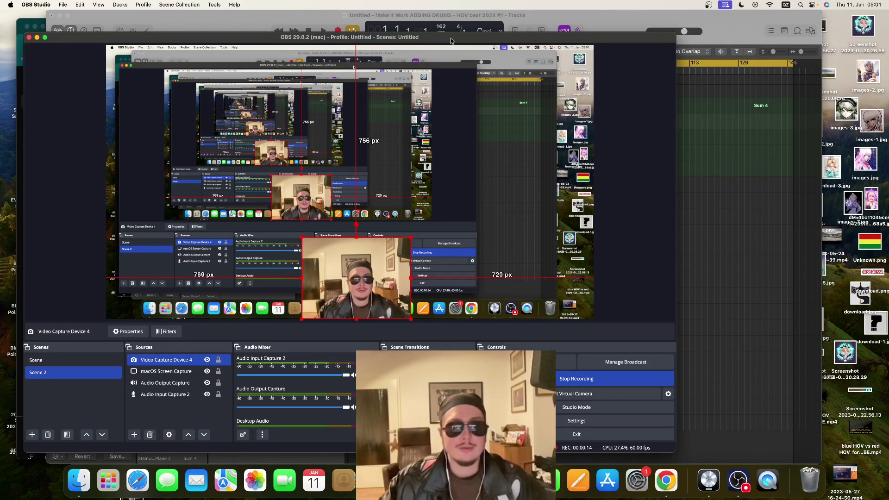
drag(452, 41, 475, 45)
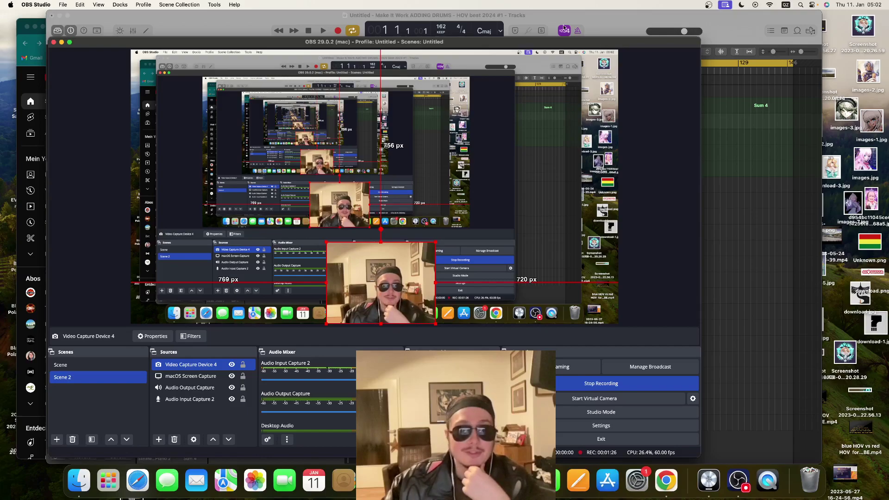
mouse_move(550, 45)
mouse_down()
mouse_move(575, 40)
mouse_move(559, 41)
mouse_up()
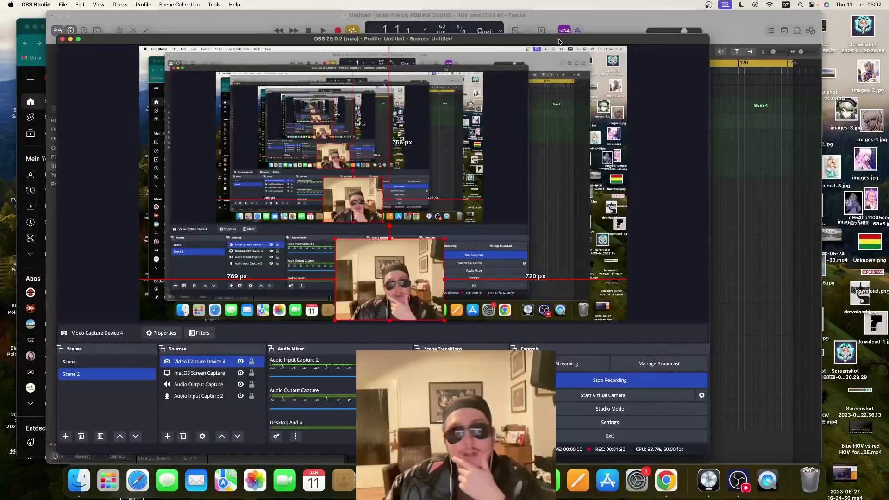
Switch to the Logic Pro project window and make it full screen
click(634, 18)
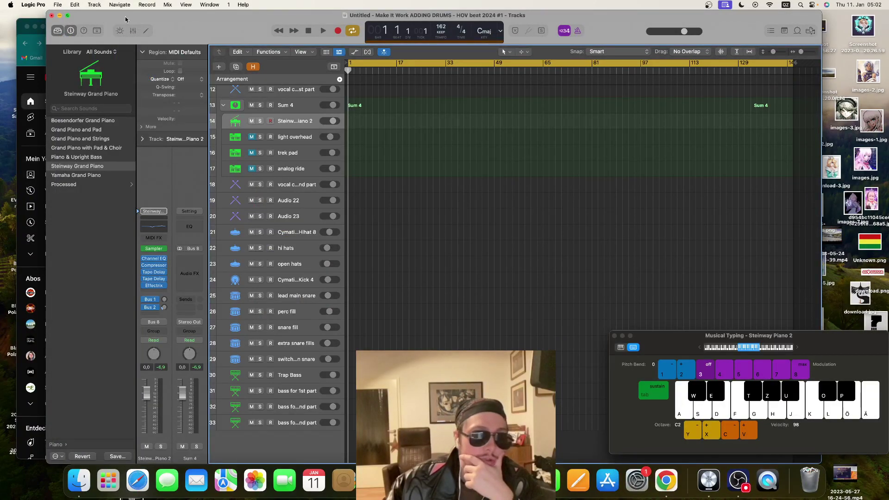
drag(125, 19, 139, 342)
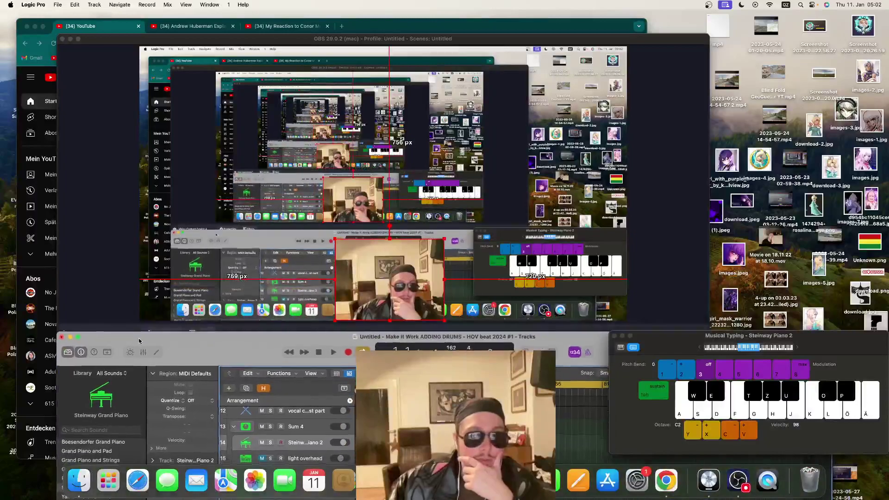
double_click(139, 342)
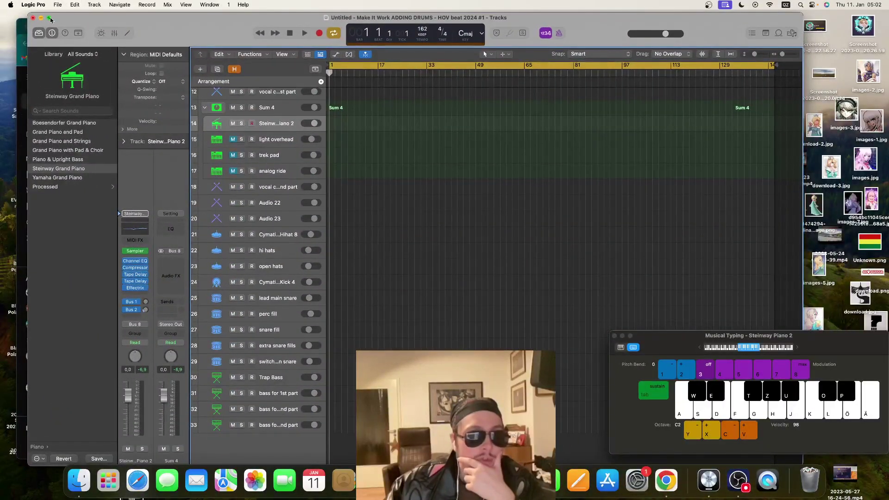
click(51, 20)
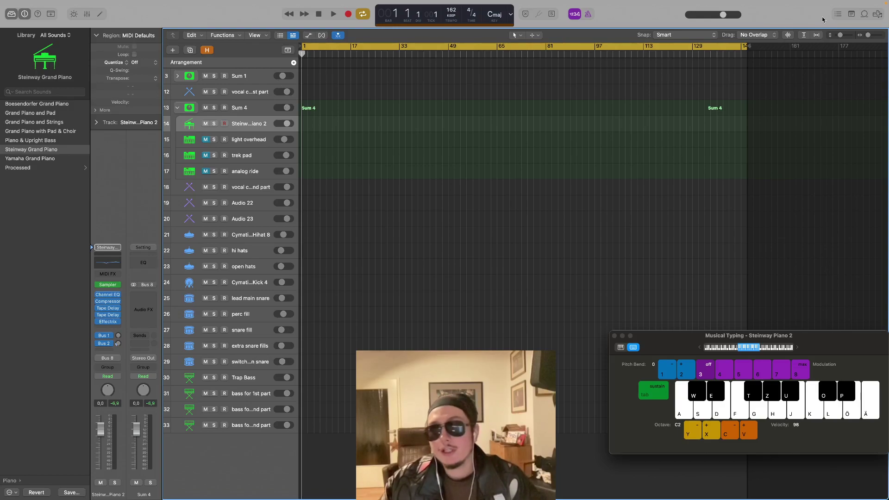
Move the Musical Typing keyboard out of the way and play a few test notes on the Steinway Piano 2 track
click(841, 36)
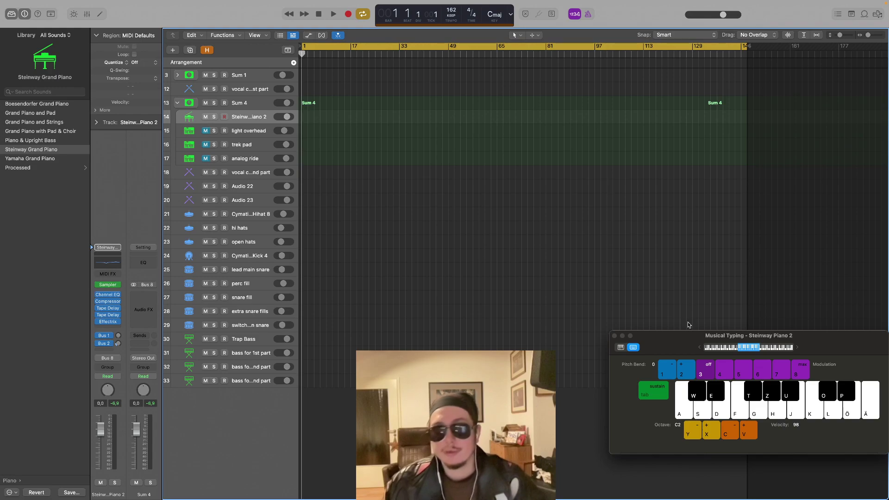
drag(672, 342, 662, 402)
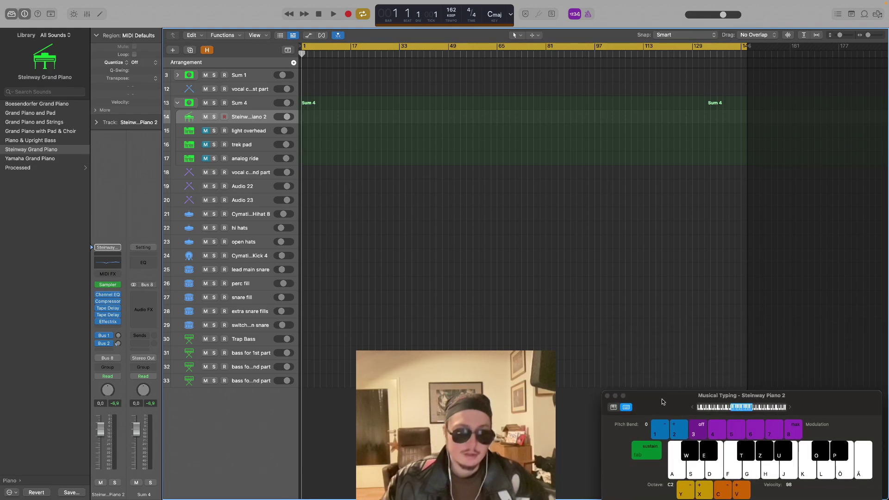
key(f)
key(h)
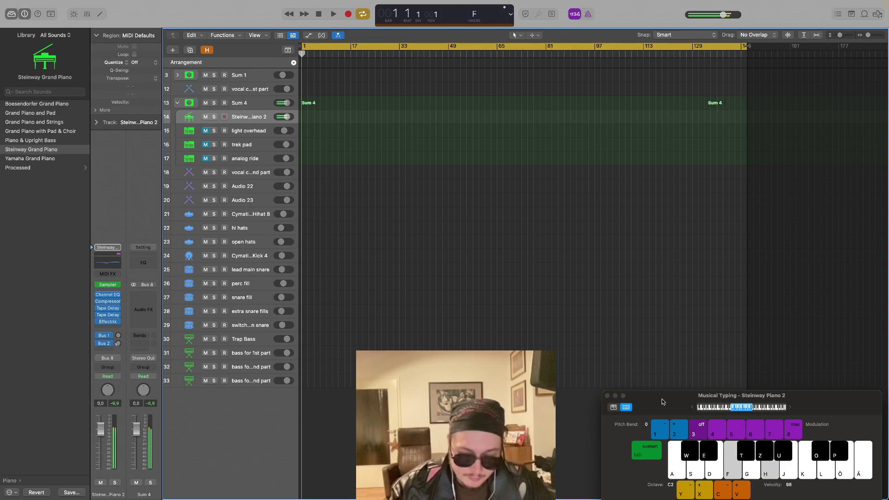
key(l)
key(a)
key(s)
key(adiaeresis)
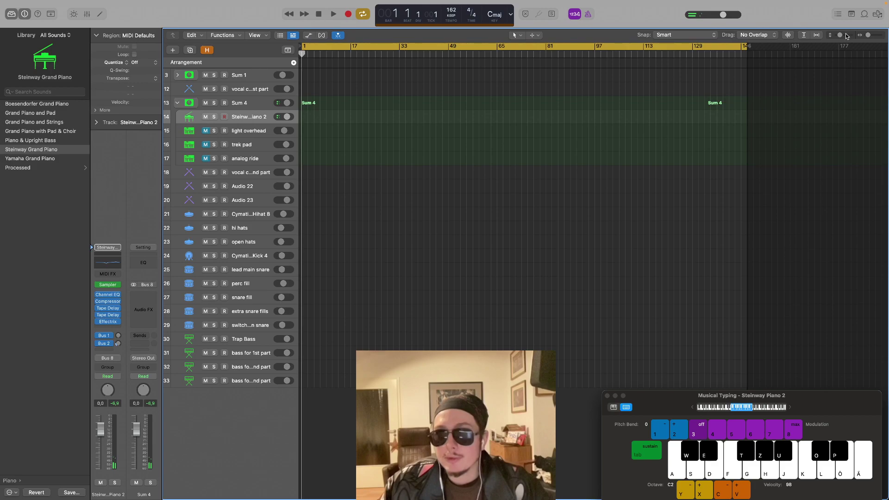
Enlarge the tracks in the arrangement and set the cycle range from bar 1 to bar 5
drag(840, 35, 870, 35)
key(space)
key(space)
click(364, 13)
drag(386, 47, 175, 46)
click(363, 14)
drag(354, 54, 283, 45)
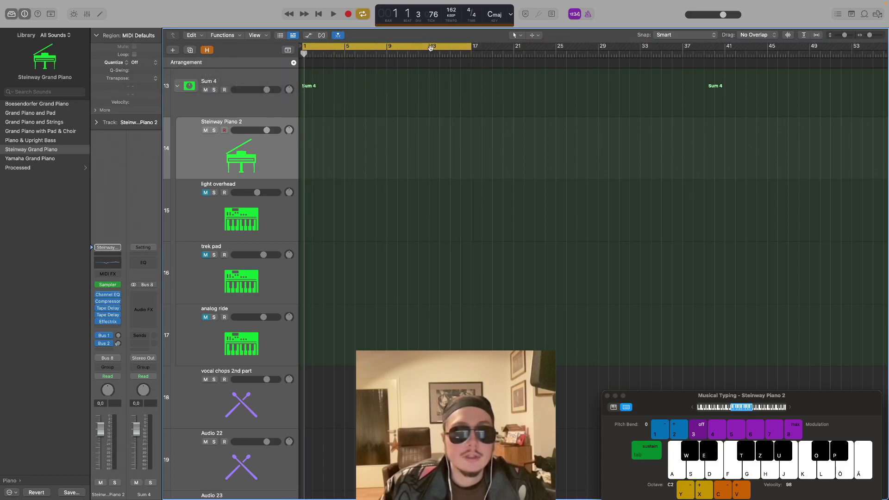
drag(472, 50, 344, 46)
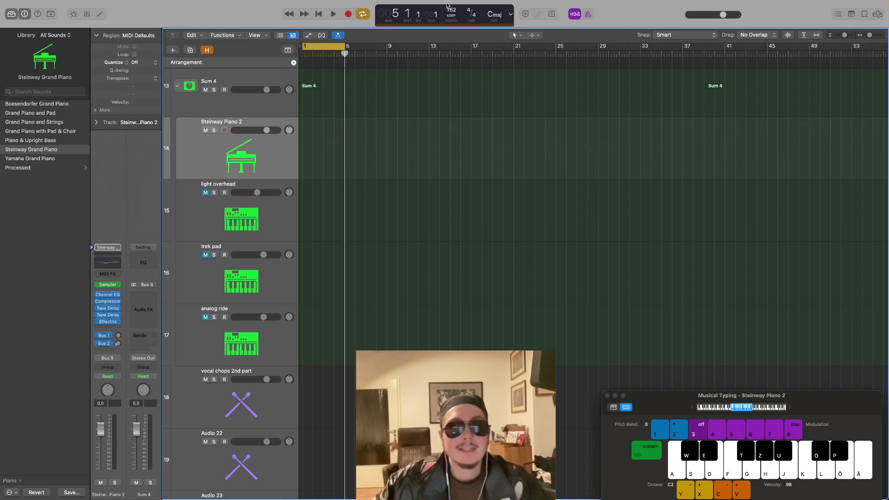
Set the project tempo to 142 BPM
drag(451, 11, 455, 49)
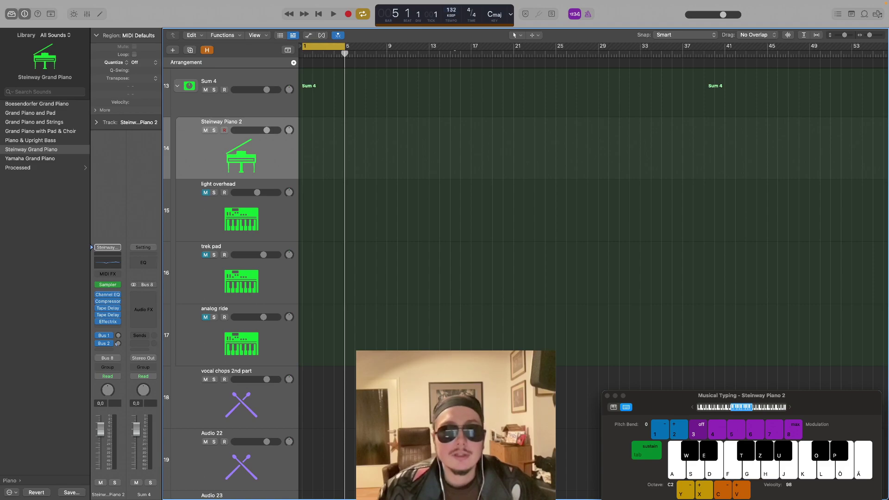
drag(452, 11, 452, 7)
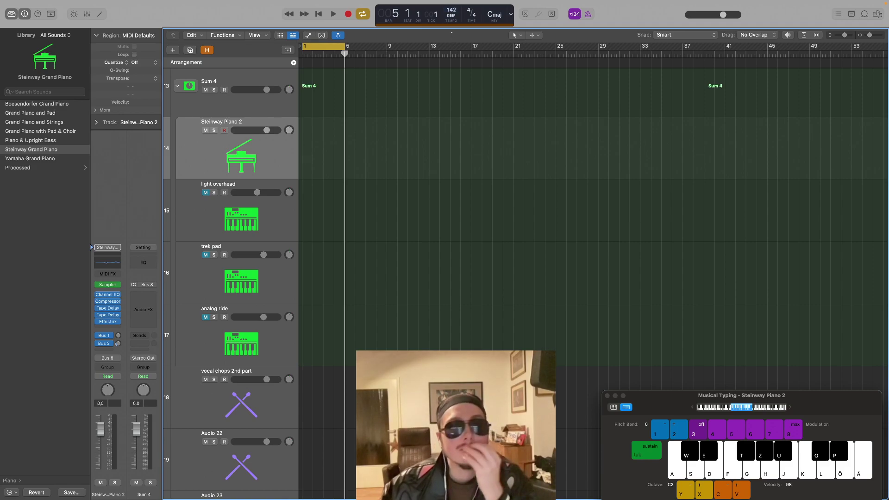
Try out a melody idea on the Steinway Piano 2 track with Musical Typing before recording
scroll(256, 123, up, 2)
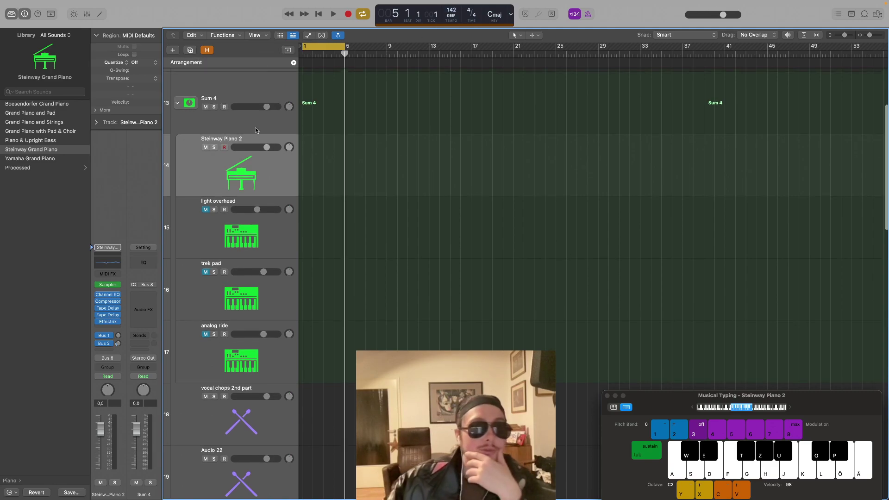
key(f)
key(g)
key(j)
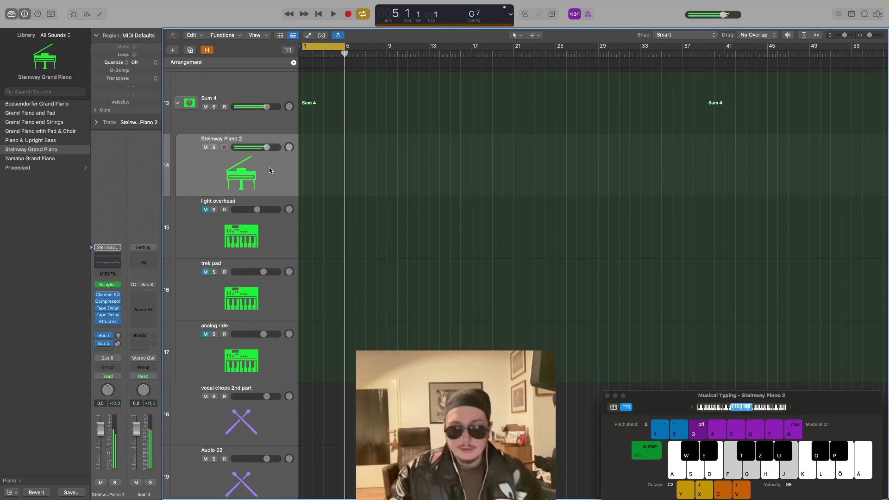
key(h)
key(s)
key(l)
key(odiaeresis)
key(adiaeresis)
Record a four-bar piano melody from bar 1 on the Steinway Piano 2 track using Musical Typing
key(r)
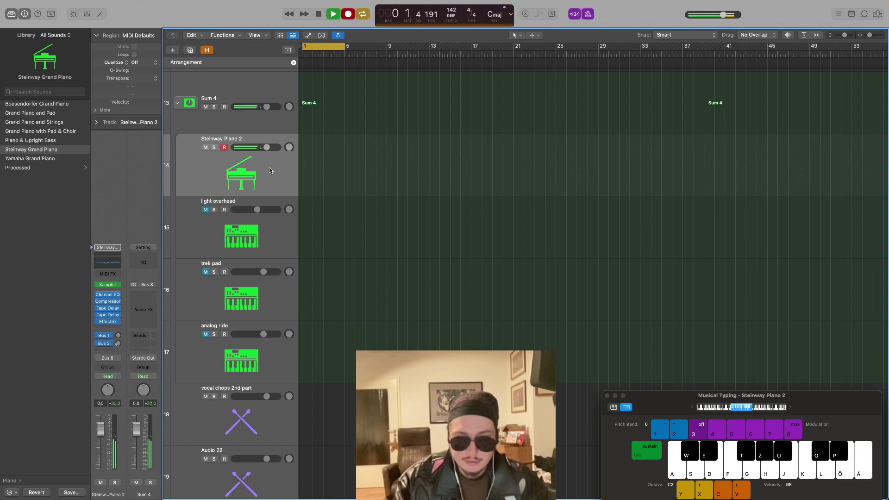
key(h)
key(k)
key(s)
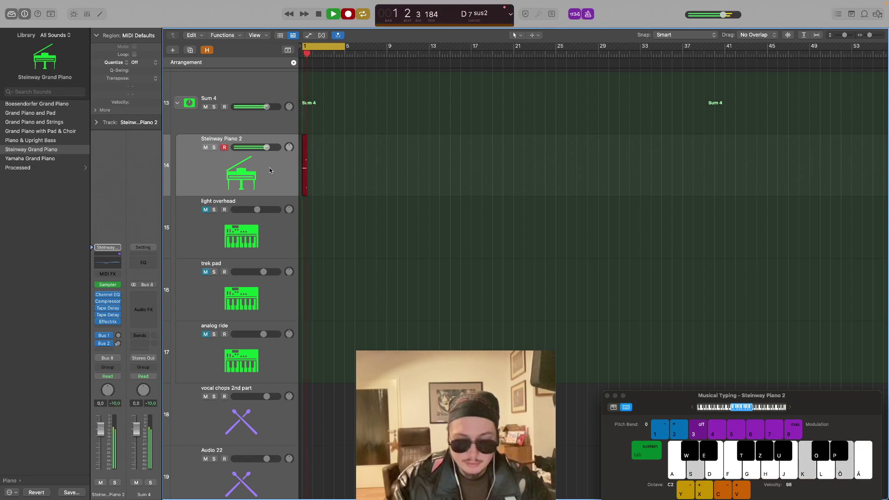
key(odiaeresis)
key(l)
key(k)
key(h)
key(h)
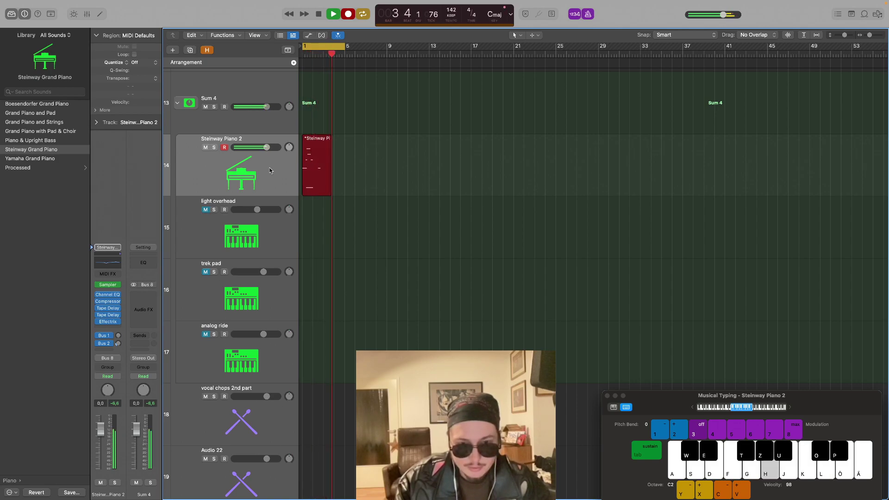
key(s)
key(j)
key(k)
key(l)
key(odiaeresis)
key(space)
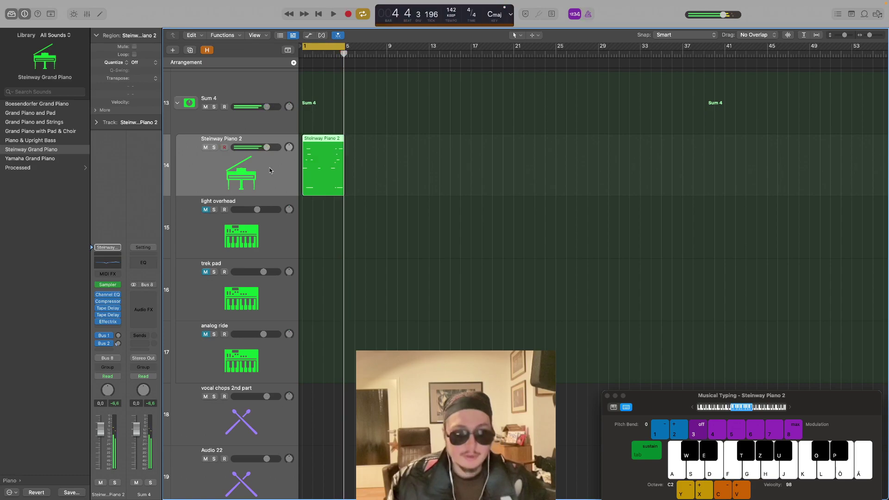
Open the recorded Steinway Piano 2 region in the Piano Roll, move the Musical Typing keyboard aside and fit the notes in view
double_click(335, 154)
drag(856, 403, 888, 484)
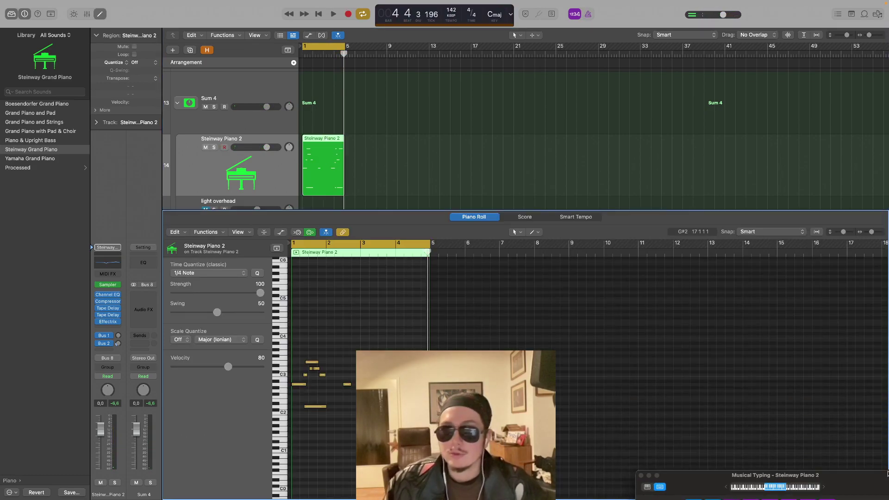
drag(872, 232, 875, 234)
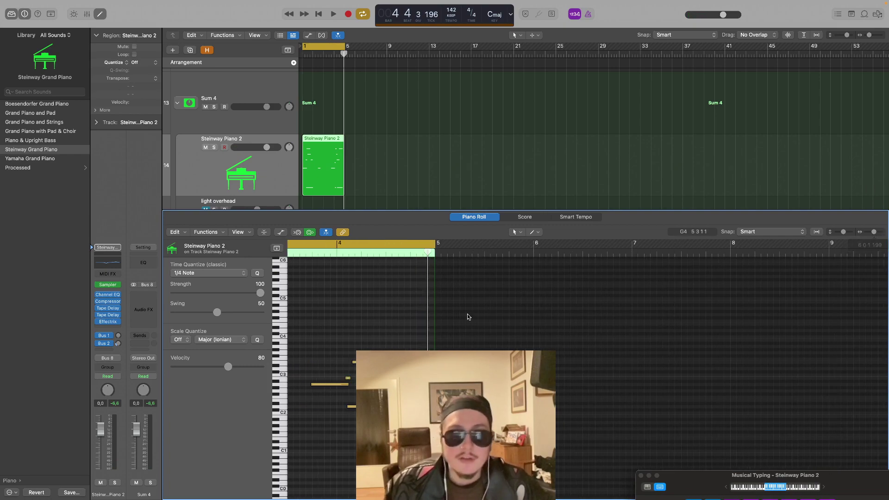
key(z)
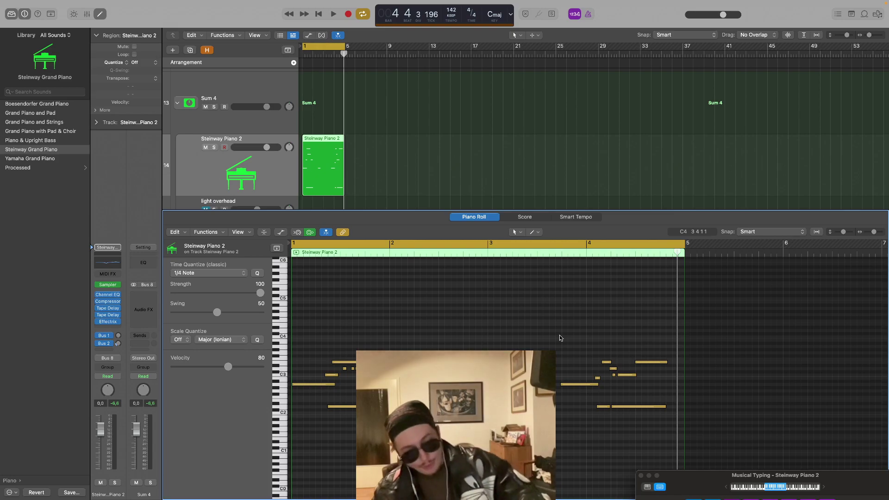
Quantize all notes of the recorded piano melody to 1/32 Note
click(202, 274)
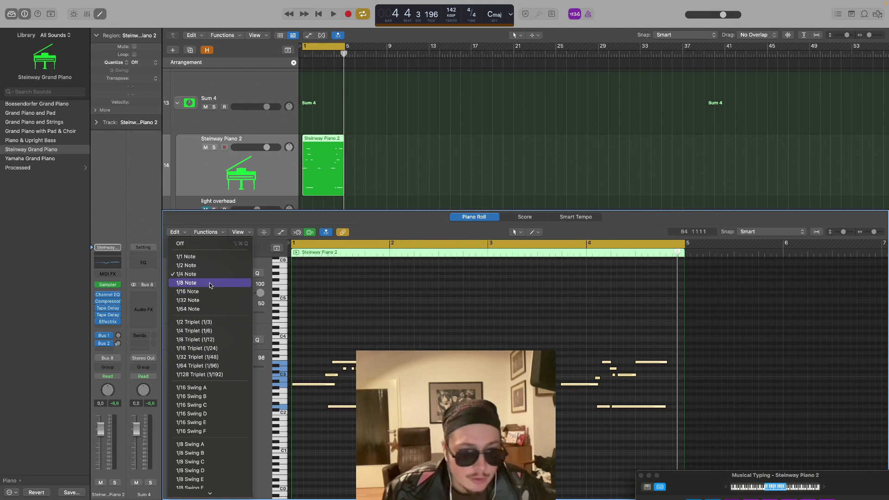
click(207, 293)
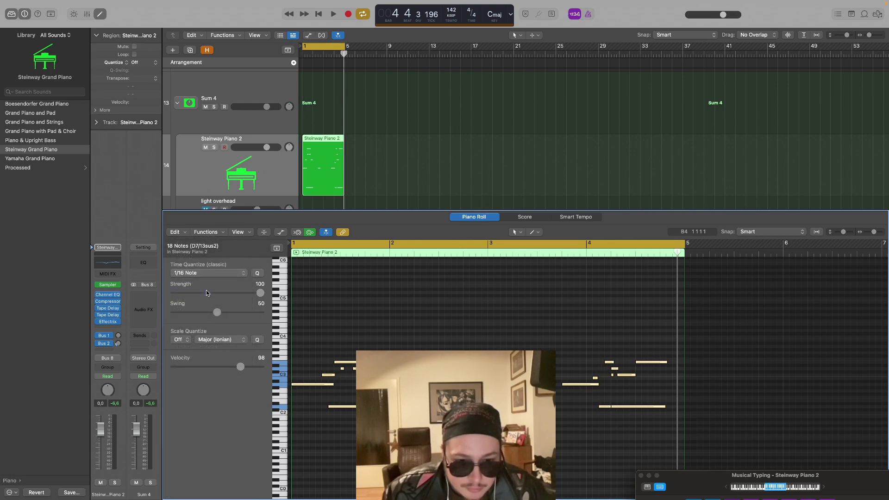
click(213, 275)
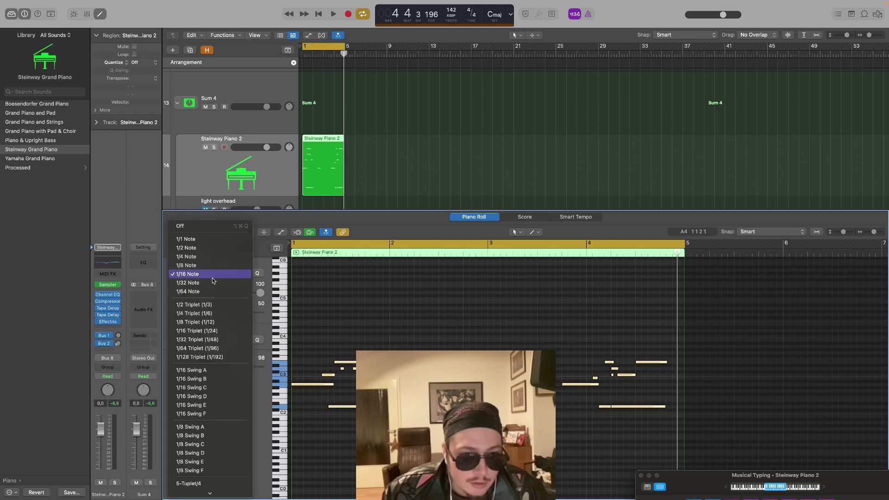
click(210, 284)
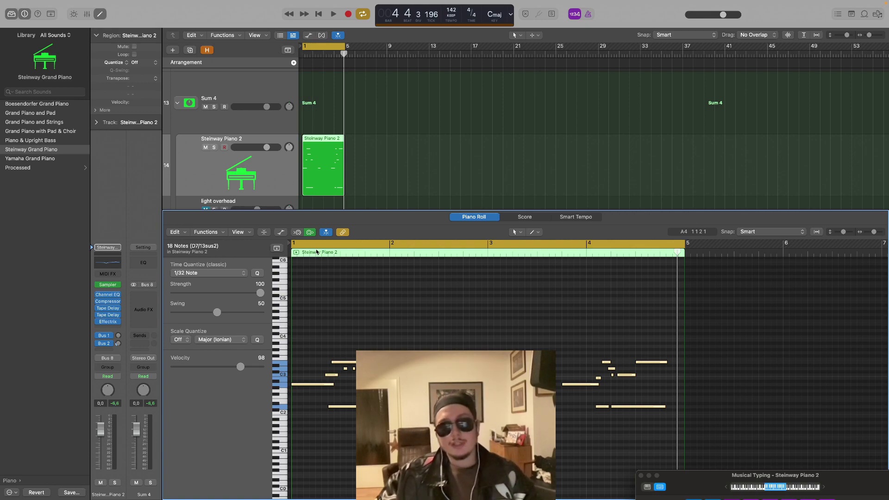
Deselect the melody notes and return the playhead to the start of the project
click(390, 299)
click(329, 252)
click(395, 253)
key(Return)
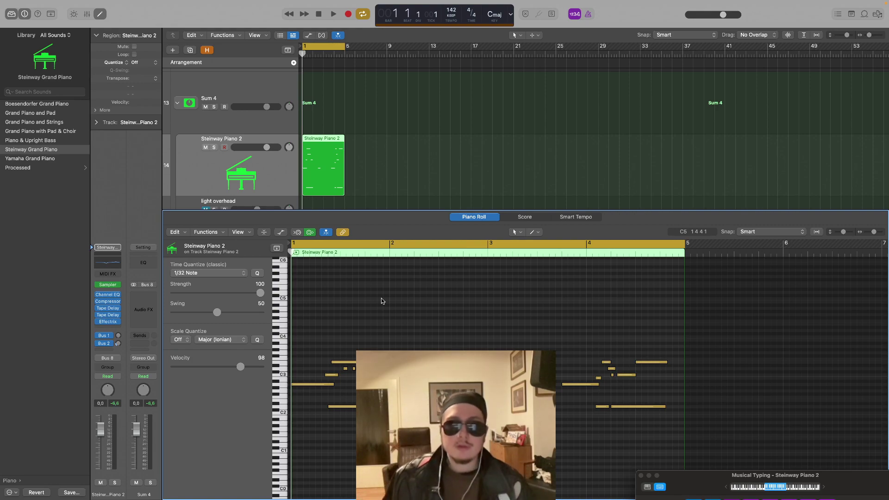
Examine the Effectrix plug-in on the Steinway Piano 2 track, then close its window
click(108, 322)
drag(465, 114, 567, 164)
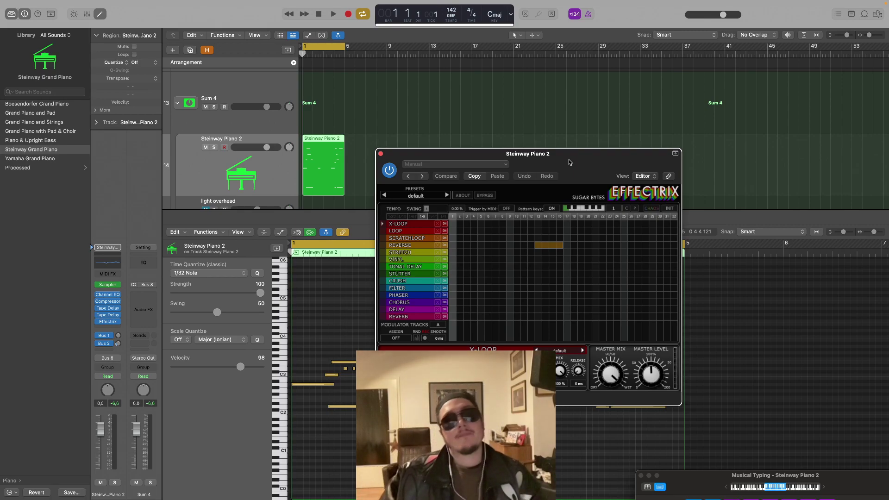
drag(569, 162, 587, 181)
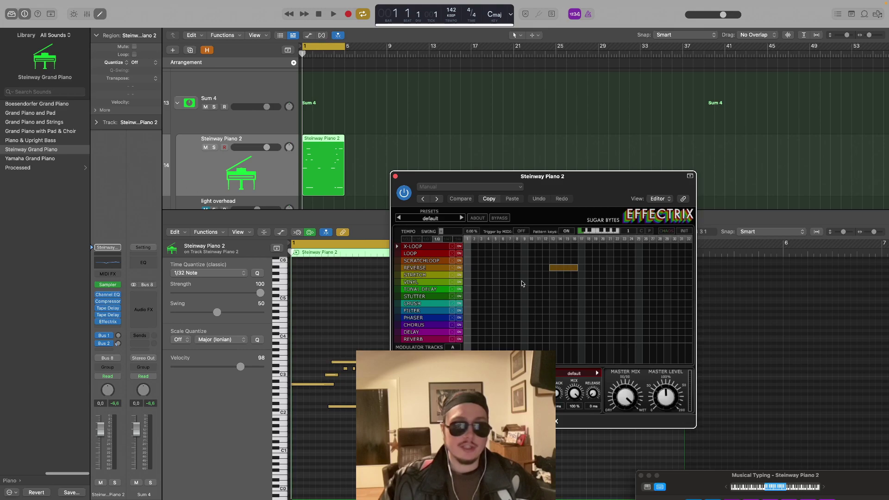
click(396, 177)
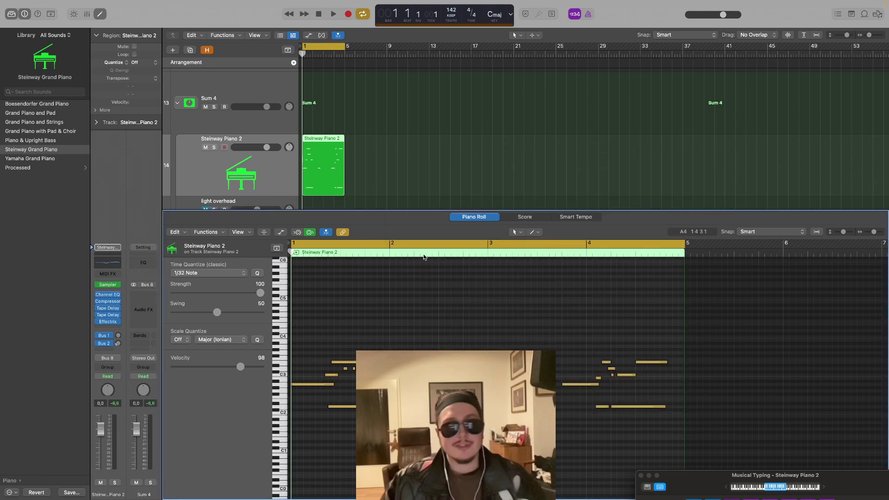
Enlarge the Piano Roll and its notes, and play back the quantized piano melody
scroll(440, 287, down, 1)
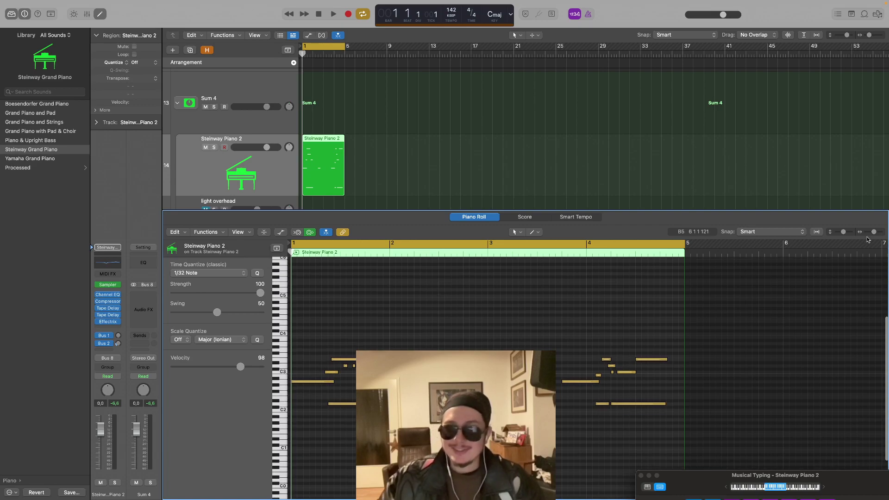
drag(843, 233, 845, 232)
scroll(537, 323, down, 5)
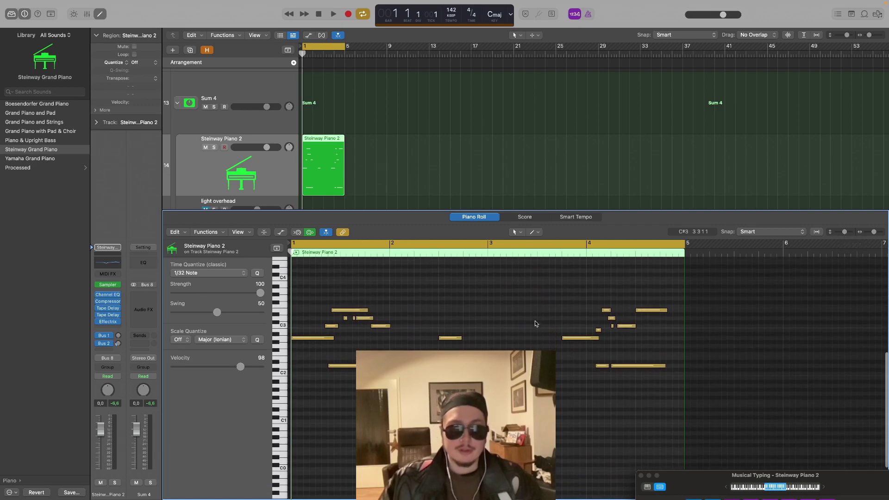
drag(796, 211, 796, 104)
key(space)
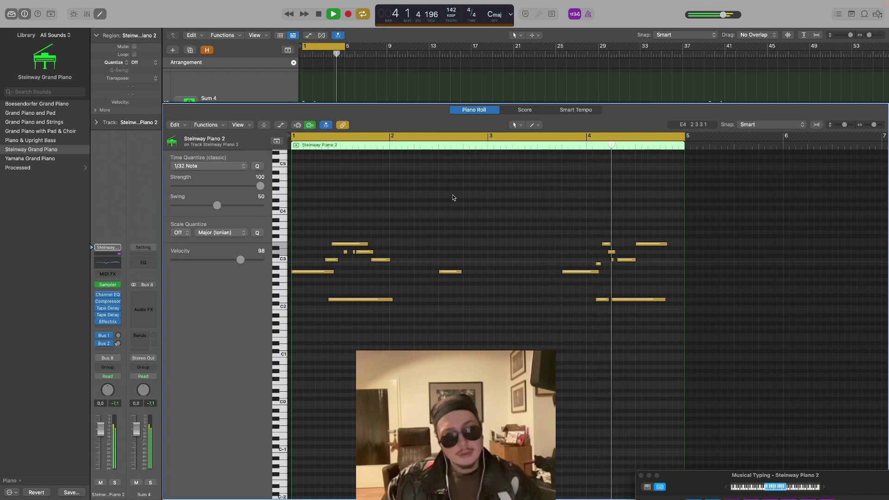
key(space)
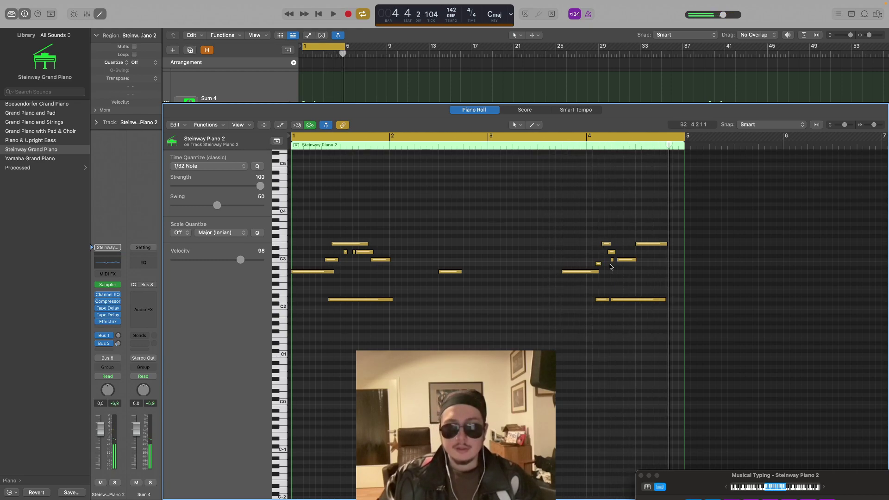
Replace the first-bar notes of the piano melody with a copy of the phrase around bar 4
drag(323, 221, 418, 323)
key(Delete)
drag(580, 210, 701, 334)
drag(582, 275, 310, 273)
click(323, 279)
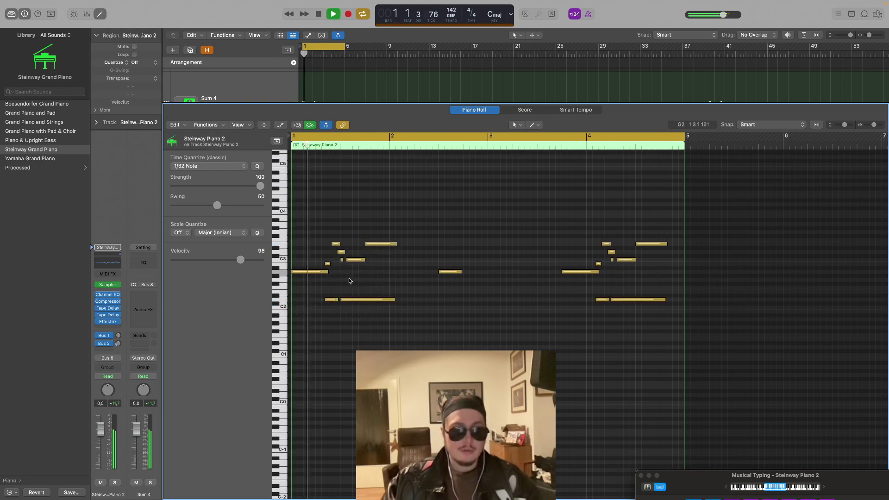
Try removing the long low note in bar 1 during playback, then undo the deletion
click(364, 301)
key(Delete)
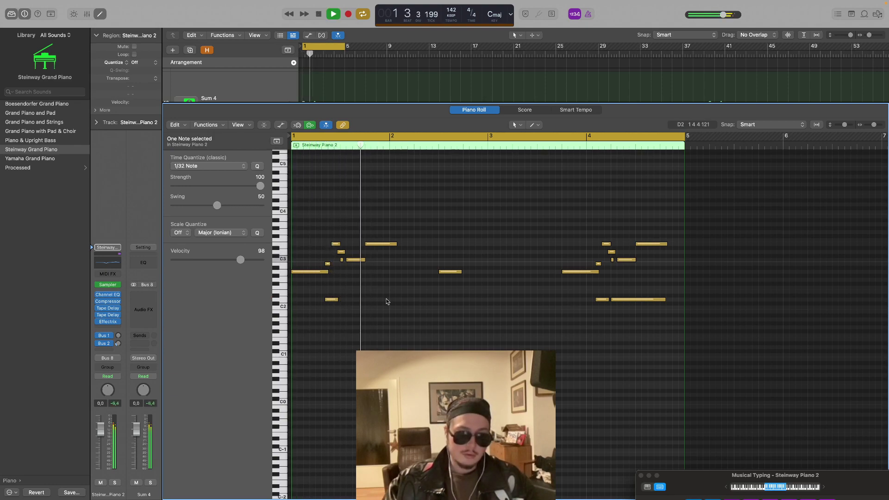
key(space)
key(super+z)
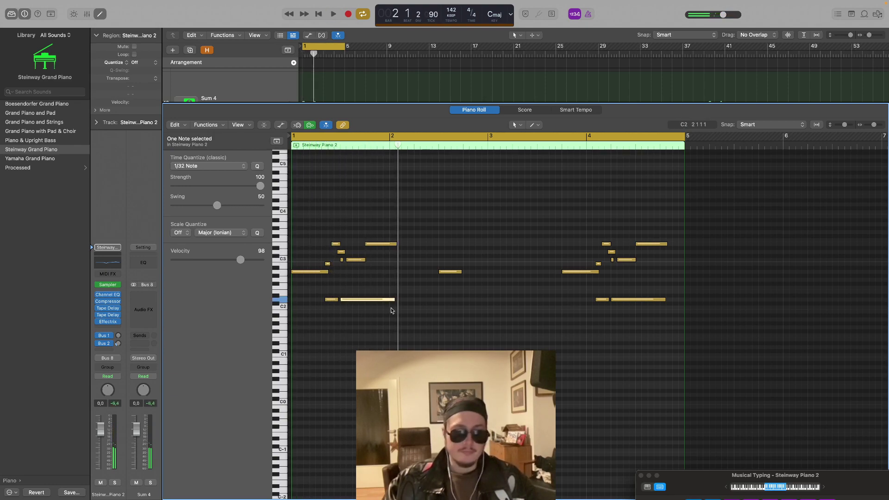
Try out new chord and melody ideas on the Steinway piano with Musical Typing, without recording them
key(s)
key(k)
key(h)
key(k)
key(semicolon)
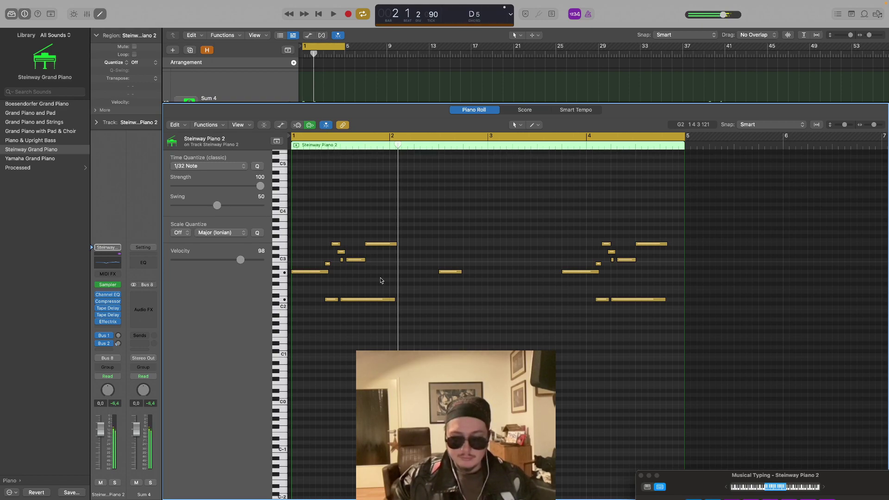
key(apostrophe)
key(h)
key(h)
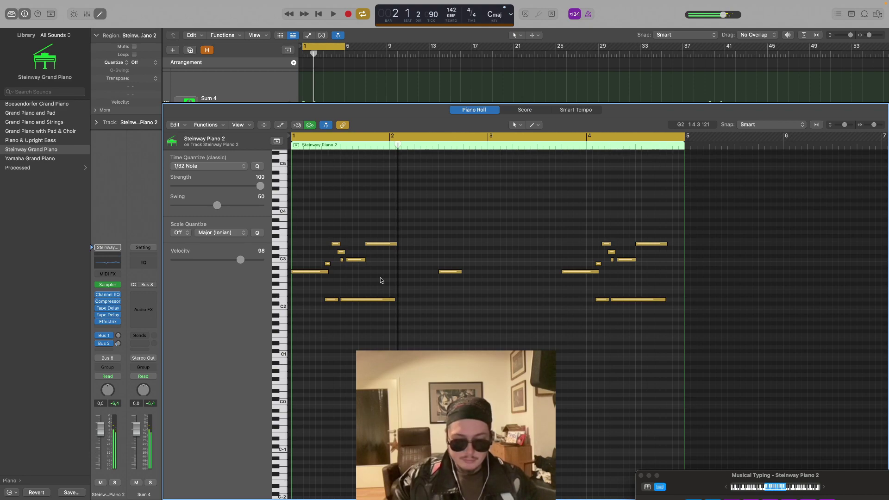
key(s)
key(k)
key(semicolon)
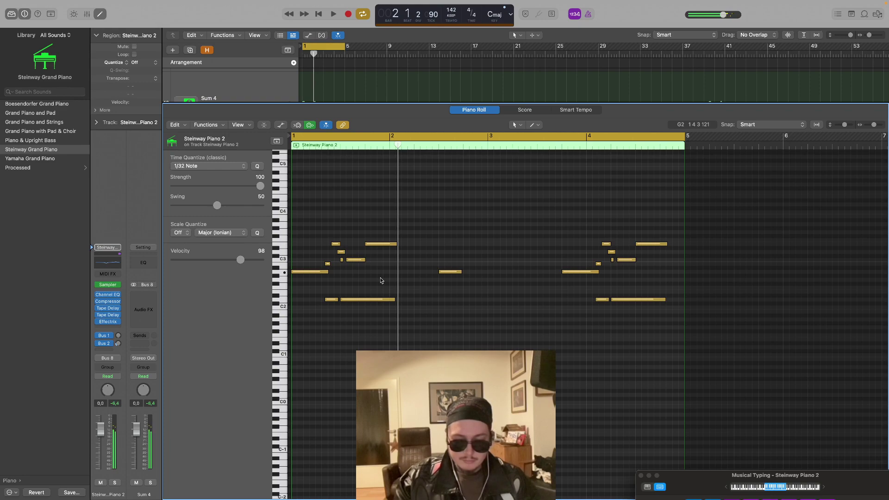
key(s)
key(k)
key(semicolon)
key(s)
key(k)
key(h)
key(s)
key(k)
key(semicolon)
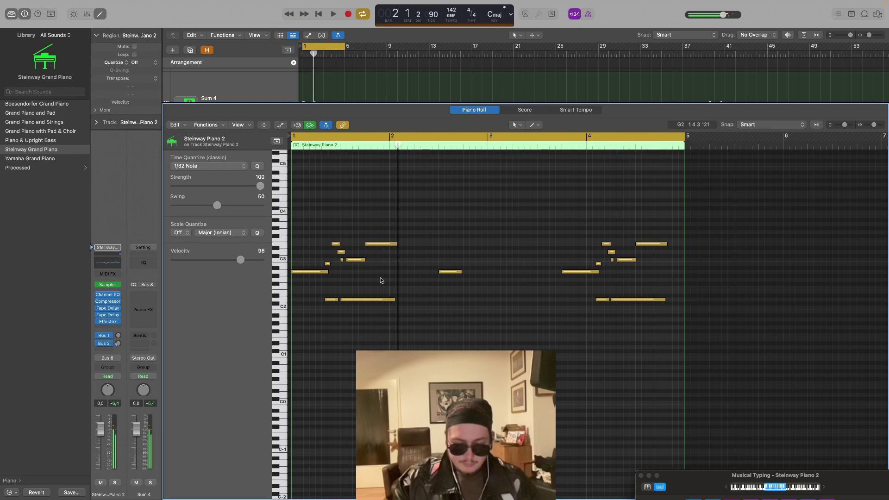
key(k)
key(s)
key(l)
key(apostrophe)
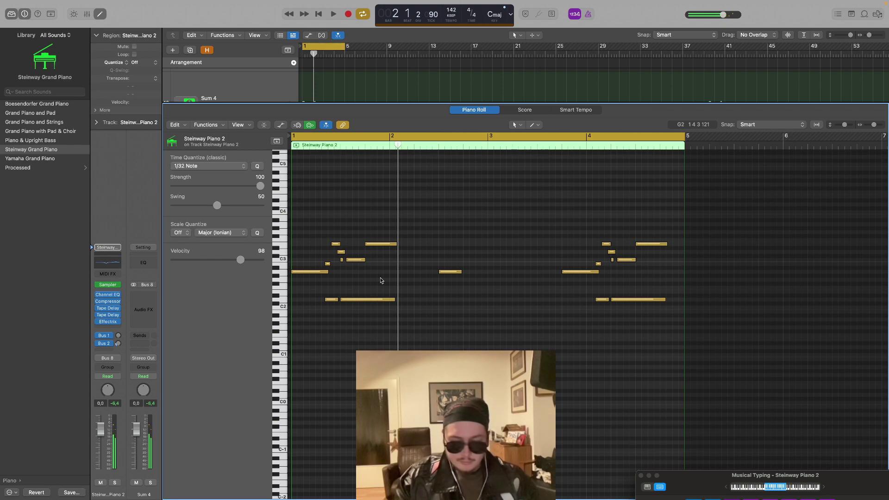
key(d)
key(h)
key(j)
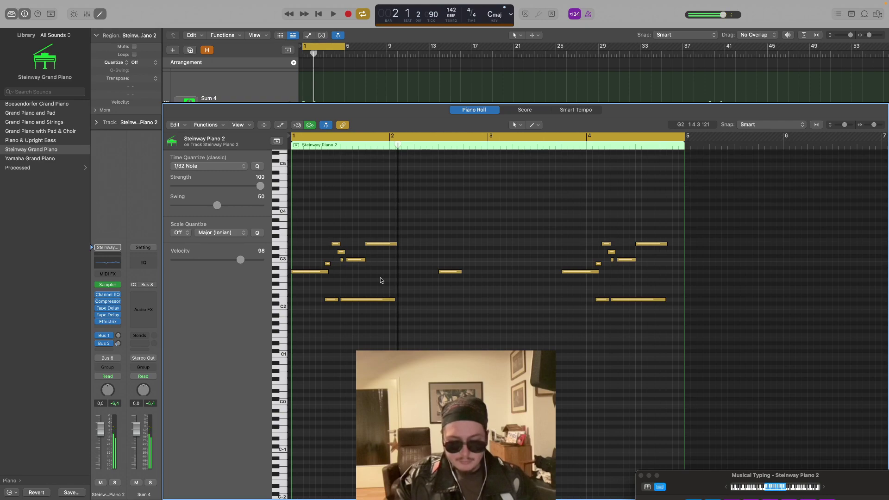
key(s)
key(l)
key(apostrophe)
key(h)
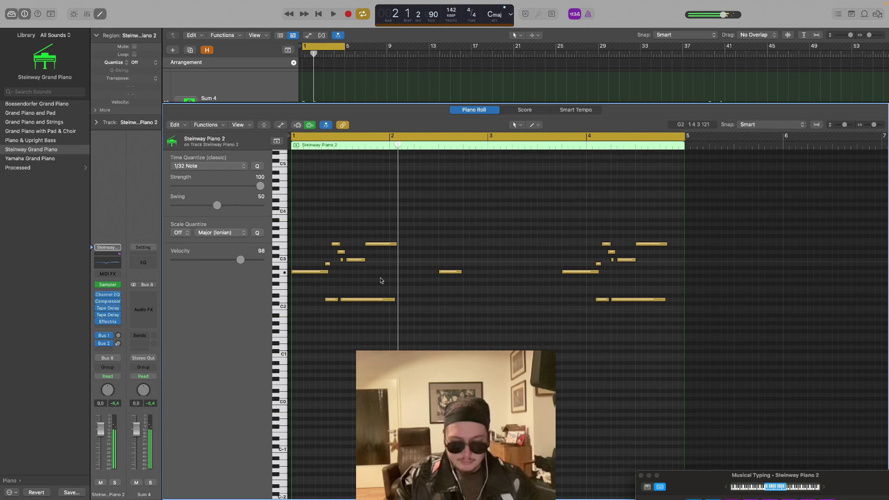
key(s)
key(l)
key(apostrophe)
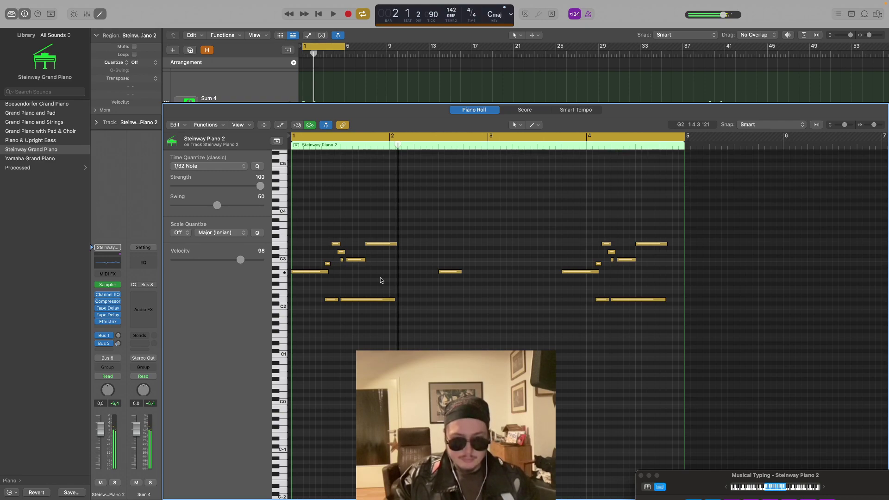
Close the Piano Roll and move the Steinway Piano 2 melody region from bar 1 to bar 9
click(95, 14)
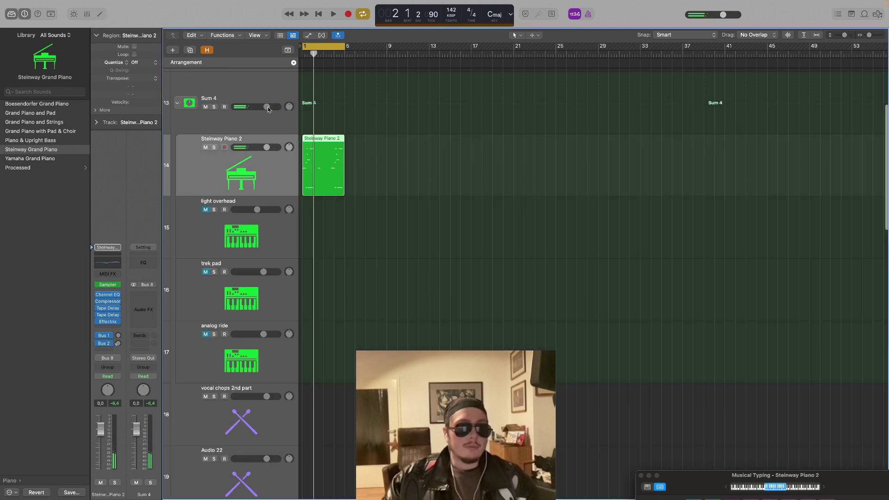
drag(314, 165, 414, 167)
Record a new four-bar chord pattern on the Steinway Piano 2 track, starting at bar 1
key(space)
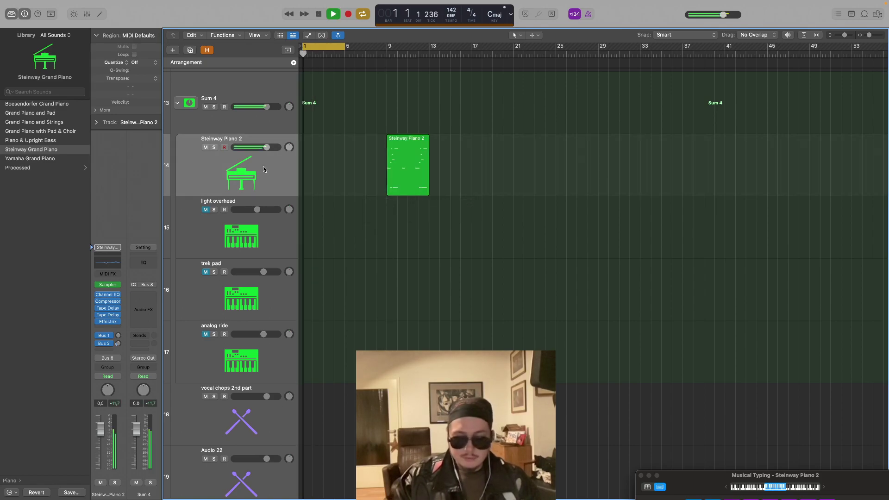
key(space)
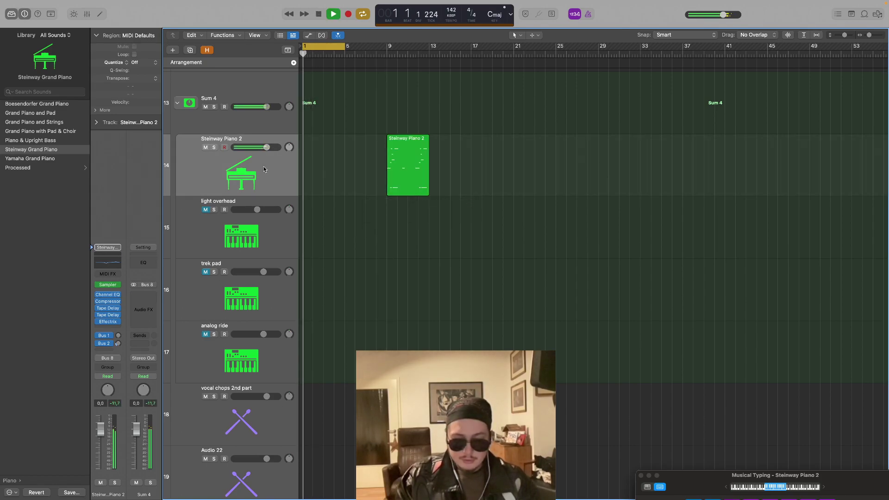
key(space)
key(r)
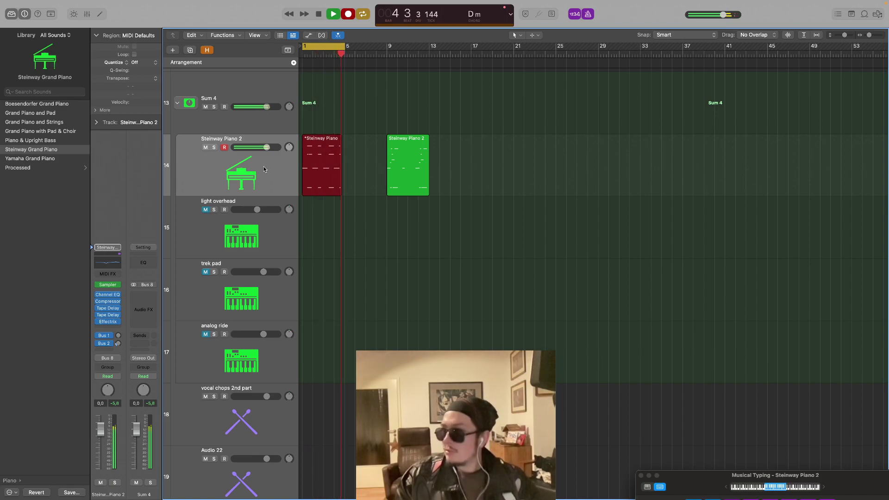
key(space)
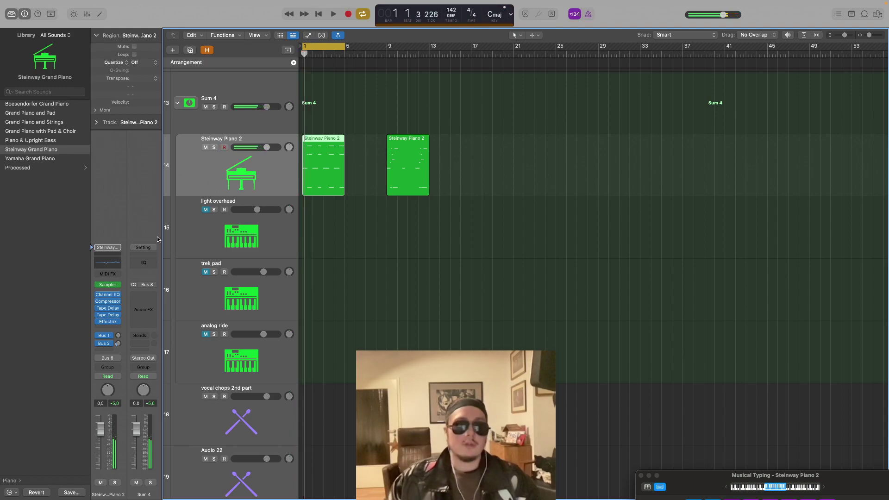
Open the new region in the Piano Roll and delete all notes in its first bar
double_click(305, 187)
drag(319, 272, 378, 373)
key(Delete)
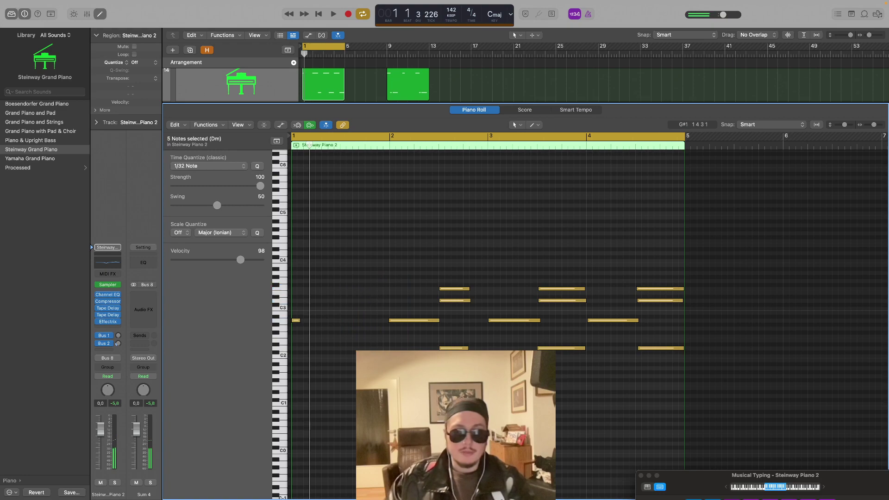
click(295, 321)
key(Delete)
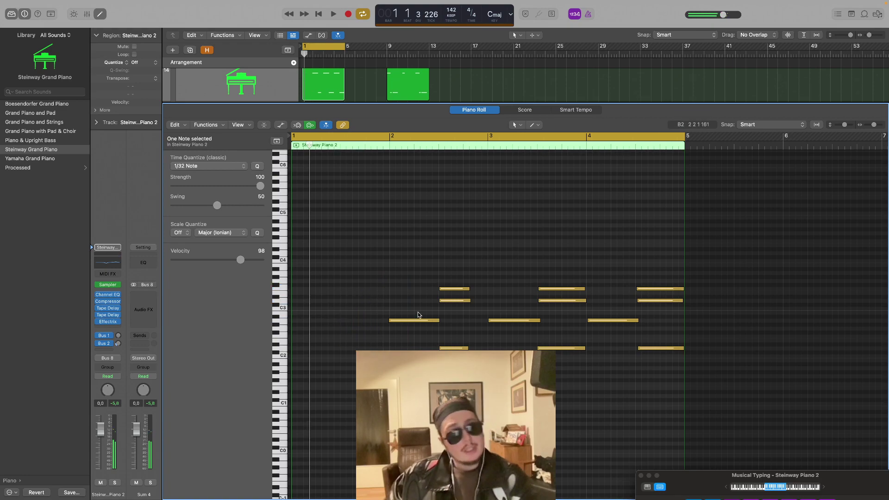
Copy the bar 3 chord notes into the empty first bar of the region
drag(601, 269, 683, 378)
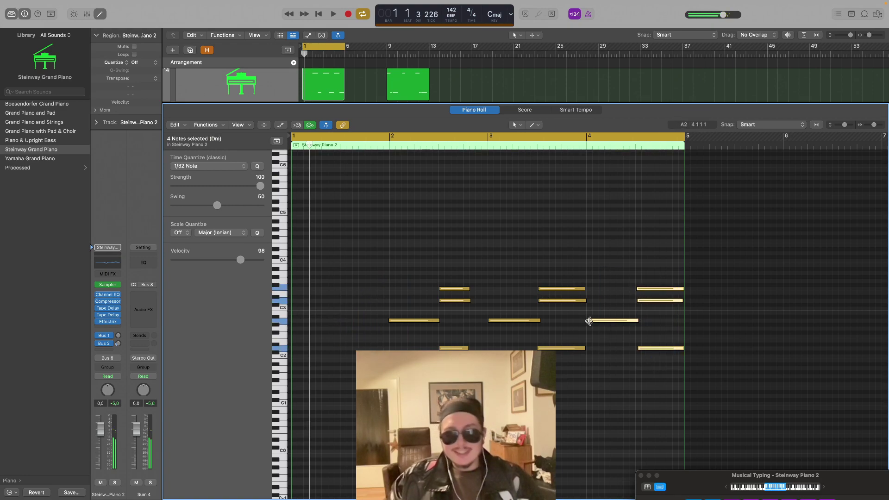
drag(509, 261, 589, 373)
drag(503, 321, 305, 322)
click(350, 306)
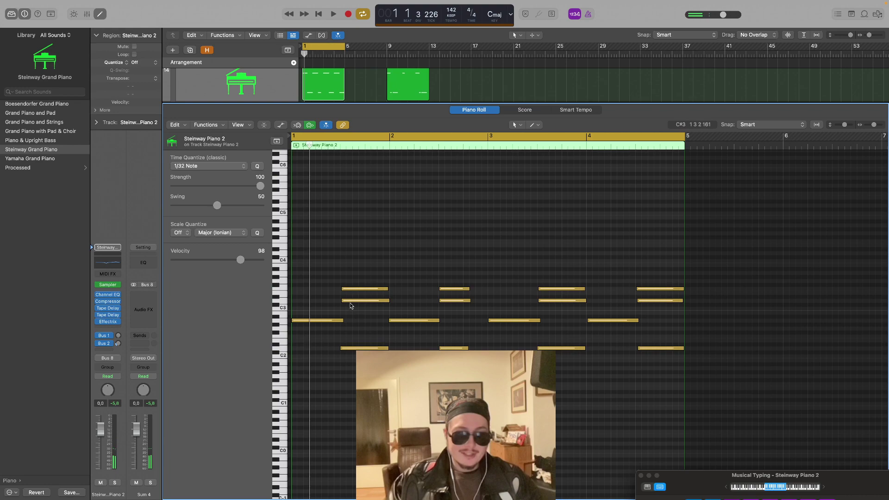
Try quantizing all notes of the chord pattern to 1/8 Note
key(super+a)
scroll(416, 269, down, 3)
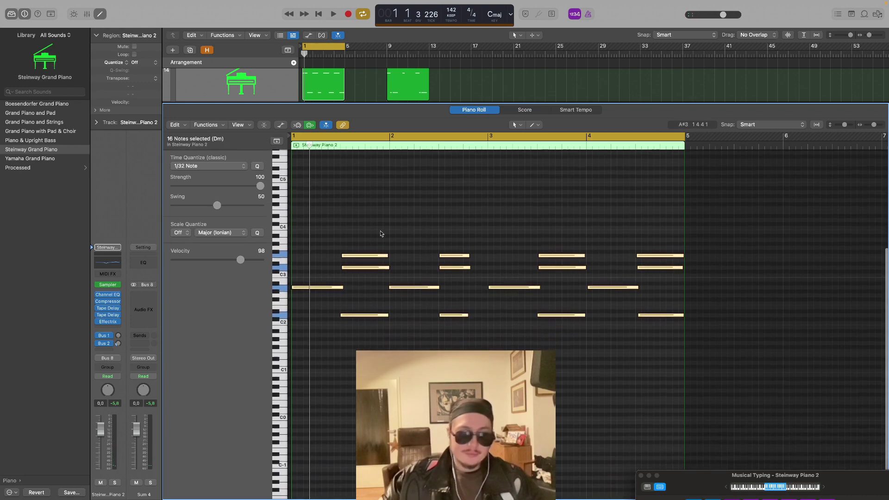
click(215, 167)
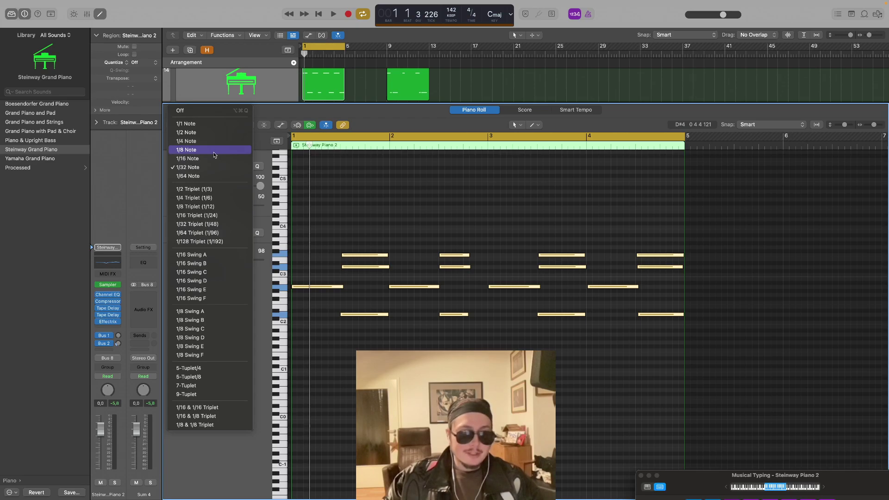
click(215, 149)
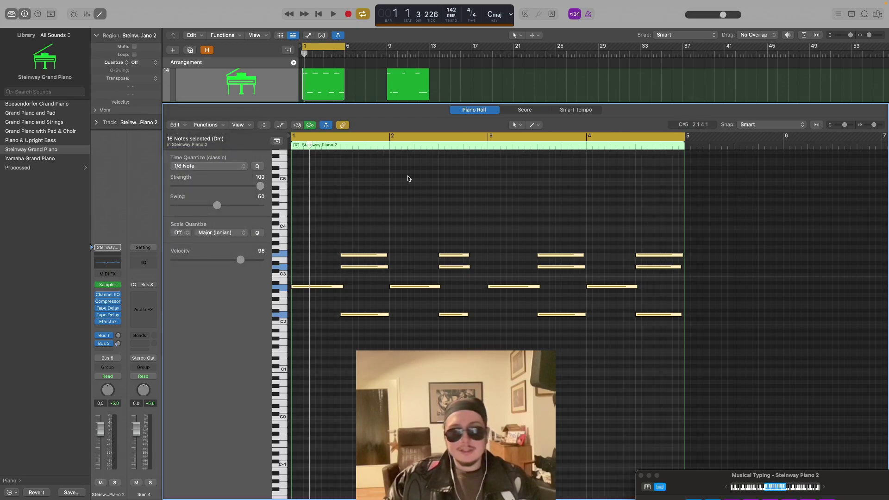
click(440, 193)
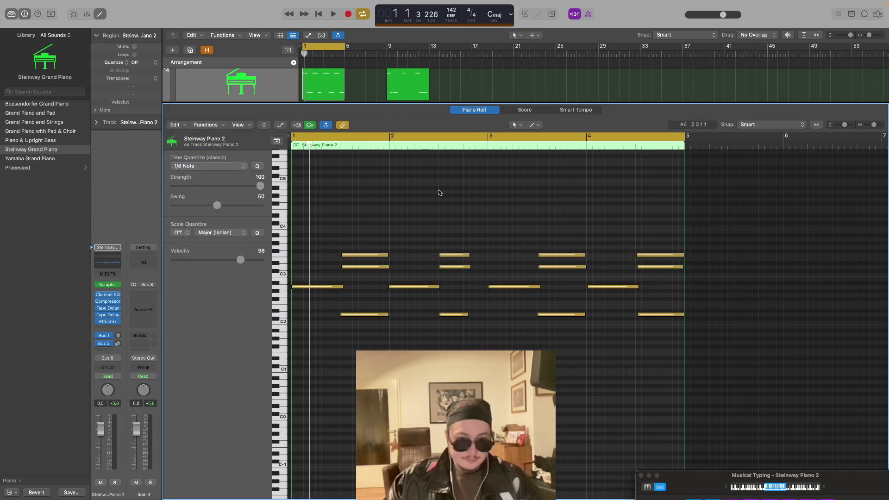
Play back the edited chord pattern, then return the playhead to the start of the project
click(323, 288)
click(349, 231)
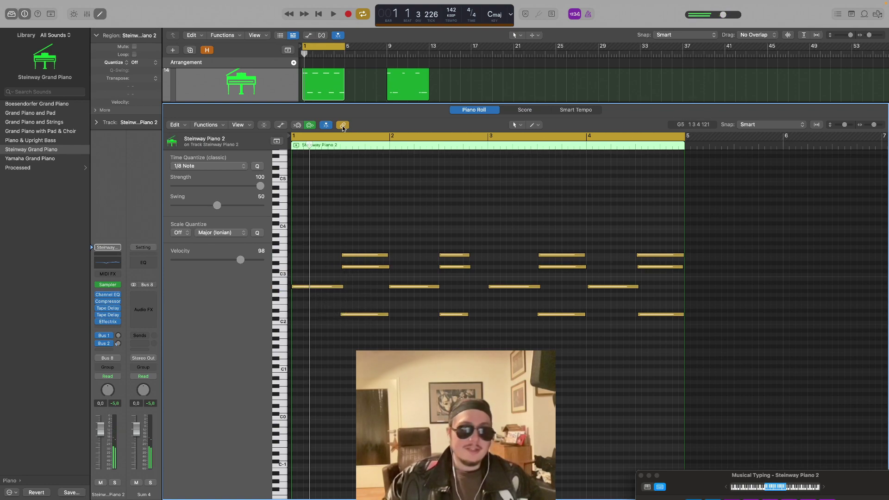
key(space)
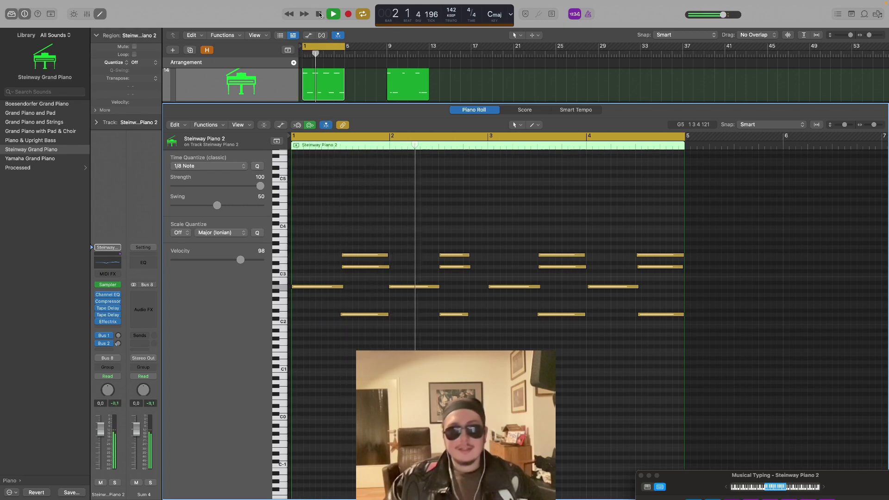
key(space)
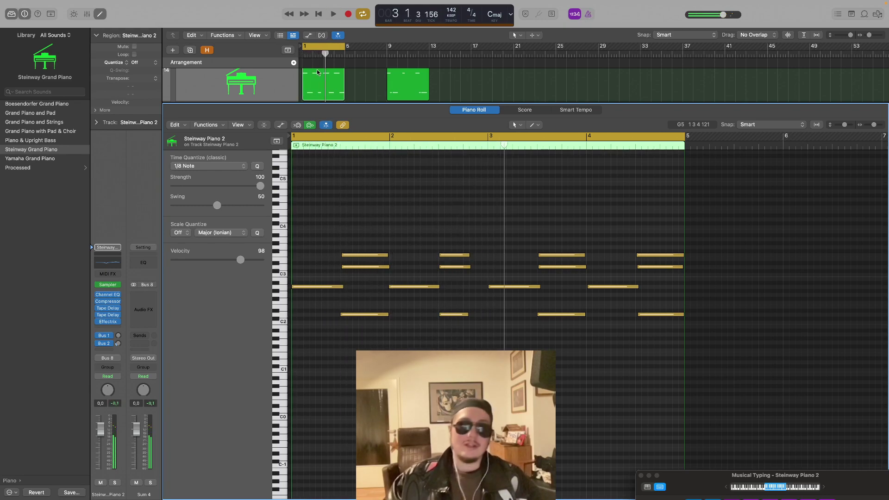
click(318, 15)
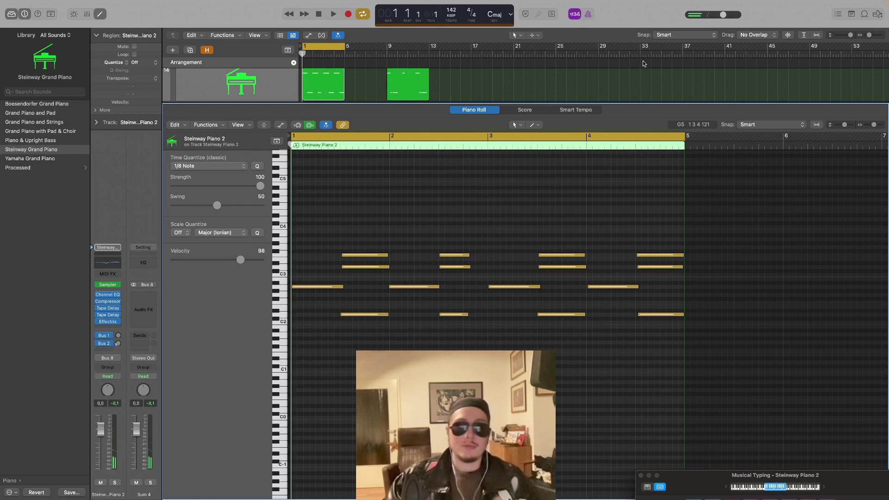
Turn on the metronome and play the chord pattern against it
click(584, 15)
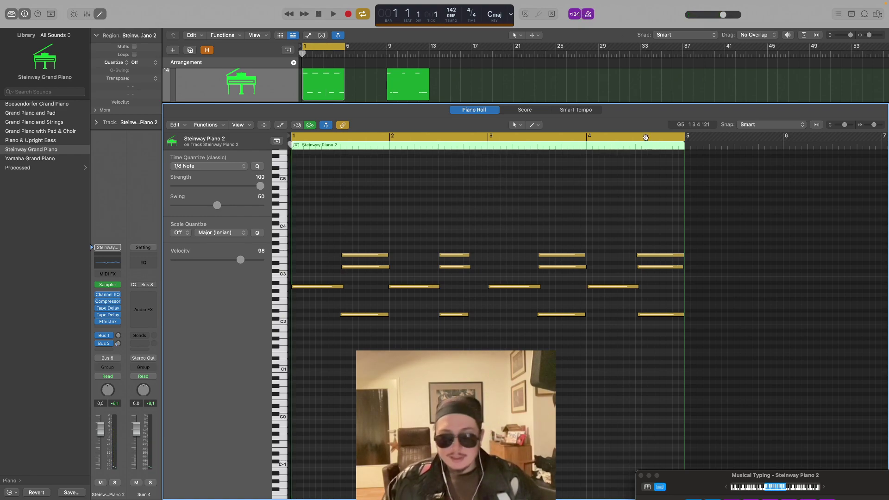
key(space)
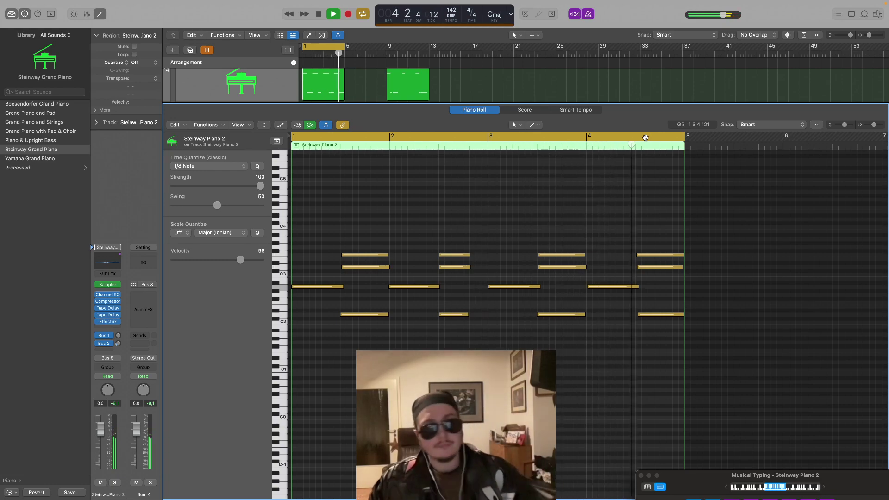
key(space)
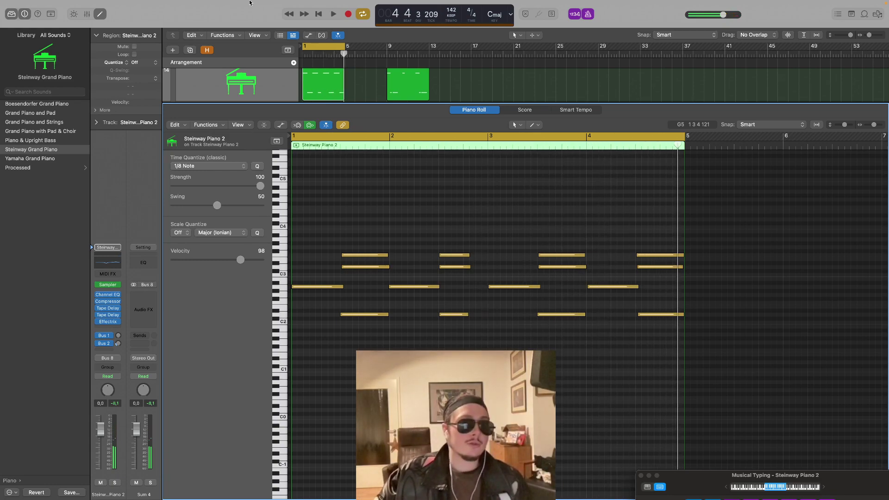
Save the project in the Logic folder as "#Up & Away prod. bando 2024"
mouse_move(93, 13)
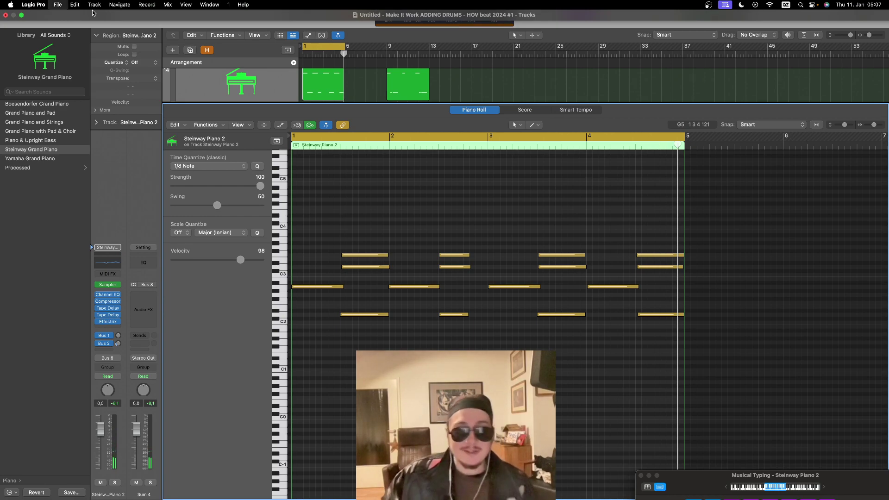
key(super+s)
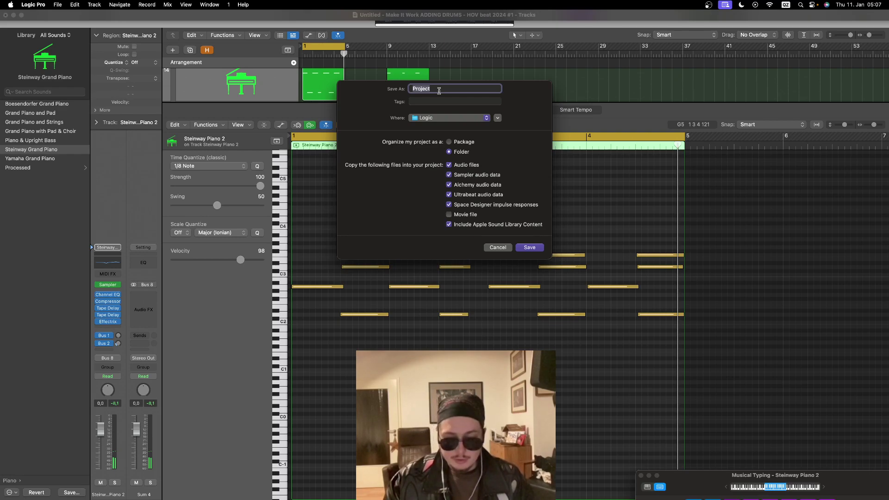
text(#Up & Away prod. bando 2024)
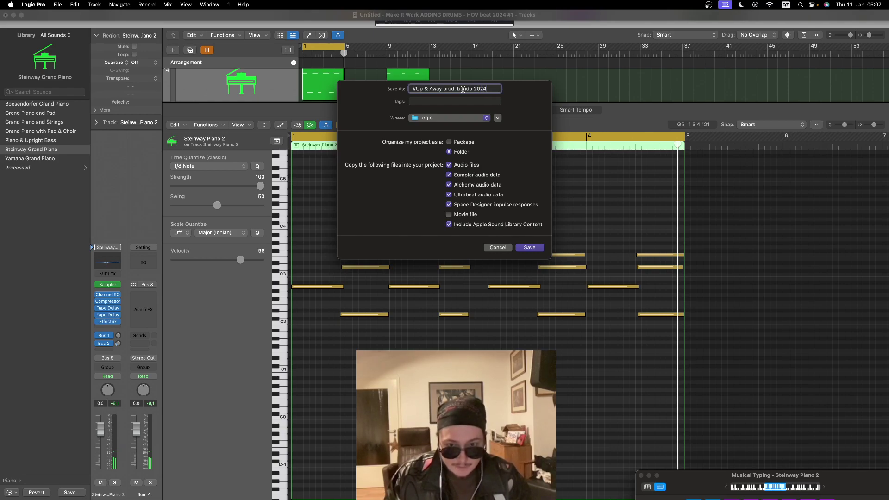
key(Return)
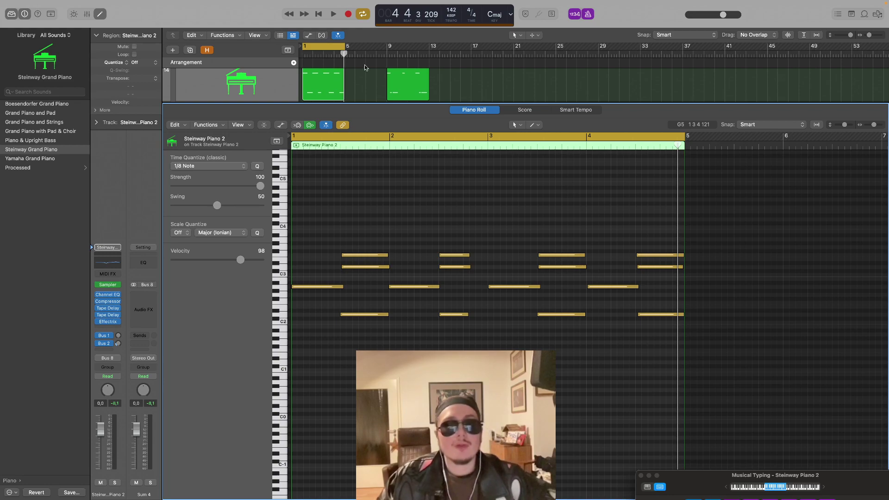
Close the Piano Roll, delete the Steinway Piano 2 region at bar 9, and collapse the Sum 4 track stack
key(e)
key(space)
drag(845, 36, 841, 36)
scroll(808, 143, up, 6)
scroll(796, 179, down, 1)
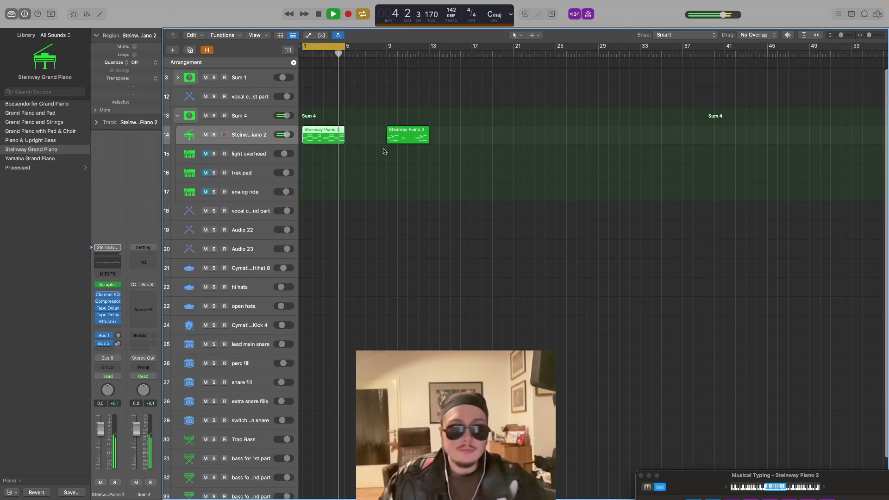
click(394, 134)
key(Delete)
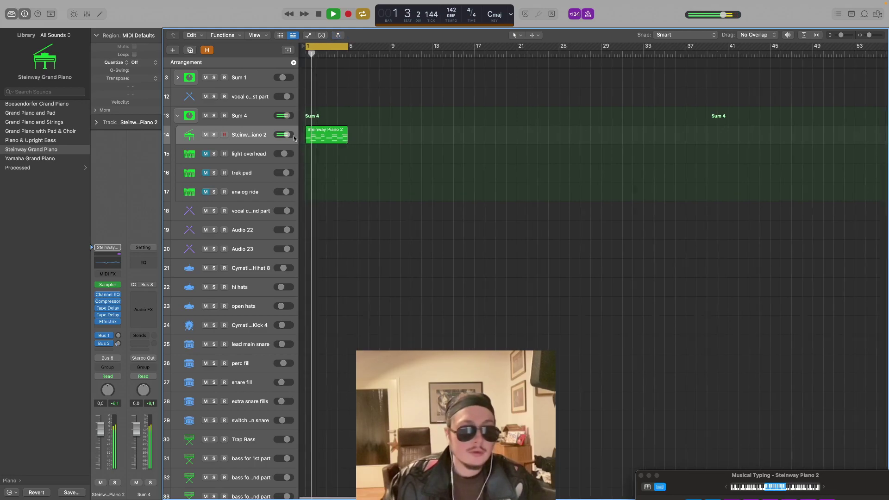
click(178, 116)
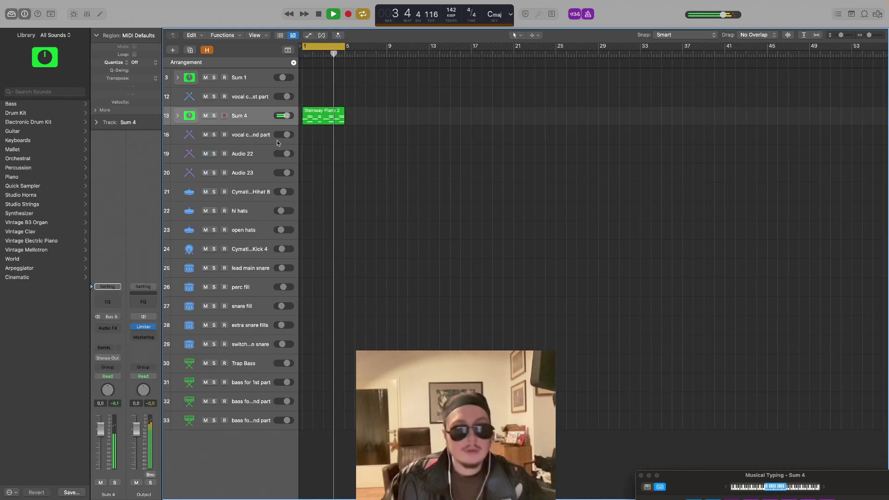
Browse all files to the HIHATS folder of the FOREIGN TECK X SMASH DAVID kit within All Drum Kits on the Desktop
click(877, 14)
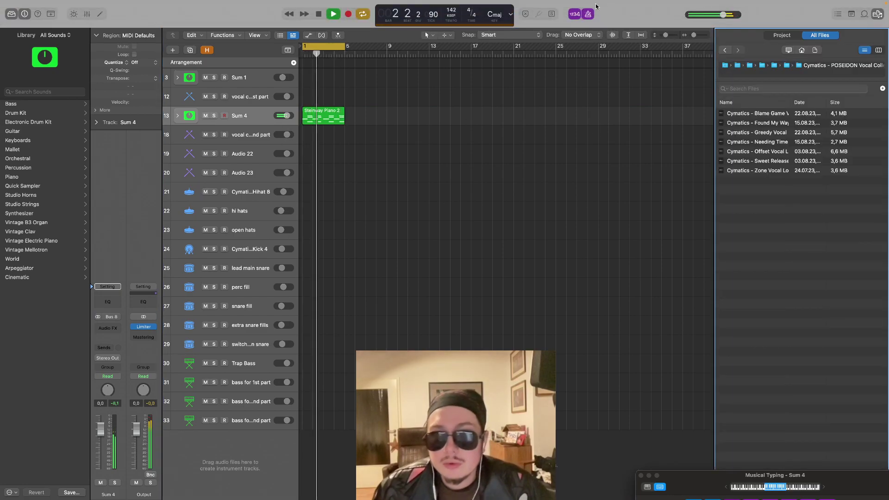
click(854, 15)
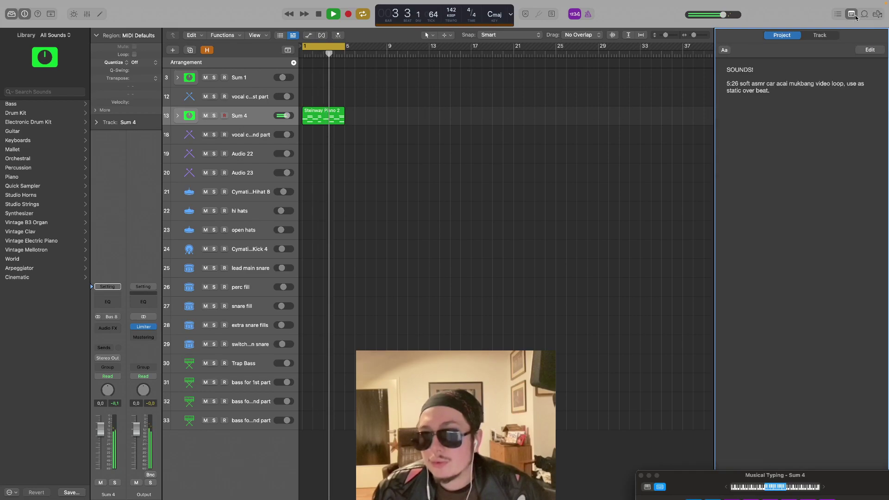
click(879, 16)
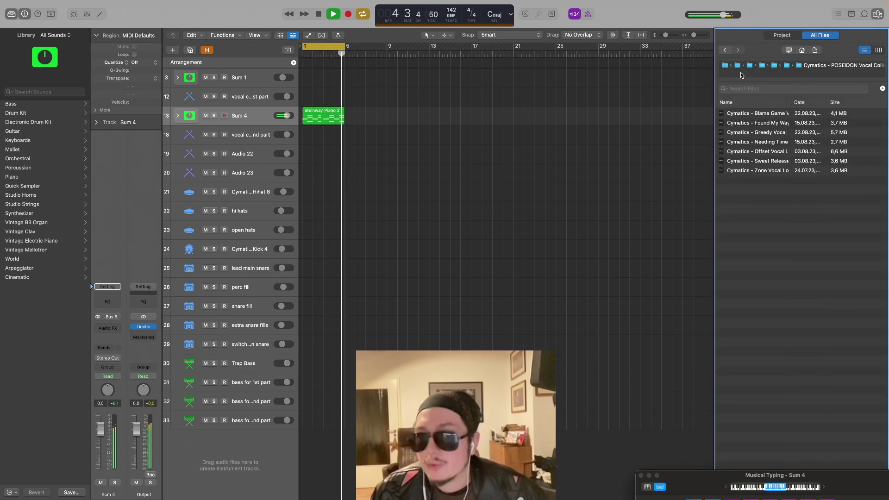
click(761, 66)
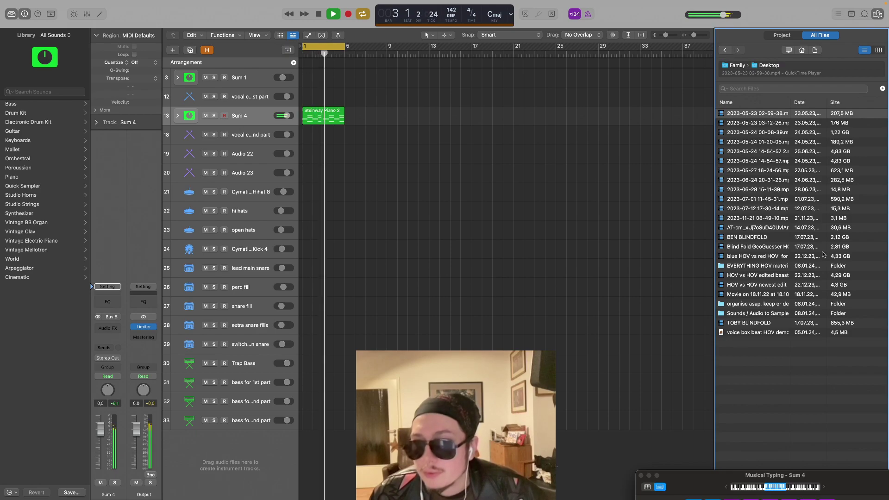
double_click(771, 268)
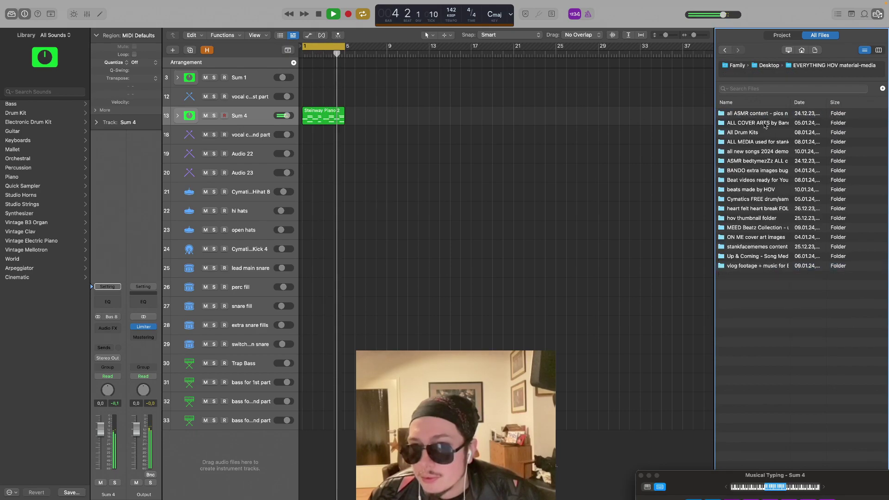
double_click(760, 133)
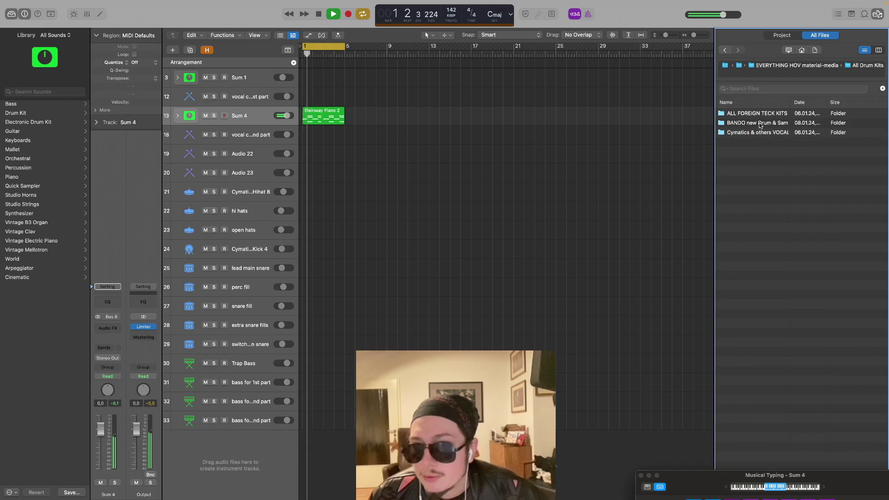
double_click(761, 116)
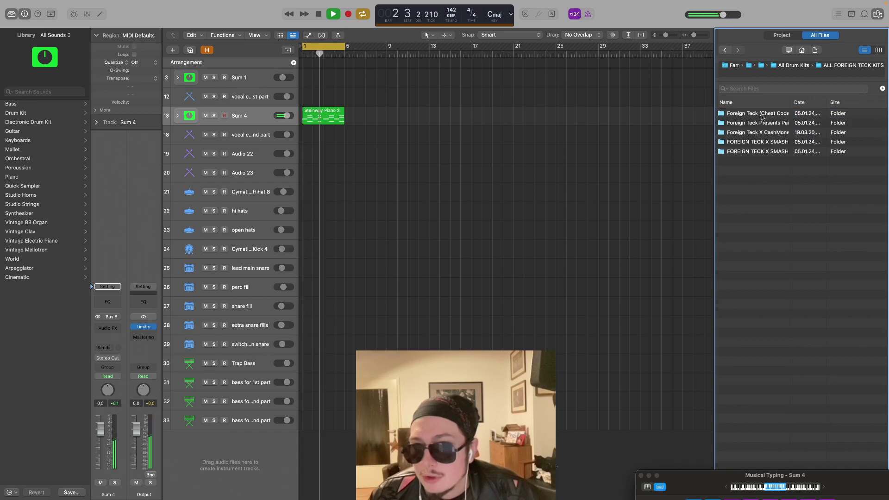
double_click(764, 142)
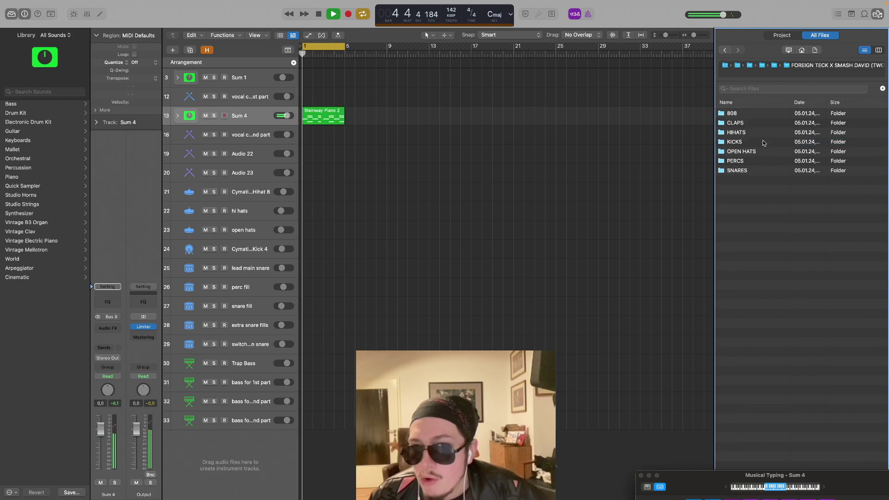
double_click(756, 134)
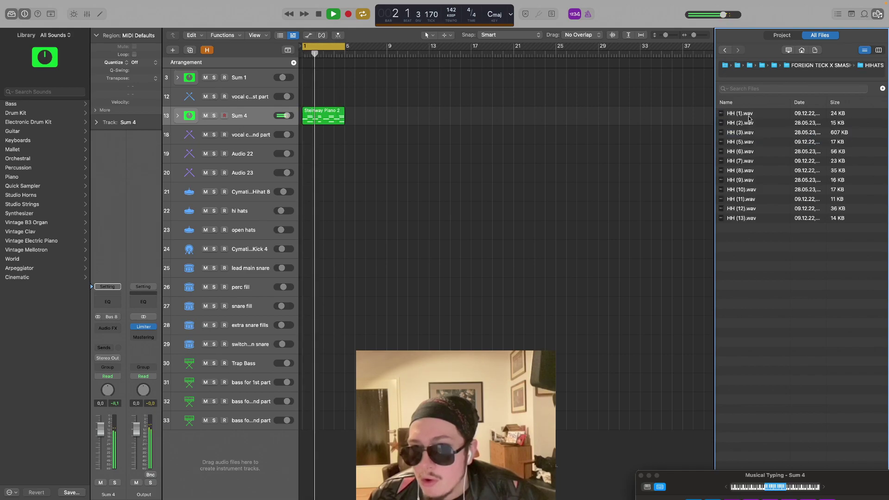
Place HH (1).wav at the start of bar 1 on the hi hats track and play it with the piano
click(750, 116)
key(space)
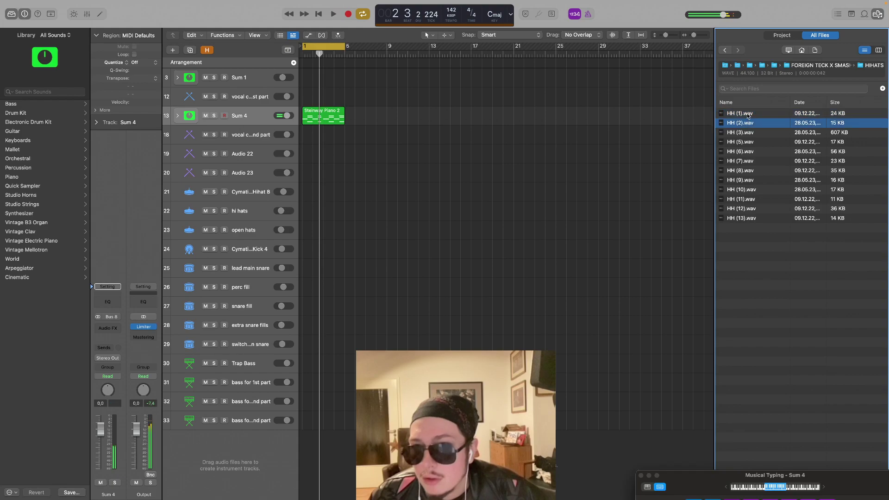
drag(749, 116, 300, 214)
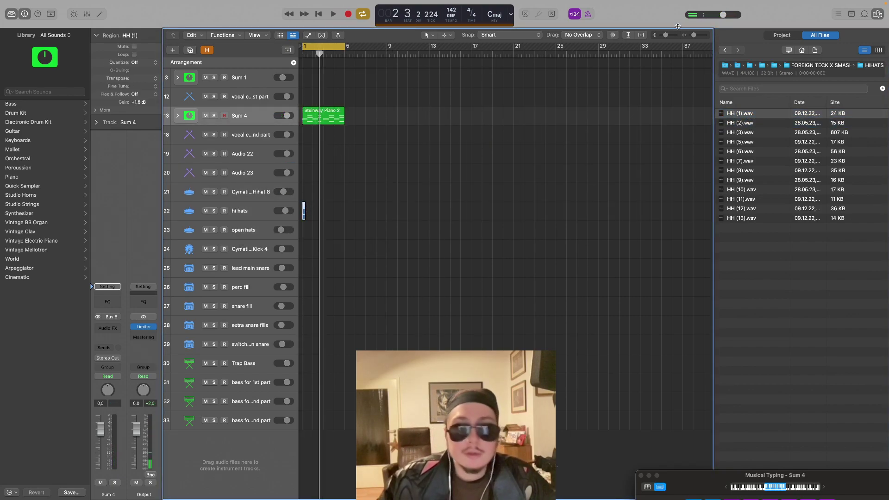
mouse_move(695, 34)
mouse_down()
mouse_move(740, 35)
mouse_move(701, 36)
mouse_up()
key(space)
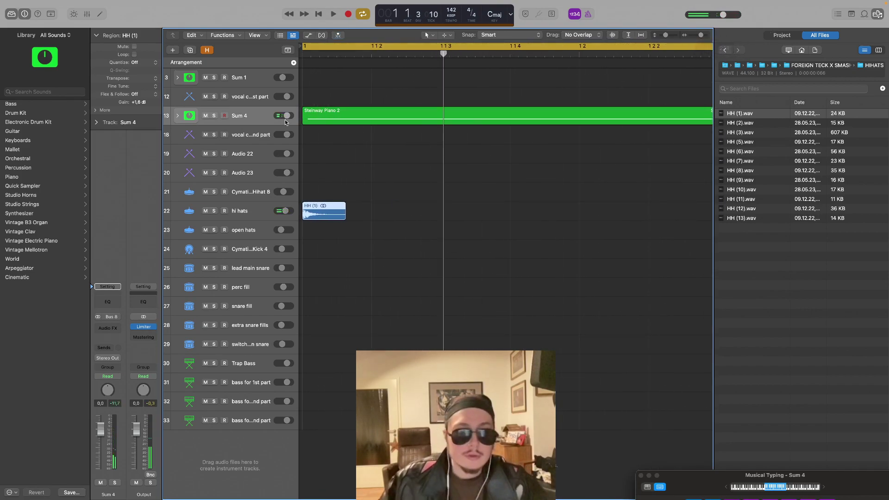
Copy the HH (1) region and paste it one sixteenth note after the first hit on the hi hats track
click(323, 210)
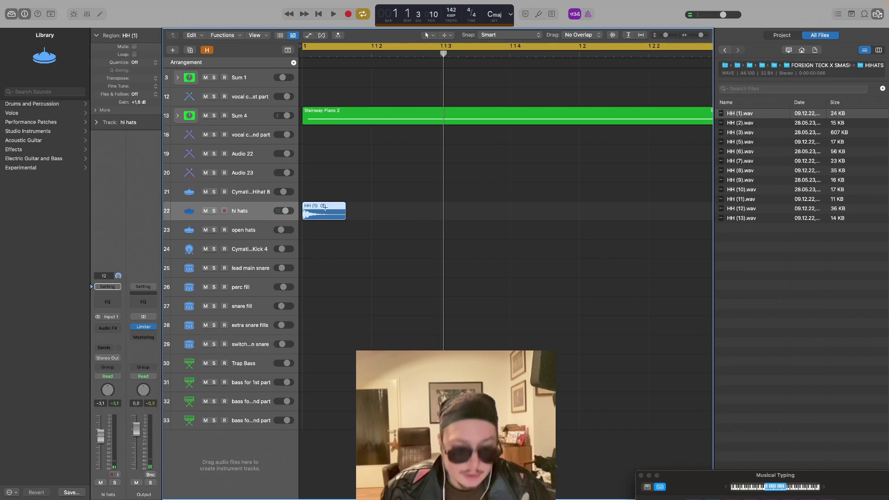
click(348, 199)
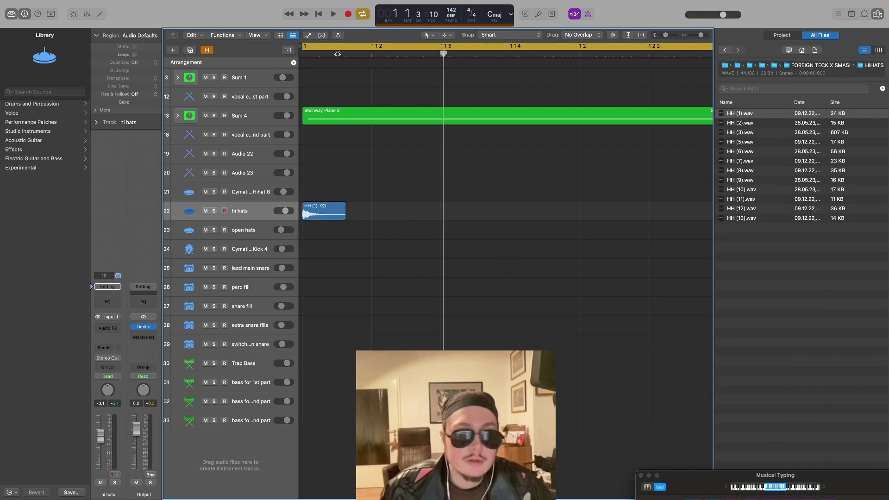
click(320, 54)
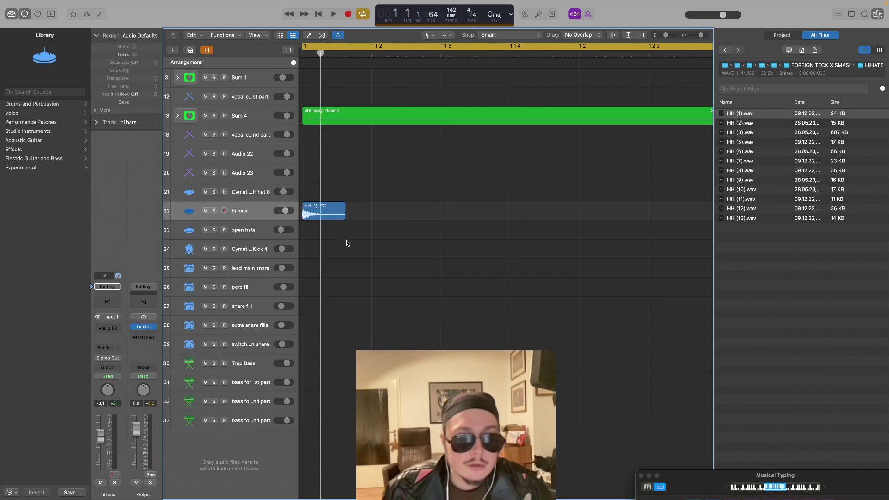
click(336, 221)
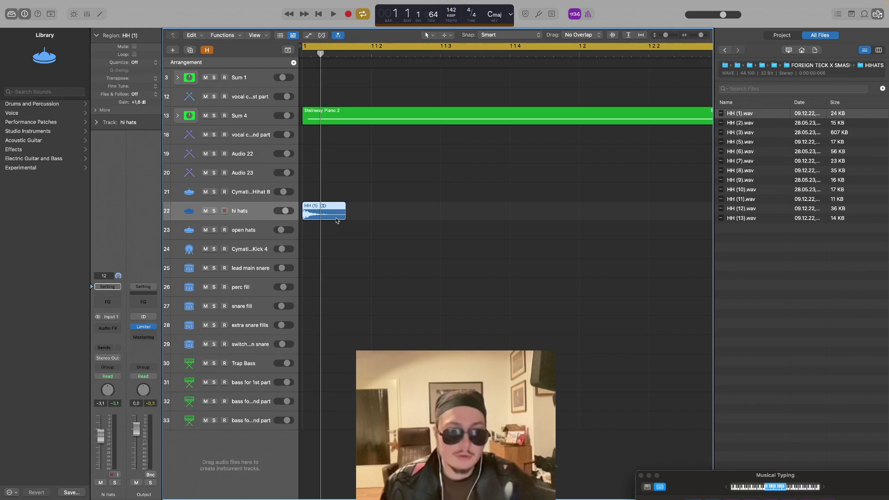
drag(345, 215, 392, 215)
key(Delete)
click(314, 205)
click(372, 52)
key(super+v)
drag(701, 36, 699, 36)
key(space)
key(space)
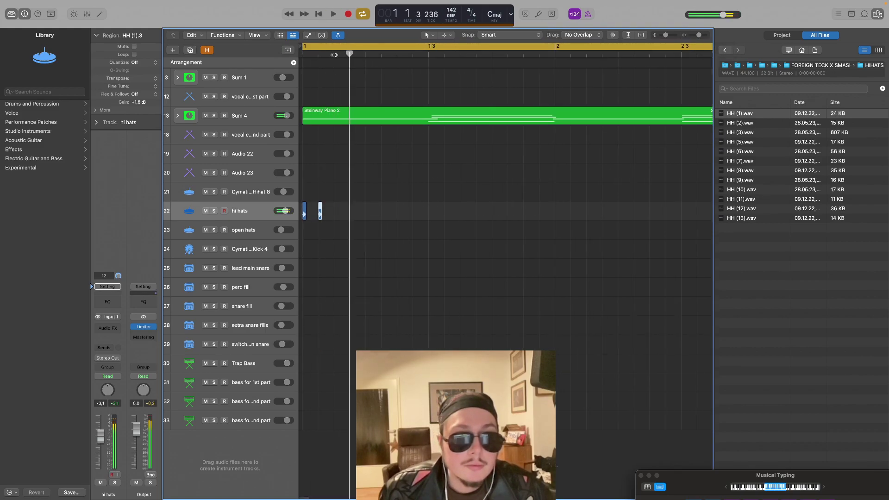
Paste two more HH (1) hits at sixteenth-note spacing and lower the hi hats track volume to -9.2 dB
key(super+v)
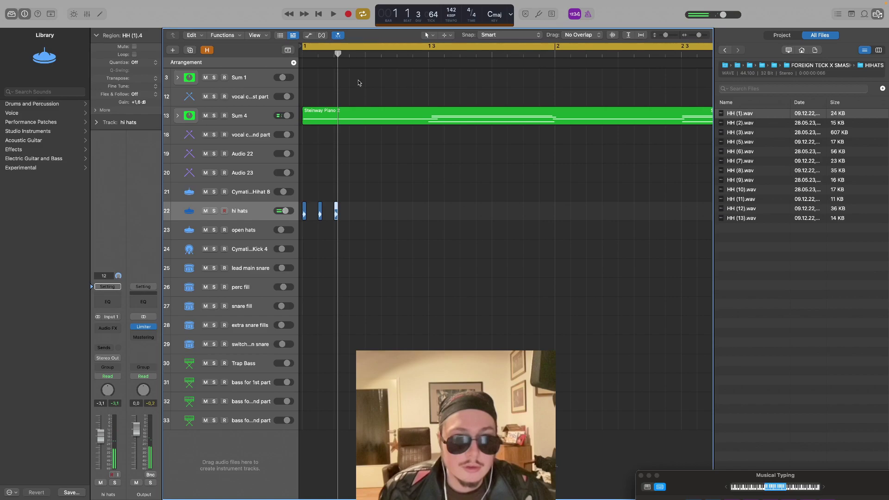
click(350, 57)
key(super+v)
drag(288, 212, 283, 211)
key(space)
key(space)
Delete the second and fourth hits on the hi hats track to leave eighth-note spacing
click(320, 213)
key(Delete)
click(352, 216)
key(Delete)
Duplicate the two remaining HH (1) hits until bar 1 is filled with eight eighth-note hi-hats
drag(390, 212, 293, 215)
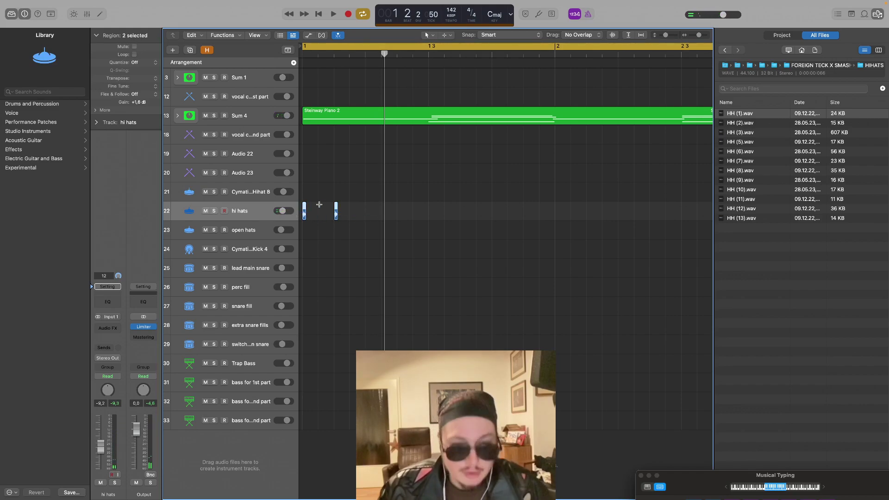
key(super+r)
key(super+r)
key(super+r)
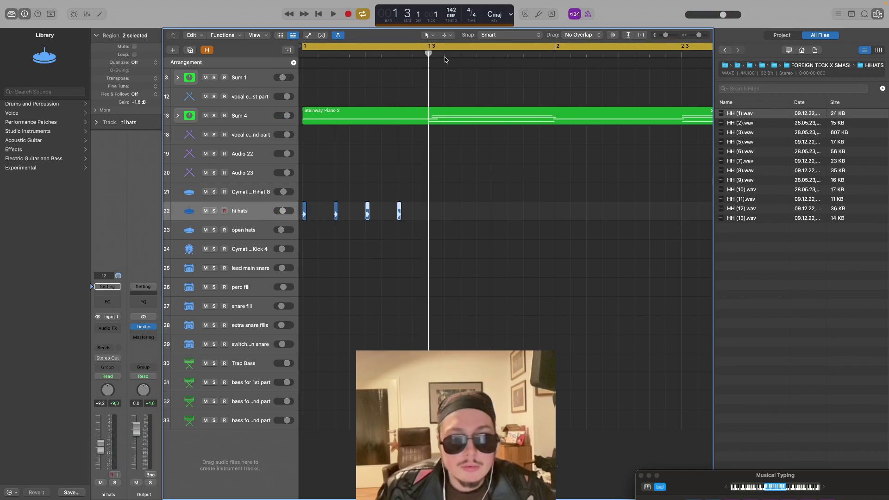
click(492, 62)
key(;)
Copy the eight hi-hat hits of bar 1 to the start of bar 2 and play back the pattern
drag(593, 201, 240, 225)
click(580, 183)
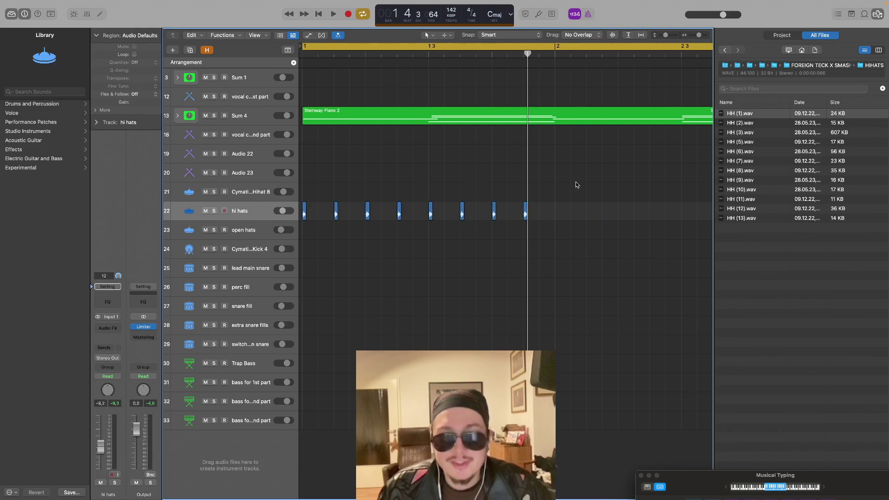
click(556, 58)
key(super+v)
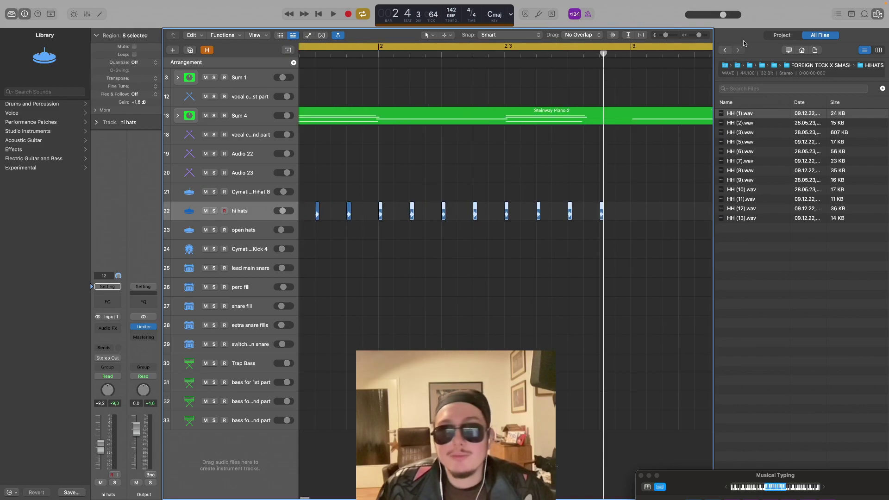
drag(700, 36, 697, 36)
click(632, 124)
key(space)
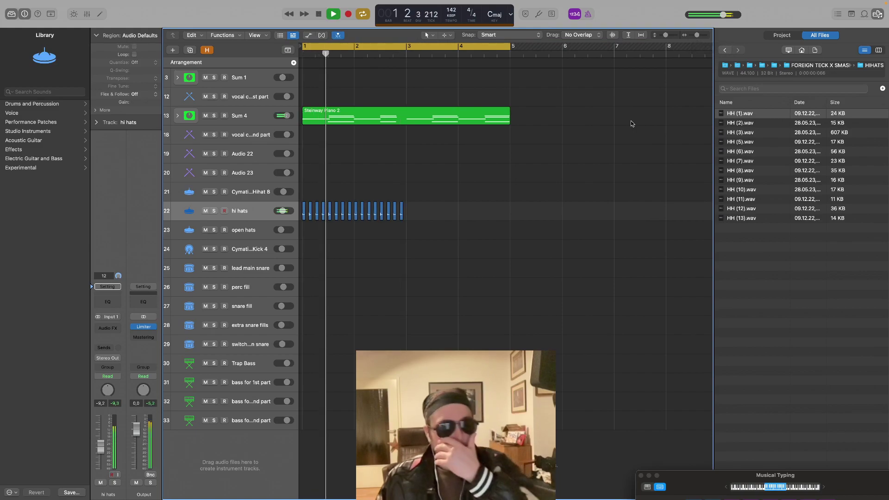
key(space)
Copy the two-bar hi-hat pattern to the start of bar 3 and play it back
drag(480, 218, 302, 206)
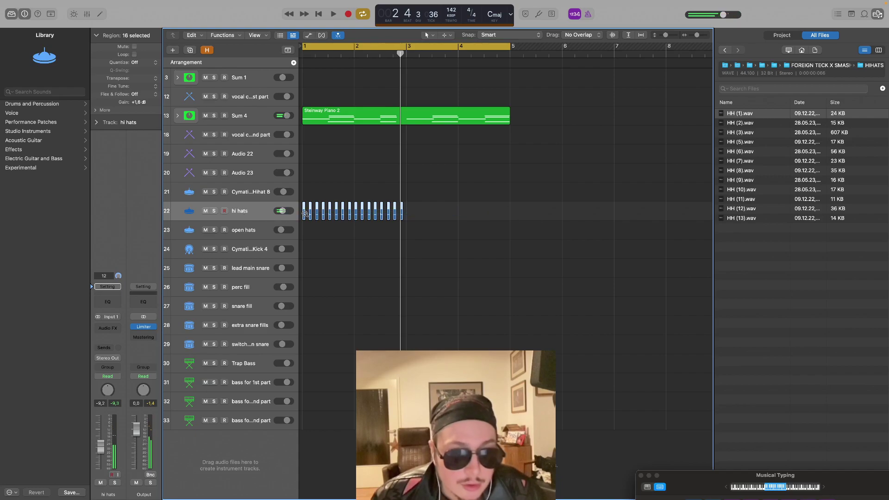
click(472, 185)
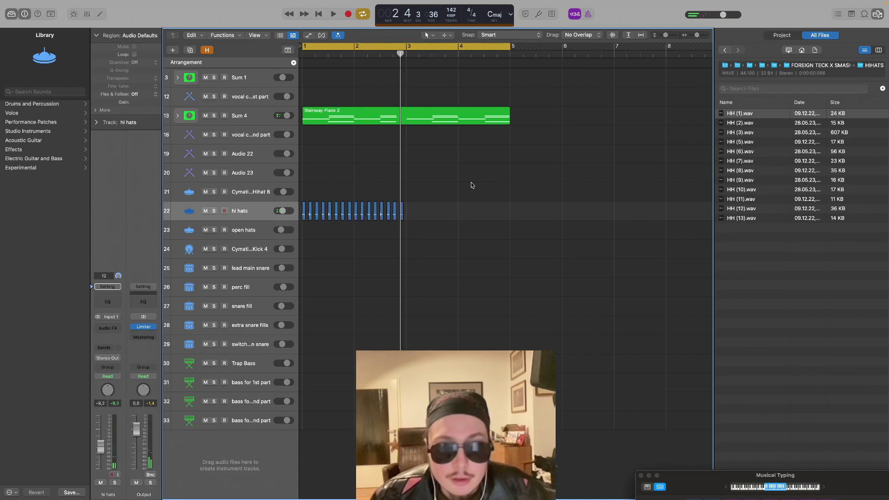
click(406, 55)
key(super+v)
key(space)
key(space)
Play the hi-hats in bar 2, place the playhead at the hit on 2 2 3, and turn off cycle mode
drag(665, 36, 701, 36)
key(space)
click(616, 90)
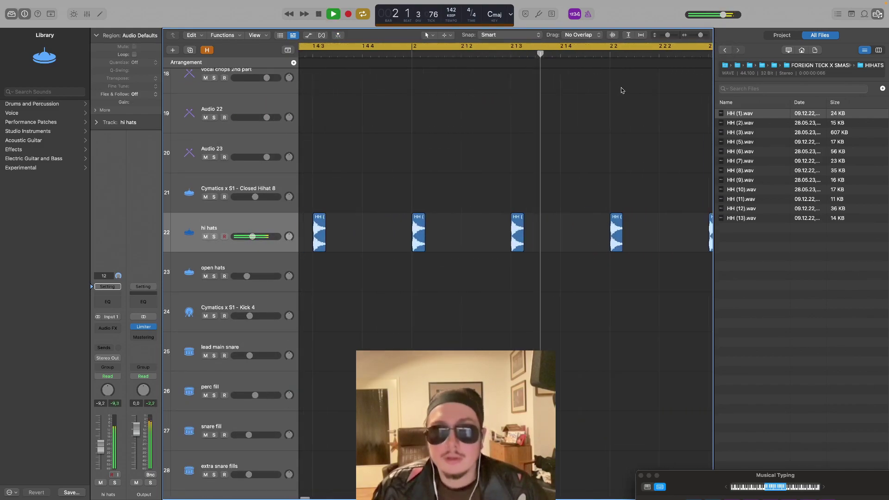
key(space)
click(581, 52)
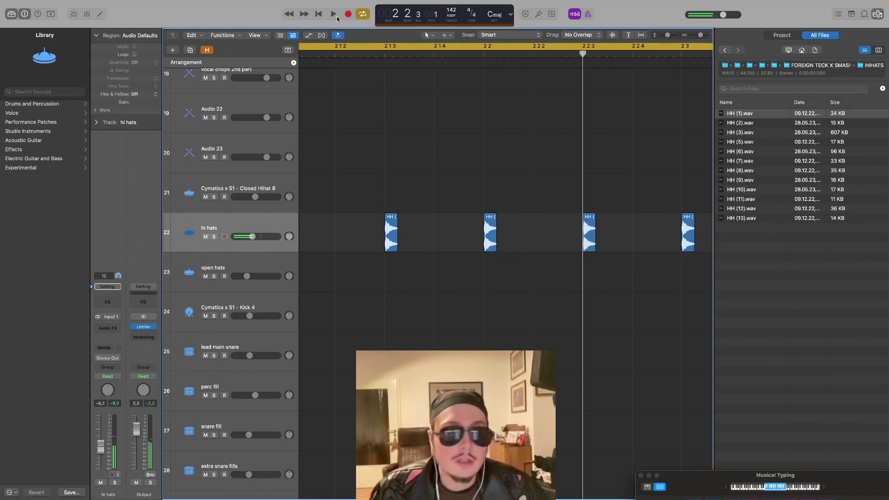
click(363, 13)
Set the transpose of the hi-hat hit at 2 2 3 to -6, auditioning the pitch changes with playback
click(589, 234)
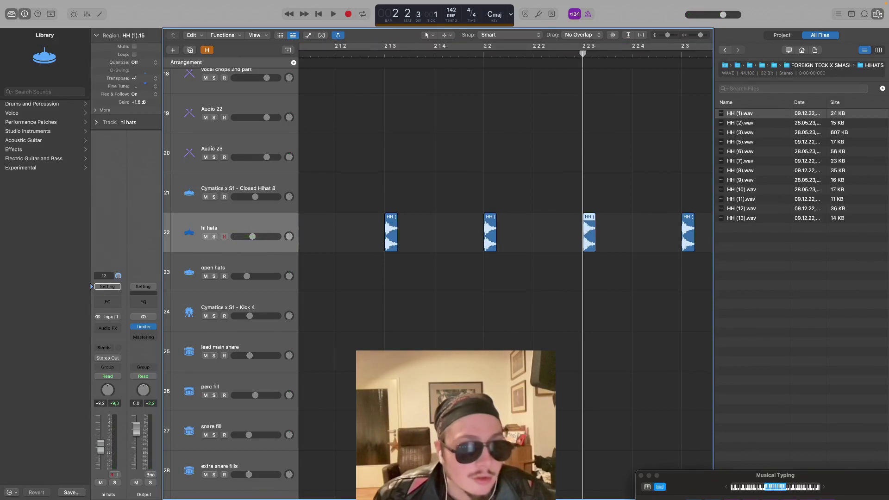
key(space)
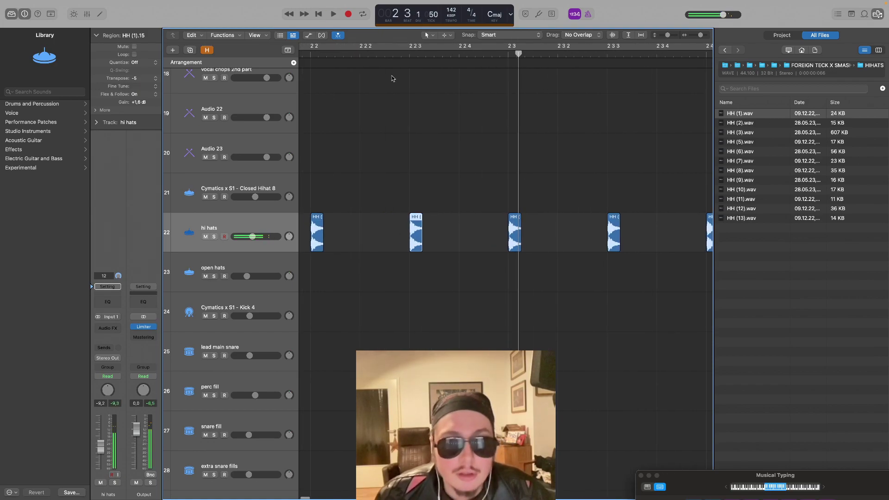
key(c)
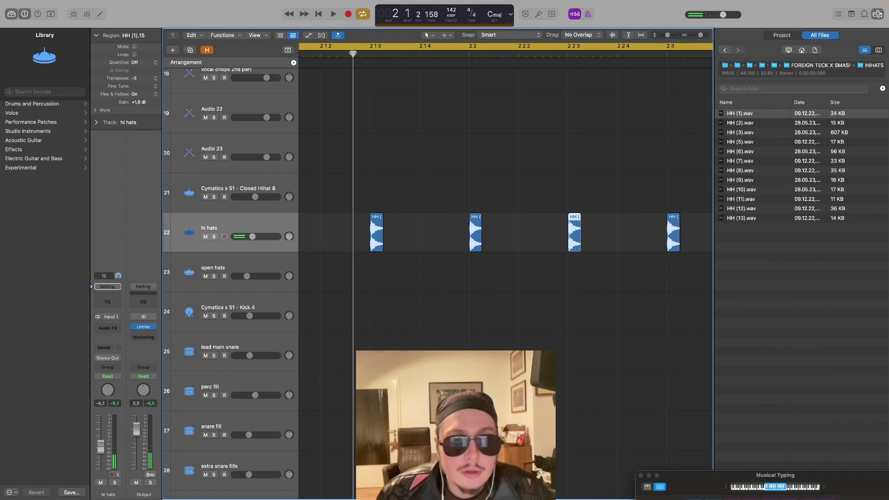
click(363, 14)
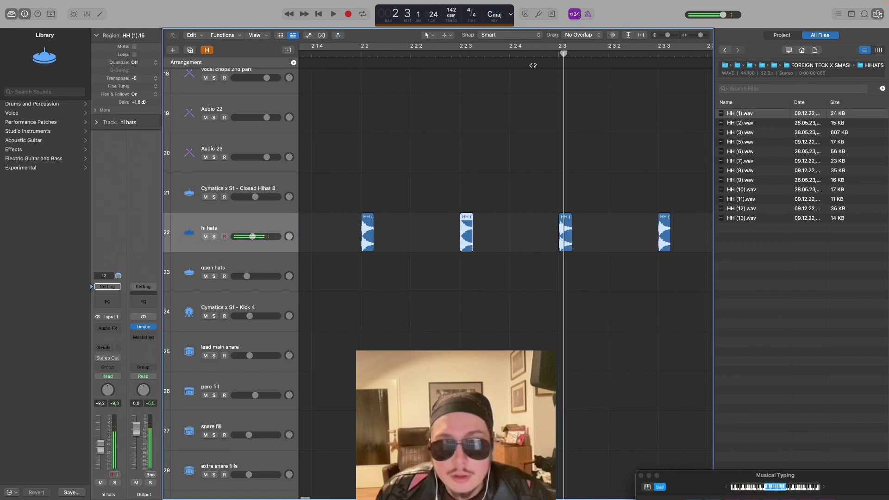
click(558, 53)
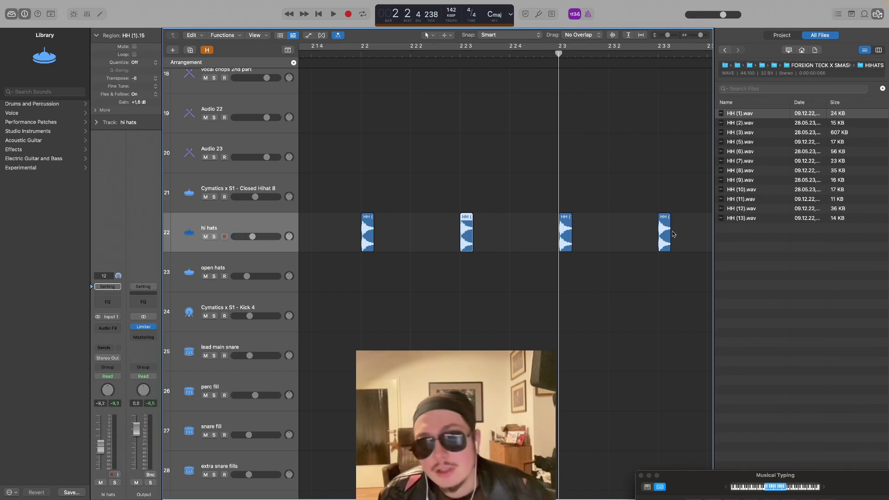
Set the transpose of the hi-hat hit at 2 3 to -12 and play the pattern from the start
click(562, 232)
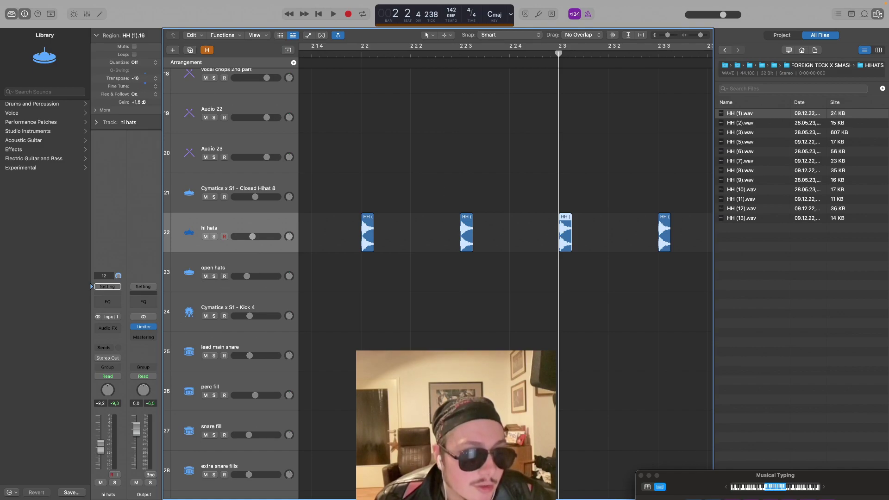
click(317, 15)
key(space)
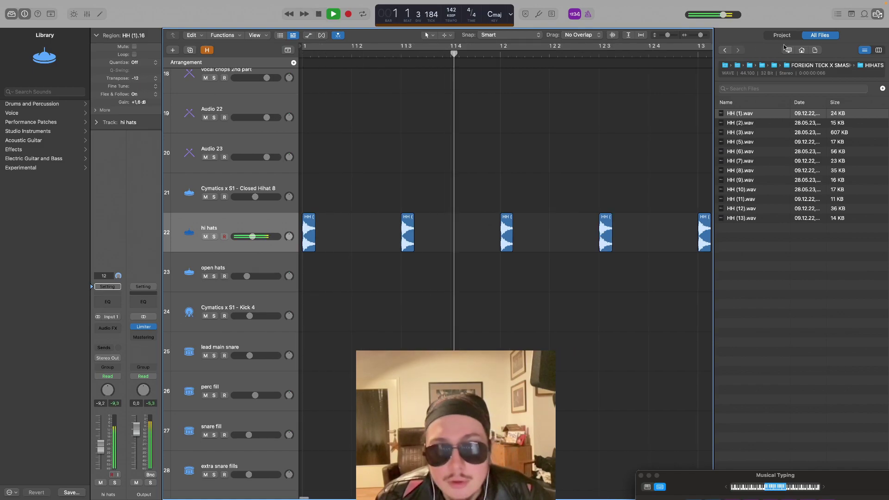
drag(701, 35, 701, 36)
key(space)
Place the playhead at 2 3 3, set that hi-hat hit's transpose to -17, and play the pattern from the start
click(506, 58)
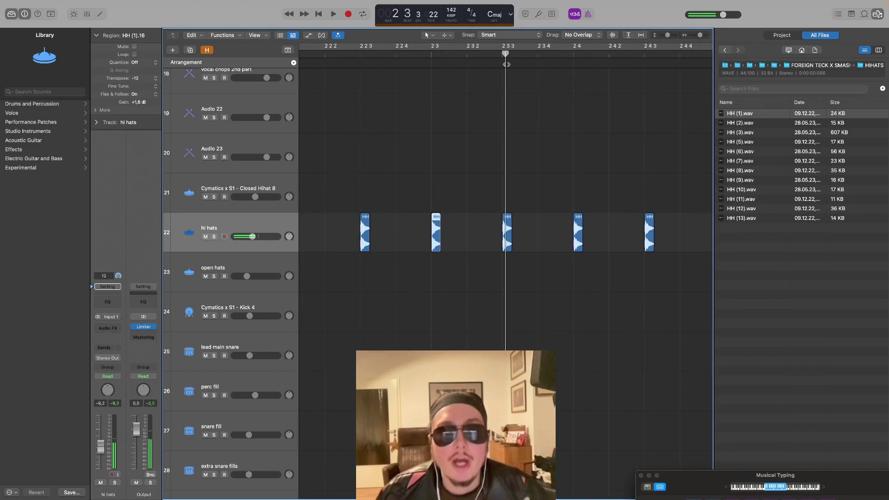
click(499, 55)
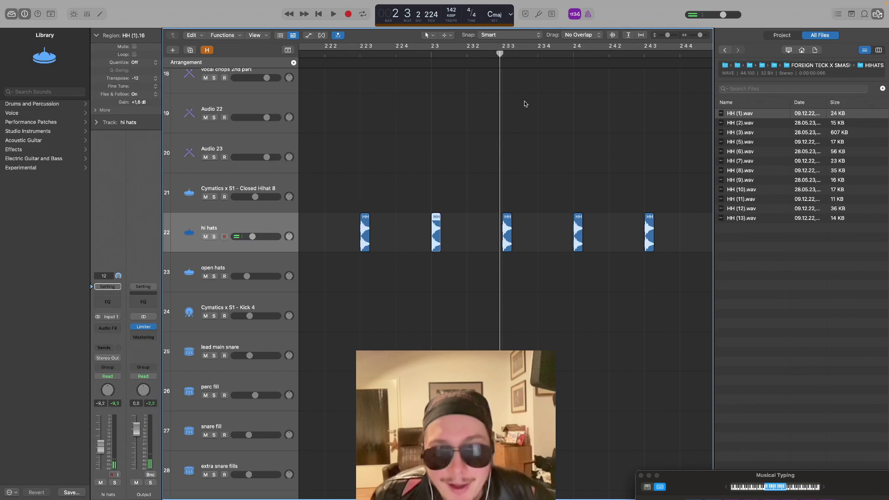
click(502, 54)
click(508, 244)
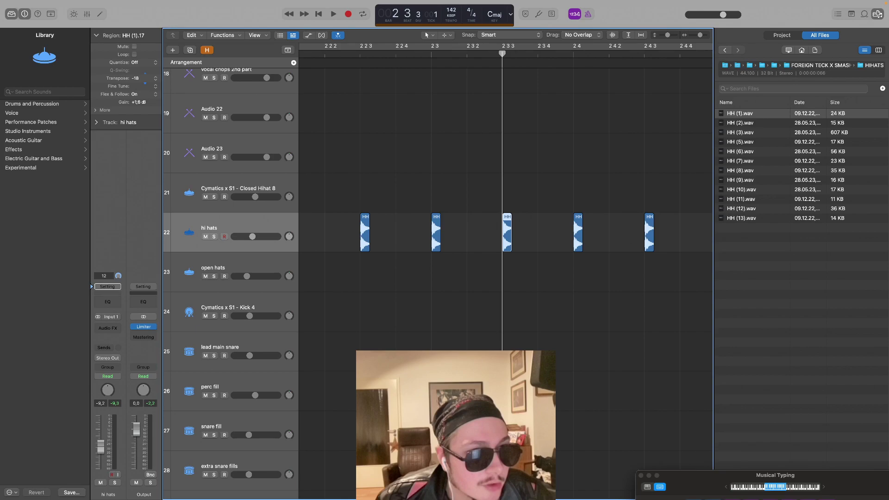
click(321, 15)
key(space)
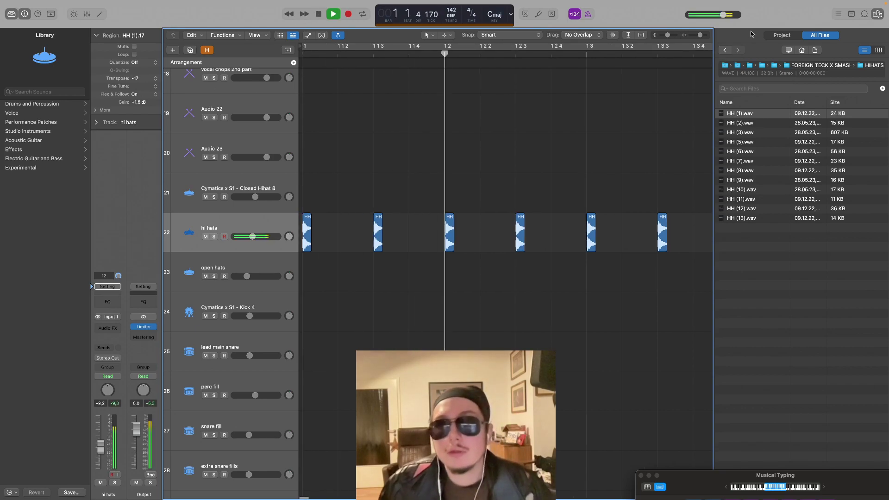
drag(701, 35, 700, 36)
scroll(624, 82, right, 3)
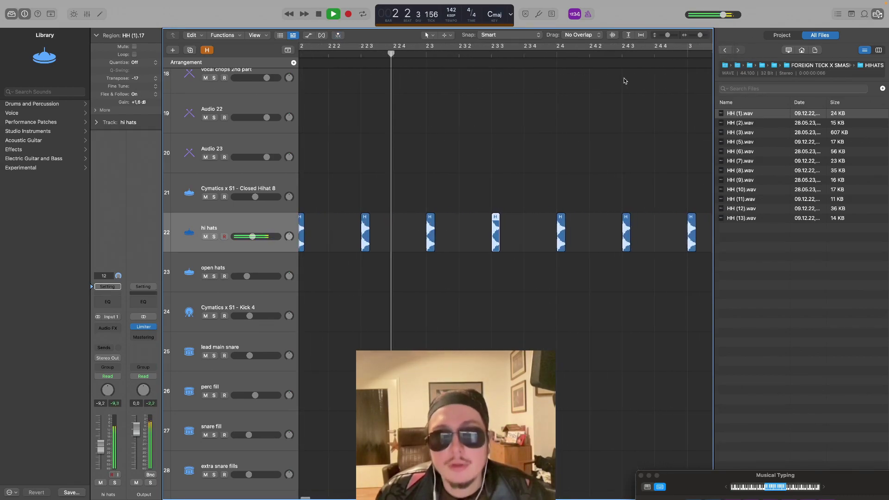
key(space)
Turn cycle mode on and play the pitched hi-hats together with the piano over the four bars
drag(701, 35, 698, 35)
key(space)
key(space)
click(364, 51)
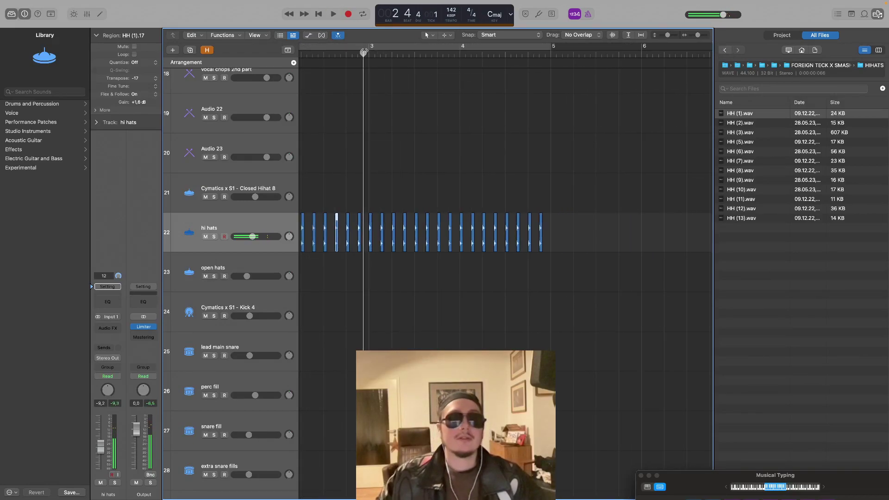
key(c)
click(334, 14)
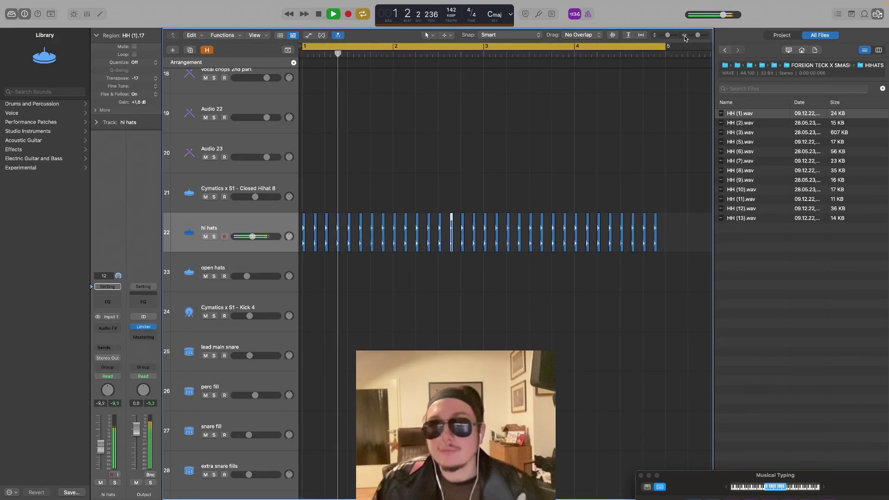
drag(667, 35, 665, 38)
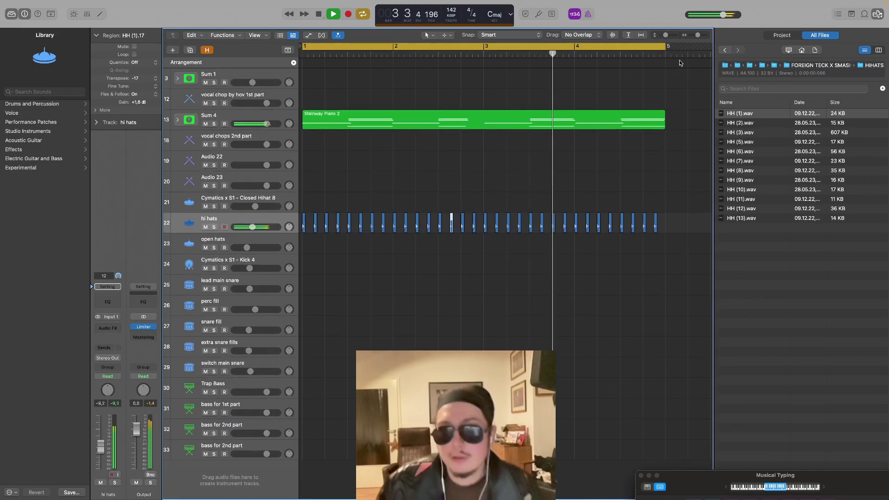
key(space)
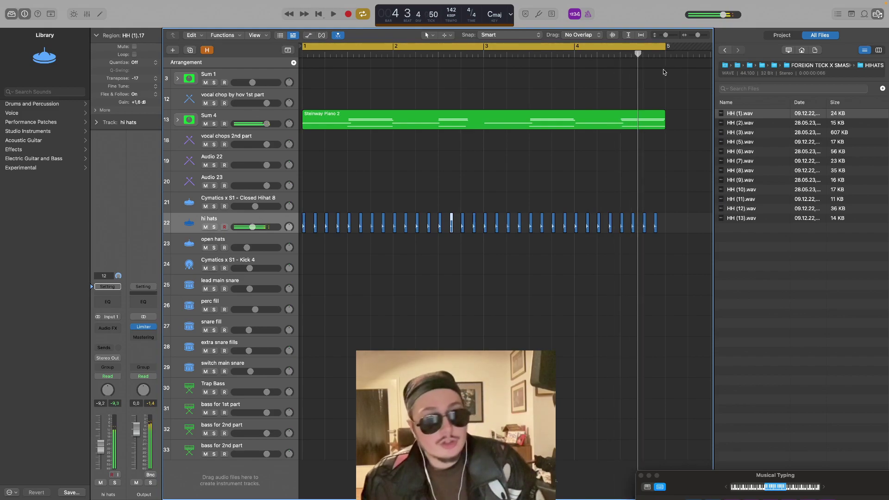
Paste a copy of the hi-hat hit at 4 4 directly behind it, at 4 4 1 81
click(644, 56)
drag(698, 35, 700, 35)
scroll(614, 148, right, 5)
scroll(614, 149, right, 5)
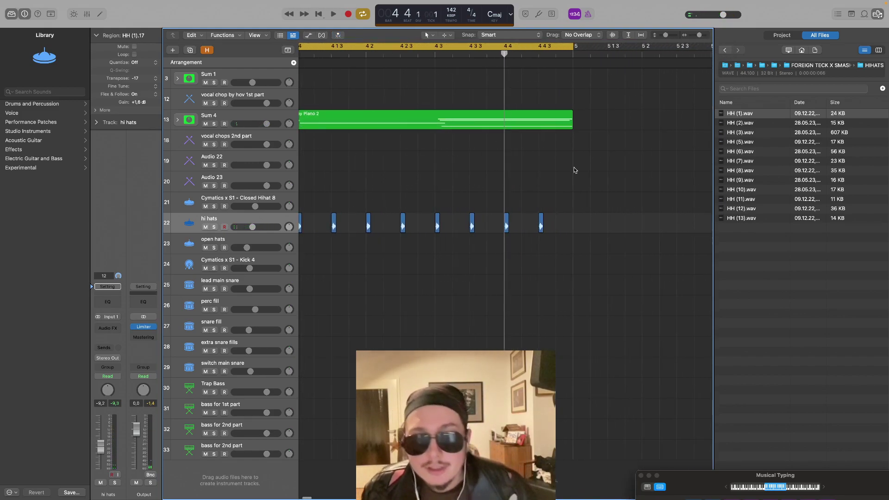
drag(702, 37, 700, 37)
click(515, 53)
drag(504, 55, 524, 54)
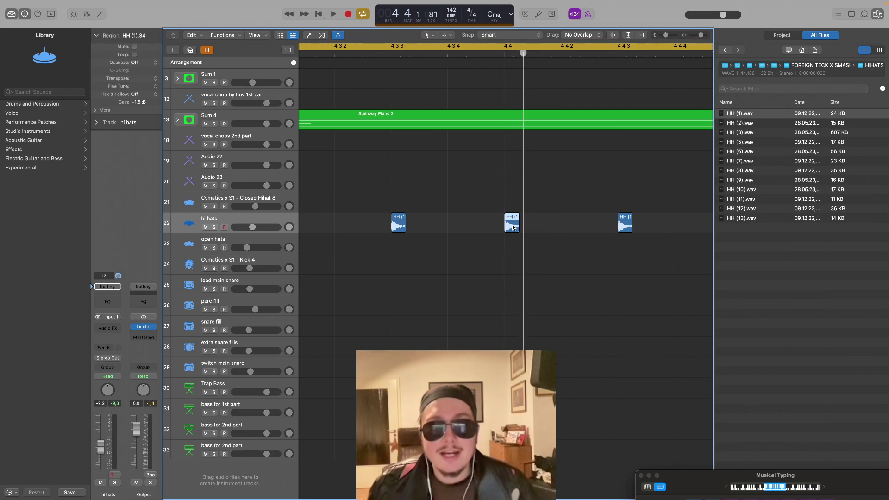
key(super+v)
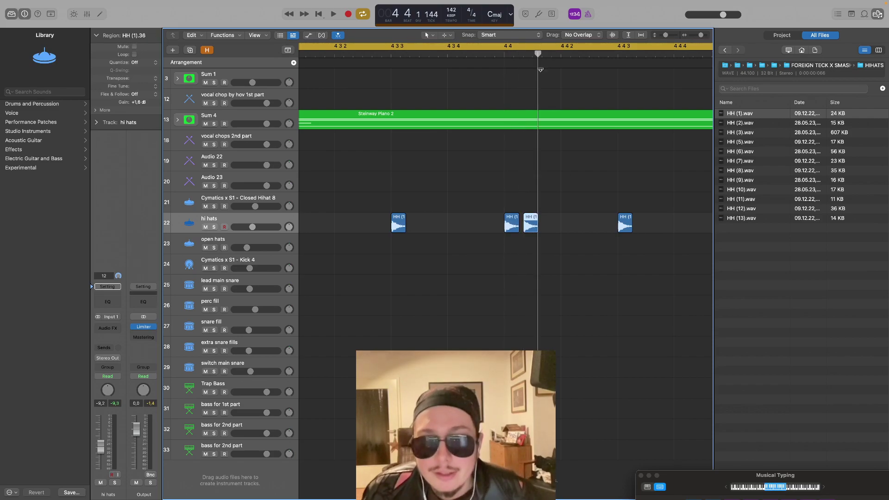
Set the transpose of the hi-hat hit at 4 4 to 12 and delete the copy directly behind it
click(510, 225)
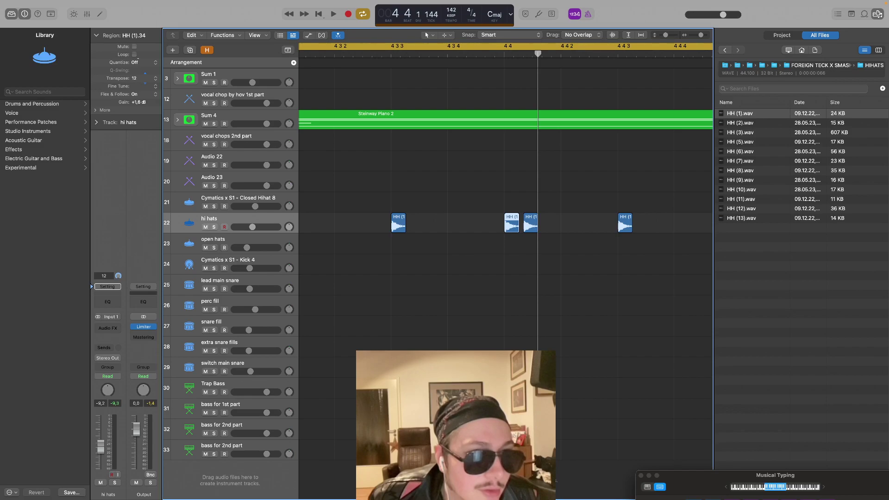
click(527, 185)
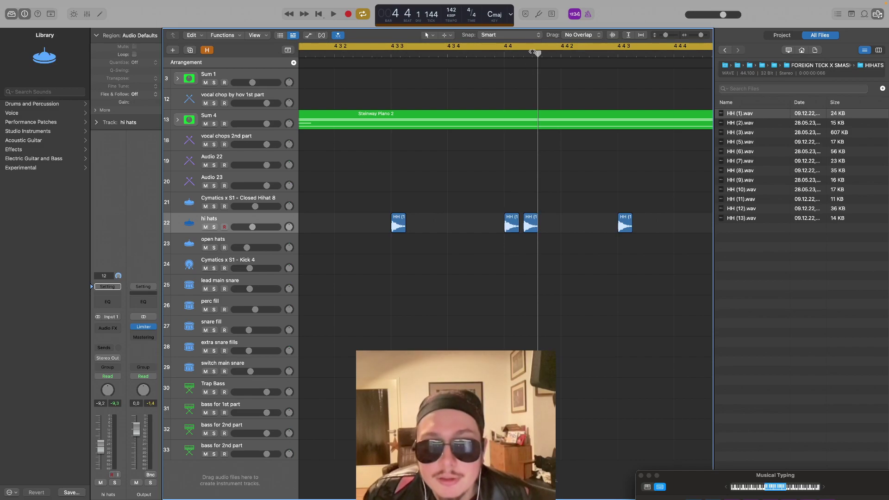
click(531, 227)
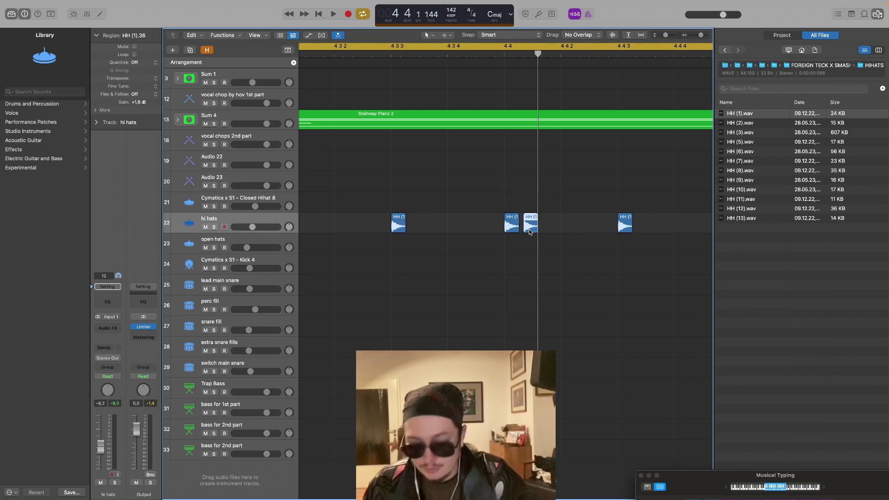
key(Delete)
Turn cycle mode off and copy the pitched hi-hat hit at 4 4 to 4 4 2
click(512, 225)
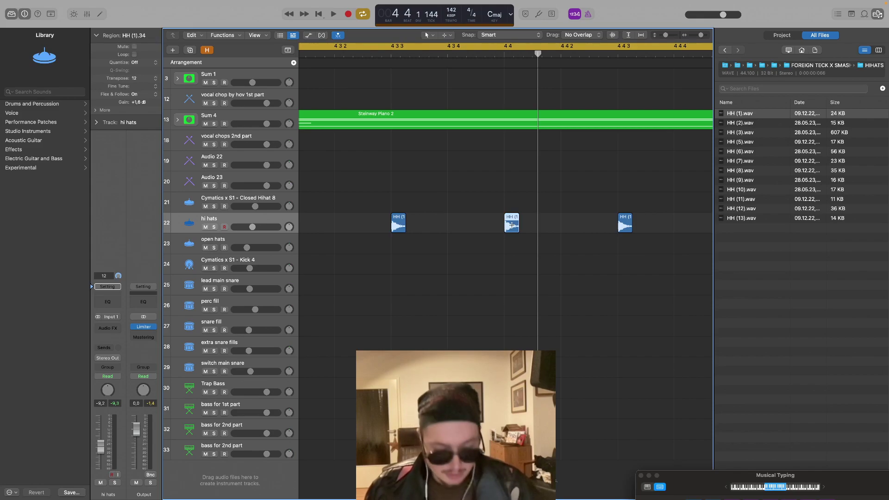
click(362, 15)
click(510, 56)
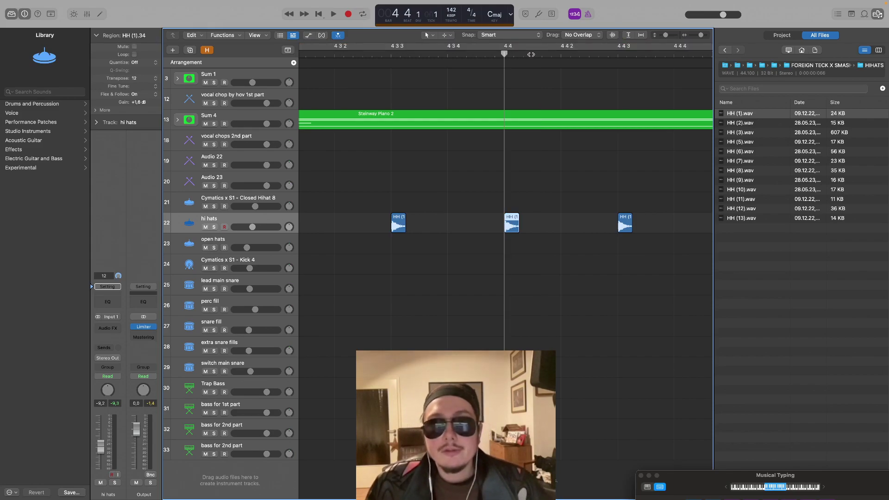
click(562, 54)
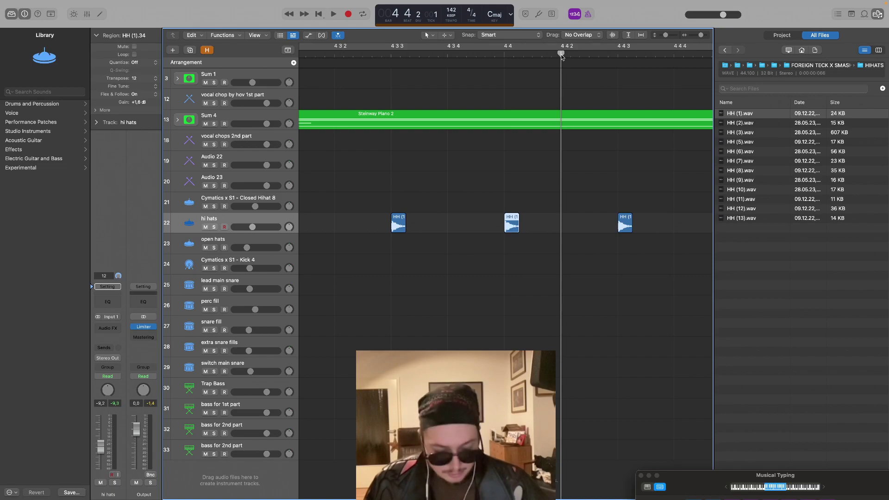
key(super+v)
key(space)
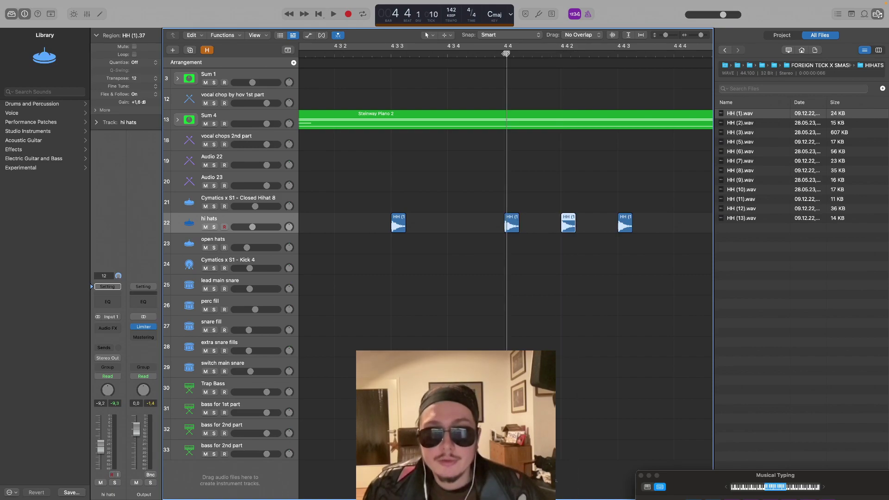
Play back the end of bar 4 and paste another hi-hat hit midway between those at 4 4 and 4 4 2
click(522, 54)
click(343, 54)
click(332, 54)
key(space)
key(space)
scroll(446, 128, left, 5)
click(495, 54)
key(super+v)
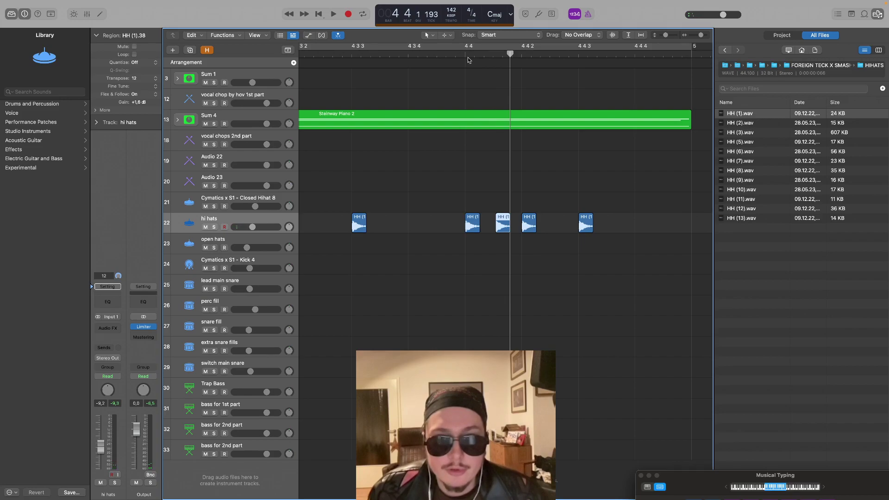
Set the transpose of the three closely spaced hi-hat hits from 4 4 to 4 4 2 to 8 and play the roll
click(466, 55)
drag(551, 237, 458, 214)
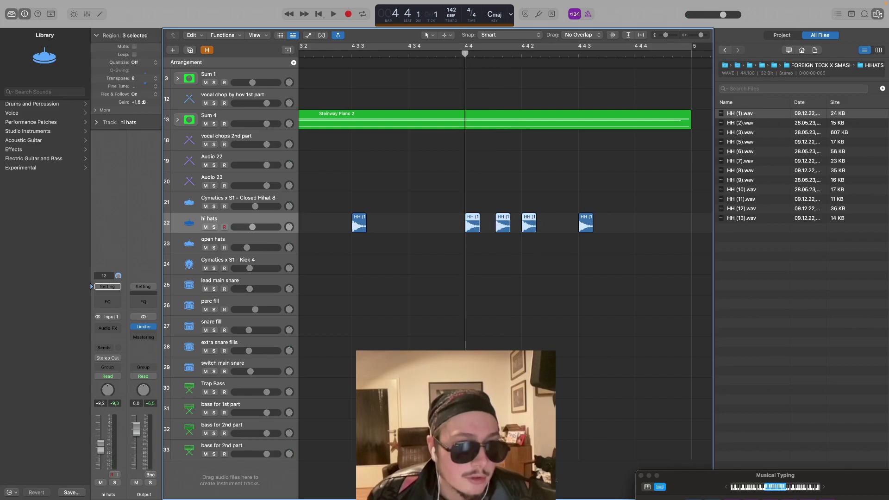
click(483, 180)
key(space)
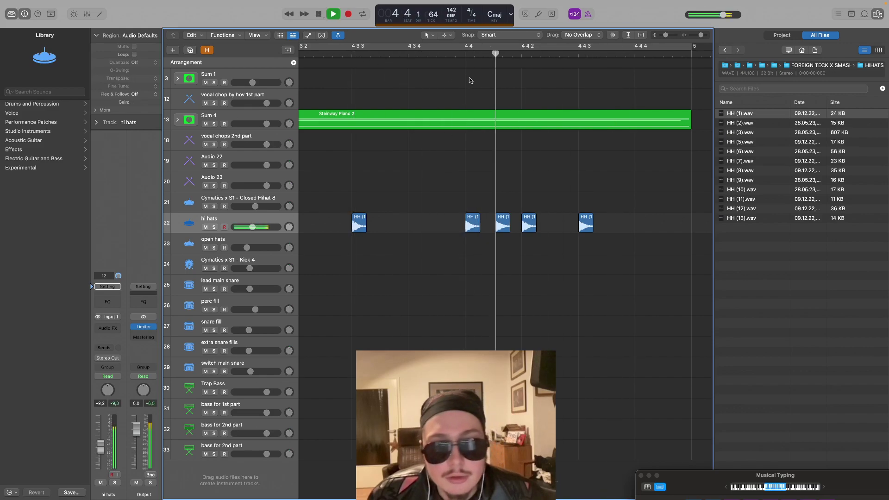
click(348, 54)
key(space)
key(space)
click(507, 51)
Play the whole four-bar pattern in cycle mode and open the drum kit's SNARES folder
key(c)
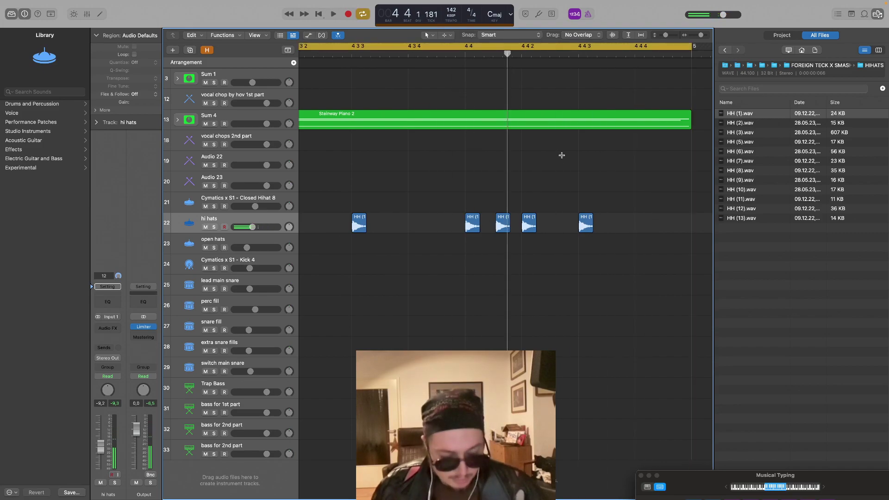
key(space)
drag(701, 35, 695, 37)
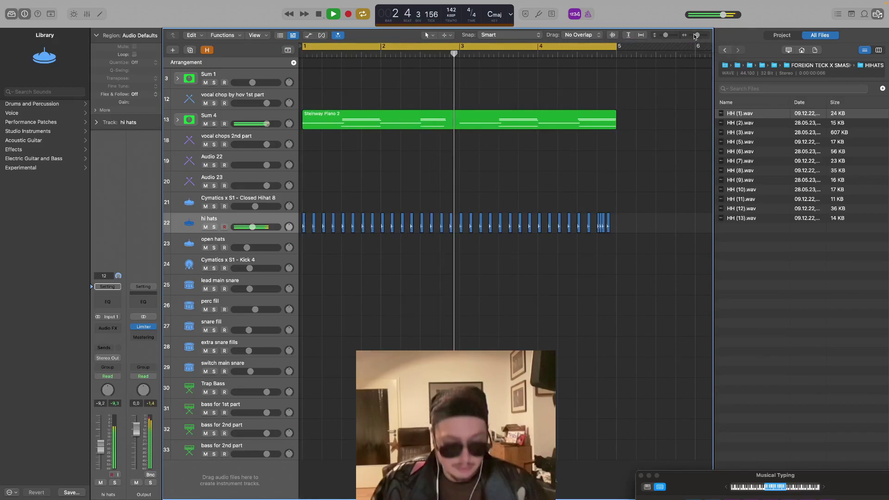
click(725, 51)
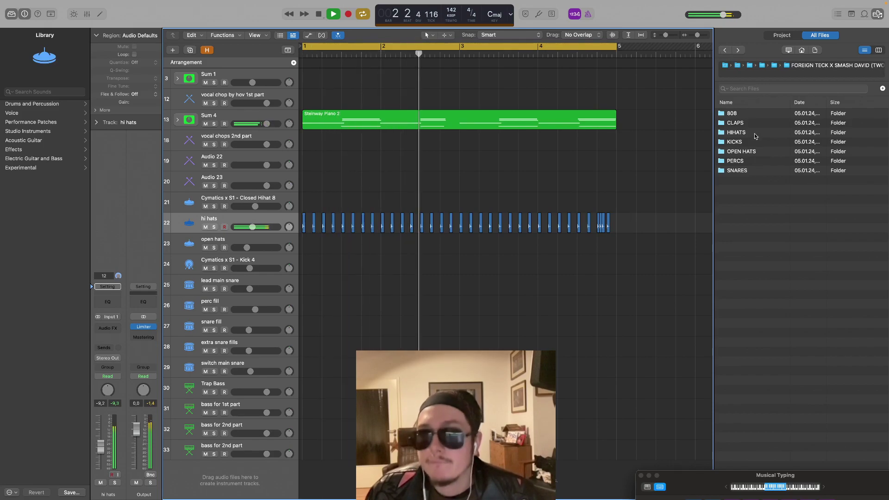
double_click(758, 171)
key(space)
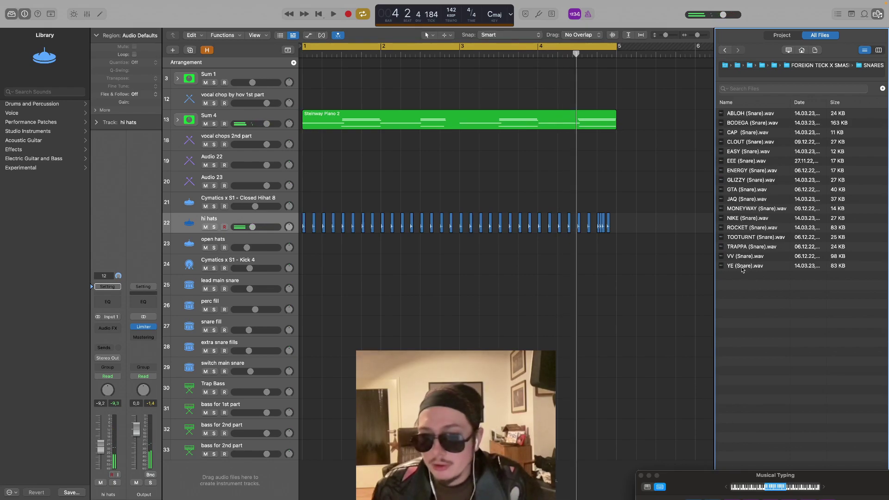
Audition the YE, VV, TRAPPA, TOOTURNT and ROCKET snare samples
click(742, 267)
click(747, 258)
click(747, 248)
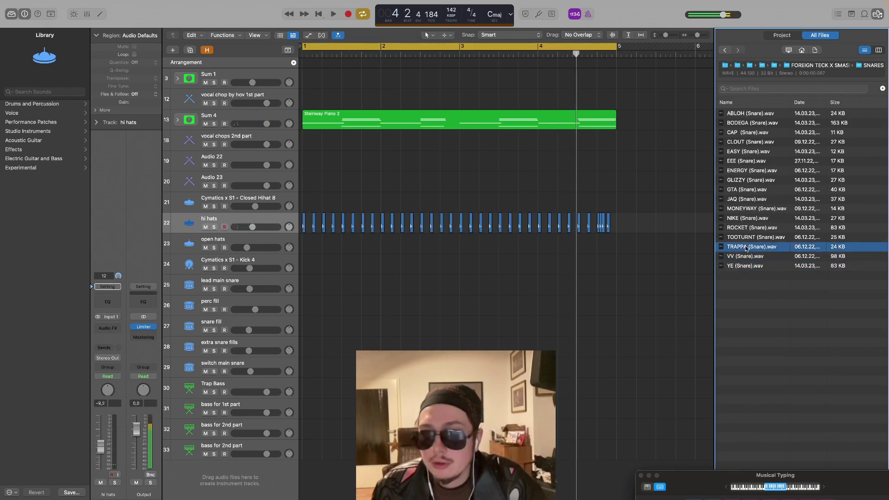
click(746, 238)
click(743, 228)
Place TOOTURNT (Snare).wav in bar 1 on the snare fill track and move that track directly below hi hats
click(747, 238)
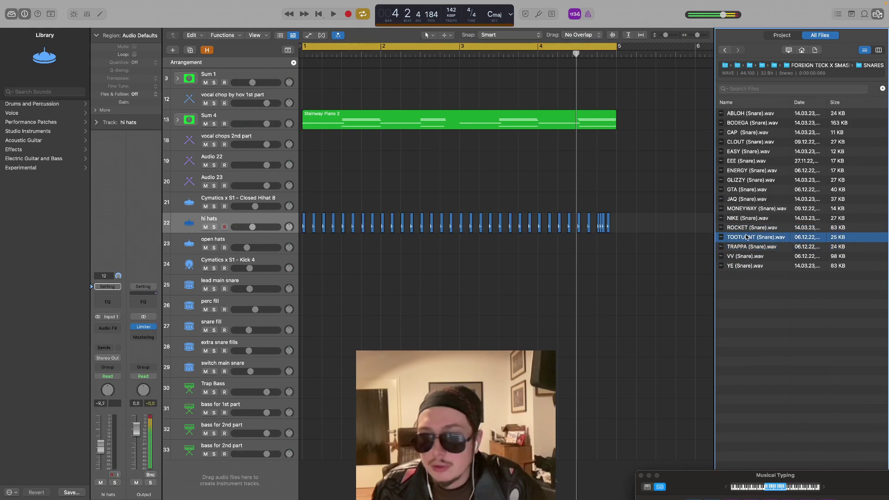
drag(749, 239, 331, 322)
drag(259, 320, 248, 246)
Mute the snare fill track and listen to the looped piano and hi-hats from the start
click(206, 248)
key(space)
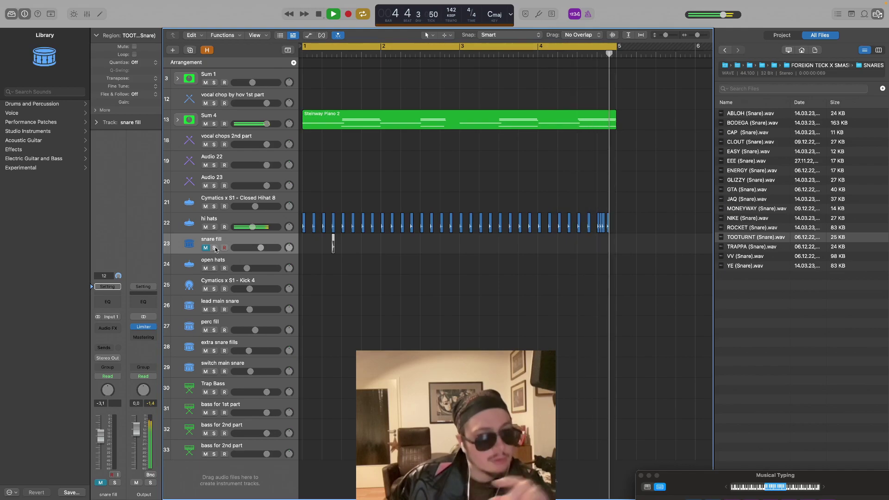
key(space)
key(Return)
key(space)
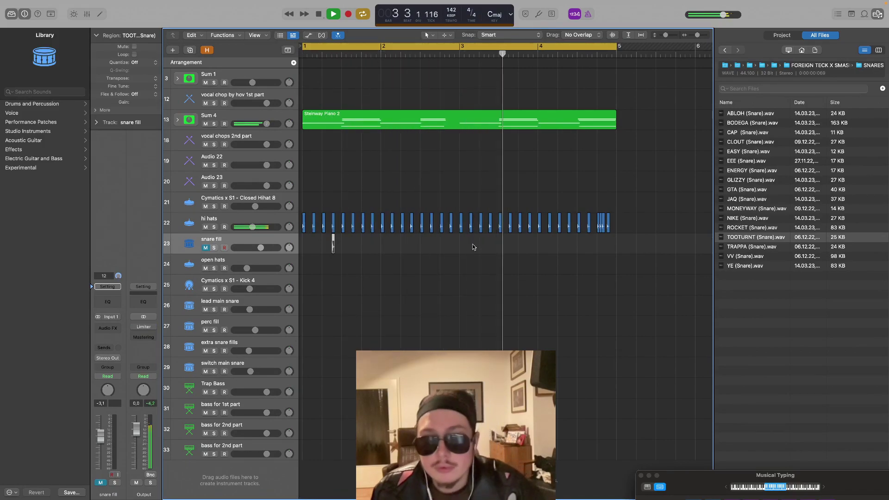
key(space)
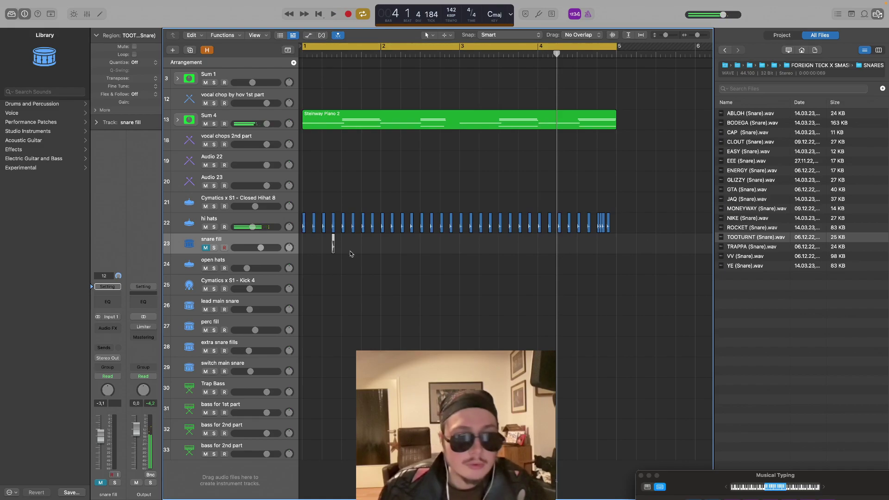
Move the snare hit to beat 2 of bar 1, and unmute its track with the volume lowered to -20.5 dB
drag(333, 249, 324, 248)
click(206, 248)
key(space)
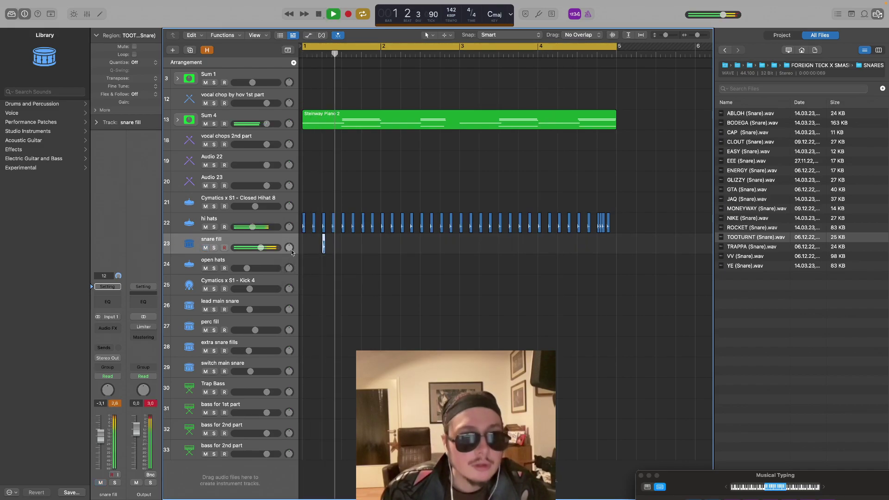
drag(264, 252, 244, 252)
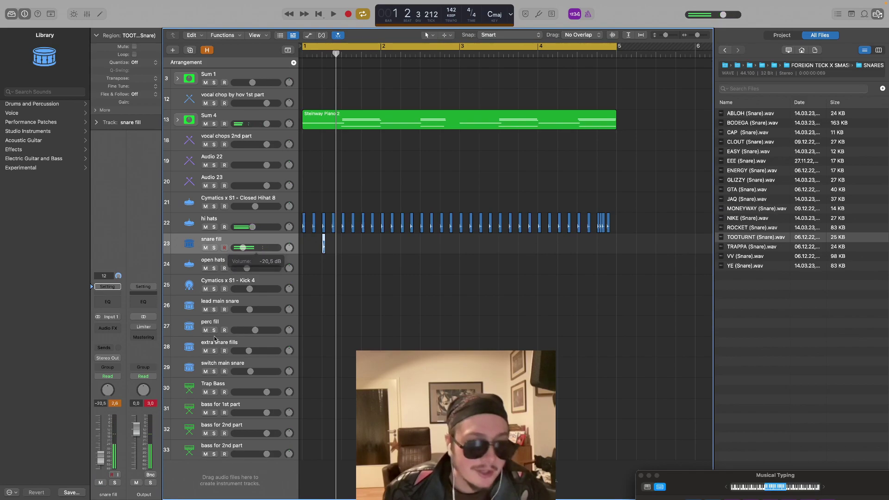
Move the snare hit on the snare fill track to beat 3 of bar 1 and play it with the loop
key(space)
drag(323, 248, 343, 248)
key(space)
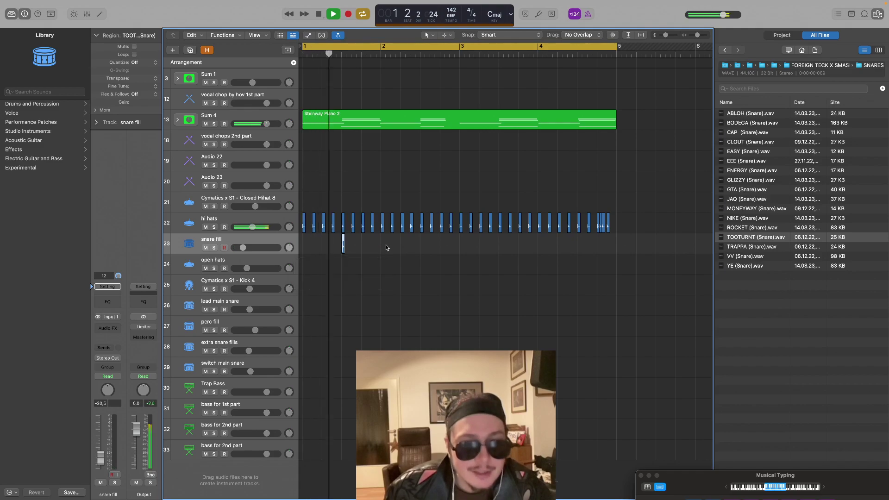
Transpose the snare hit by -5 and set the snare fill track's volume to -10.8 dB while listening
drag(260, 247, 258, 249)
key(space)
key(space)
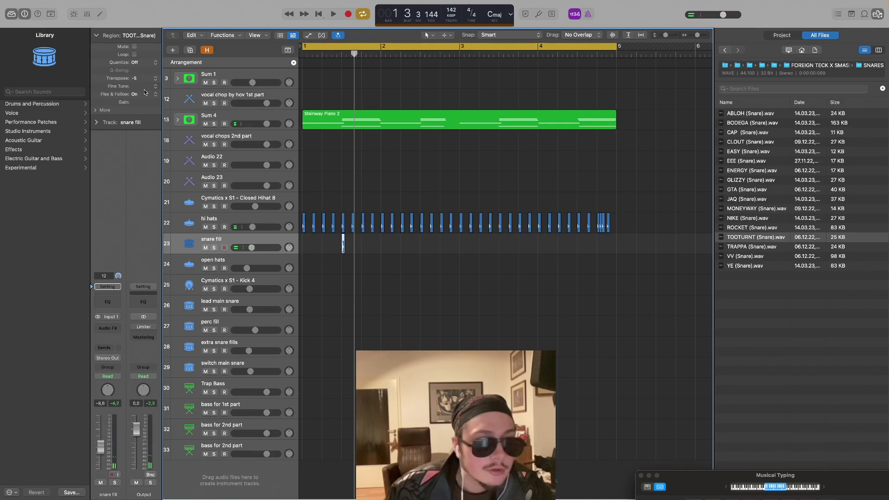
key(space)
drag(251, 248, 252, 250)
key(space)
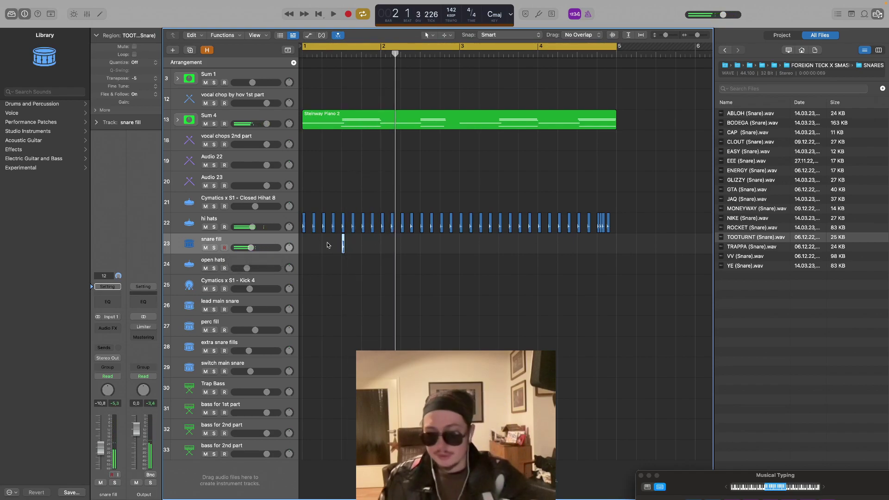
Delete the transposed snare hit, move the Musical Typing window out of the way and compare the ROCKET and NIKE snare samples
click(753, 233)
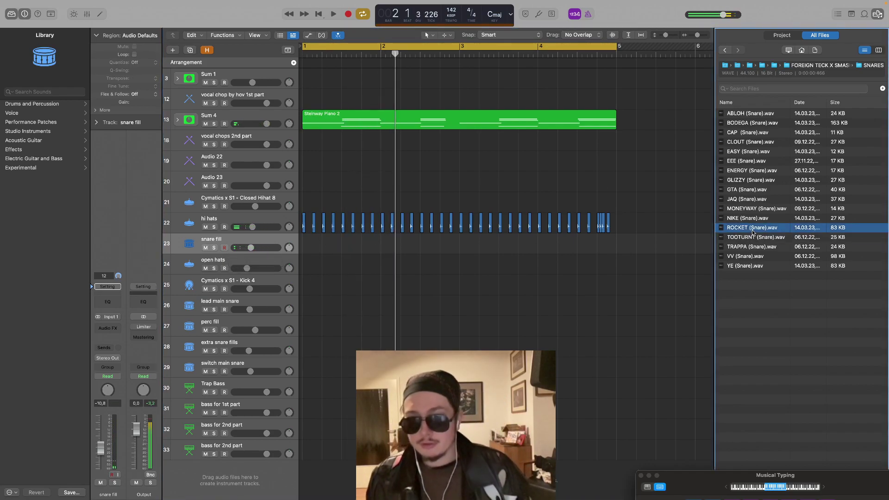
click(751, 221)
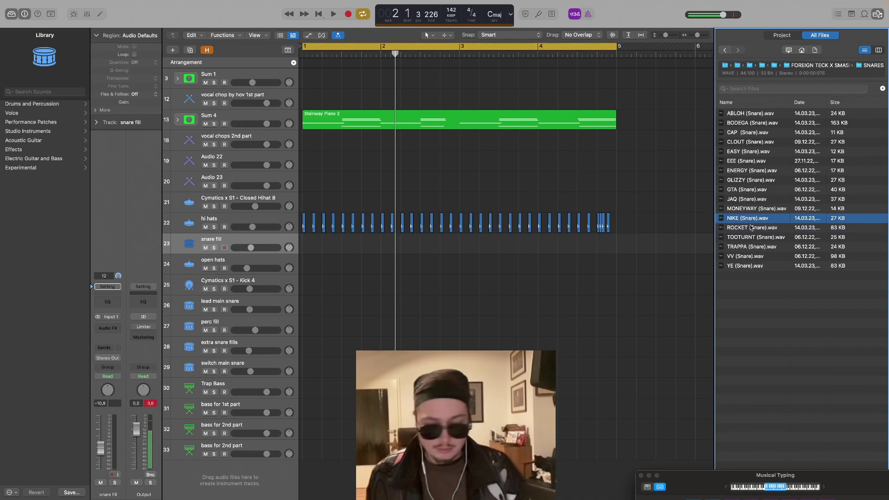
click(752, 228)
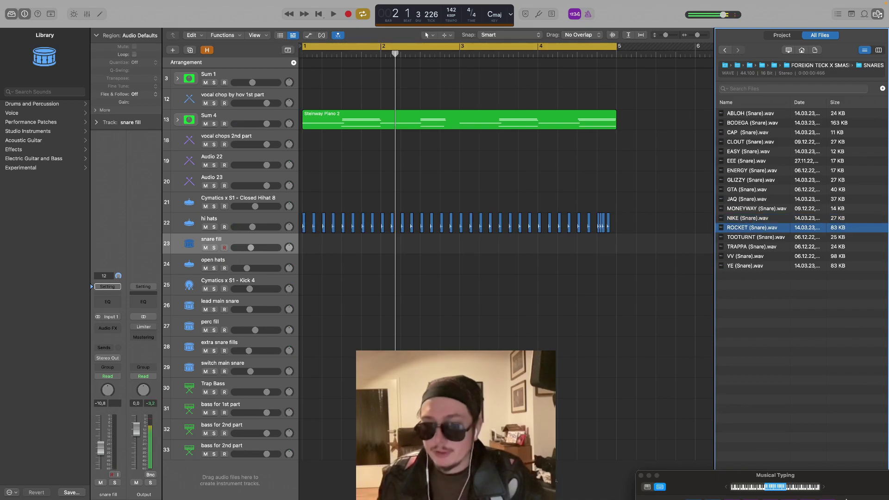
drag(855, 491, 614, 499)
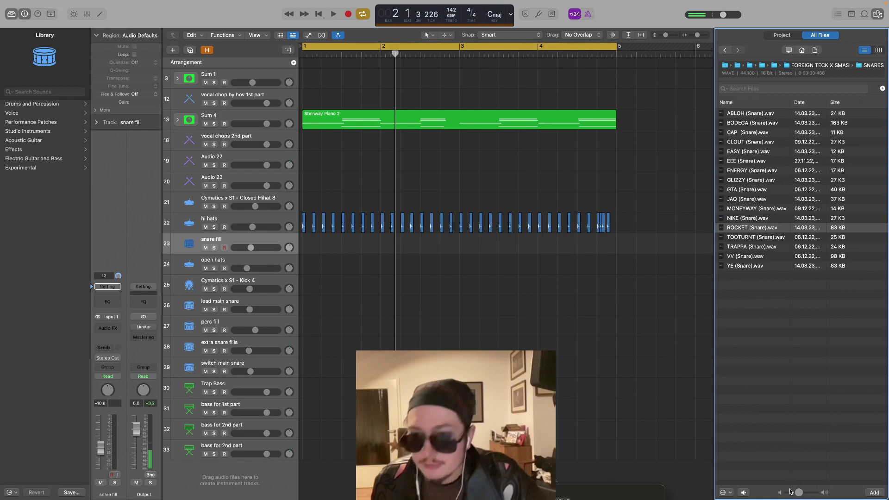
shift+click(750, 222)
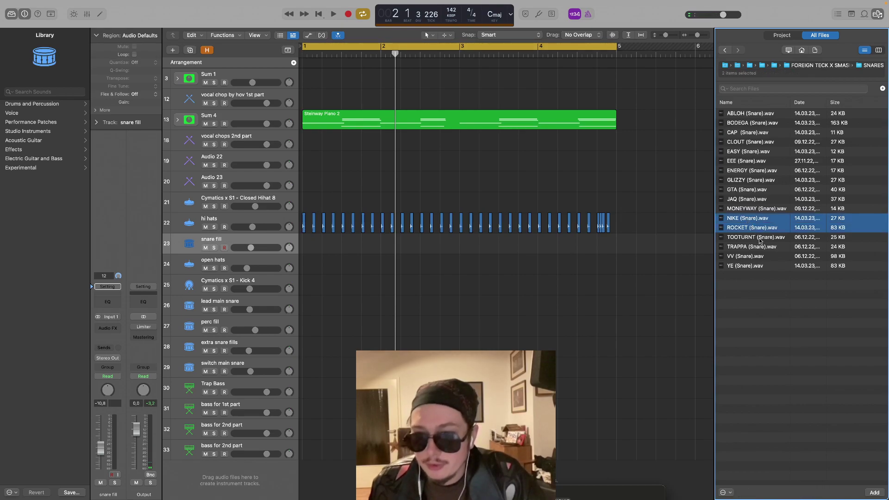
click(759, 238)
click(755, 230)
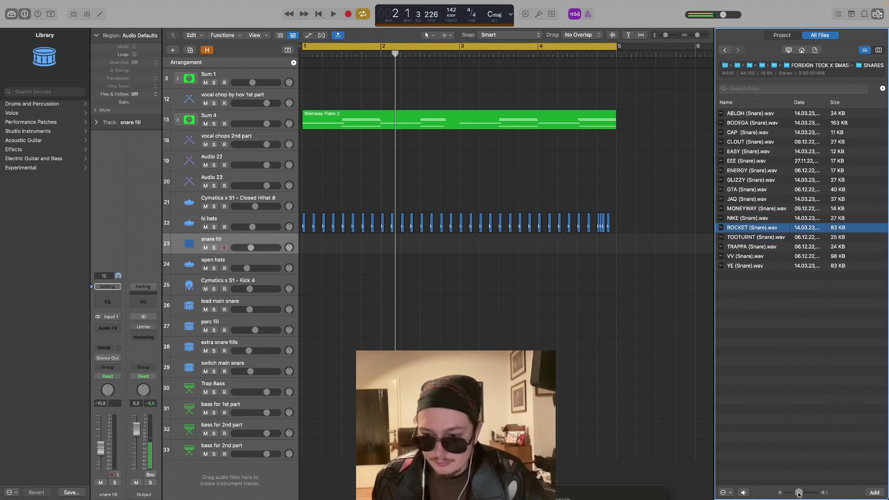
Place ROCKET (Snare).wav near beat 2 of bar 1 and NIKE (Snare).wav just before bar 2 on the snare fill track
click(629, 251)
key(space)
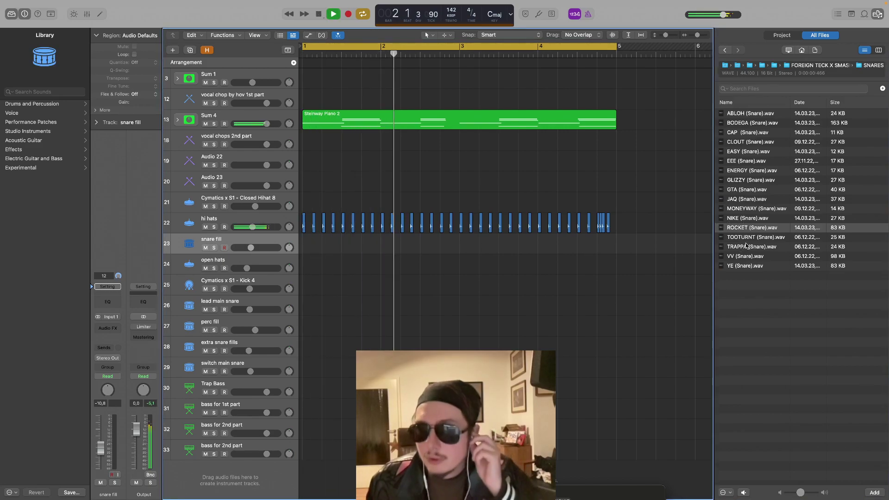
click(746, 228)
key(Up)
key(Down)
drag(746, 227, 322, 243)
drag(776, 223, 377, 241)
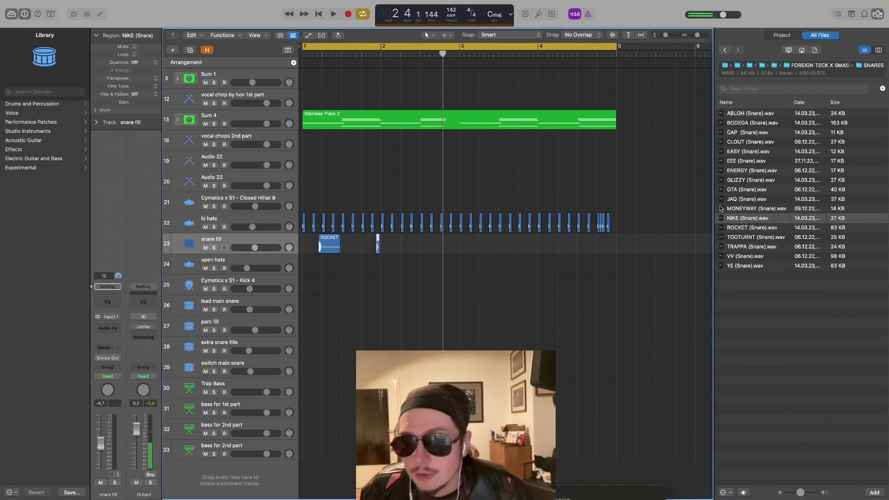
Audition the JAQ, GTA and GLIZZY snares, and place GLIZZY (Snare).wav just after beat 2 of bar 2 on the snare fill track
click(745, 202)
click(745, 191)
click(744, 200)
click(744, 180)
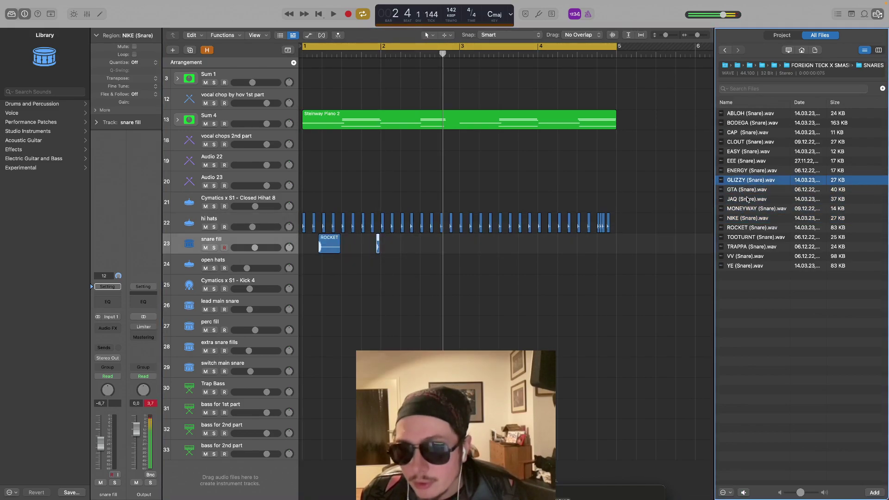
drag(750, 181, 407, 244)
Audition the snares from ENERGY up to CAP, and place CAP (Snare).wav shortly before beat 4 of bar 2 on the snare fill track
click(757, 172)
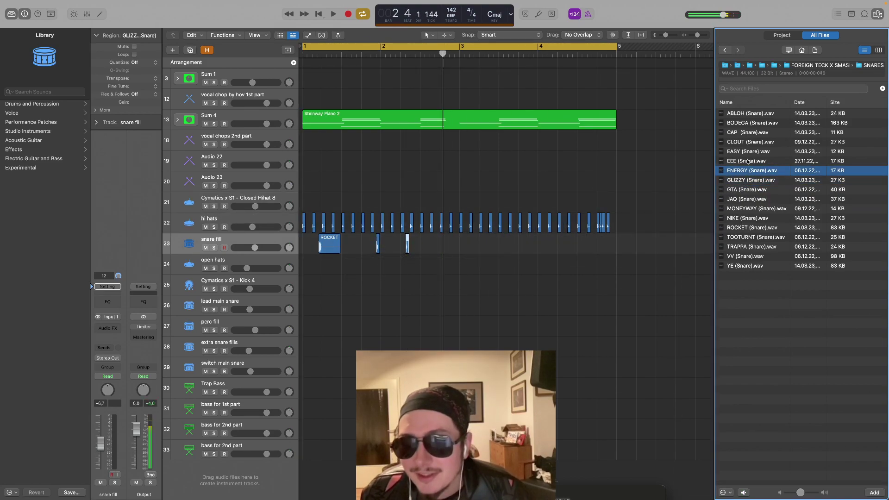
click(745, 163)
key(Up)
key(Up)
key(Up)
key(Down)
key(Up)
key(Up)
key(Up)
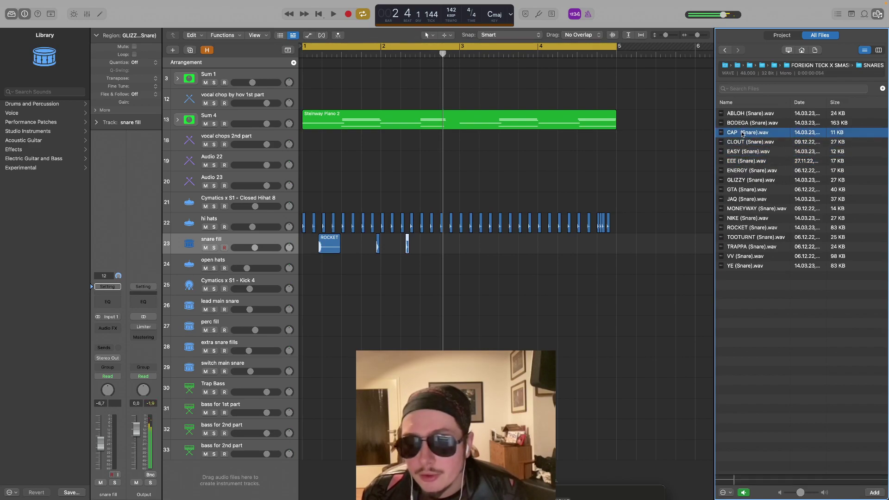
click(741, 132)
drag(741, 132, 435, 244)
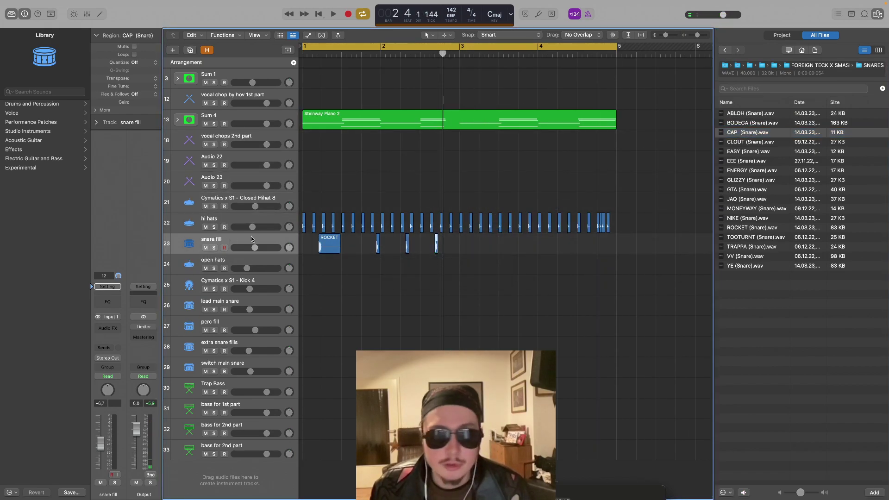
Mute the snare fill track and open the Claps folder of the Foreign Teck (Cheat Codes Drumkit) kit
click(206, 247)
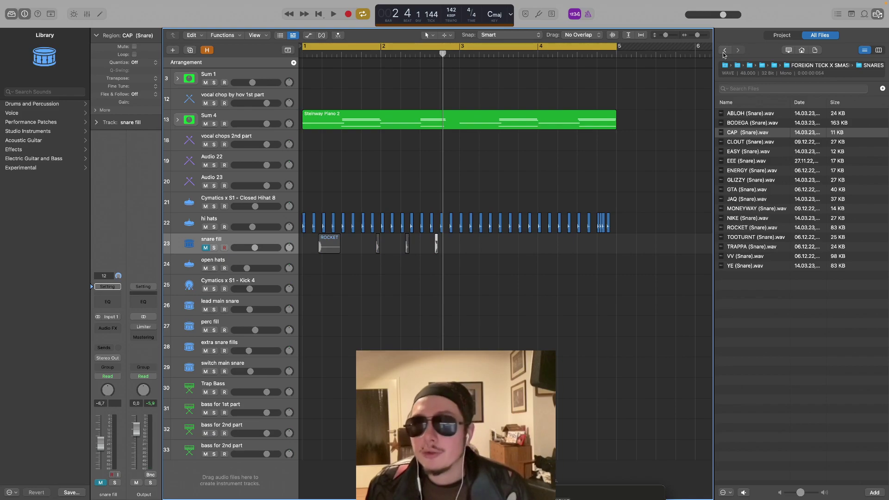
click(725, 51)
click(728, 51)
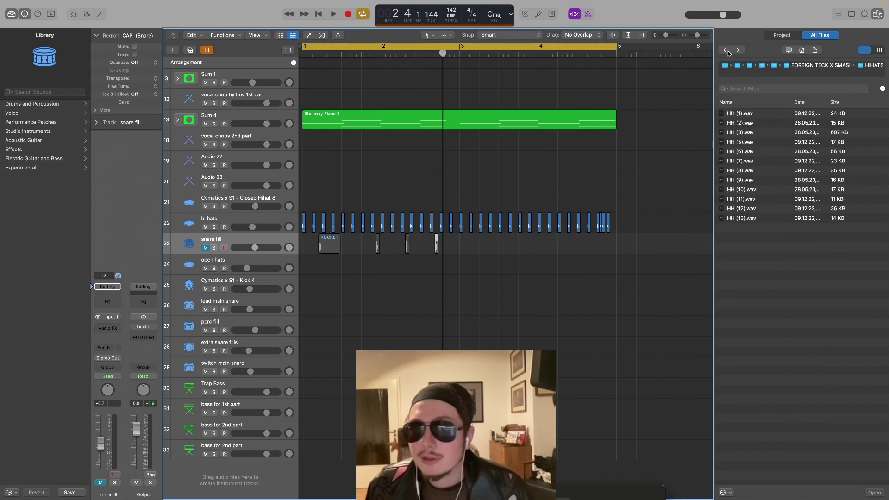
click(726, 51)
click(771, 66)
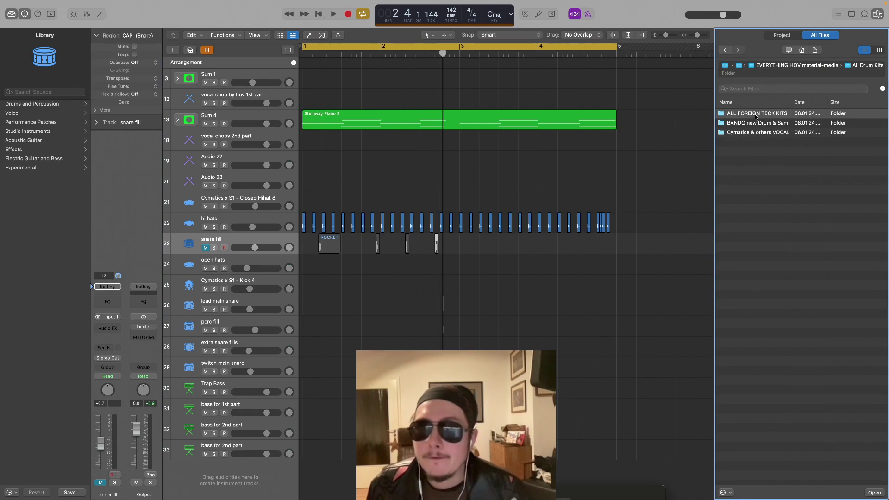
double_click(752, 133)
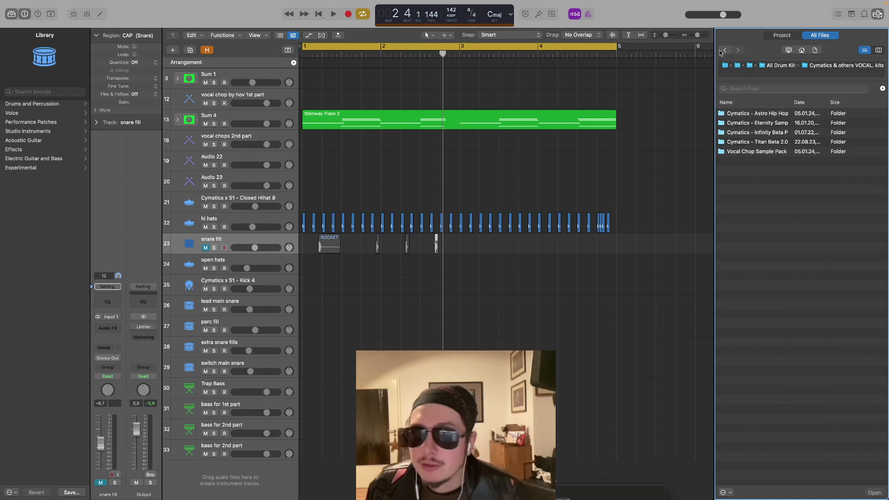
click(724, 51)
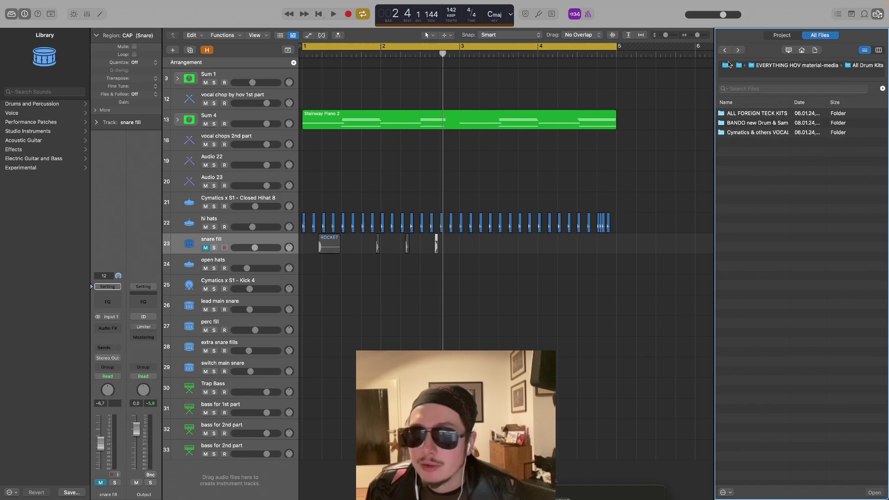
double_click(764, 116)
double_click(759, 116)
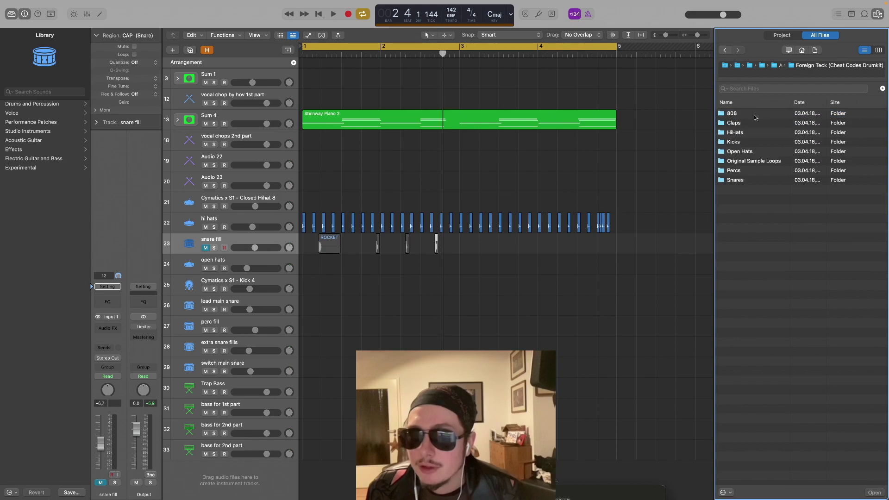
double_click(749, 124)
Audition the Cartier, Clean, Slat, ZayWay, SaveMe, Rowdy, Only, NoWayOut, Metro and Juice clap samples
click(761, 124)
click(755, 115)
click(758, 125)
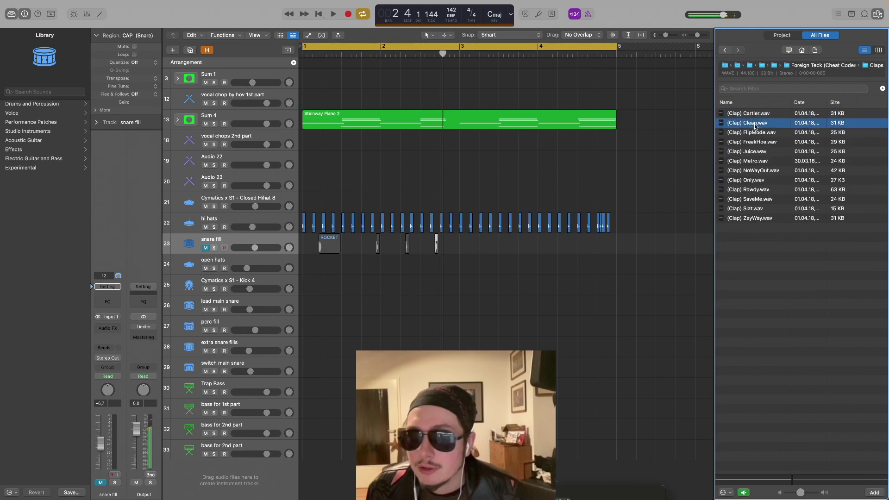
click(769, 208)
click(767, 219)
click(765, 208)
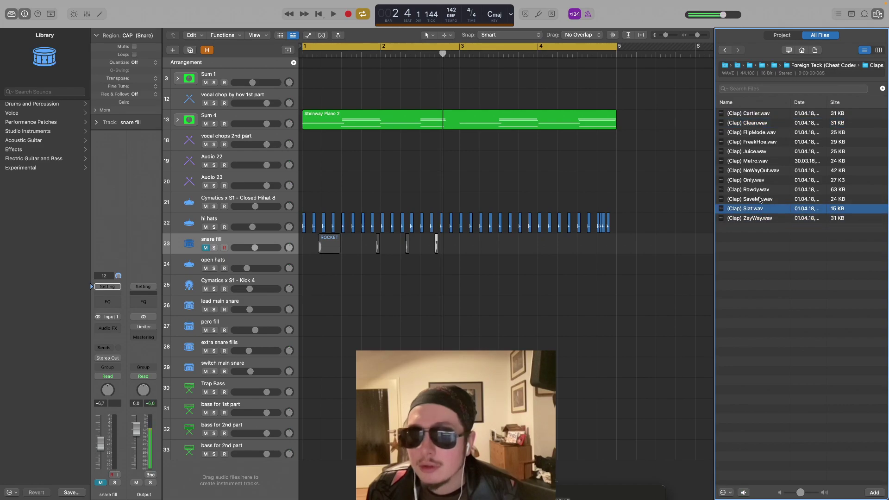
click(760, 200)
click(759, 190)
click(760, 182)
click(758, 189)
click(757, 171)
click(755, 161)
click(754, 153)
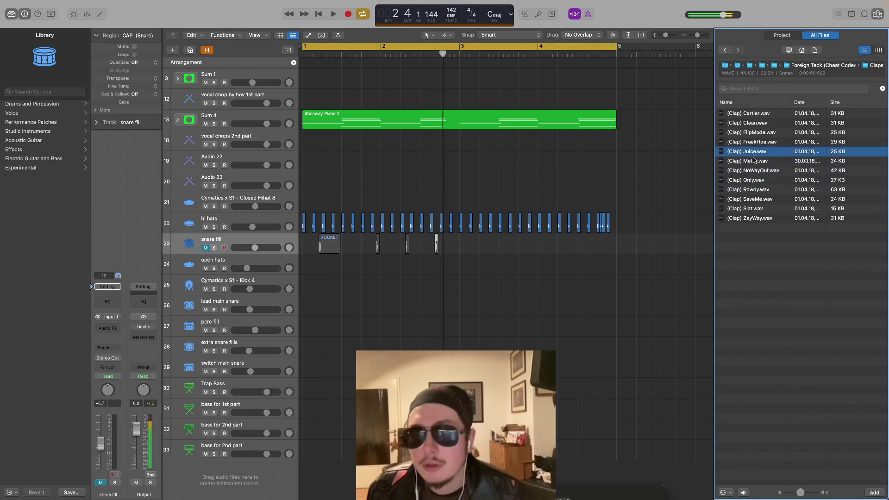
click(754, 161)
click(752, 153)
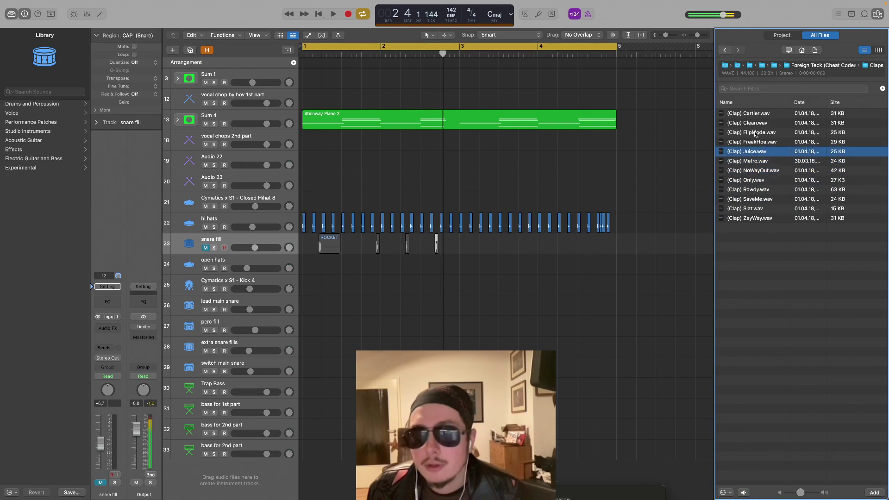
click(753, 125)
click(757, 152)
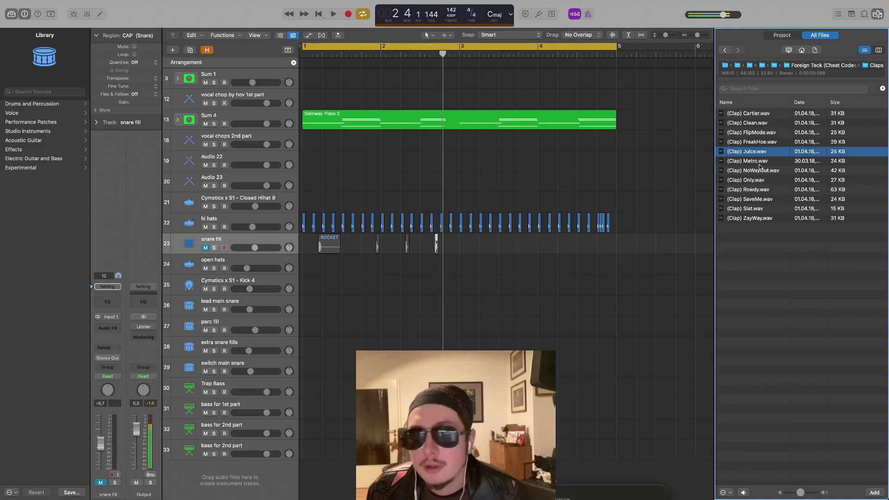
click(758, 161)
Place (Clap) Clean.wav in bar 1 on the lead main snare track, moving that track directly below hi hats with its volume at -6.0 dB
drag(755, 124, 329, 306)
drag(271, 303, 255, 248)
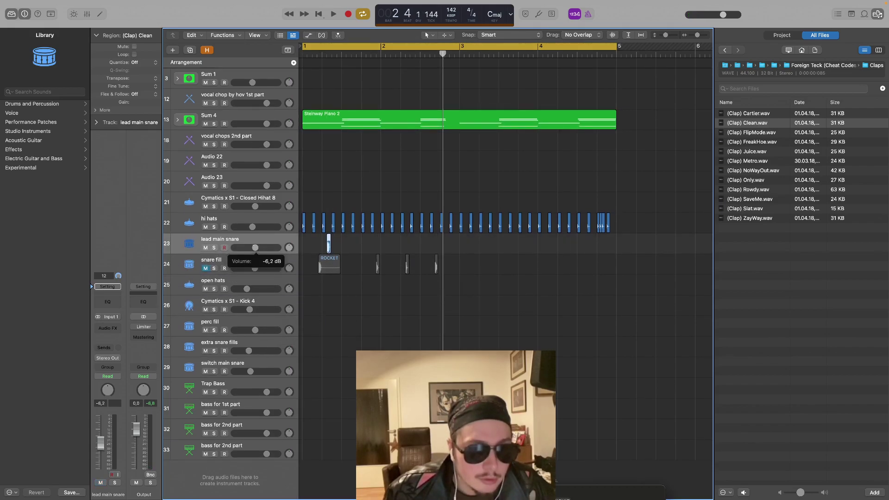
click(362, 243)
Move the clap hit to beat 3 of bar 1, copy it to beat 3 of bars 2, 3 and 4, and play the loop
drag(328, 246, 343, 245)
key(space)
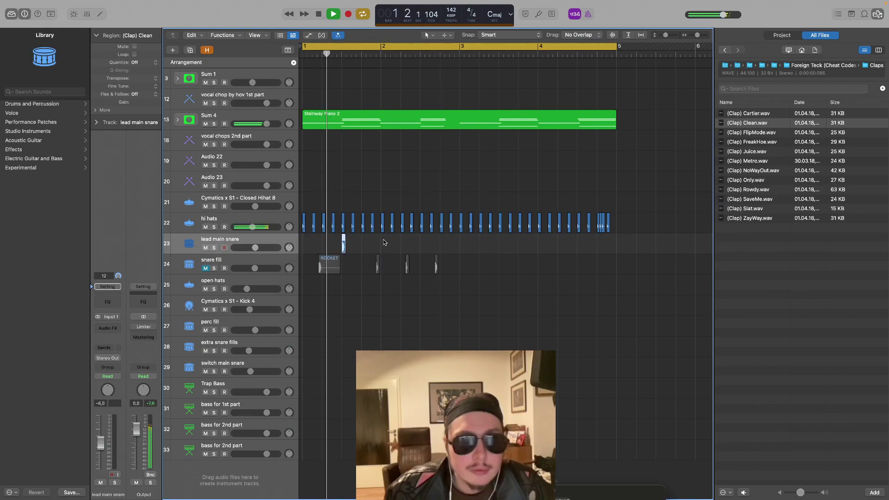
drag(414, 55, 420, 53)
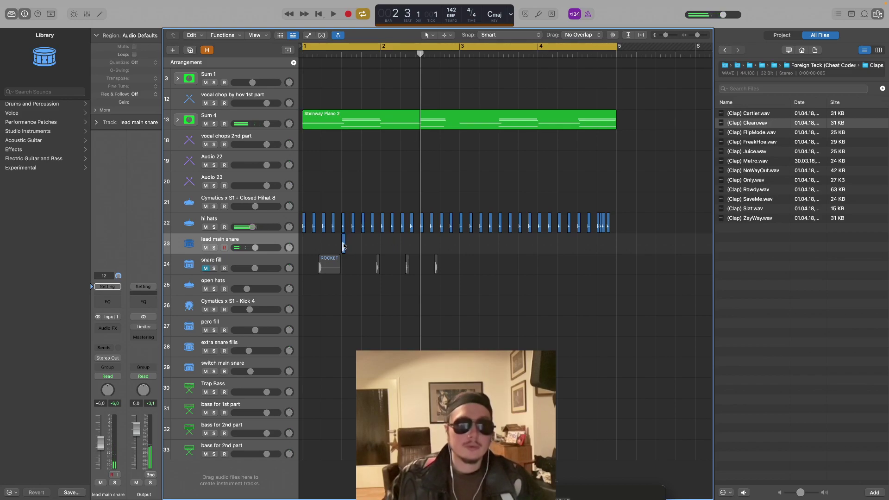
drag(457, 244, 326, 242)
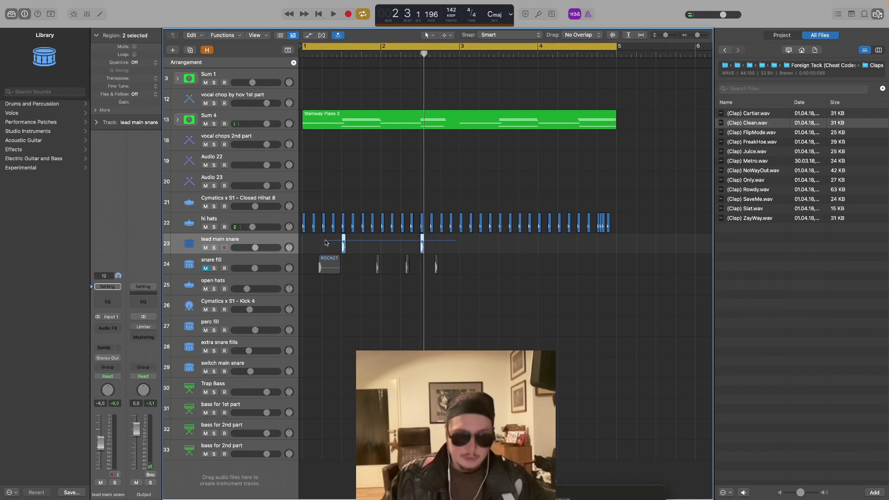
click(498, 54)
key(super+v)
key(space)
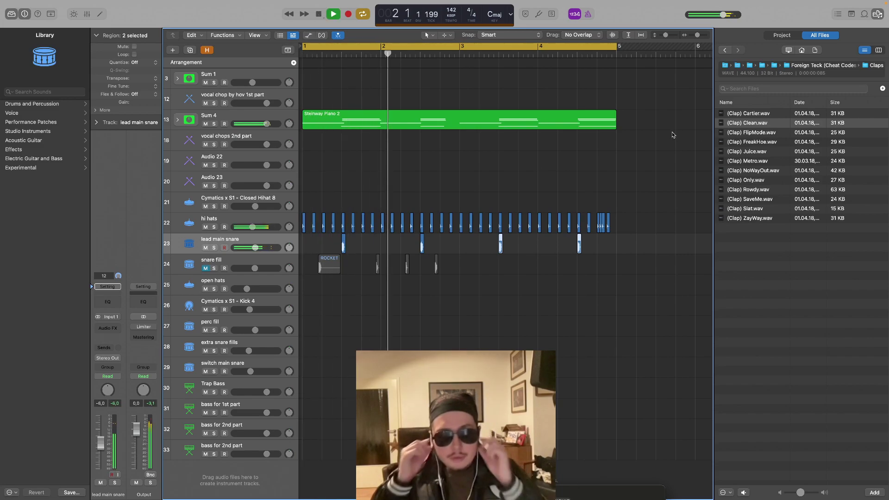
Show the Musical Typing keyboard and select the lead main snare track with no regions selected while the loop plays
key(super+k)
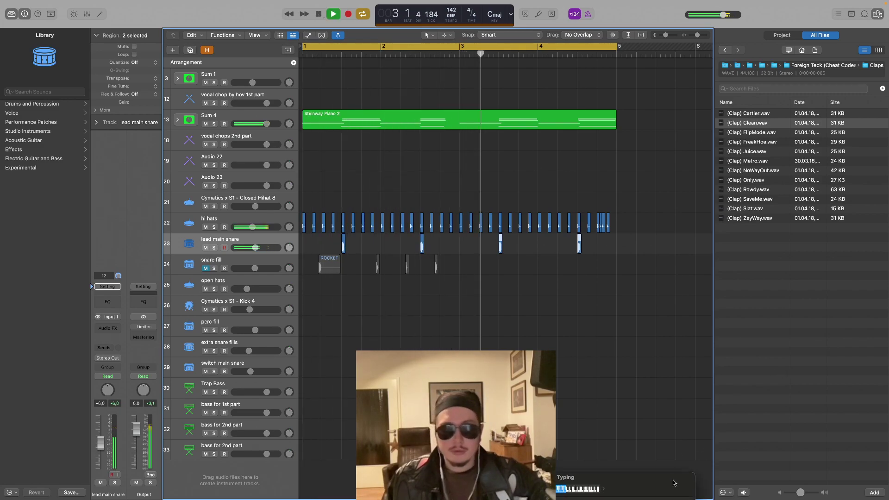
click(275, 240)
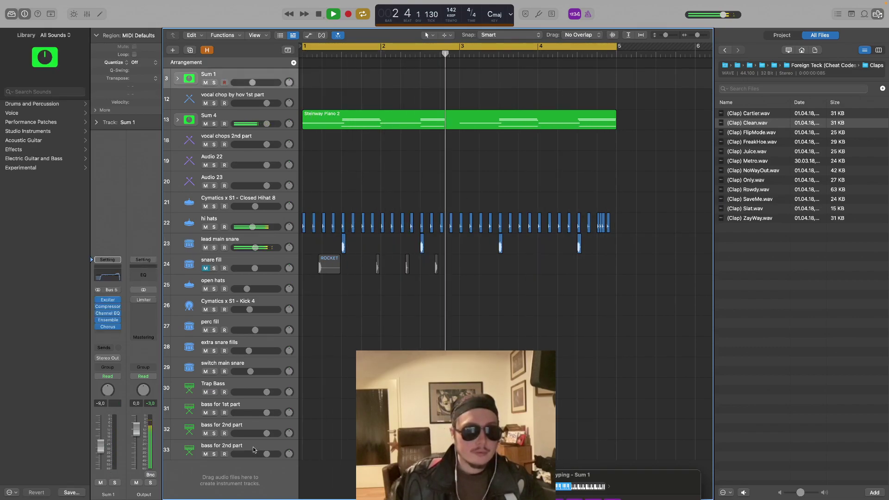
key(super+a)
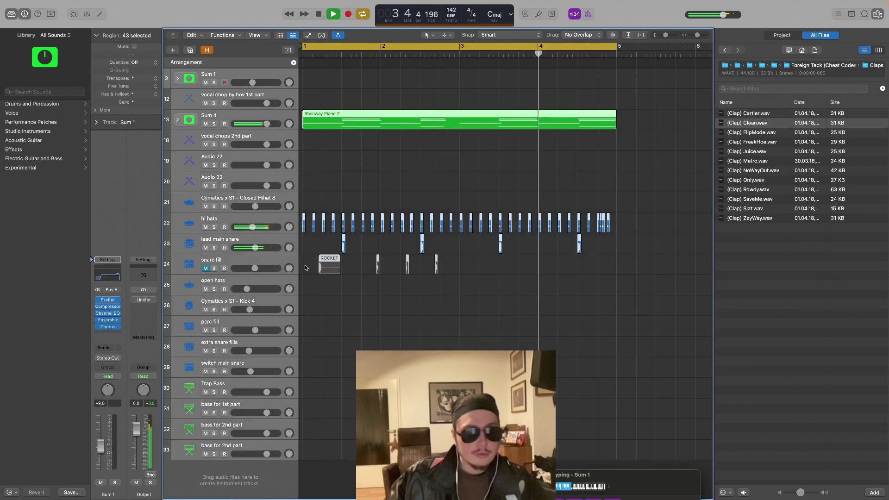
click(241, 241)
click(408, 290)
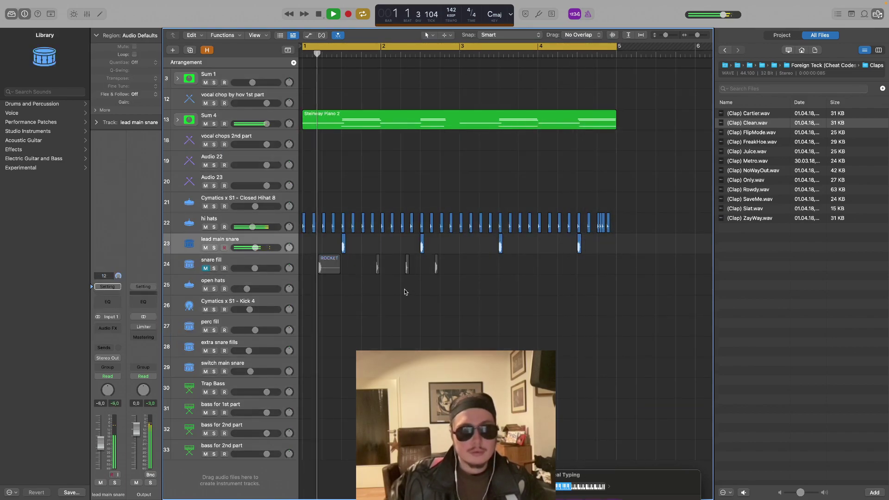
Audition the BussDown, VLONE, TrueToSelf, TheWayz, TheBoy, Patek, ManDown, MajidJordan, Hypebeast and GetDown kick samples in the Foreign Teck Cheat Codes kit
drag(699, 35, 665, 35)
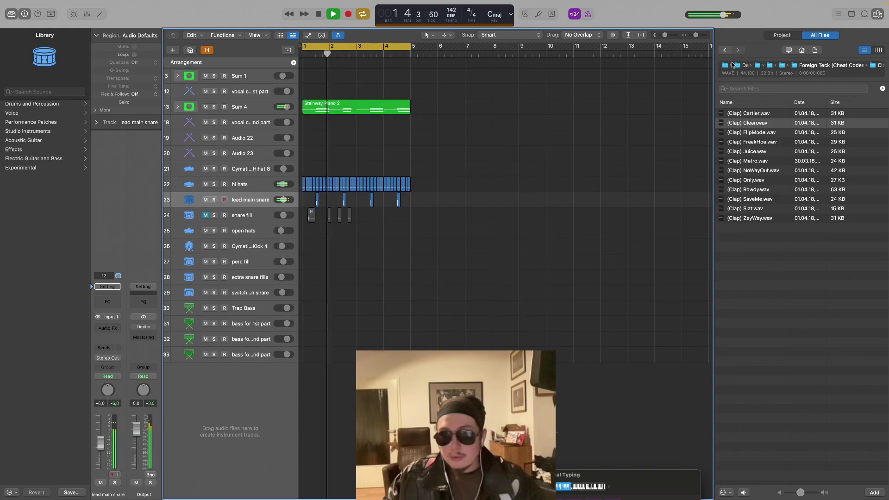
click(733, 66)
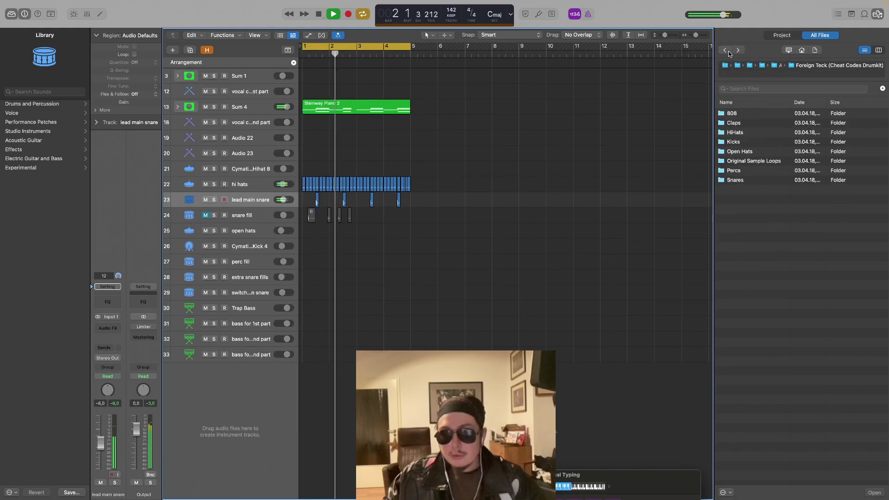
double_click(743, 142)
click(751, 143)
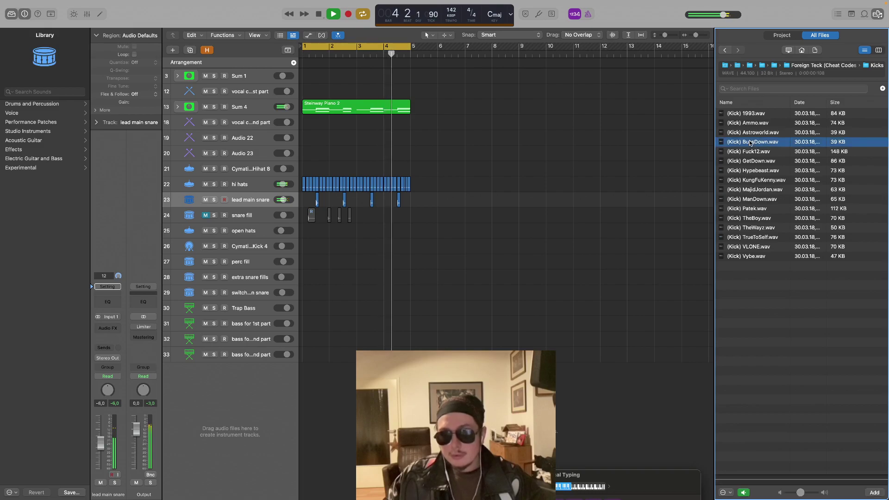
click(757, 247)
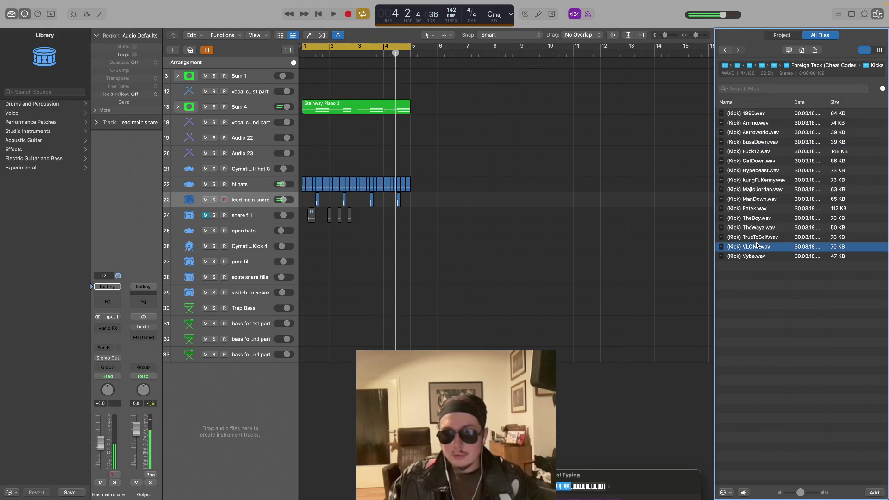
click(759, 237)
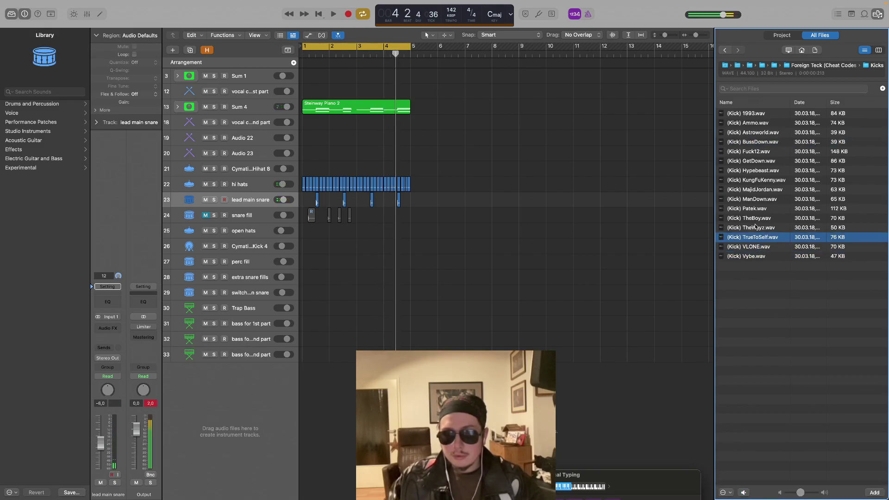
click(756, 228)
click(755, 218)
click(753, 210)
click(753, 219)
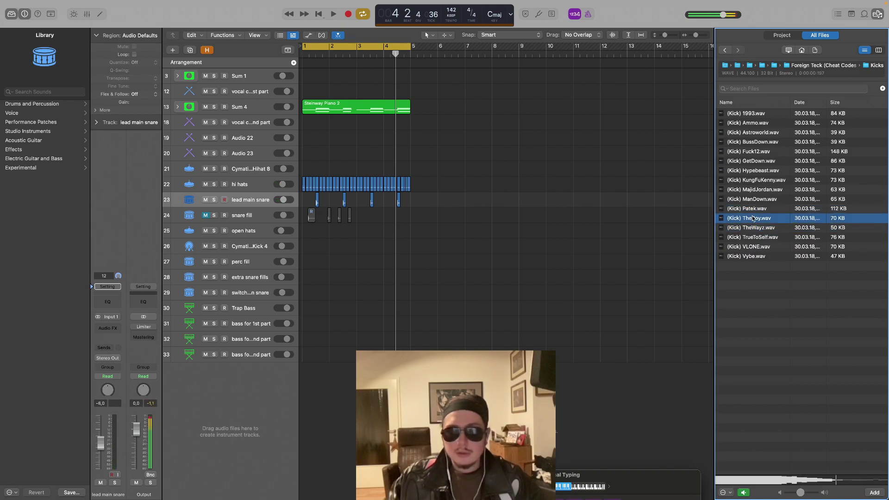
click(754, 199)
click(754, 190)
click(756, 170)
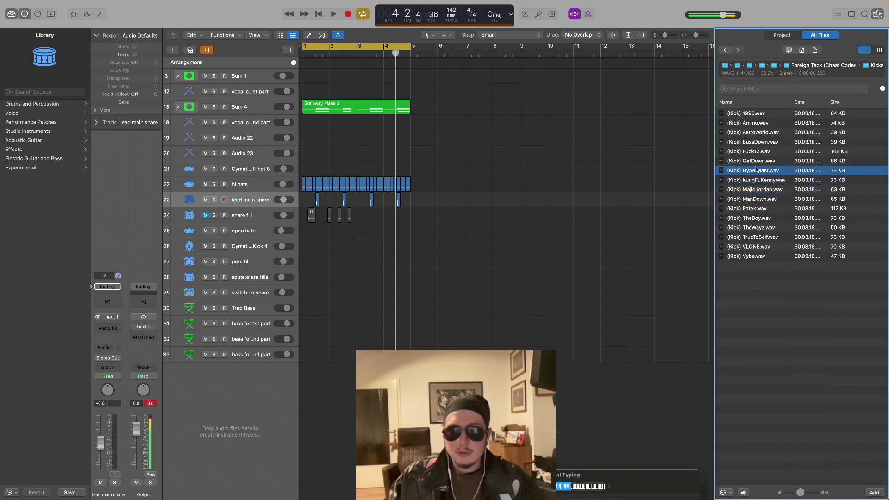
click(757, 161)
Open the Kicks folder of the Foreign Teck X CashMoneyAp kit in ALL FOREIGN TECK KITS
click(725, 50)
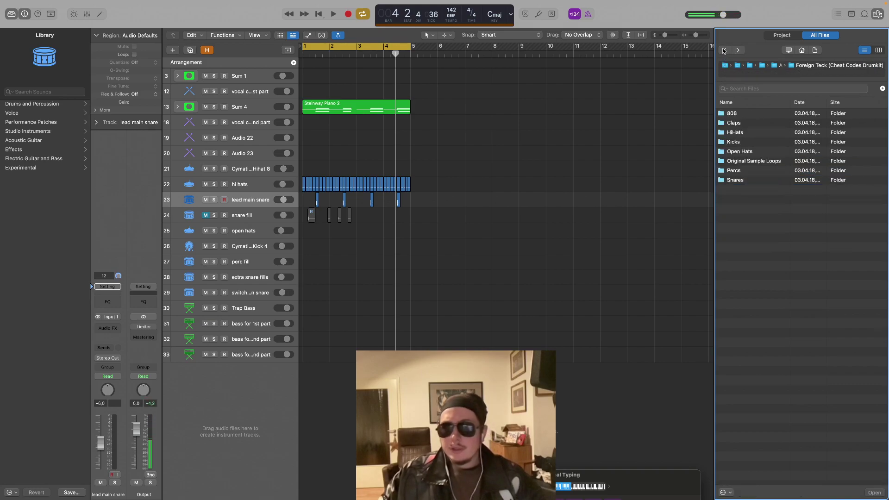
click(725, 51)
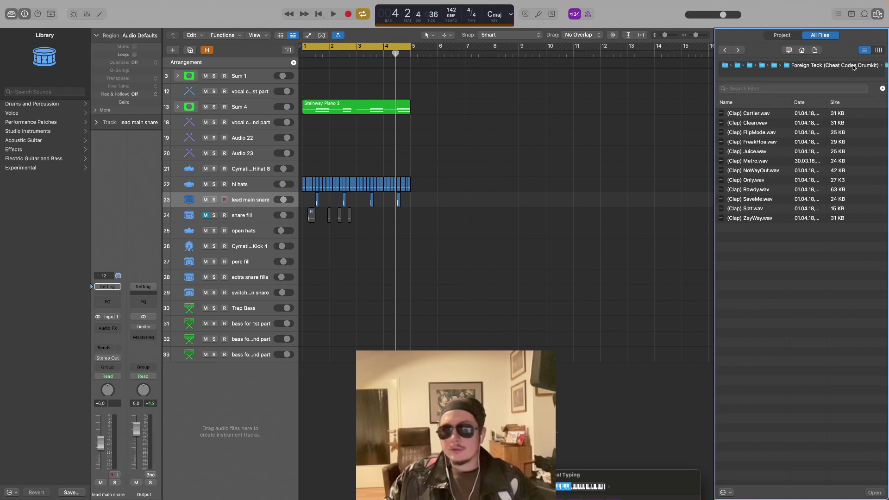
click(792, 66)
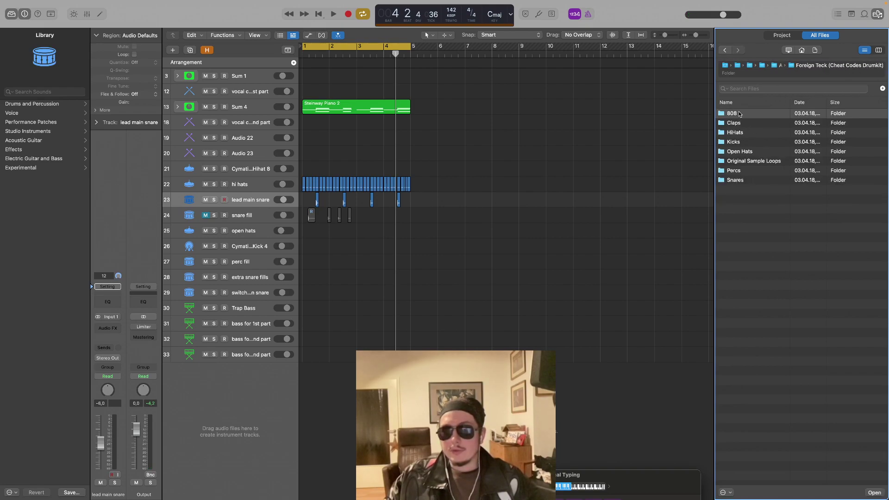
click(725, 51)
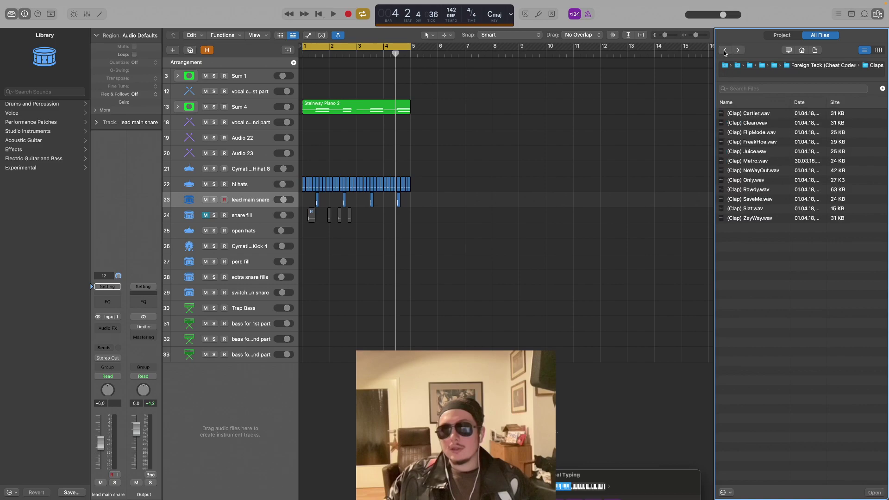
click(725, 51)
click(725, 51)
click(725, 51)
click(725, 51)
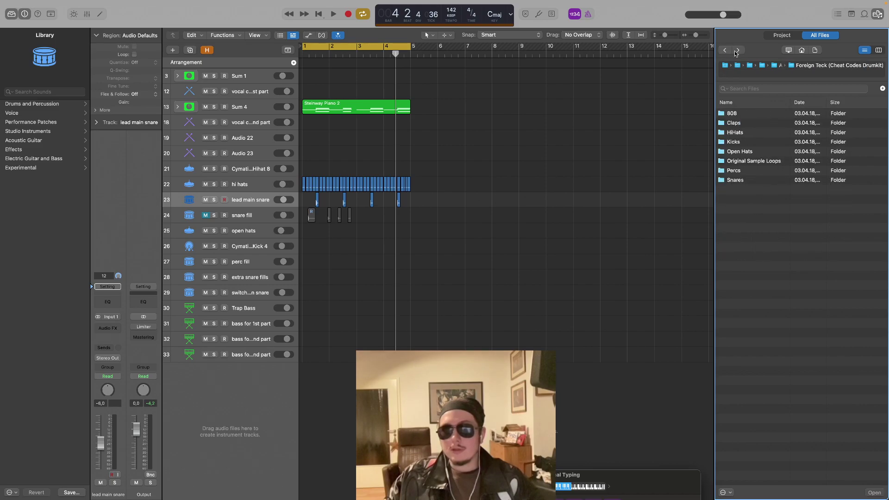
click(776, 67)
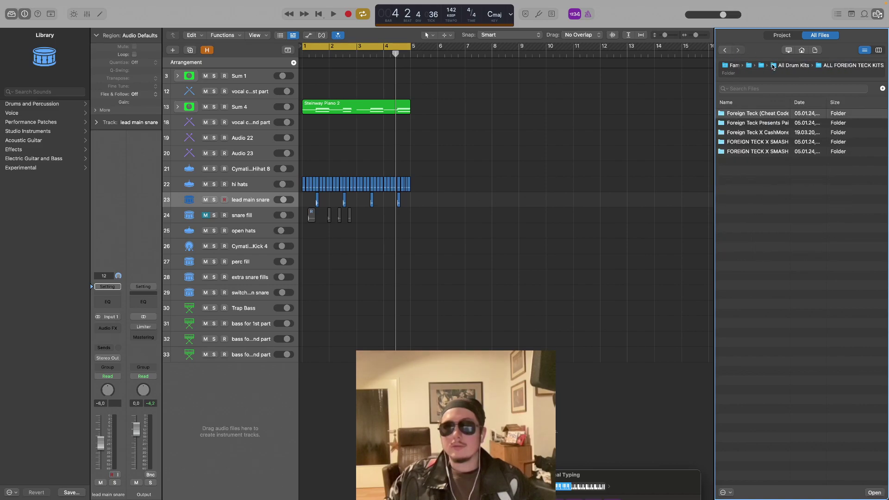
click(772, 124)
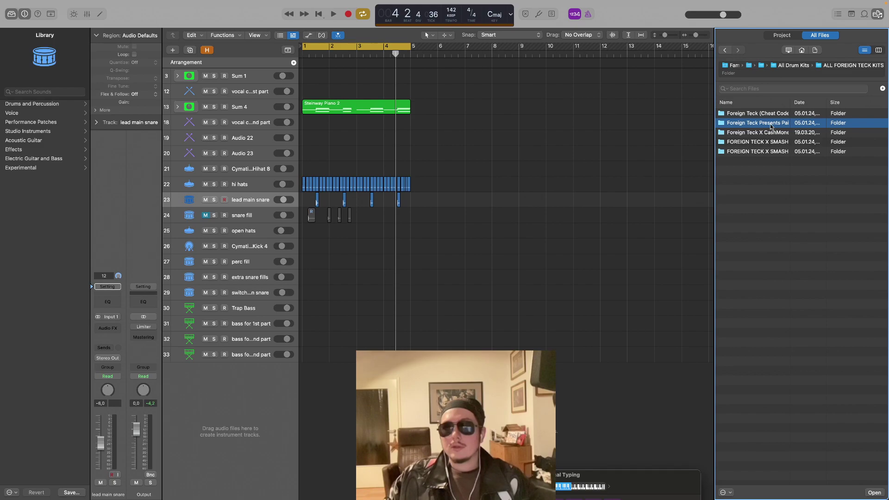
double_click(771, 132)
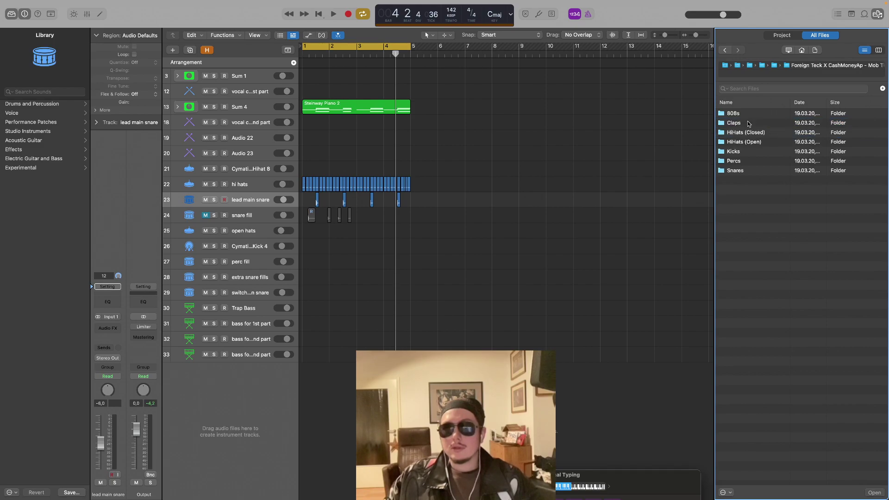
double_click(753, 149)
Audition the Ice, GayBeazy, Drake, Door, WOOO4EVA, Way Back and Triple H kicks, and briefly play the loop for comparison
click(751, 141)
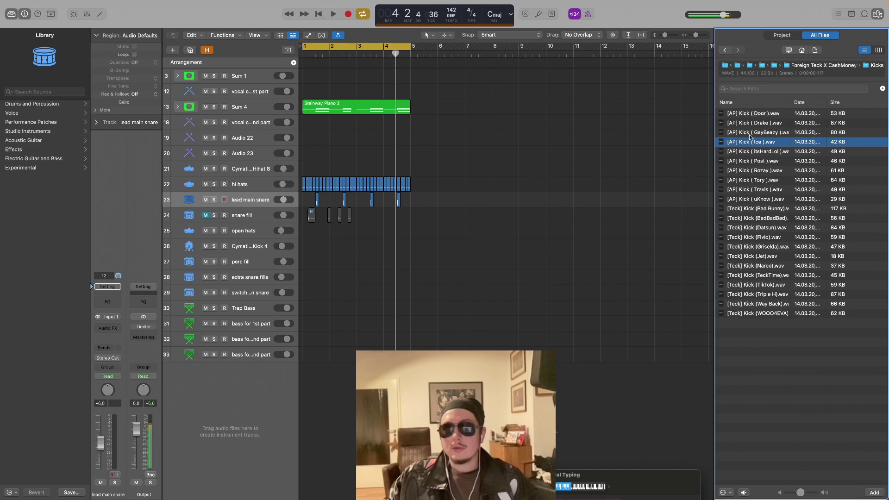
click(750, 135)
click(751, 125)
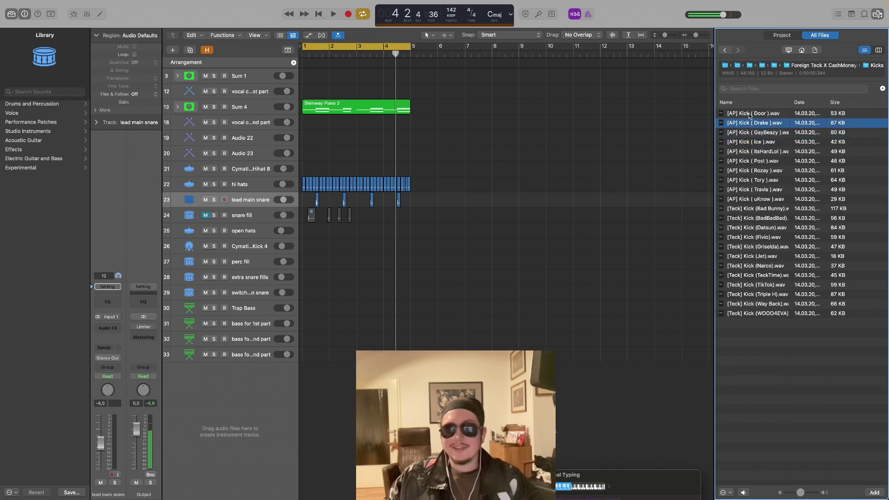
click(751, 115)
click(773, 314)
click(767, 304)
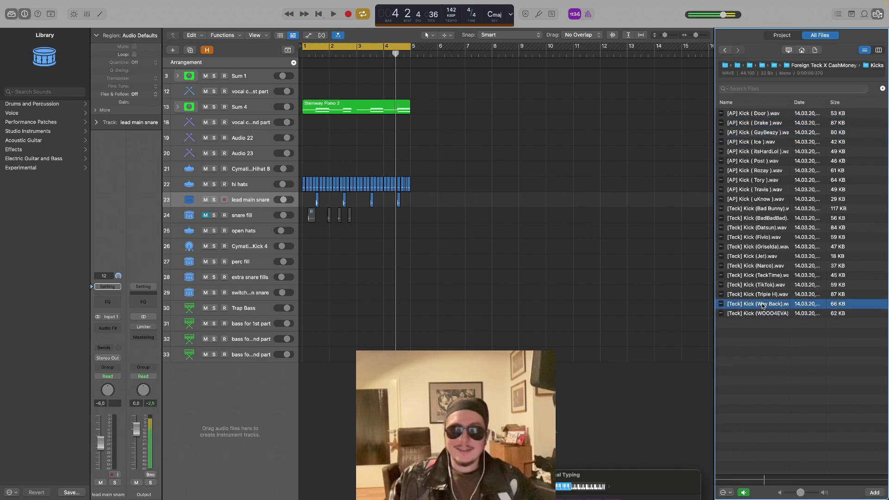
click(761, 295)
click(763, 305)
key(space)
key(space)
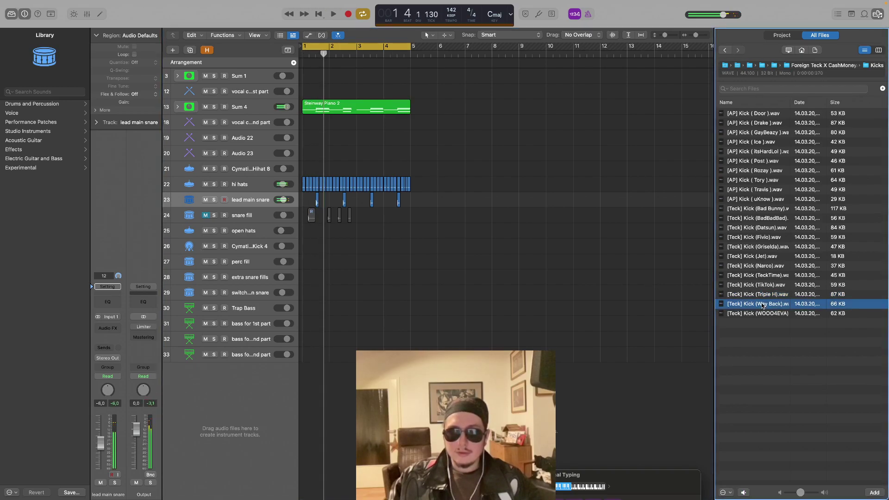
Audition the [Teck] Triple H, TikTok, TeckTime, Griselda, Fivio, Datsun, BadBadBad and Bad Bunny kicks
click(762, 295)
click(761, 285)
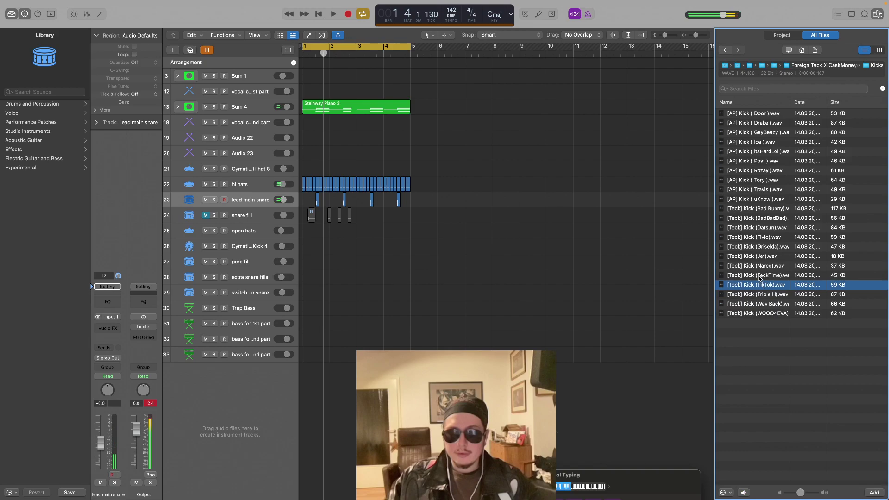
click(760, 276)
click(756, 249)
click(755, 238)
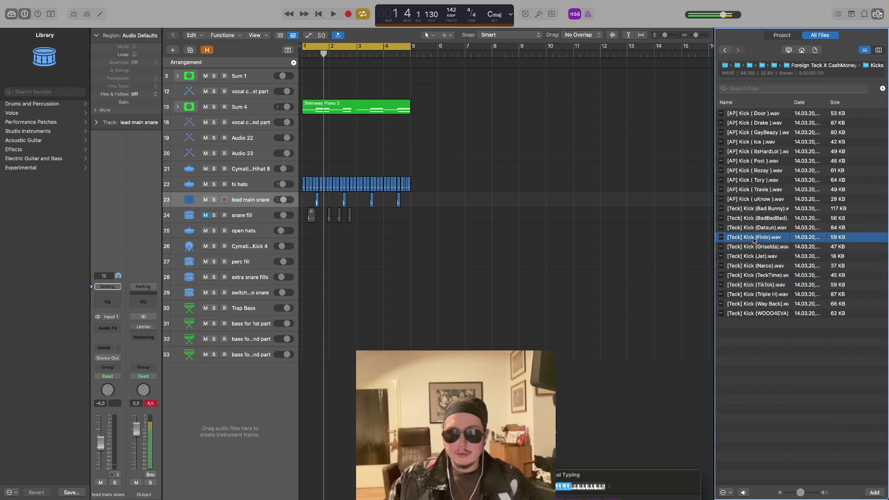
click(758, 229)
click(757, 218)
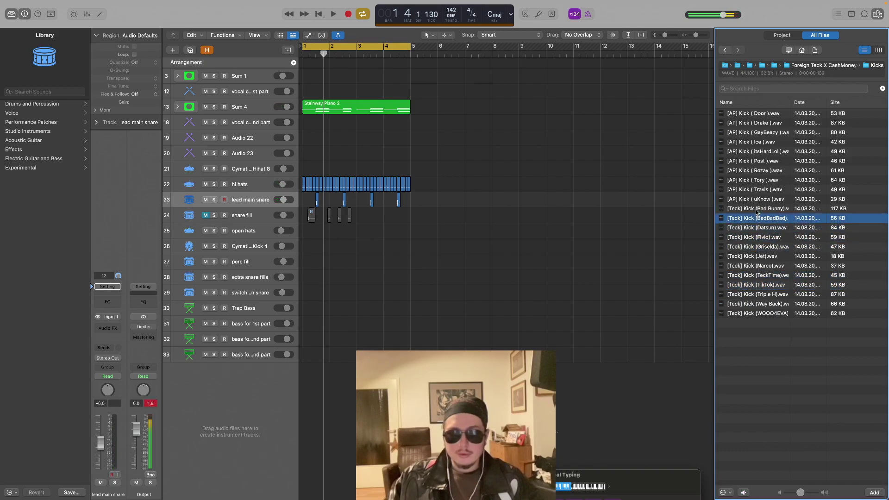
click(758, 210)
Compare the [AP] Travis and Tory kicks and place [AP] Kick ( Travis ).wav in bar 1 on the extra snare fills track
click(754, 190)
click(752, 182)
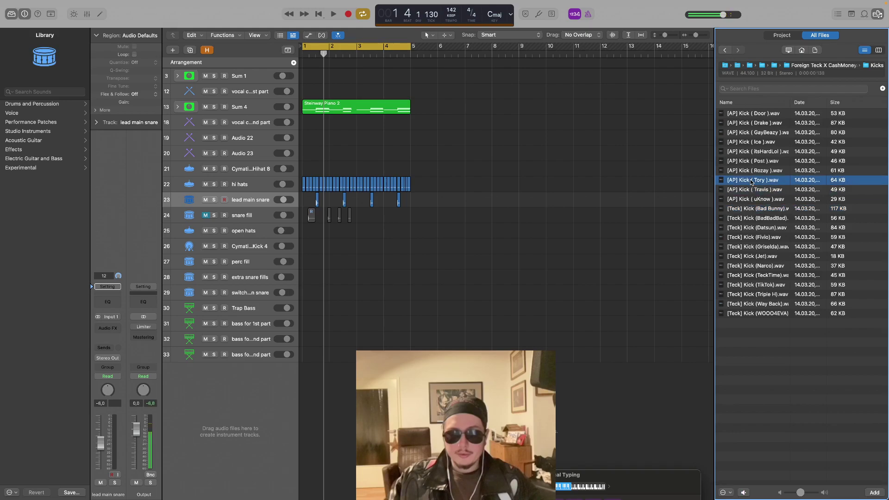
click(756, 189)
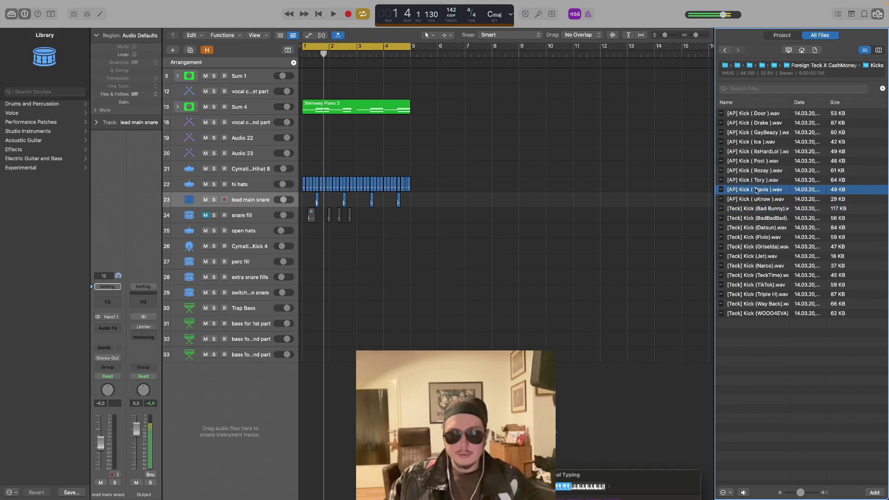
drag(753, 191, 304, 273)
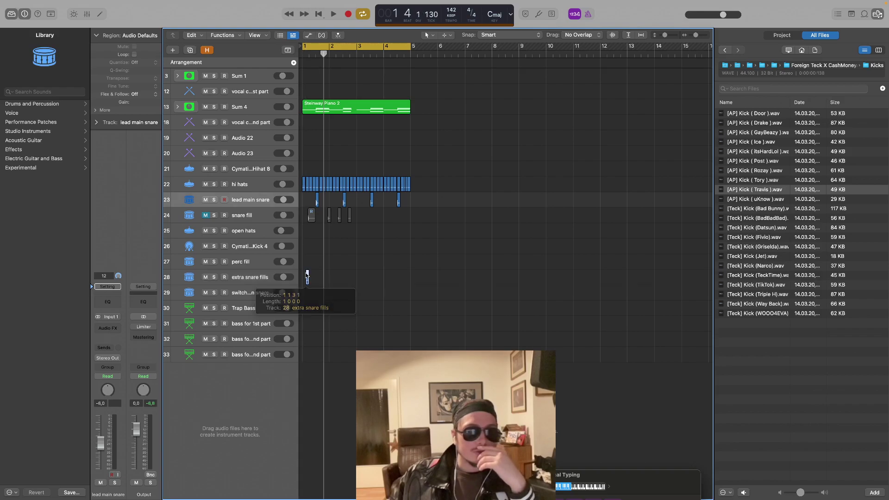
Audition the Triple H, TikTok, WOOO4EVA, Way Back, Travis, Tory, Rozay, Post and ItsHardLol kicks
click(774, 294)
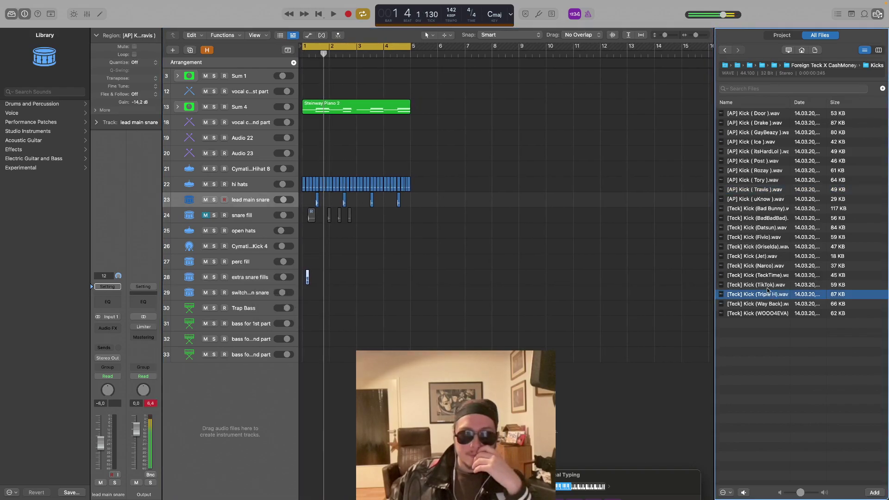
click(768, 283)
click(778, 314)
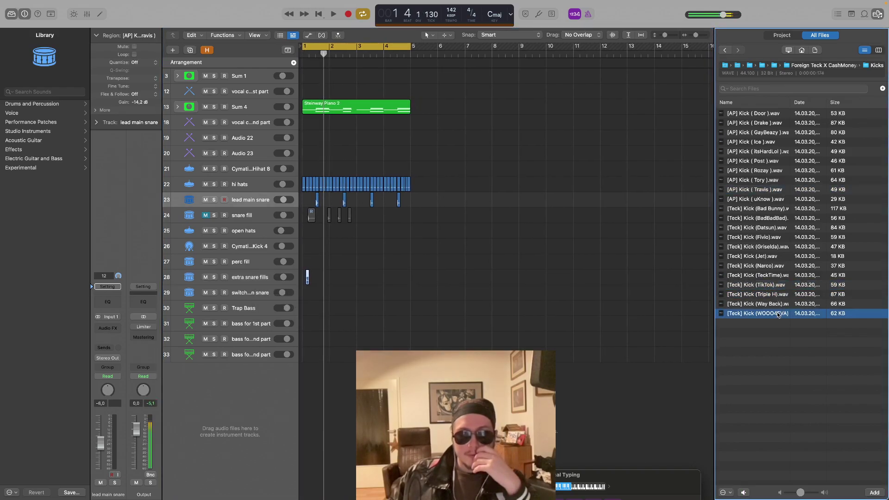
click(775, 304)
click(750, 190)
click(754, 180)
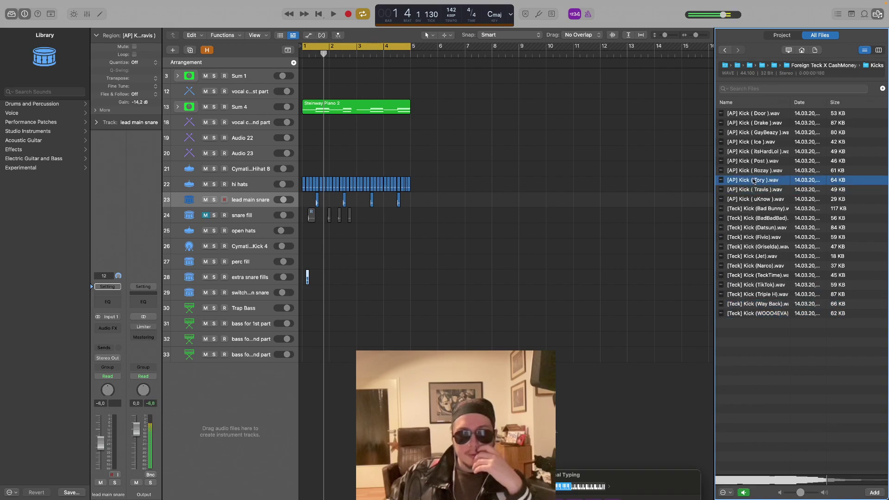
click(754, 170)
click(755, 161)
click(755, 152)
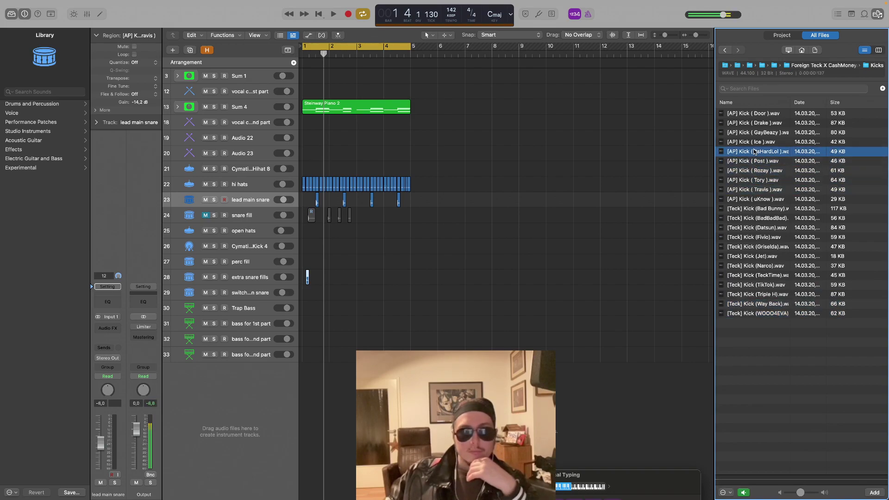
Audition the [AP] Ice, GayBeazy, Drake and Door kicks, repeating Door, Drake and GayBeazy at a slightly higher preview volume
click(750, 142)
click(753, 133)
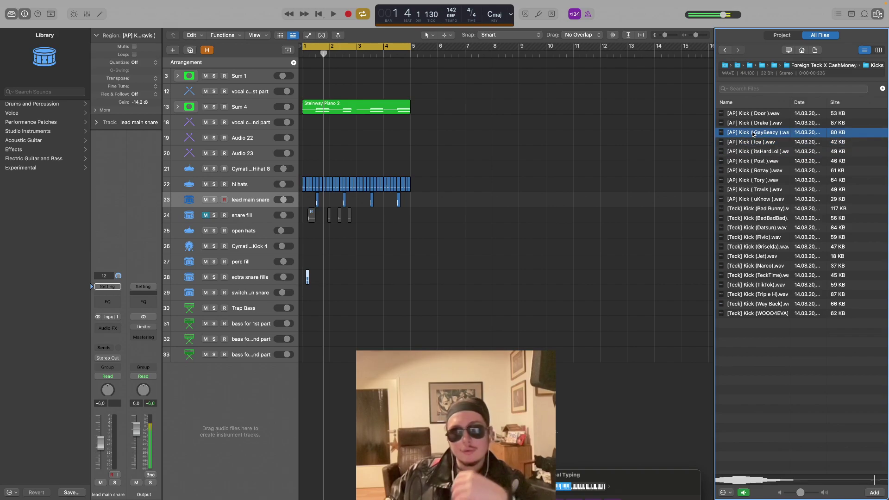
click(755, 124)
click(756, 114)
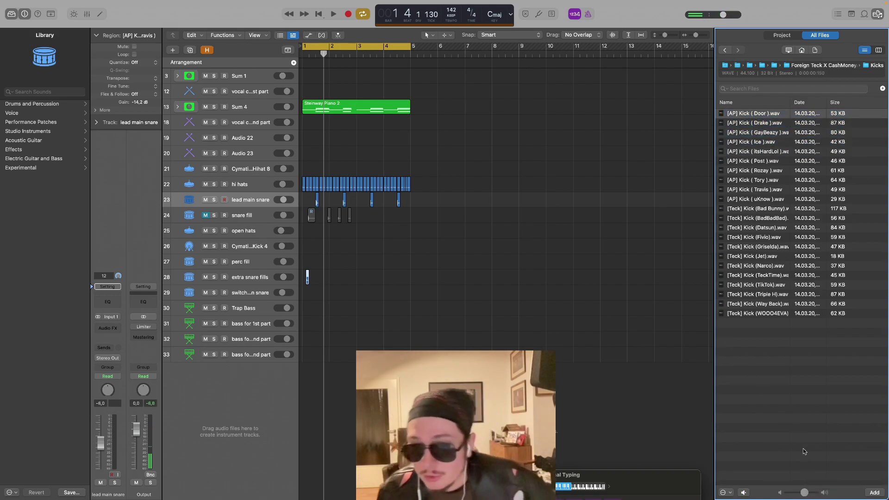
click(755, 114)
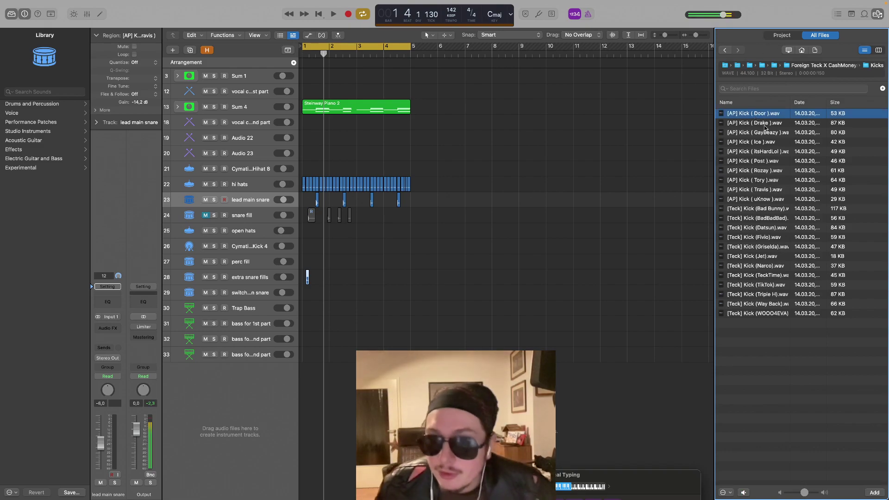
click(765, 125)
click(771, 133)
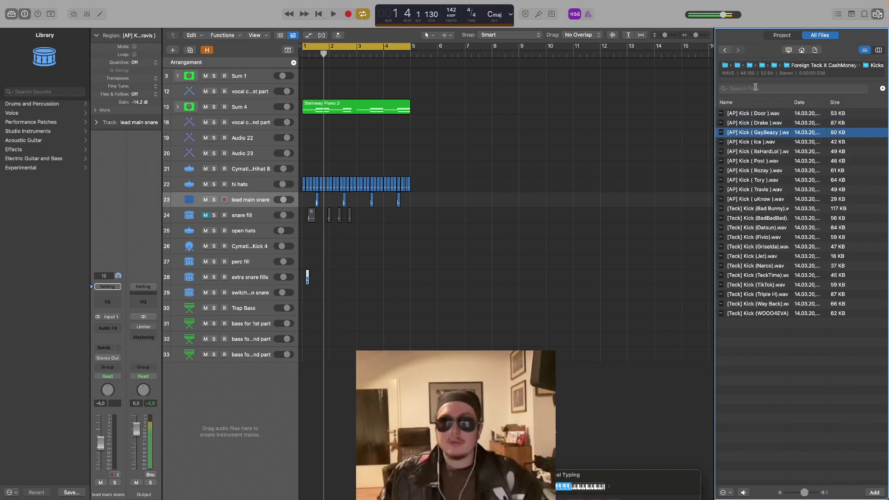
Move the Travis kick to the start of bar 1 and play the loop with the extra snare fills track at 3.0 dB
click(446, 297)
drag(696, 35, 699, 35)
drag(338, 278, 312, 278)
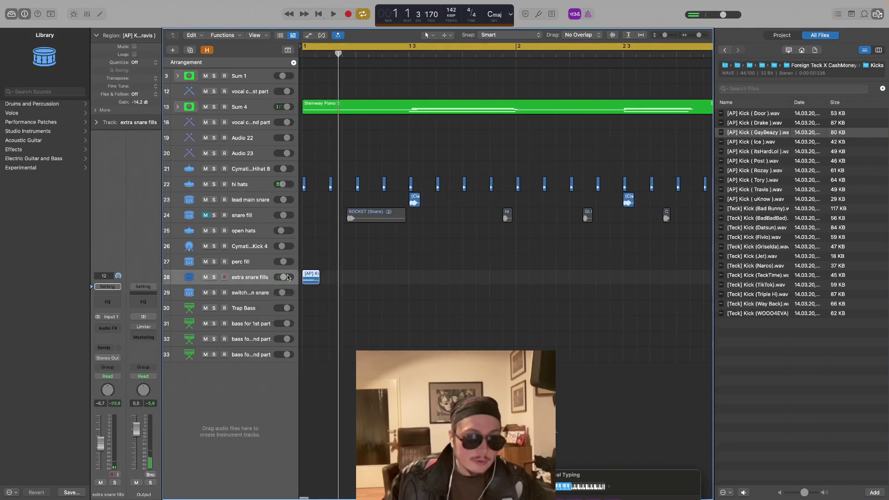
key(space)
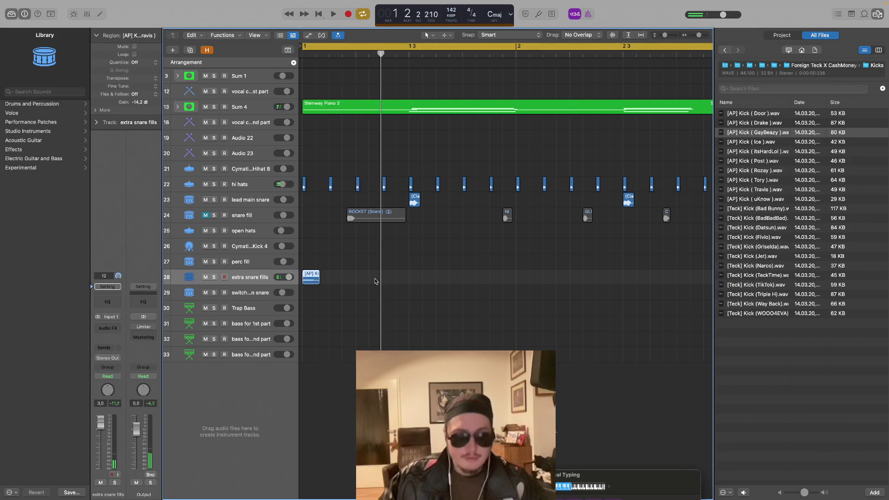
Shorten the Travis kick region at the start of bar 1 and play the loop to check it
mouse_move(699, 35)
mouse_down()
mouse_move(709, 36)
mouse_move(692, 37)
mouse_move(702, 36)
mouse_up()
key(space)
key(space)
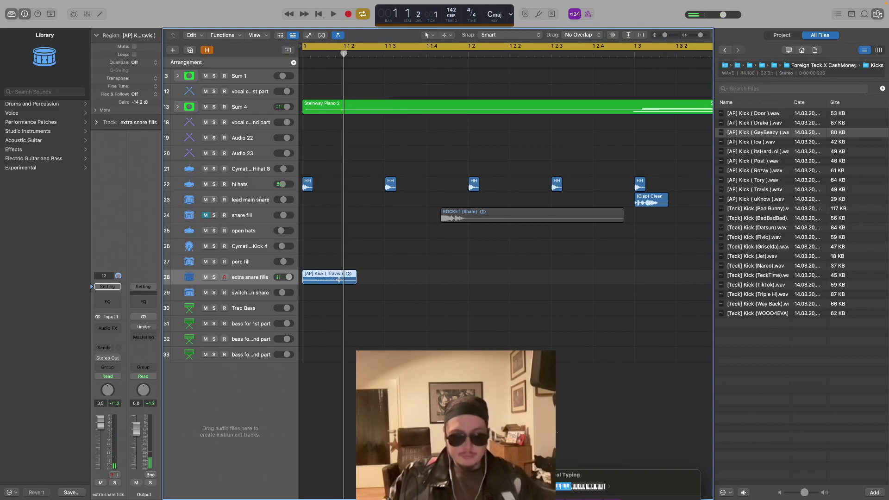
key(Delete)
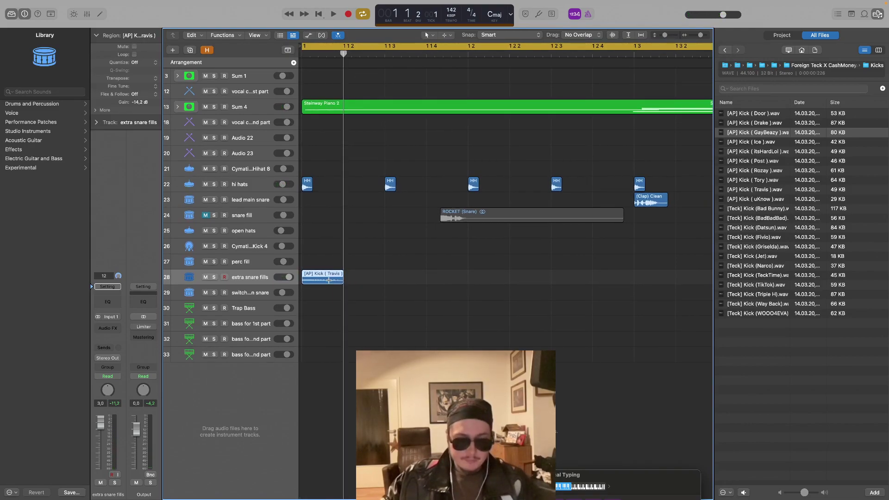
key(space)
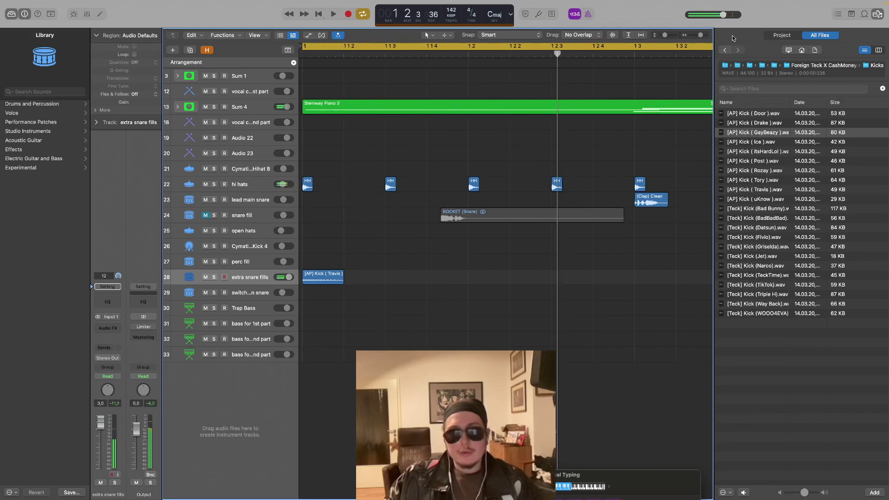
drag(701, 37, 697, 35)
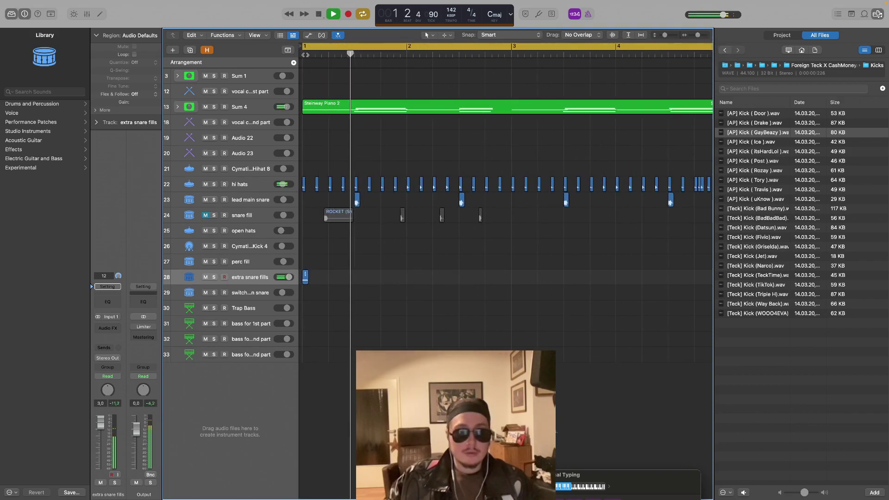
Paste a copy of the Travis kick at position 1 1 3 on the extra snare fills track and play the loop
click(317, 55)
key(super+v)
key(space)
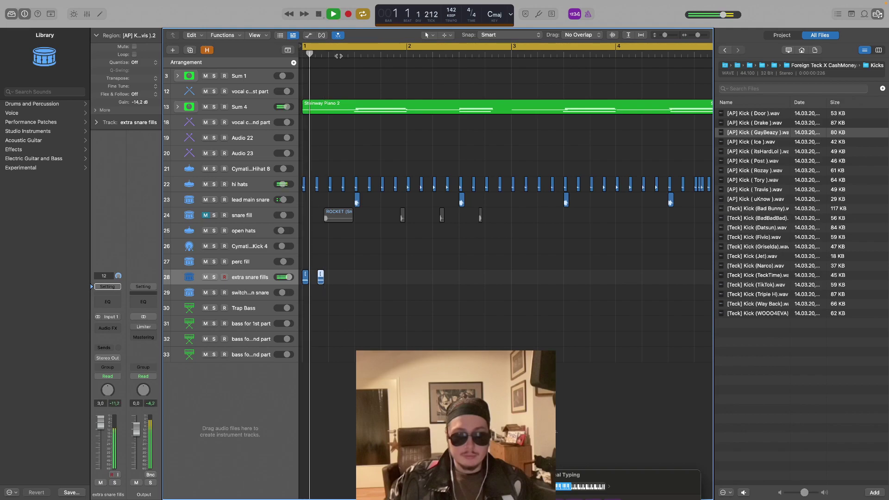
key(space)
click(316, 54)
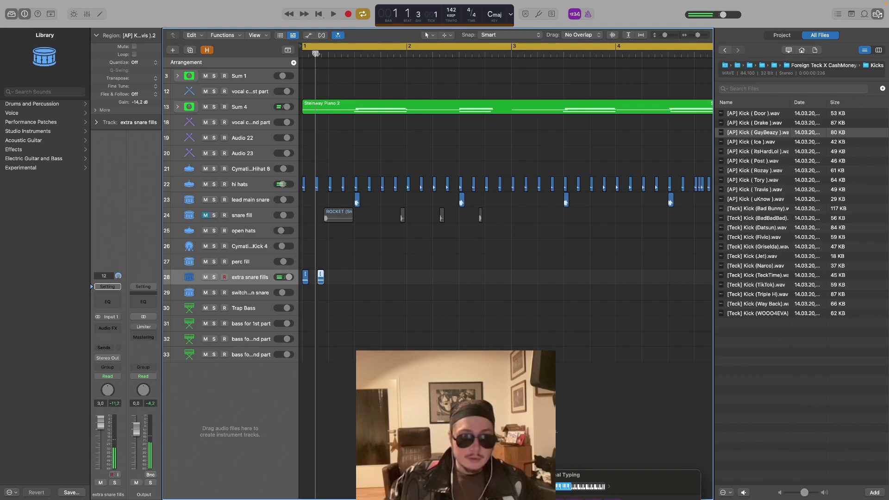
key(super+v)
key(space)
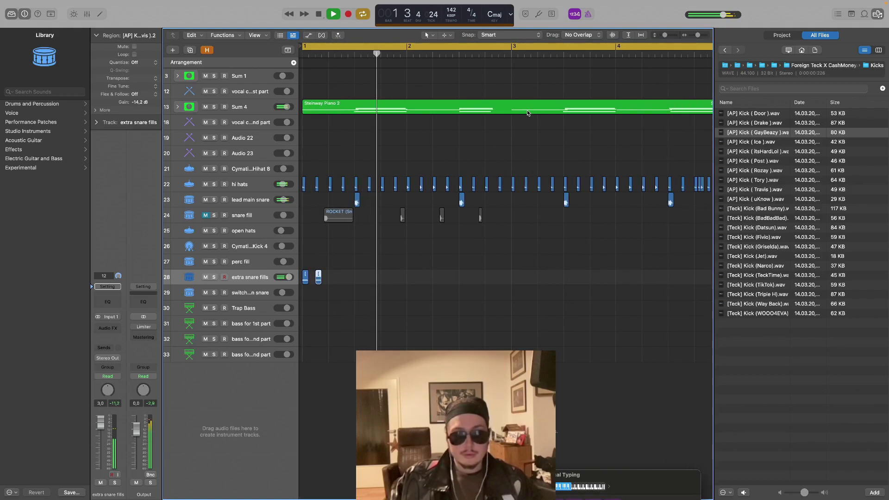
Paste another Travis kick in the second half of bar 4 on the extra snare fills track and play it
scroll(528, 112, right, 5)
key(space)
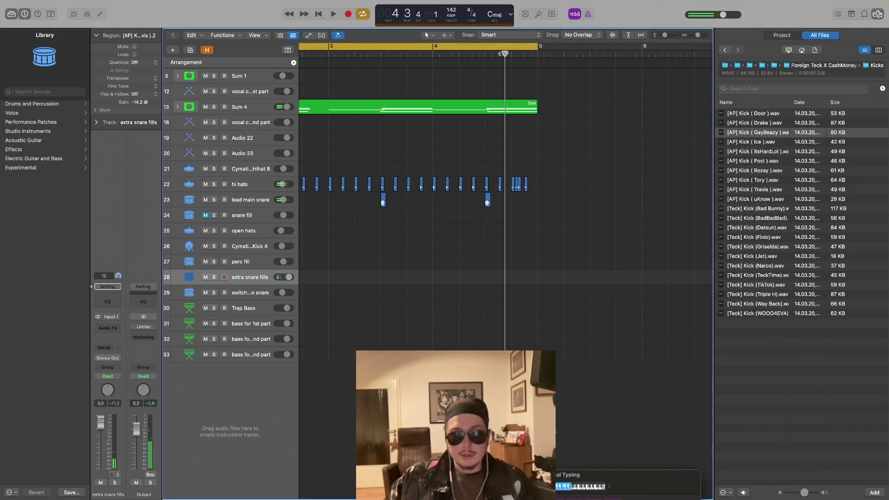
key(space)
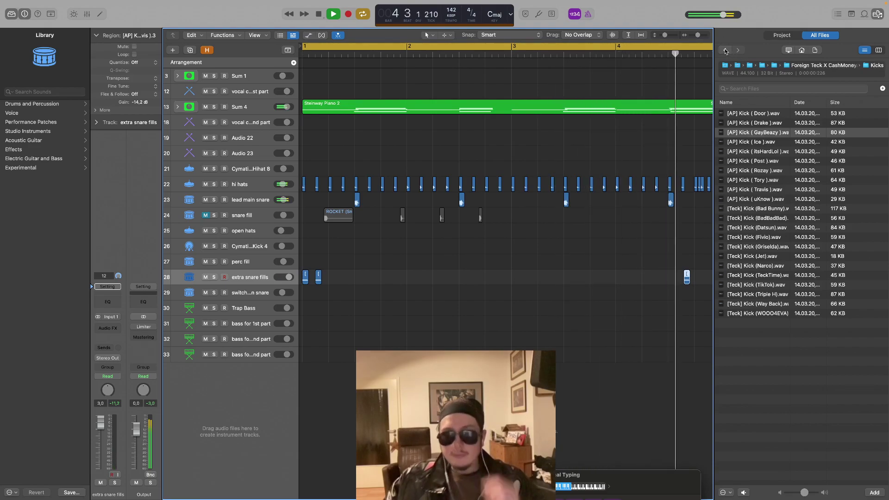
Move the bar 4 Travis kick to position 4 4 3 and replay the loop
click(629, 260)
scroll(629, 260, right, 7)
drag(533, 277, 558, 278)
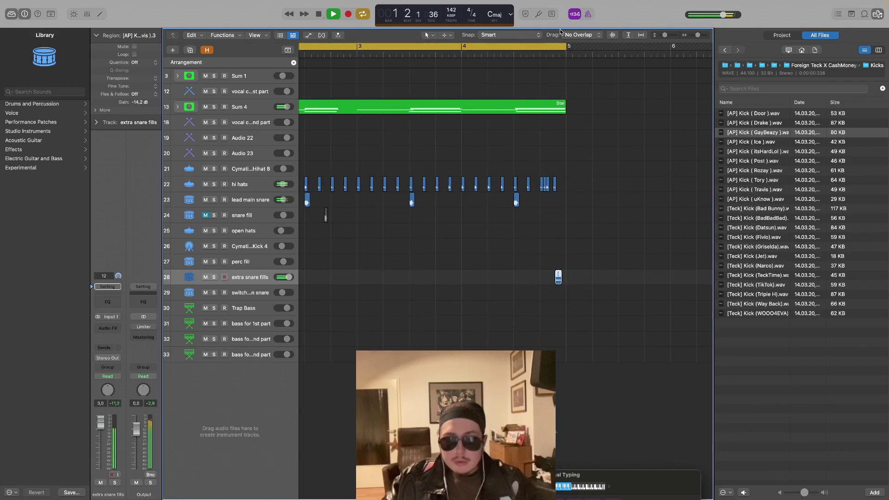
click(555, 54)
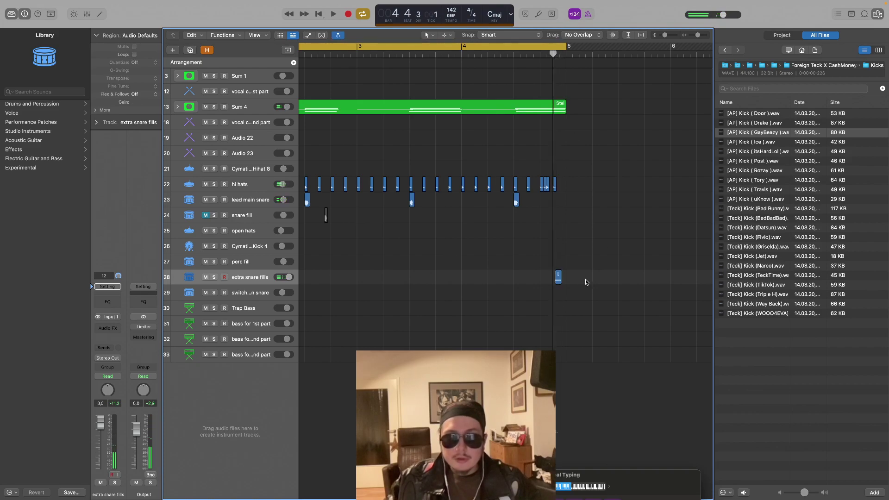
click(559, 278)
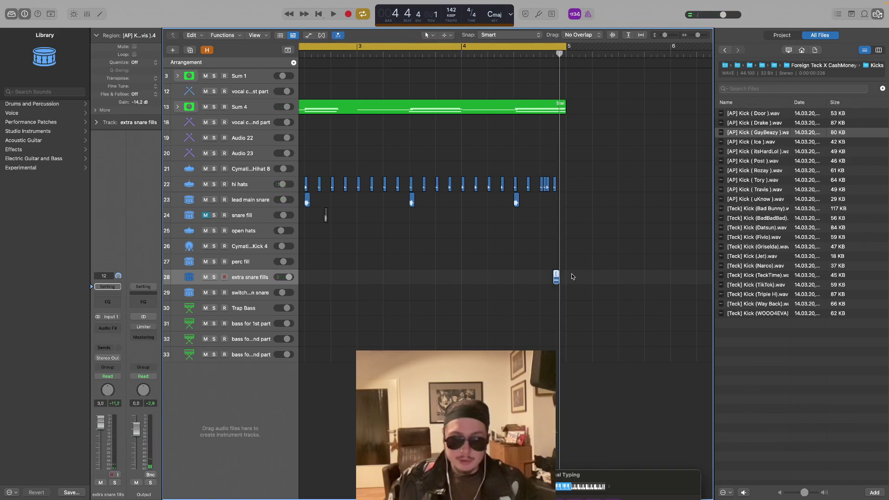
key(space)
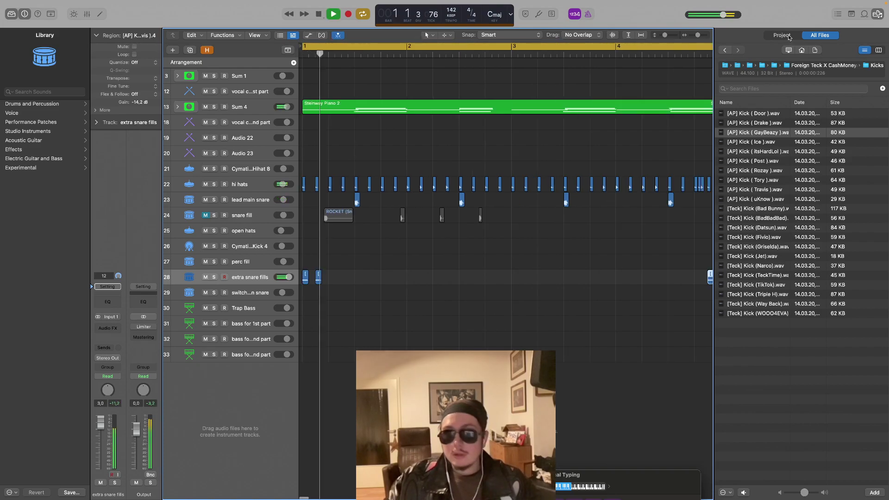
Create one software instrument track below Trap Bass and load Quick Sampler on it
click(726, 50)
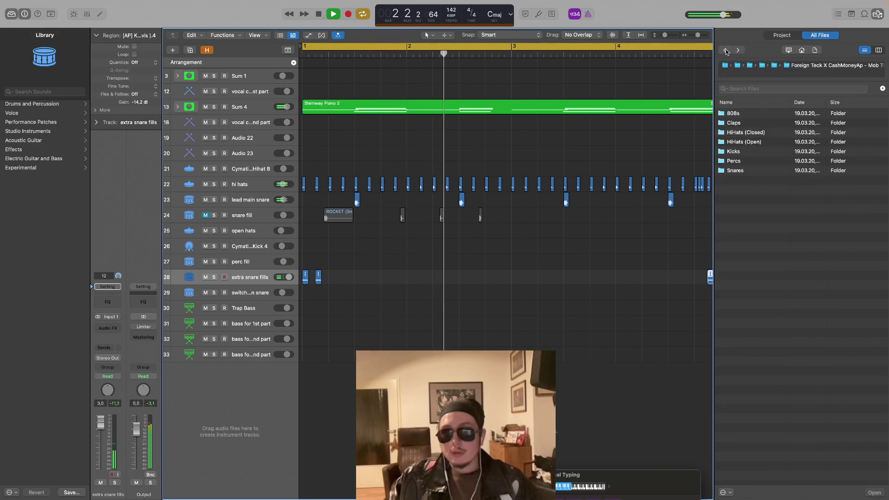
click(253, 303)
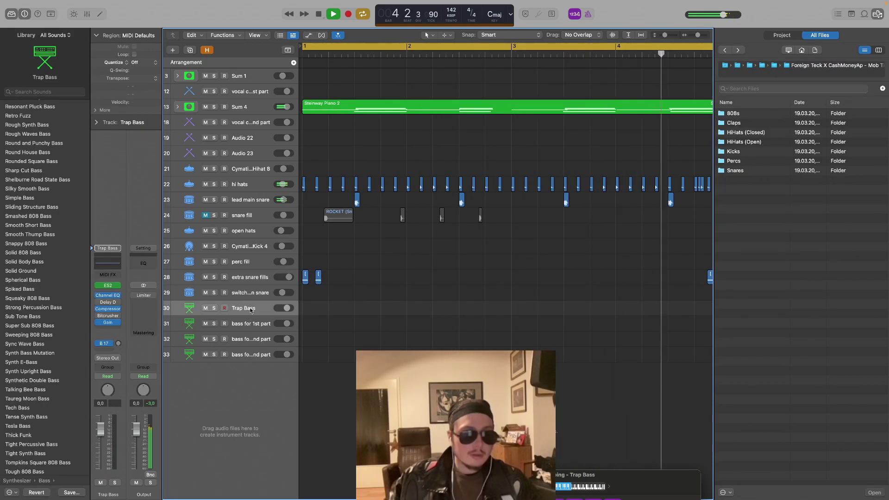
click(173, 50)
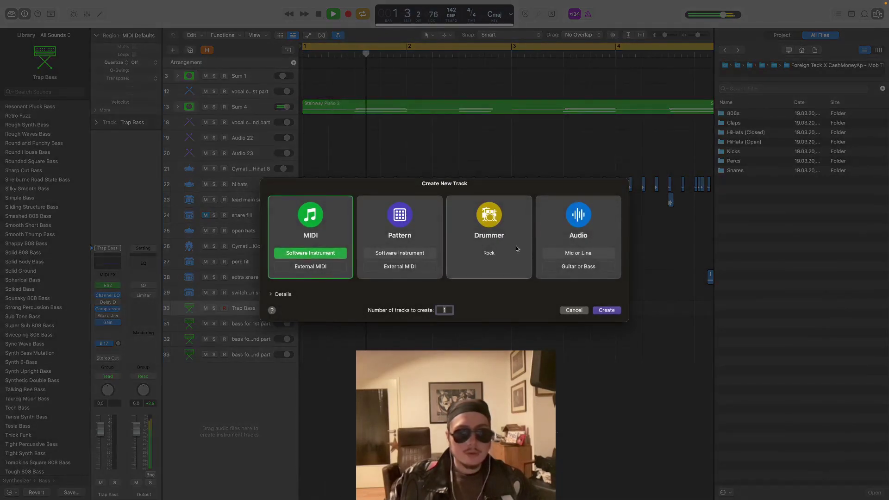
click(606, 310)
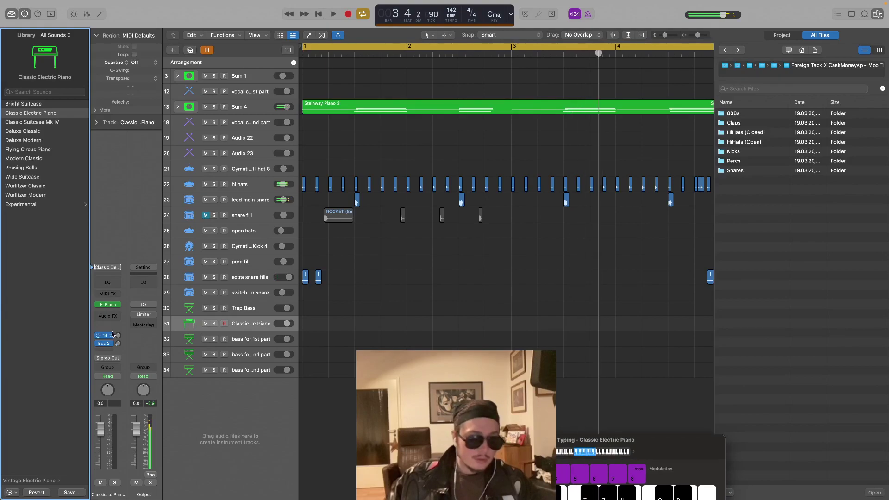
click(119, 306)
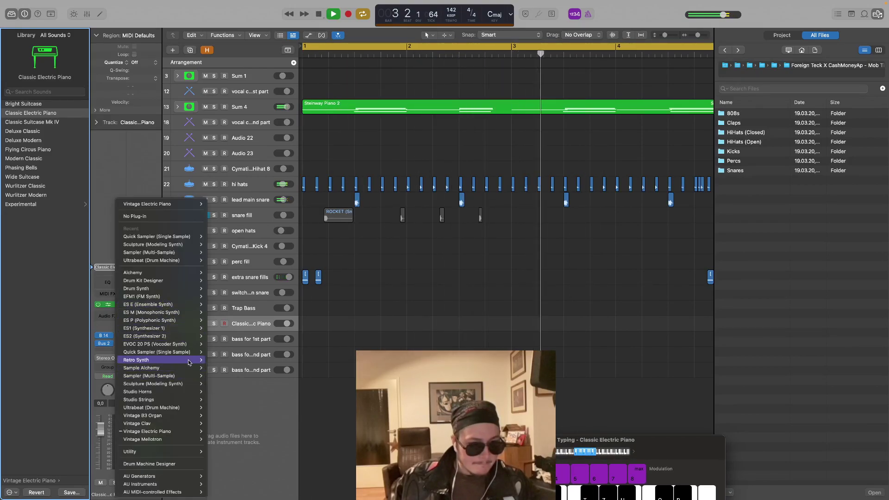
click(349, 305)
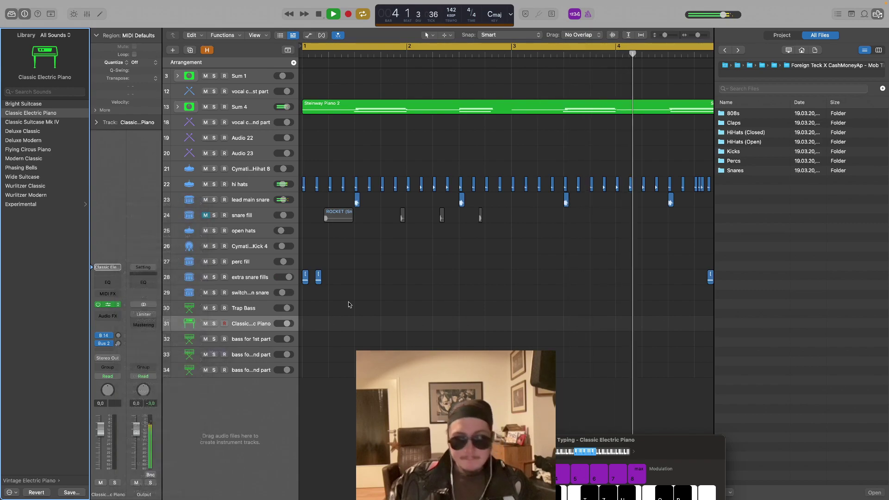
Audition the [Teck] VictorVictor, Trust Me, Stormy, Ready Set and Kill Em samples in the 808s folder
double_click(741, 113)
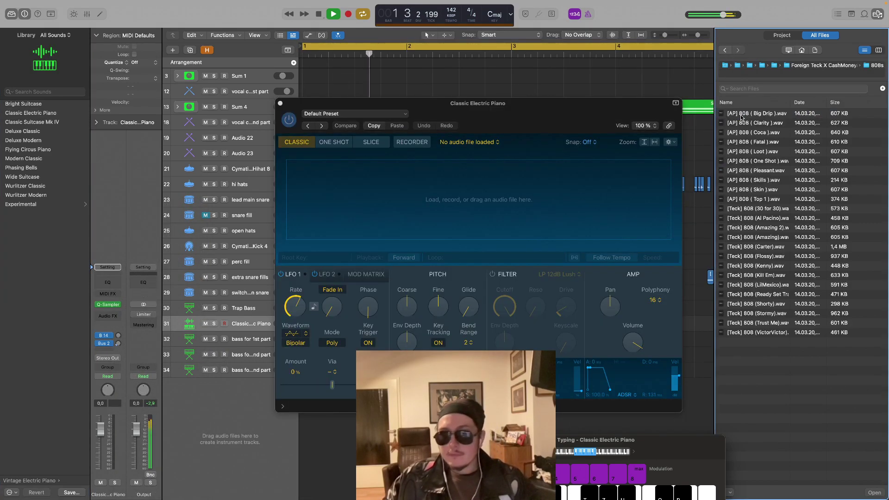
click(772, 333)
key(space)
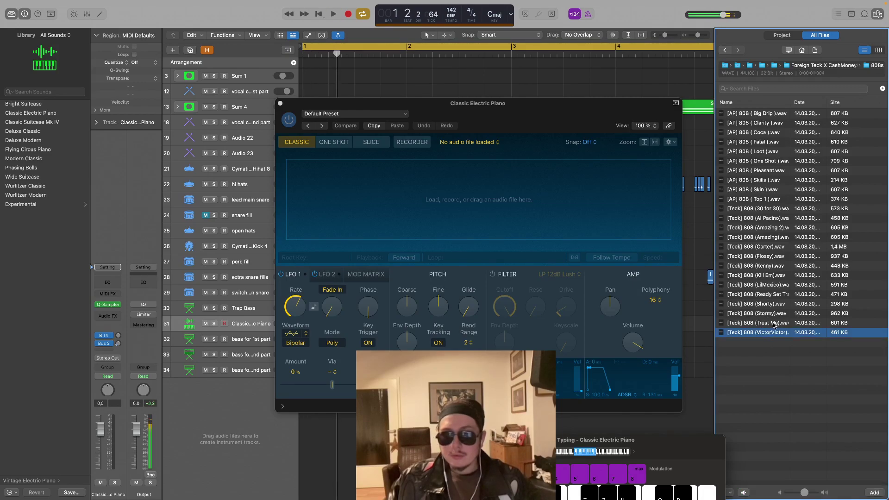
click(772, 324)
key(space)
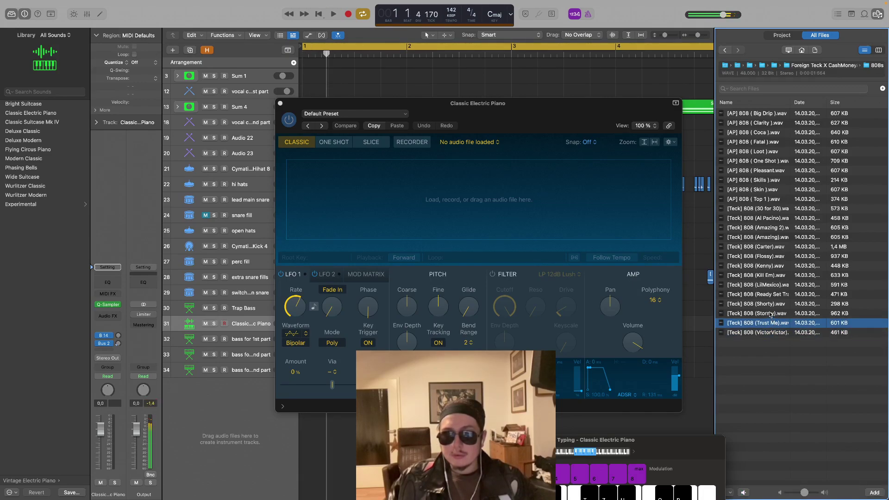
click(770, 314)
click(766, 297)
click(768, 277)
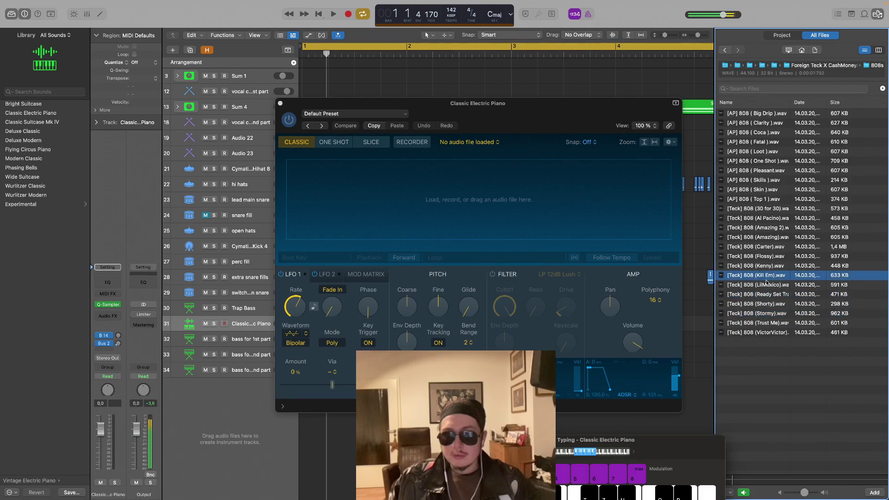
Load [Teck] 808 (Kill Em).wav into Quick Sampler and play test notes with it
drag(769, 277, 512, 197)
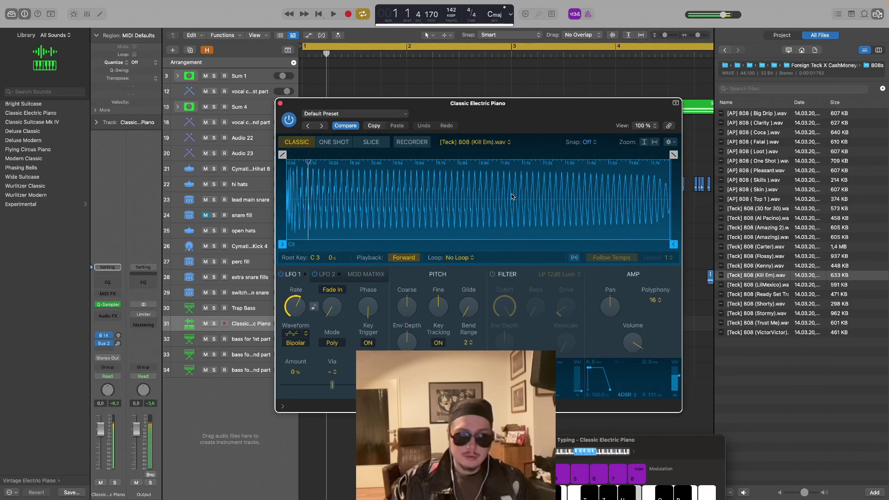
key(d)
key(f)
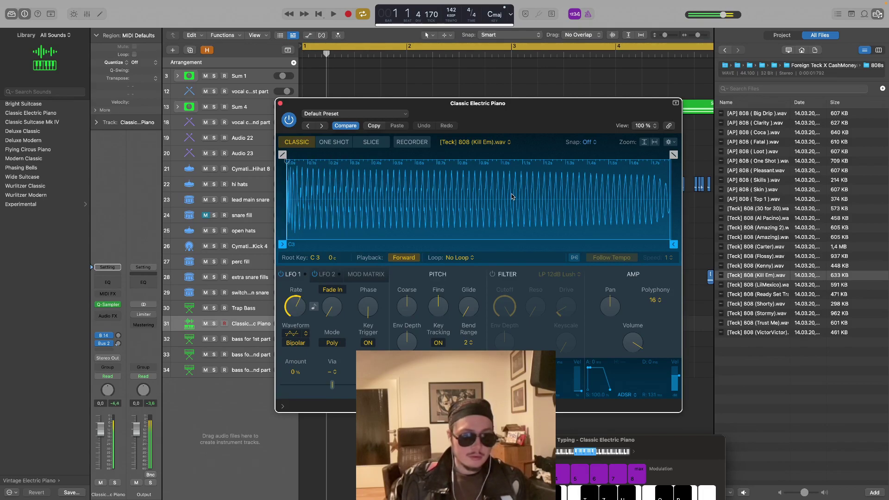
key(f)
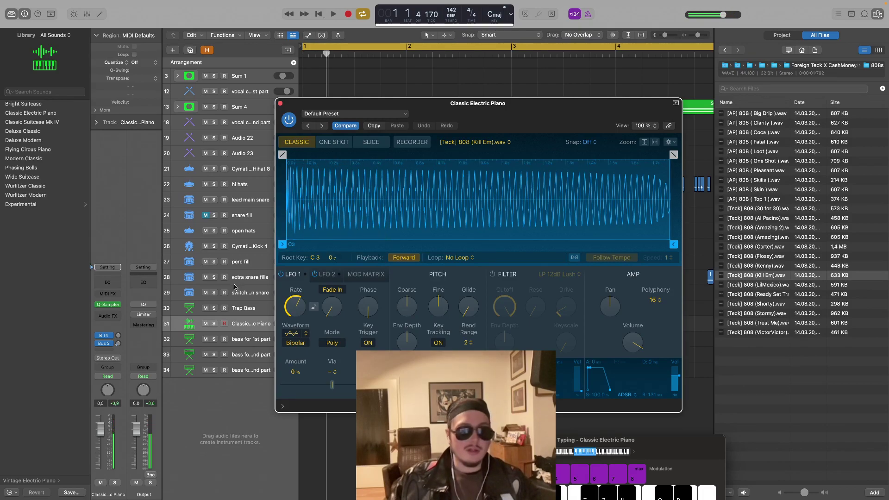
key(a)
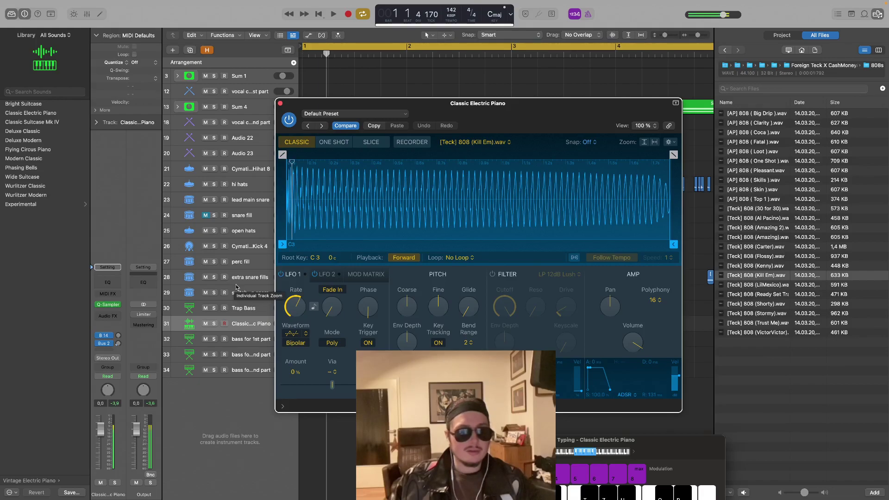
key(f)
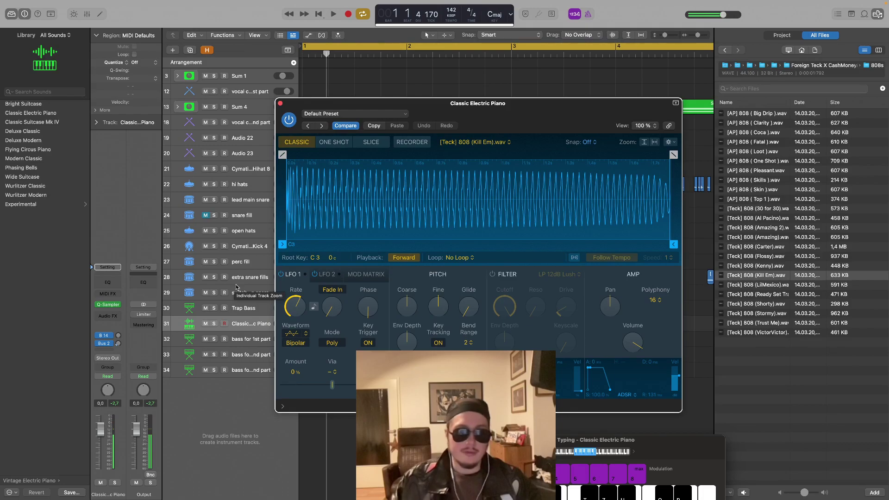
Select all tracks from Sum 1 to the last bass track and lower their volumes together, with Sum 4 at -6.0 dB
drag(496, 111, 670, 427)
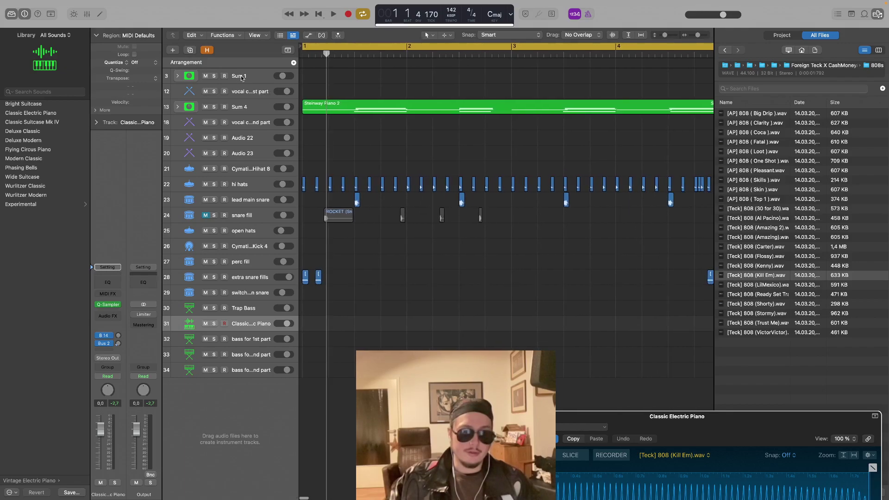
click(242, 107)
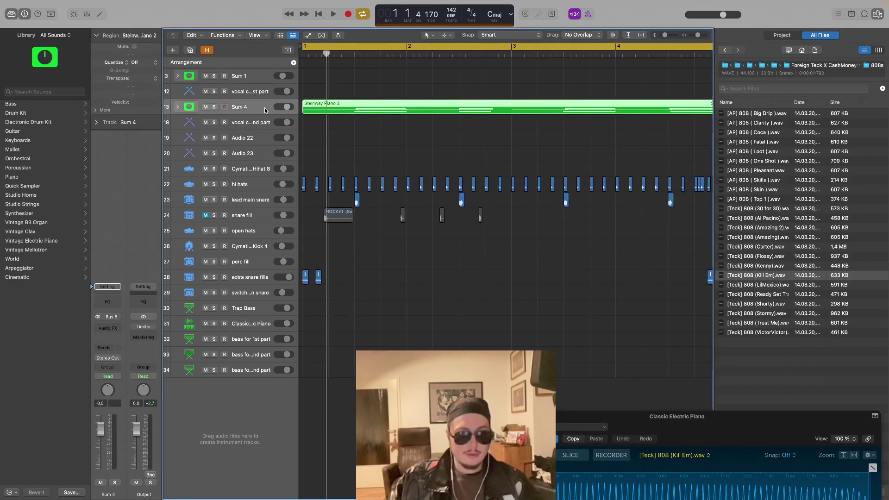
click(249, 76)
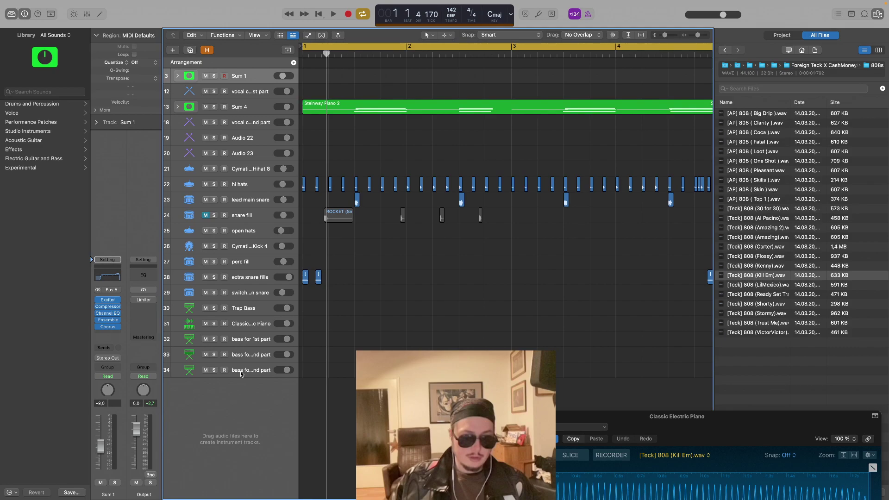
shift+click(241, 371)
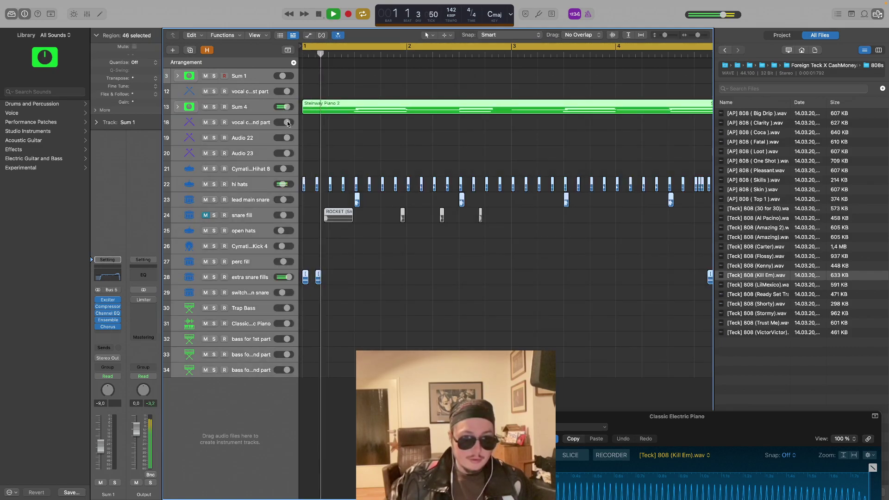
key(space)
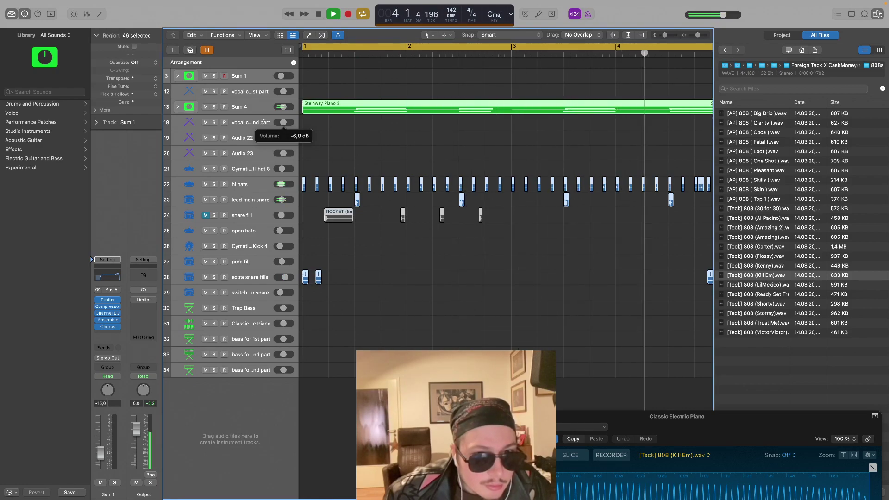
Raise the Classic Electric Piano track's volume to -4.1 dB after hearing it against the looped beat
click(249, 107)
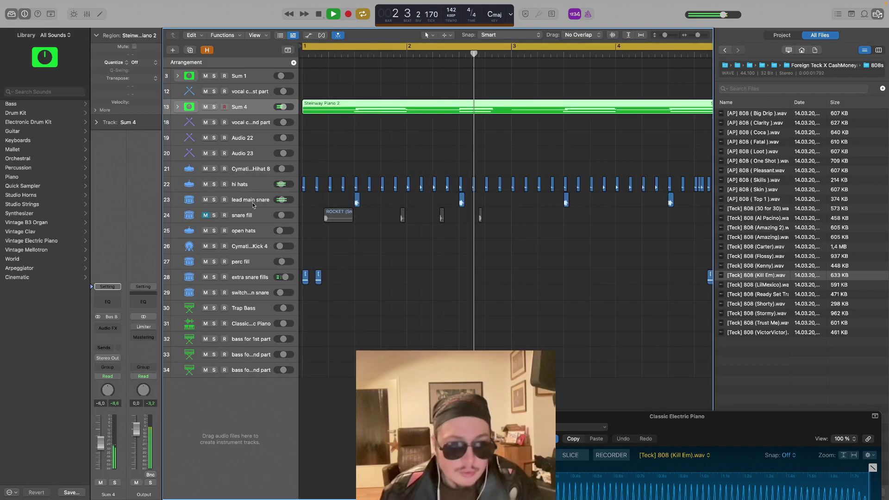
click(256, 323)
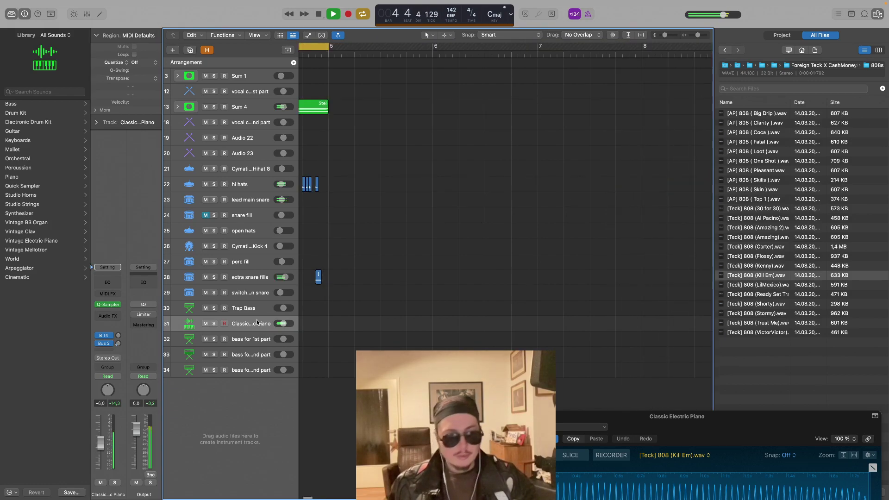
key(space)
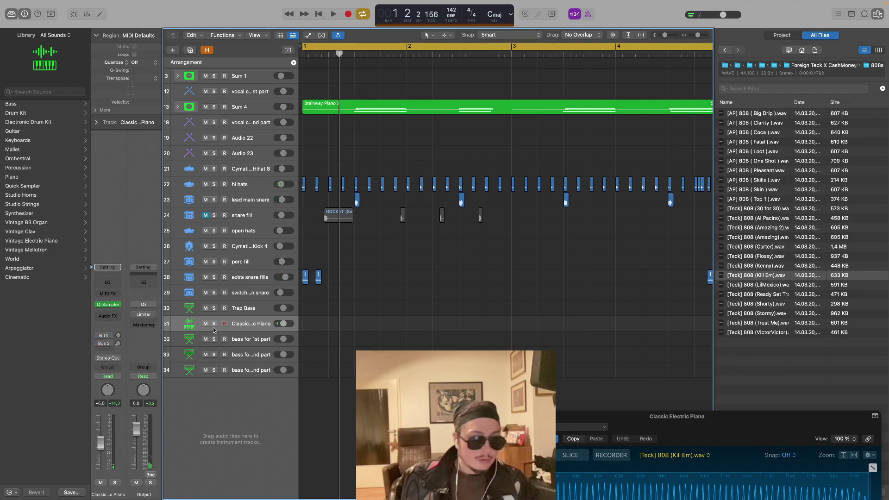
click(285, 322)
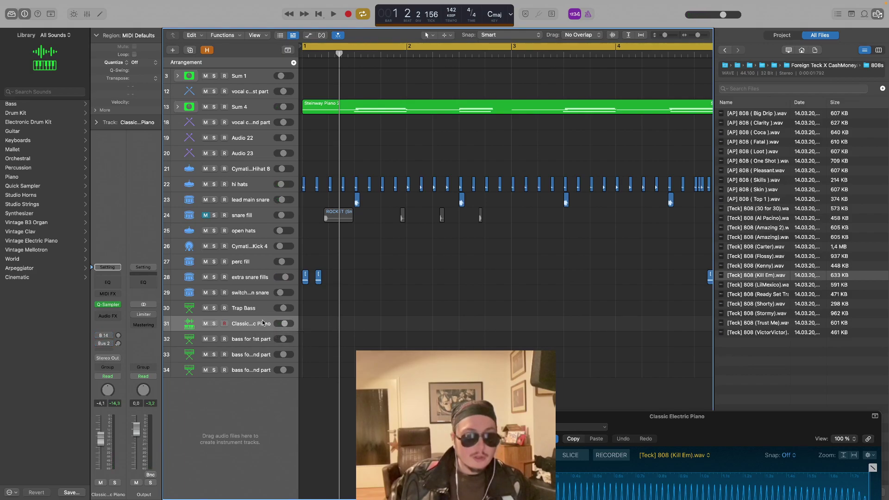
Move the Classic Electric Piano track directly below Sum 4, and the second-part vocal, Audio 22, Audio 23 and Cymatics Hihat 8 tracks to the list's end
drag(246, 321, 250, 122)
click(254, 140)
shift+click(254, 168)
drag(253, 156, 252, 447)
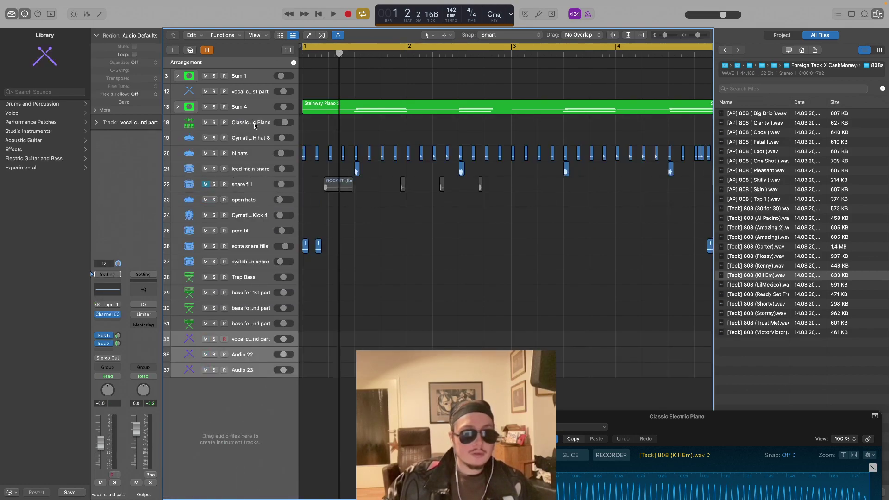
drag(253, 137, 252, 373)
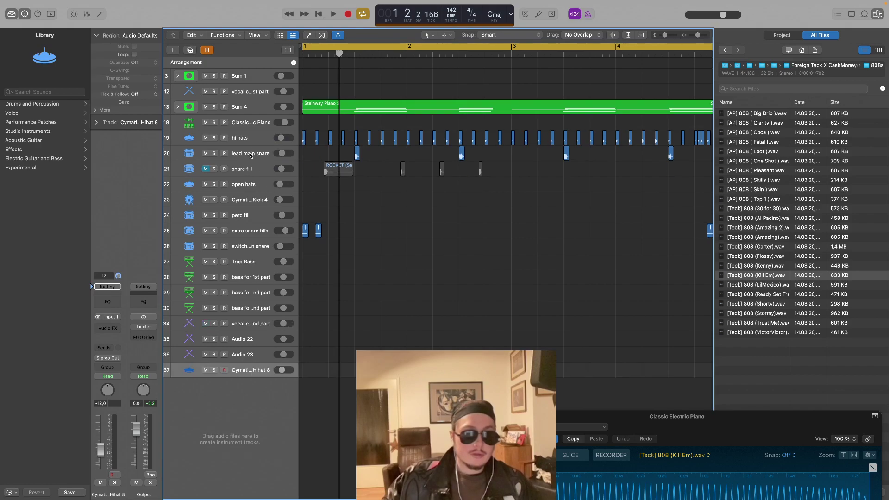
Rename the Classic Electric Piano track as 808 bass line and rehearse a bass part over the loop
double_click(249, 123)
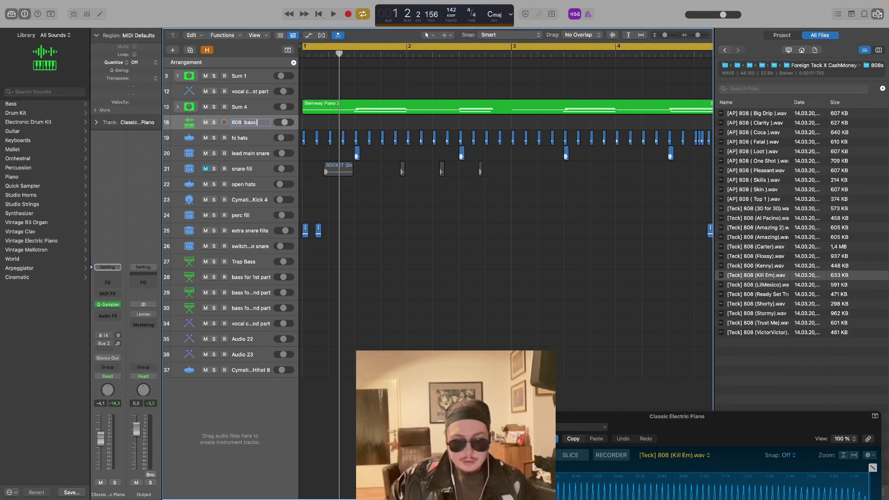
drag(693, 414, 620, 286)
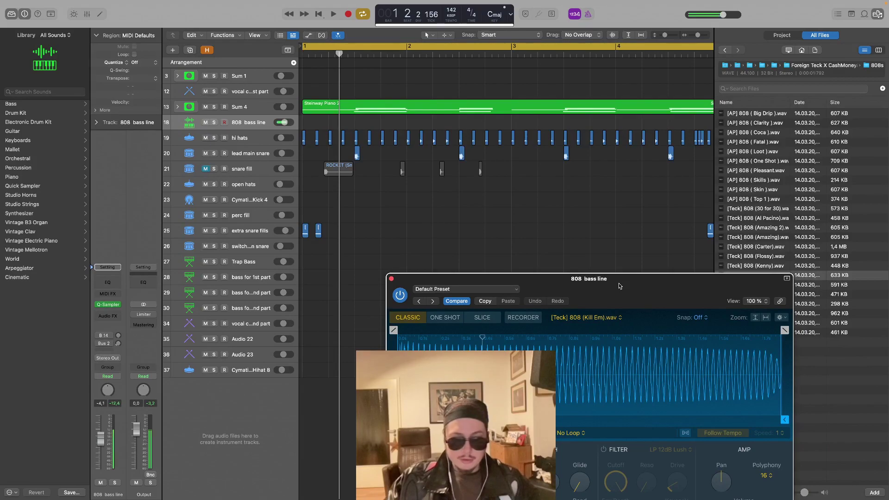
key(space)
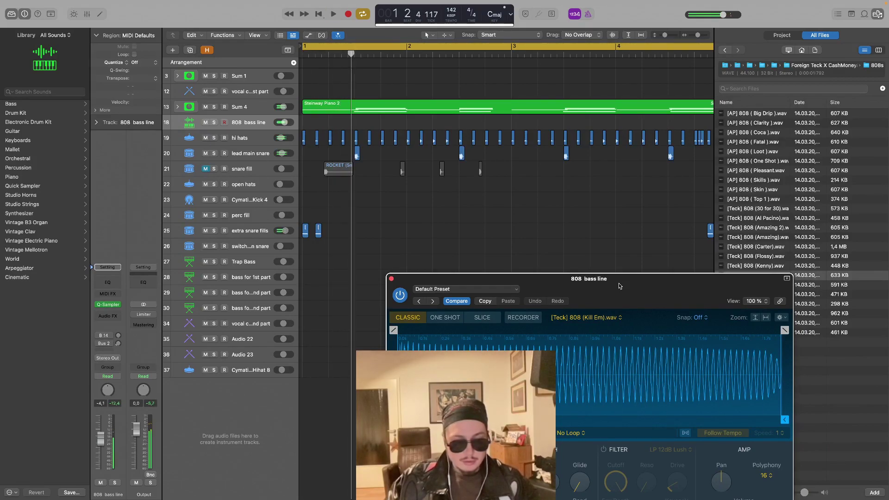
key(space)
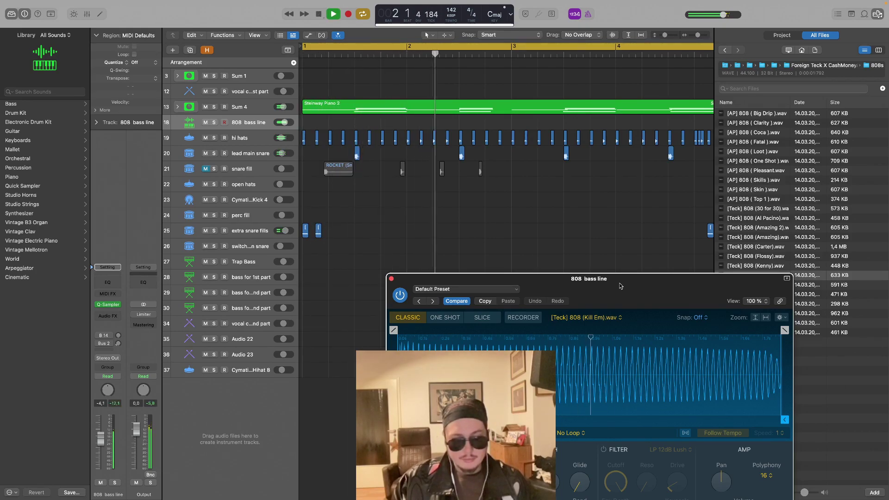
key(space)
Record a four-bar bass part on the 808 bass line track and close the Quick Sampler window
key(r)
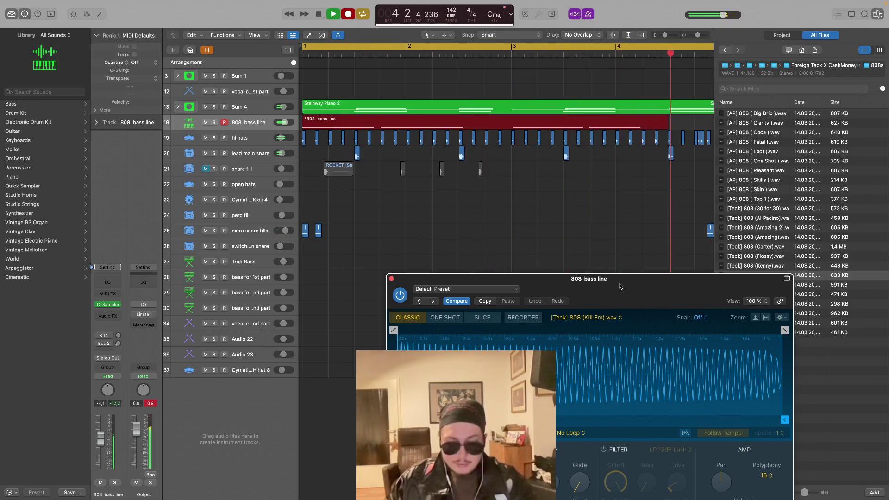
key(space)
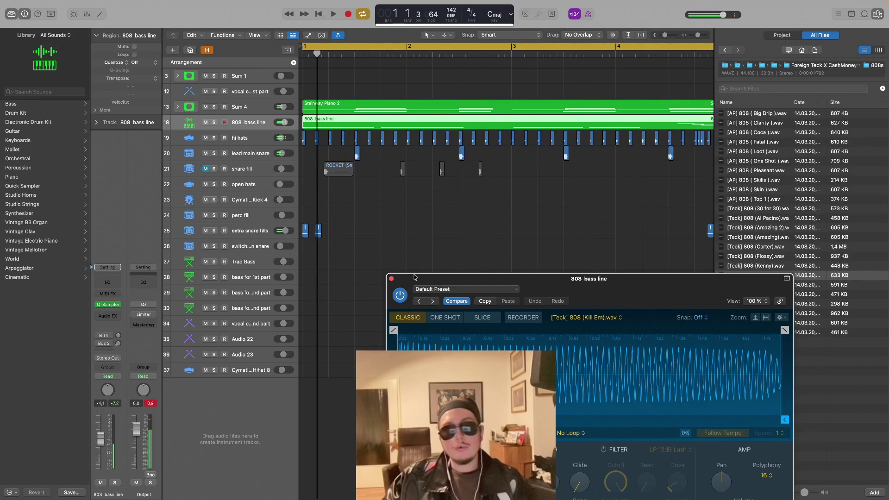
click(391, 278)
key(super+k)
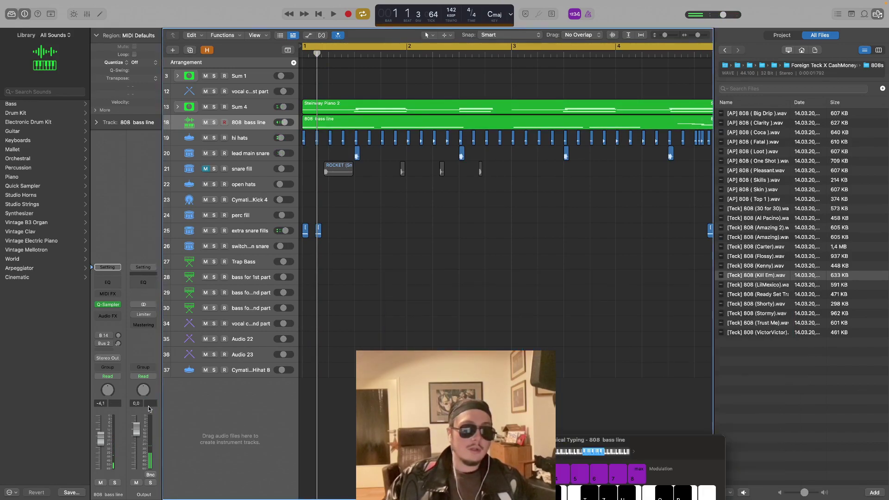
Open the 808 bass line region in the Piano Roll and quantize all its notes to 1/8 Note
double_click(437, 119)
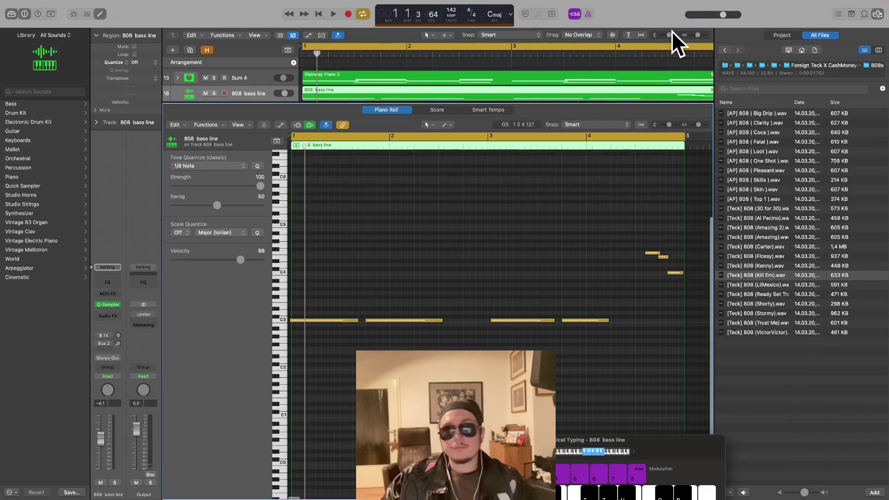
key(super+a)
click(209, 166)
click(209, 167)
click(257, 167)
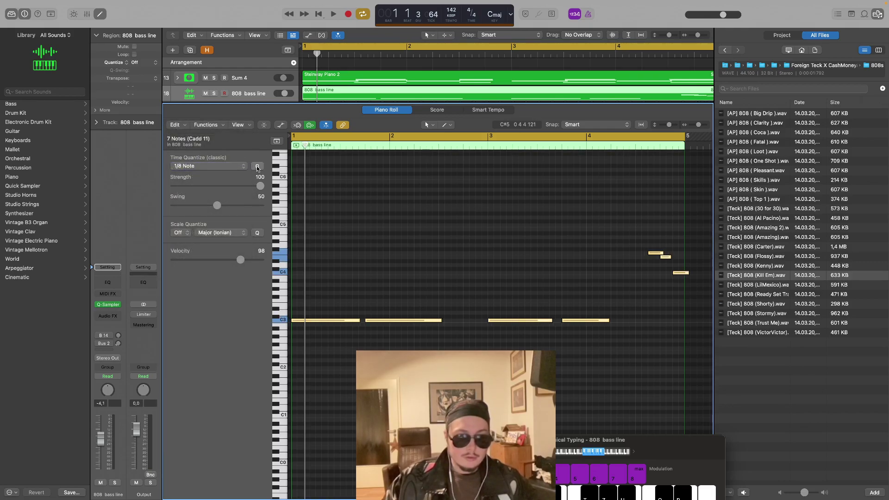
Play the quantized bass line and shorten its last note to end exactly at bar 5
key(space)
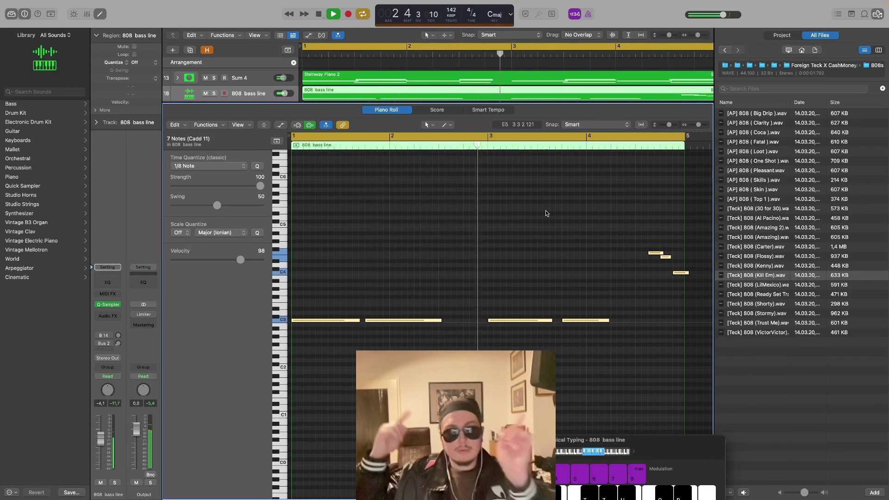
click(548, 214)
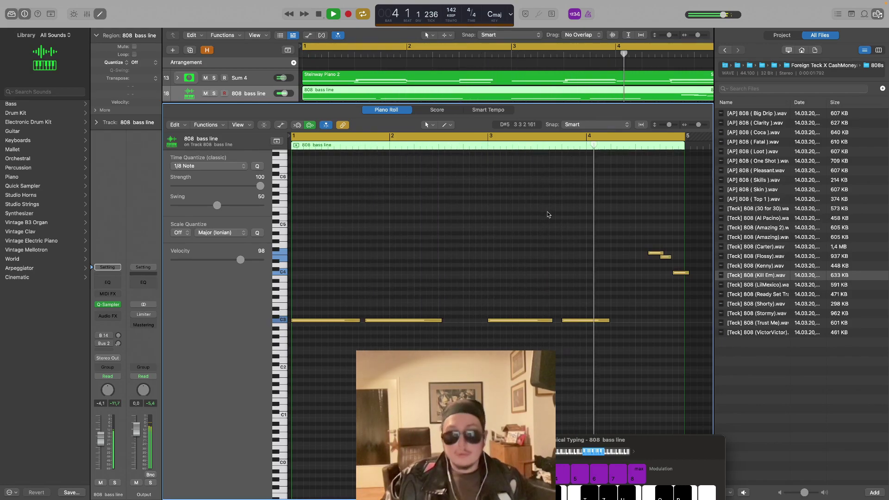
key(space)
drag(688, 272, 684, 273)
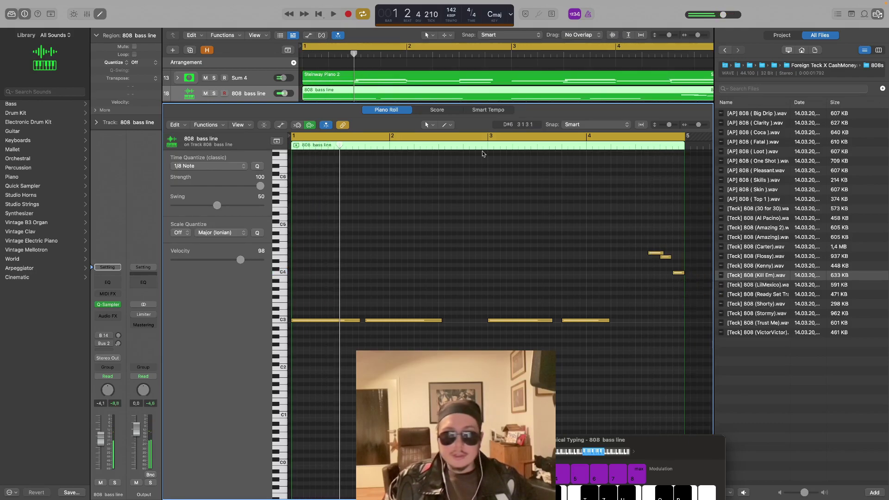
Compare the bass line with the Steinway Piano 2 notes and lower the middle note of its closing run to D4
click(404, 83)
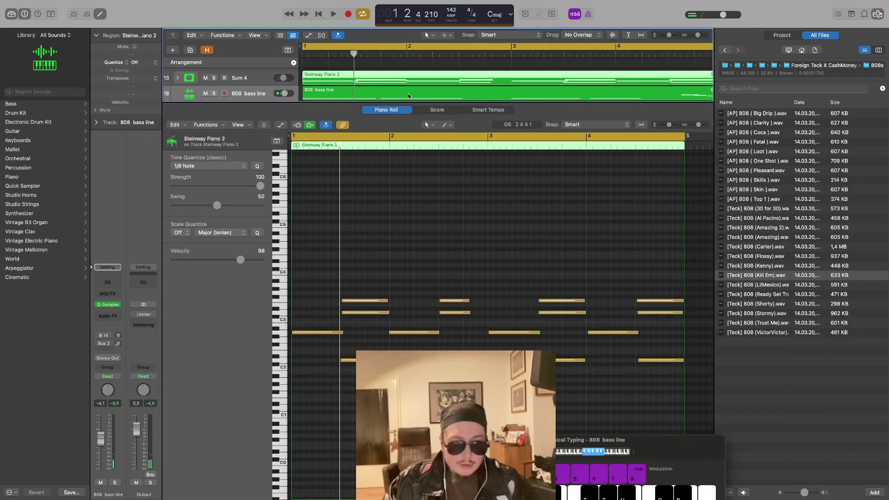
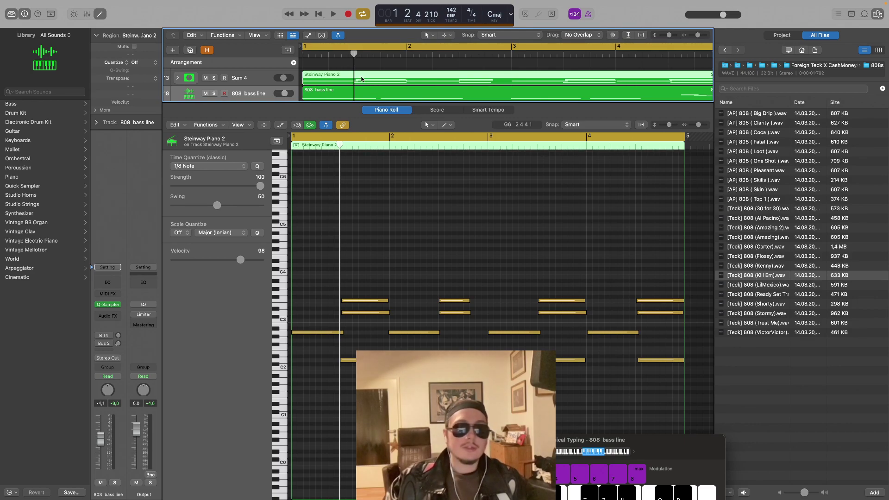
click(365, 95)
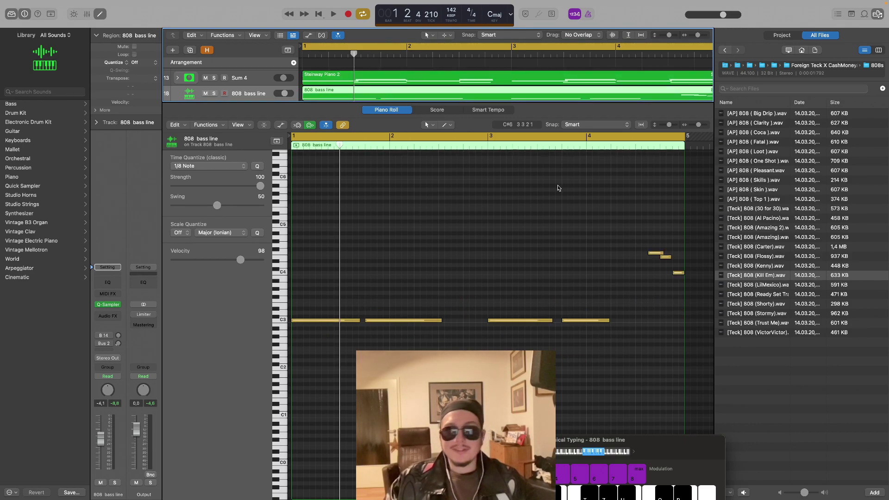
click(666, 258)
drag(666, 258, 666, 265)
key(space)
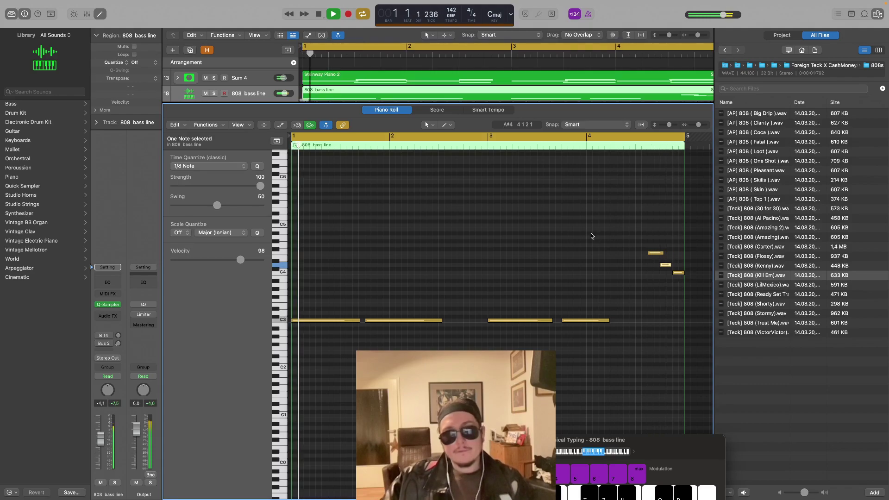
key(space)
Try the first note of the bass line's closing run one semitone lower and play it with the beat
click(656, 253)
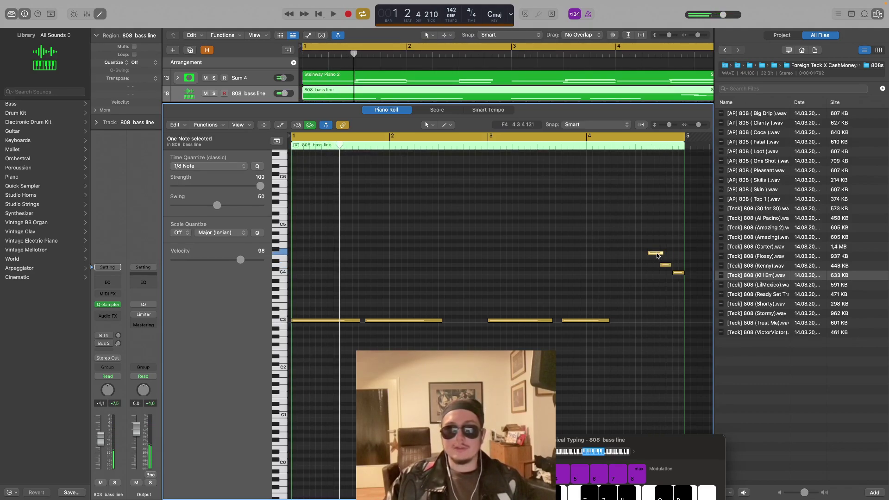
click(381, 82)
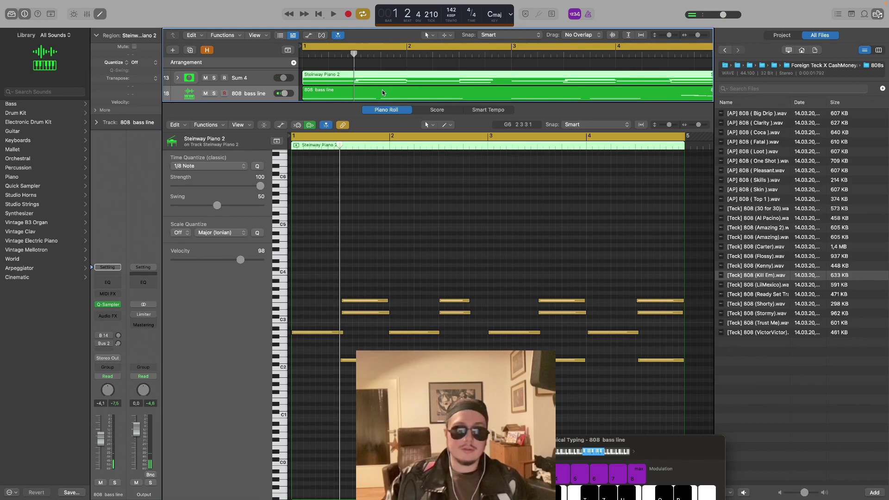
click(382, 92)
key(space)
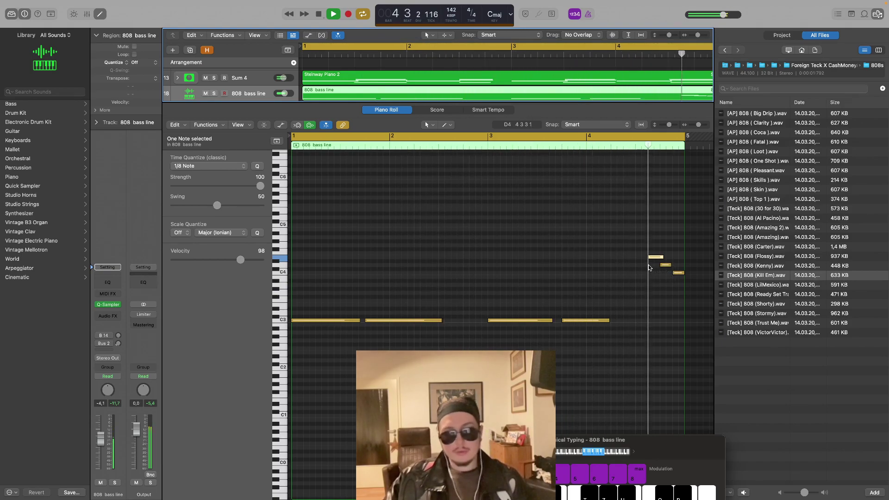
key(space)
drag(655, 261, 651, 255)
click(648, 264)
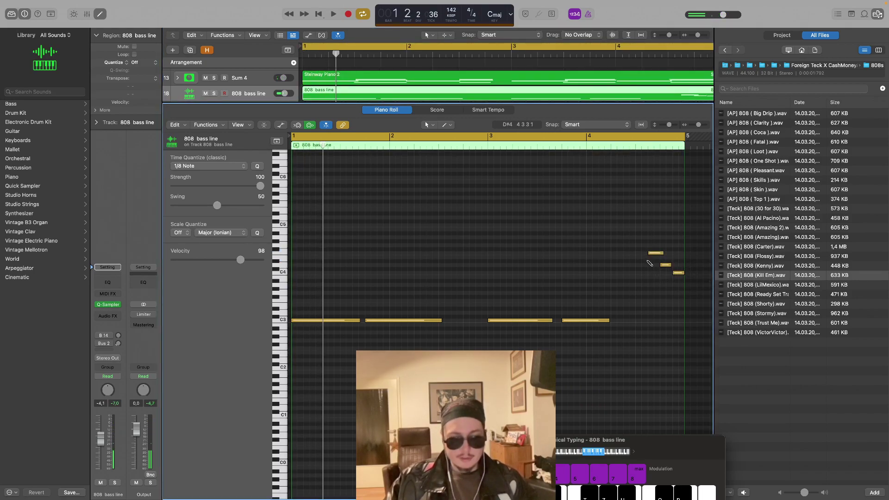
Review the Steinway Piano 2 and 808 bass line notes in the Piano Roll and play the bass line with the beat
click(365, 84)
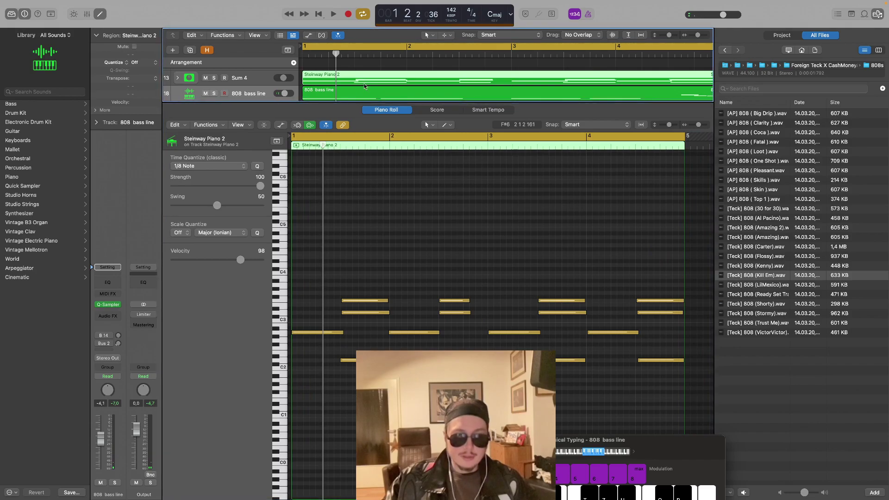
scroll(416, 221, down, 1)
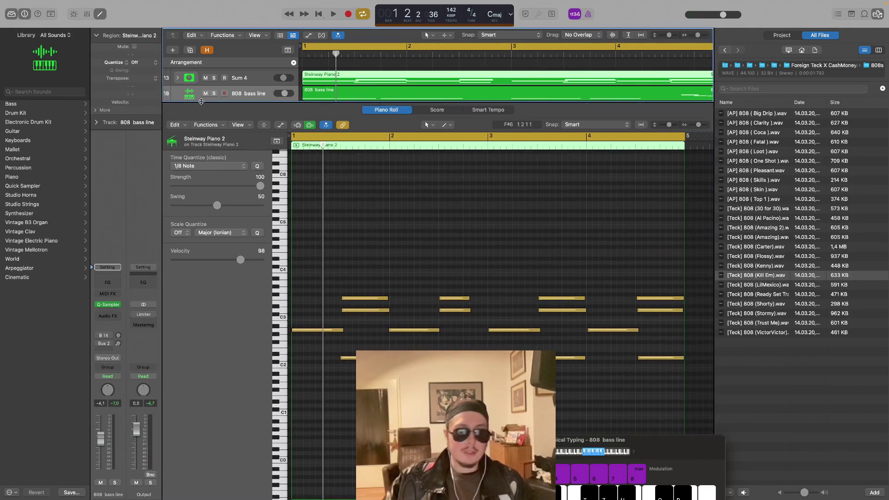
click(99, 14)
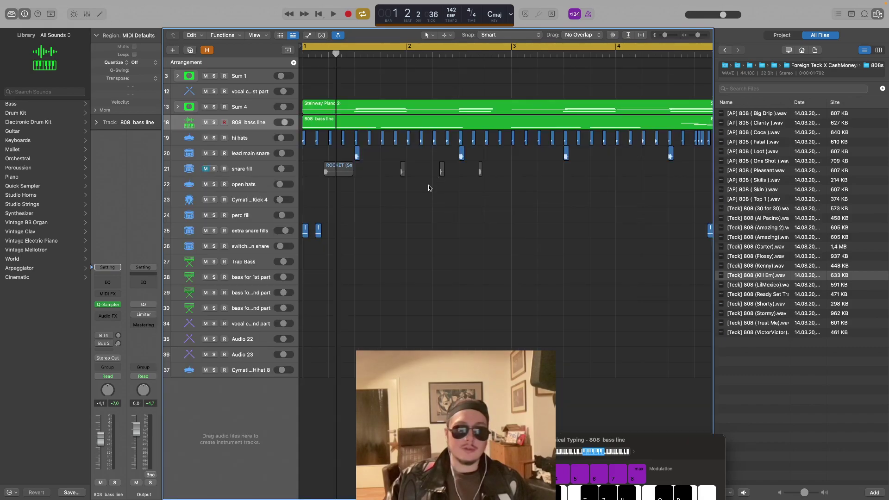
click(384, 129)
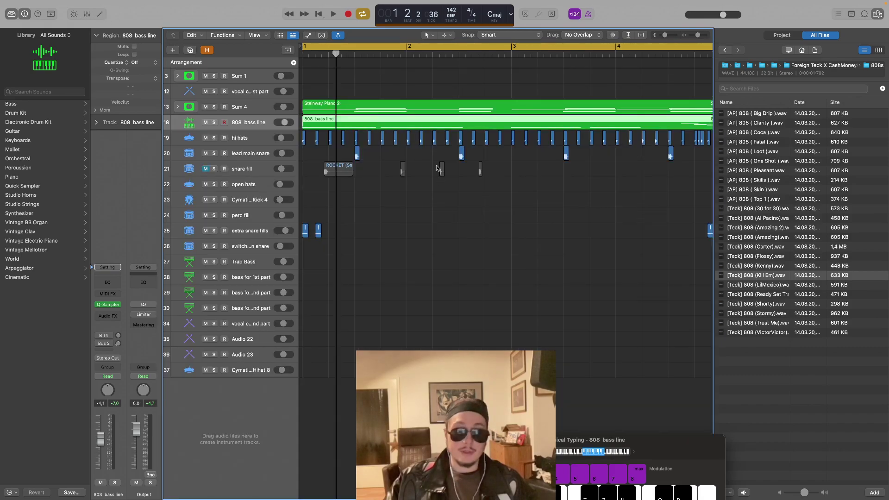
double_click(409, 124)
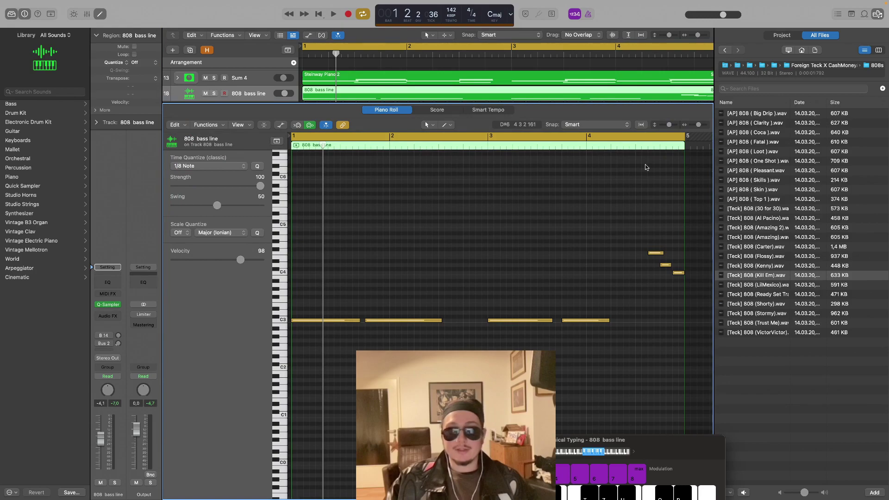
drag(699, 35, 698, 35)
click(551, 238)
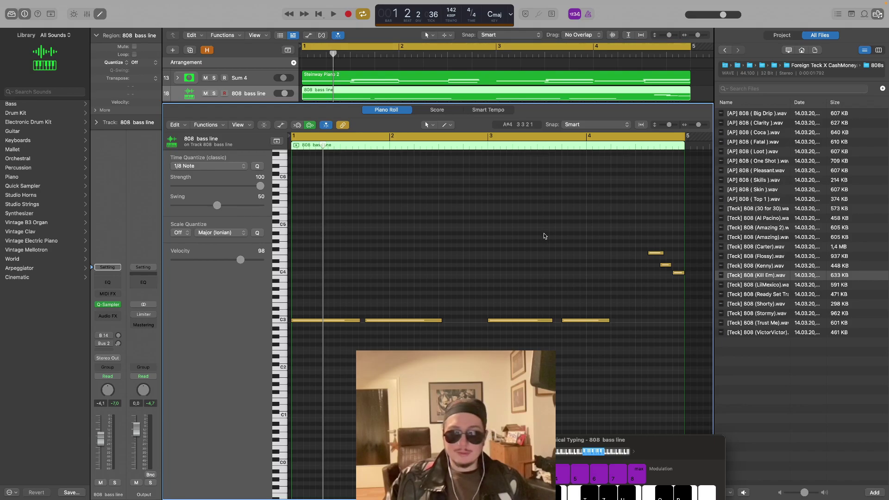
key(space)
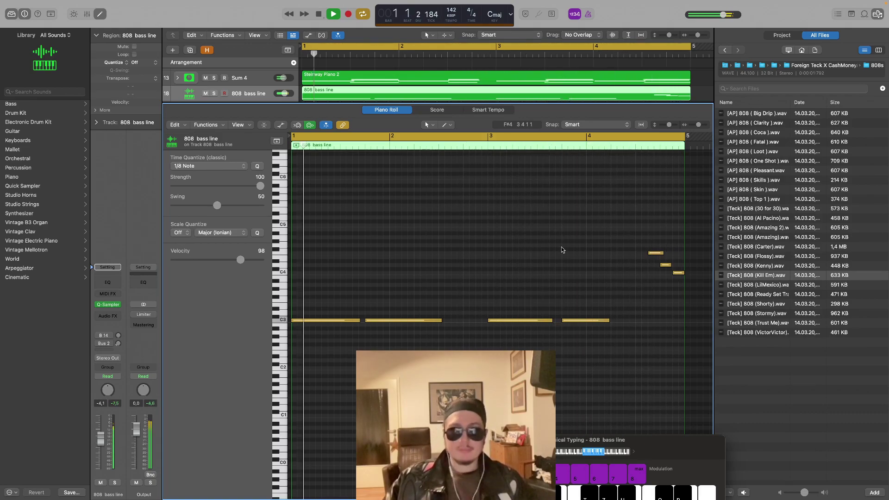
key(space)
Close the Piano Roll and zoom the arrangement out to show about eleven bars
click(100, 14)
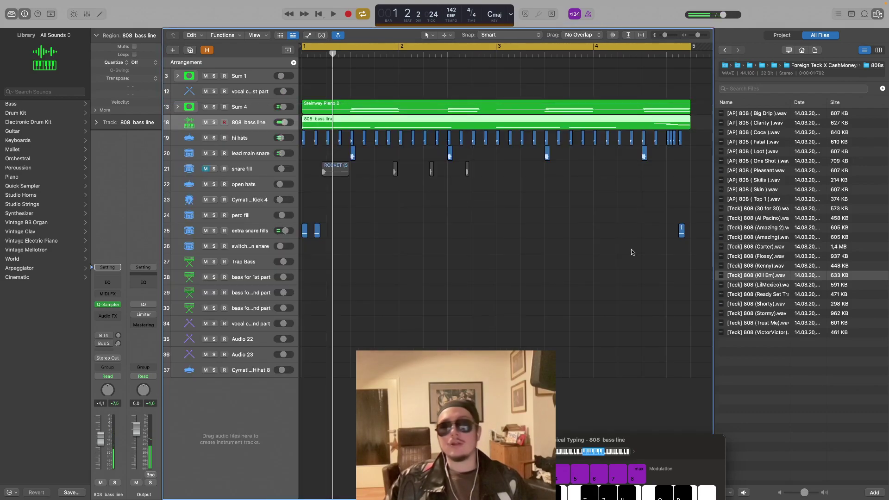
click(705, 70)
drag(698, 36, 696, 36)
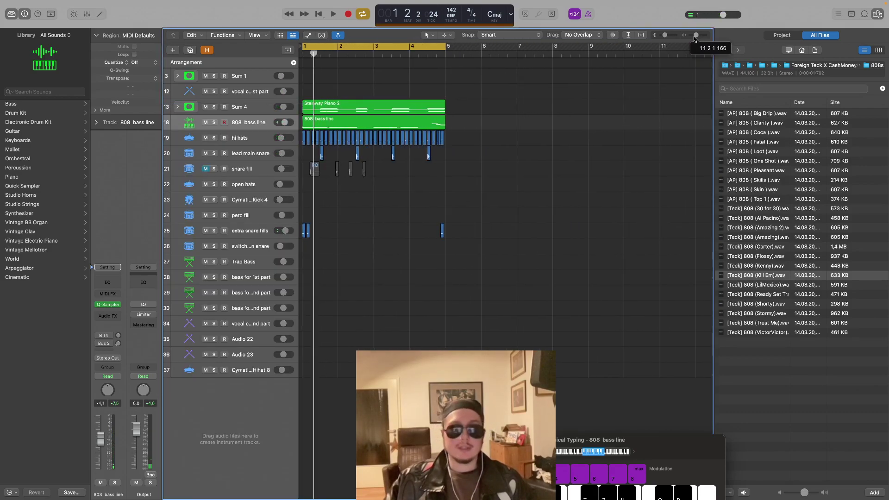
Move the extra snare fills track directly below hi hats and rename it kick main
drag(242, 230, 245, 150)
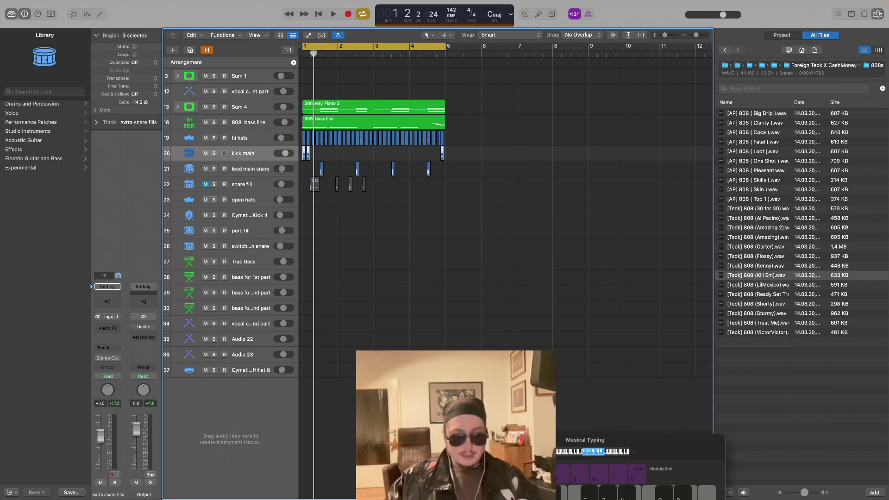
click(259, 180)
Copy the four-bar piano, 808 bass line, hi-hat, kick and lead snare regions three times so the beat fills sixteen bars
drag(528, 209, 606, 114)
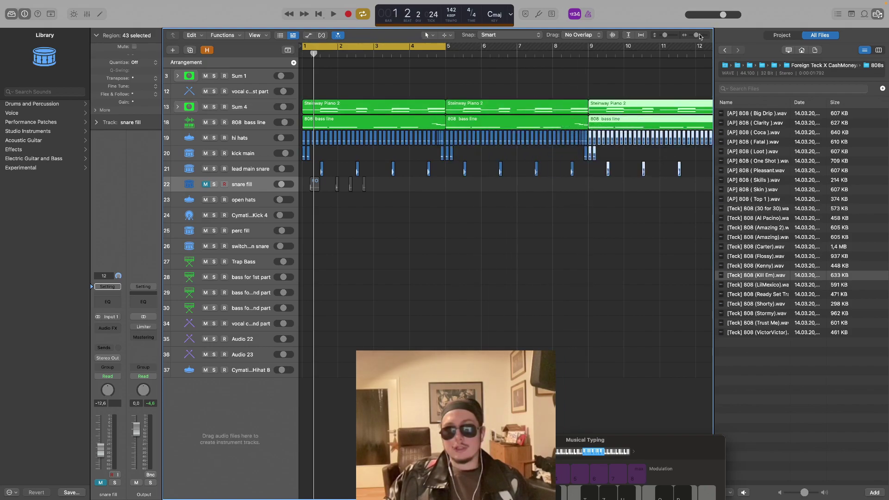
drag(699, 35, 698, 35)
drag(437, 109, 495, 109)
click(376, 64)
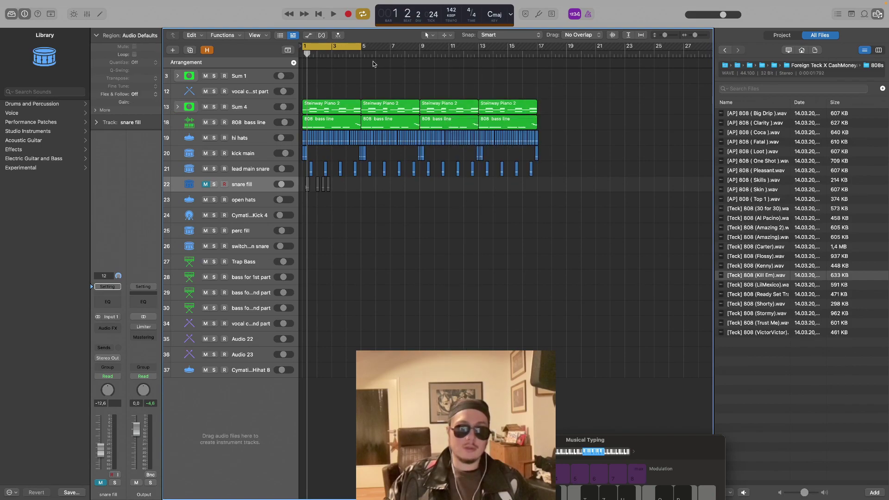
Play the beat briefly with the cycle range on bars 5 to 9, and shift the range to bars 9 to 13
drag(360, 46, 378, 47)
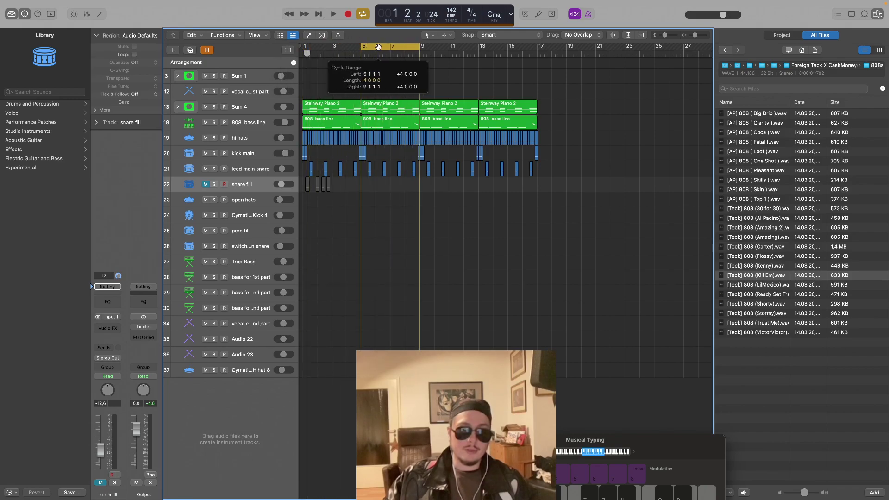
key(space)
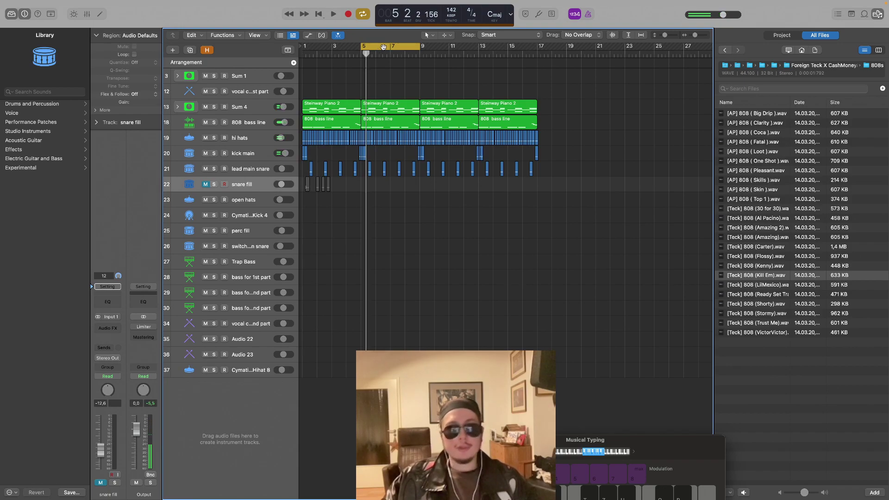
drag(384, 47, 442, 47)
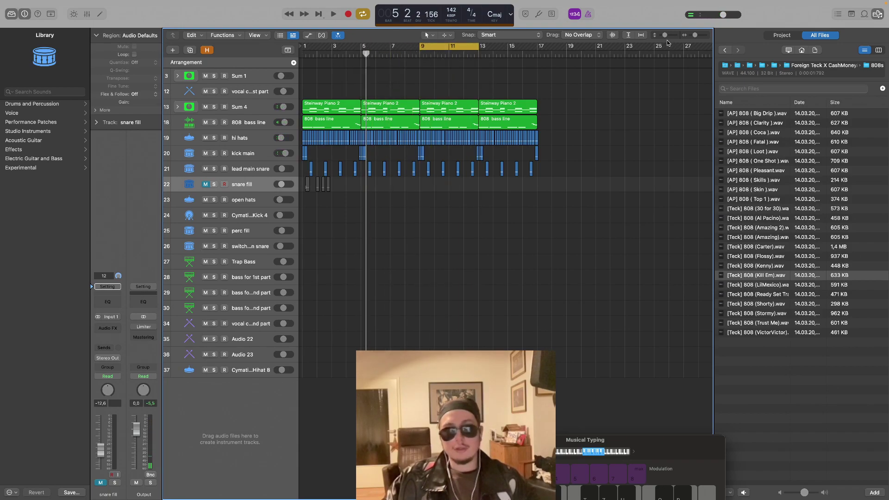
Enlarge the track rows, expand the Sum 4 stack and add a duplicate Steinway Piano 2 track directly below the original
drag(665, 35, 667, 35)
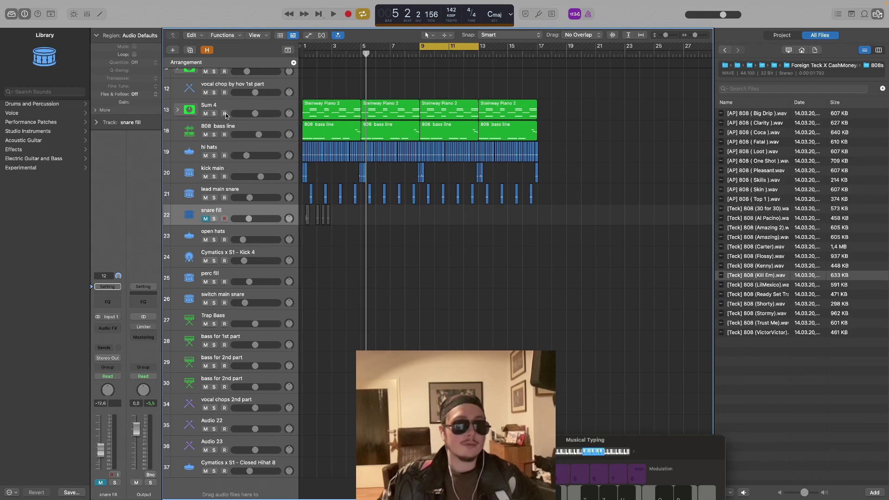
click(191, 110)
click(176, 111)
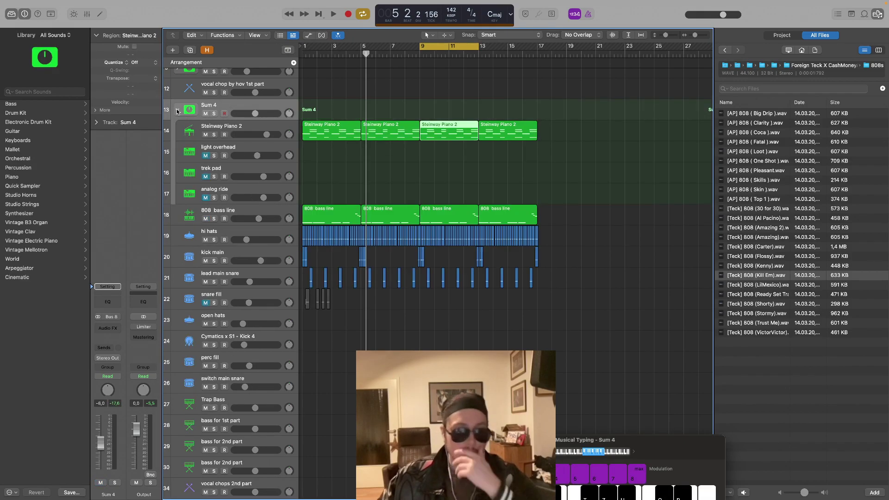
click(254, 133)
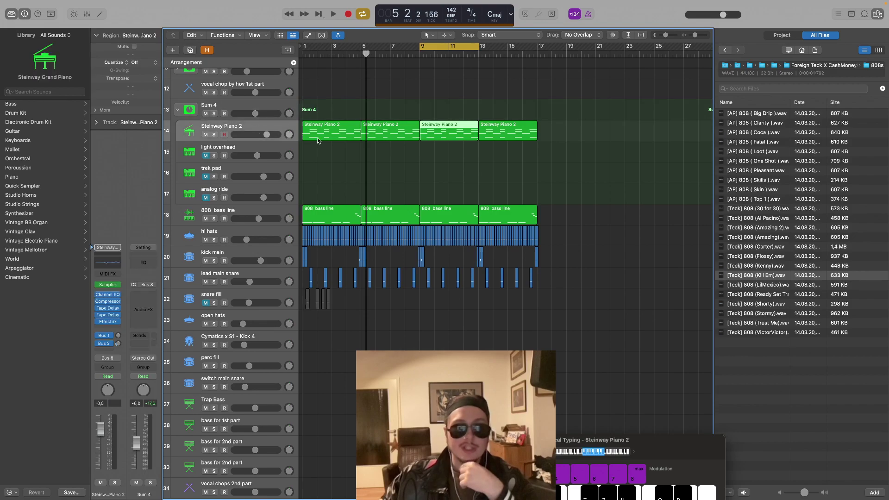
click(453, 170)
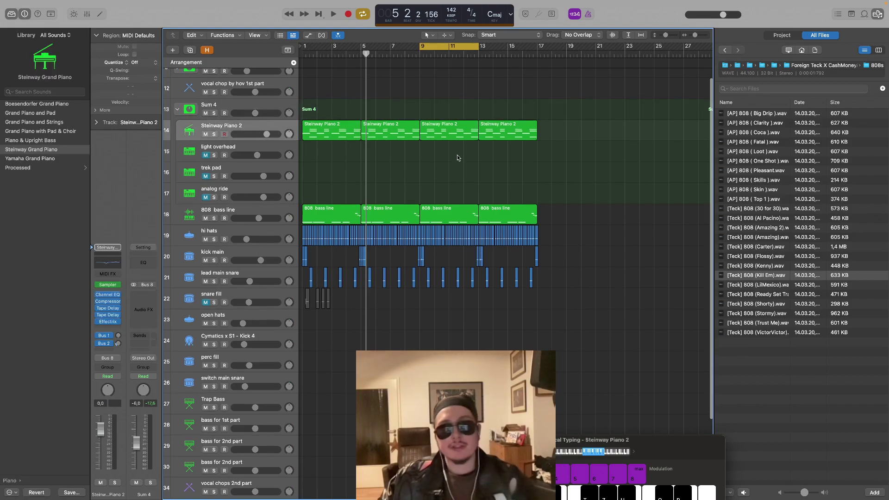
double_click(452, 136)
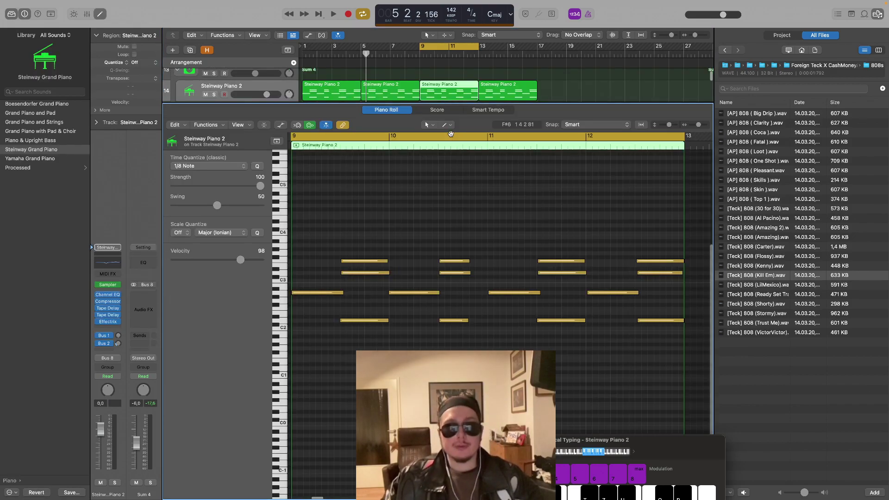
click(100, 14)
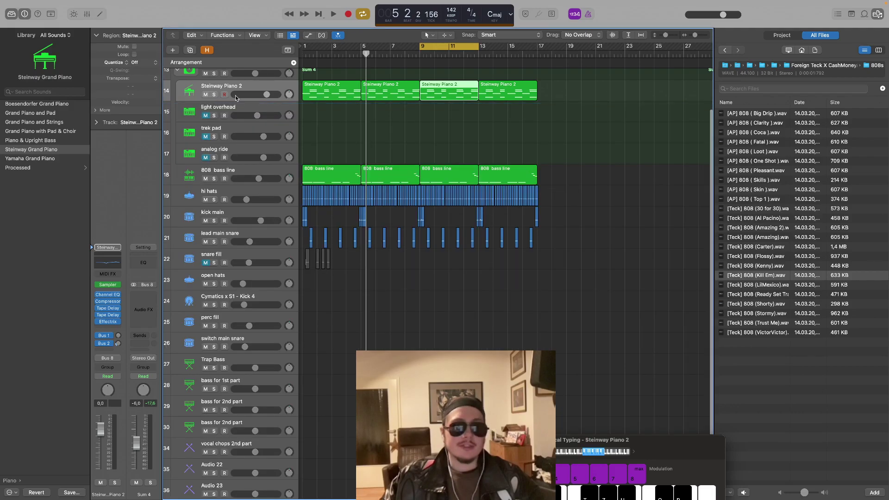
key(super+d)
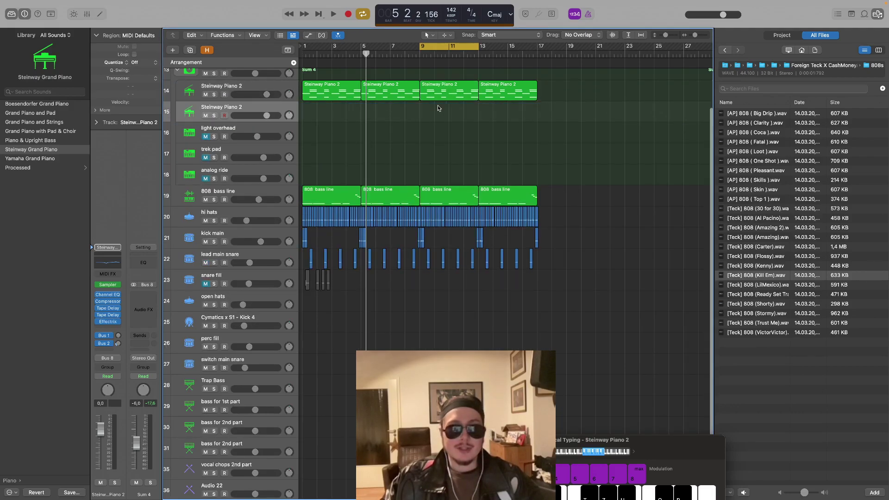
Review the Steinway Piano 2 notes for bars 9 to 13 in the Piano Roll while playing them with the beat
double_click(438, 98)
scroll(471, 159, down, 2)
scroll(471, 159, up, 1)
drag(669, 126, 667, 126)
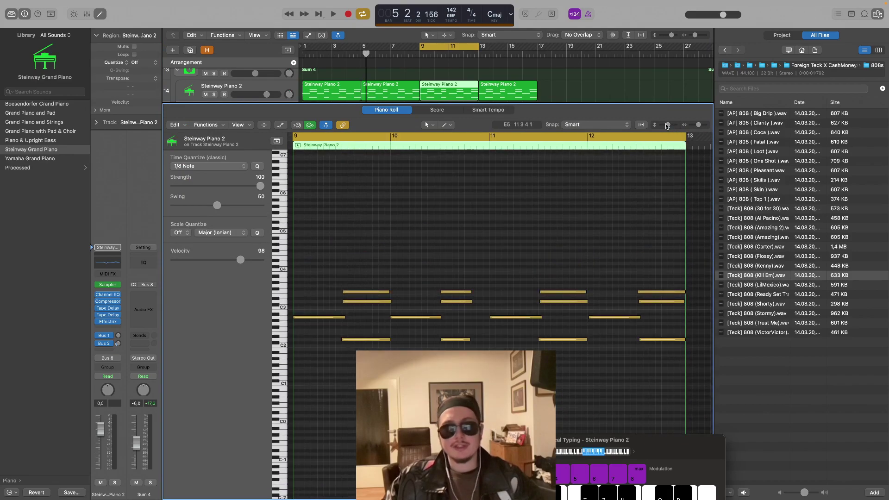
key(space)
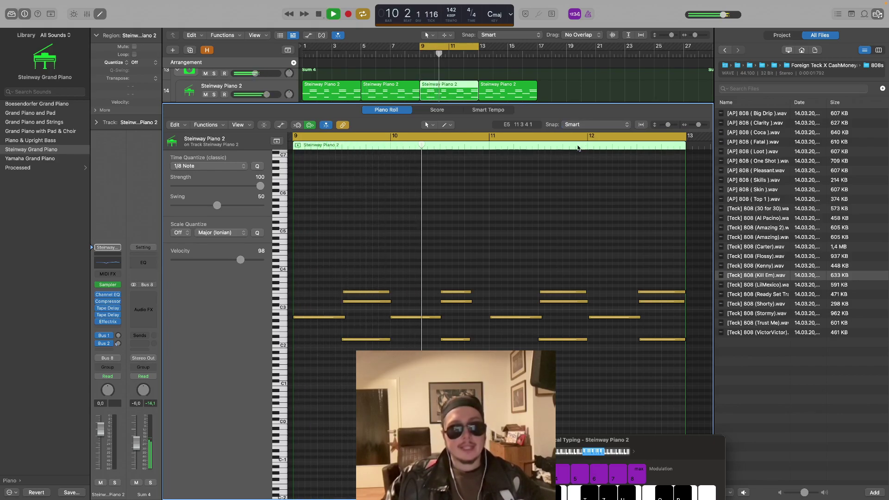
key(space)
key(e)
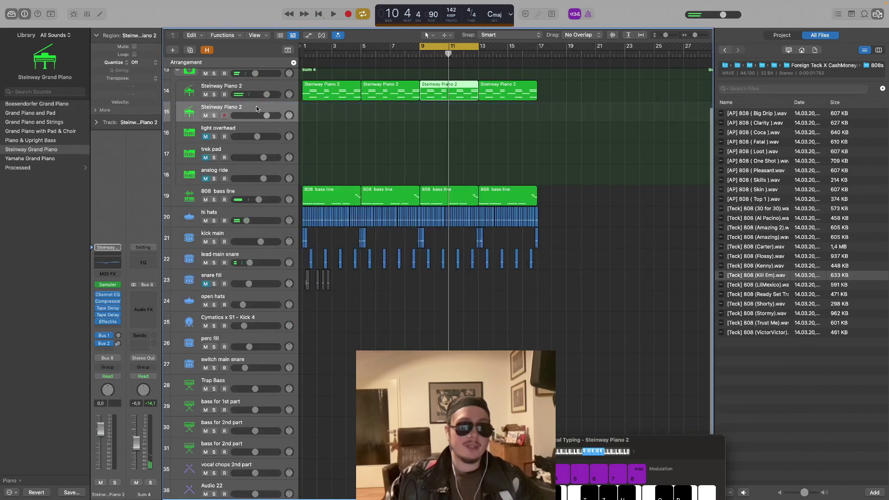
Audition low piano notes over the loop on the second Steinway Piano 2 track and examine the first piano track's notes at bar 9
click(258, 108)
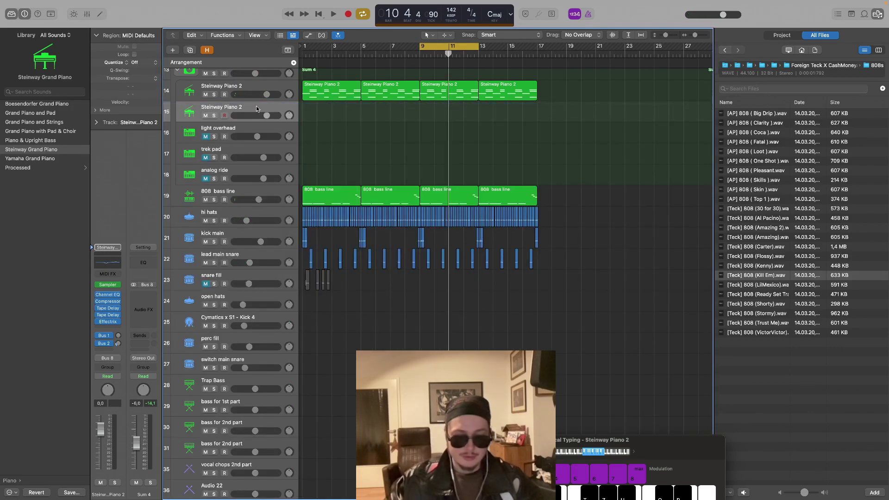
key(j)
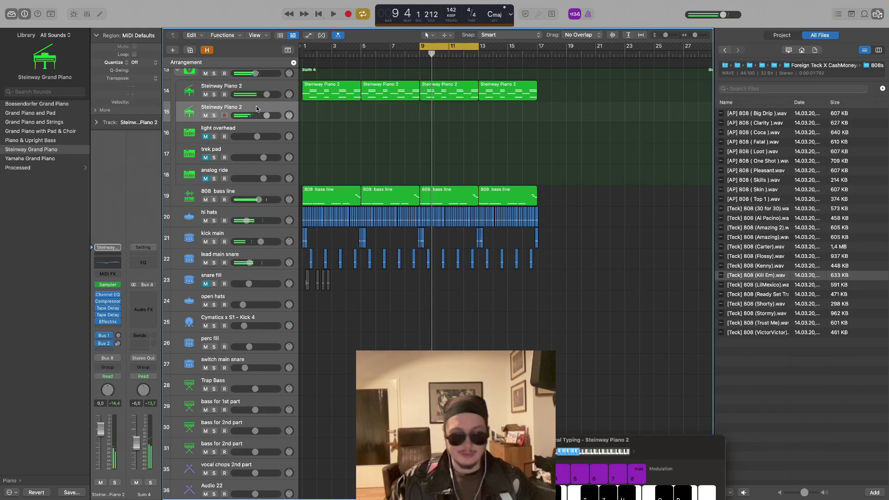
key(space)
key(space)
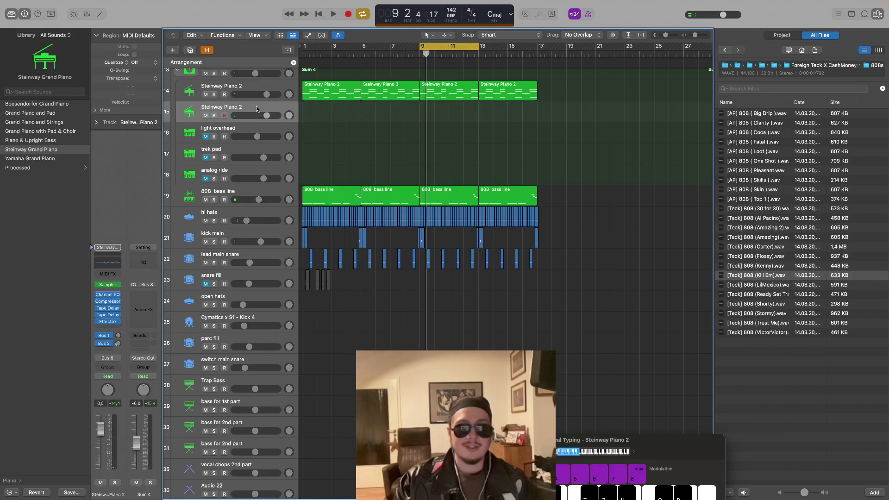
double_click(456, 95)
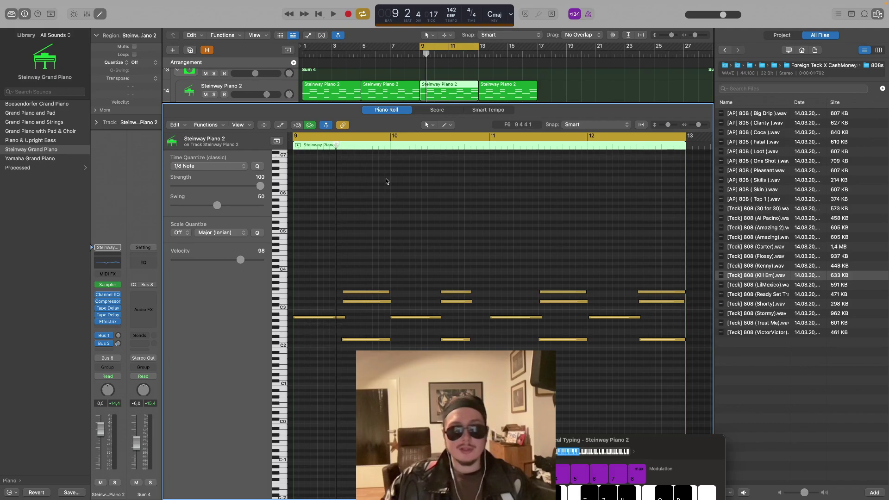
key(p)
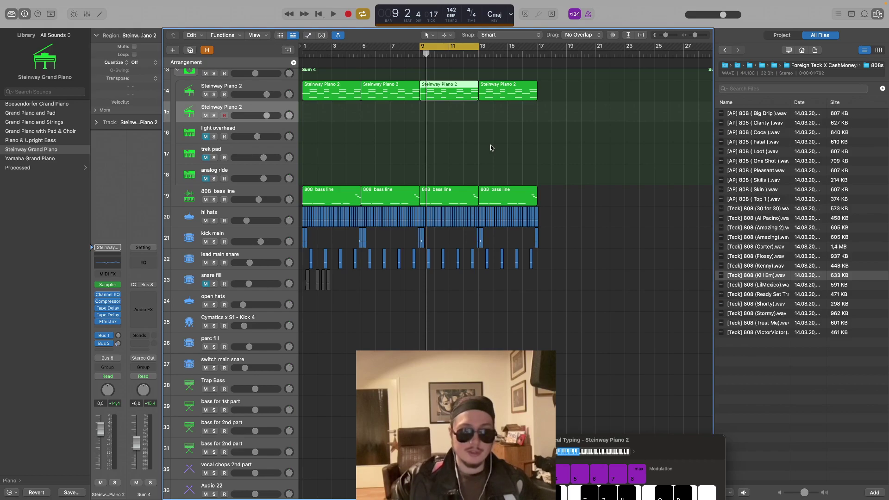
Record a sustained low piano note from bar 9 on the second Steinway Piano 2 track
key(space)
key(r)
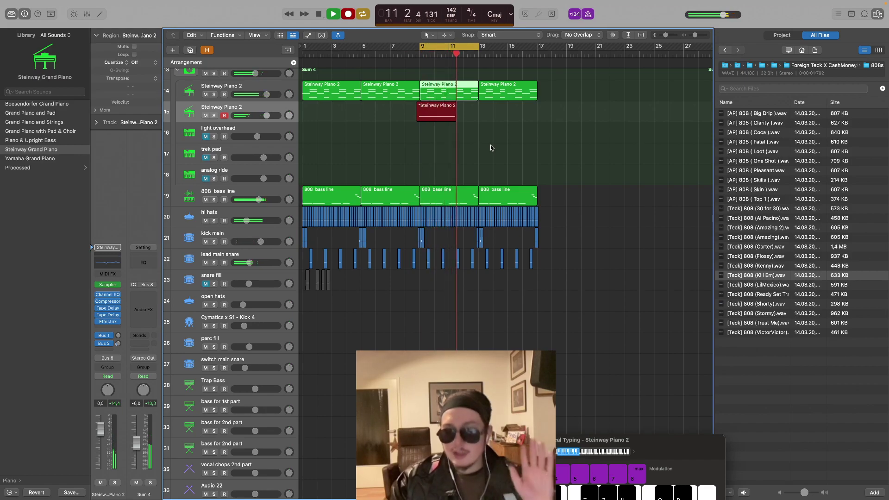
key(space)
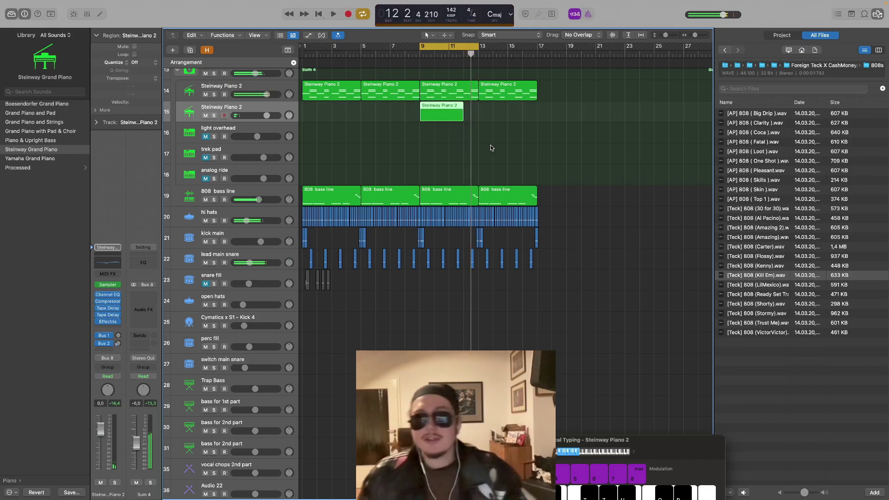
Align the recorded low note's start with bar 9 and extend its region to bar 13
double_click(448, 111)
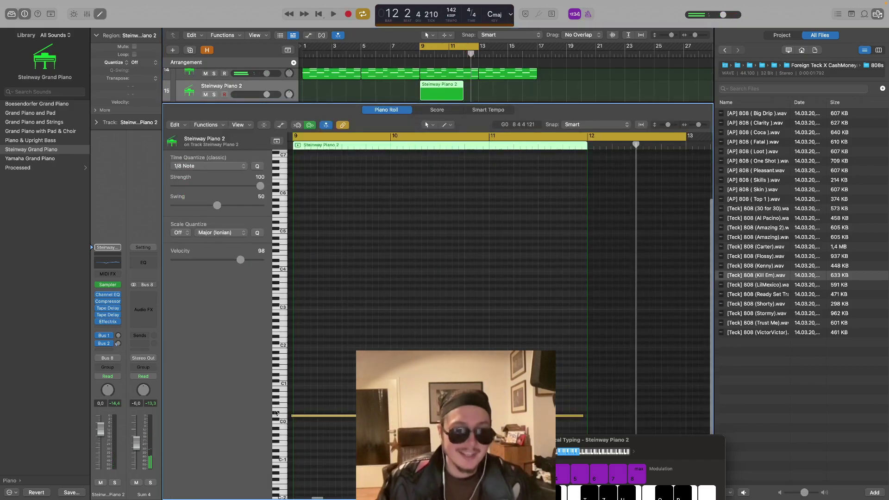
drag(292, 416, 294, 416)
click(323, 401)
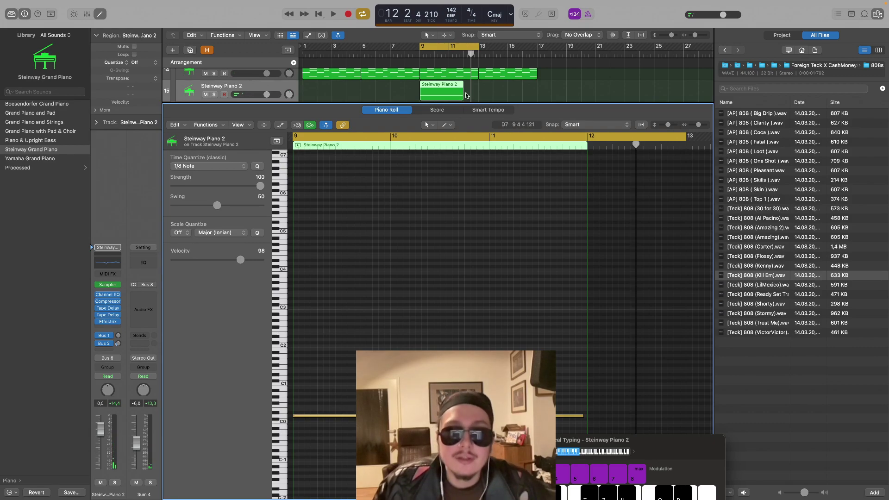
drag(462, 93, 478, 93)
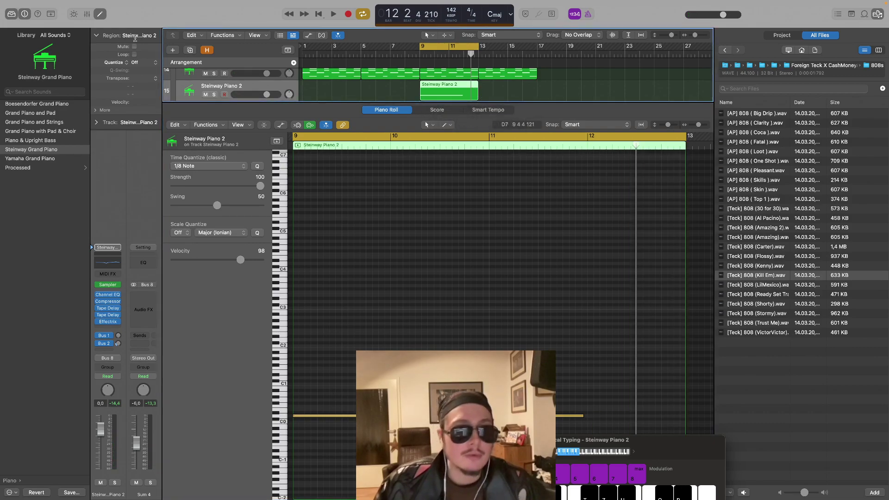
click(100, 14)
scroll(338, 127, up, 3)
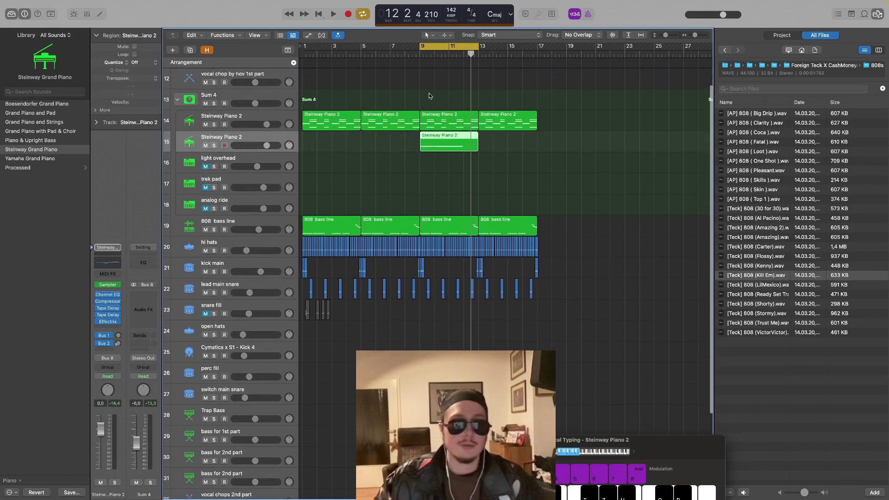
Extend the cycle range to bar 17 and try a copy of the low piano region at bar 13, deleting it again
key(space)
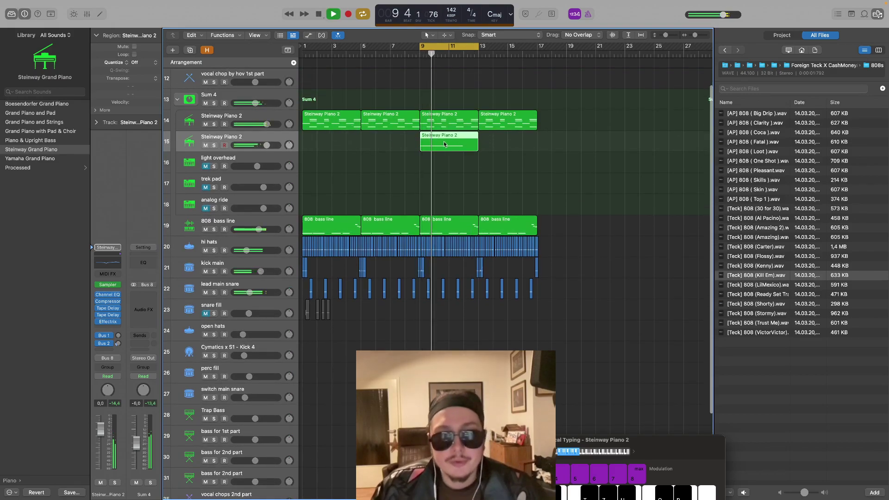
drag(447, 144, 499, 140)
drag(667, 36, 665, 36)
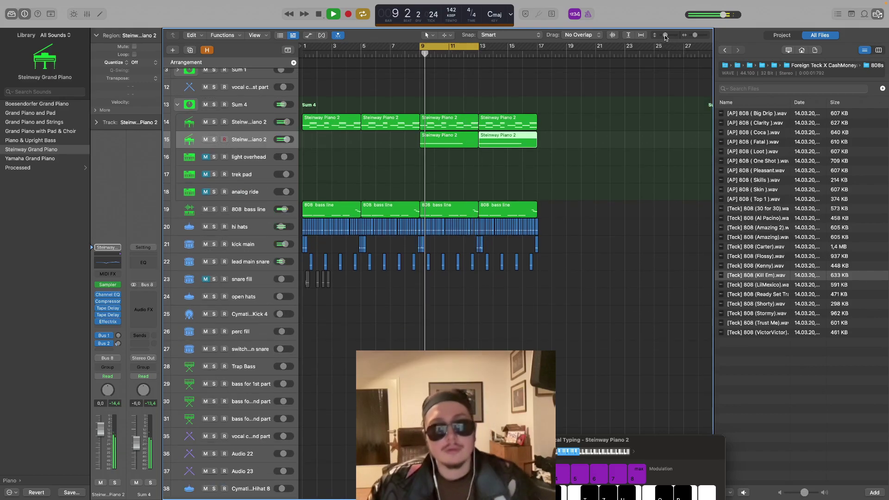
drag(478, 46, 540, 48)
key(Delete)
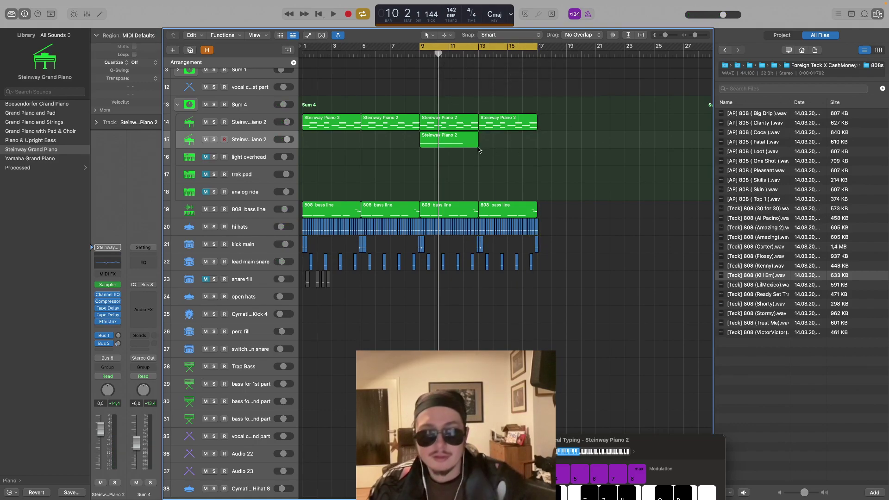
Lengthen the low piano region starting at bar 9 to 8 bars so it ends at bar 17
click(476, 144)
drag(476, 143, 538, 143)
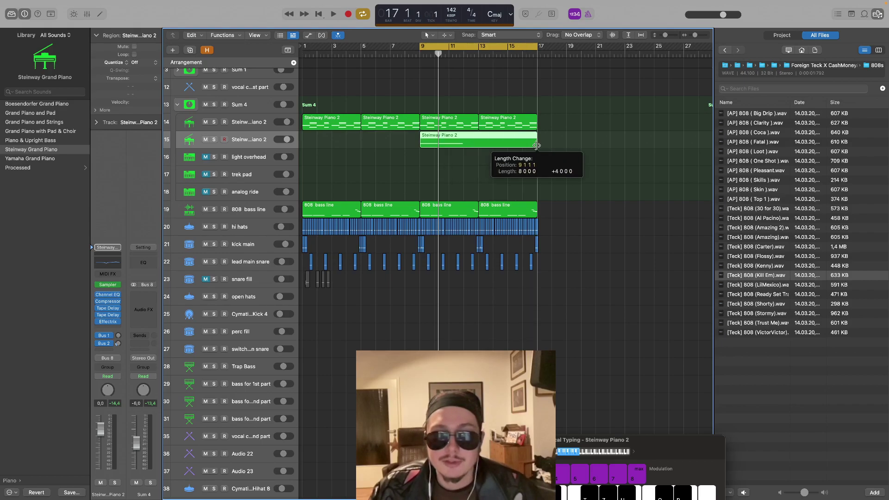
click(550, 145)
Play the cycle from bar 9 to bar 17 to hear the low piano note with the rest of the beat
key(space)
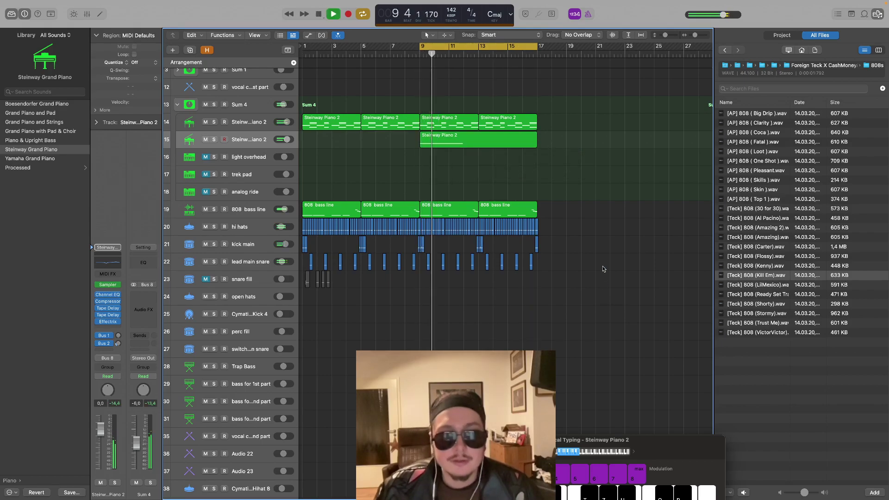
click(285, 142)
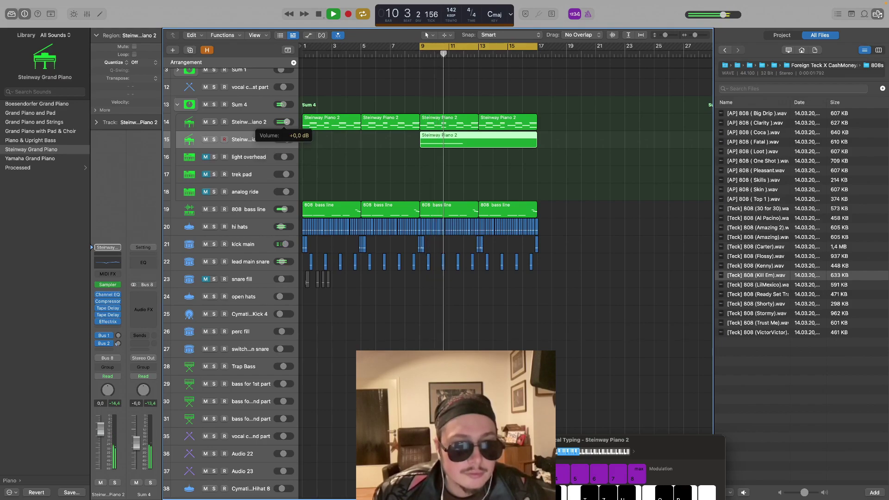
click(370, 154)
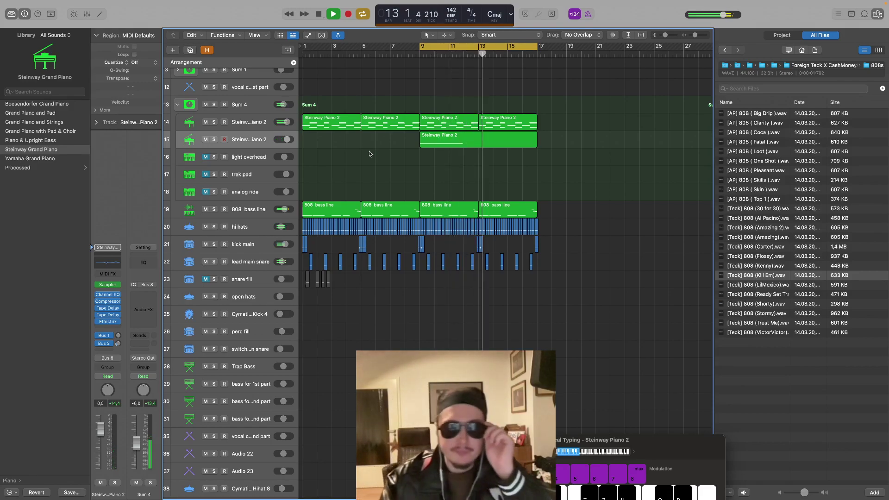
drag(697, 35, 694, 36)
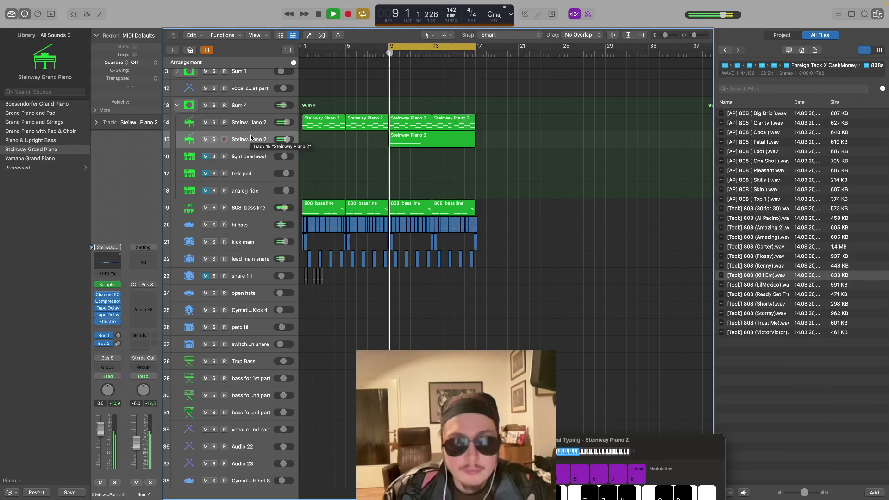
key(space)
Copy all regions of bars 9 to 17 to bar 17 and move the cycle range to bars 17 to 25
scroll(363, 146, left, 5)
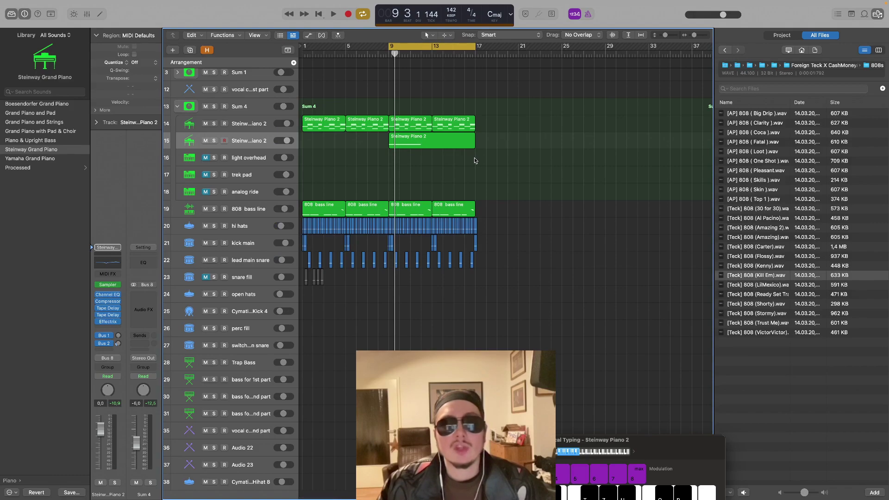
drag(500, 270, 485, 129)
drag(408, 48, 495, 49)
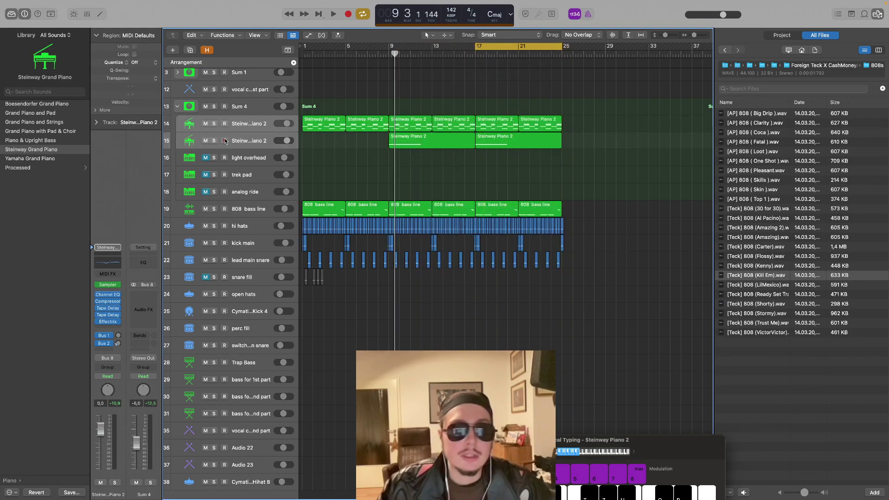
click(244, 121)
key(space)
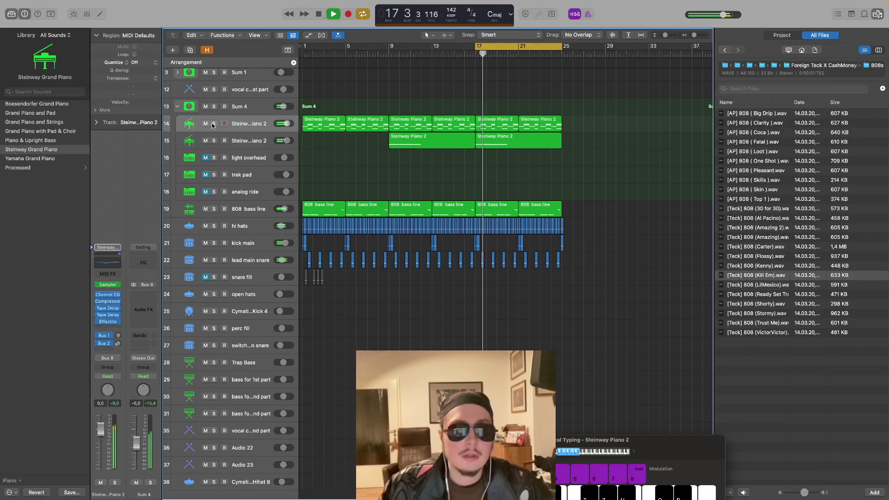
Delete the hi hat, kick and lead snare hits from bar 17 until about a third into bar 18
key(space)
drag(694, 35, 700, 36)
key(space)
drag(494, 231, 366, 283)
key(Delete)
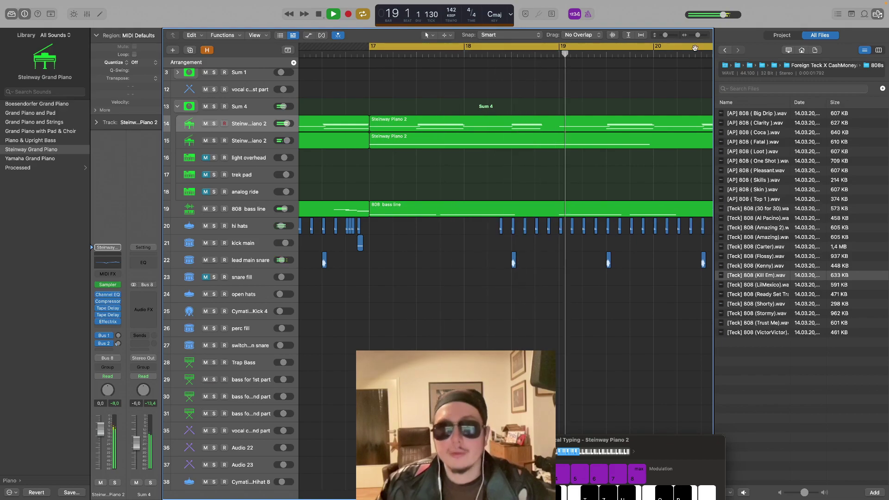
drag(698, 35, 693, 36)
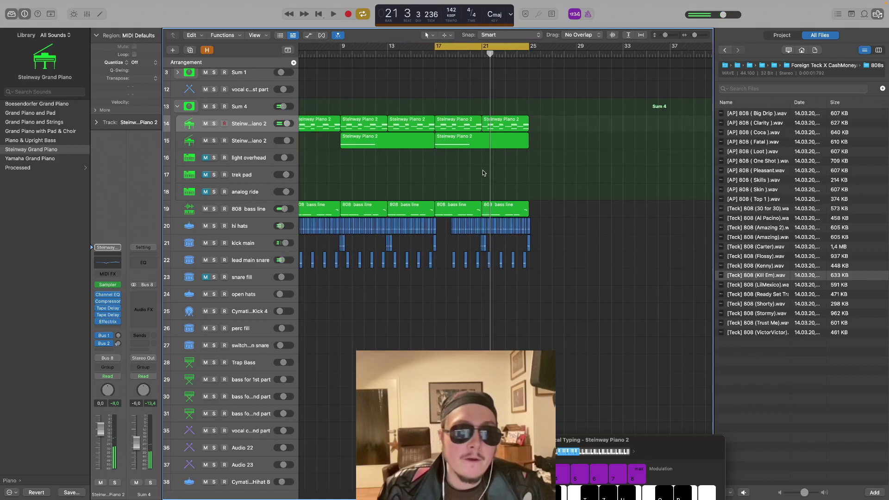
Open the piano and 808 bass line regions of bars 17 to 25 together in the Piano Roll with all their notes selected
drag(665, 37, 666, 37)
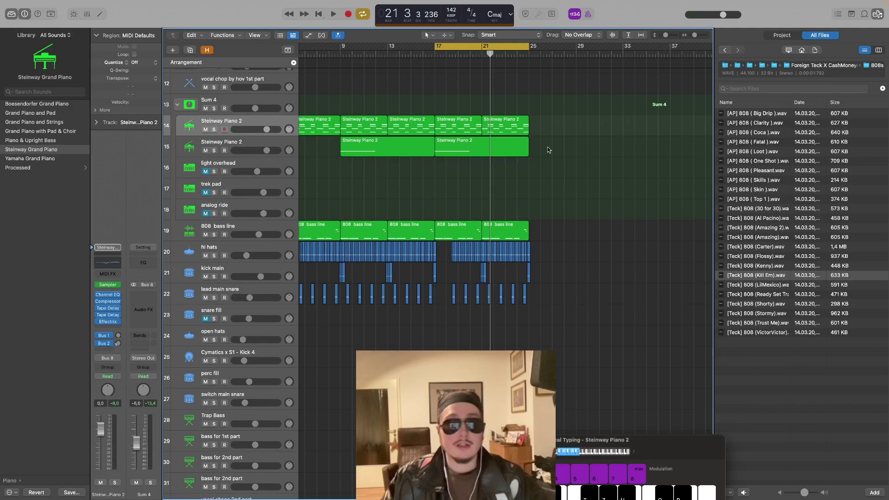
drag(559, 229, 449, 131)
double_click(450, 131)
scroll(419, 206, left, 5)
key(super+a)
scroll(419, 206, left, 6)
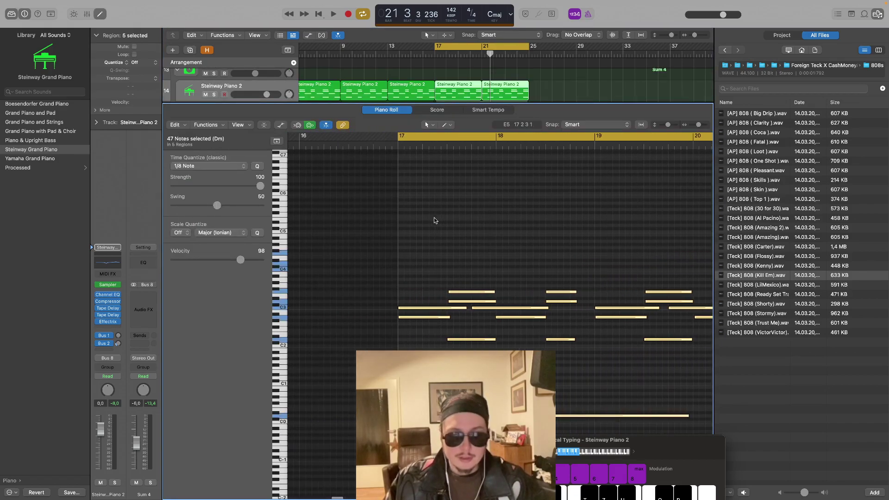
drag(504, 454, 733, 495)
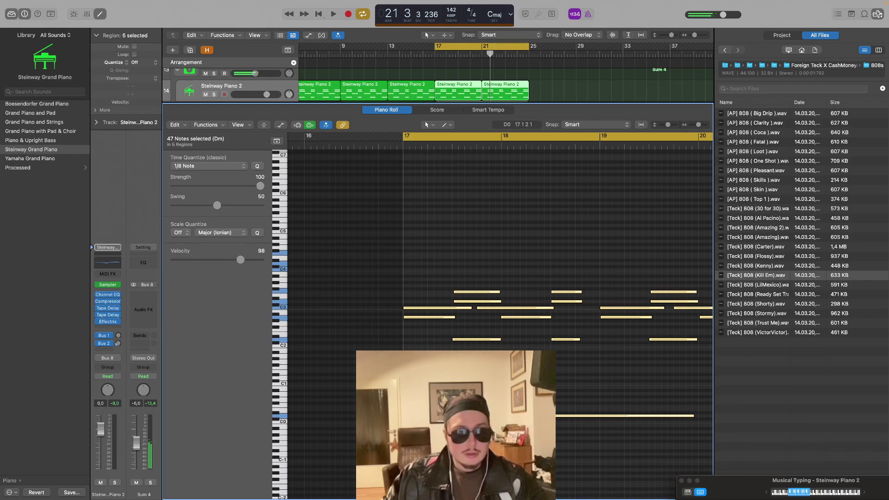
Try transposing the selected piano and bass notes down five semitones and play the result
key(alt+Down)
key(alt+Down)
key(alt+Down)
key(alt+Down)
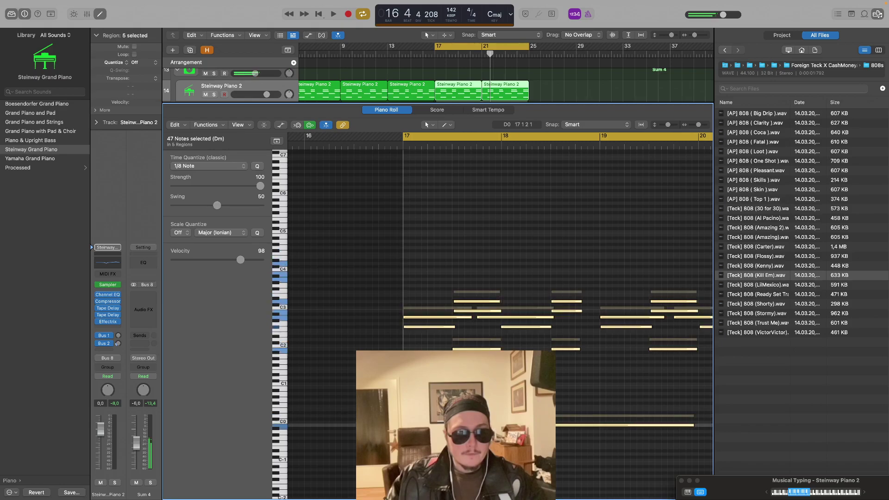
key(alt+Down)
key(space)
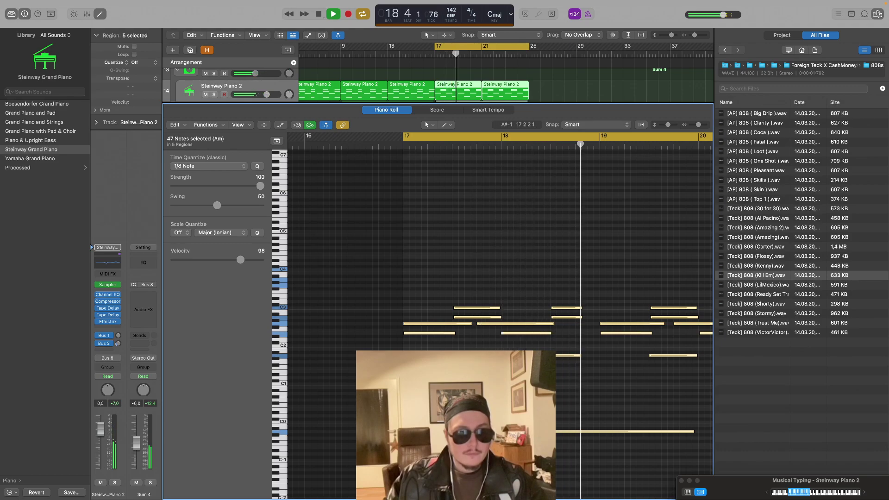
key(space)
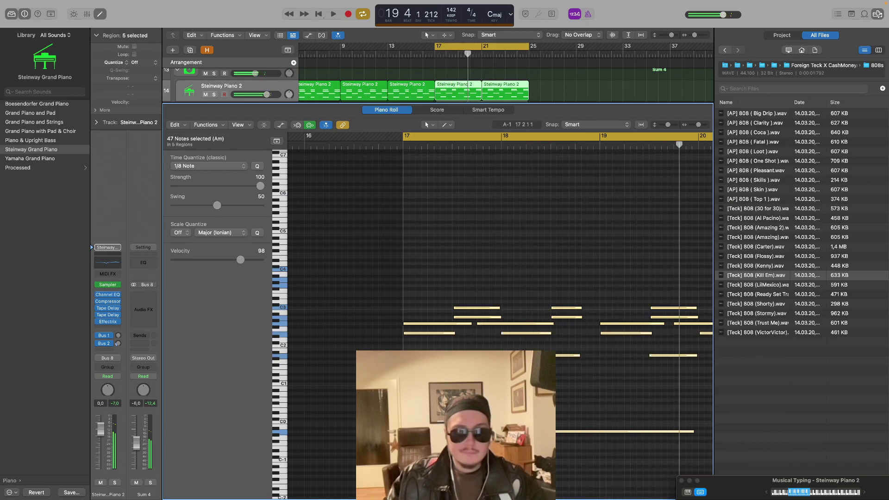
Transpose the selected notes to one octave above their original pitch, play them back and close the note editor
drag(432, 431, 432, 422)
key(alt+Up)
key(alt+Up)
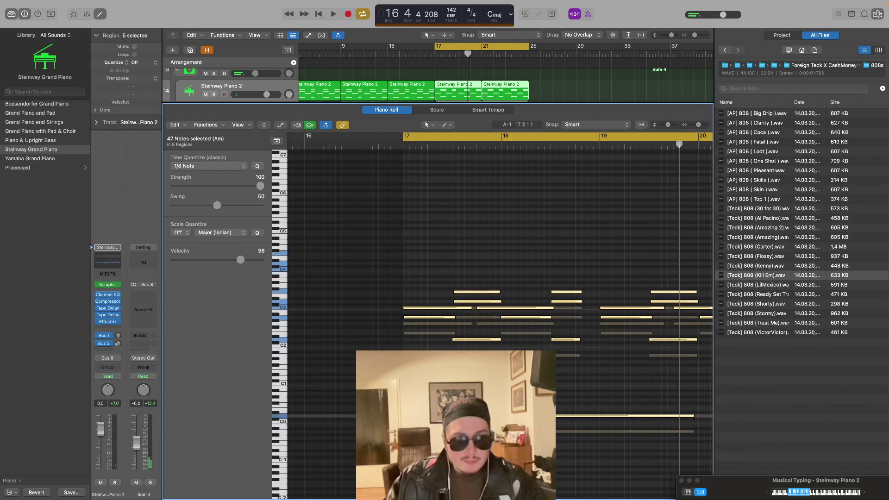
key(alt+shift+Up)
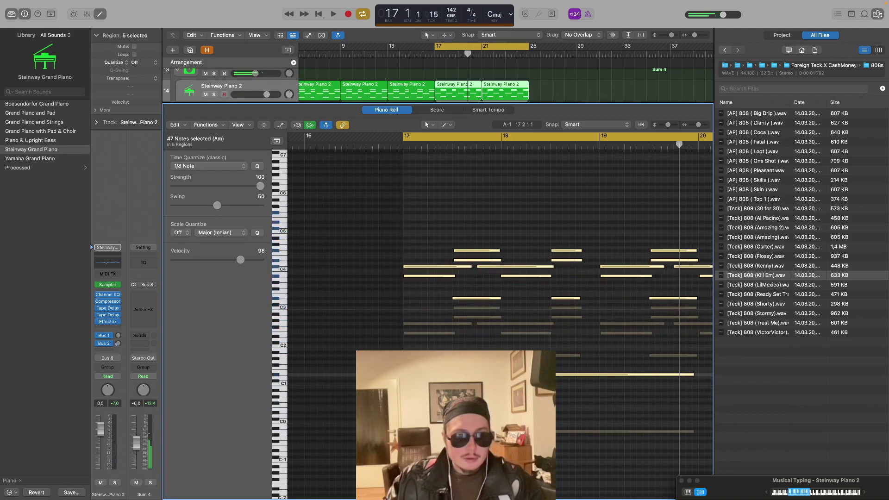
key(alt+Down)
key(space)
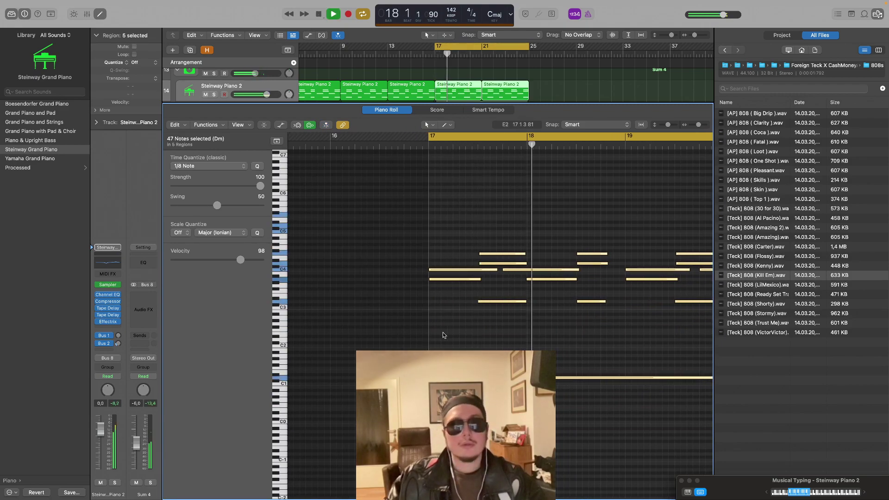
click(101, 15)
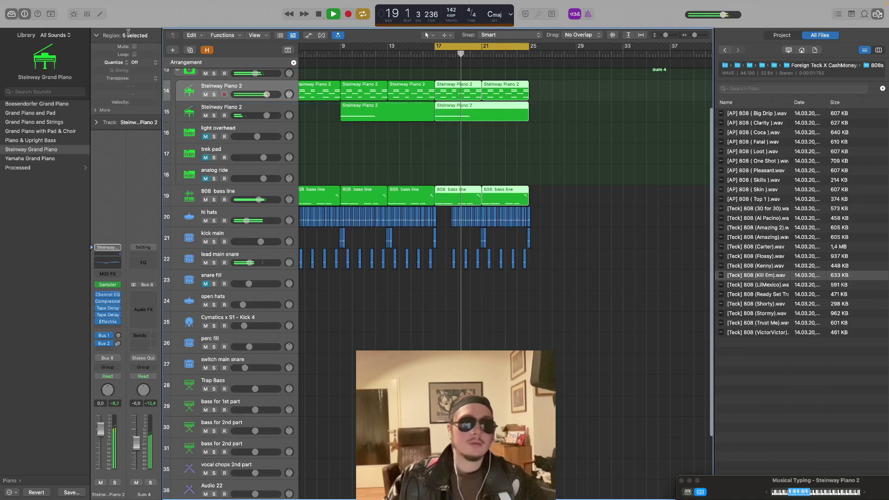
click(457, 158)
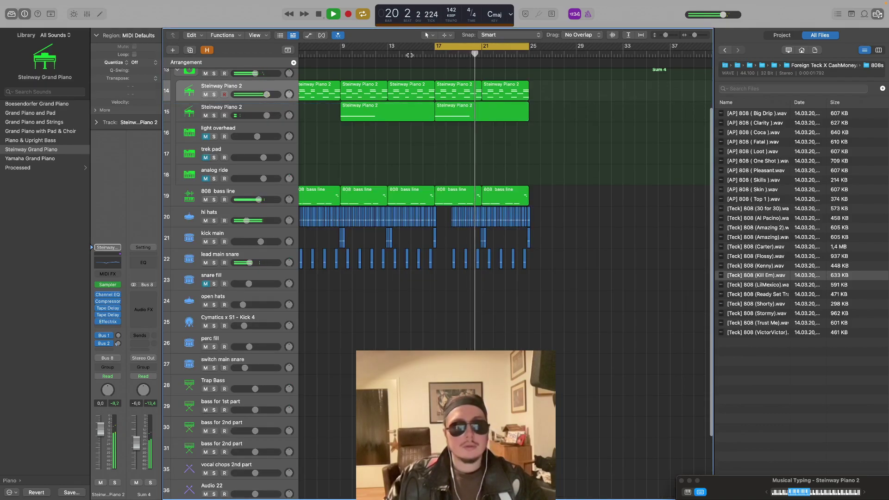
Transpose the 808 bass line notes in bars 17 to 25 down one octave, play them back and close the note editor
drag(466, 172, 468, 195)
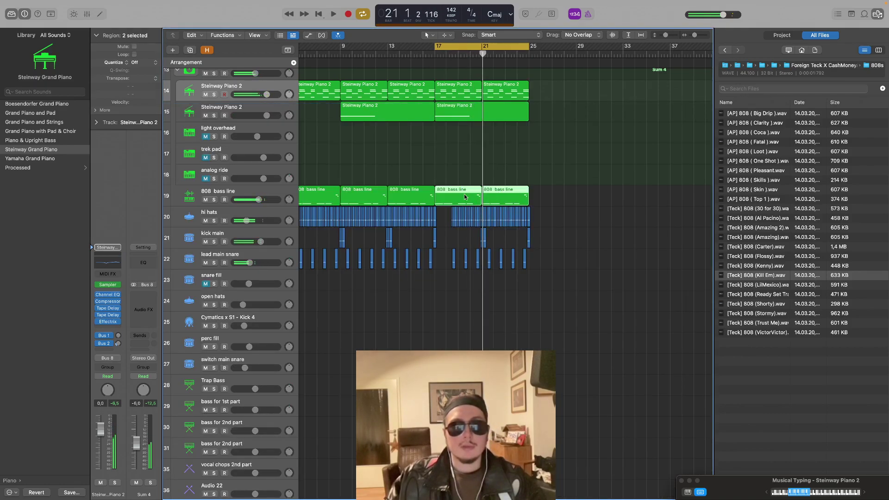
double_click(459, 197)
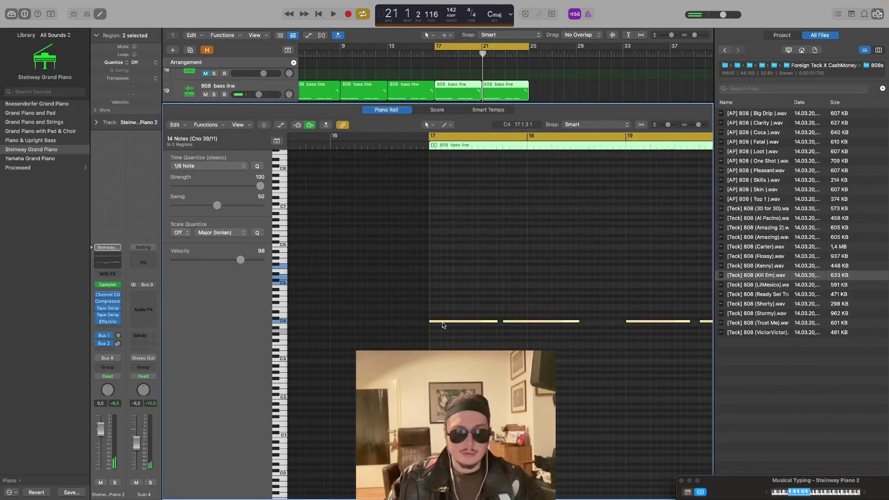
drag(443, 323, 443, 360)
key(space)
click(412, 52)
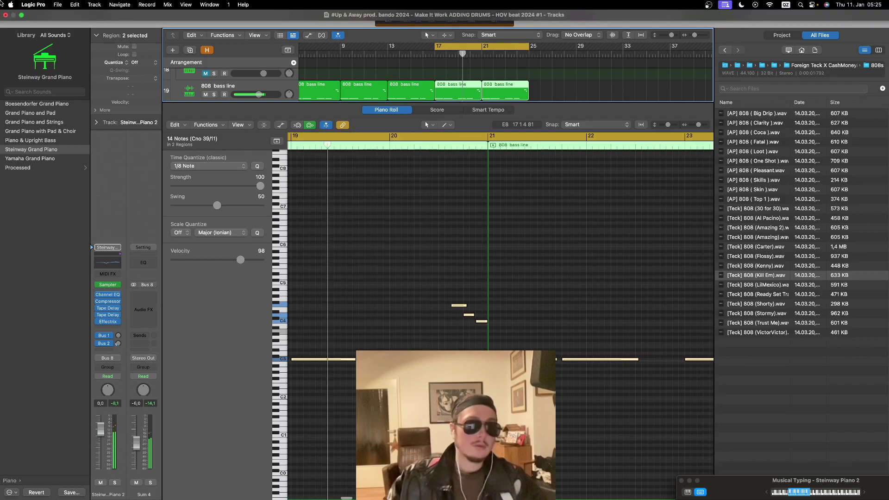
click(99, 15)
click(576, 157)
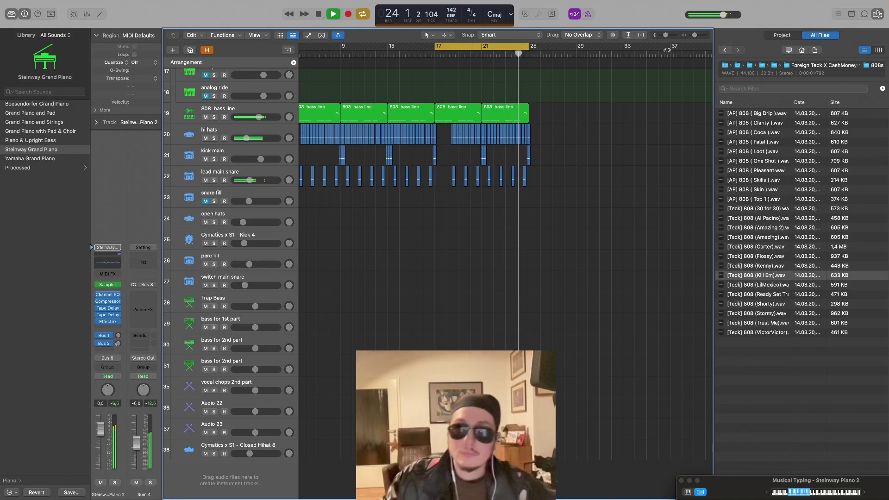
Reduce the track height and extend the cycle range back to bar 9 so it covers bars 9 to 25
drag(666, 36, 665, 37)
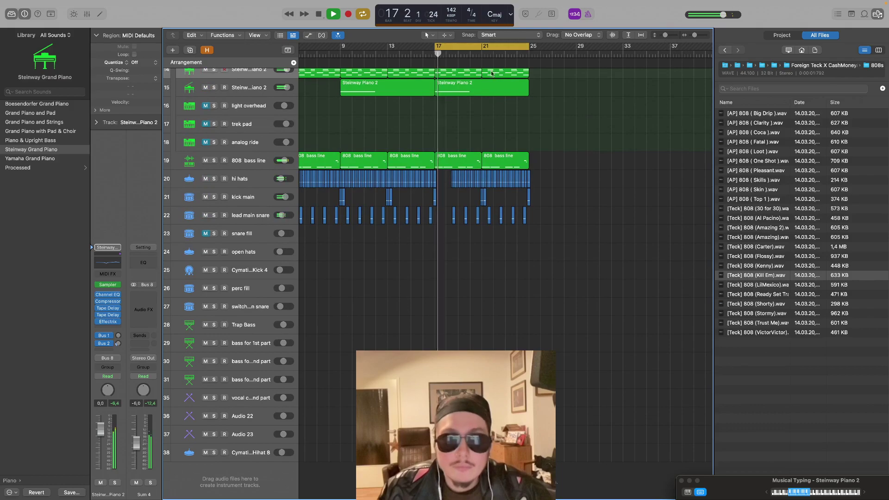
scroll(252, 139, up, 4)
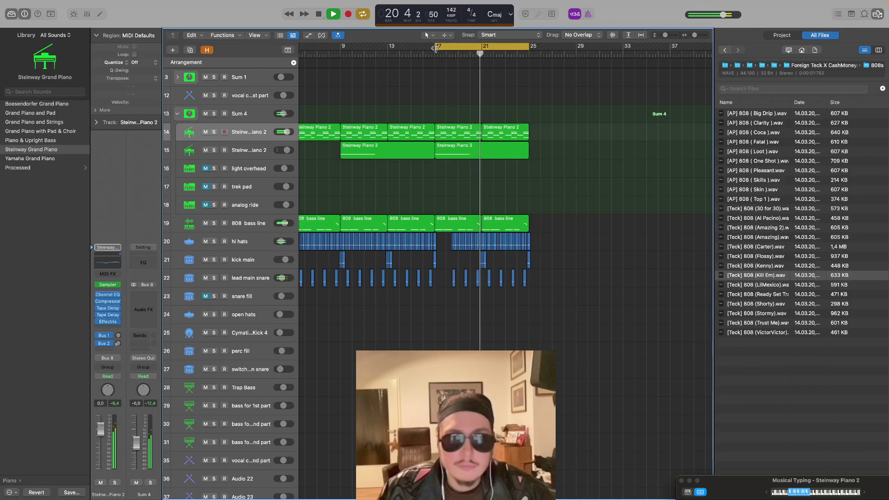
drag(434, 47, 342, 48)
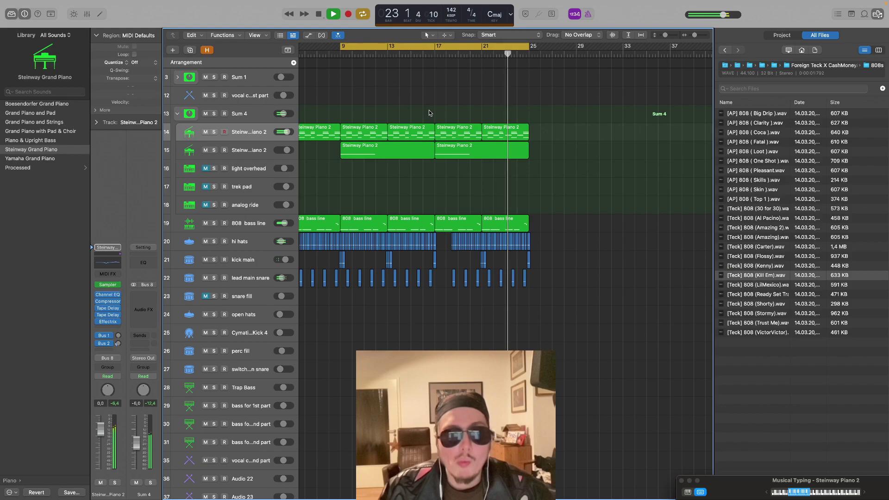
drag(420, 111, 429, 197)
drag(419, 226, 398, 322)
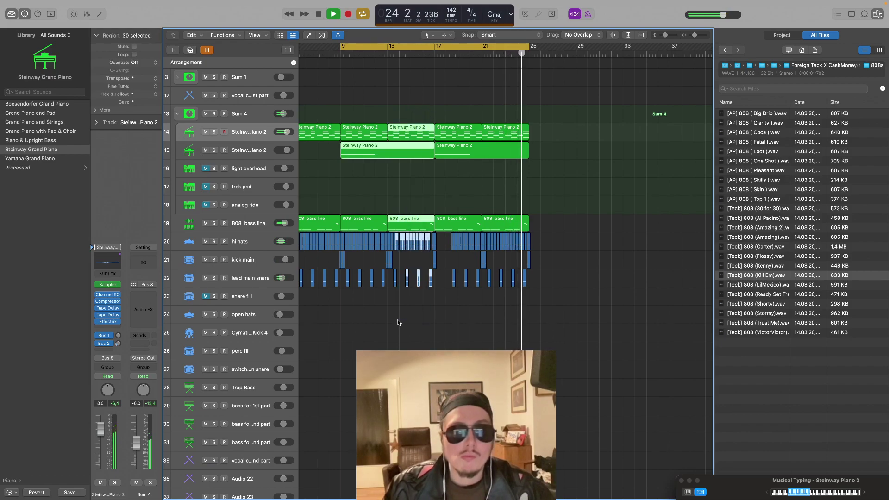
click(399, 321)
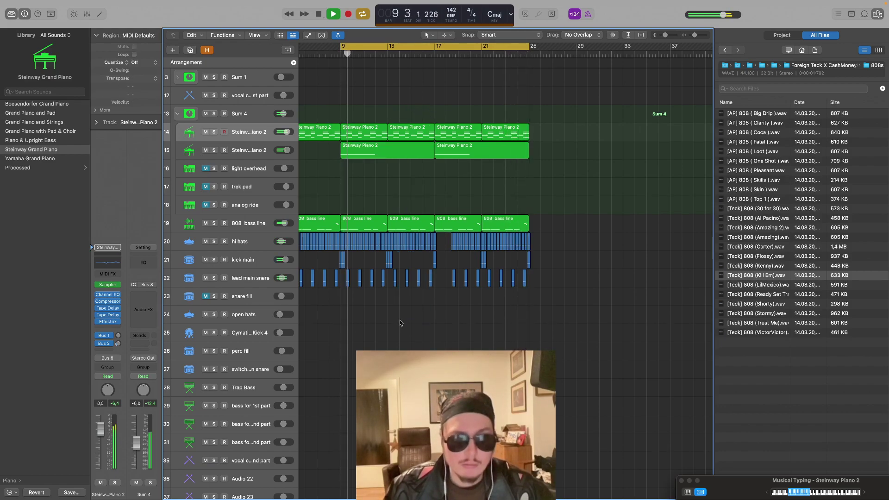
Save the project and hide the file browser
drag(695, 35, 693, 35)
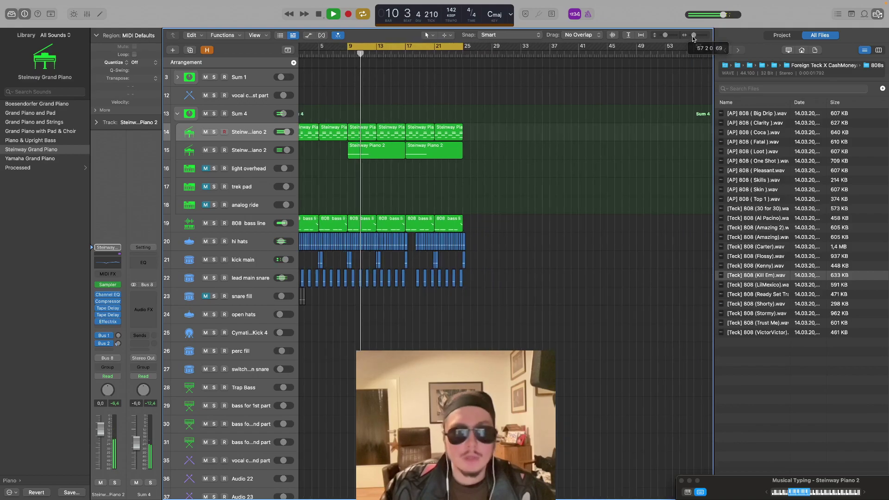
mouse_move(109, 2)
click(58, 5)
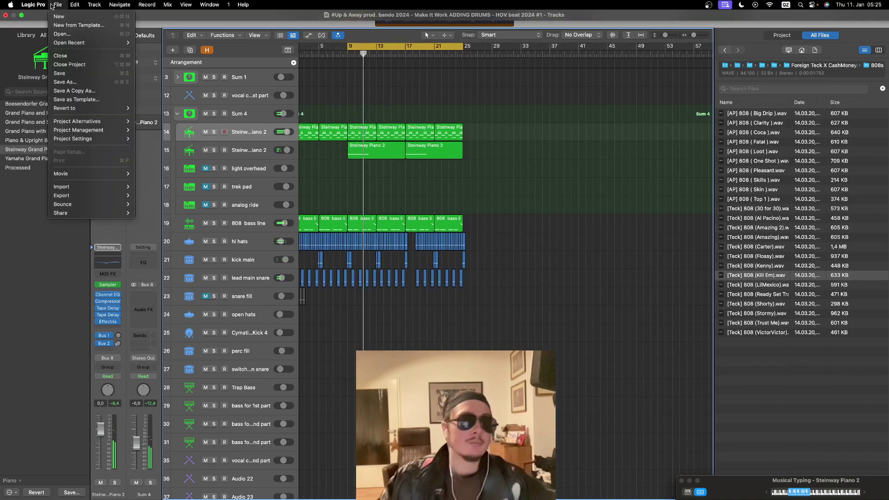
click(84, 75)
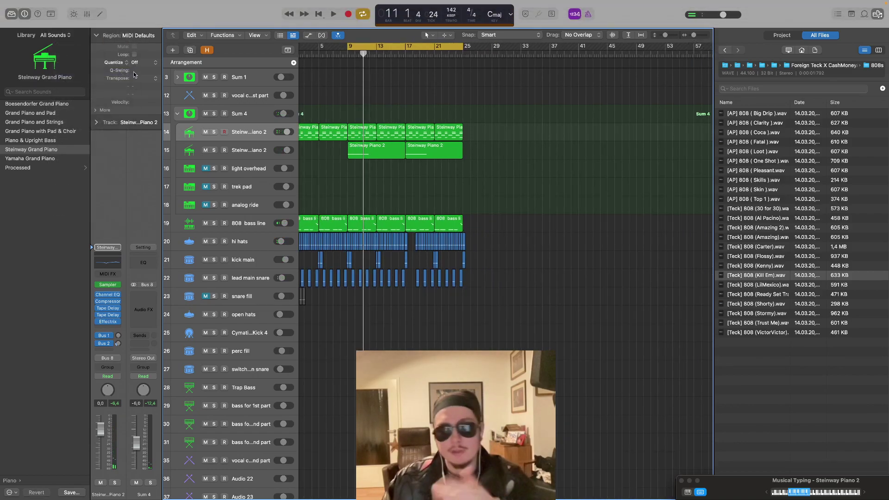
click(882, 17)
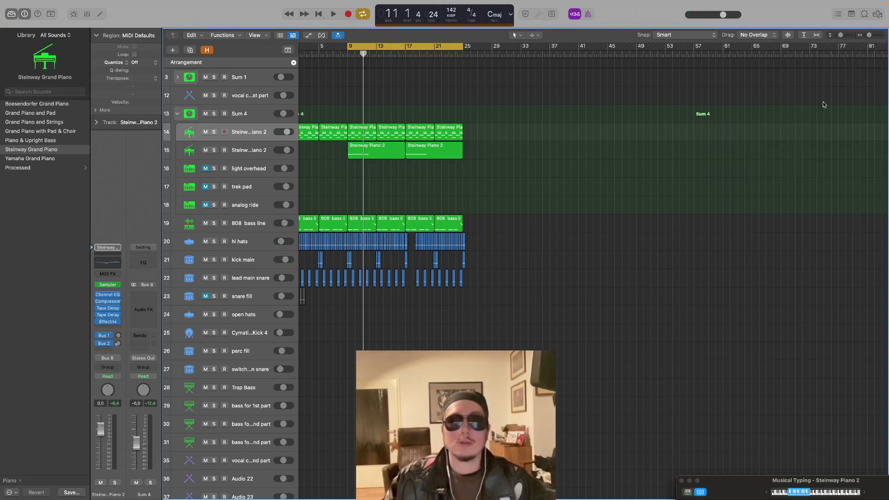
scroll(463, 153, down, 1)
key(space)
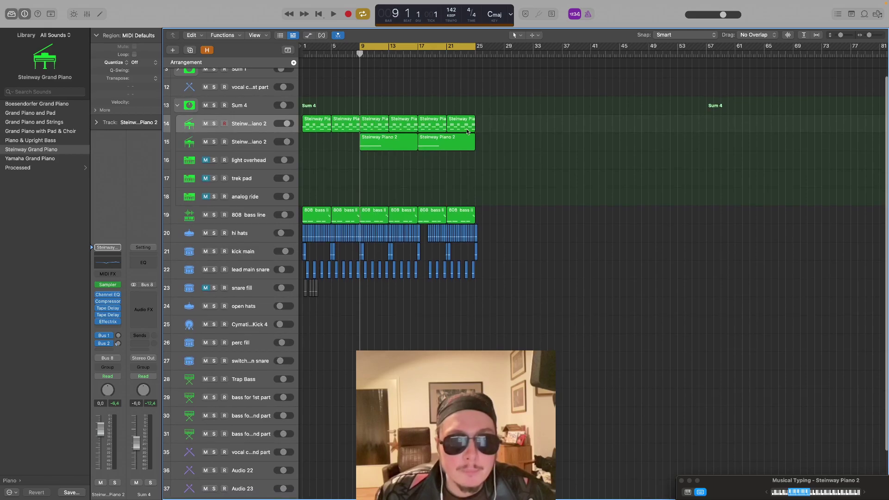
drag(576, 276, 362, 124)
scroll(721, 124, down, 1)
drag(874, 36, 869, 34)
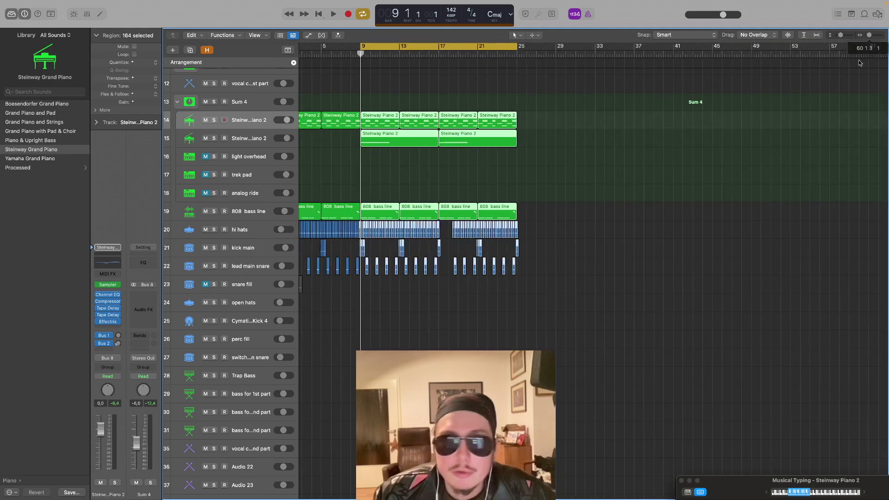
click(779, 171)
drag(528, 131, 364, 290)
drag(873, 36, 887, 37)
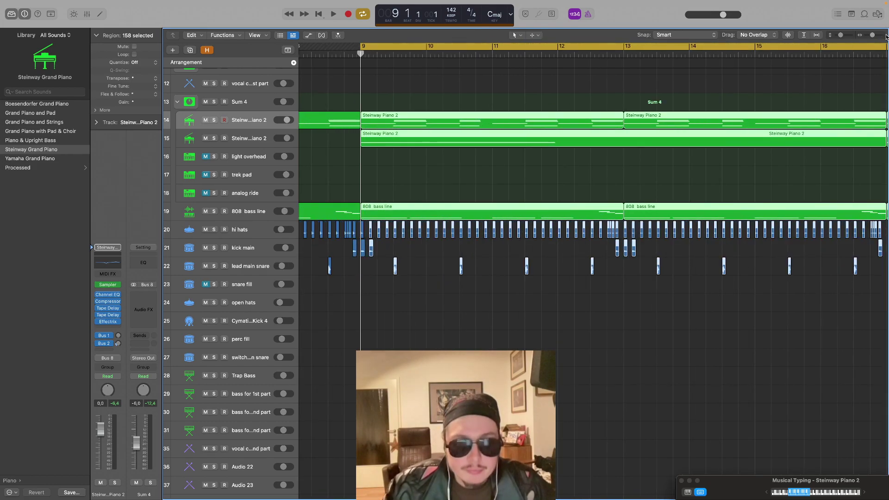
click(432, 290)
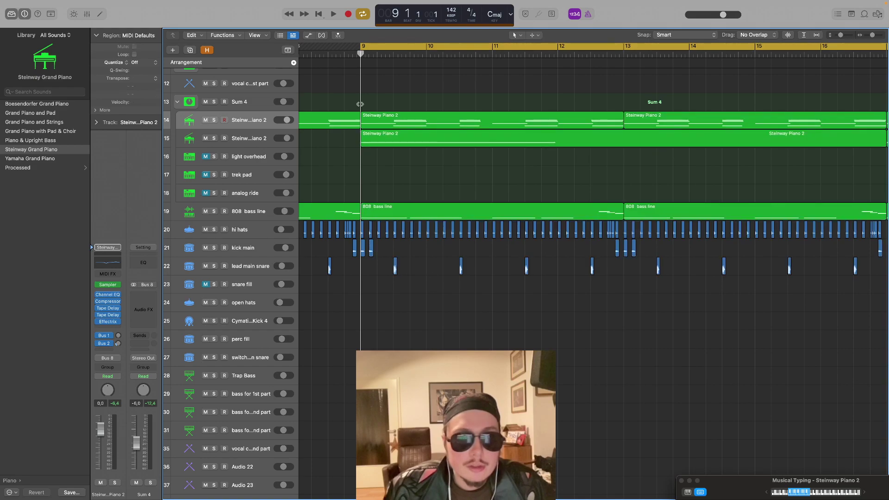
Copy all piano and 808 bass line regions and drum hits of bars 9 to 25 so the copy starts at bar 25
drag(362, 105, 888, 315)
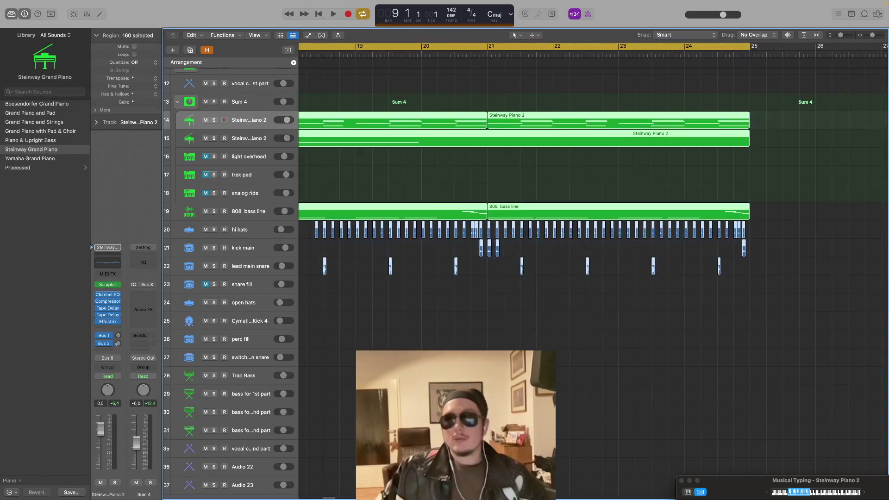
drag(875, 36, 872, 36)
scroll(627, 153, left, 8)
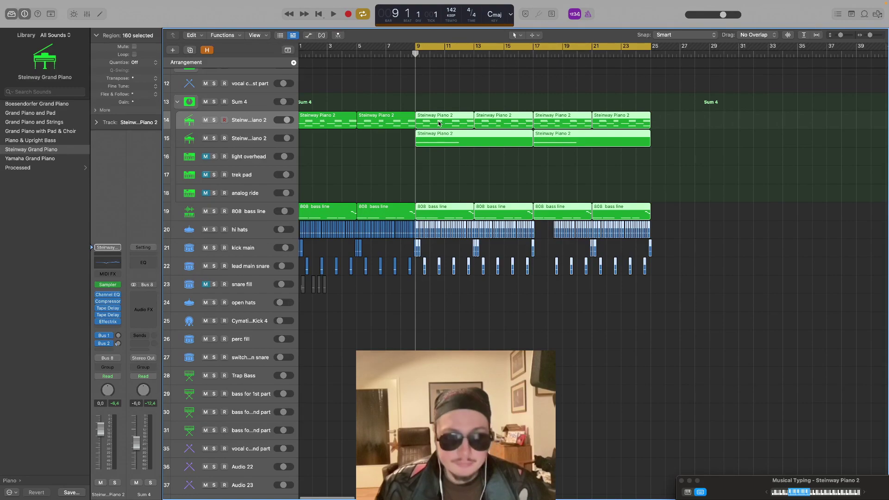
drag(440, 123, 671, 123)
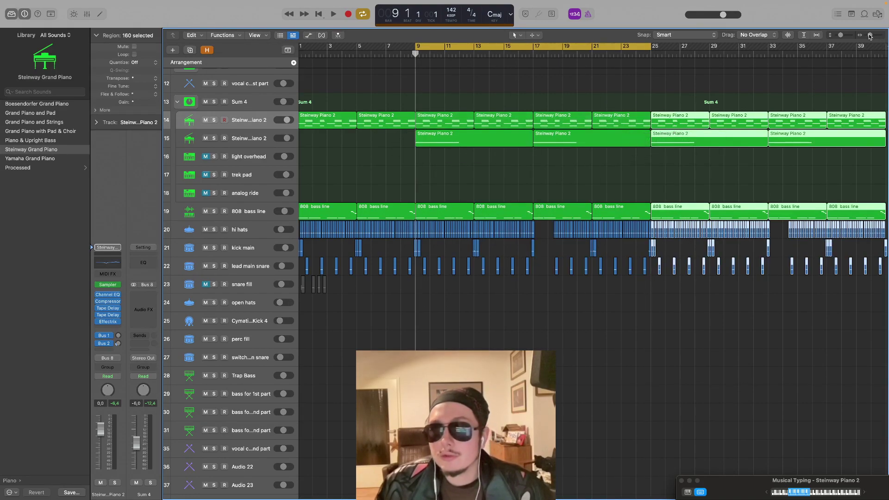
Set the cycle range to bars 25 to 41 and deselect the copied regions
drag(871, 37, 868, 37)
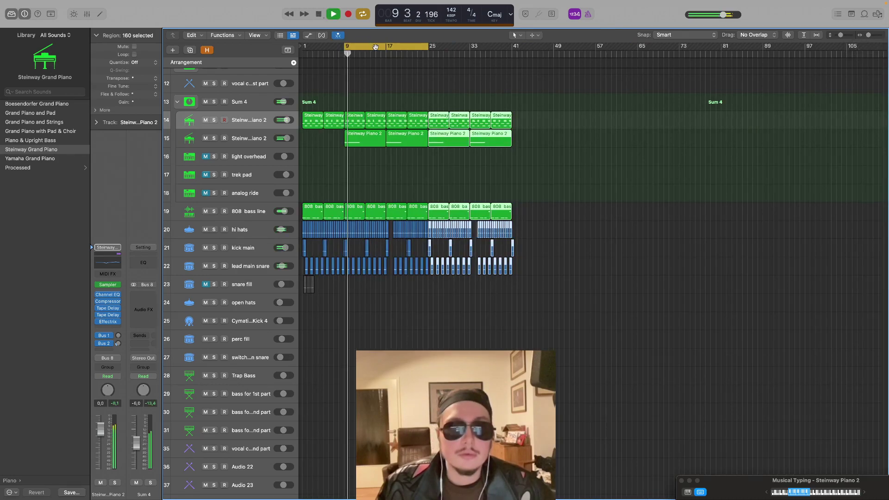
click(374, 47)
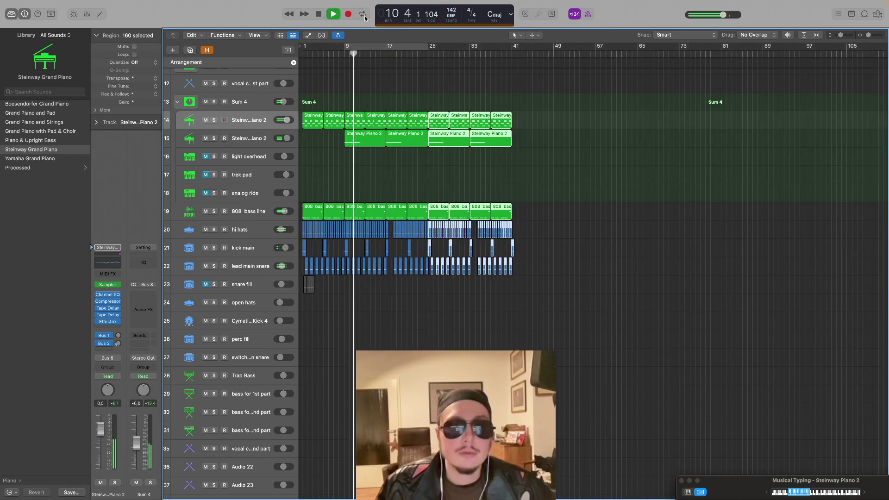
drag(389, 51, 473, 51)
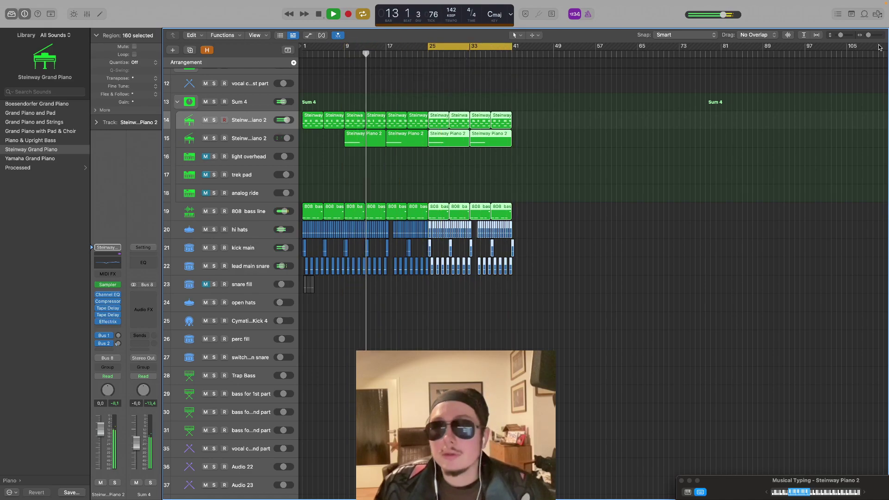
drag(871, 38, 867, 38)
click(676, 151)
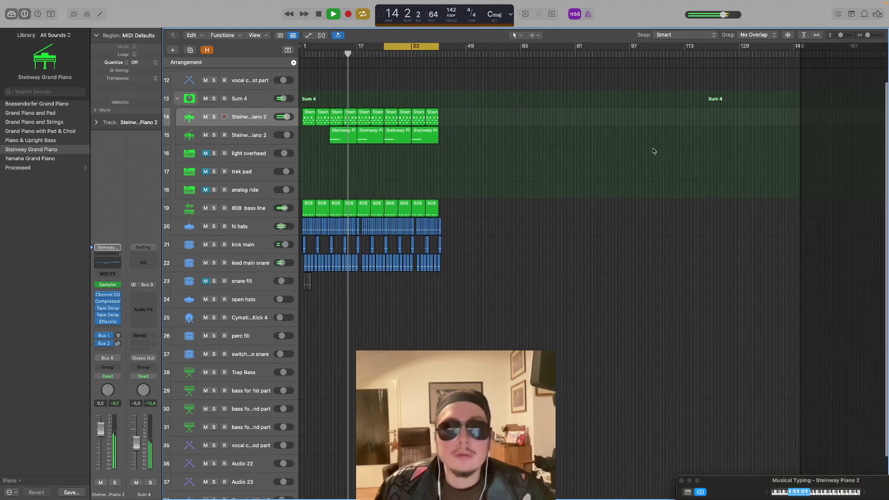
Duplicate both Steinway Piano 2 tracks without their regions and place the new tracks below the originals
click(247, 120)
key(super+d)
drag(257, 135, 257, 163)
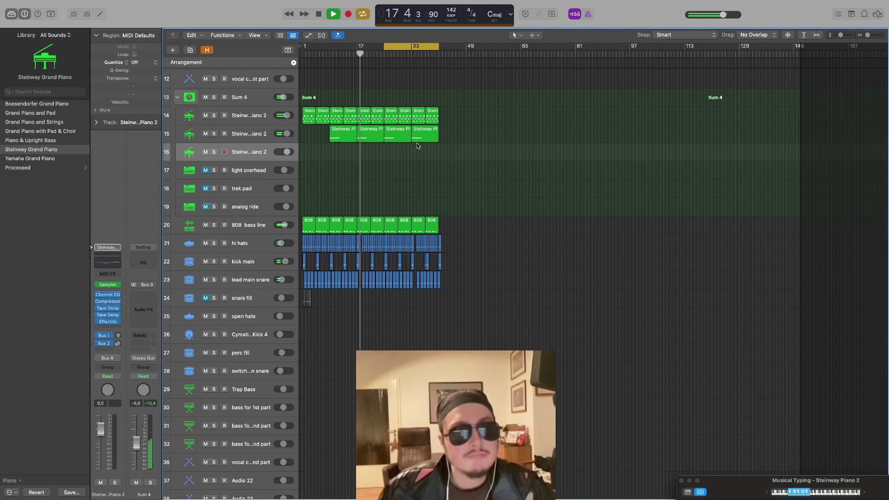
click(246, 133)
key(super+d)
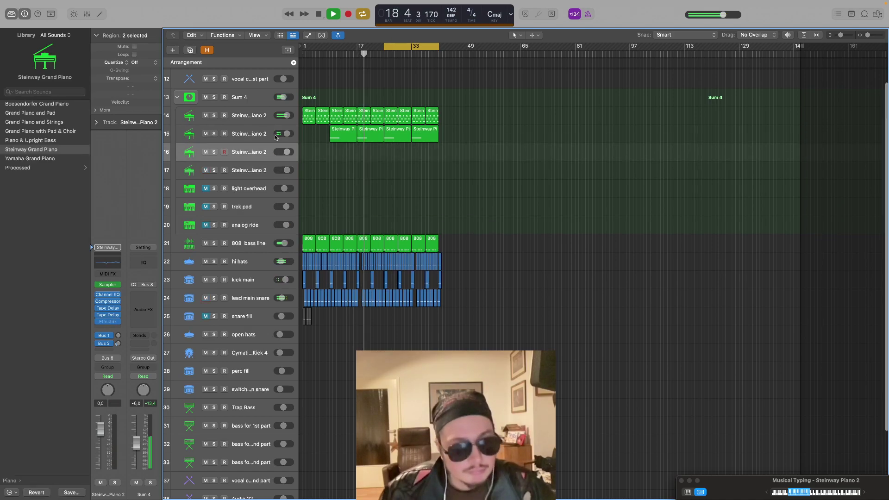
Move the two low-note piano regions of bars 25 to 41 onto the lowest Steinway Piano 2 track and mute that track
drag(441, 151, 397, 155)
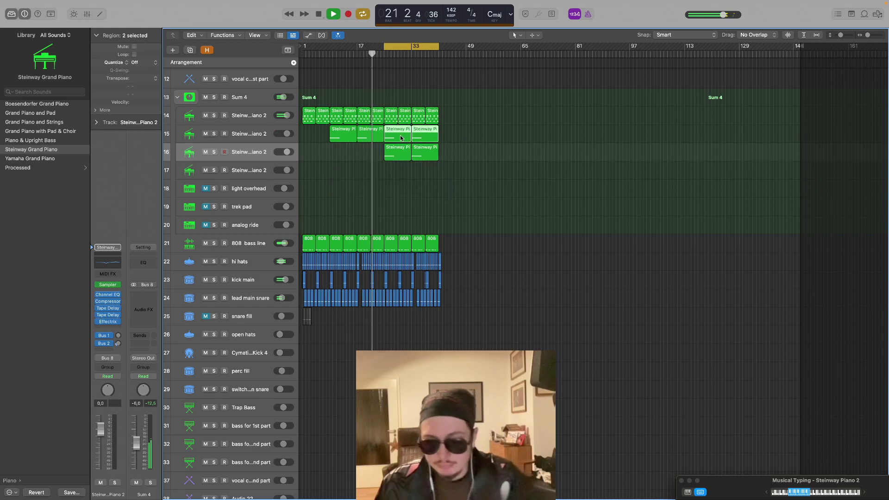
key(Delete)
drag(471, 153, 393, 170)
click(205, 170)
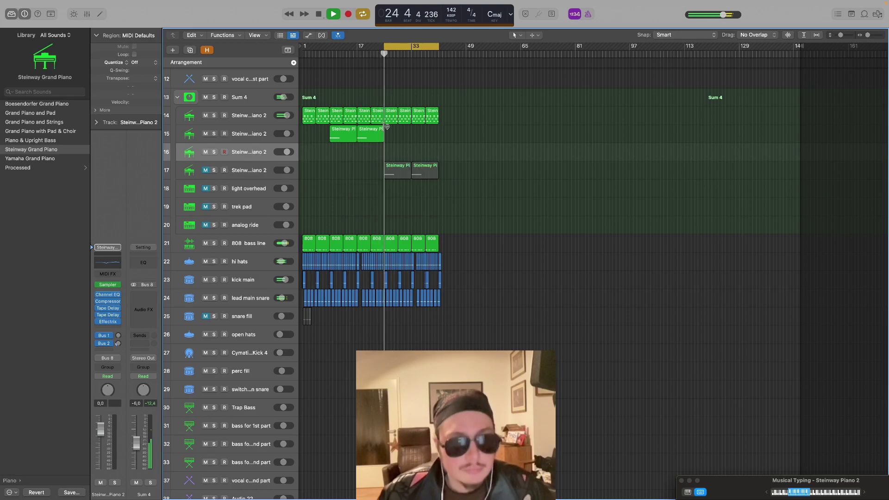
Enlarge the tracks and open the first Steinway Piano 2 track's region at bar 25 in the Piano Roll during playback
click(846, 35)
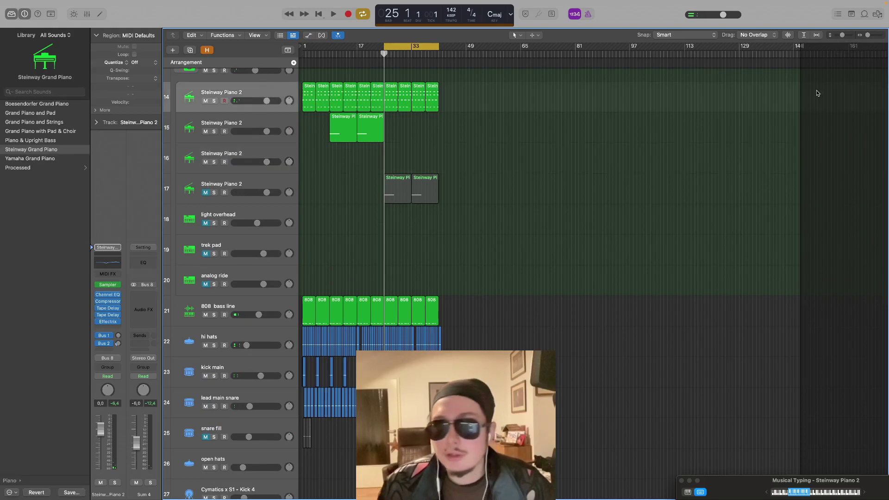
click(850, 33)
drag(868, 35, 869, 37)
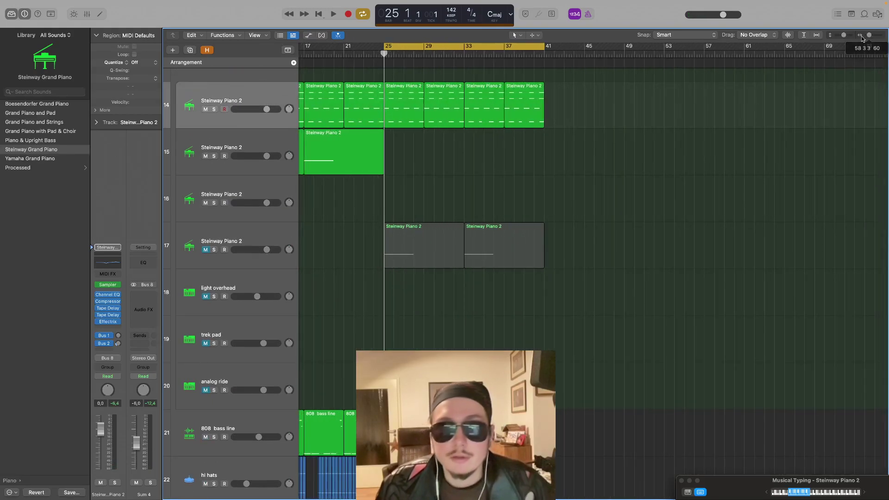
key(space)
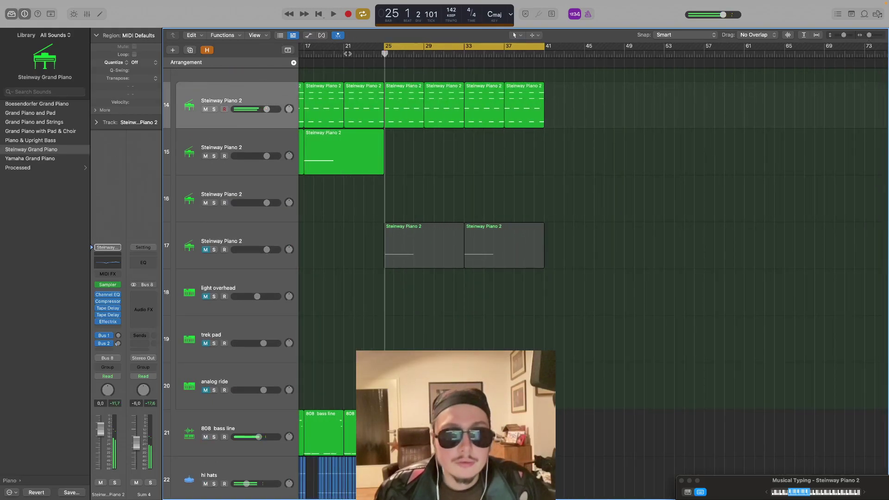
double_click(401, 96)
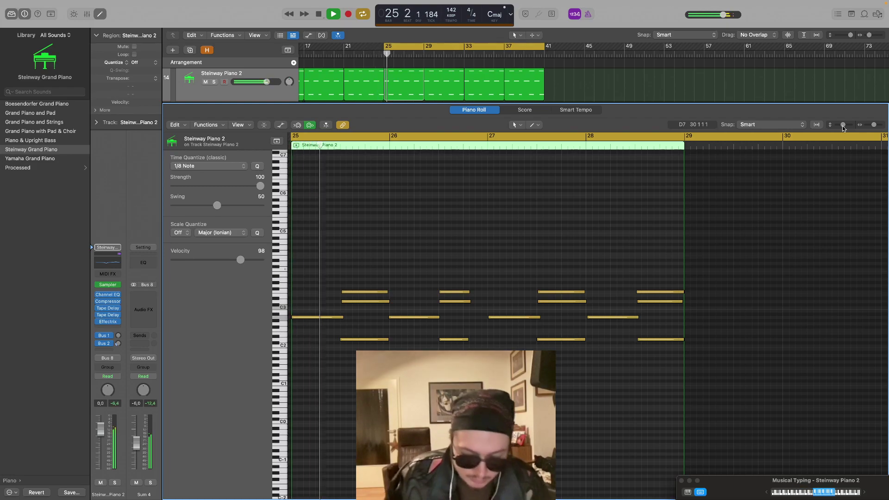
Play and stop the passage from bar 25 repeatedly to audition the piano chords
key(space)
key(space)
key(space)
key(space)
key(space)
key(space)
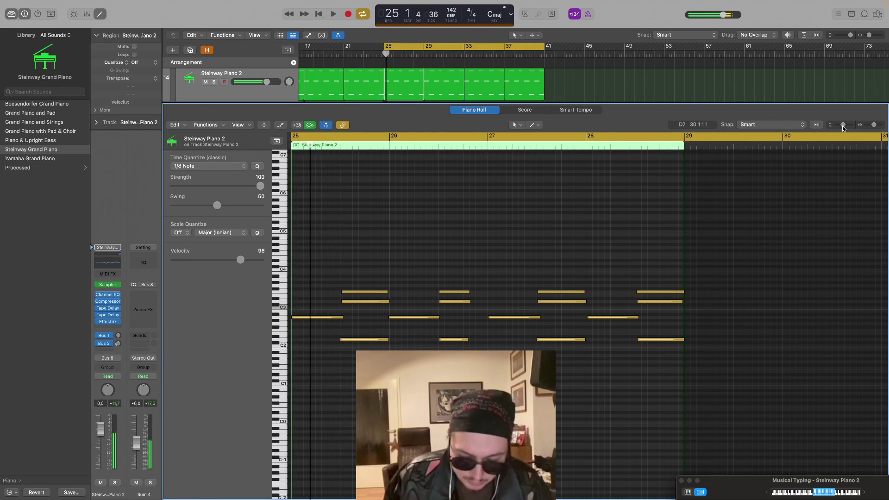
key(space)
key(space)
key(space)
key(space)
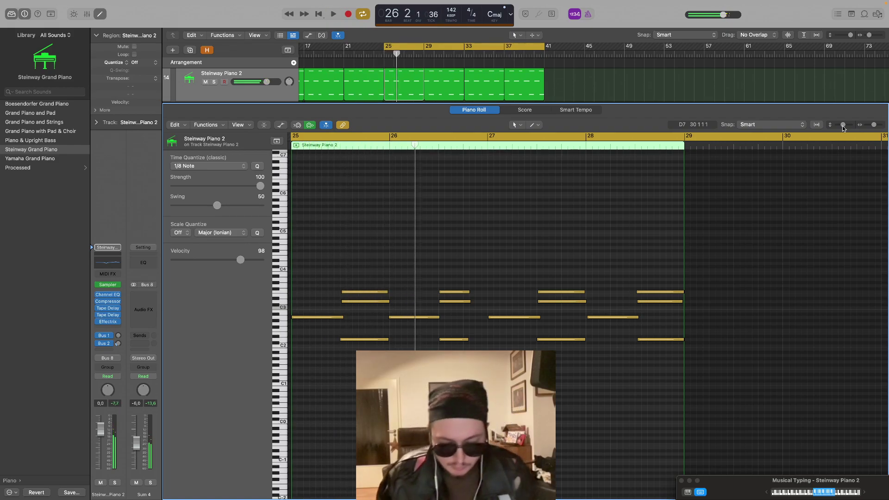
key(space)
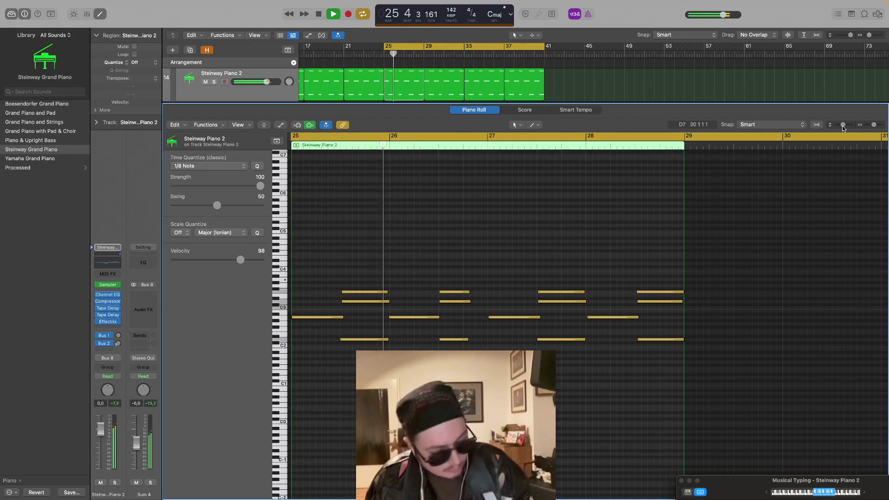
Play the piano chords of bars 25 to 29 again and return to the region at bar 25
key(space)
key(space)
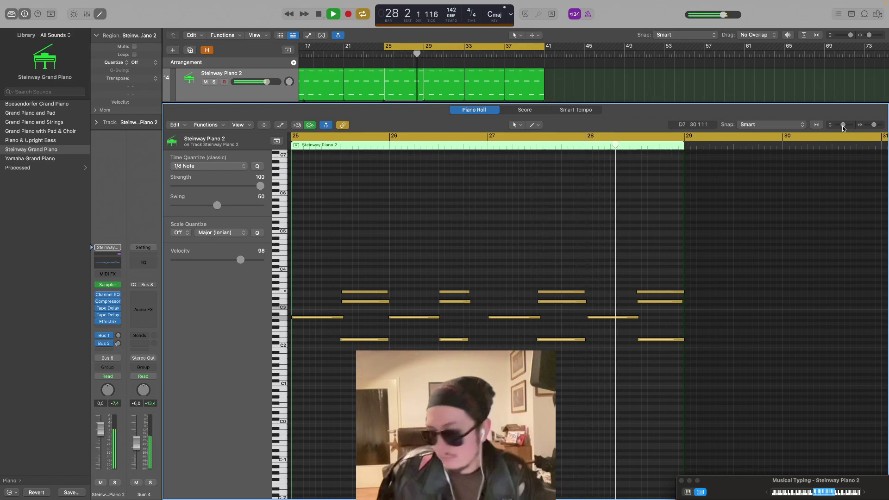
key(space)
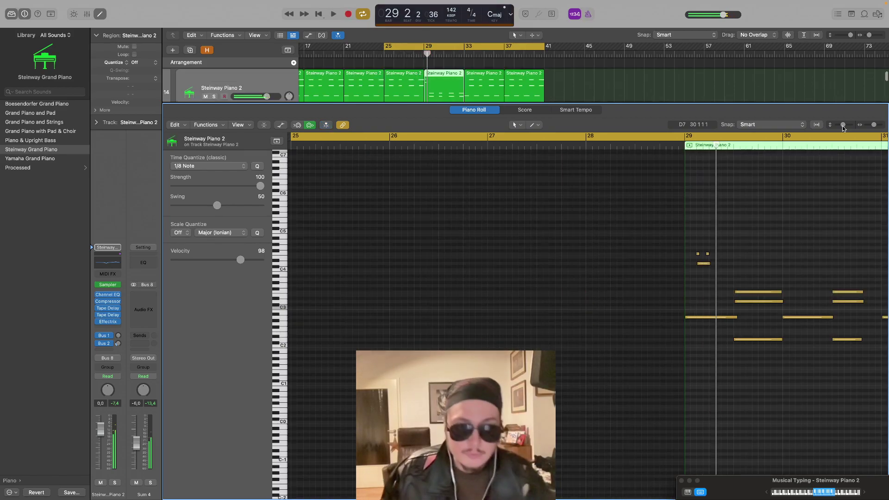
key(Left)
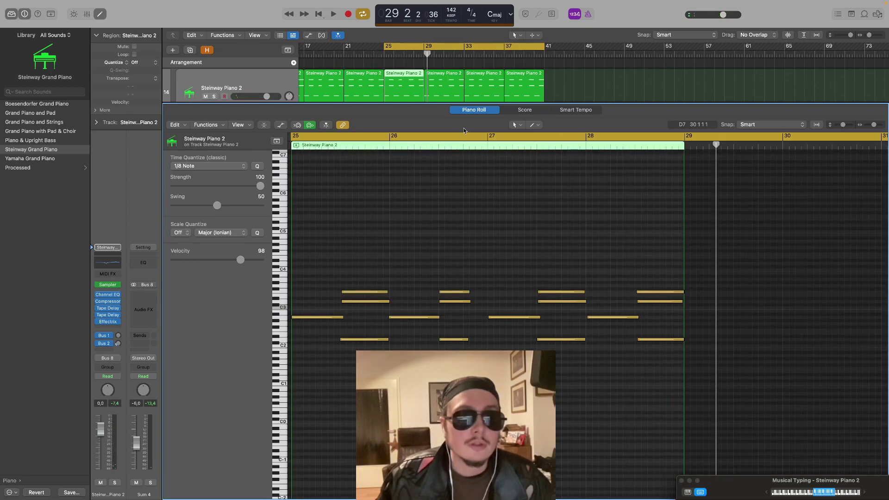
Enlarge the tracks area and duplicate the first Steinway Piano 2 track without its regions directly below it
drag(396, 109, 397, 197)
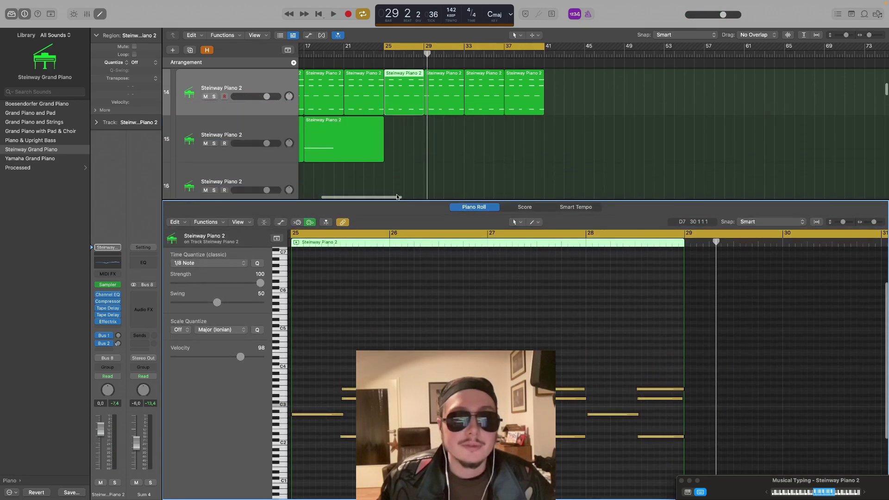
click(232, 88)
key(super+d)
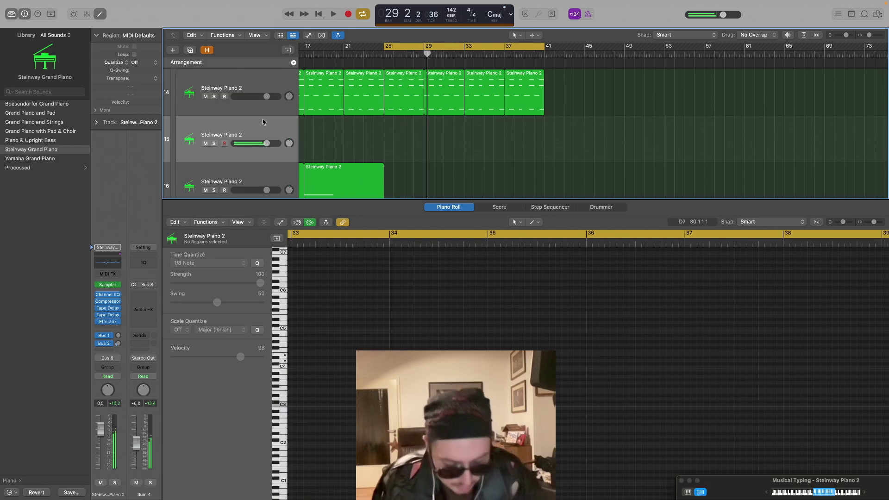
key(r)
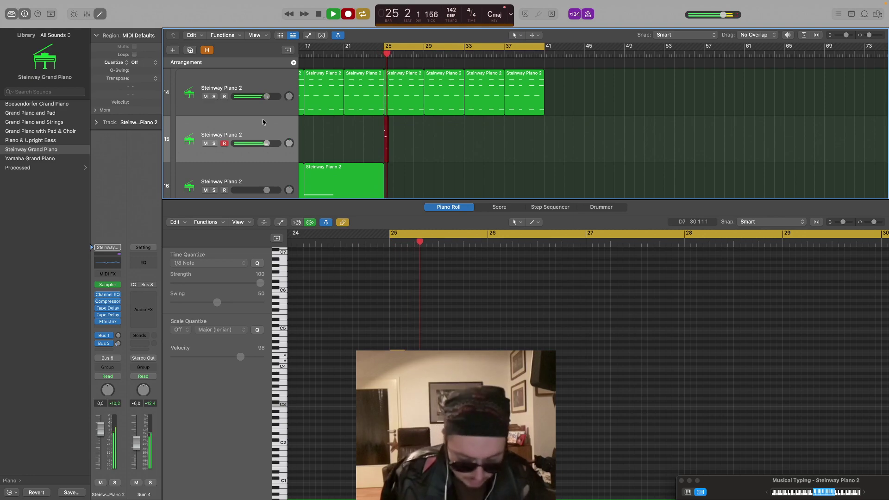
key(space)
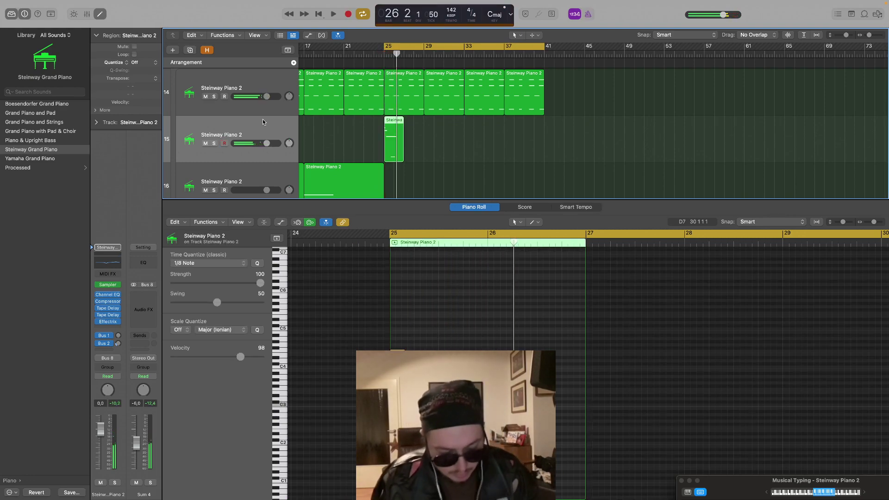
key(super+z)
Record a piano melody over bars 25 to 29 on the new track and quantize all its notes to 1/8 Note
key(r)
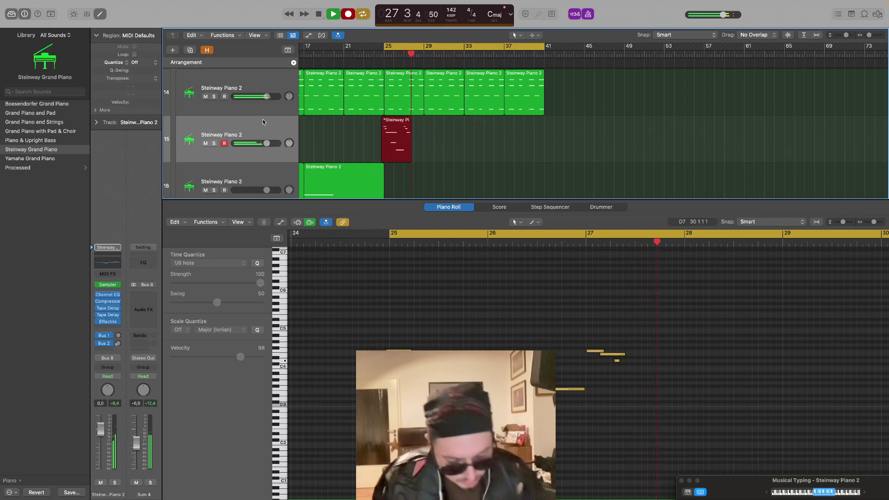
key(space)
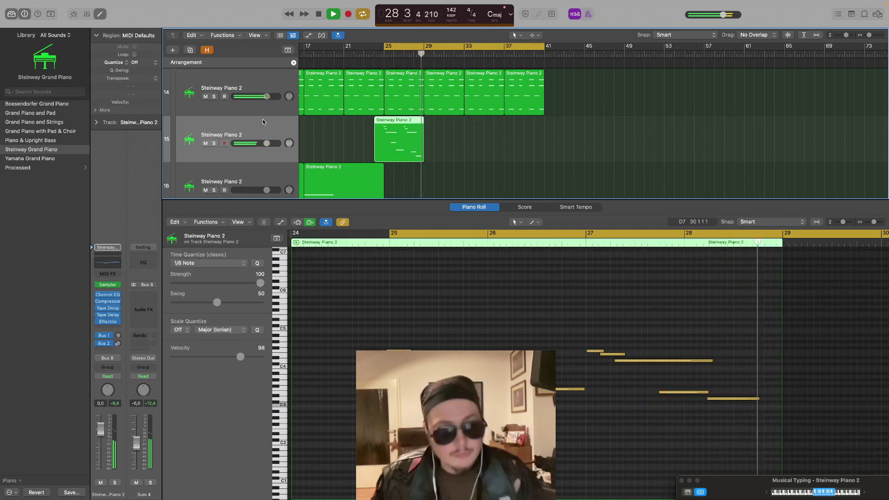
scroll(384, 142, down, 1)
key(super+a)
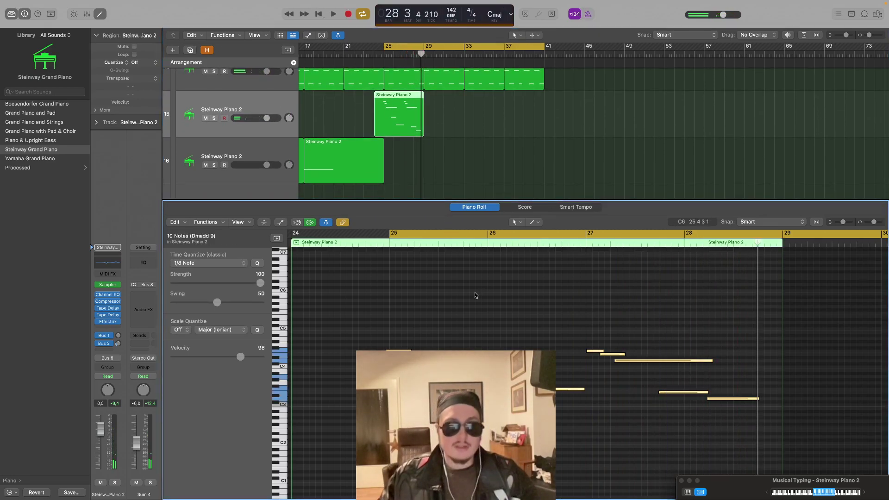
click(226, 264)
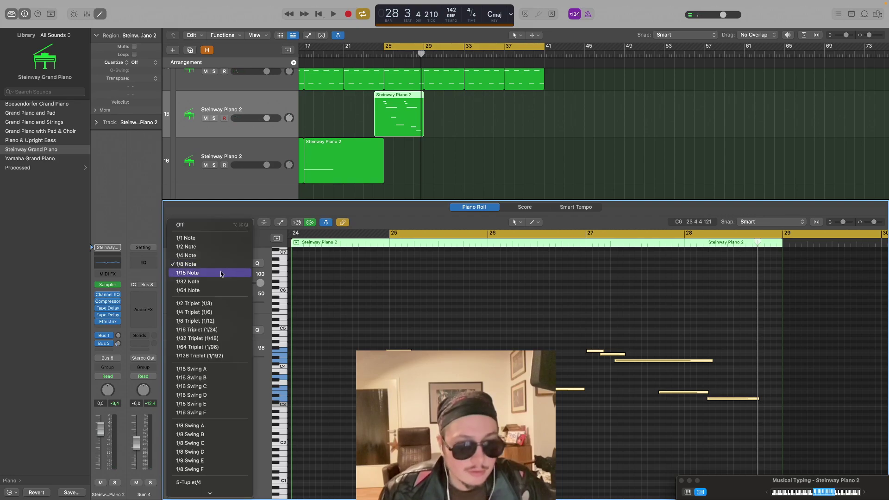
click(222, 264)
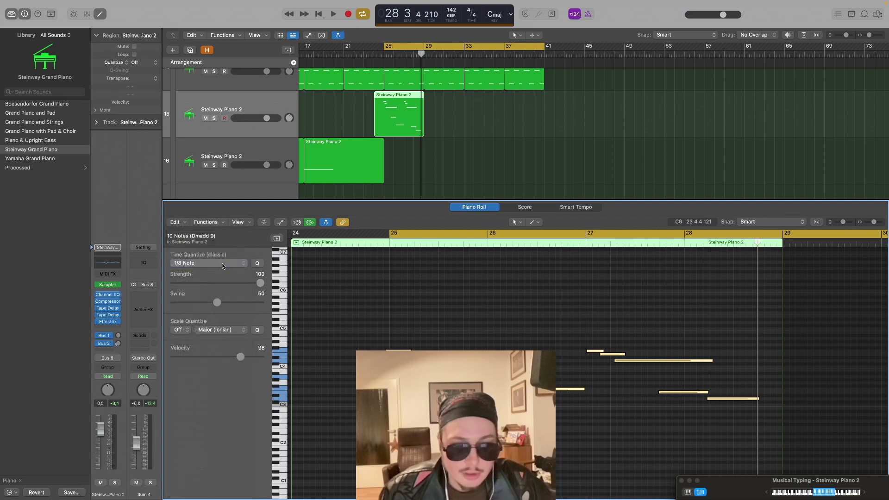
click(482, 290)
key(space)
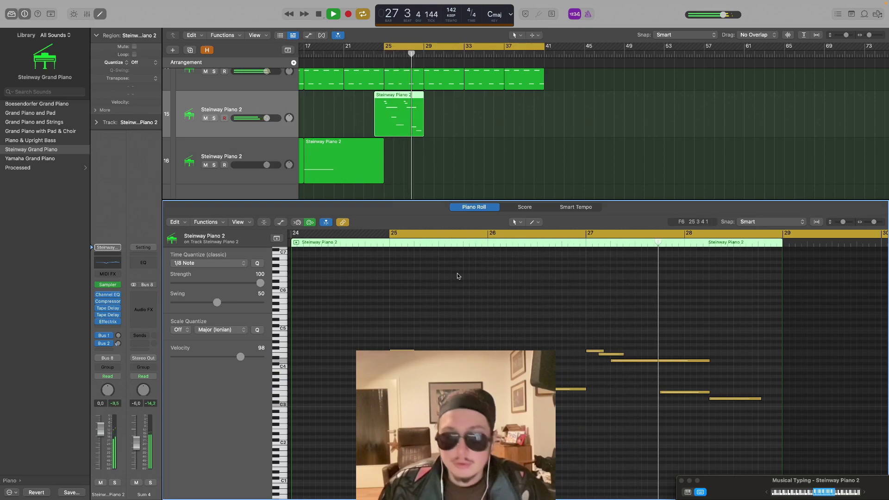
Try lowering the melody note just before bar 28 to C3, audition it and undo the change
key(space)
drag(680, 392, 680, 406)
key(space)
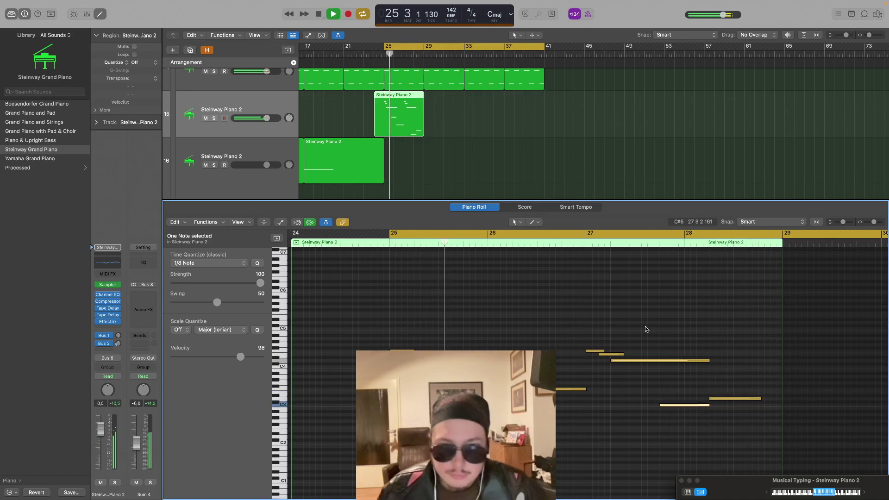
click(377, 129)
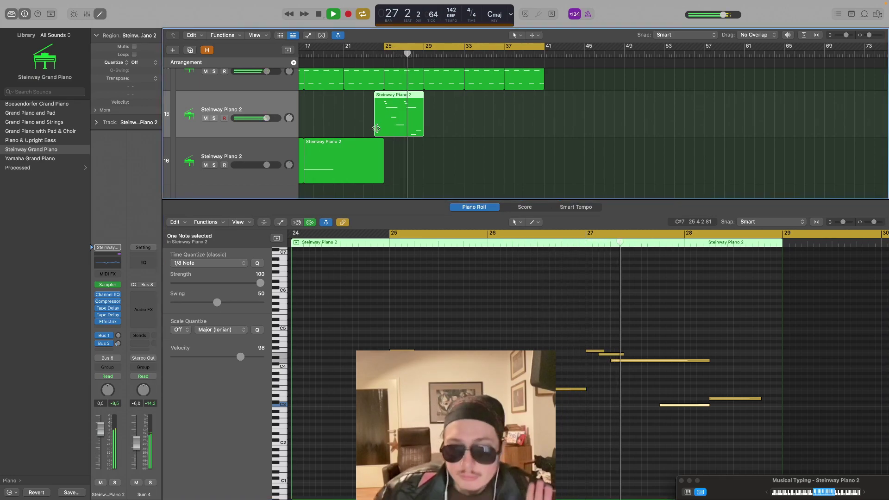
key(space)
key(super+z)
key(space)
Trim the melody region to start at bar 25 and copy it to bar 29
drag(376, 128, 438, 122)
click(504, 127)
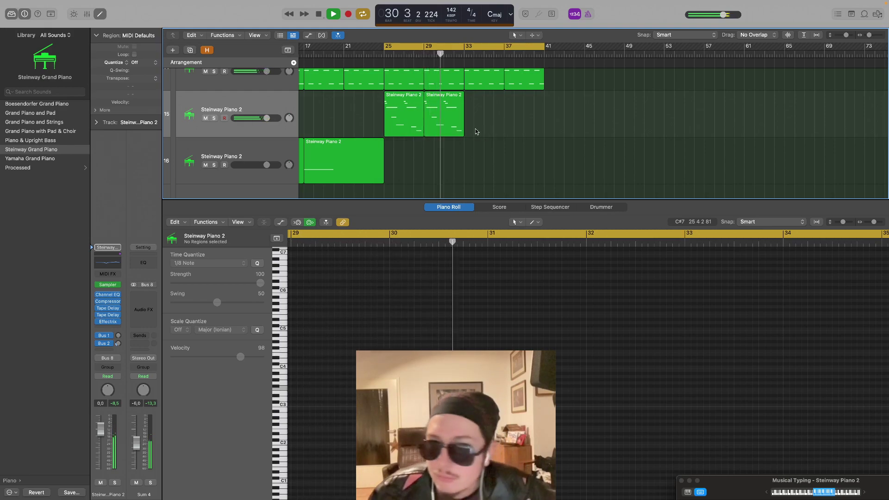
key(space)
Move all notes of the melody region at bar 29 up one octave and play the passage
click(462, 131)
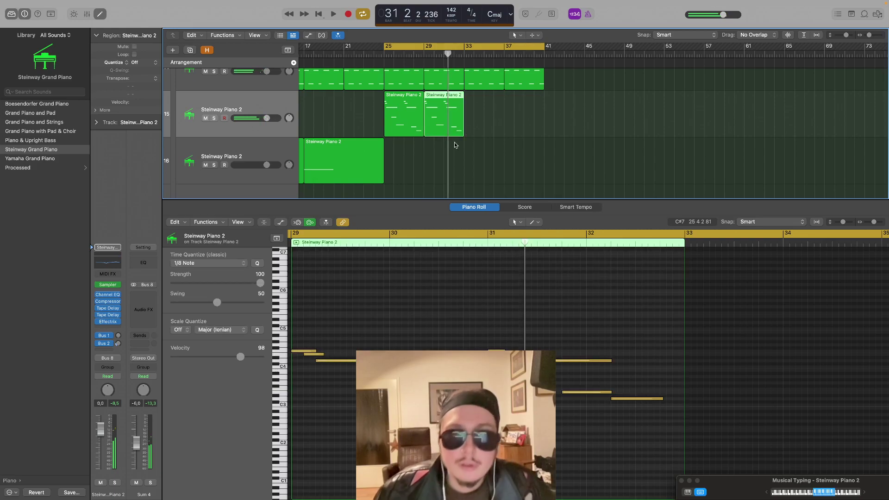
key(space)
click(873, 225)
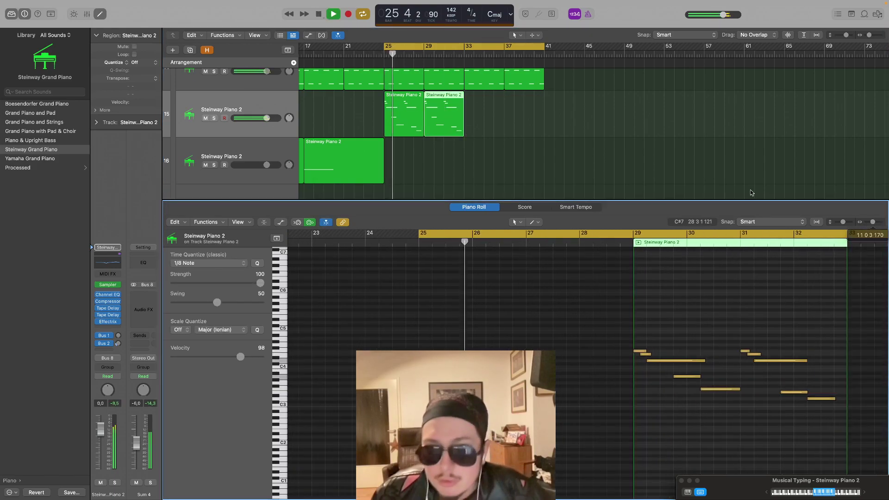
drag(734, 317, 534, 413)
key(space)
drag(553, 352, 561, 314)
key(space)
click(592, 302)
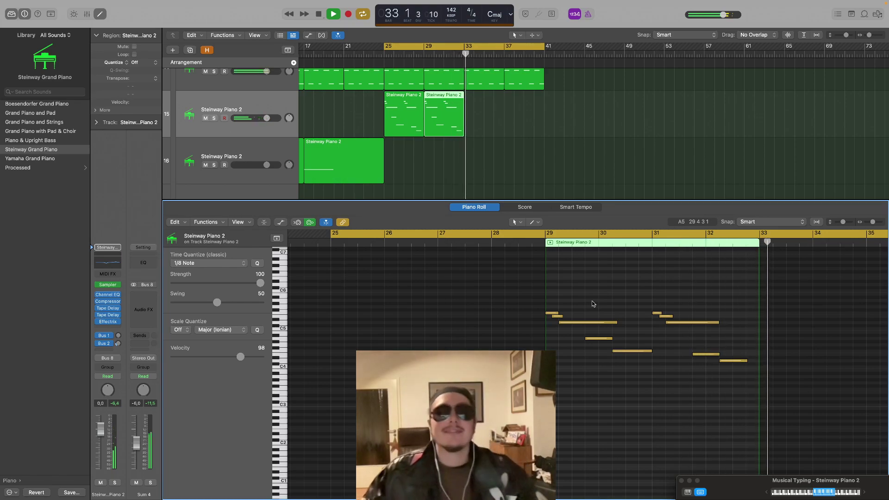
Copy the two melody regions of bars 25 to 33 to bars 33 to 41 and close the Piano Roll
scroll(594, 304, down, 1)
key(space)
mouse_move(499, 119)
mouse_down()
mouse_move(408, 121)
mouse_move(482, 117)
mouse_up()
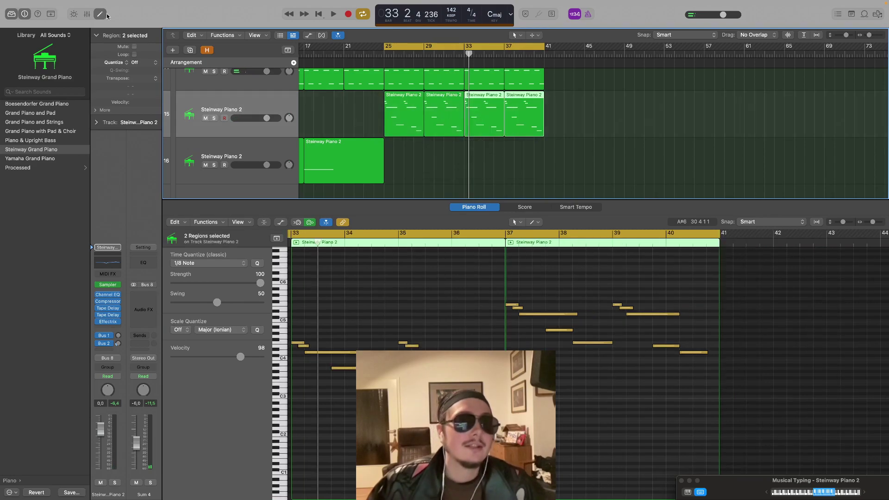
click(105, 15)
click(618, 302)
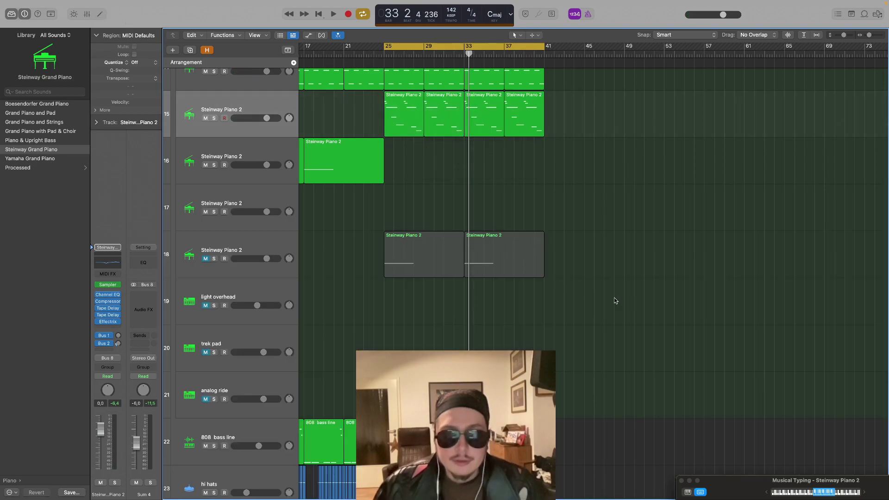
Lower all notes of the 808 bass line region at bar 33 by one octave during playback
scroll(602, 301, down, 3)
key(space)
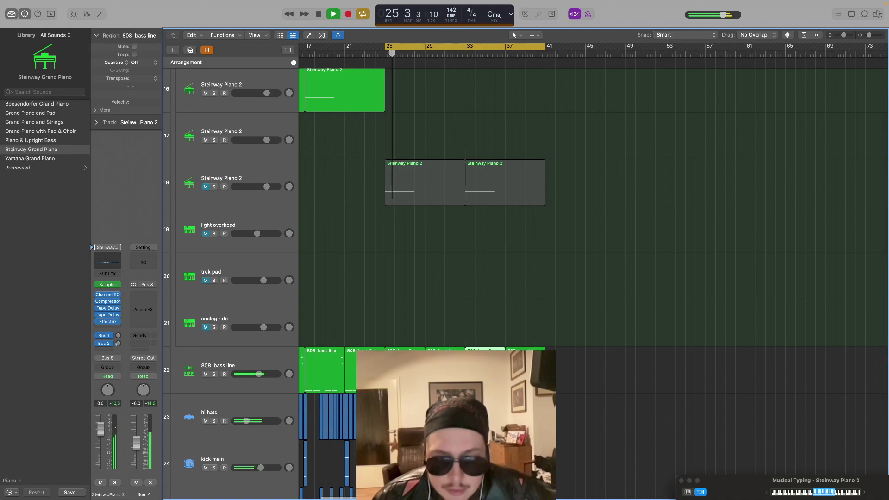
key(p)
click(486, 175)
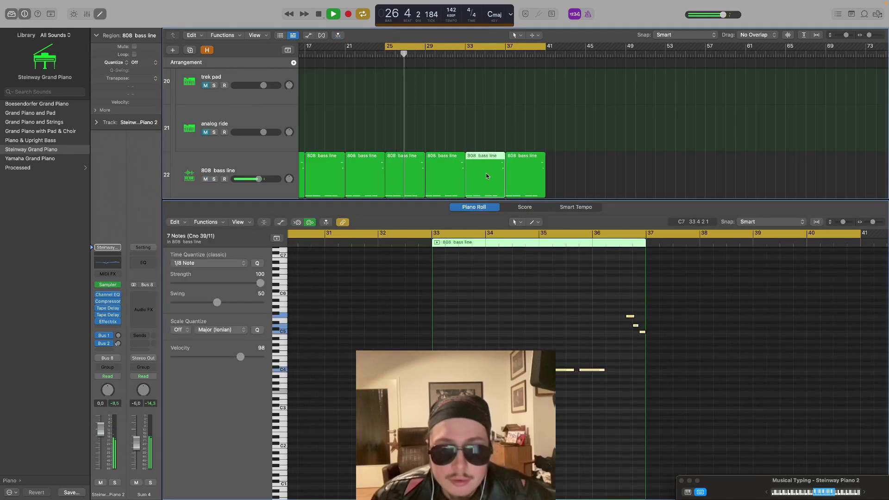
click(525, 276)
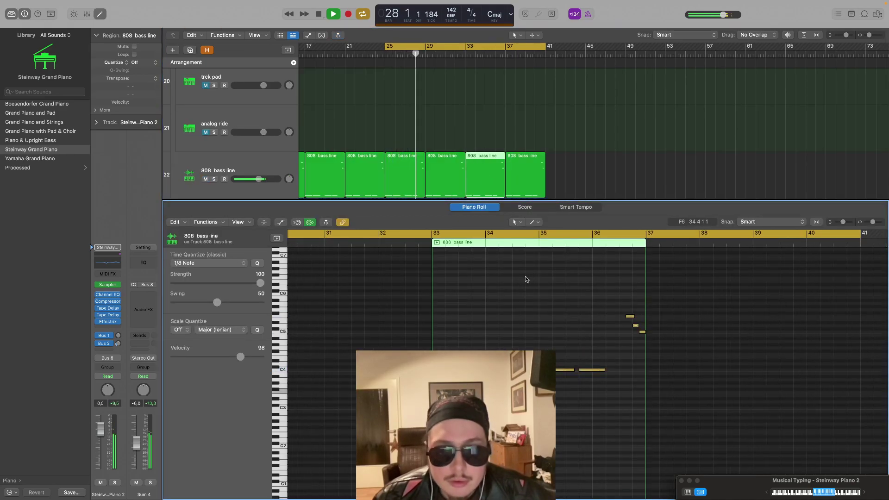
click(521, 170)
click(486, 178)
drag(486, 273, 685, 431)
drag(492, 373, 494, 411)
click(499, 346)
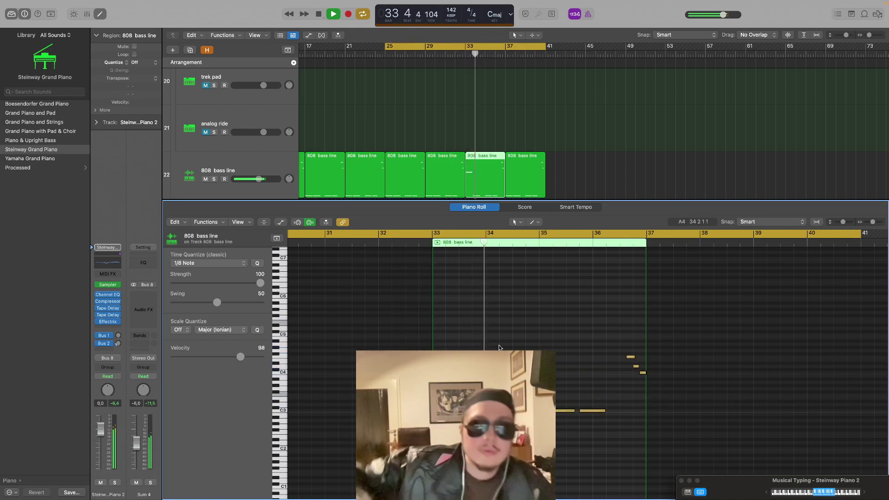
Replace the 808 bass line region at bar 37 with a copy of the region at bar 33
click(523, 179)
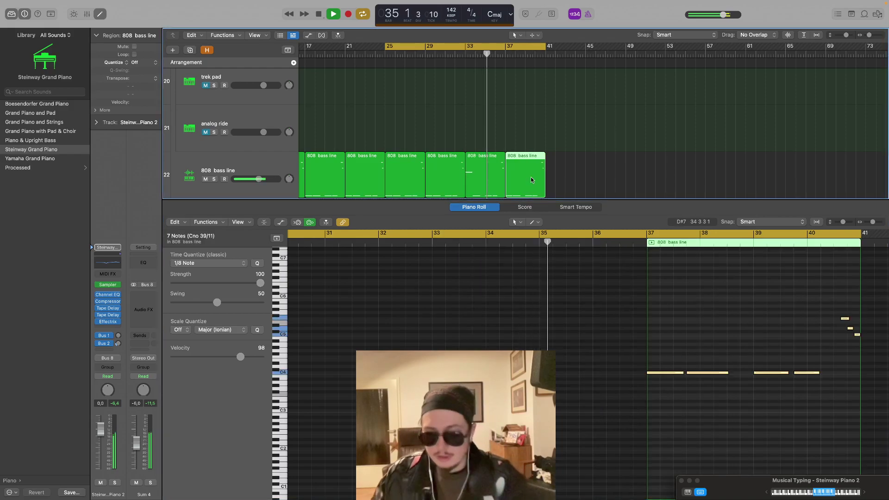
key(Delete)
drag(476, 183, 533, 177)
click(560, 178)
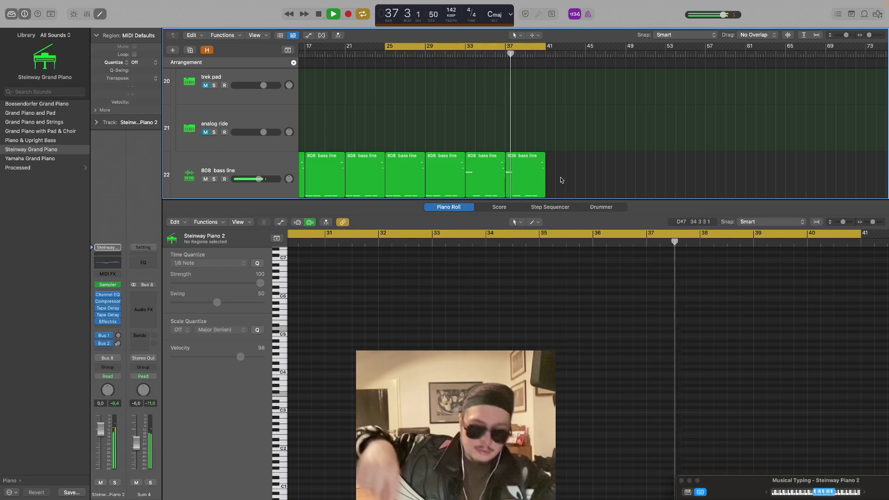
Reduce the track height, close the Piano Roll and stop playback to show the whole arrangement
drag(846, 35, 839, 39)
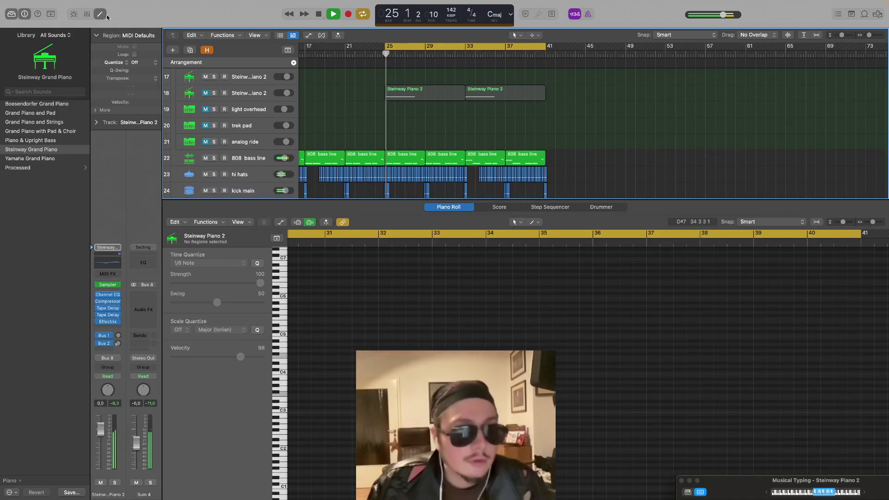
key(e)
scroll(453, 126, up, 4)
scroll(452, 126, down, 1)
key(space)
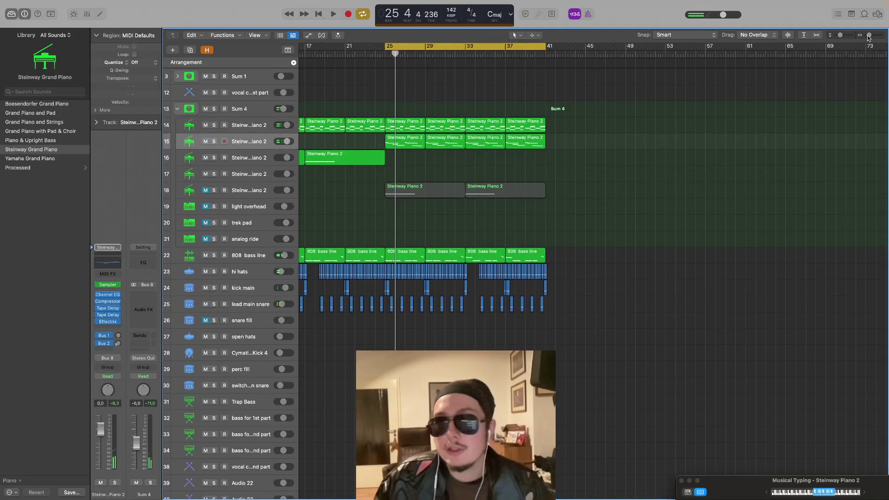
Copy all piano, 808 bass and drum regions of bars 25 to 41 to bars 41 to 57
drag(869, 39, 868, 39)
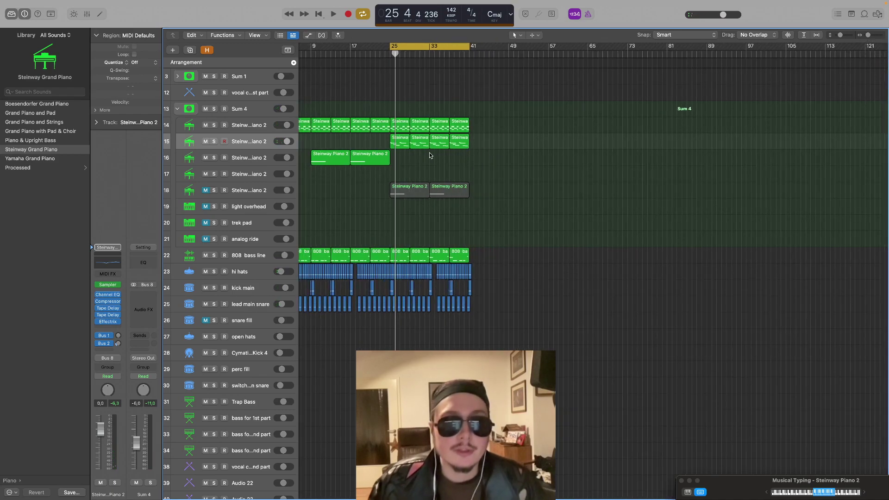
scroll(430, 153, left, 3)
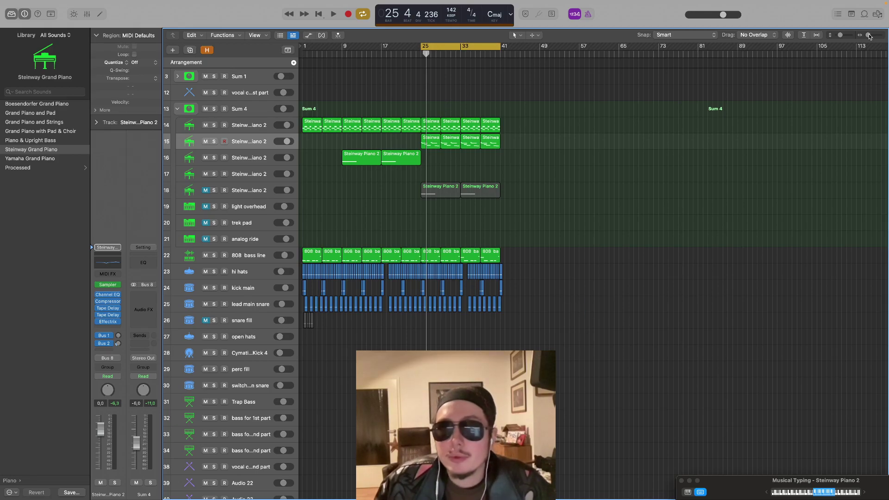
drag(869, 35, 872, 35)
drag(388, 113, 887, 370)
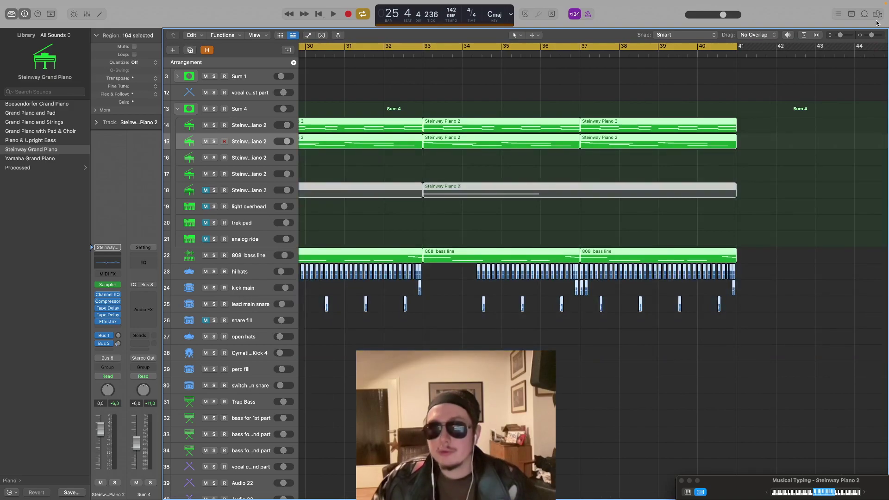
drag(872, 35, 870, 36)
scroll(608, 146, left, 5)
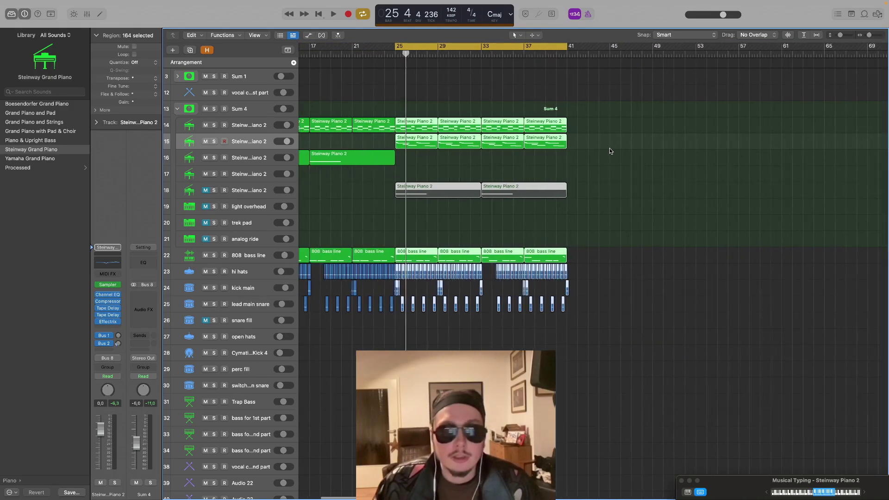
drag(415, 127, 586, 132)
click(585, 160)
click(57, 6)
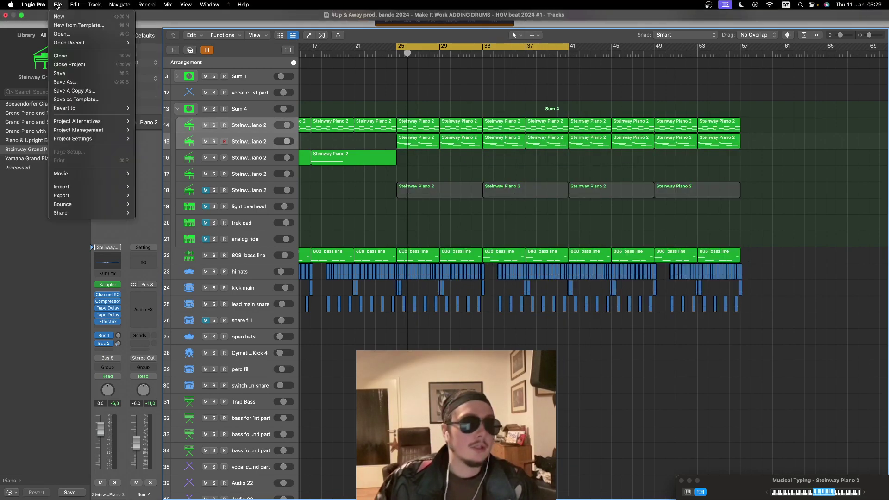
click(65, 3)
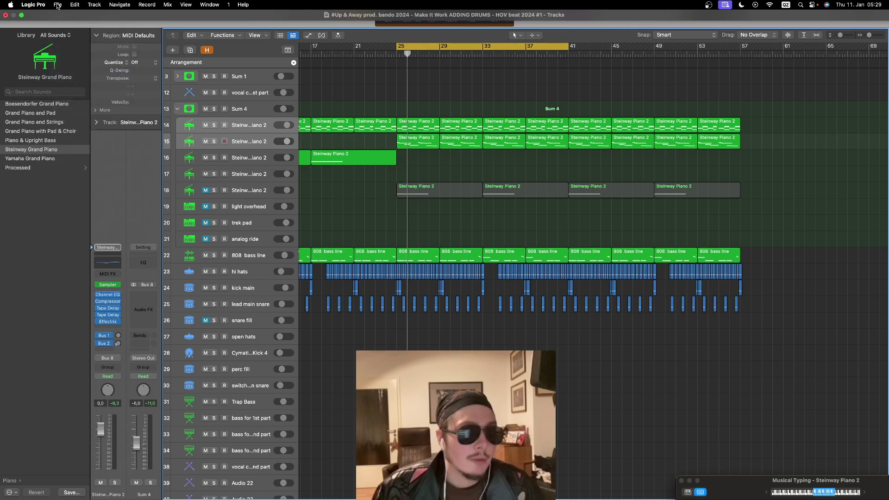
Save the project as a new alternative named "switching beat up"
click(57, 5)
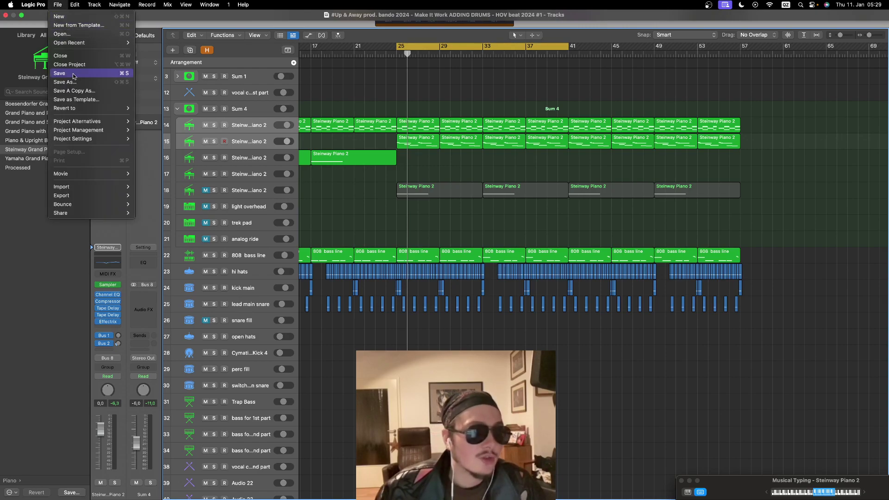
mouse_move(93, 122)
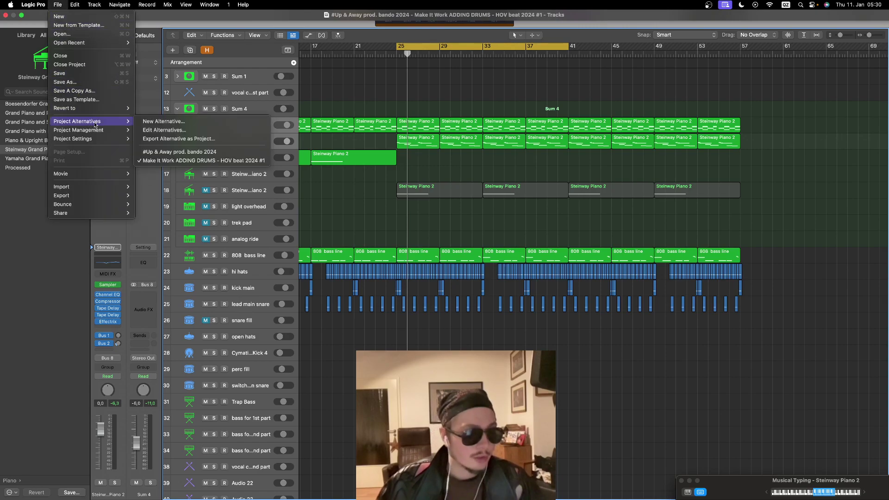
click(151, 124)
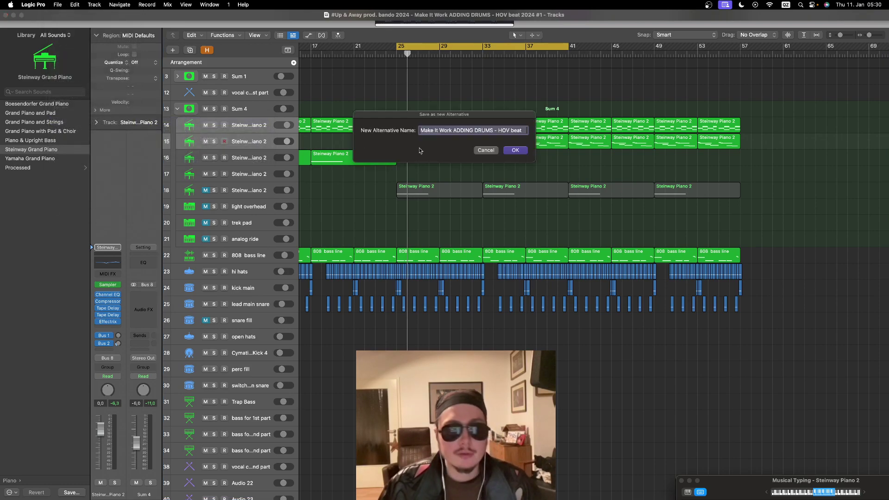
click(476, 132)
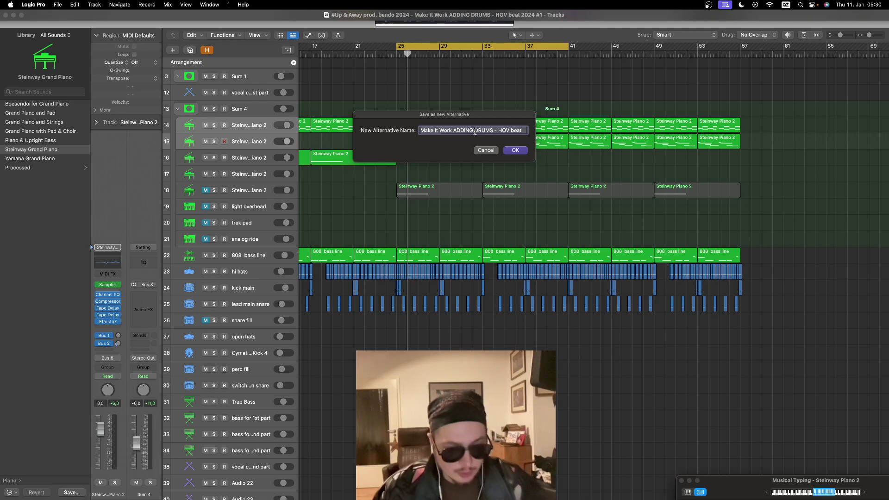
text(switching beat up)
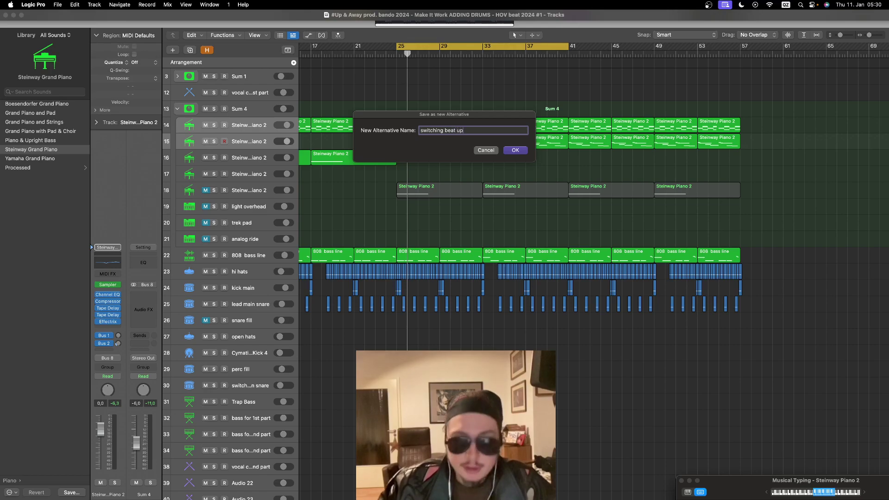
key(Return)
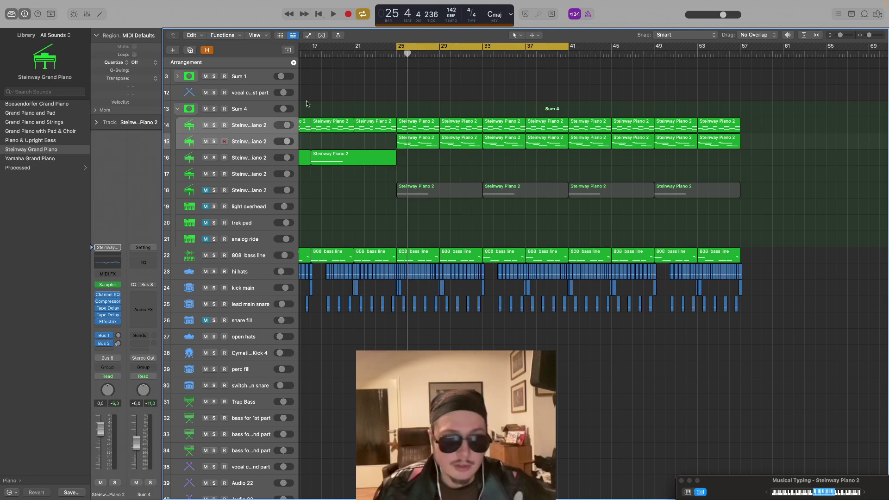
Check the list of project alternatives
click(261, 130)
click(503, 215)
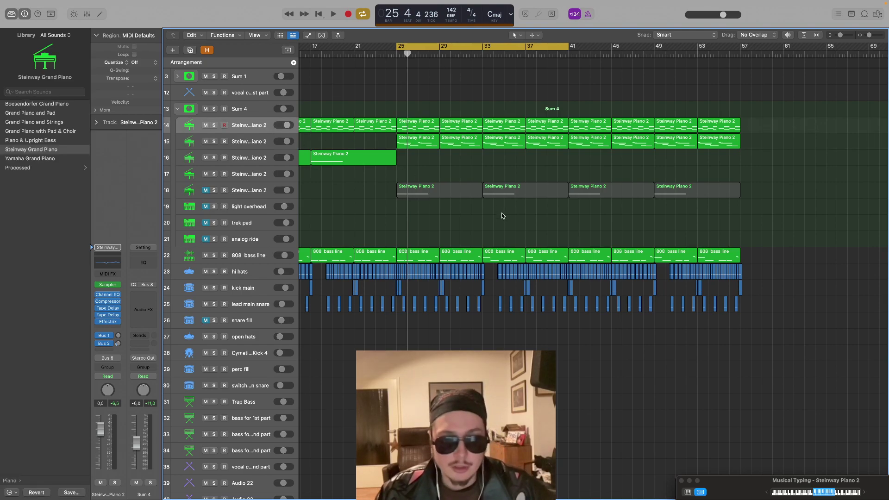
mouse_move(17, 2)
click(58, 4)
mouse_move(78, 43)
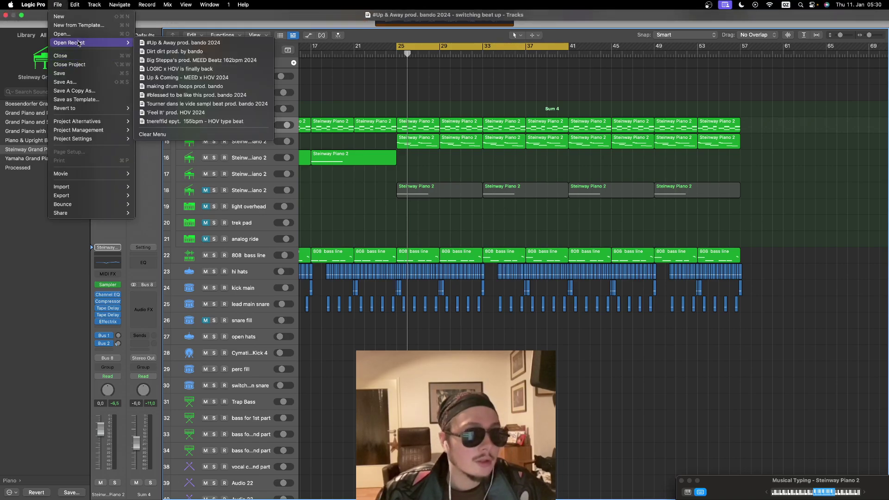
mouse_move(120, 125)
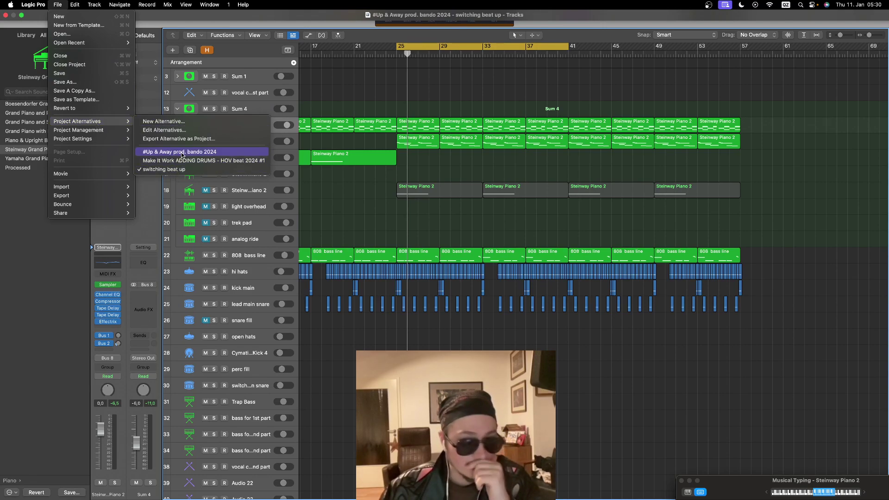
click(515, 202)
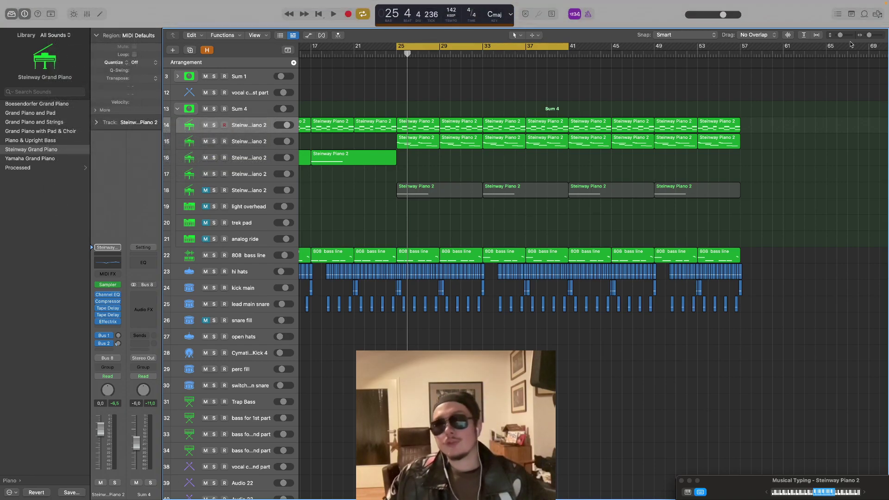
Move the cycle range to bars 41 to 57 and play it with enlarged tracks
drag(840, 37, 871, 36)
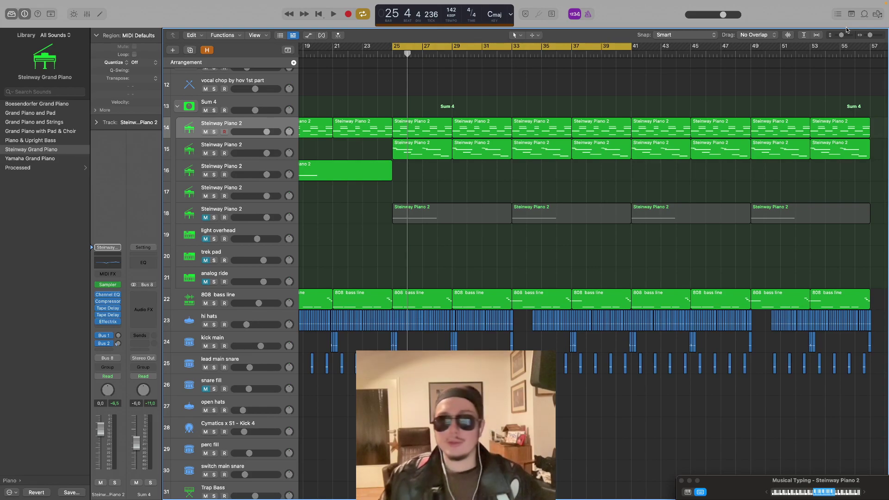
drag(871, 36, 869, 35)
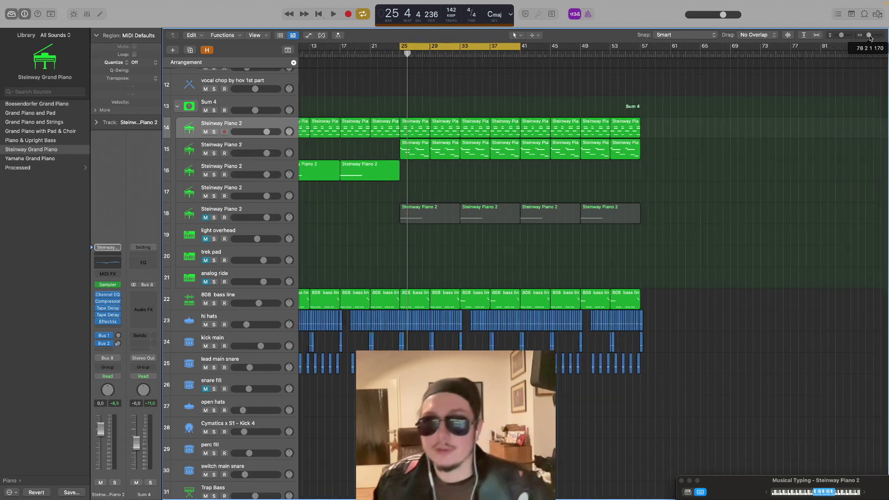
scroll(607, 68, left, 5)
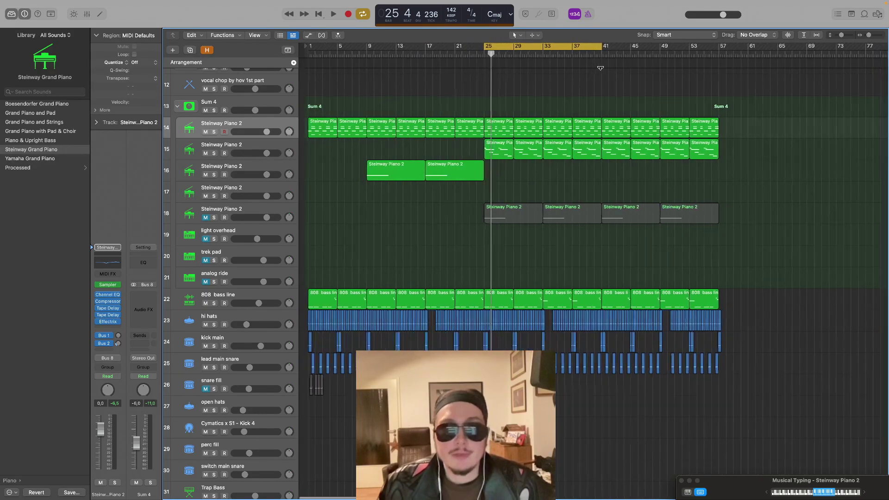
drag(516, 46, 632, 51)
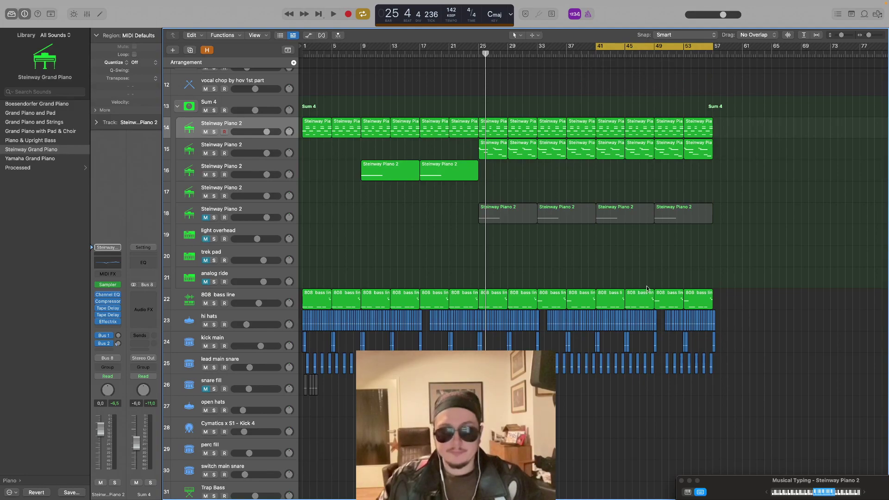
scroll(843, 68, right, 5)
drag(842, 35, 871, 36)
key(space)
drag(658, 194, 516, 147)
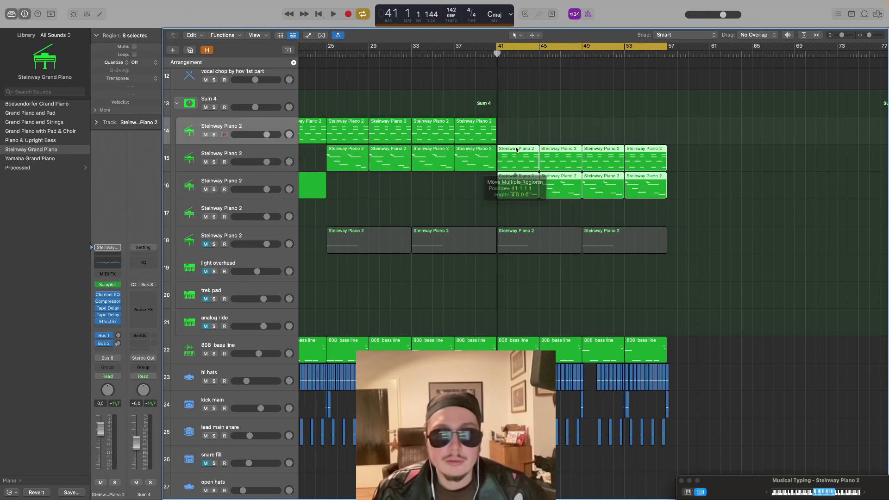
key(super+z)
scroll(539, 182, left, 5)
scroll(753, 139, right, 2)
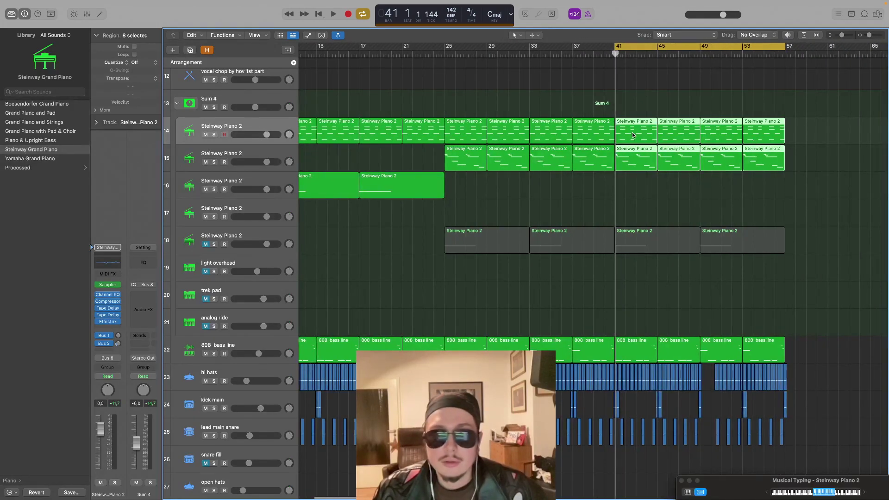
Duplicate the empty piano track 17 and move the eight upper piano regions of bars 41 to 57 onto tracks 17 and 18
click(315, 234)
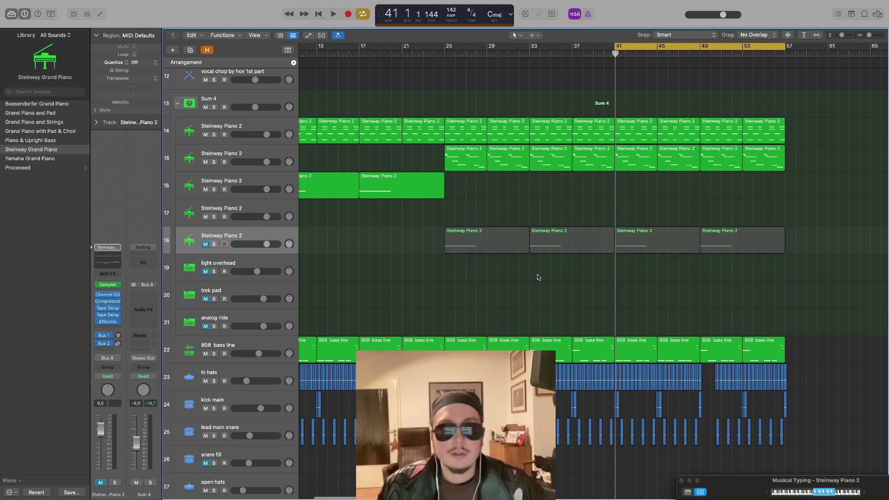
click(249, 209)
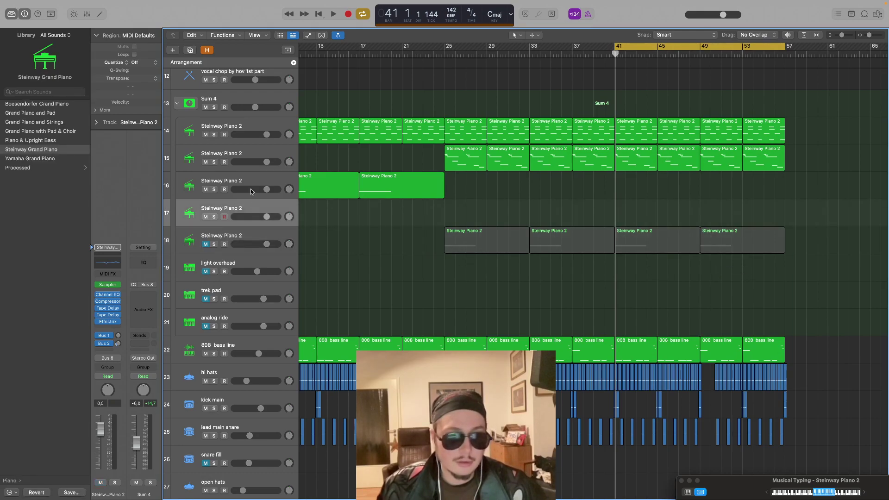
key(super+d)
drag(785, 194, 636, 212)
click(805, 104)
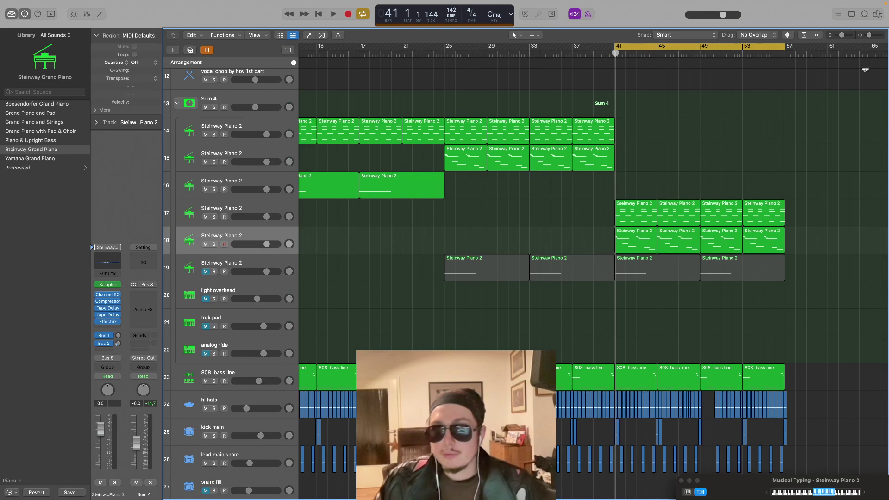
Mute the melody piano on track 18 and load the Aurora Waves synthesizer pad on track 17
drag(868, 36, 864, 37)
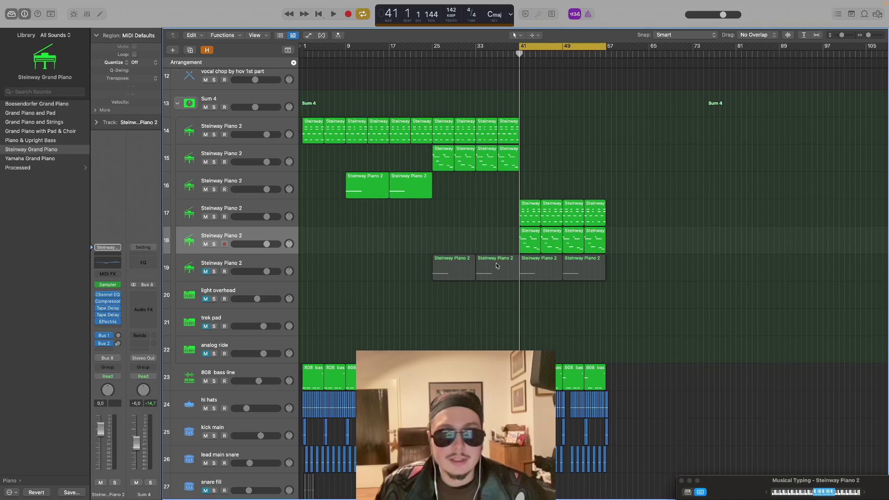
click(206, 243)
click(241, 209)
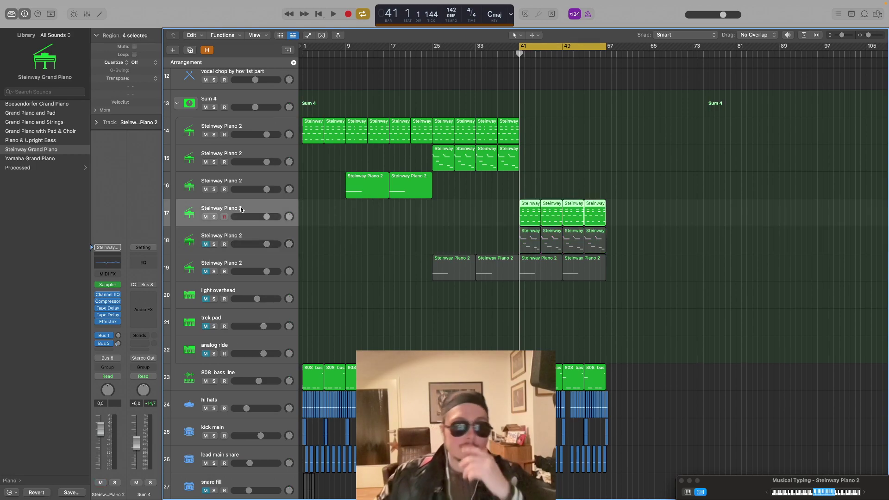
scroll(28, 165, left, 5)
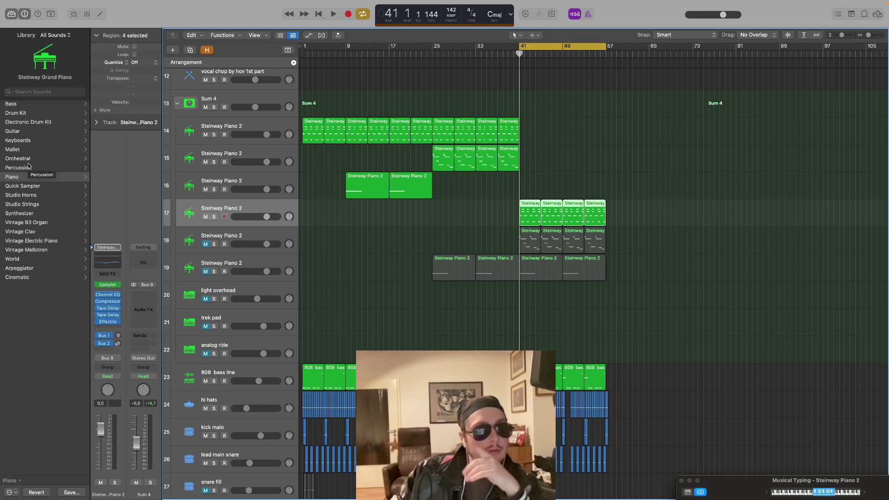
click(59, 214)
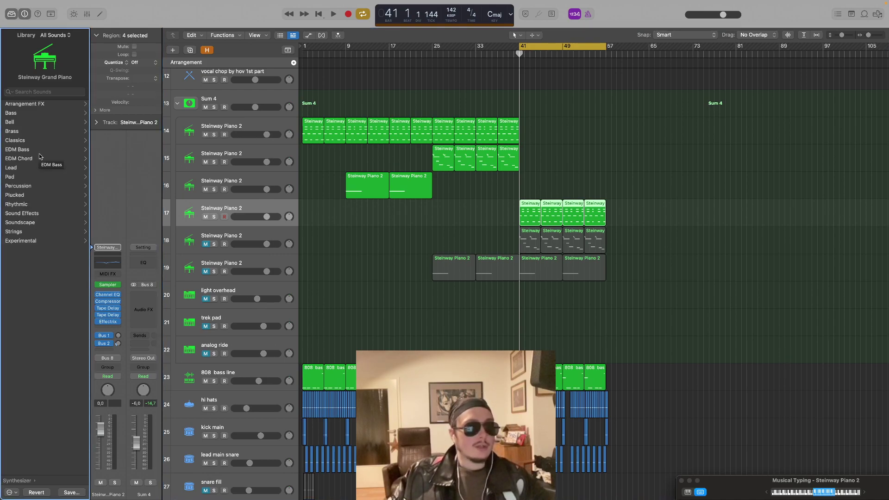
scroll(31, 142, left, 2)
scroll(32, 141, left, 2)
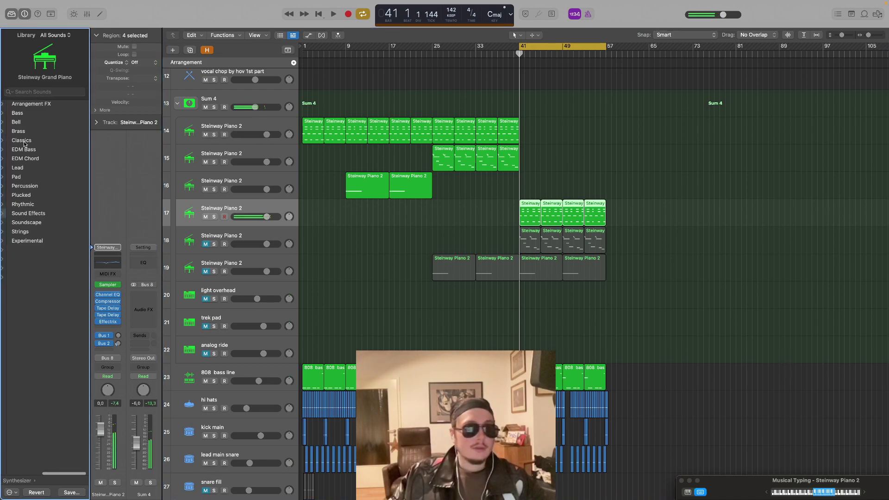
scroll(24, 169, left, 3)
click(32, 177)
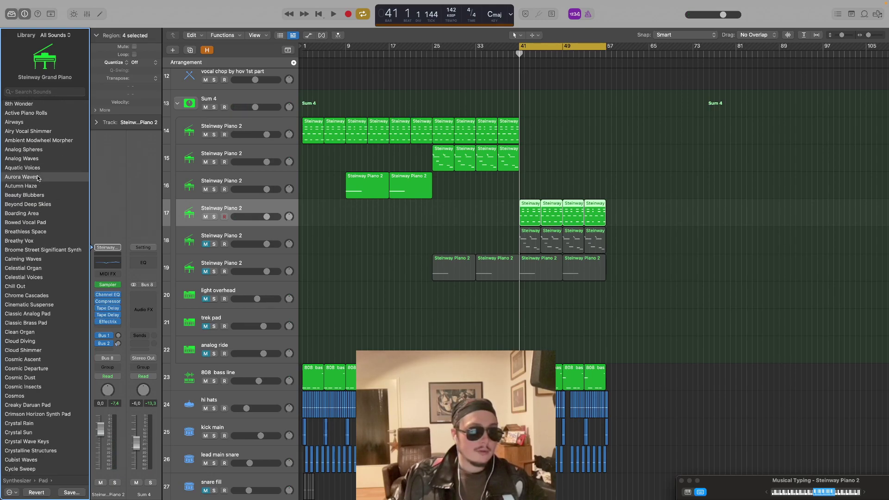
click(38, 179)
Listen to the Aurora Waves section, moving the cycle start to bar 37 and back to bar 41
key(space)
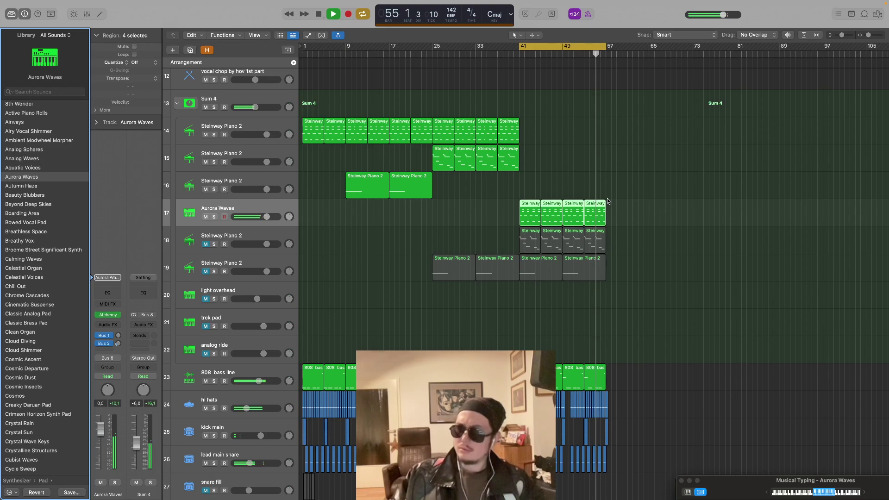
click(601, 185)
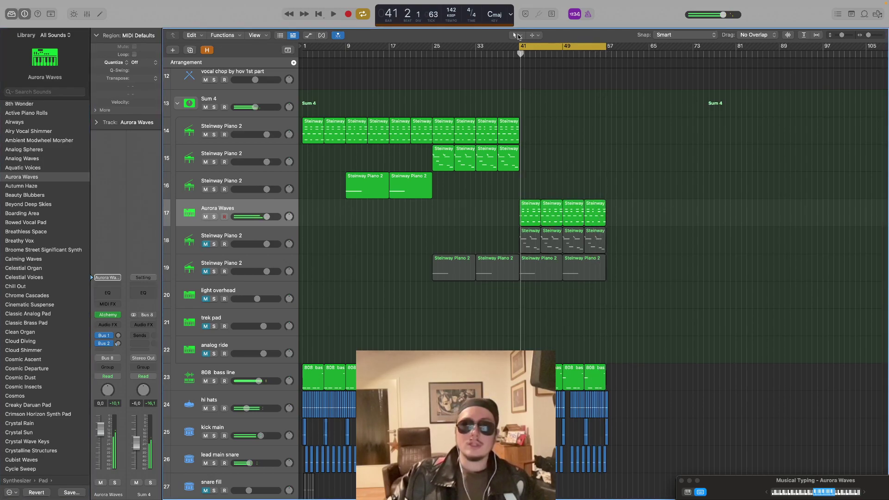
drag(518, 46, 499, 46)
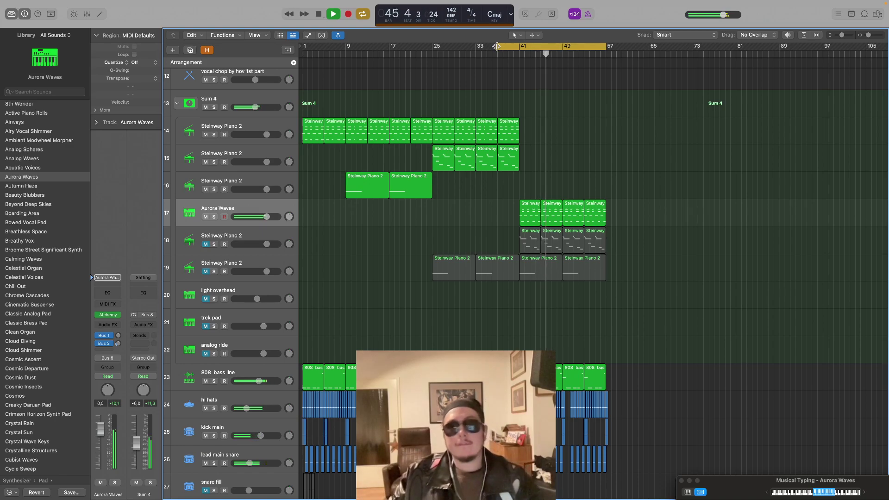
scroll(498, 46, right, 1)
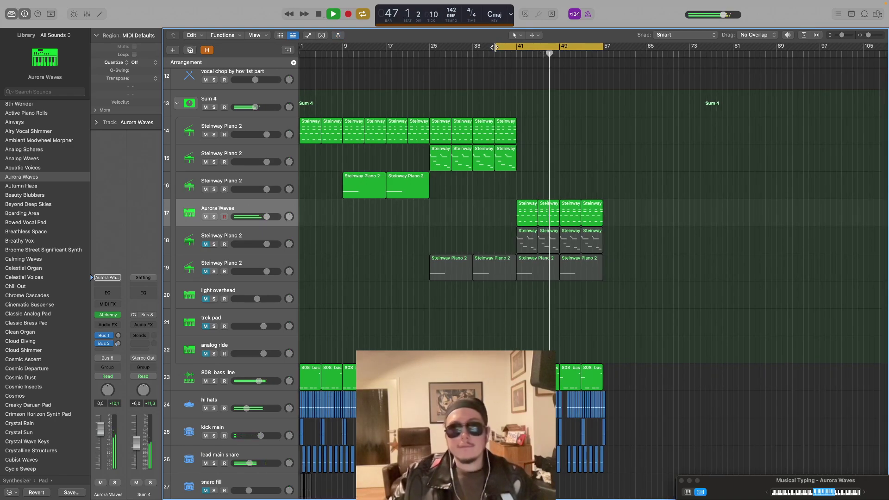
key(space)
scroll(495, 47, down, 1)
drag(495, 46, 518, 50)
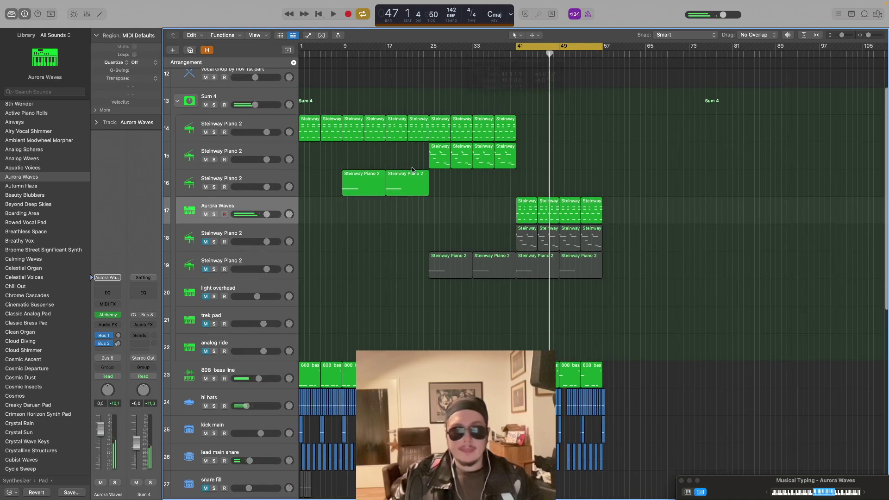
scroll(413, 167, up, 1)
Duplicate the Aurora Waves track, copy the four muted melody regions of bars 41 to 57 onto it and play the section
click(264, 214)
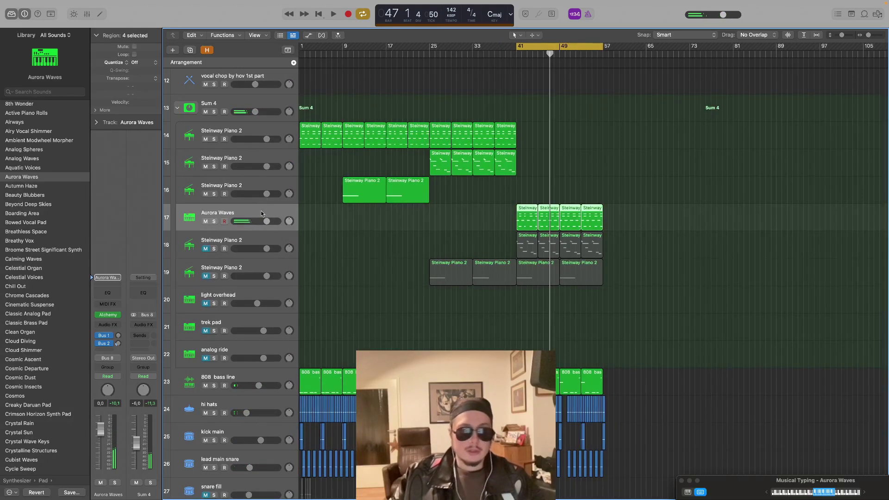
key(super+d)
drag(634, 269, 518, 278)
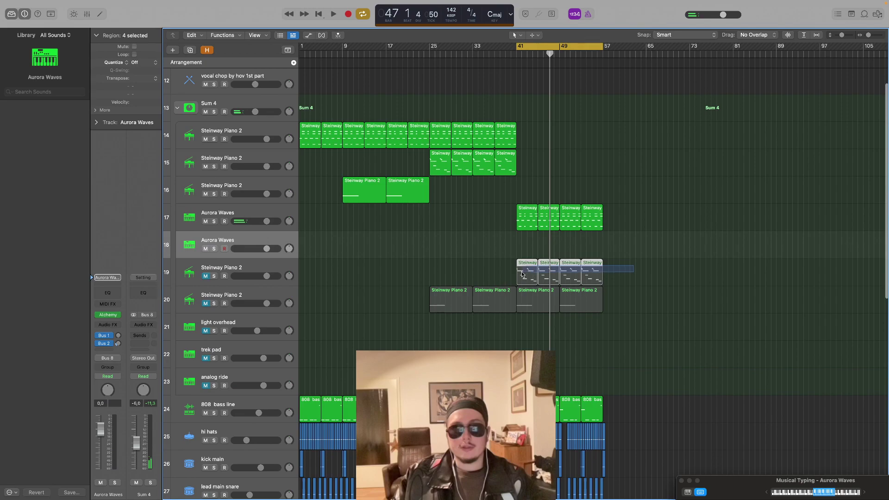
drag(574, 274, 574, 247)
key(space)
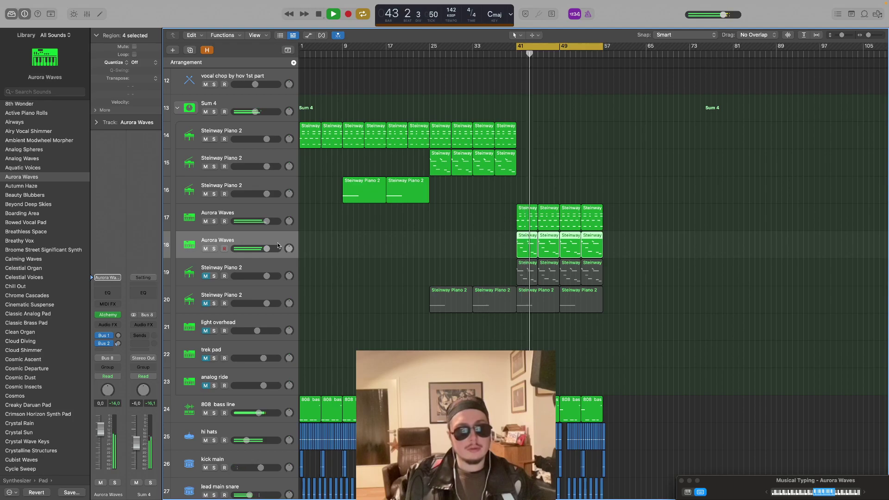
Stop playback and delete the four melody region copies from the second Aurora Waves track
scroll(277, 246, left, 1)
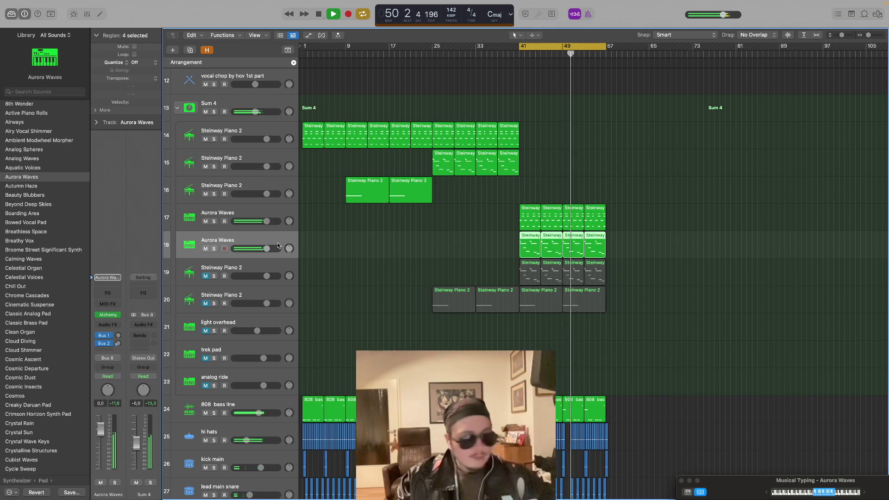
key(space)
key(Delete)
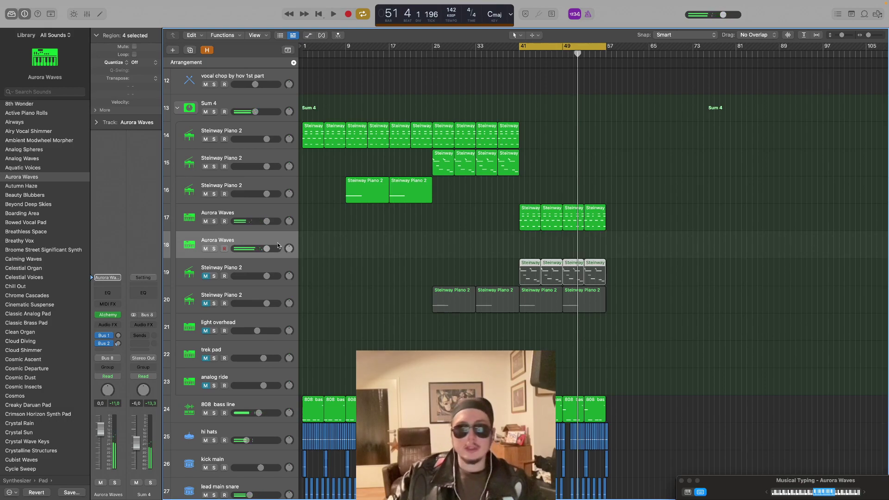
Duplicate the Aurora Waves track 17, copy its four regions of bars 41 to 57 onto the duplicate and mute track 17
click(374, 248)
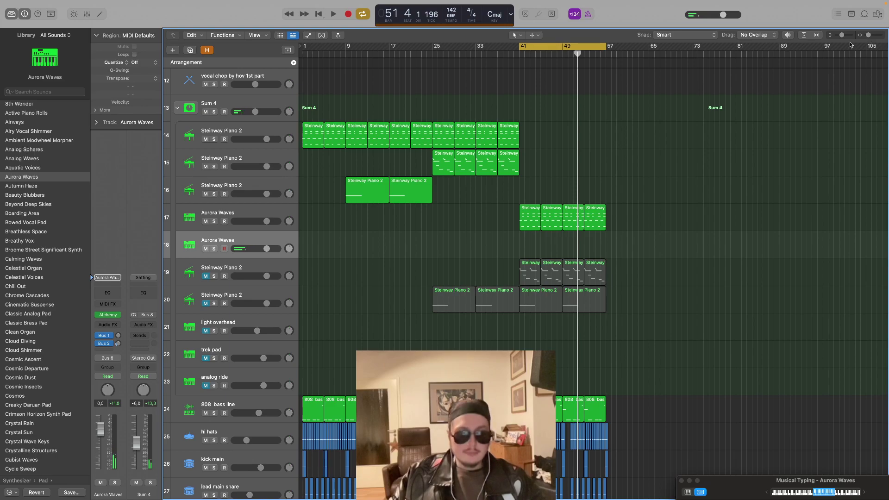
click(256, 209)
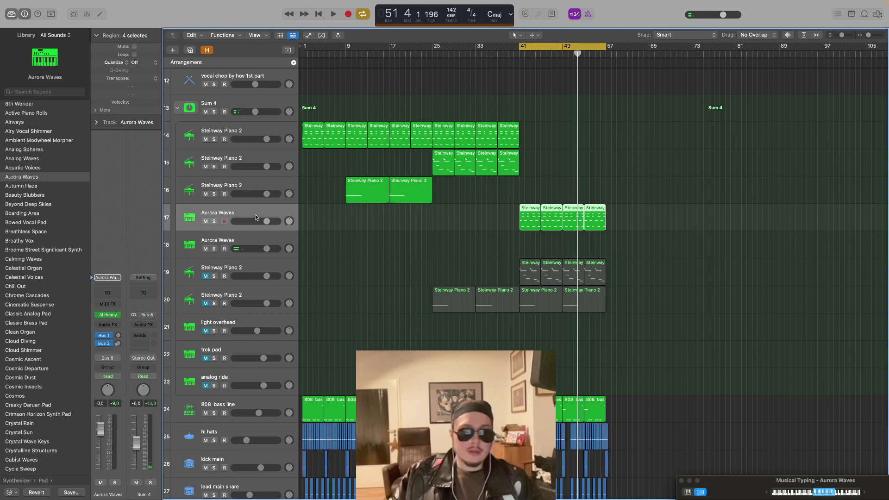
key(super+d)
drag(635, 254, 527, 239)
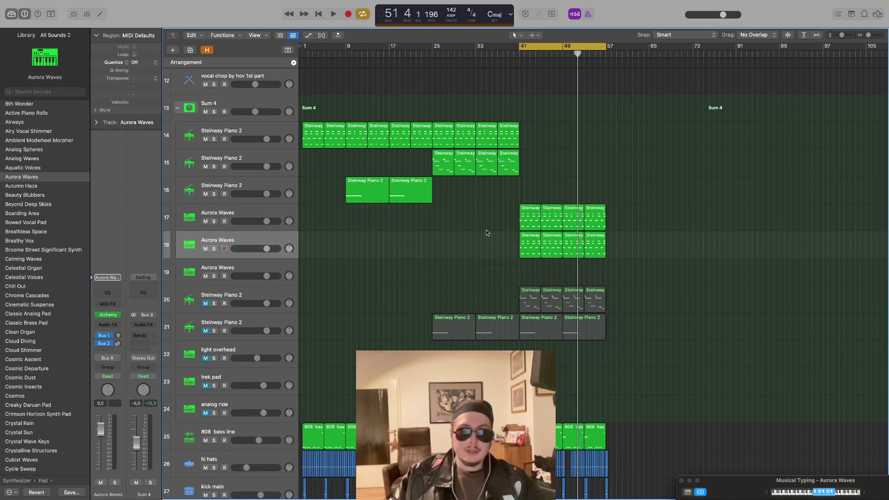
click(207, 222)
click(254, 243)
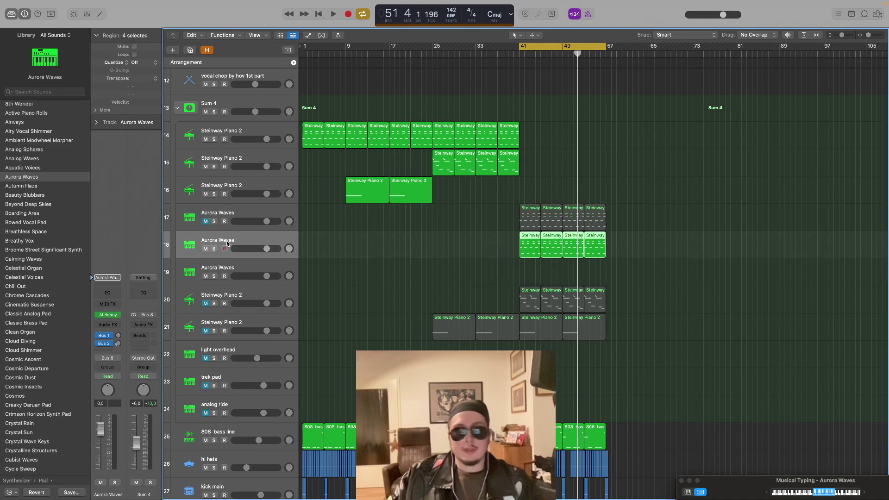
Try Breathless Space, Chrome Cascades and Classic Brass Pad on track 18, then load Classic Analog Pad and play the section
click(47, 231)
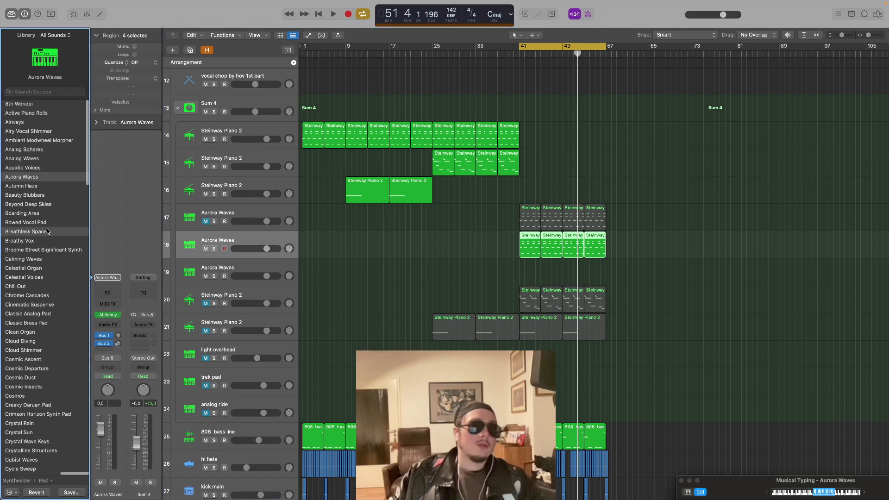
click(36, 215)
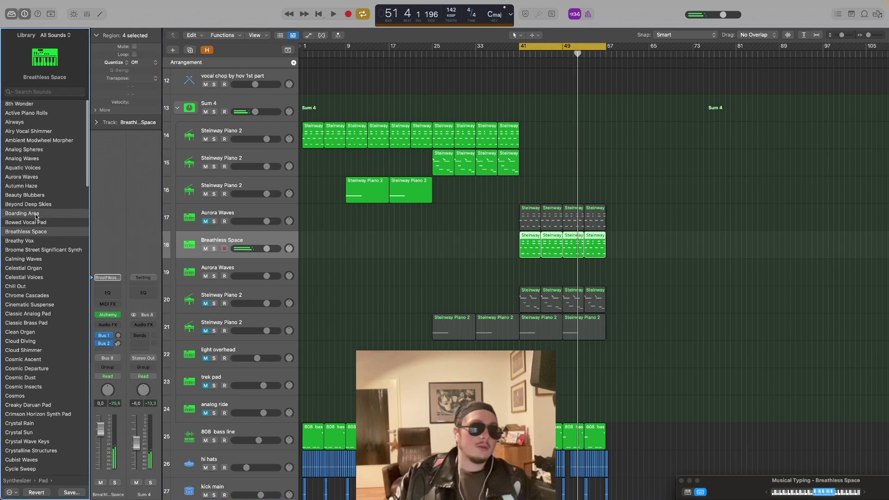
click(39, 297)
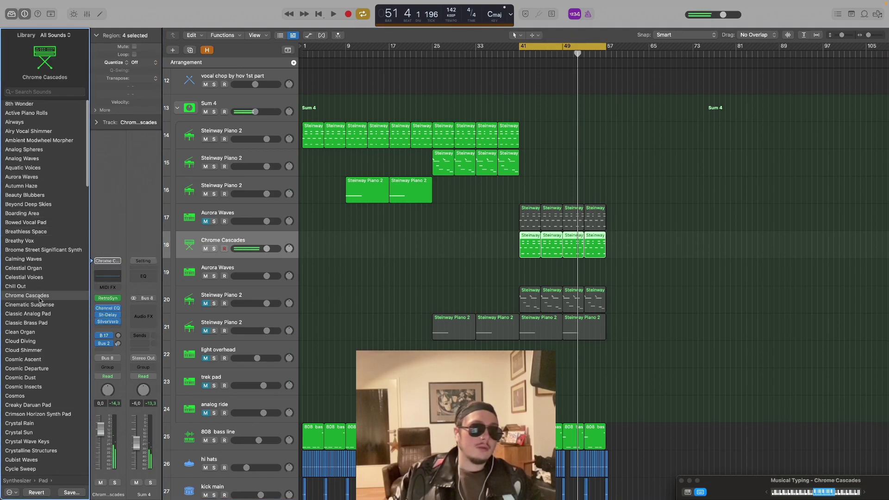
click(42, 323)
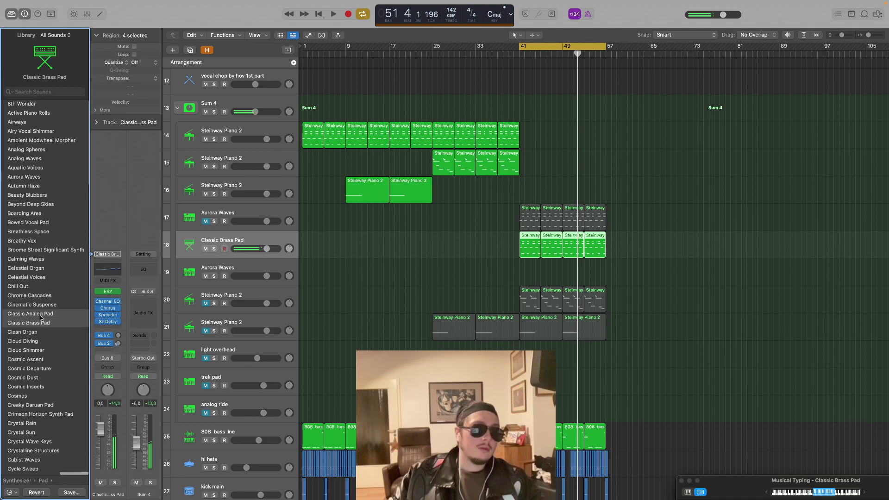
click(45, 315)
key(space)
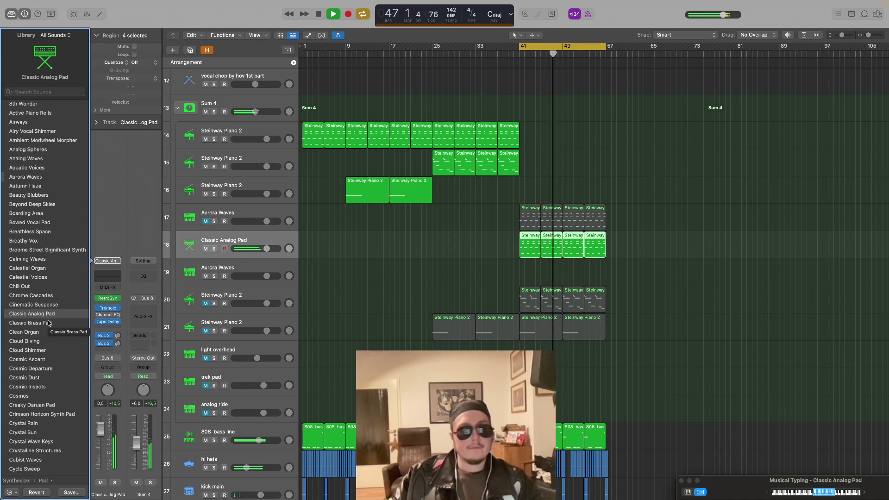
key(space)
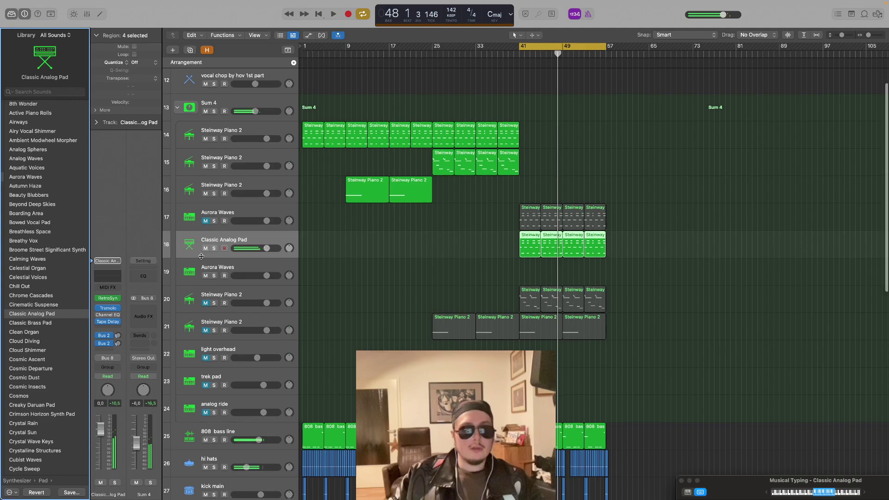
Duplicate the Classic Analog Pad track and rename track 17 as Aurora Waves NICE PAD
key(super+d)
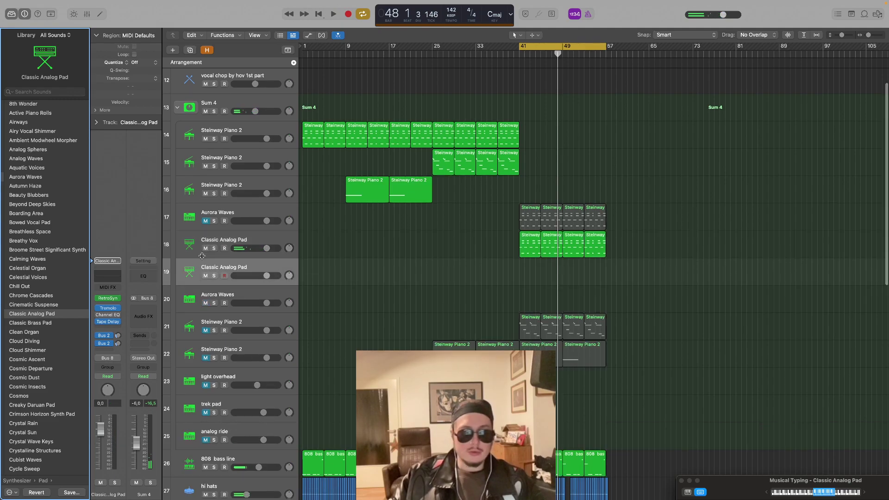
click(234, 240)
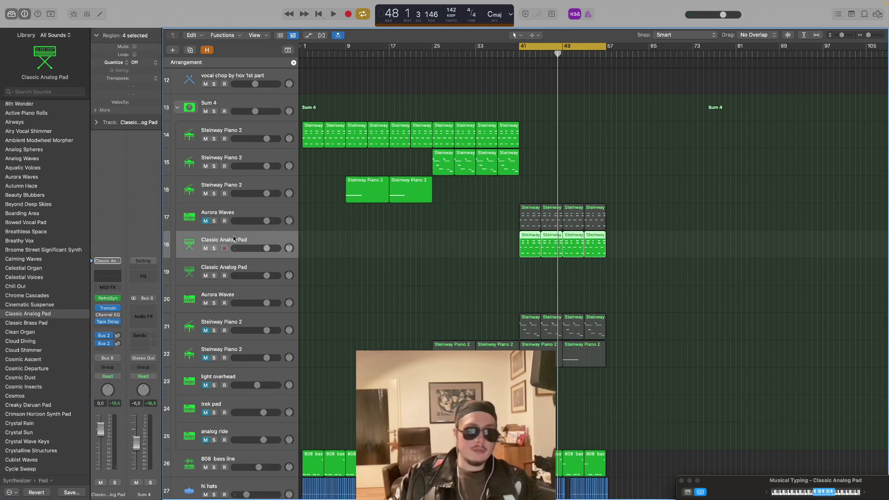
double_click(221, 212)
scroll(232, 213, right, 2)
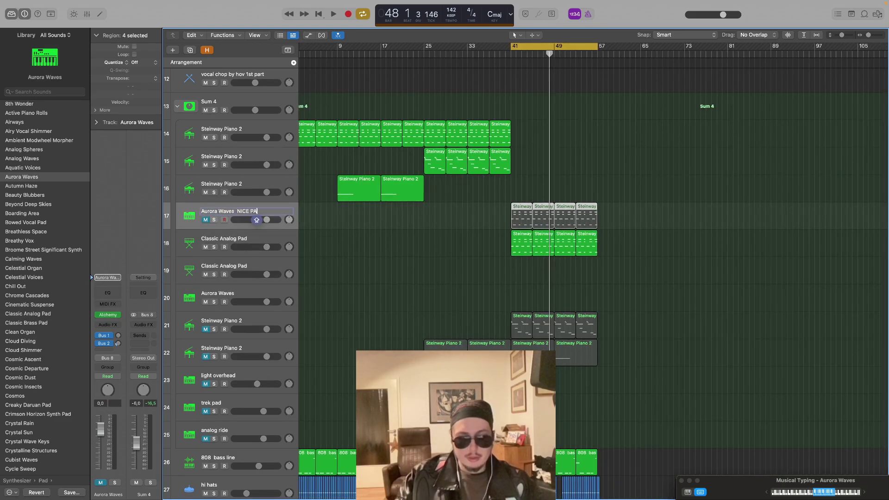
text(NICE PAD)
key(Return)
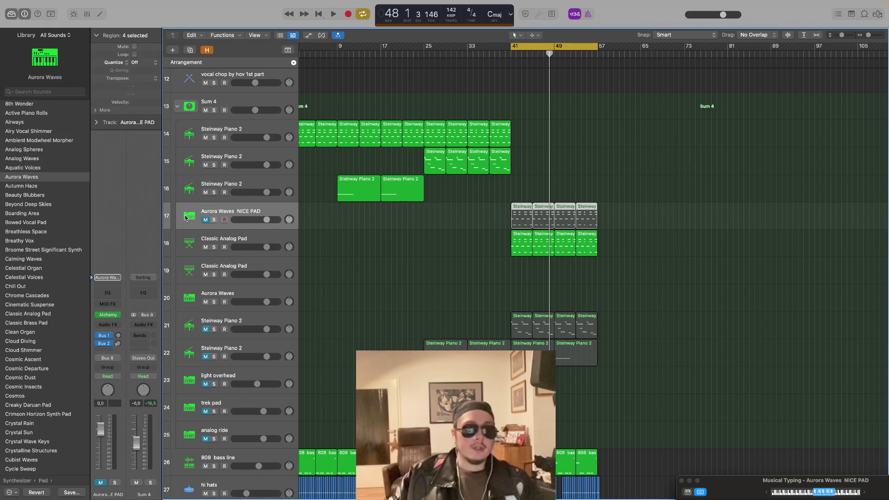
Unmute track 17 and rename track 18 as Classic Analog Pad NICE PAD
click(205, 219)
click(252, 239)
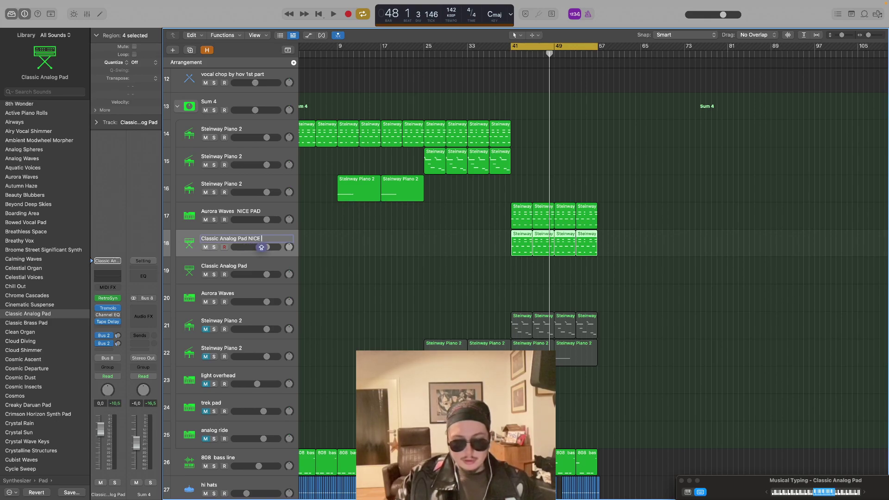
key(Return)
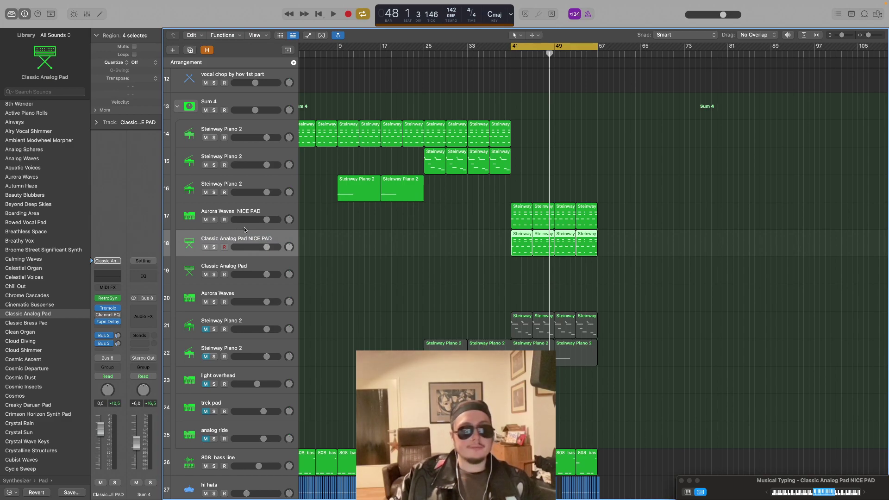
Duplicate track 18, mute both NICE PAD tracks and copy the four regions of bars 41 to 57 onto the new track 19
key(super+d)
click(206, 247)
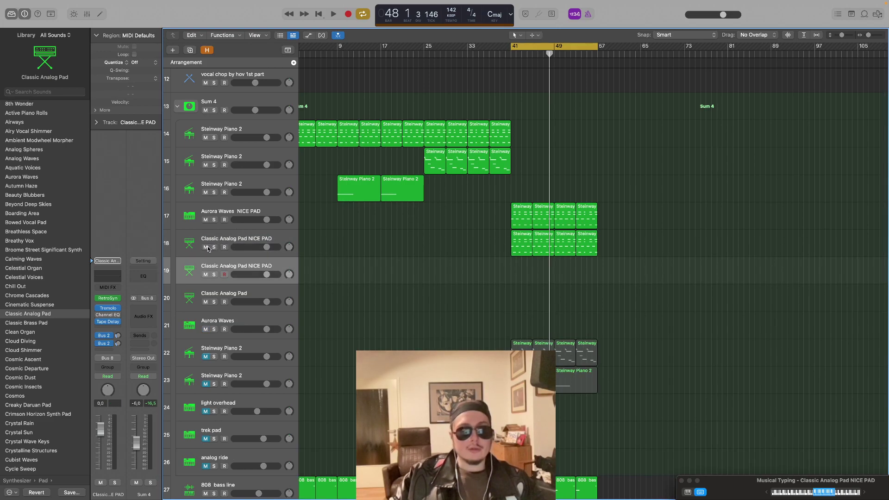
click(206, 221)
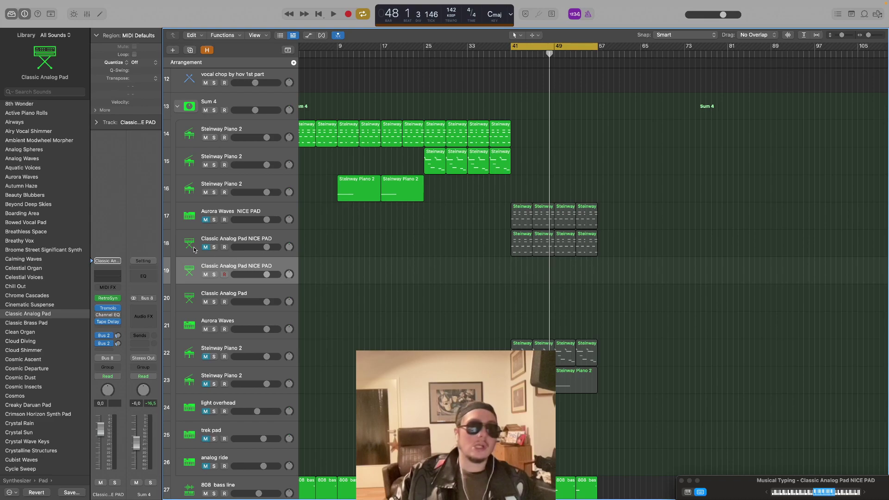
scroll(35, 139, left, 5)
drag(629, 254, 521, 267)
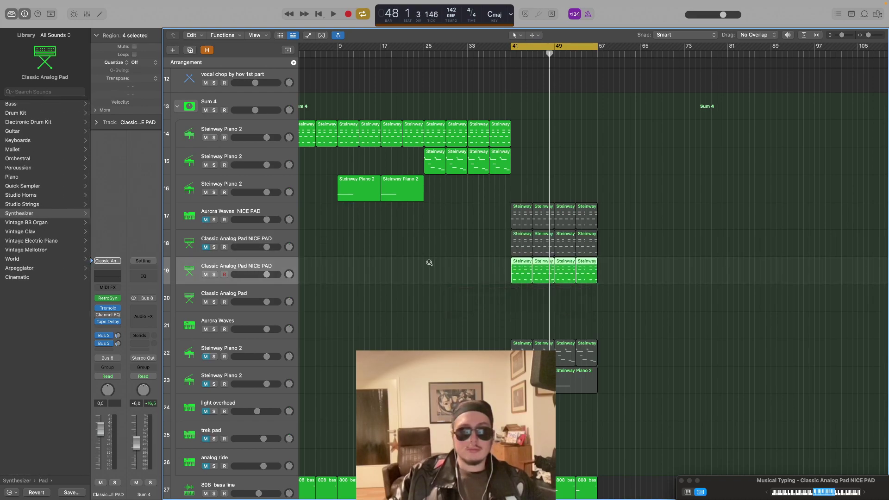
Load the Morphing Bells sound from the Synthesizer Bell category on track 19 and listen to the section
click(53, 214)
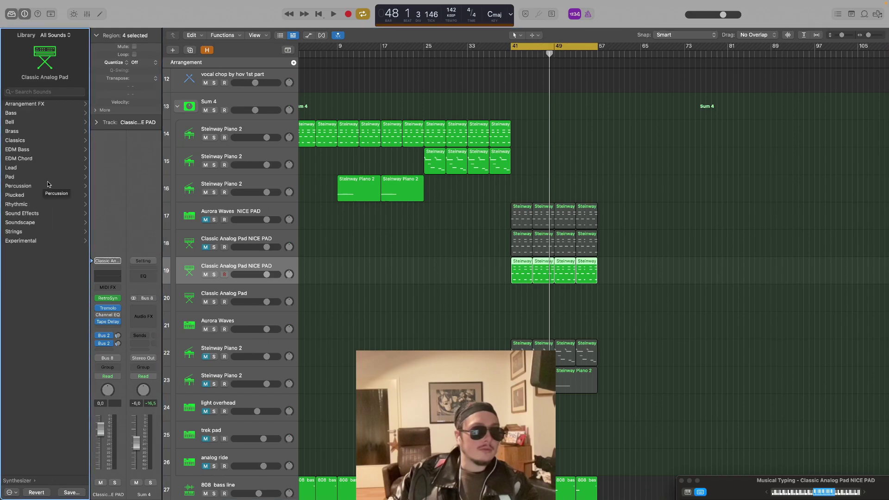
click(33, 122)
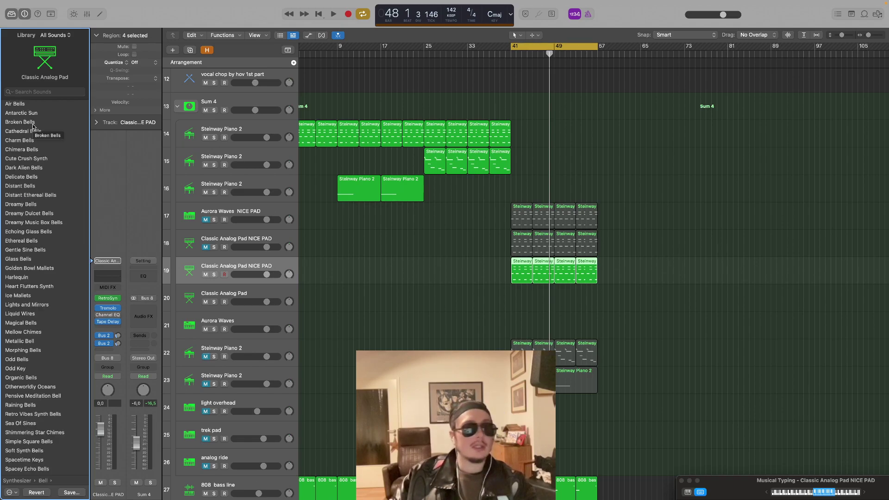
scroll(35, 222, down, 5)
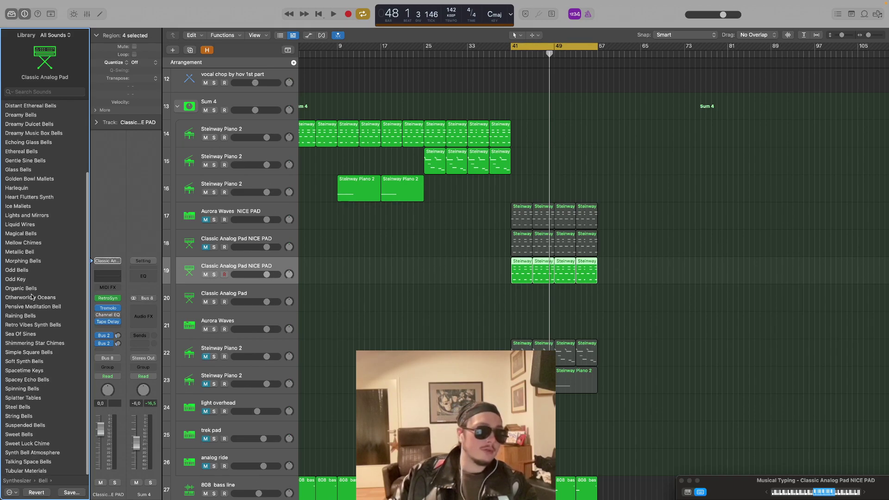
click(35, 261)
key(space)
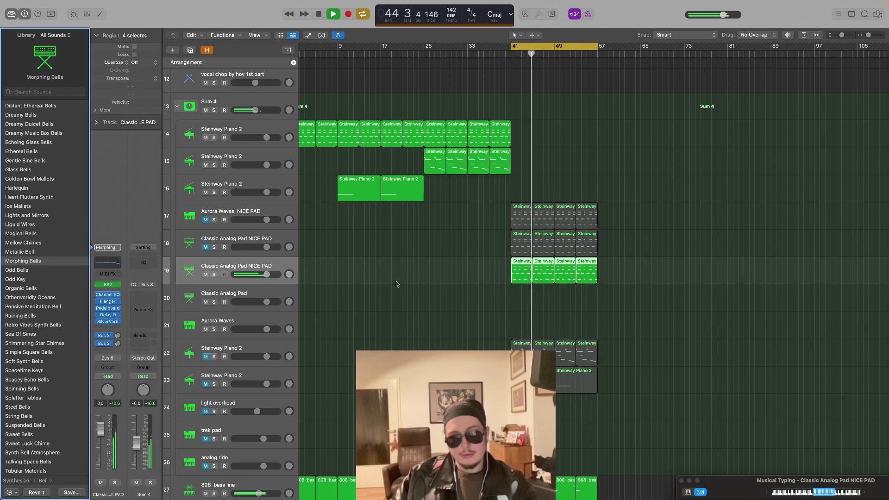
key(space)
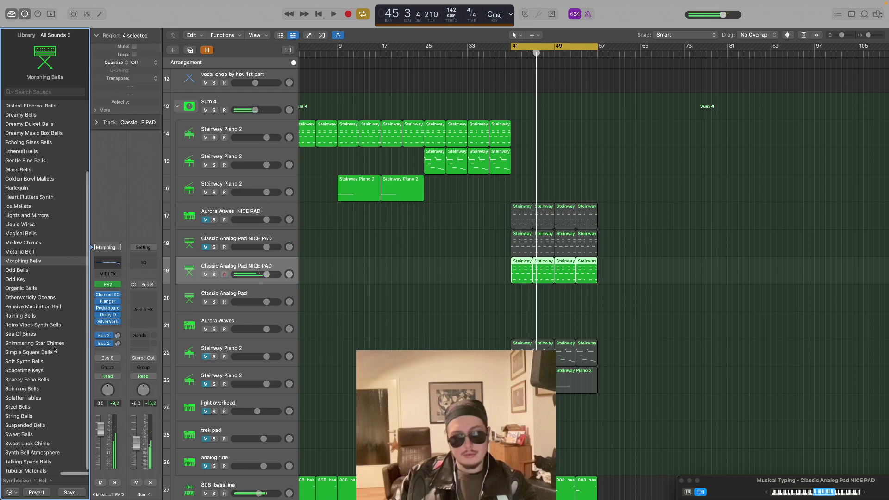
Audition Simple Square Bells, Odd Bells and Odd Key on track 19 during playback, then return to Morphing Bells
click(54, 354)
key(space)
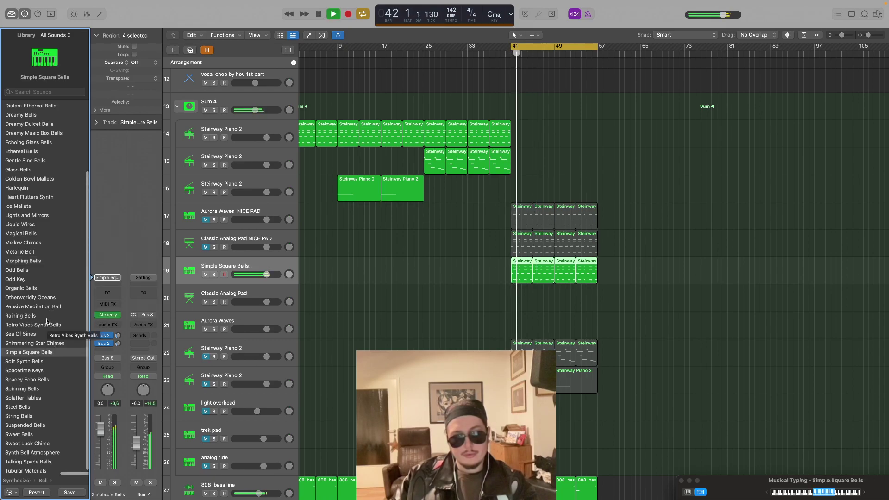
click(34, 271)
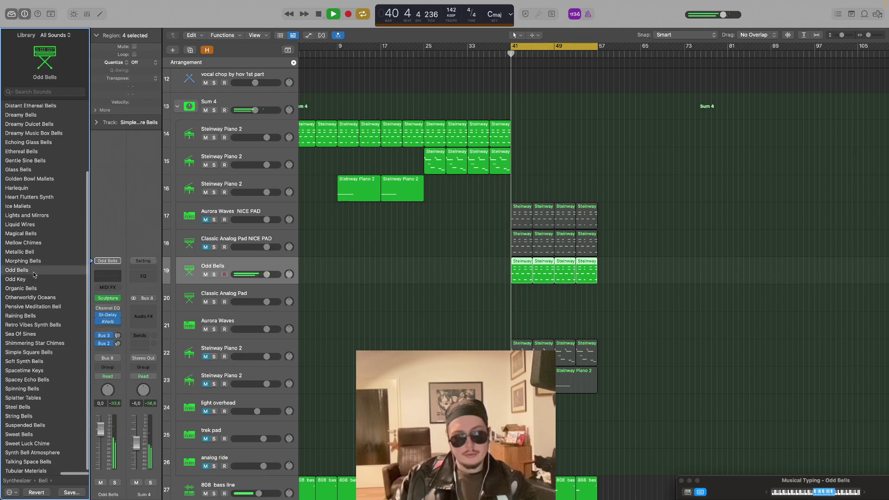
click(30, 279)
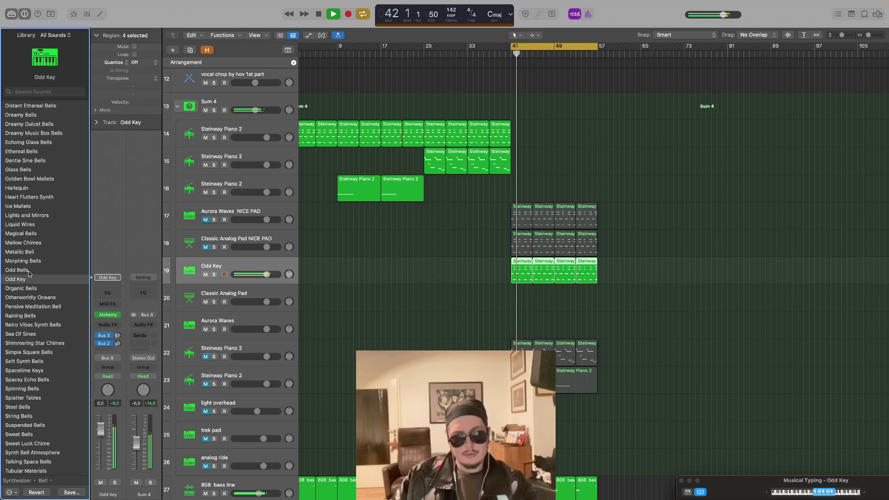
click(28, 273)
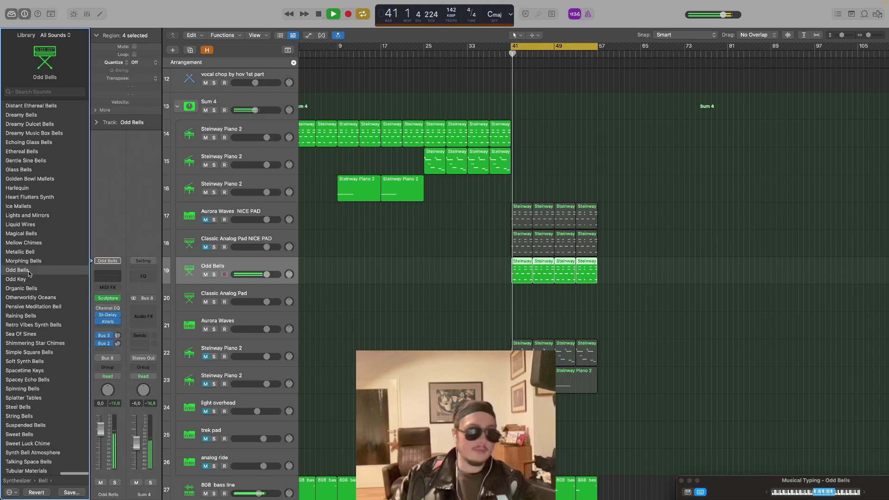
click(34, 262)
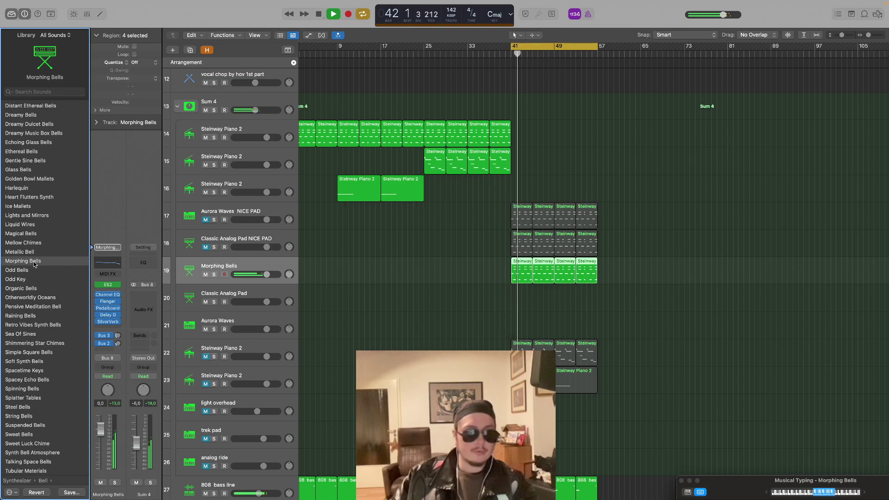
key(space)
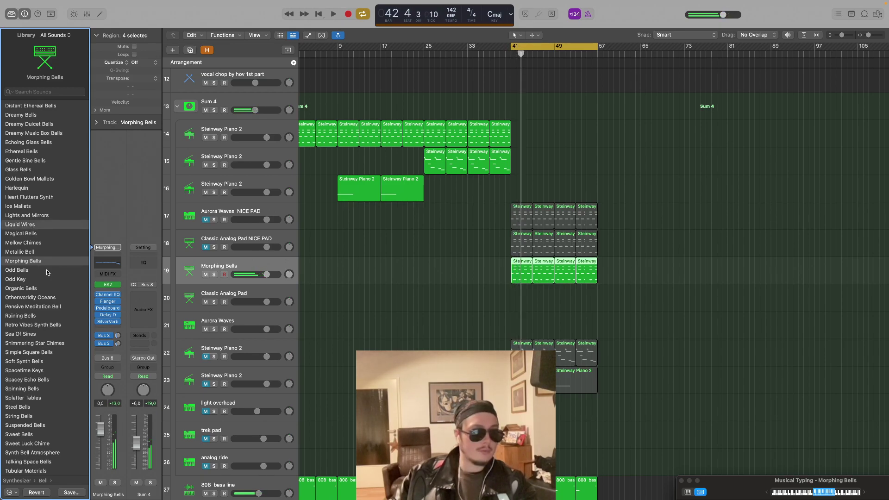
Try the Liquid Wires sound on track 19 and switch back to Morphing Bells
key(space)
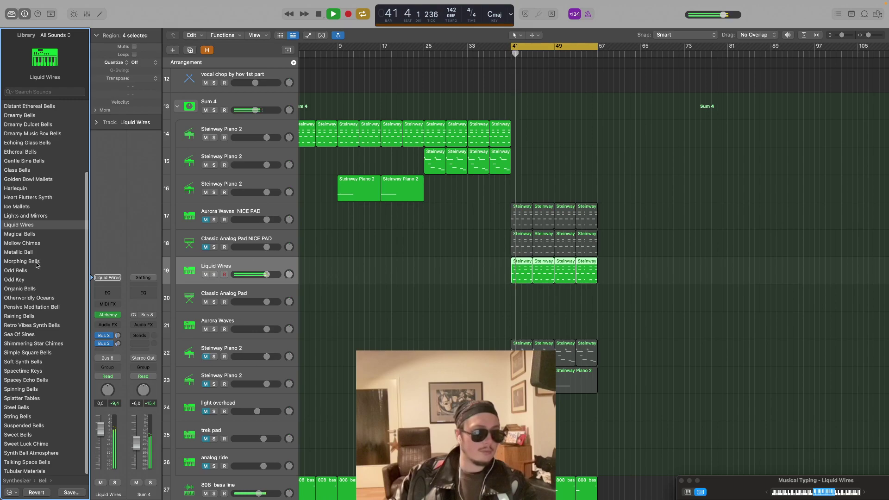
key(space)
click(37, 262)
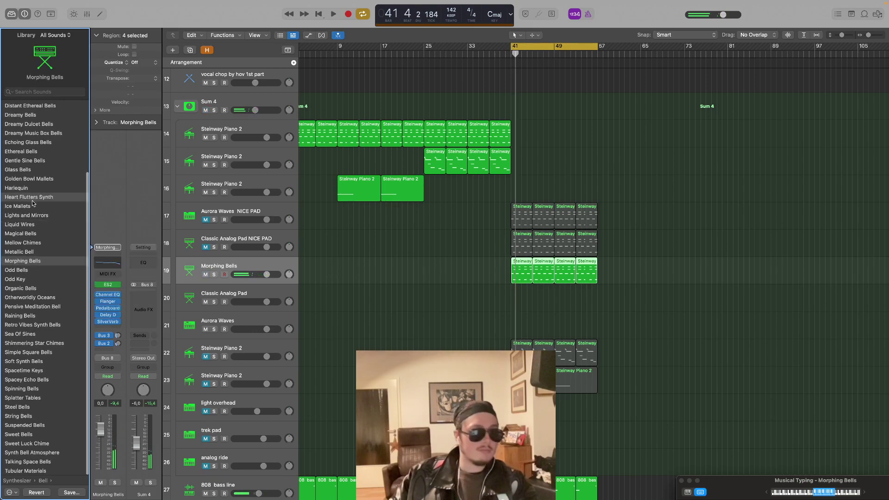
Try the Heart Flutters Synth sound on track 19, then load Harlequin and play the section
click(31, 199)
key(space)
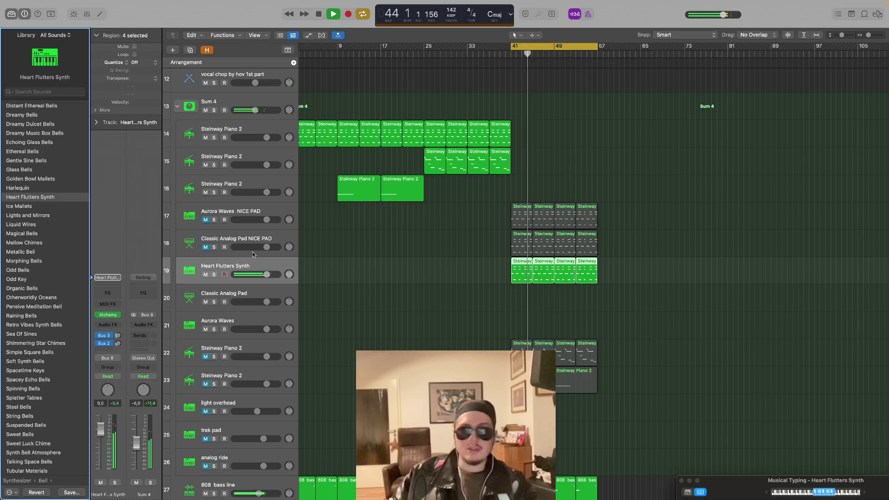
key(space)
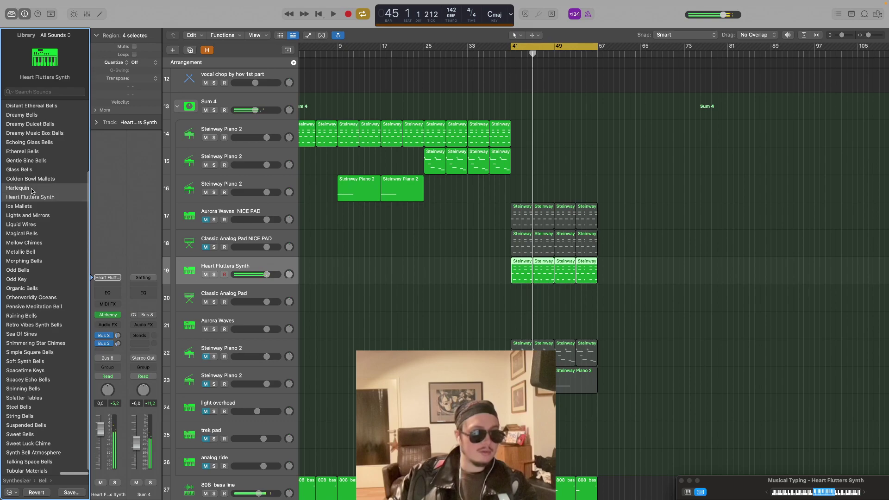
key(Up)
key(space)
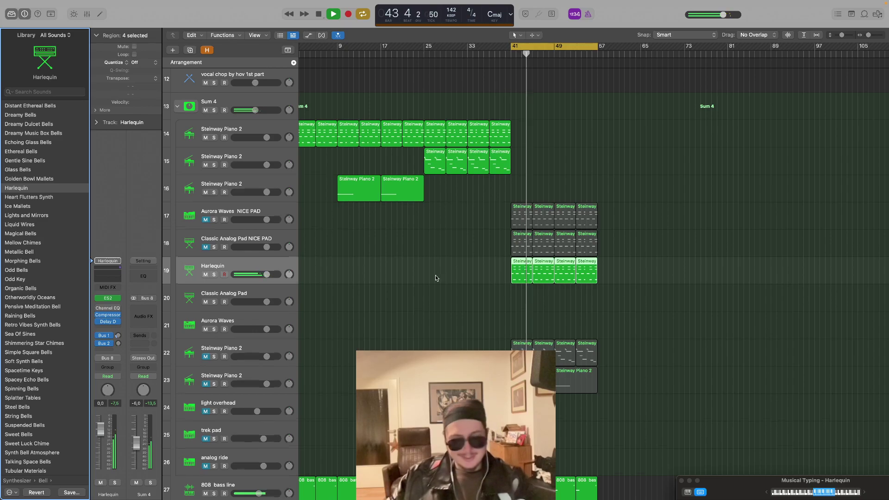
Duplicate the Harlequin track, repeat its four regions from bar 57, and move the bar 41 to 57 regions onto new track 20
scroll(435, 276, left, 1)
key(super+d)
drag(651, 294, 613, 274)
drag(526, 278, 528, 296)
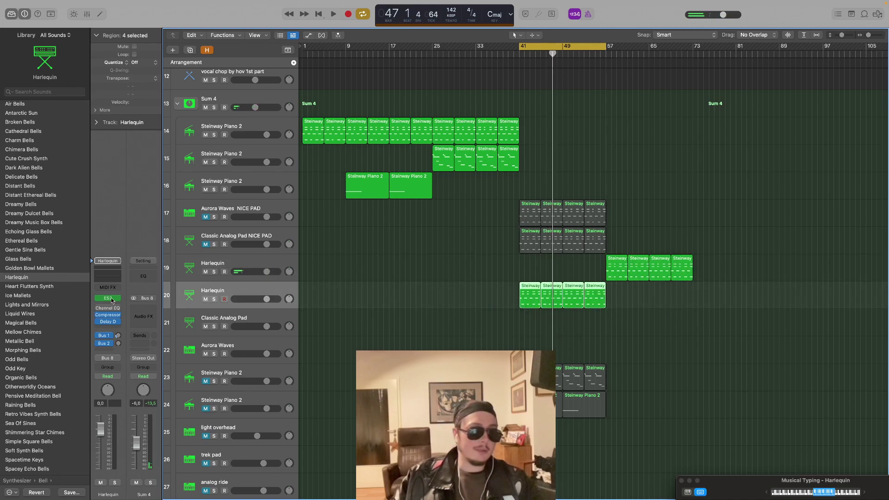
Try the Odd Key sound on track 20, then load Heart Flutters Synth and play the section
click(34, 360)
click(31, 369)
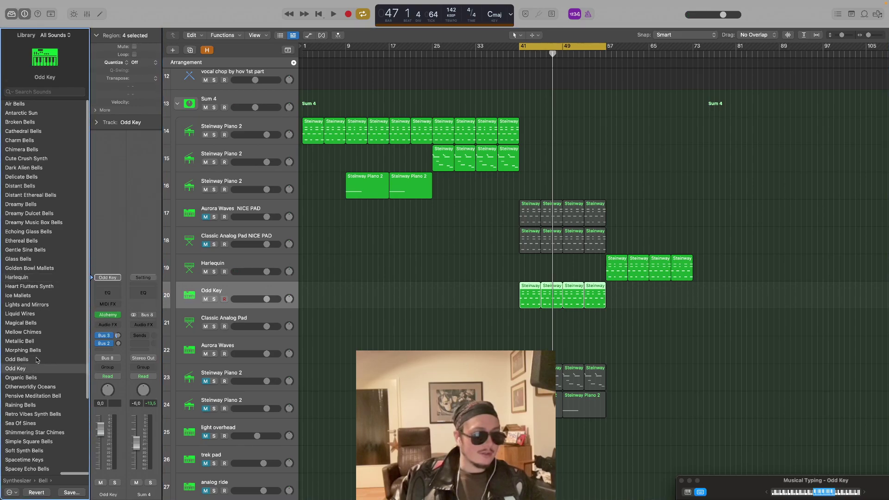
click(73, 290)
key(space)
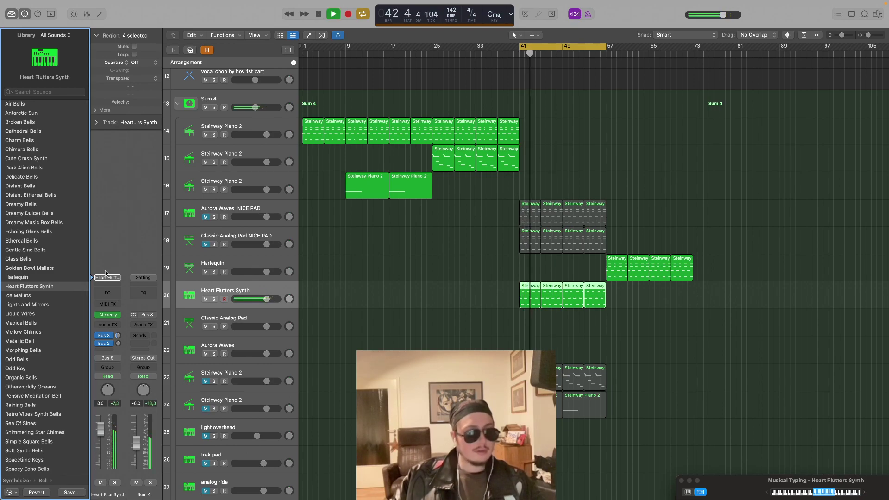
Add a Transposer MIDI effect to the Heart Flutters Synth track, try 12 semitones, then set it to -12 semitones
click(108, 304)
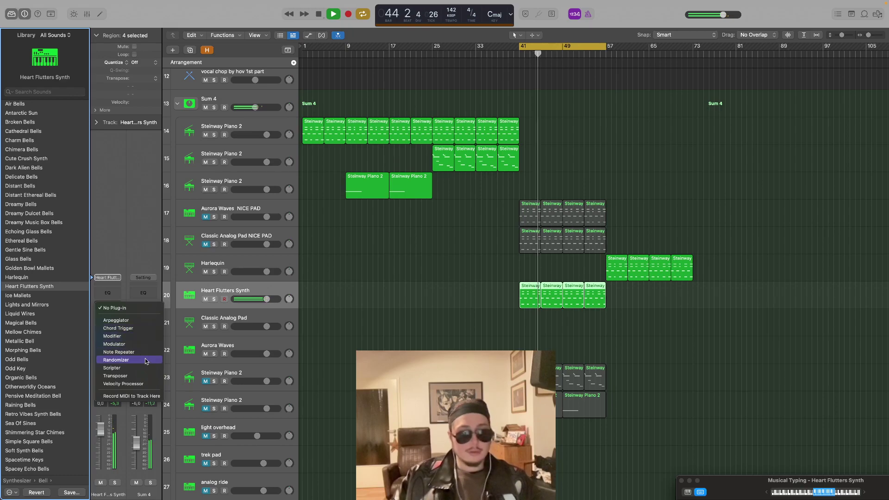
click(196, 257)
key(space)
key(space)
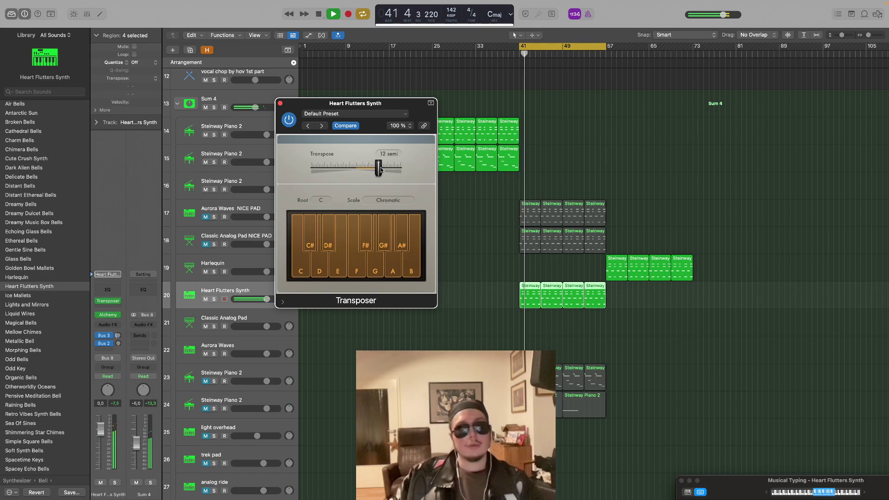
key(space)
drag(380, 169, 355, 172)
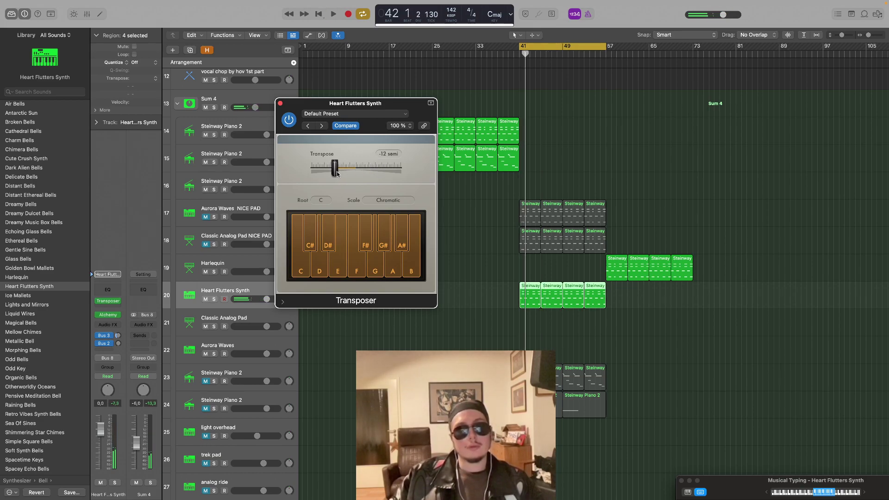
key(space)
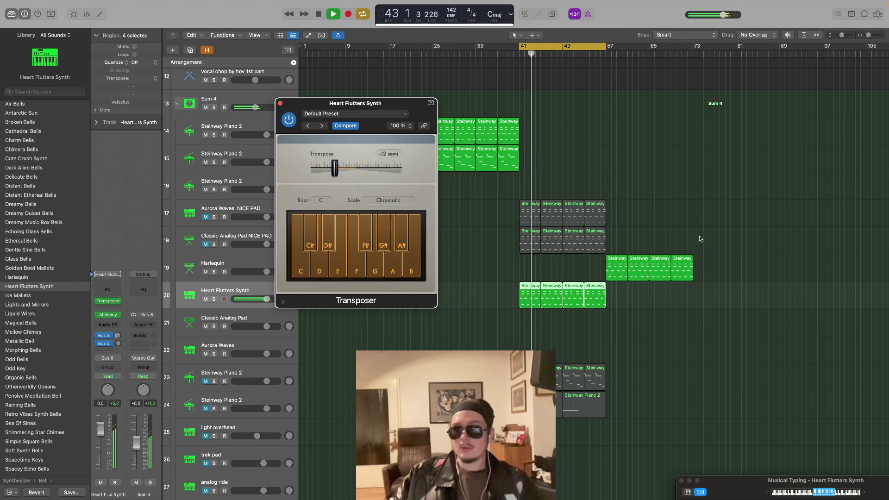
Copy the four Heart Flutters Synth regions to Harlequin track 19 at bar 41 and play both layers together
drag(533, 297, 532, 269)
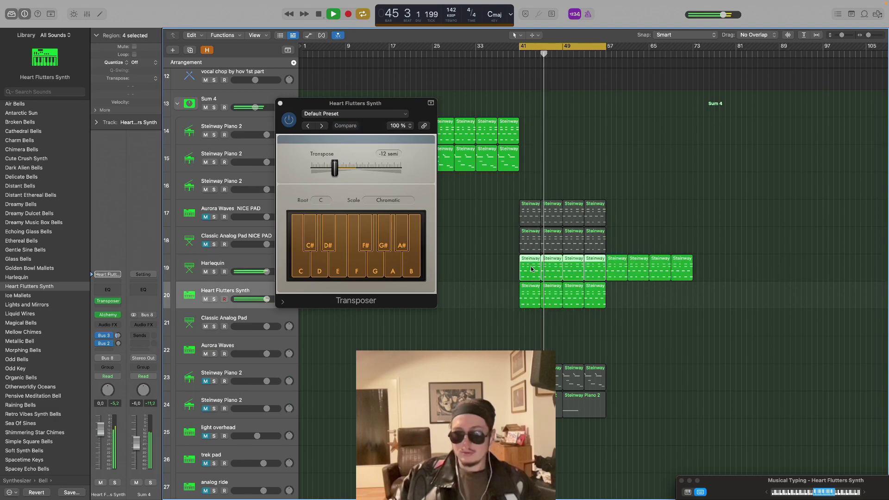
click(250, 265)
scroll(241, 273, up, 1)
click(215, 287)
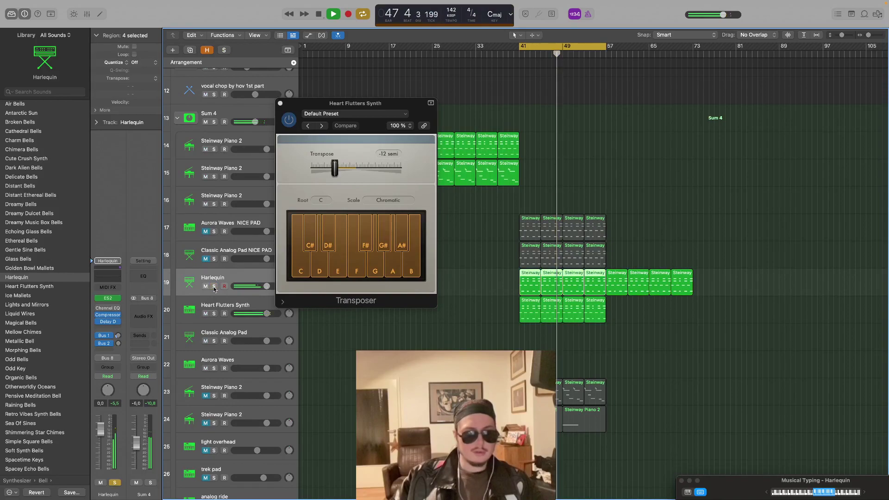
key(space)
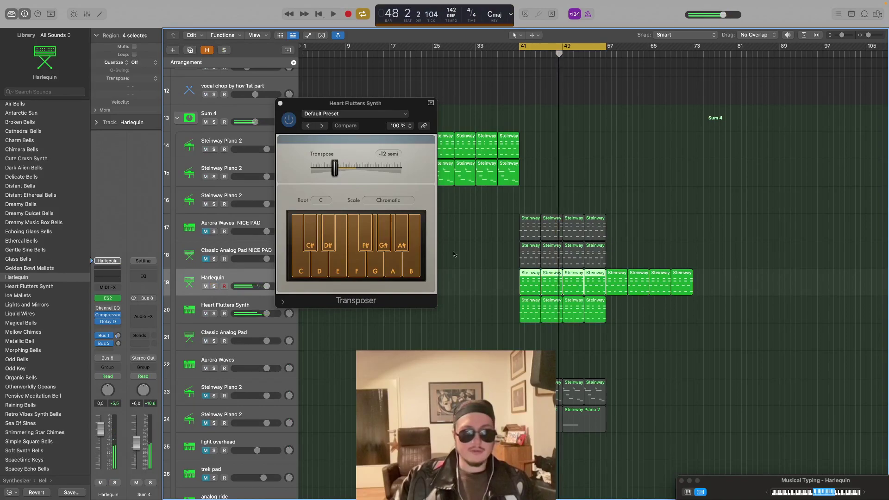
click(279, 104)
key(space)
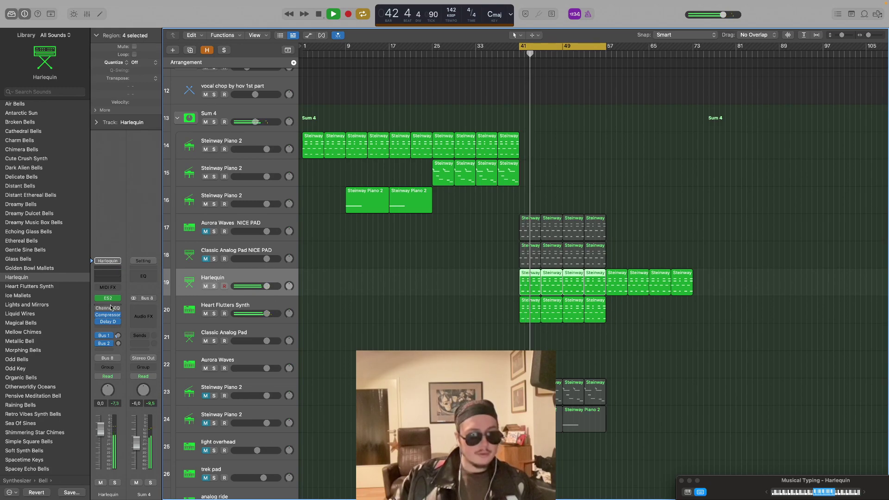
Add a Transposer MIDI effect to Harlequin track 19 and transpose it up 12 semitones
click(107, 276)
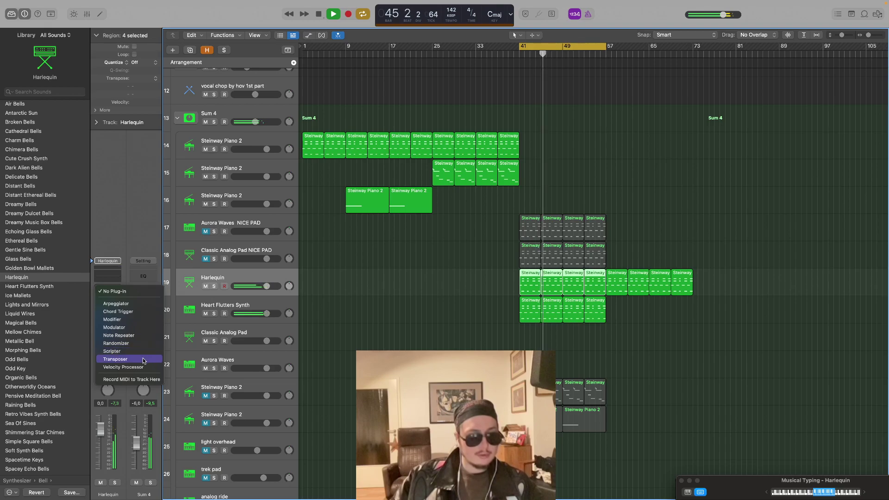
click(115, 359)
key(space)
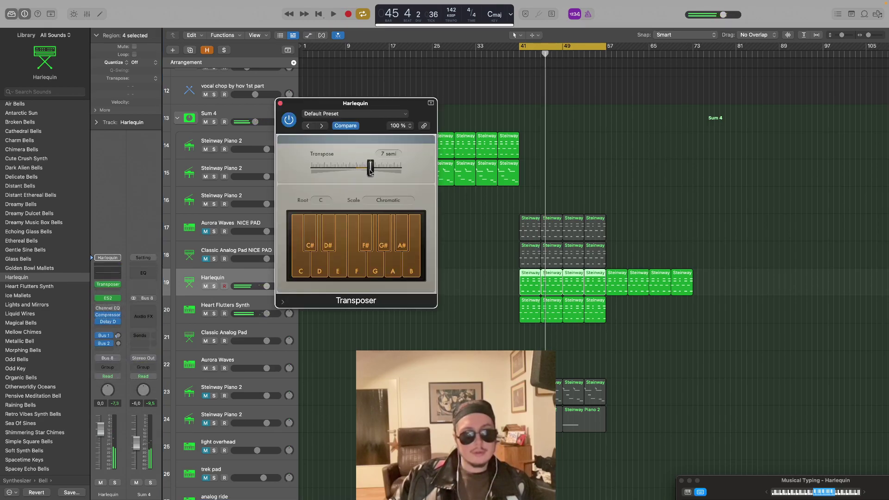
key(space)
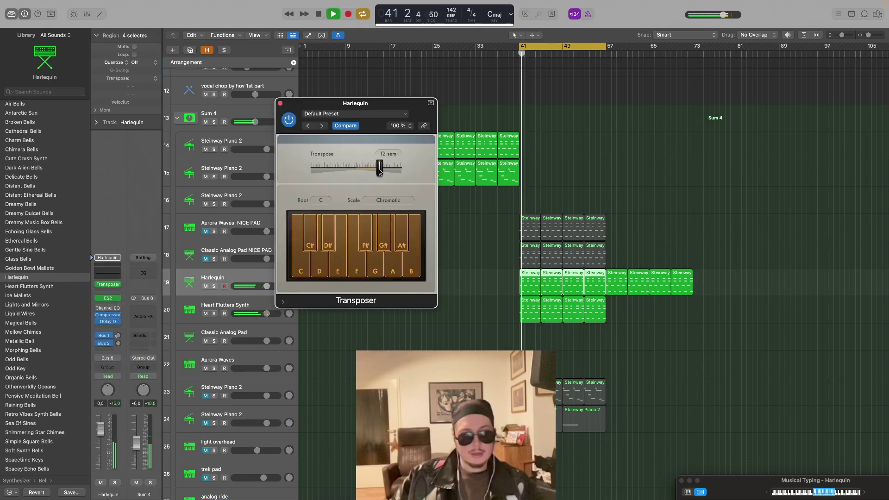
Lower the Heart Flutters Synth track's volume to -1.7 dB and close the Transposer window
drag(266, 314, 263, 315)
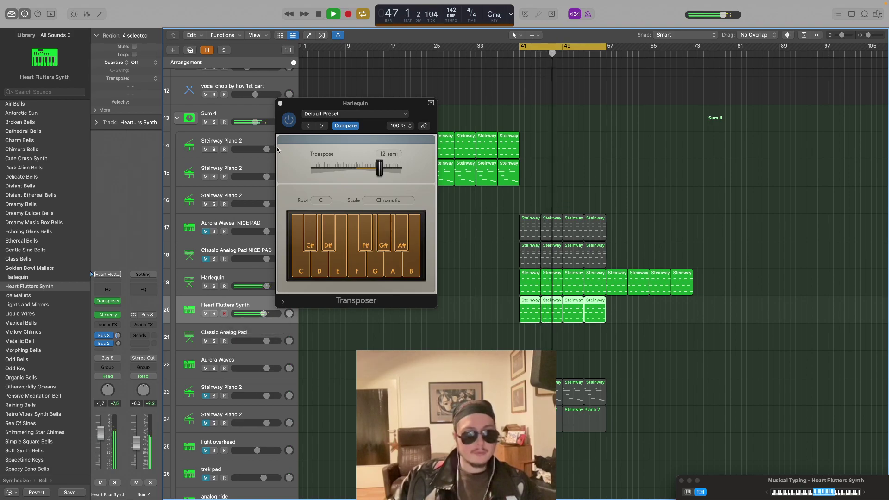
click(280, 103)
click(726, 212)
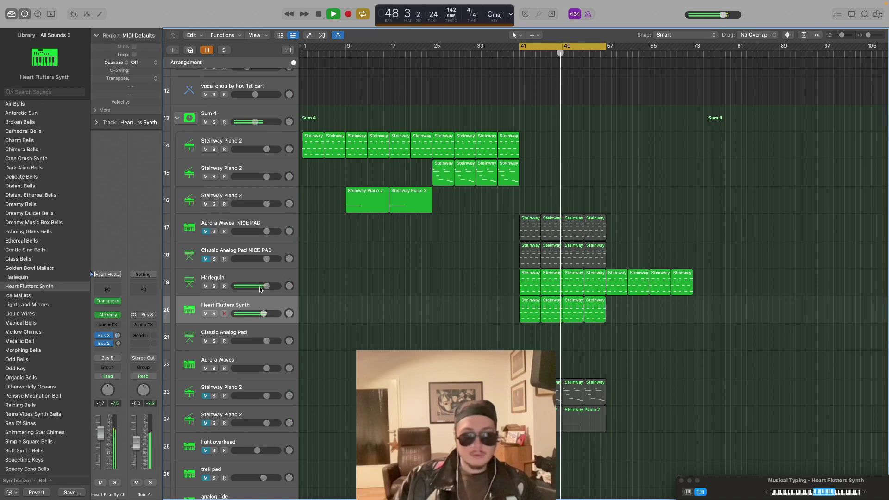
Duplicate the Heart Flutters Synth track and copy the four muted Steinway Piano 2 melody regions from track 24 onto new track 21
click(250, 302)
key(super+d)
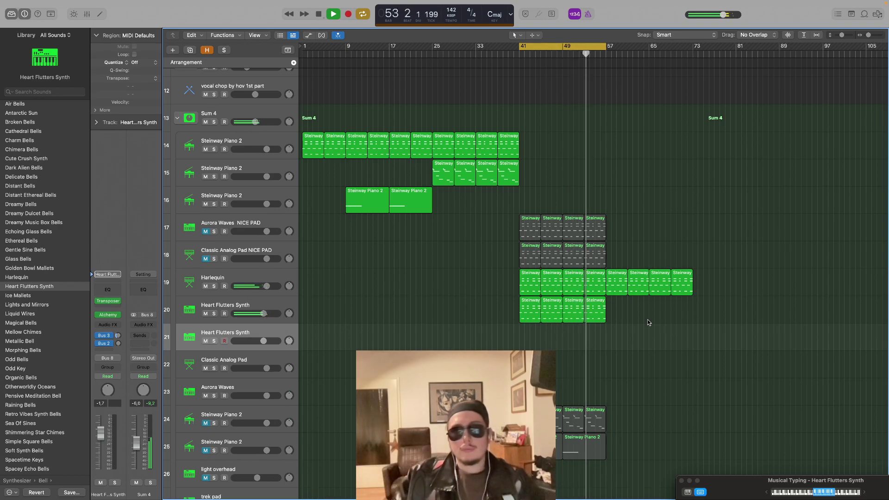
key(space)
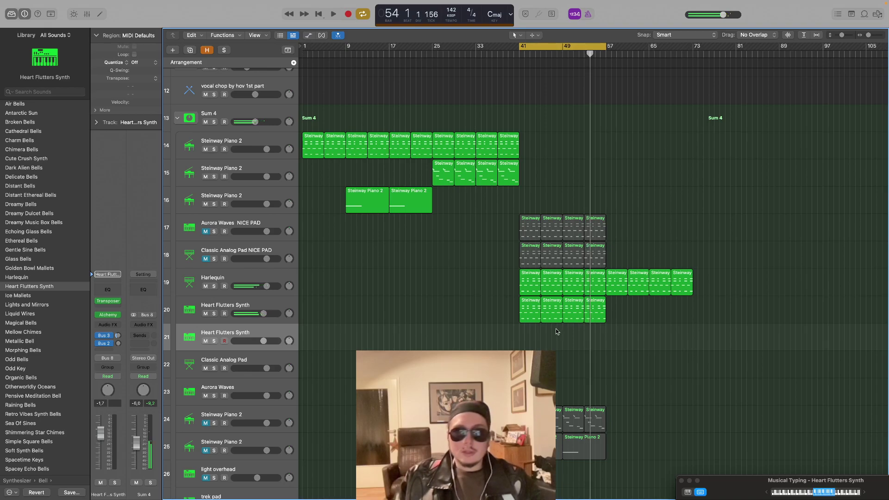
drag(508, 394, 616, 420)
drag(531, 423, 530, 340)
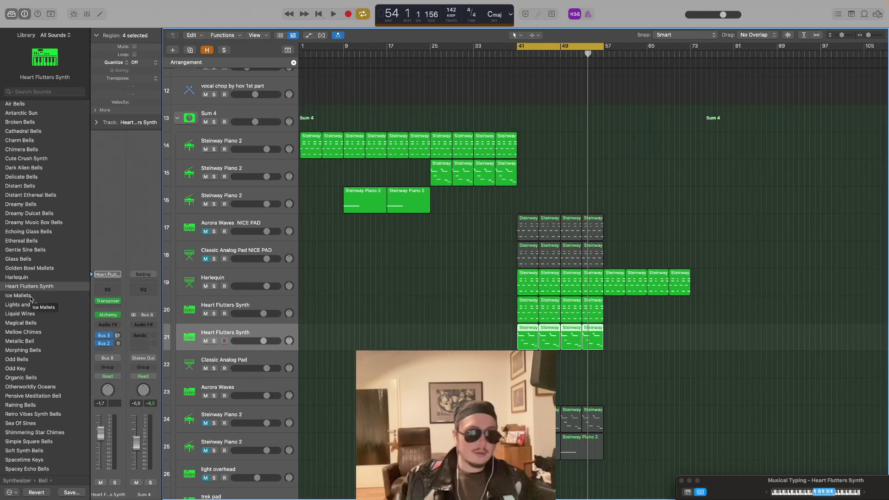
Try the Odd Bells and Mellow Chimes sounds on track 21 and lower its volume to -4.5 dB
click(32, 361)
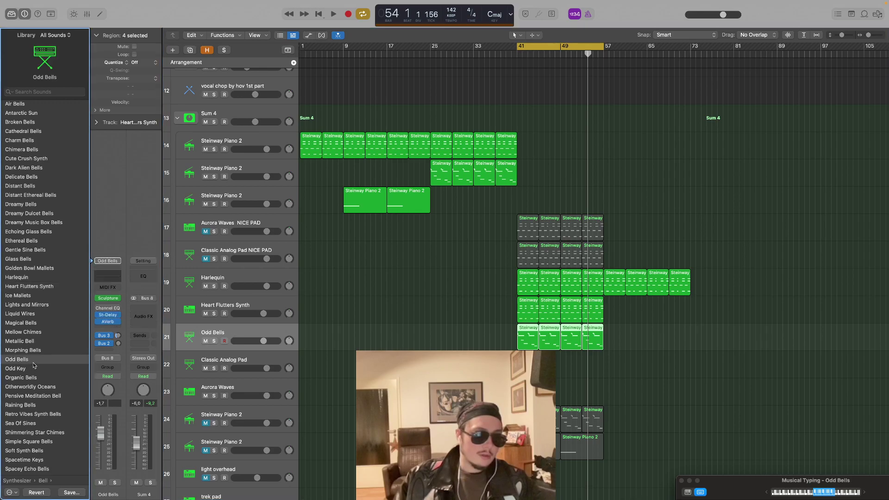
click(41, 333)
key(space)
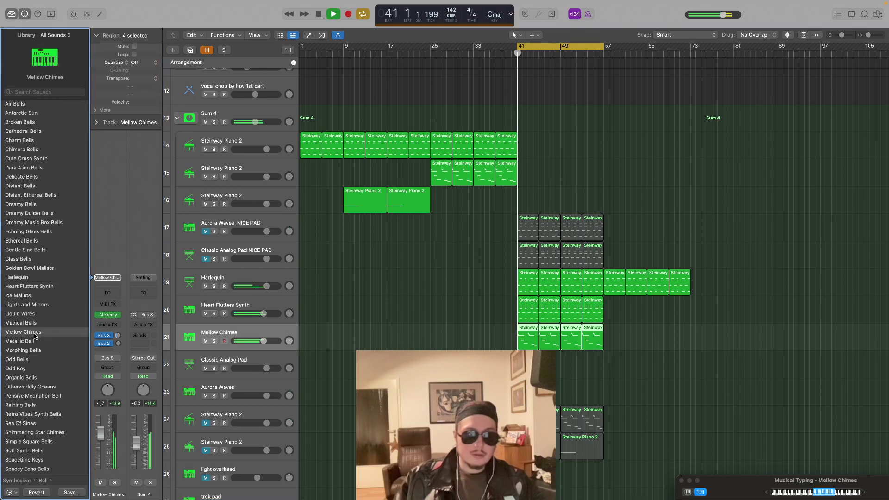
drag(263, 341, 258, 341)
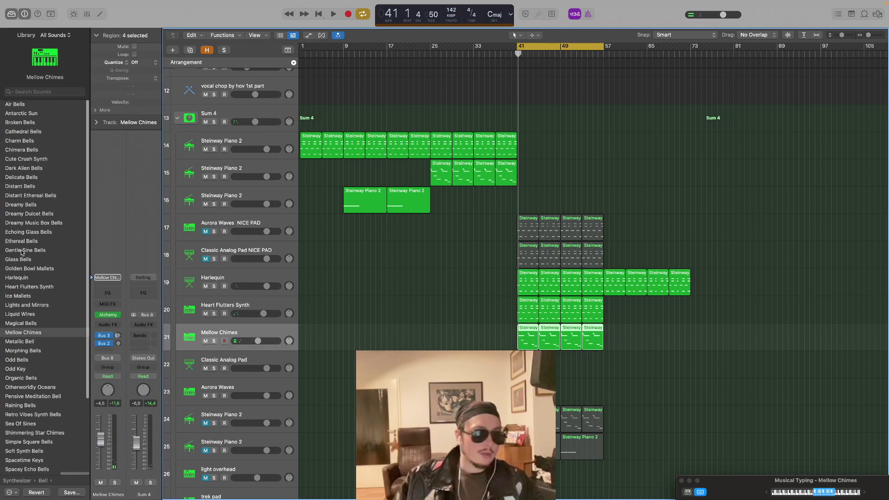
Load the Harlequin sound on track 21 and mute the Heart Flutters Synth track while auditioning the section
scroll(30, 267, down, 2)
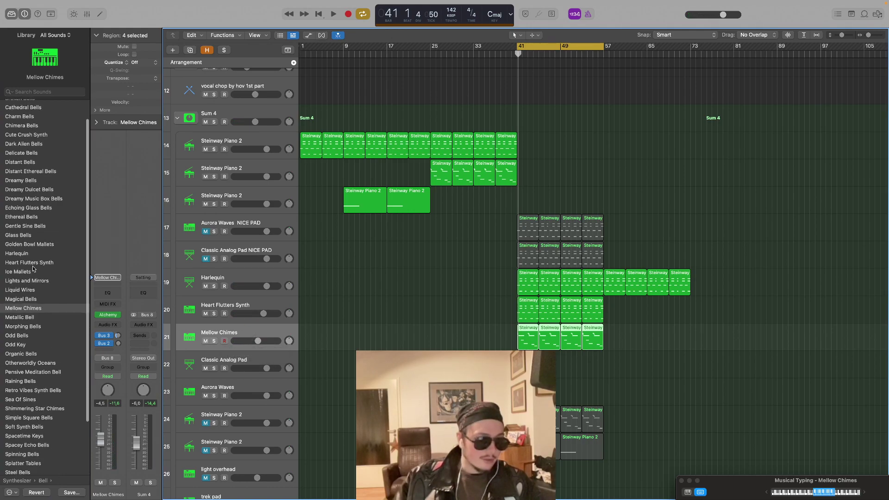
click(30, 253)
key(space)
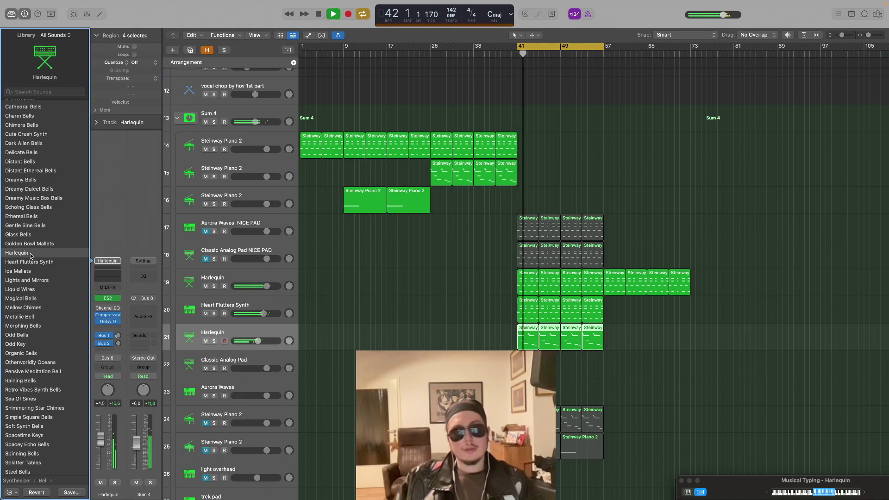
key(space)
click(205, 314)
key(space)
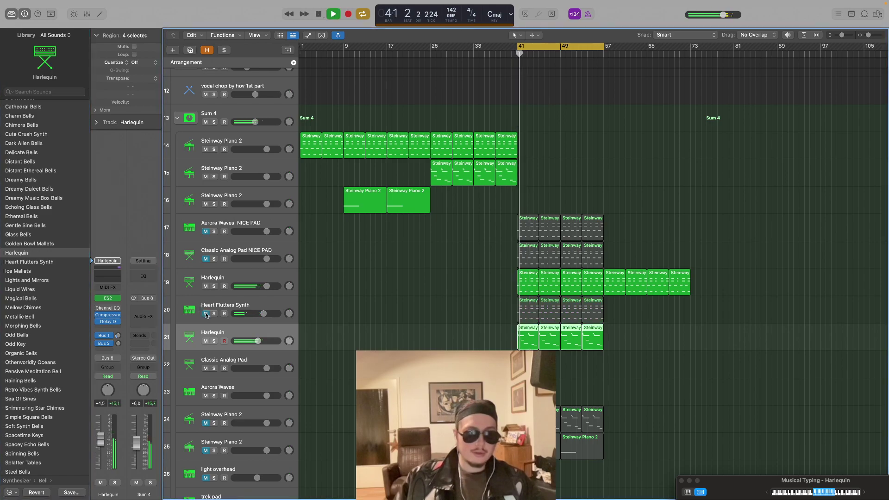
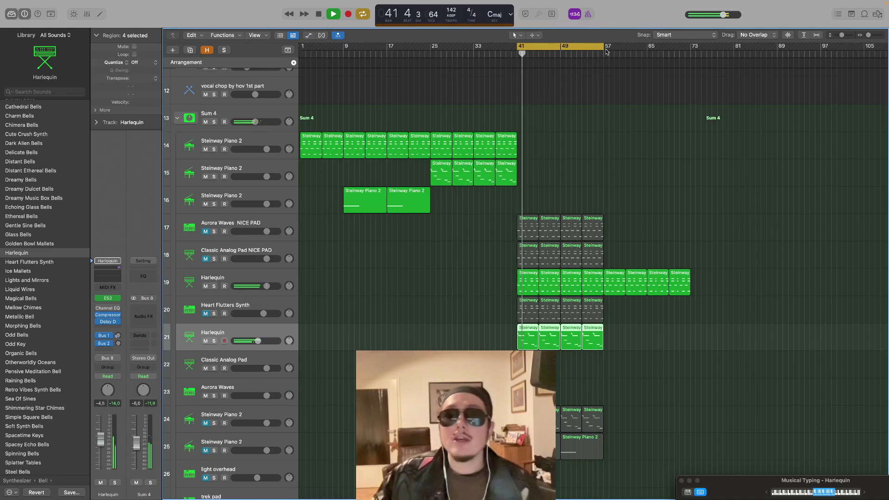
Shorten the cycle range to bars 41 to 49, compare the two Harlequin tracks by muting, and leave track 21 muted
drag(597, 46, 561, 56)
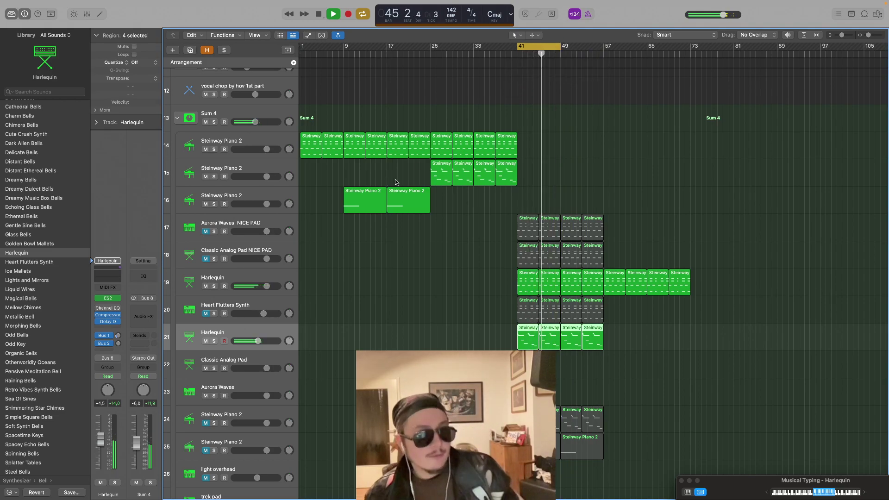
click(206, 286)
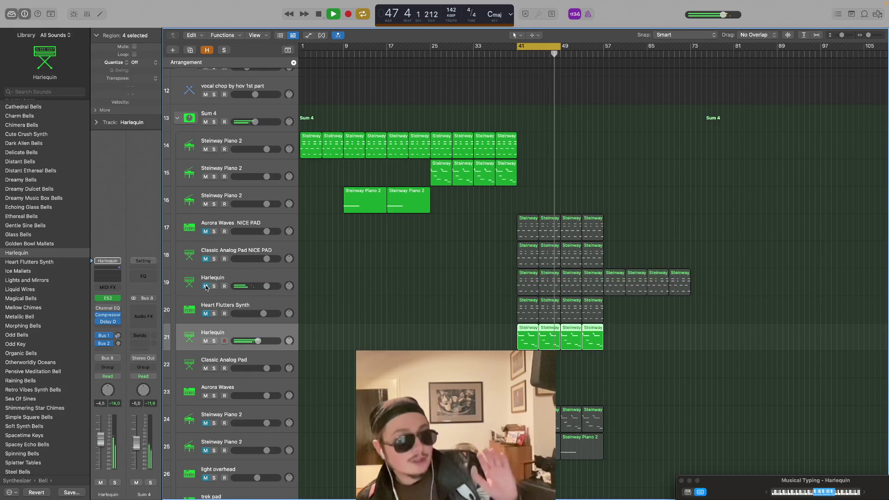
click(206, 286)
click(206, 342)
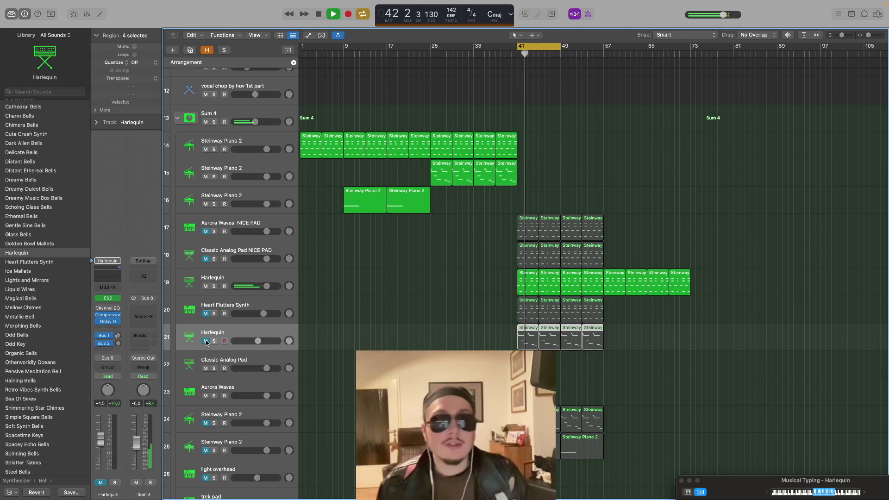
Toggle the mute on Harlequin track 19, leave it muted, and unmute the Heart Flutters Synth track to hear it alone
scroll(208, 328, up, 1)
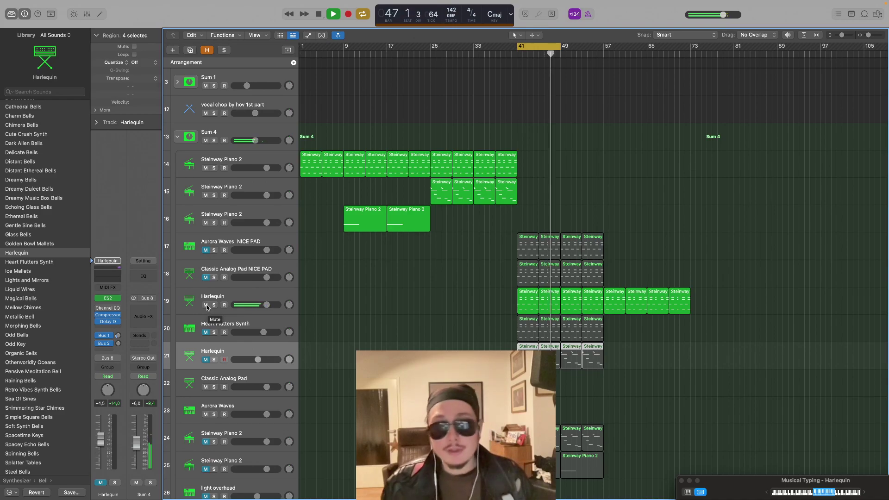
click(207, 306)
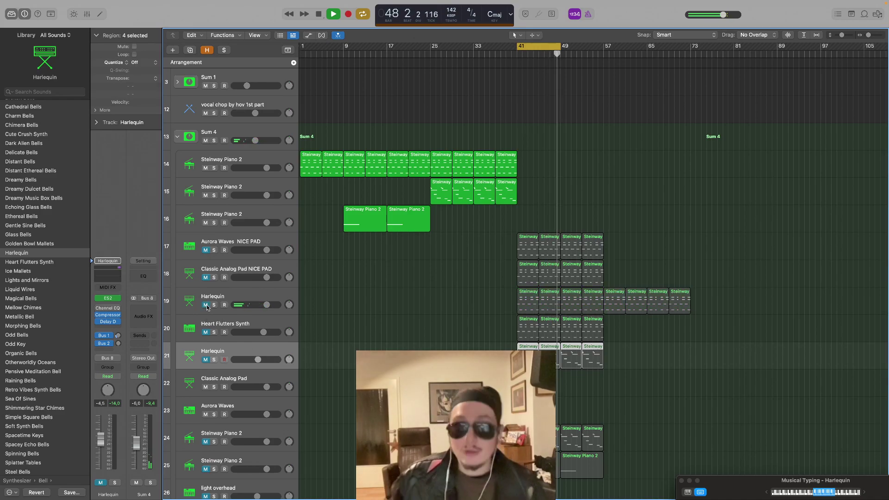
click(206, 305)
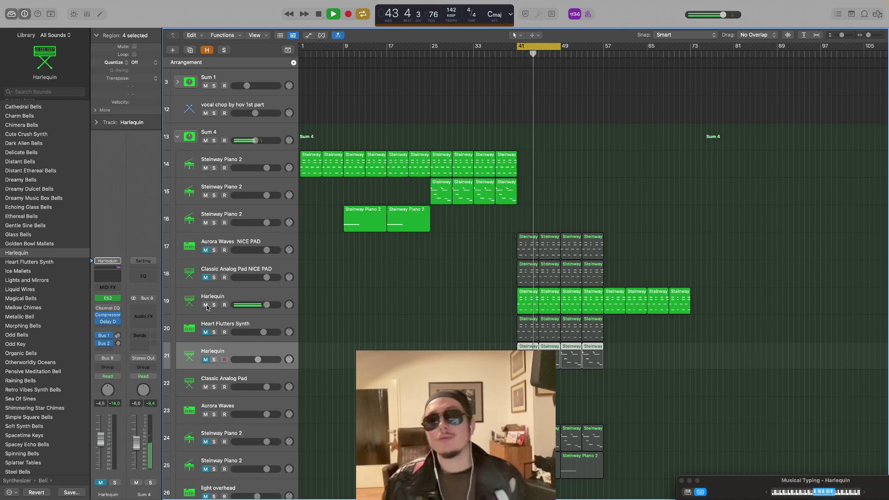
click(207, 306)
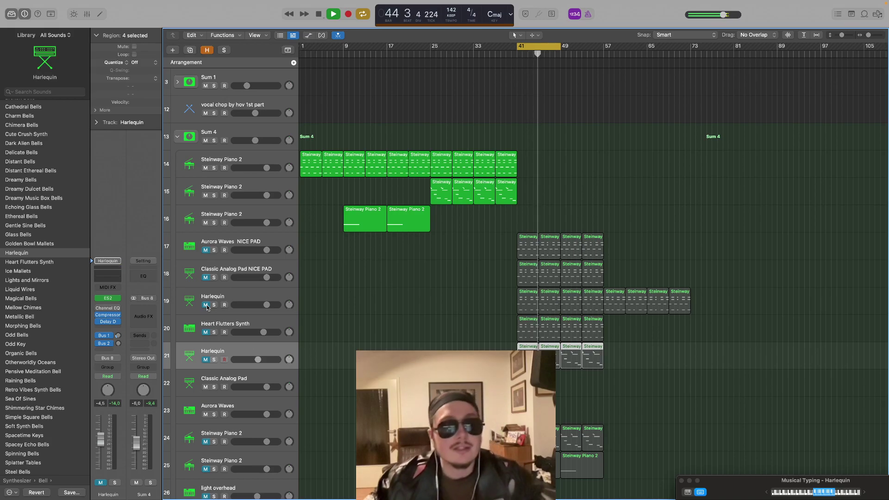
click(205, 305)
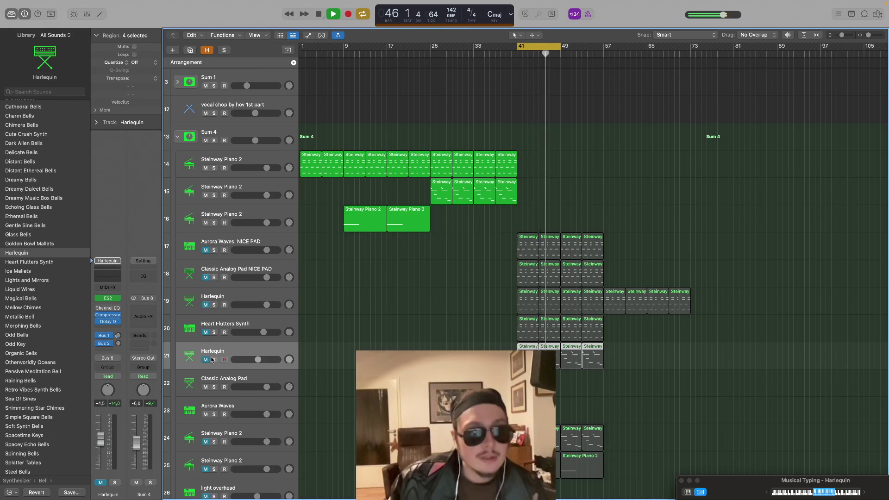
click(206, 333)
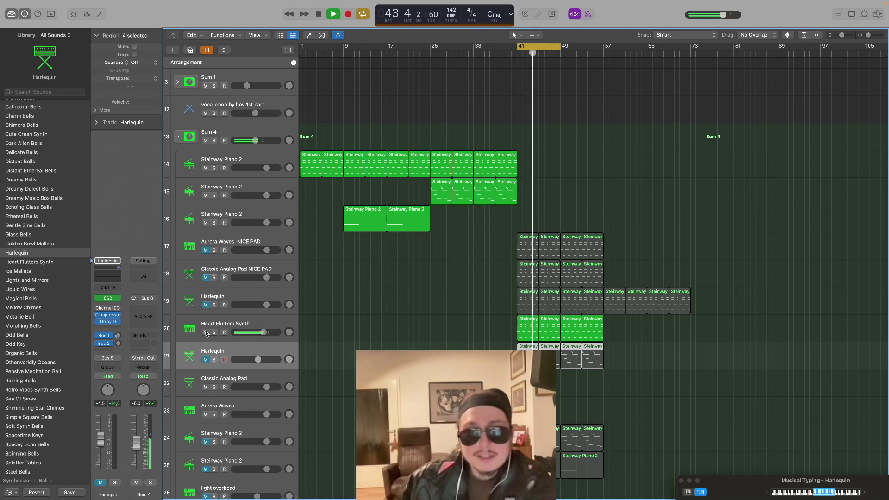
Stop playback and mute the three Steinway Piano 2 tracks 14, 15 and 16
key(space)
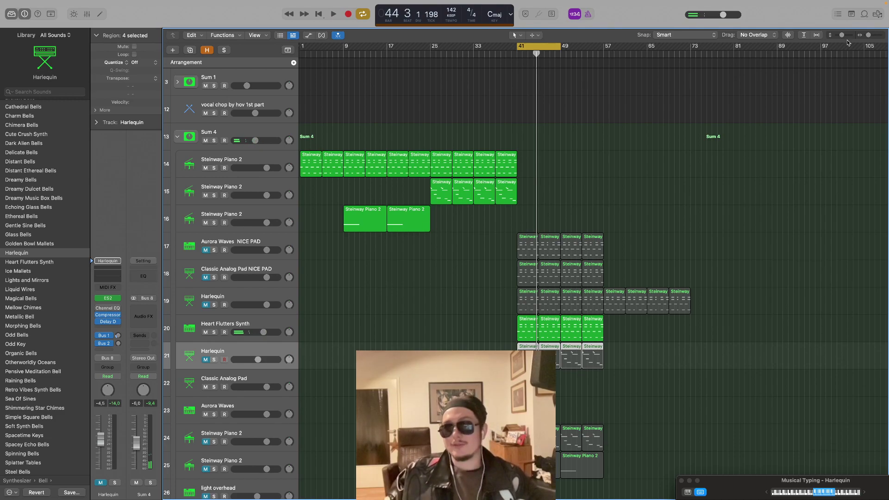
drag(844, 37, 841, 38)
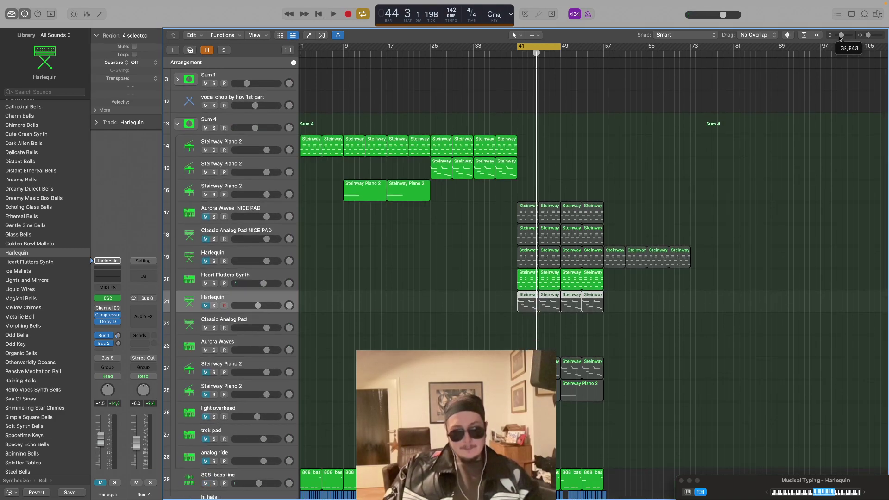
scroll(588, 126, left, 1)
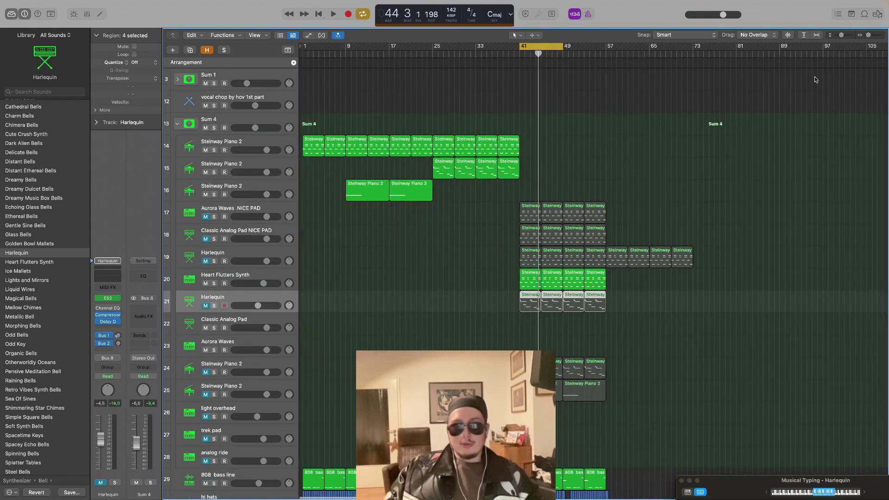
click(206, 150)
click(206, 172)
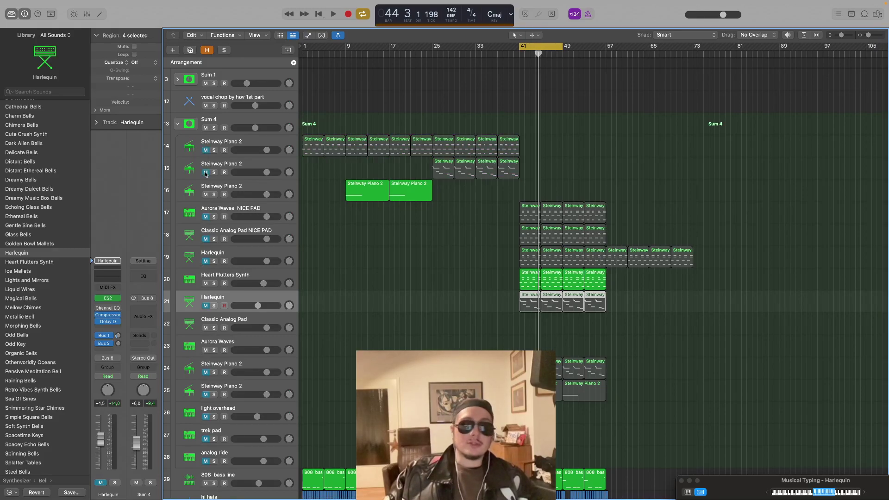
click(205, 195)
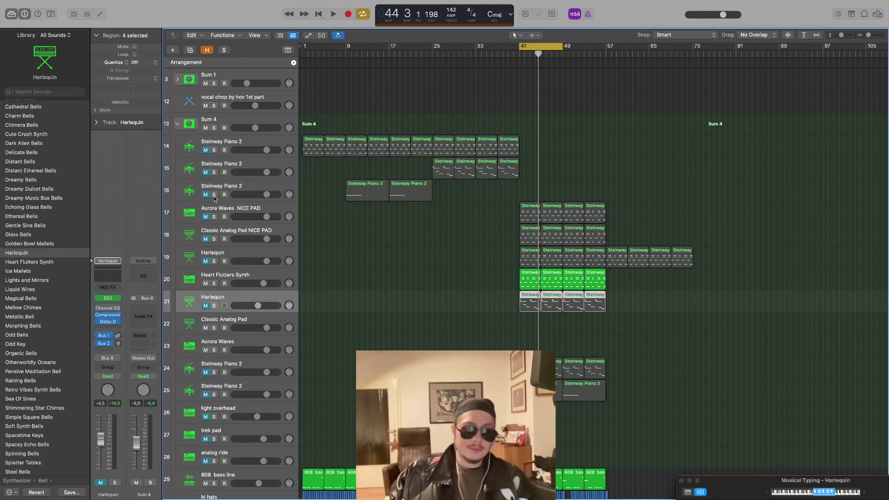
click(367, 210)
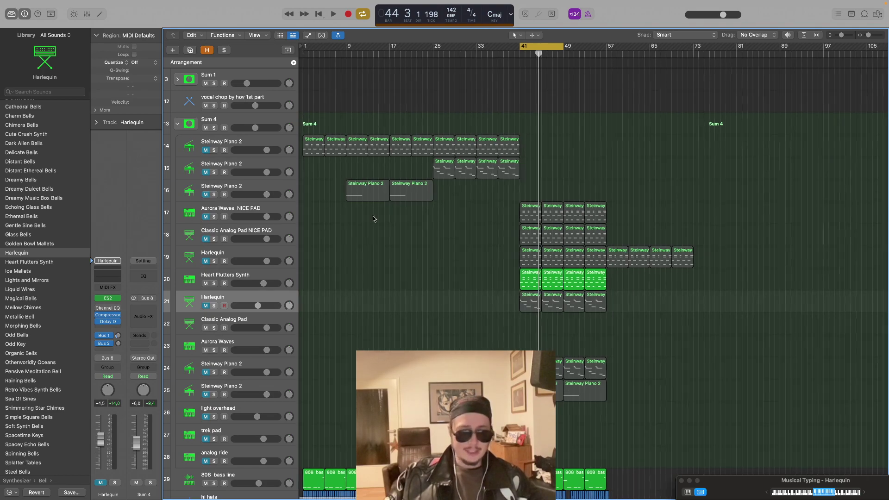
scroll(467, 260, right, 1)
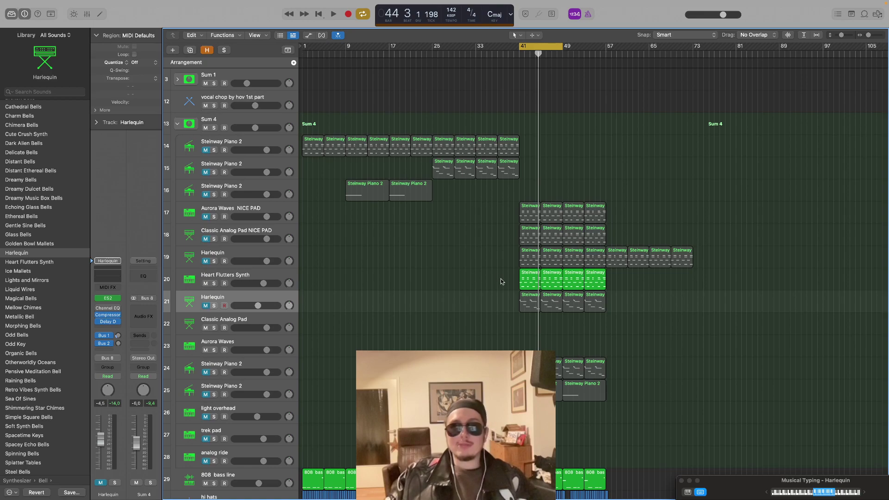
Unmute Harlequin tracks 19 and 21 and audition them with Heart Flutters Synth from bar 41
click(207, 262)
key(space)
click(206, 305)
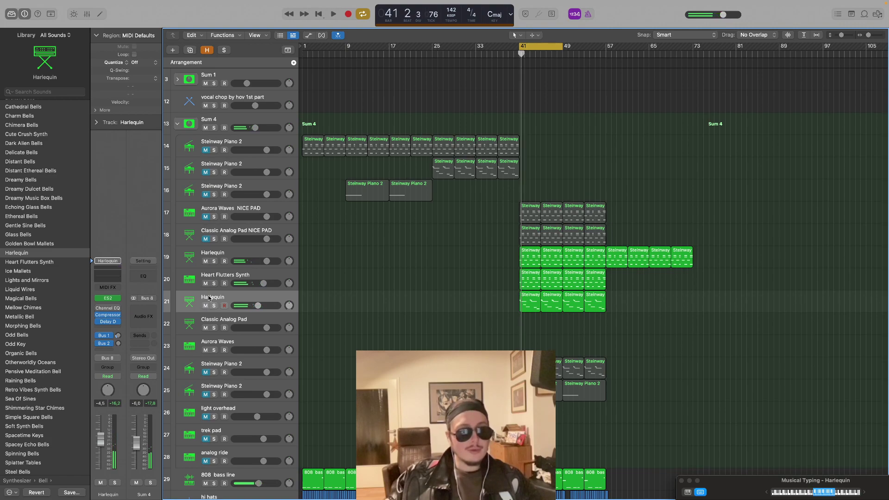
key(space)
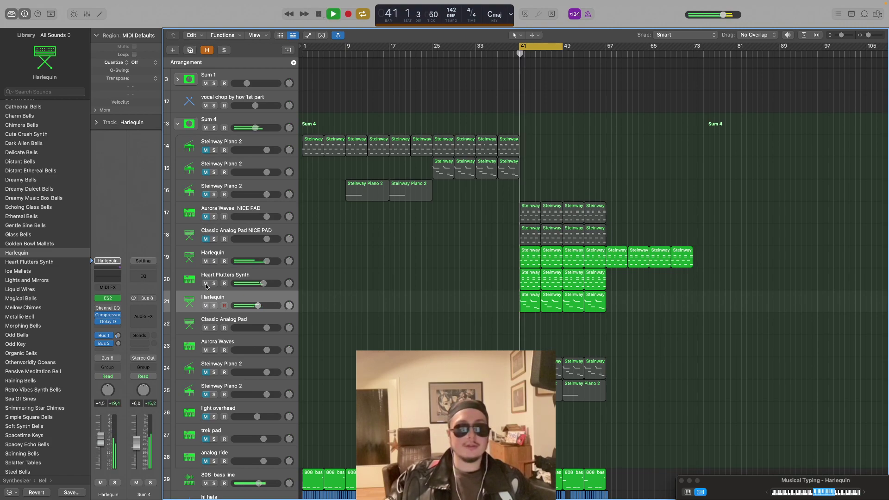
key(space)
Copy the eight regions on Harlequin track 19 from bar 41 to bar 1
click(245, 276)
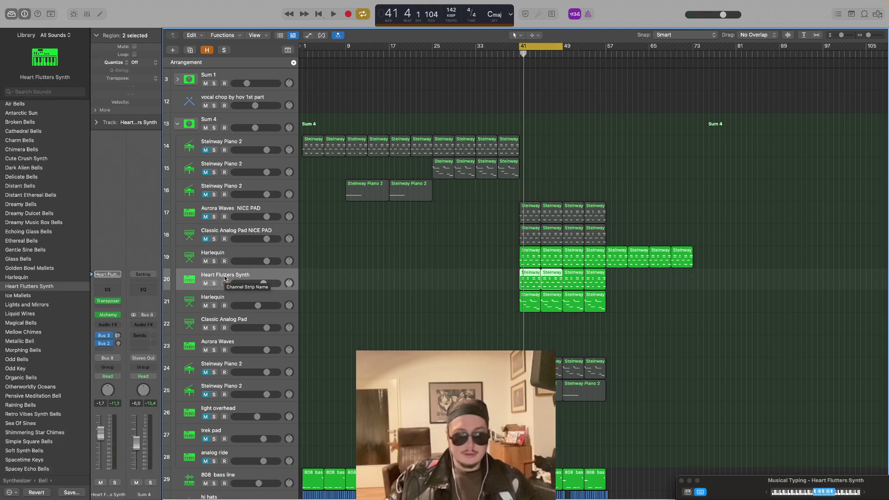
click(247, 259)
drag(522, 258, 708, 254)
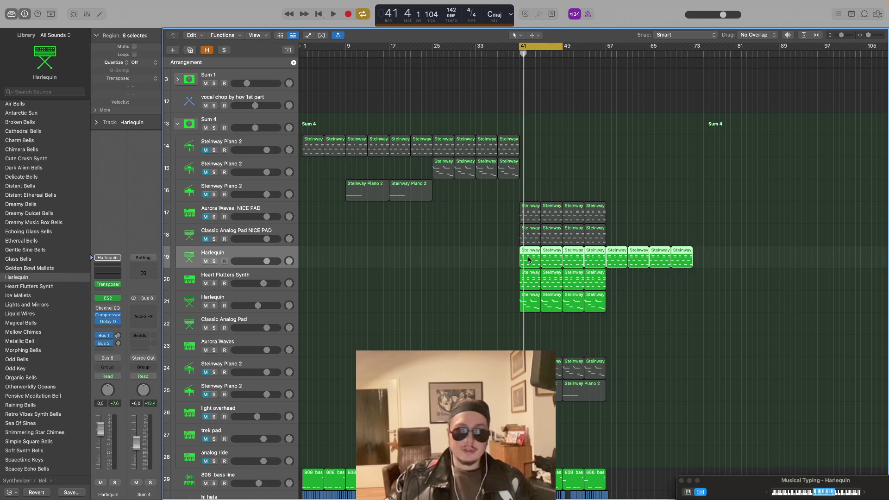
drag(529, 259, 309, 252)
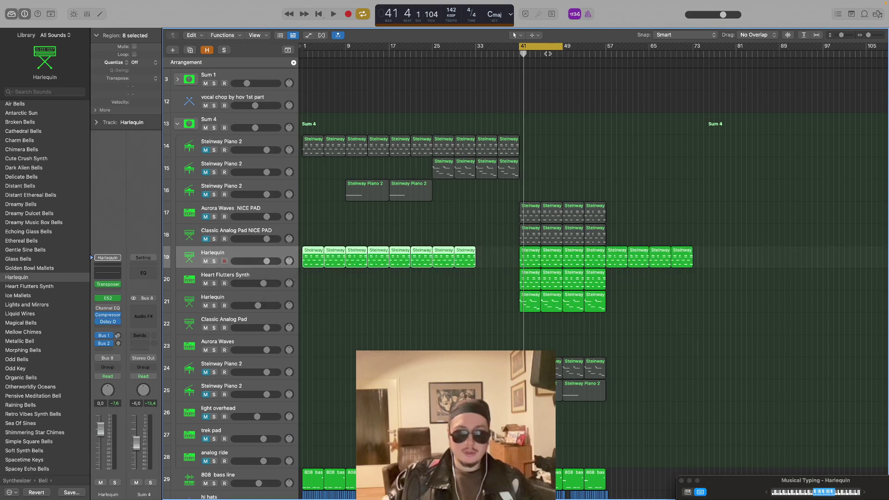
Set the cycle range to bars 1 to 9 and audition the copied Harlequin regions
drag(545, 49, 324, 49)
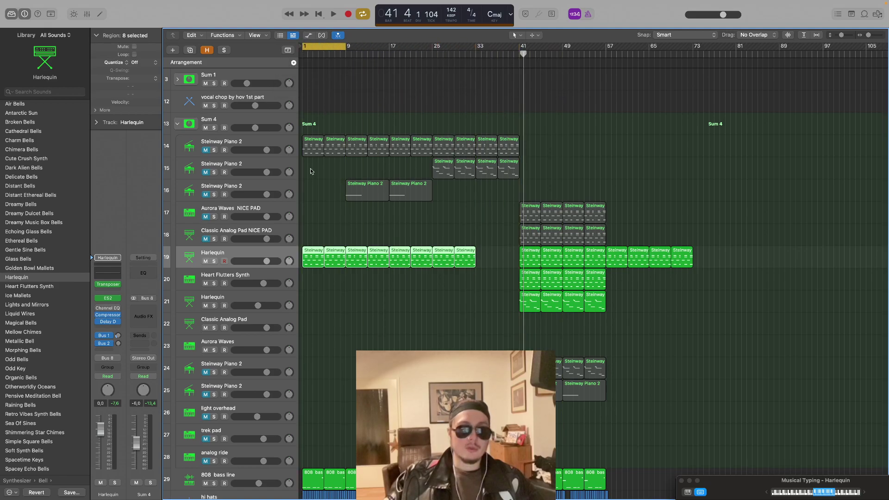
click(326, 218)
key(space)
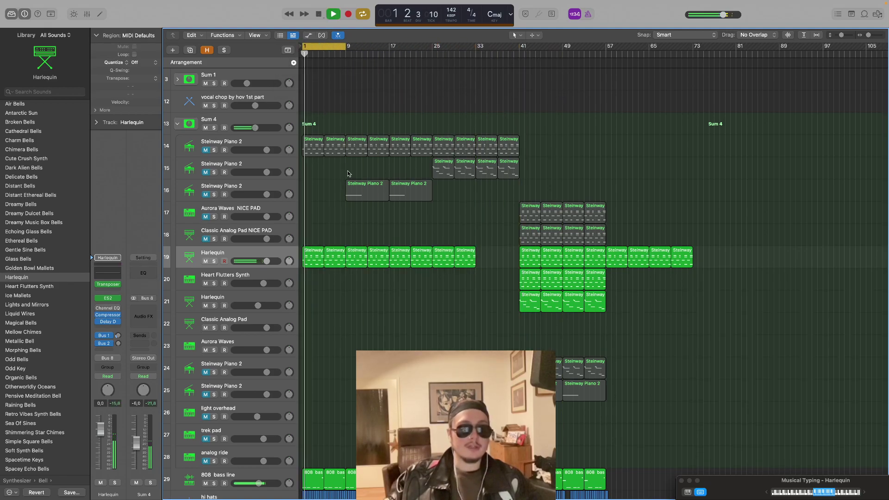
key(space)
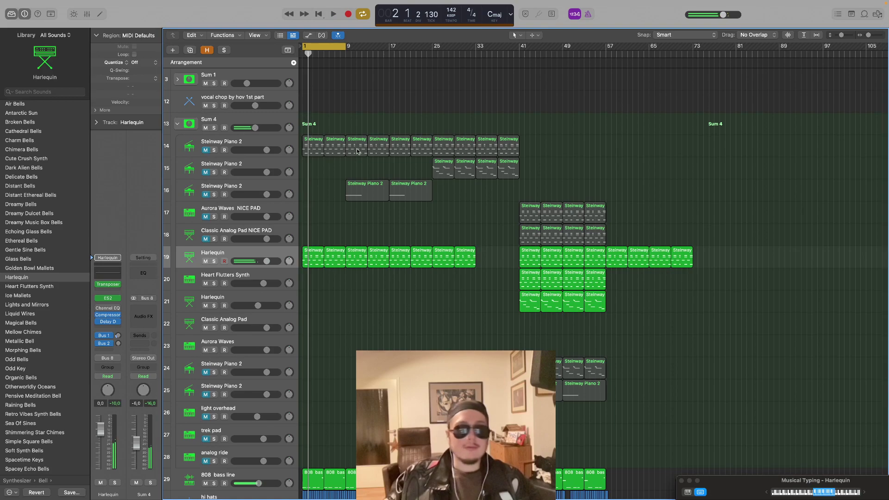
Set the cycle range to bars 9 to 17, copy the four Harlequin regions on track 21 to bar 9, and play them
drag(337, 48, 381, 48)
drag(668, 330, 350, 297)
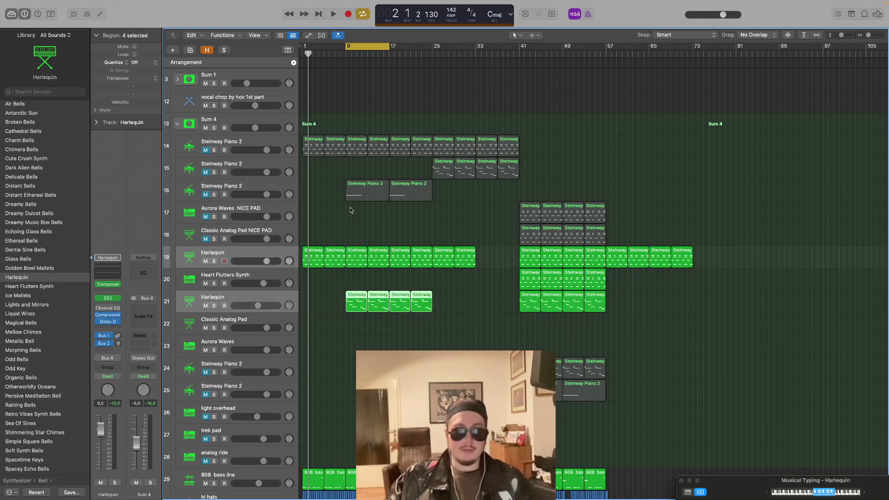
click(344, 56)
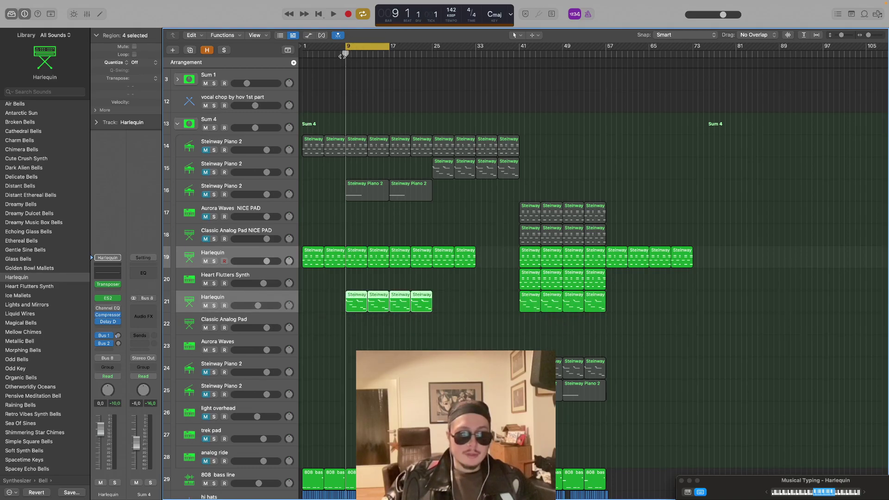
click(323, 297)
click(275, 296)
key(space)
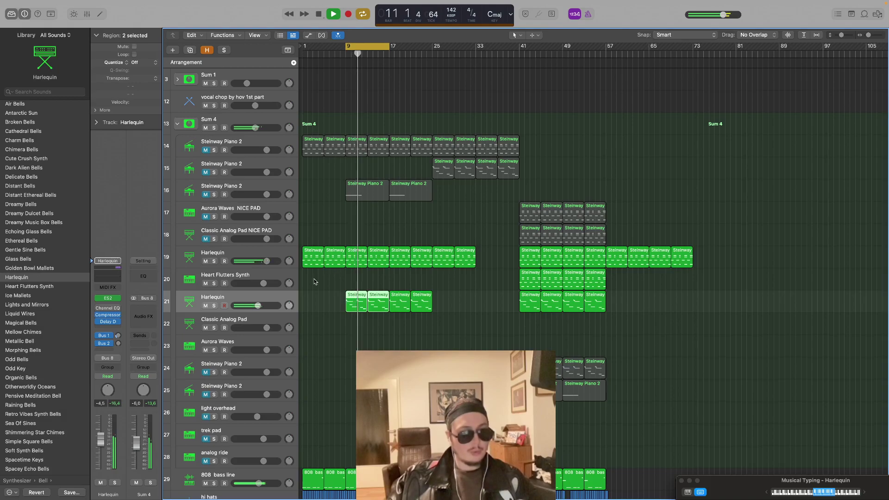
Compare Harlequin track 21 soloed and in the full mix over bars 9 to 17, and leave it unsoloed
click(214, 307)
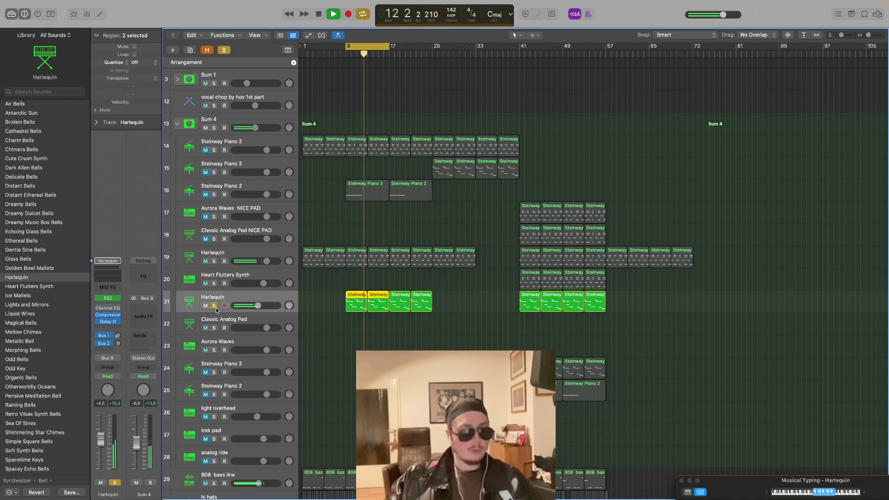
click(214, 306)
click(214, 306)
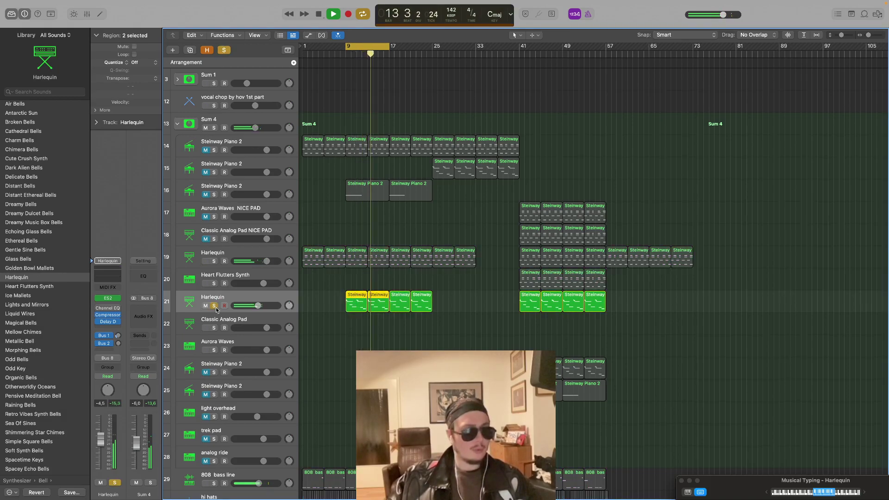
click(214, 306)
key(space)
key(space)
key(space)
key(space)
click(214, 306)
click(214, 306)
key(space)
key(space)
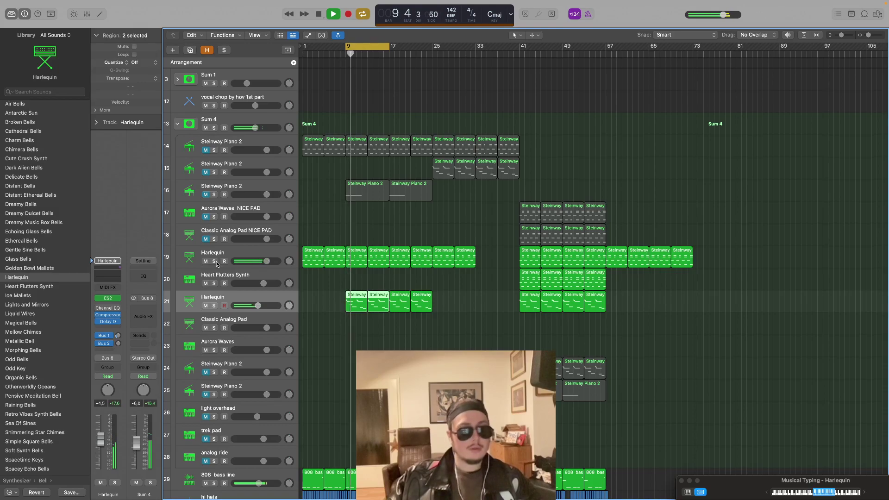
Inspect the notes of the first Harlequin region on track 19 in the Piano Roll and close the editor
double_click(318, 258)
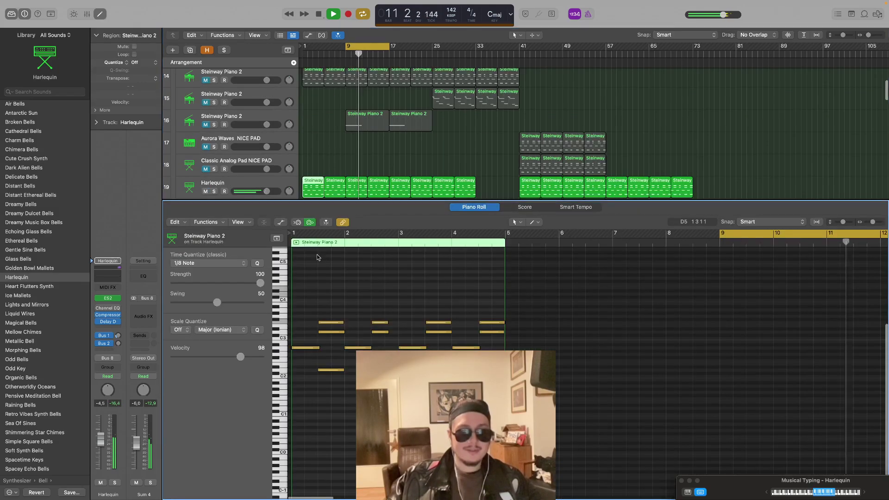
click(359, 190)
key(space)
click(100, 14)
click(414, 167)
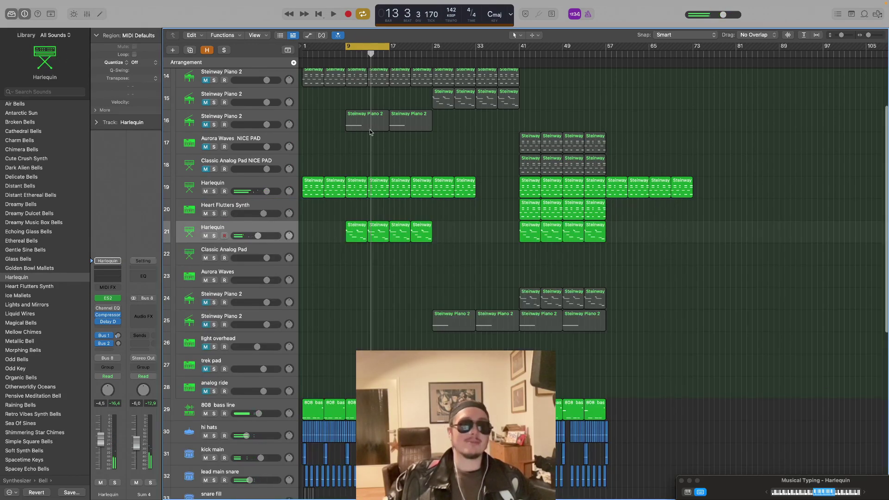
Replace track 19's two regions at bars 9 to 17 with copies of those at bars 1 to 9, and audition bars 9 to 17
drag(364, 46, 321, 47)
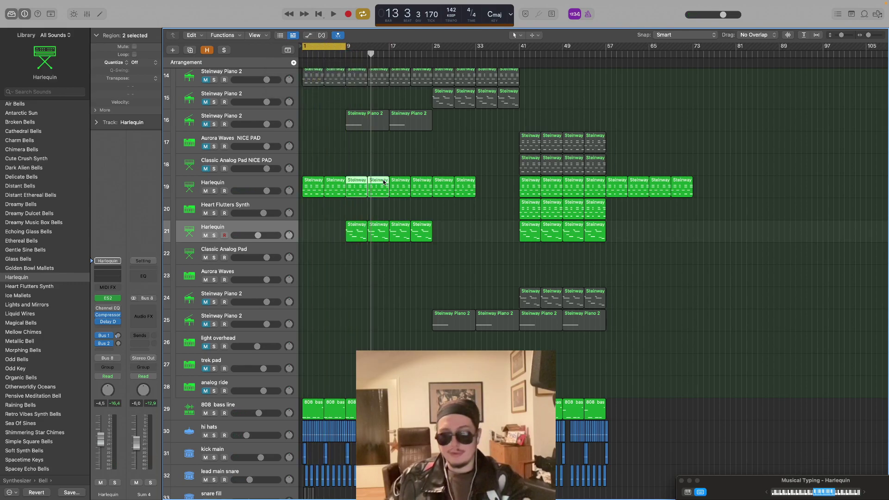
key(Delete)
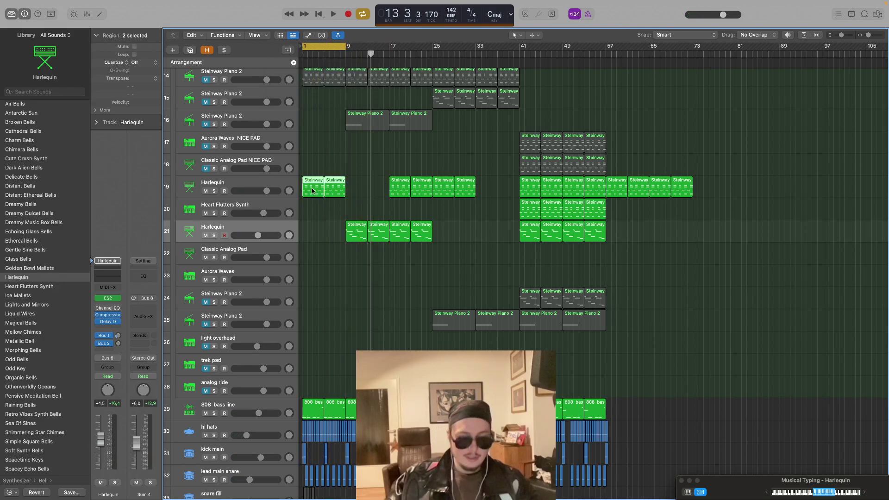
drag(314, 191, 357, 193)
drag(323, 46, 367, 50)
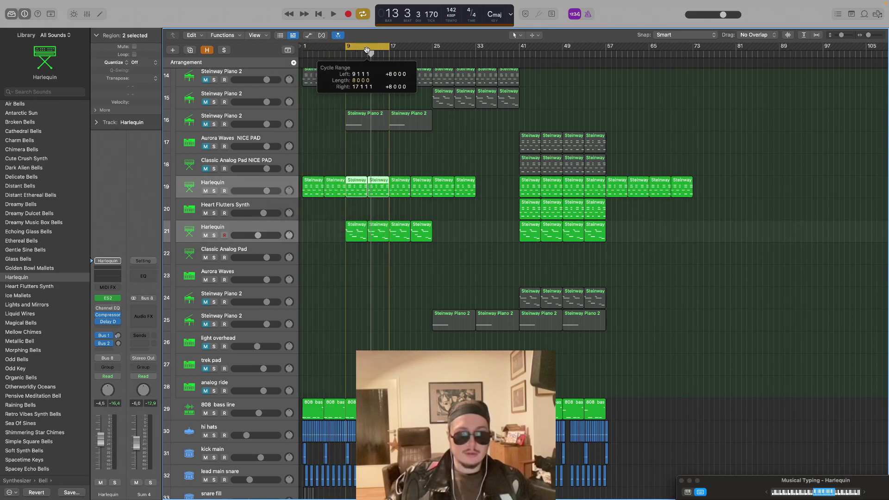
key(space)
click(257, 237)
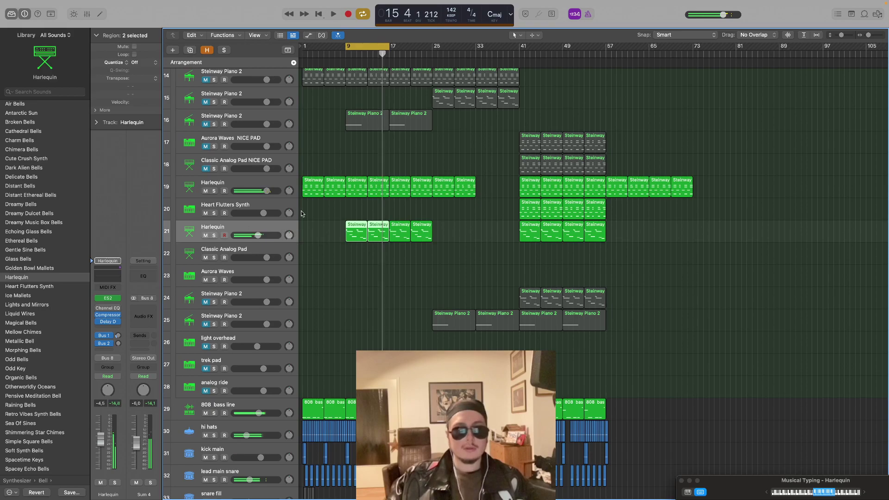
Play bars 1 to 9, try moving track 21's first two Harlequin regions to bar 1, and return them to bar 9
scroll(302, 214, down, 1)
drag(366, 46, 322, 46)
key(space)
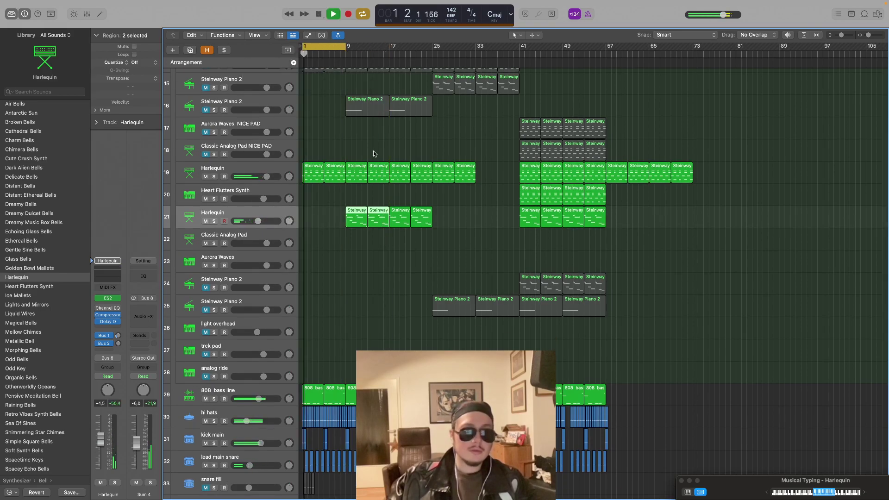
drag(380, 220, 336, 220)
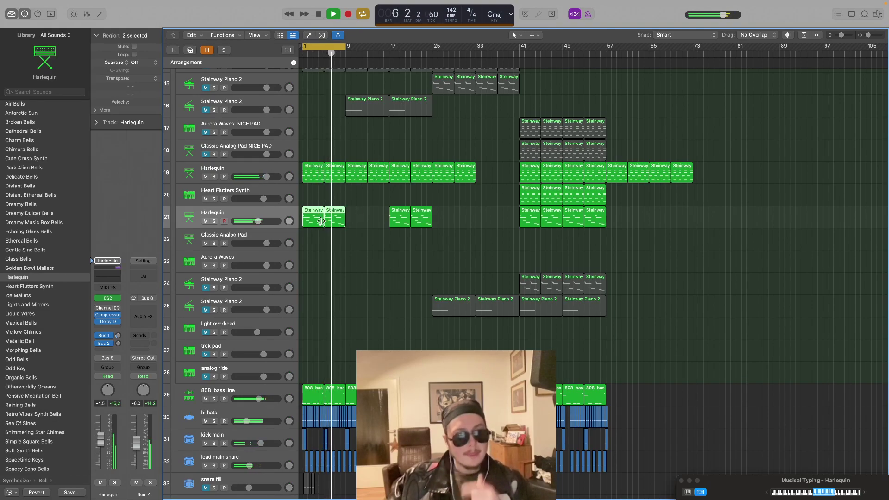
drag(321, 221, 363, 224)
key(space)
Set the cycle range to bars 17 to 25 and copy the first two Heart Flutters Synth regions to bar 17
drag(324, 47, 407, 49)
key(space)
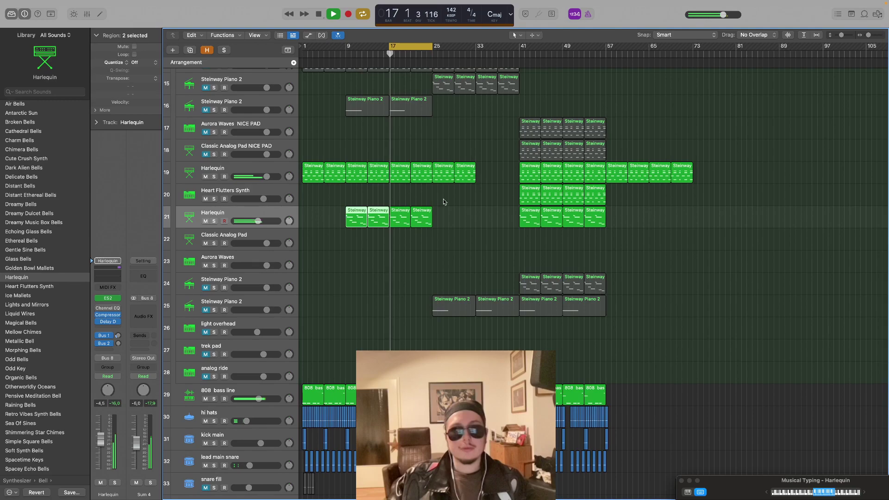
click(515, 203)
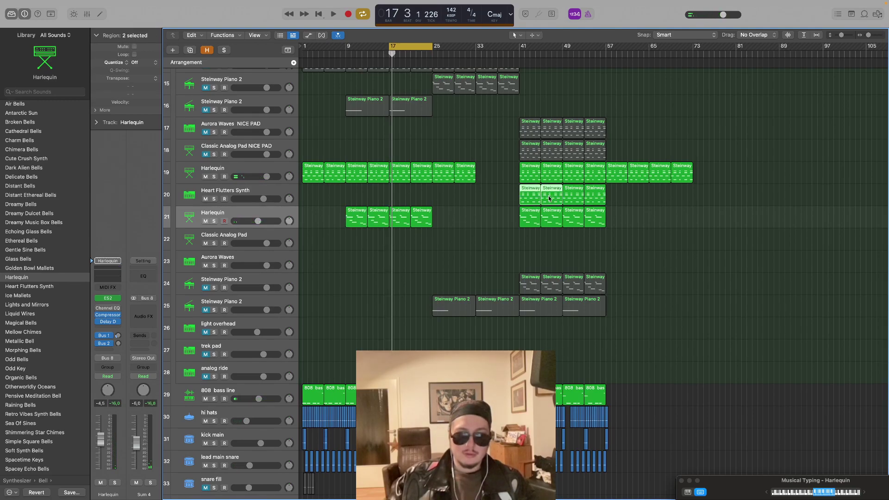
drag(549, 198, 417, 194)
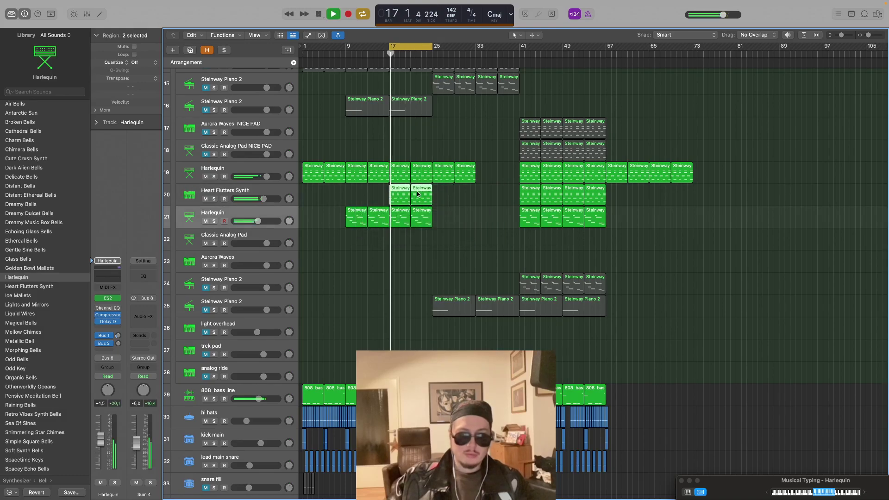
Lower the Heart Flutters Synth volume to -2.6 dB, delete track 21's Harlequin region at bar 21, and play the result
click(253, 197)
drag(252, 196, 261, 199)
click(448, 222)
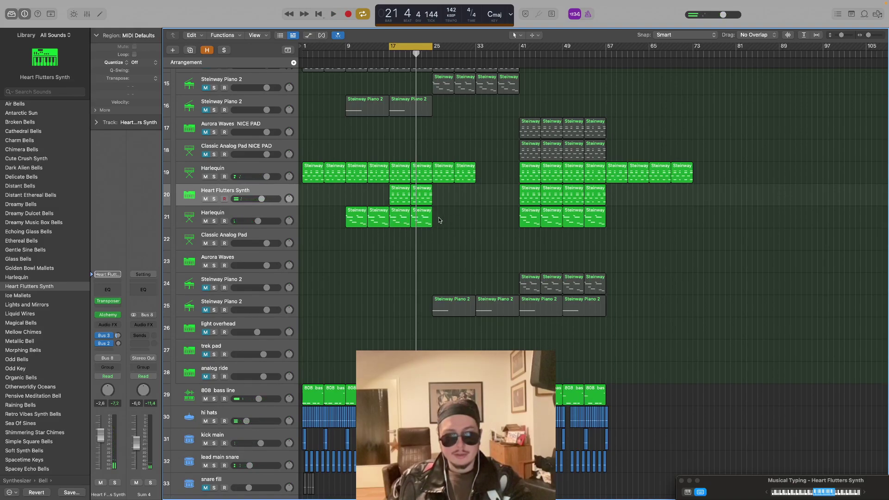
key(space)
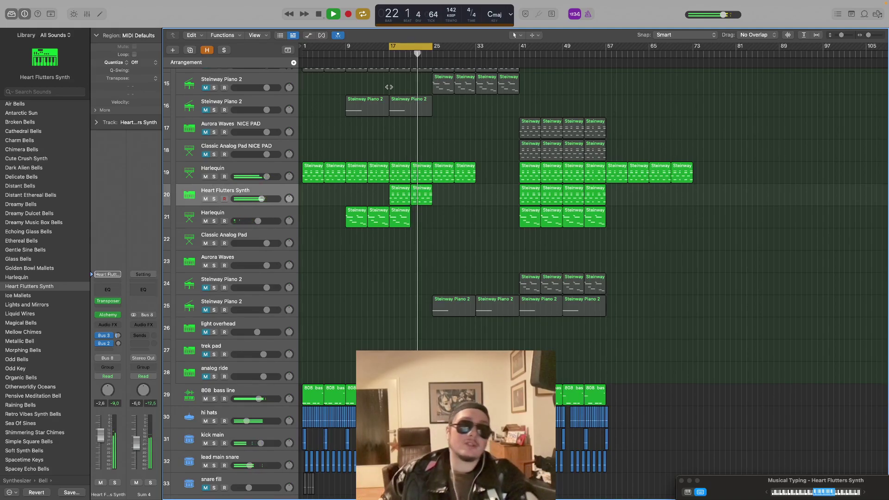
key(space)
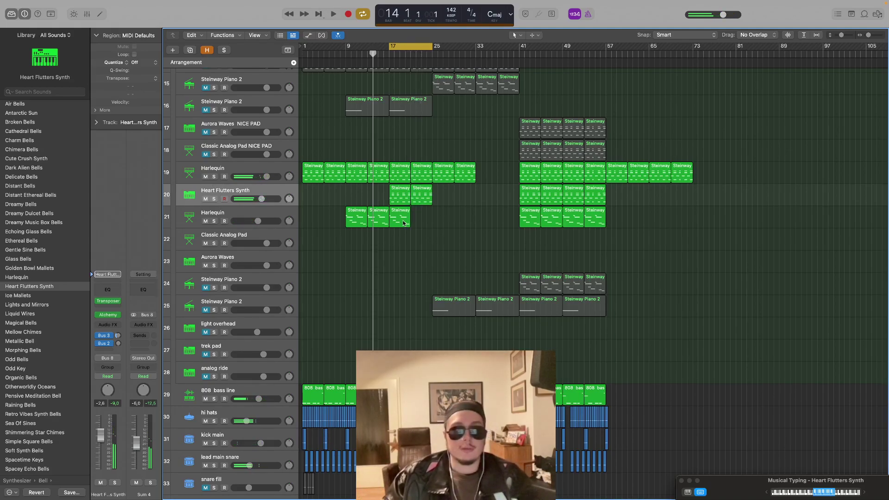
Delete track 21's Harlequin region at bar 17 and play the transition into bar 17
mouse_move(392, 47)
mouse_down()
mouse_move(369, 47)
mouse_move(390, 41)
mouse_up()
key(space)
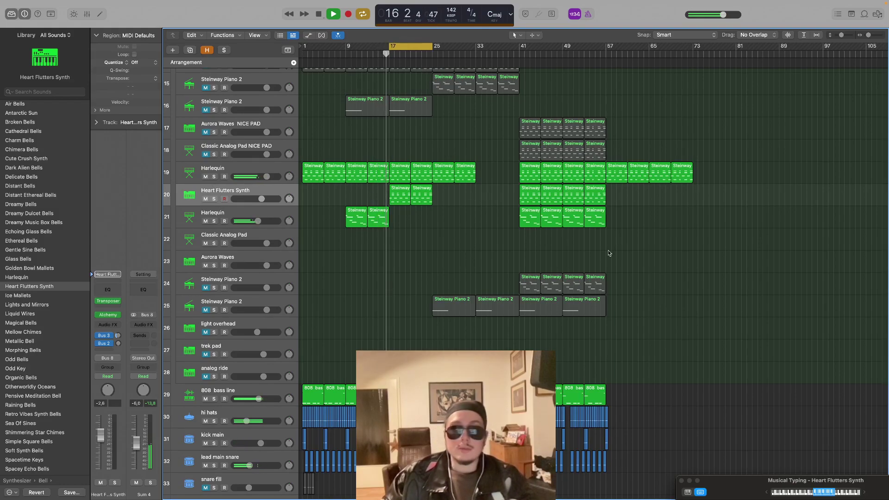
click(529, 279)
click(526, 259)
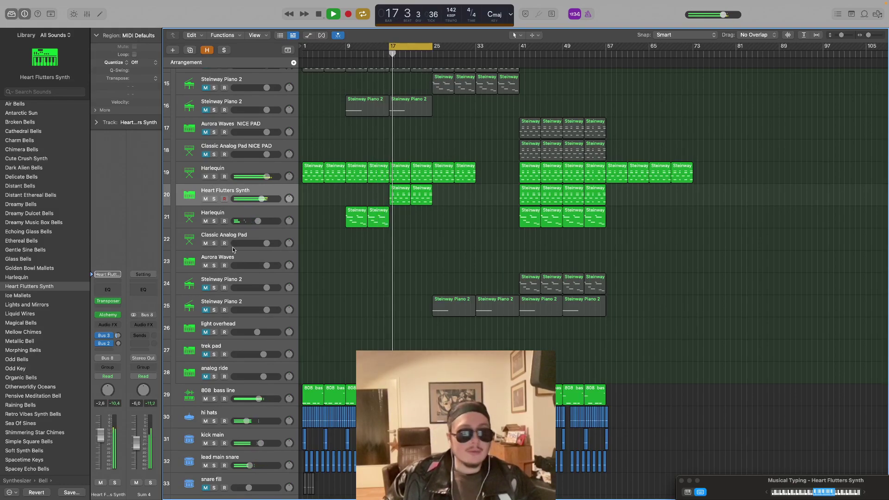
Try copying two Harlequin regions onto the Aurora Waves track at bar 25, and play into them with the cycle off
click(255, 254)
drag(481, 263, 546, 288)
click(513, 222)
drag(488, 185, 442, 271)
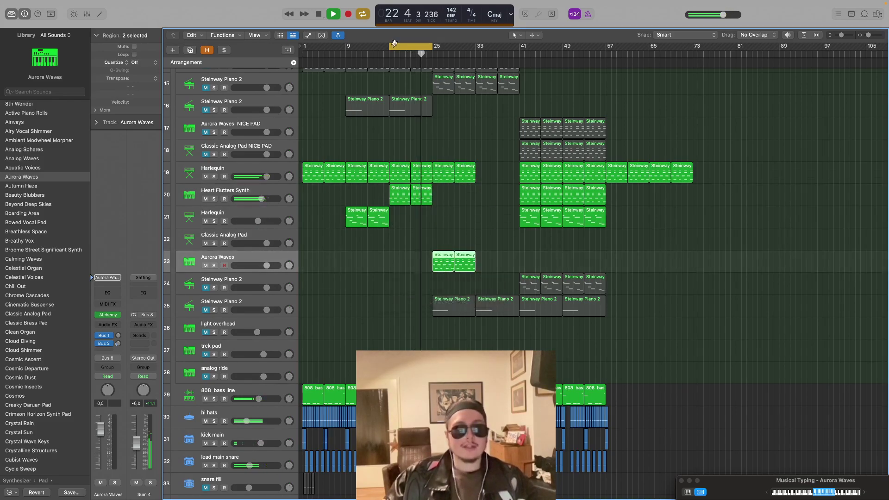
click(365, 17)
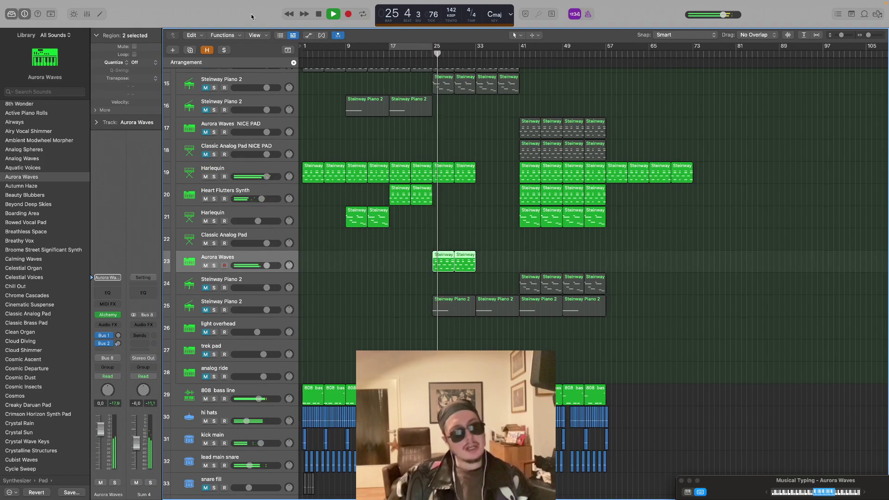
click(545, 258)
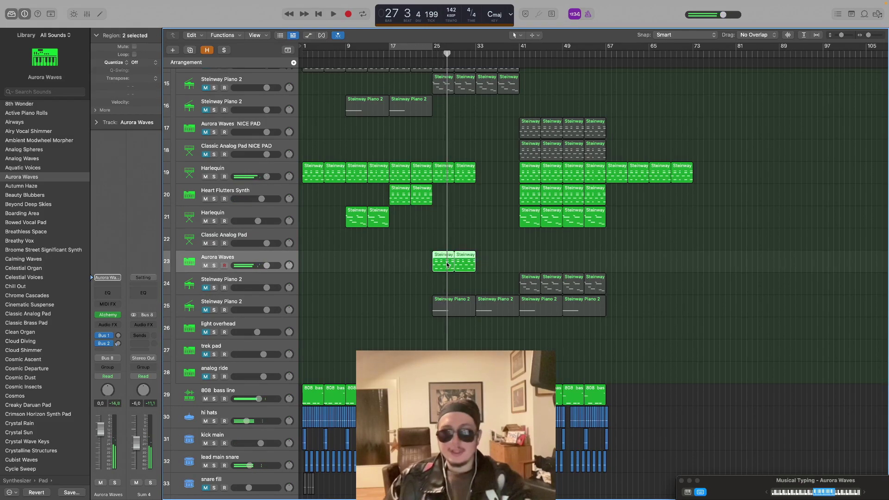
Copy track 19's two Harlequin regions at bar 17 to Aurora Waves at bar 25, and lower its volume to -4.0 dB while cycling bars 25 to 33
drag(406, 45, 449, 46)
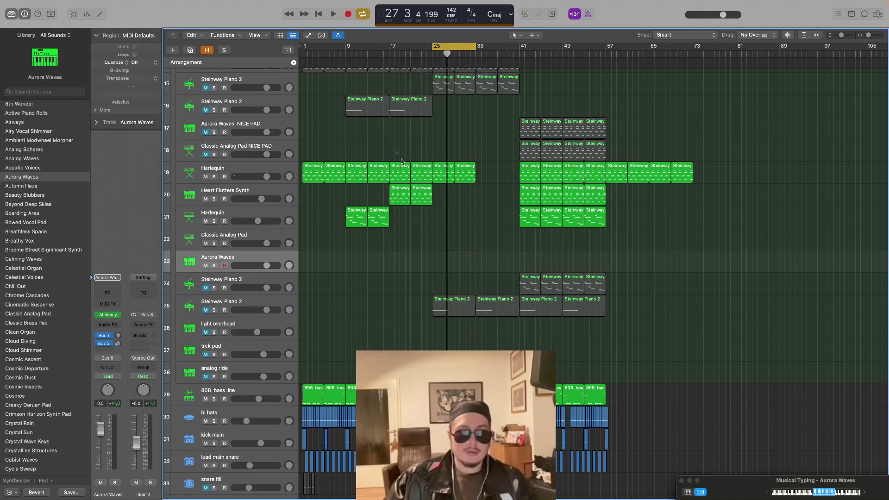
drag(402, 178, 443, 266)
drag(271, 265, 261, 266)
key(space)
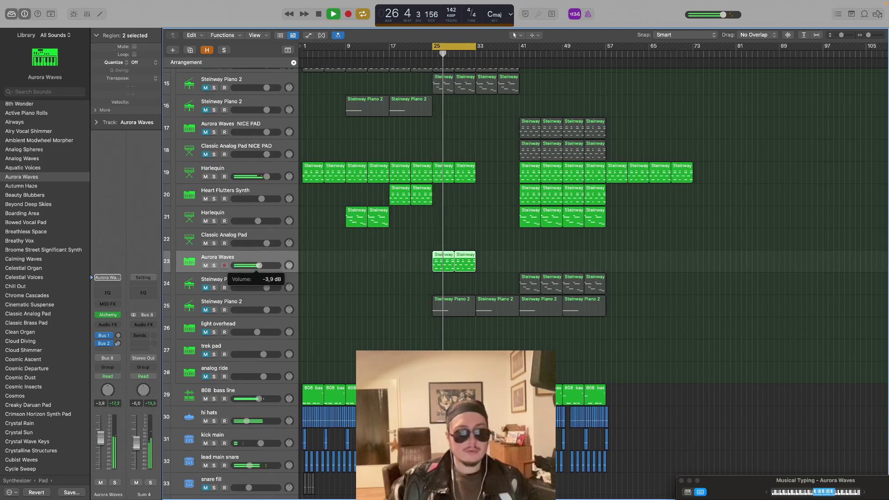
drag(259, 266, 258, 265)
Copy the two Heart Flutters Synth regions from bar 17 to bar 25, and delete track 19's Harlequin regions at bars 25 to 33
drag(408, 198, 439, 198)
click(487, 174)
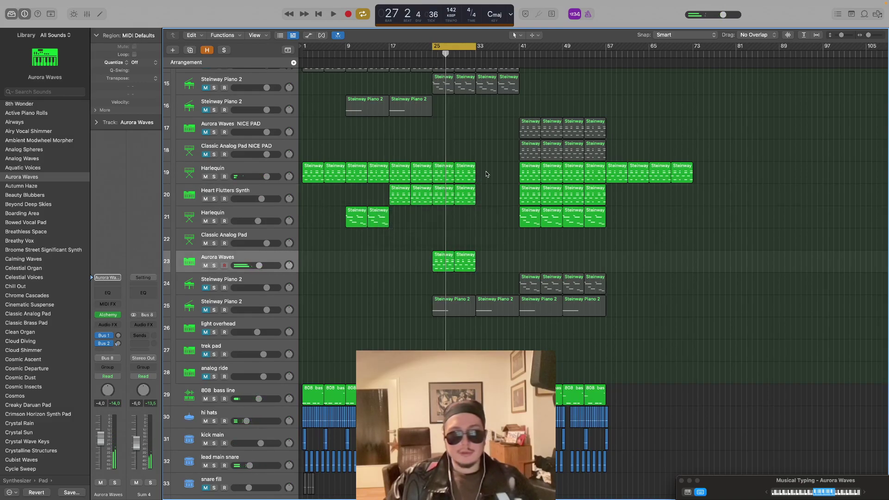
key(Delete)
key(space)
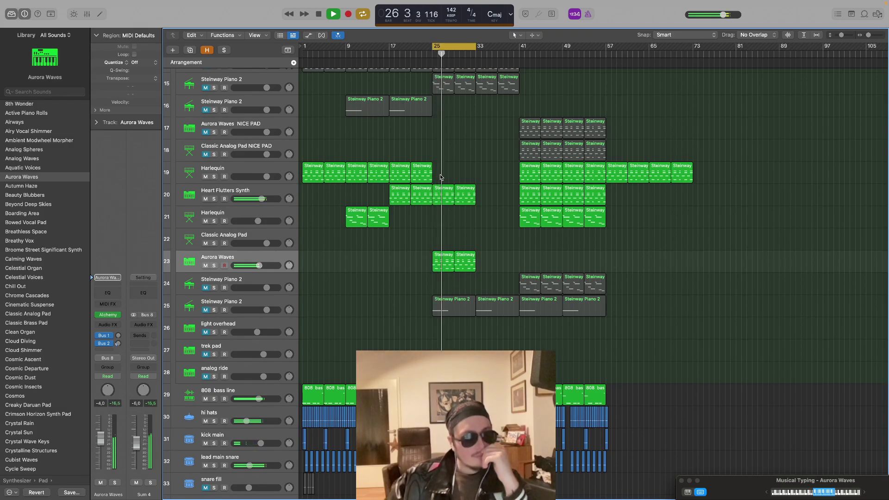
Mute Heart Flutters Synth, move the two Aurora Waves regions to the Classic Analog Pad track at bar 25, and play them
click(205, 199)
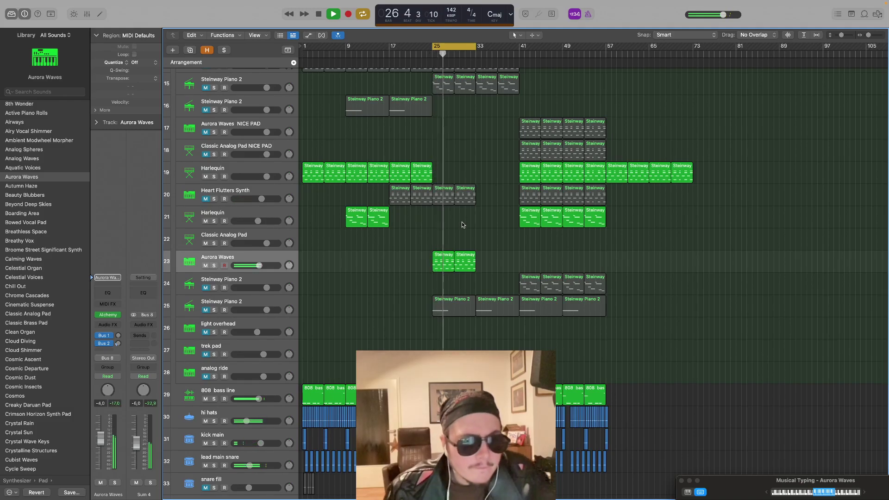
click(331, 241)
key(space)
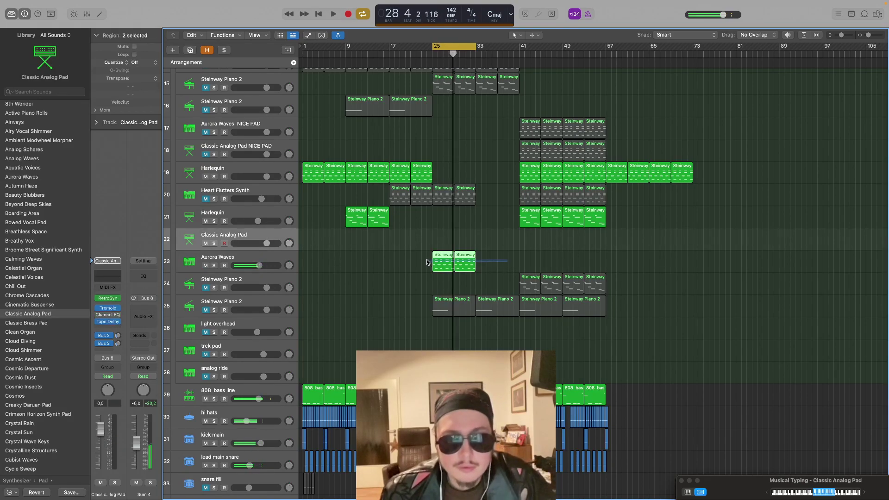
drag(429, 261, 441, 242)
key(space)
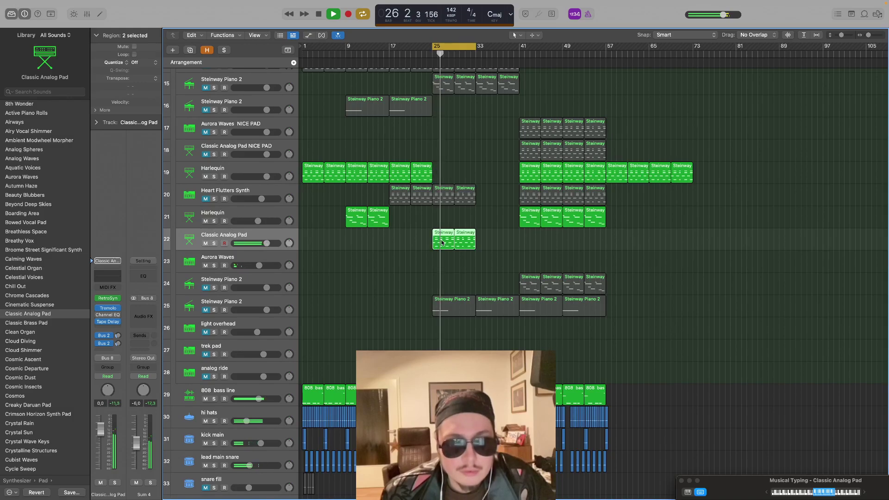
Lower the Classic Analog Pad volume to -1.4 dB and copy track 21's Harlequin regions from bar 9 to bar 25
drag(267, 243, 262, 245)
mouse_move(430, 219)
mouse_down()
mouse_move(356, 219)
mouse_move(442, 218)
mouse_up()
key(space)
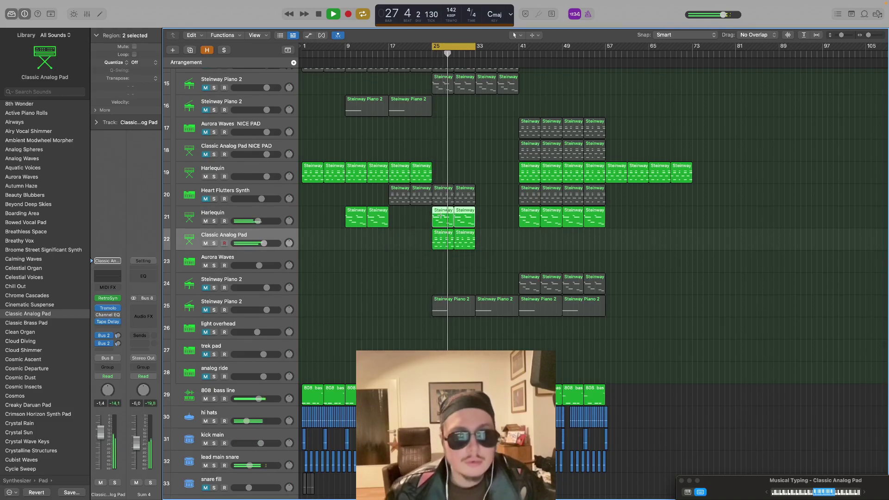
Duplicate Harlequin track 21, move its two regions at bar 25 onto the new track, and browse the library's sound categories
key(super+d)
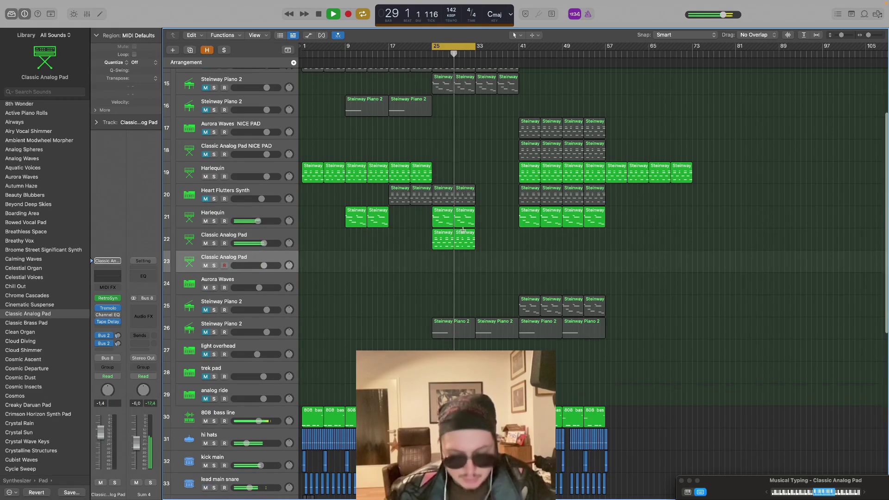
key(super+z)
click(295, 224)
key(super+d)
key(space)
drag(472, 235, 444, 249)
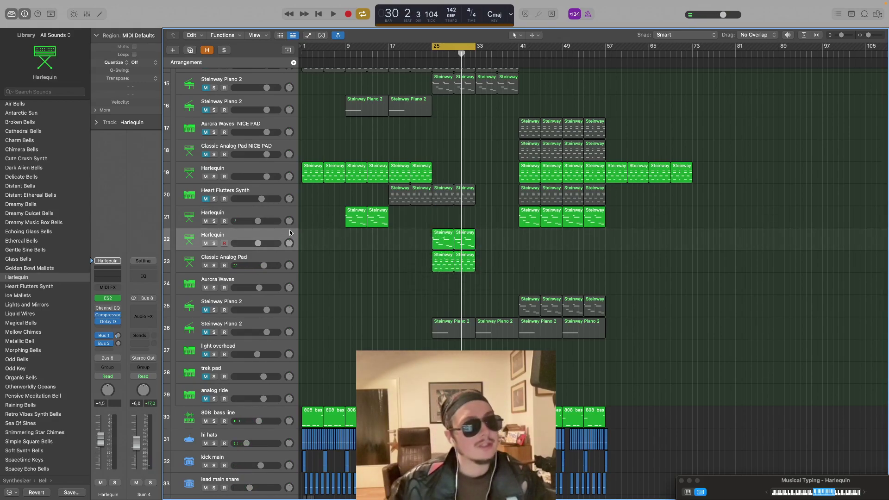
scroll(42, 148, left, 5)
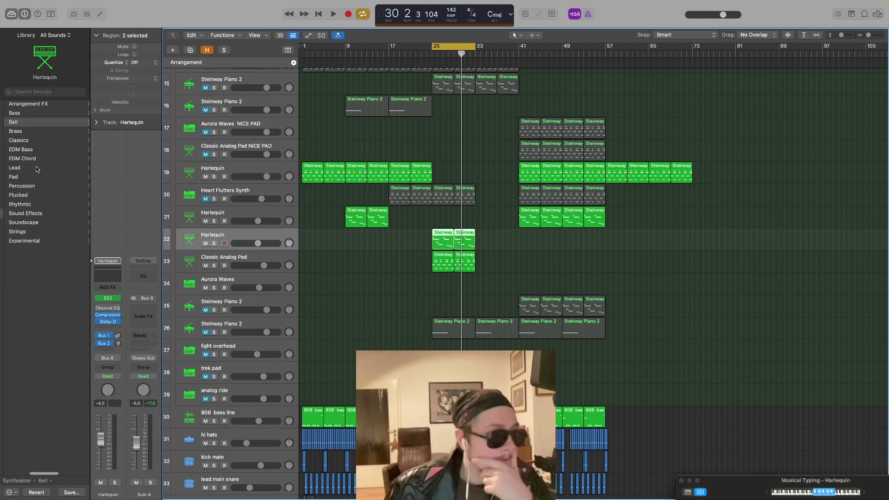
scroll(38, 170, left, 5)
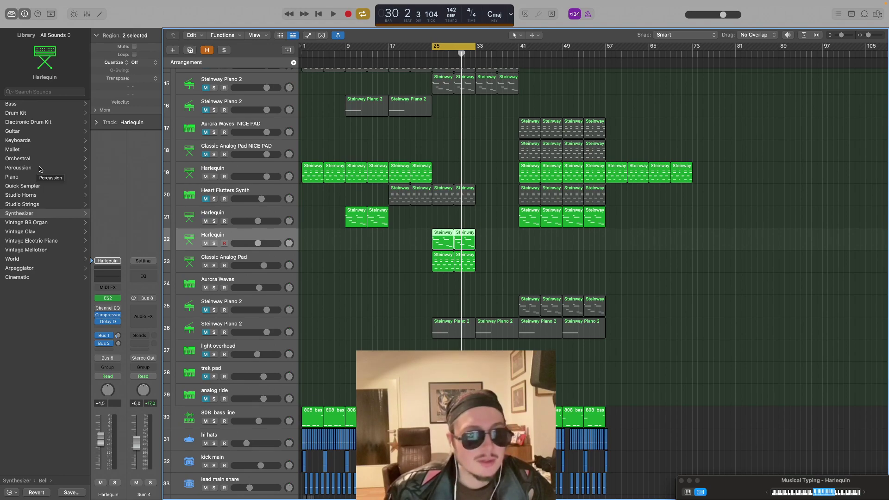
Mute Harlequin track 22, unmute Steinway Piano 2 on track 15 at a lower volume, and play bars 25 to 33
scroll(289, 180, up, 2)
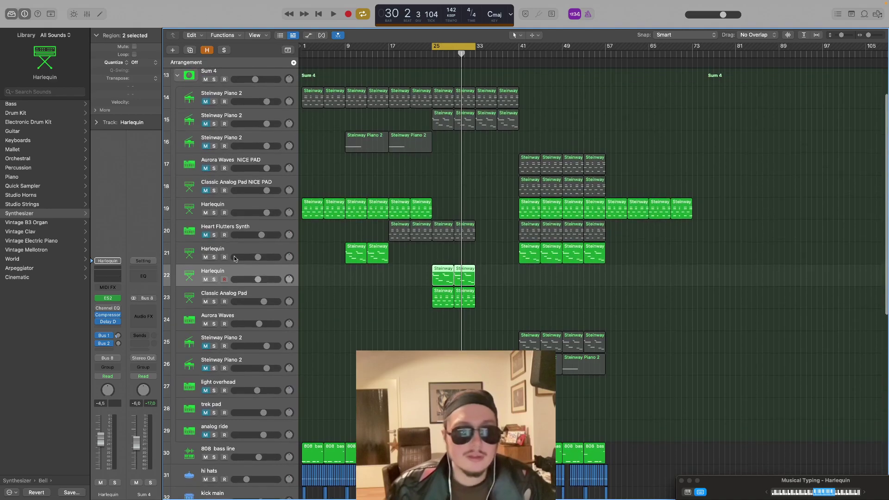
click(207, 280)
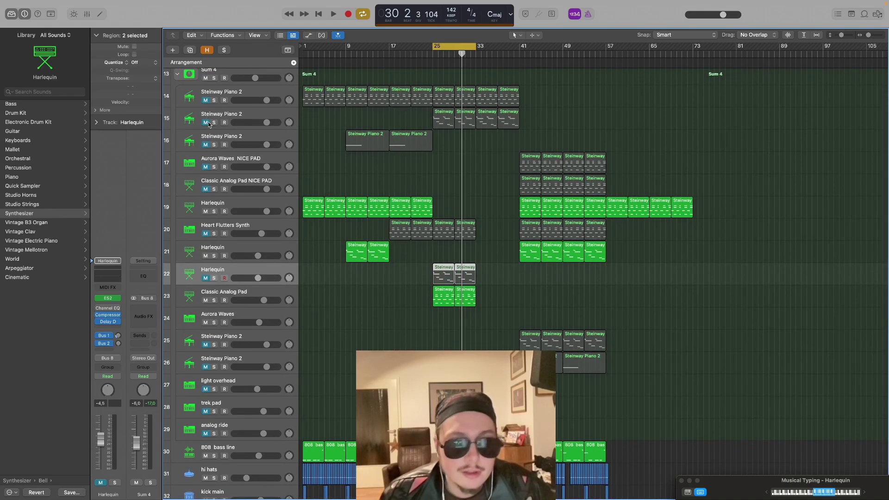
click(206, 123)
key(space)
key(space)
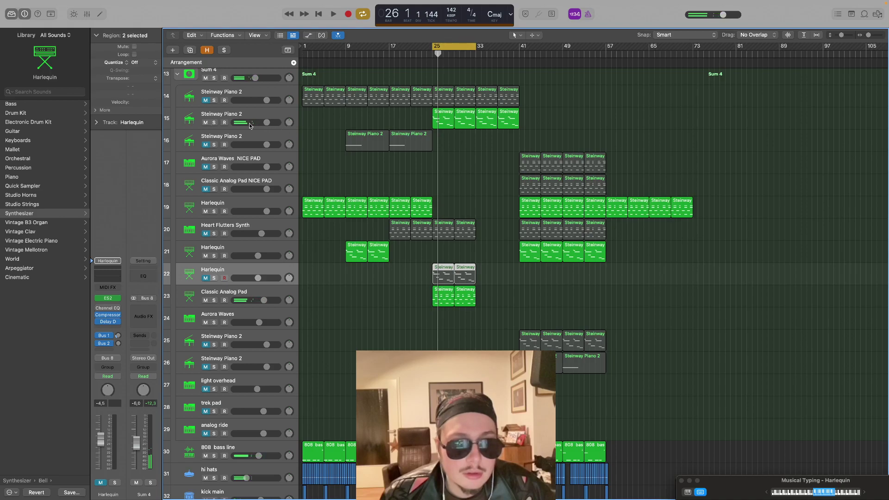
drag(266, 123, 260, 122)
key(space)
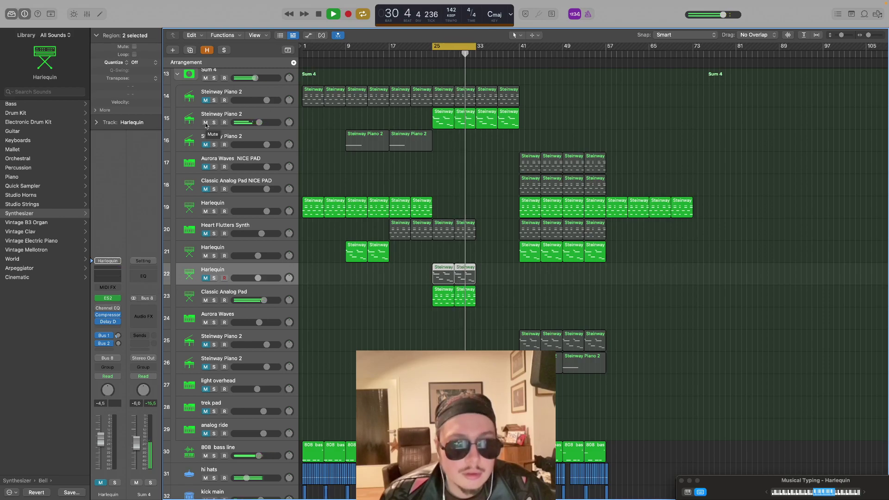
Unmute Heart Flutters Synth, delete its two regions at bars 25 to 33, and play from bar 13 with the cycle off
drag(436, 54, 411, 54)
key(space)
click(405, 55)
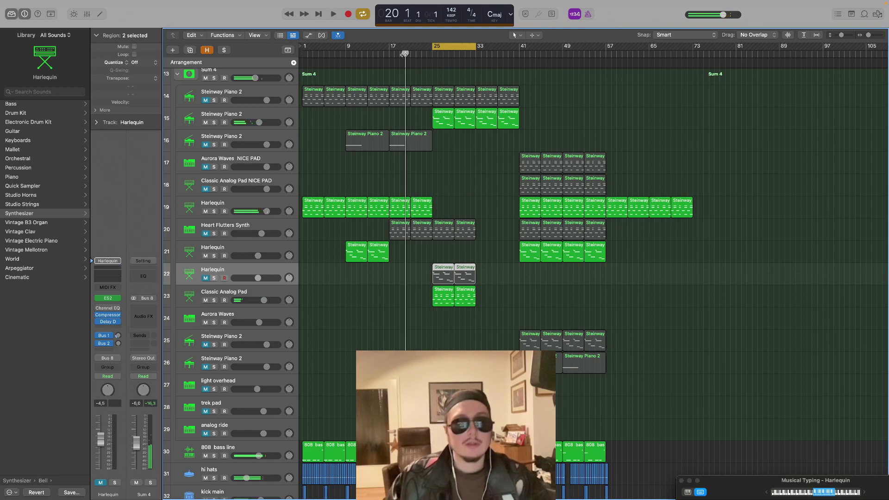
click(205, 233)
drag(479, 203, 454, 236)
click(366, 54)
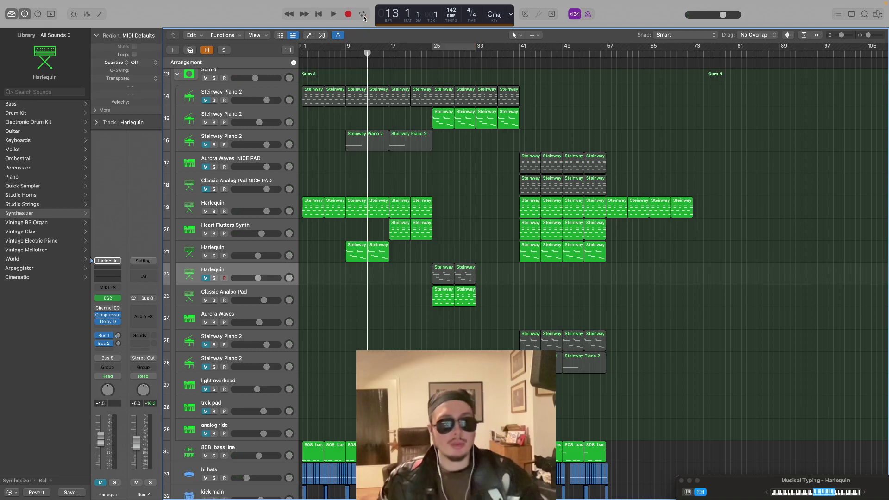
key(space)
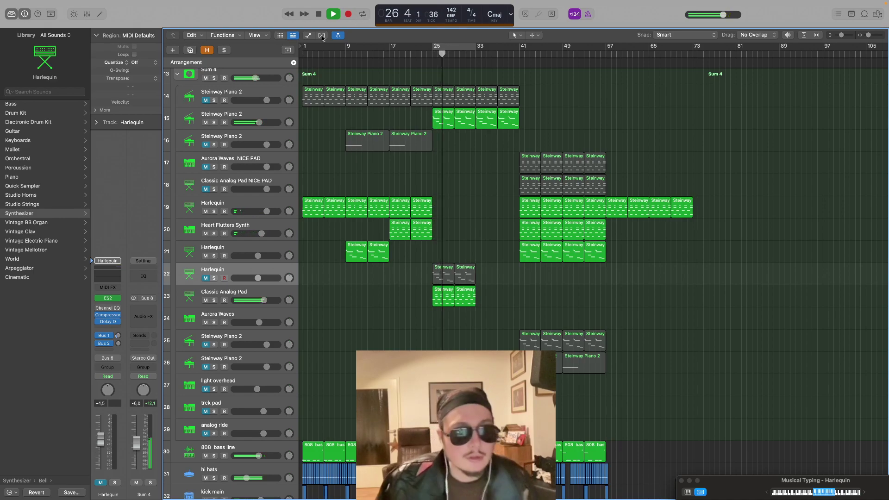
Lower Steinway Piano 2 on track 15 to -12.0 dB while cycling bars 25 to 41
click(258, 122)
drag(258, 123, 252, 123)
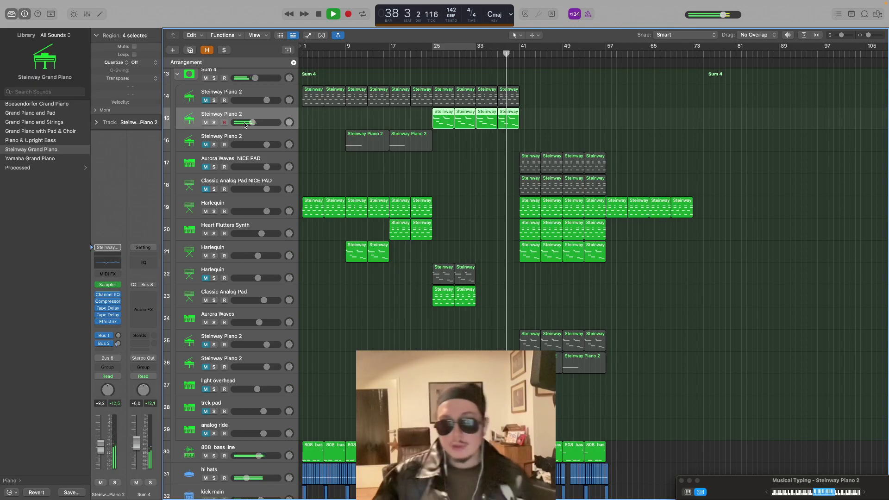
drag(432, 52, 520, 51)
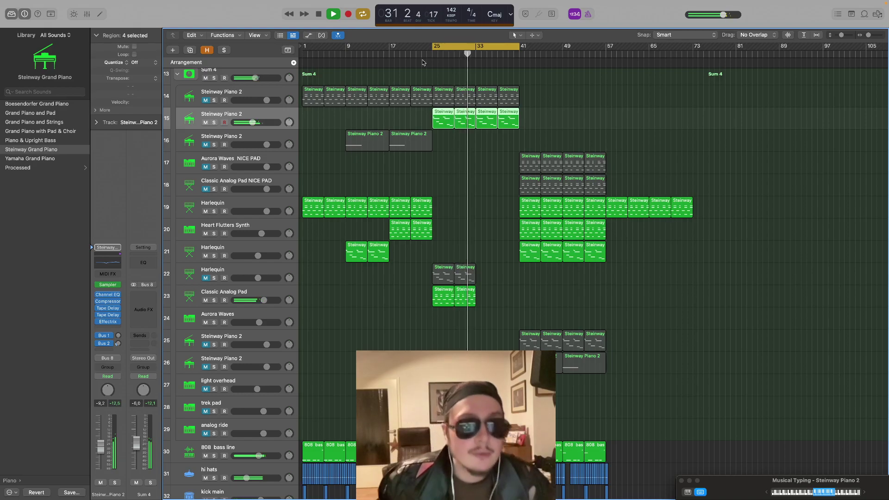
drag(253, 122, 247, 124)
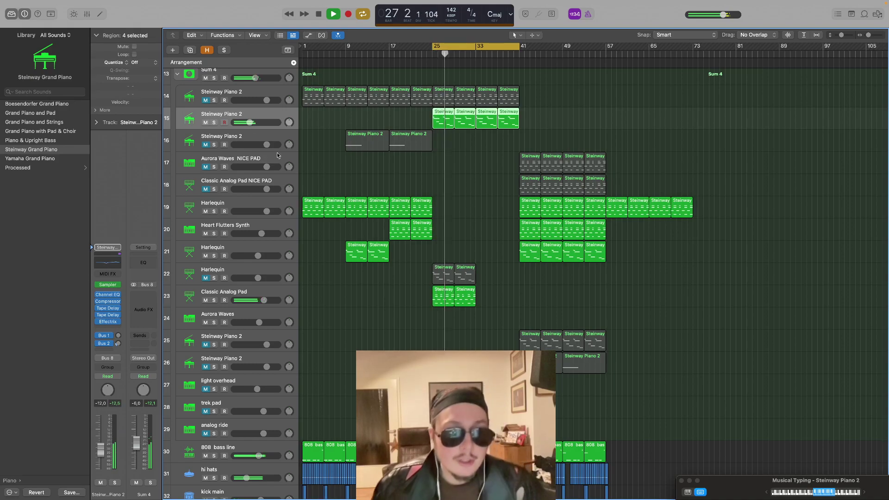
Lower the Classic Analog Pad volume to -9.0 dB and extend the cycle range to bars 9 to 41 for playback
drag(264, 300, 252, 300)
click(334, 293)
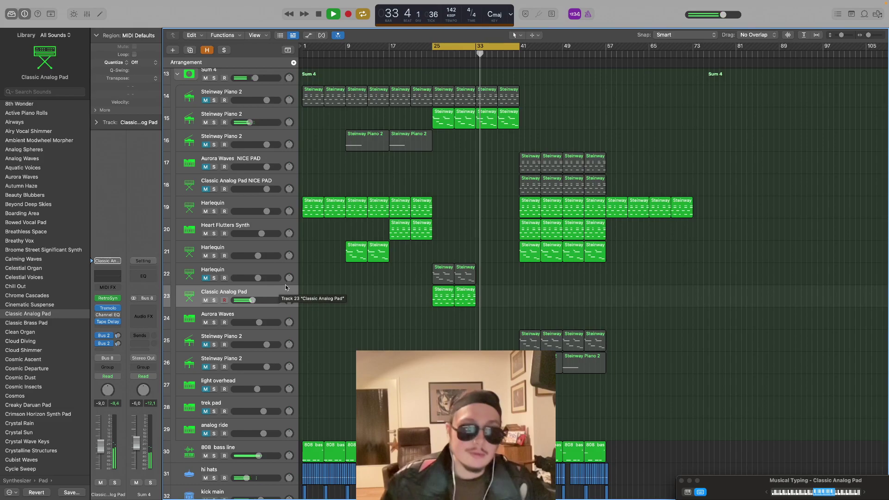
drag(434, 46, 348, 51)
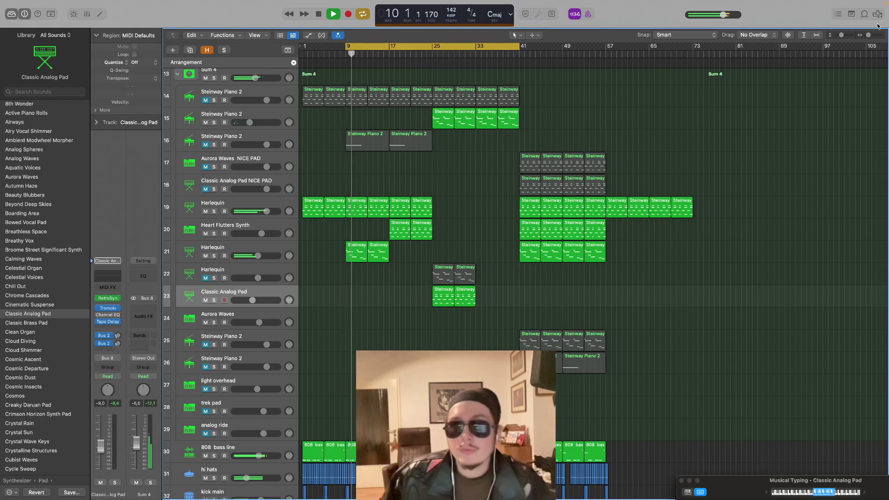
Open the 808 bass line region at bar 9 in the Piano Roll while the arrangement plays from bar 9
drag(842, 34, 839, 37)
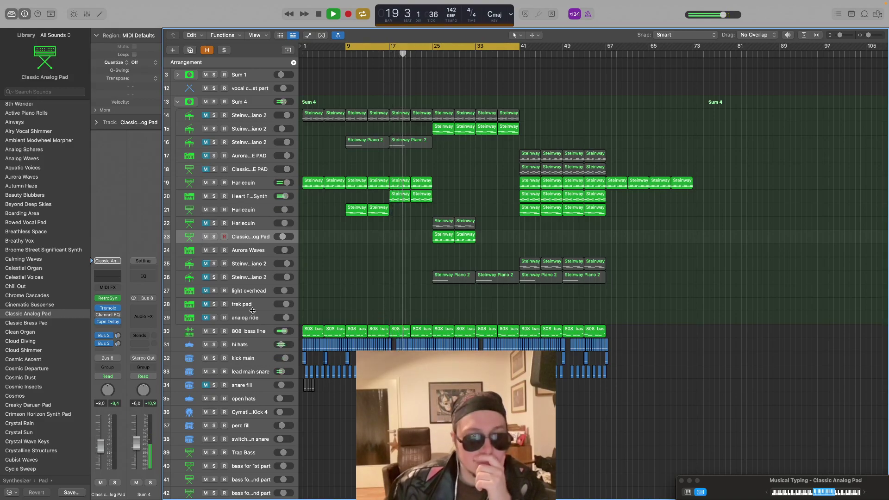
click(206, 331)
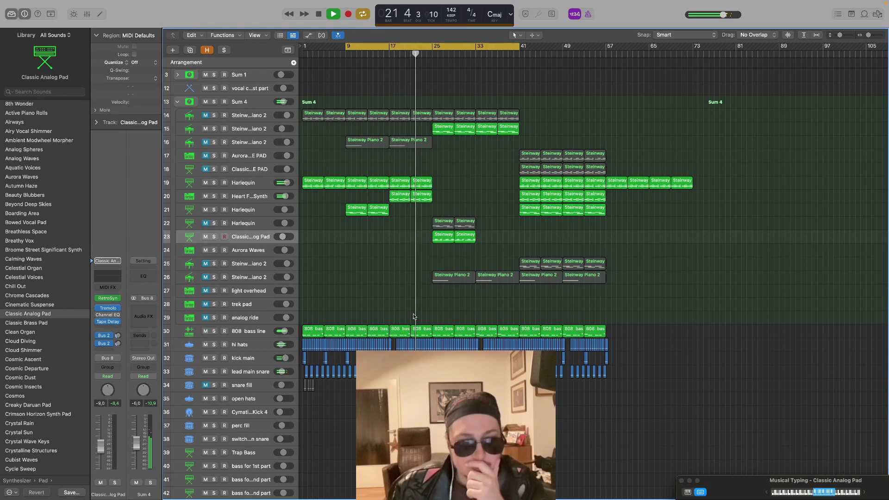
click(278, 331)
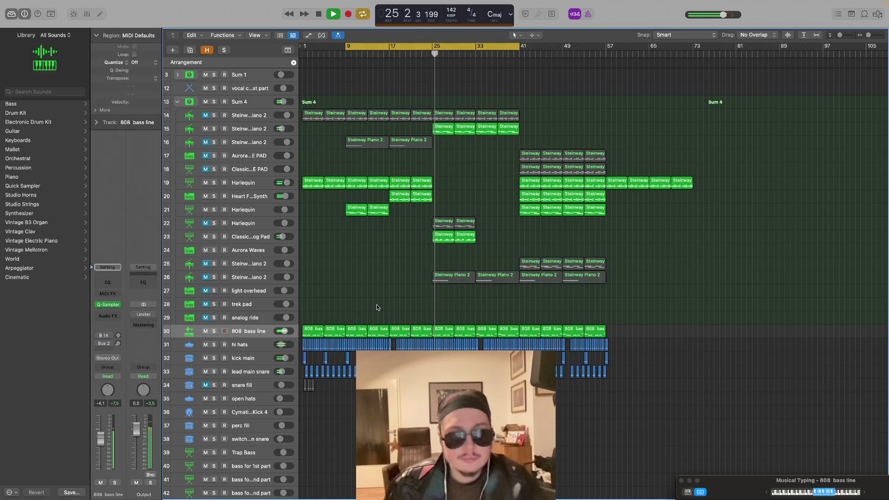
key(Return)
click(400, 330)
double_click(399, 331)
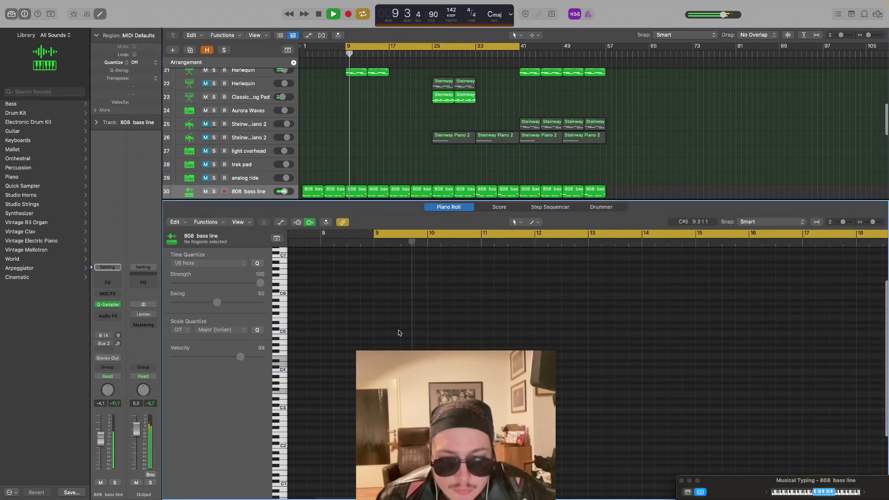
scroll(560, 319, right, 10)
scroll(549, 318, right, 3)
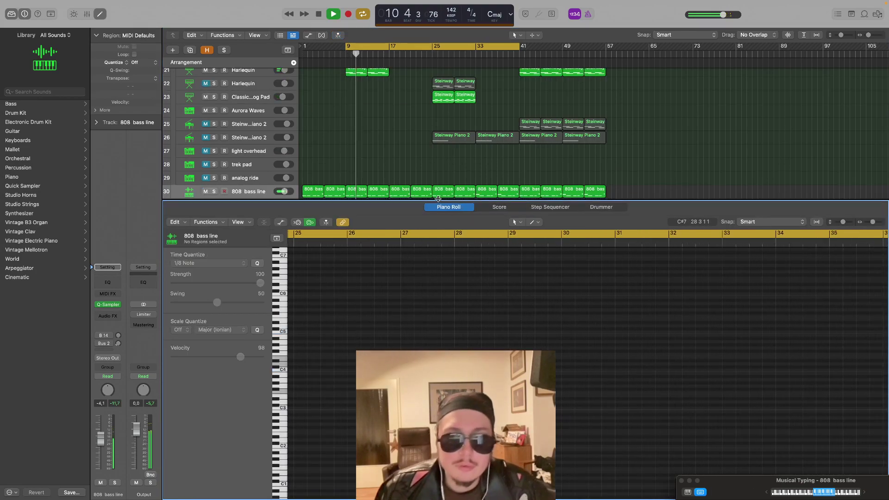
click(356, 190)
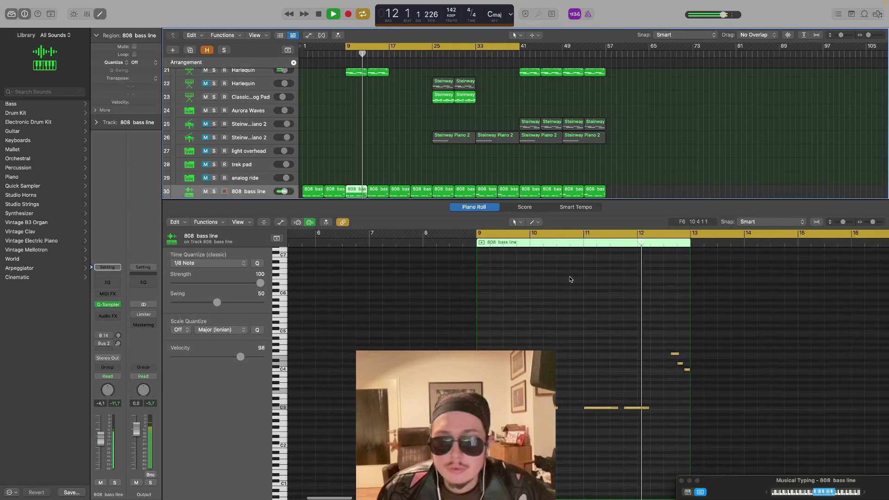
Show the 808 bass line region at bar 17 in the Piano Roll and select its later notes
click(400, 189)
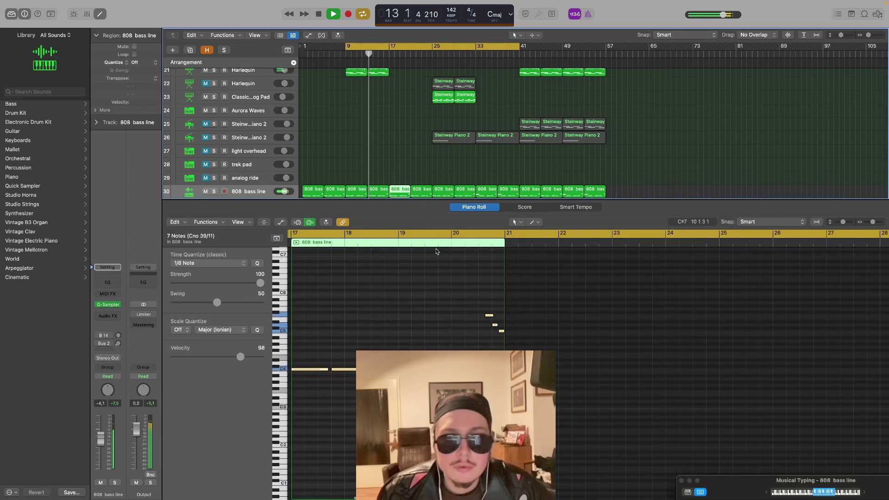
drag(389, 309, 525, 371)
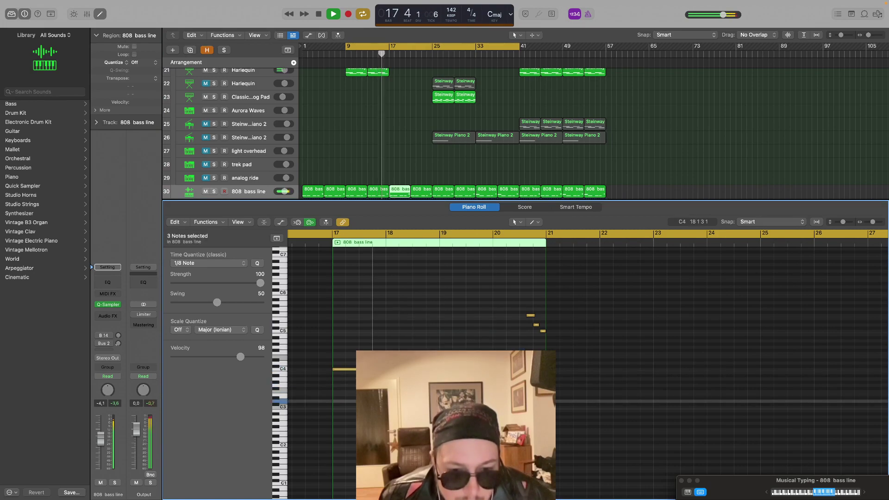
Try moving the last five notes of the 808 bass line region at bar 21 down 12 semitones, and undo it
click(422, 192)
drag(717, 391, 659, 410)
drag(717, 307, 781, 355)
click(745, 315)
key(super+z)
click(663, 297)
drag(663, 299, 789, 405)
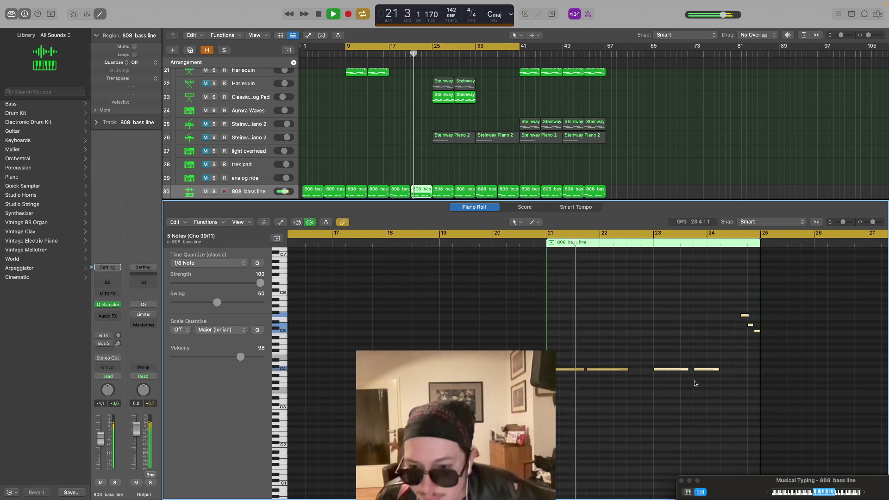
drag(672, 372, 672, 410)
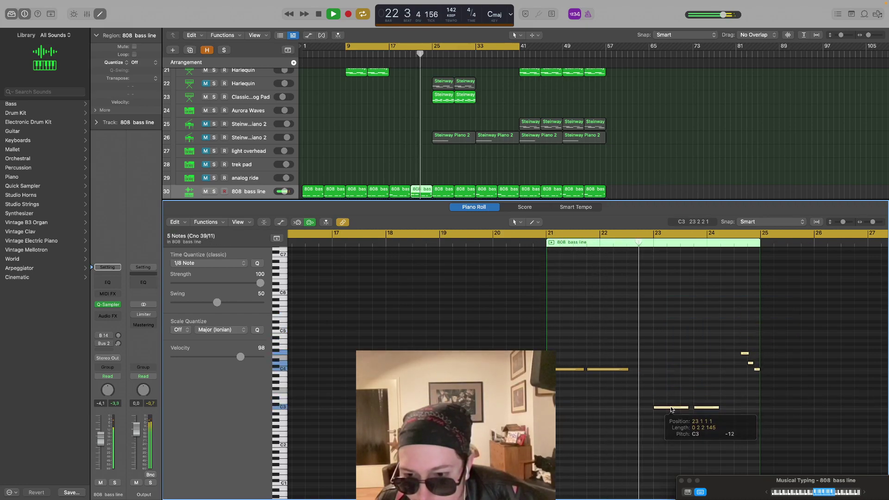
click(690, 356)
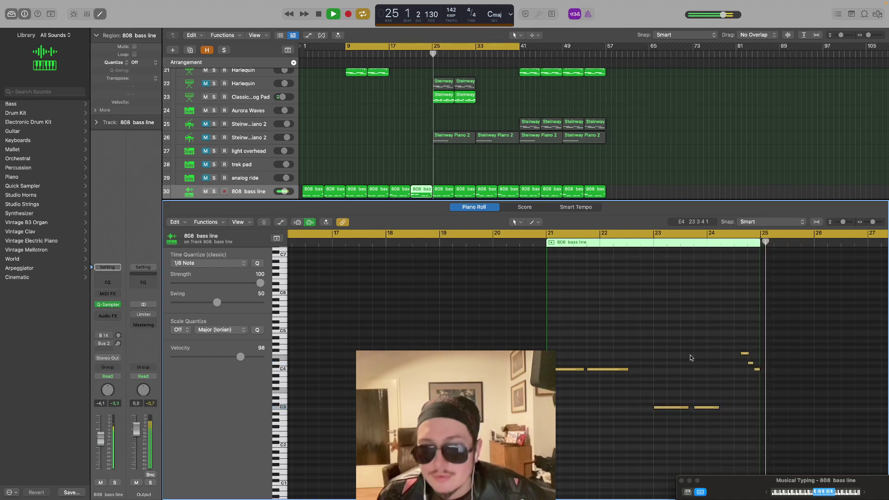
key(super+z)
Close the Piano Roll and replay the arrangement, muting and unmuting Harlequin on track 19 to compare
key(space)
click(656, 324)
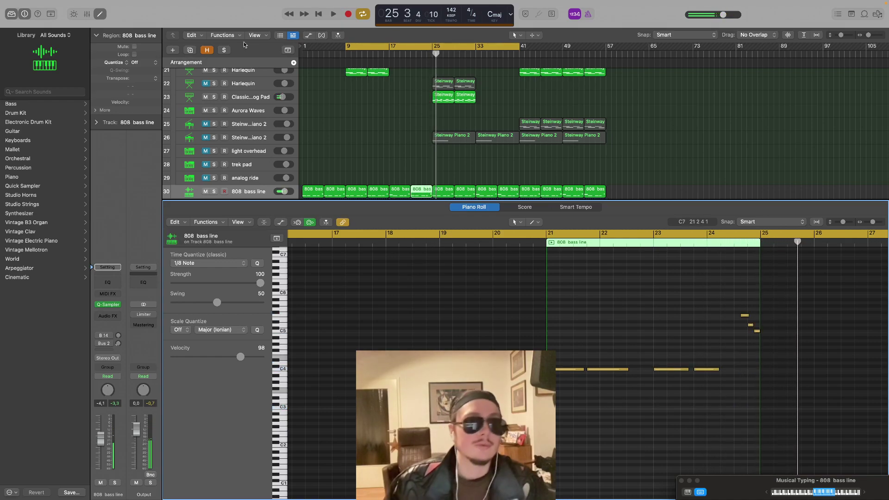
click(98, 13)
key(space)
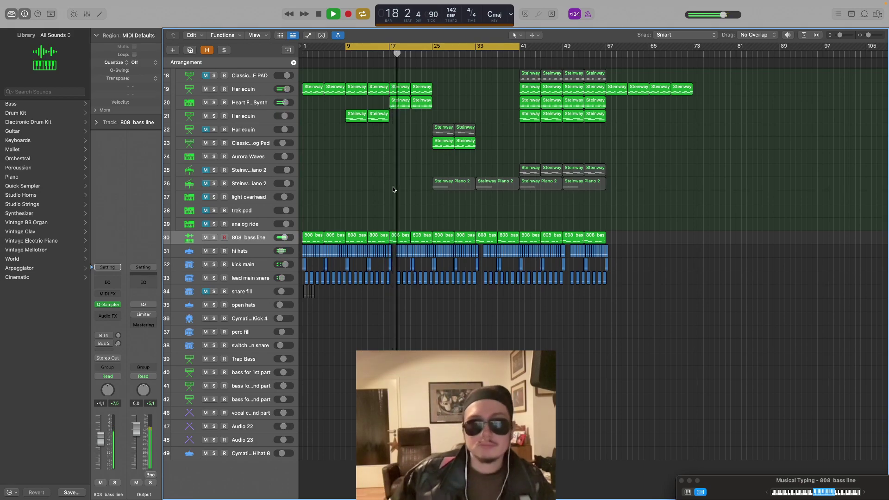
click(206, 88)
click(205, 89)
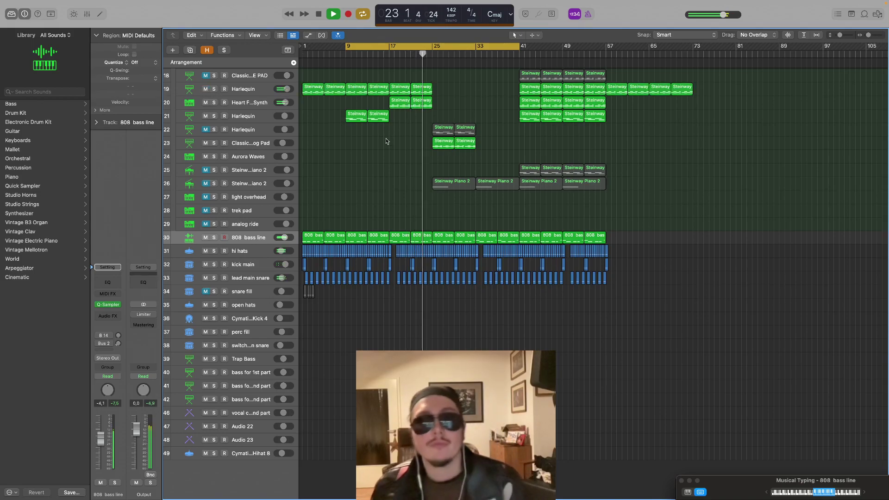
Mute Steinway Piano 2 on track 15 and continue playback from about bar 23
scroll(404, 141, up, 5)
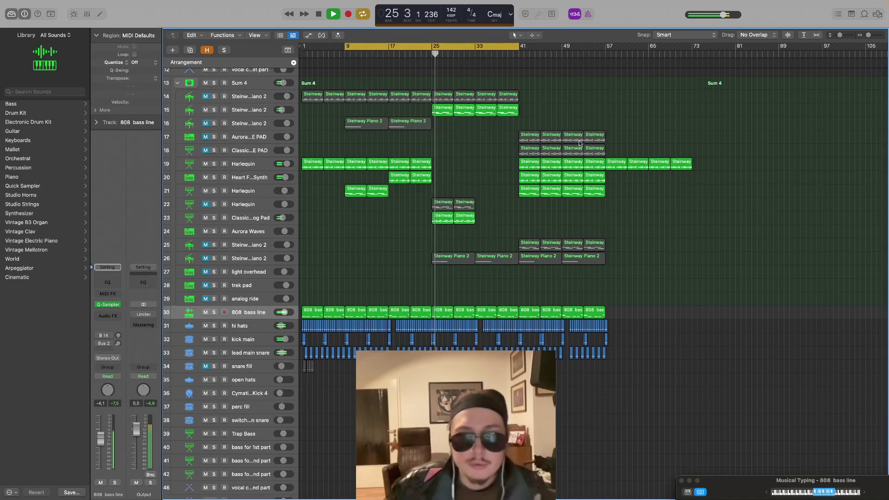
click(208, 110)
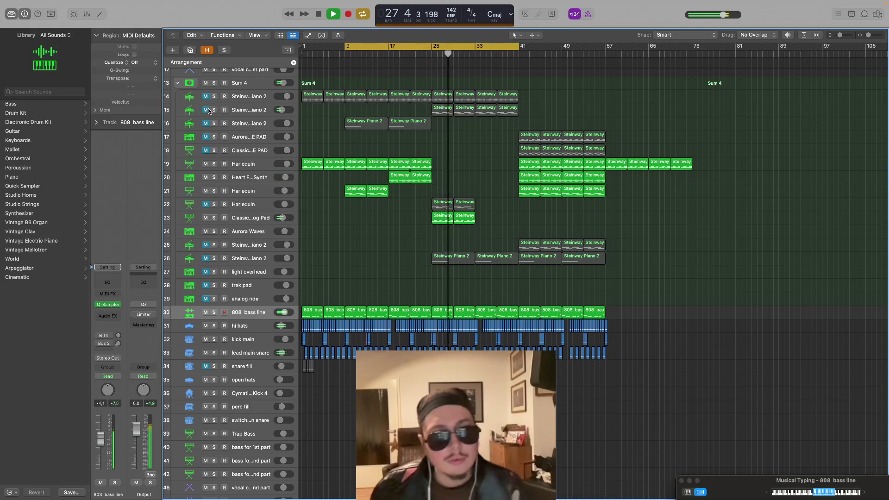
click(426, 58)
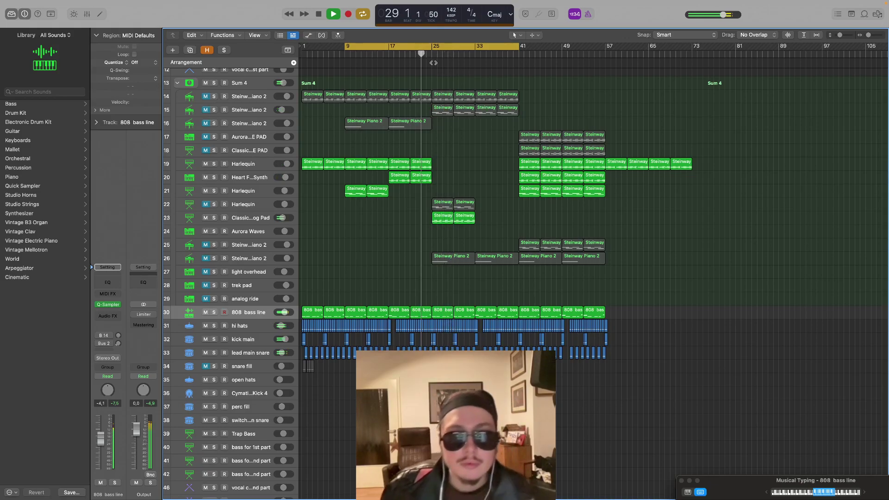
Delete the two Steinway Piano 2 regions on track 15 between bars 25 and 33
drag(446, 116, 440, 111)
scroll(441, 111, down, 1)
key(Delete)
Select the two Classic Analog Pad regions on track 23 between bars 25 and 33
drag(485, 229, 443, 216)
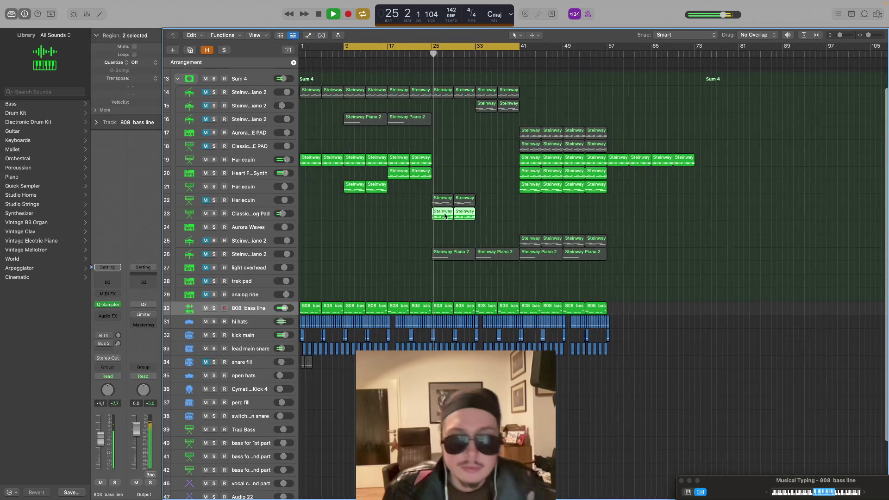
scroll(444, 215, down, 1)
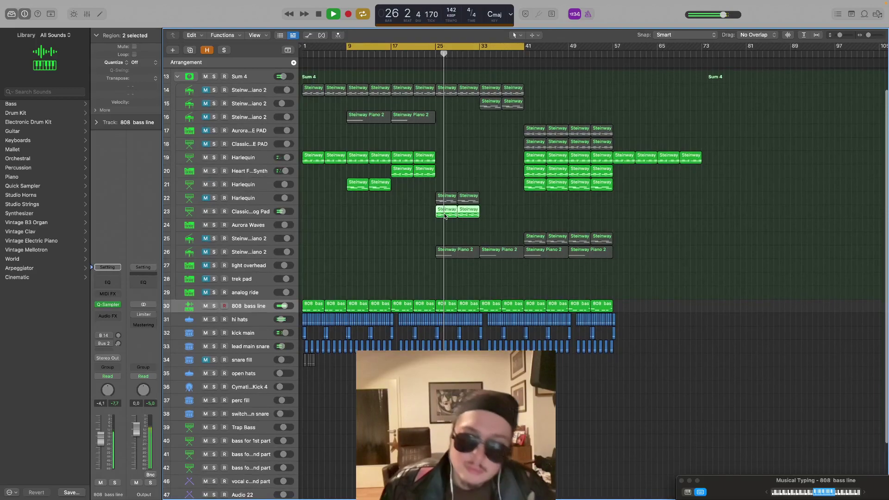
Copy the two Classic Analog Pad regions at bar 25 onto Steinway Piano track 15 and audition that track in solo
drag(444, 214, 448, 100)
key(s)
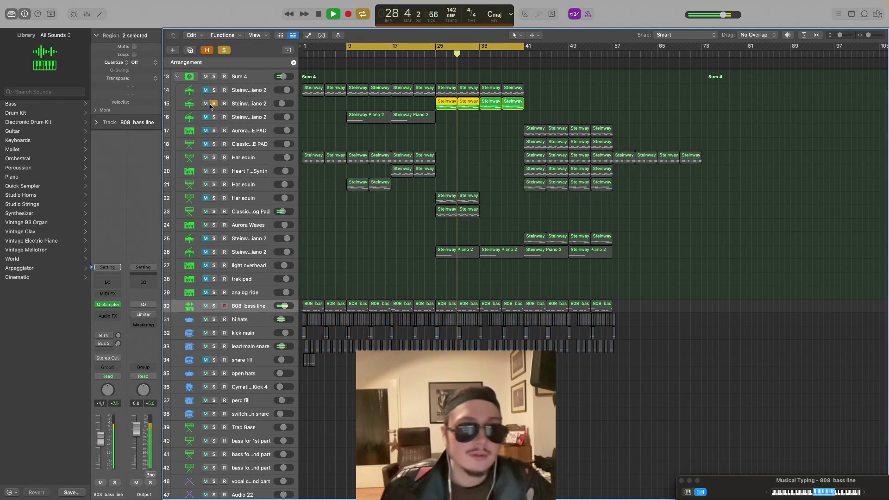
key(space)
click(214, 103)
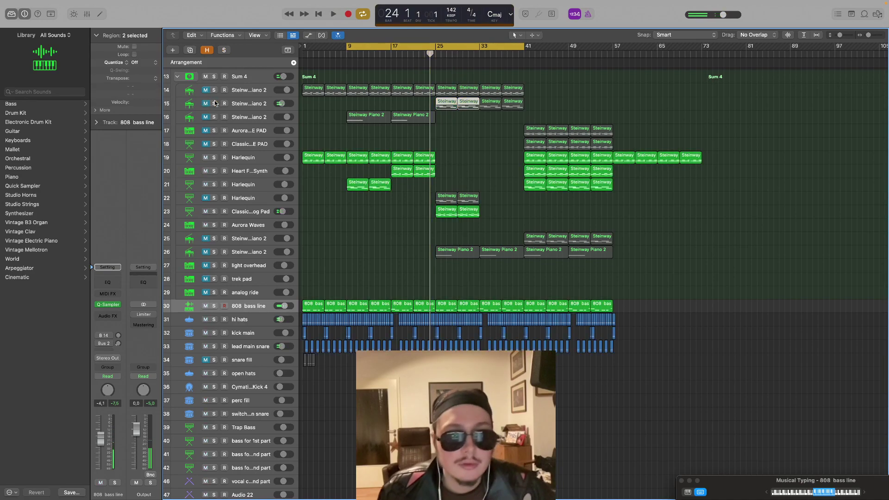
Turn off cycle mode, unmute Steinway Piano track 15 and play the arrangement from bar 24
click(362, 14)
key(space)
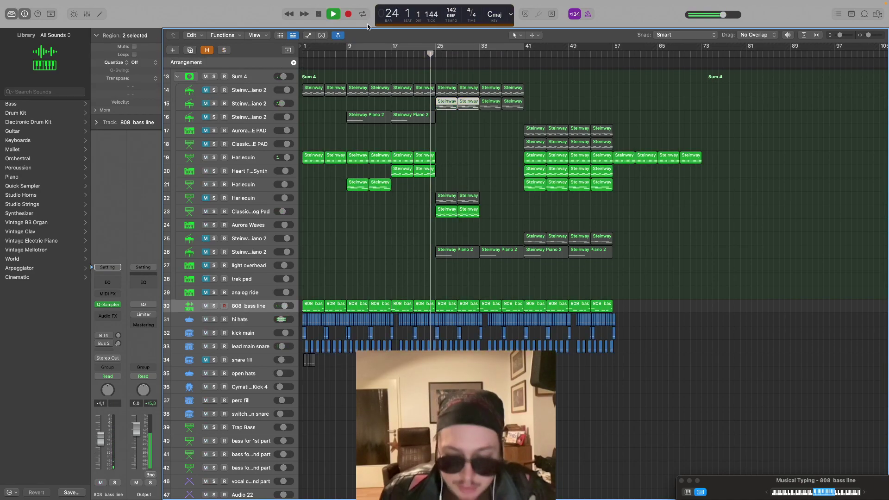
click(205, 103)
key(space)
click(450, 120)
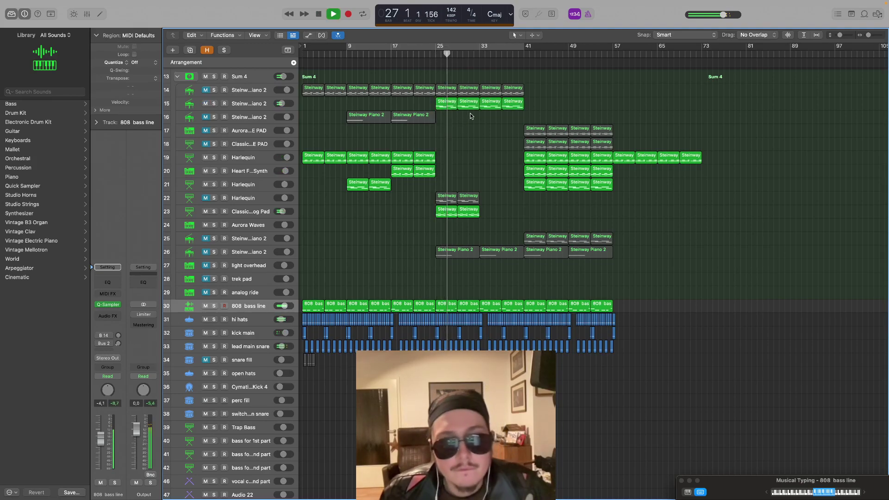
Copy the two Classic Analog Pad regions at bar 25 to bar 33 so the pad runs to bar 41
click(455, 215)
shift+click(455, 214)
drag(455, 214, 491, 221)
click(491, 220)
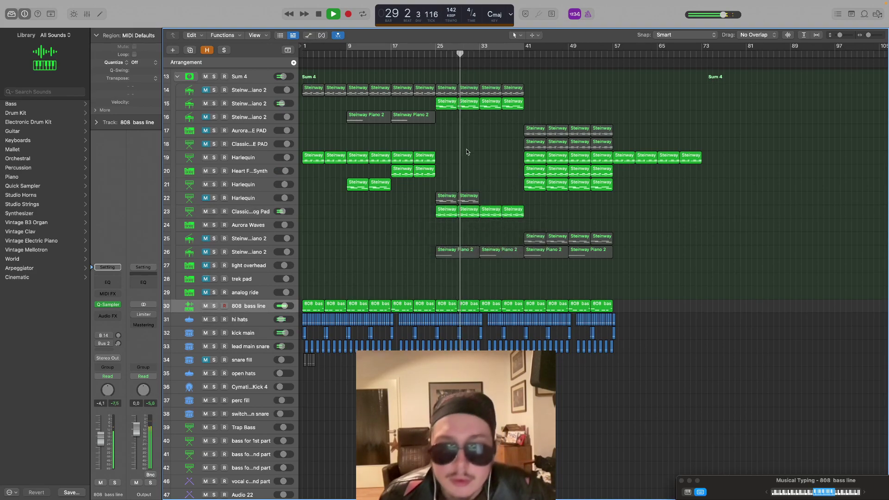
key(space)
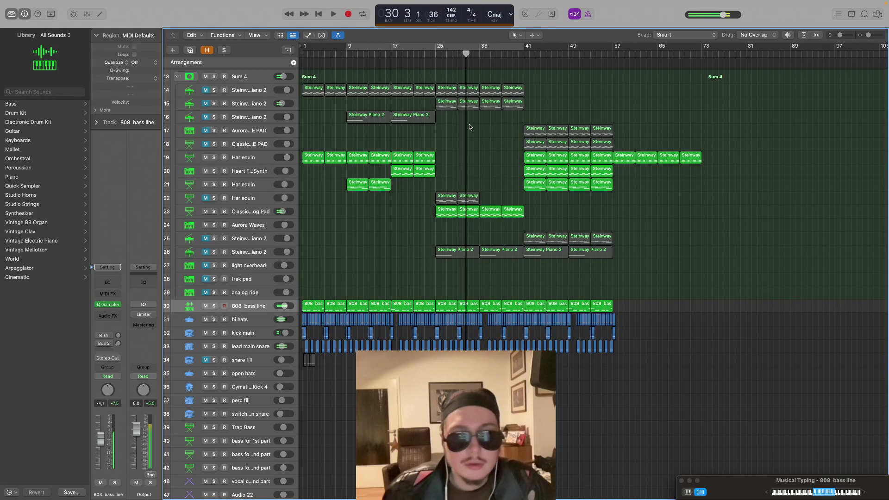
Try copying the first two Harlequin regions at bar 41 on track 21 to bar 25, and undo the change
click(402, 53)
key(space)
drag(501, 184, 450, 184)
click(449, 173)
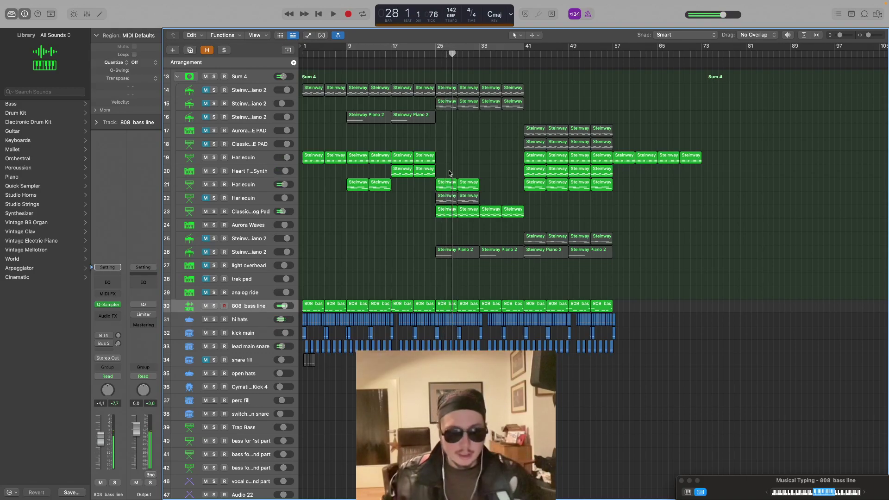
key(super+z)
key(super+z)
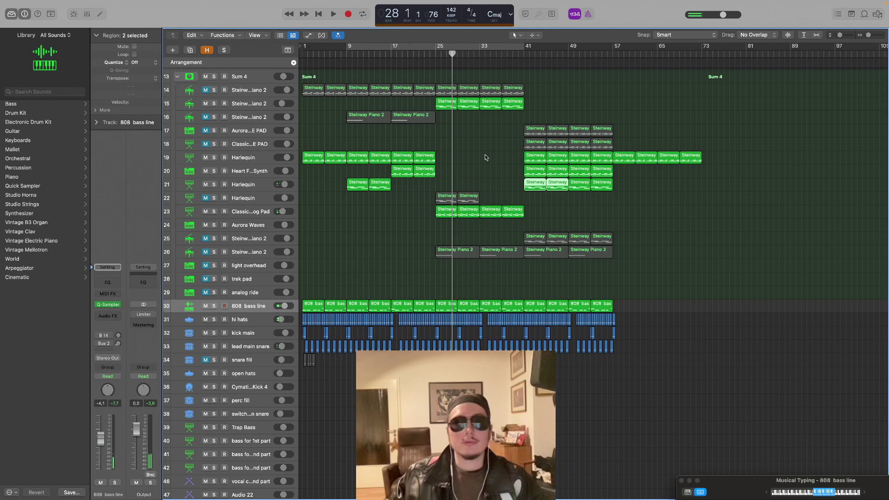
Delete the hi-hat, kick and snare regions in the last half bar before bar 25 and play back the gap
double_click(413, 53)
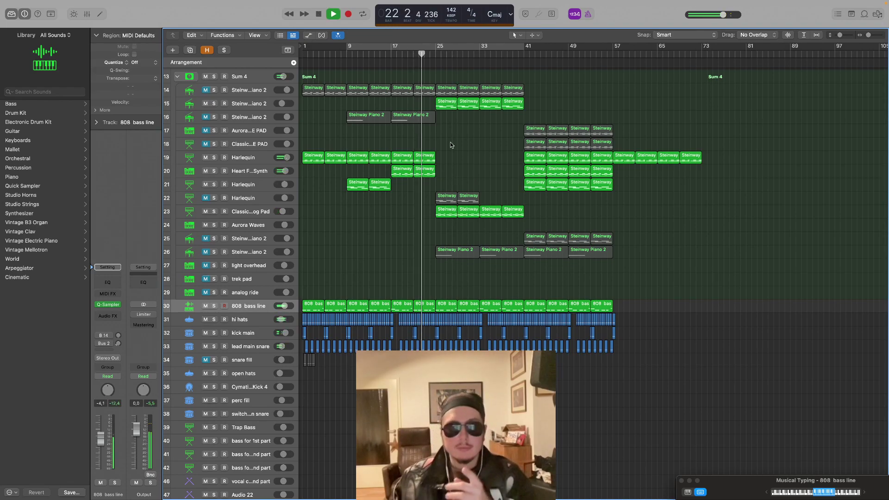
drag(878, 38, 879, 37)
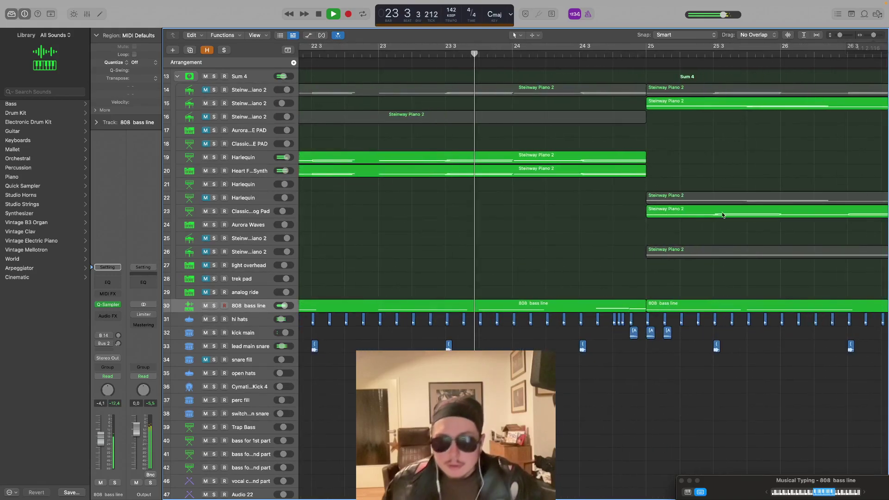
key(space)
drag(579, 366, 639, 315)
key(Delete)
click(444, 57)
key(space)
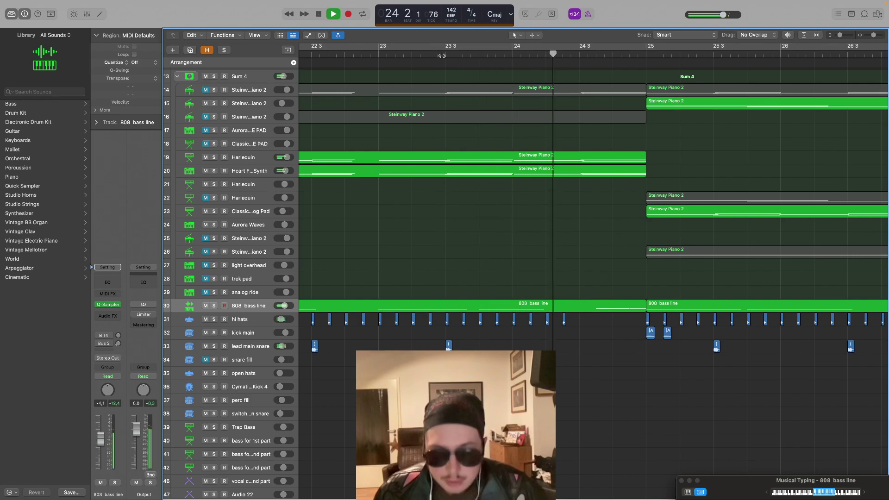
key(space)
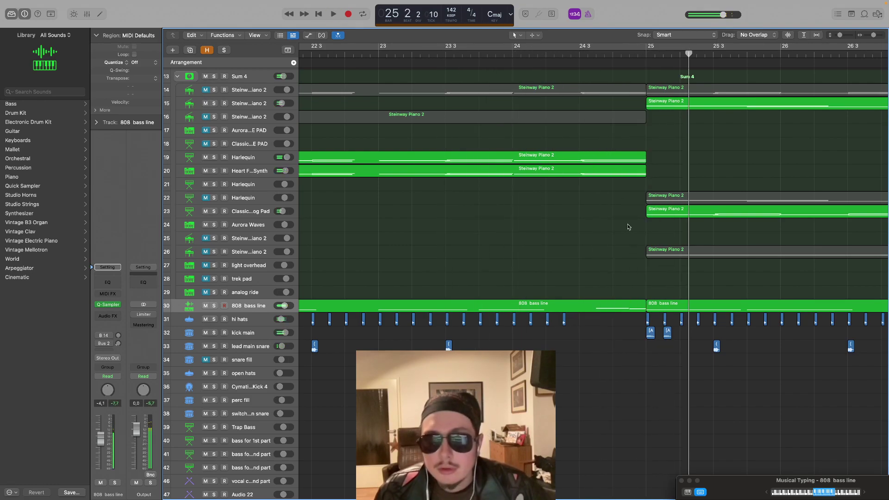
Trim the end of the 808 bass line region before bar 25 back to about bar 24 beat 3 and play it
drag(646, 310, 577, 311)
double_click(308, 52)
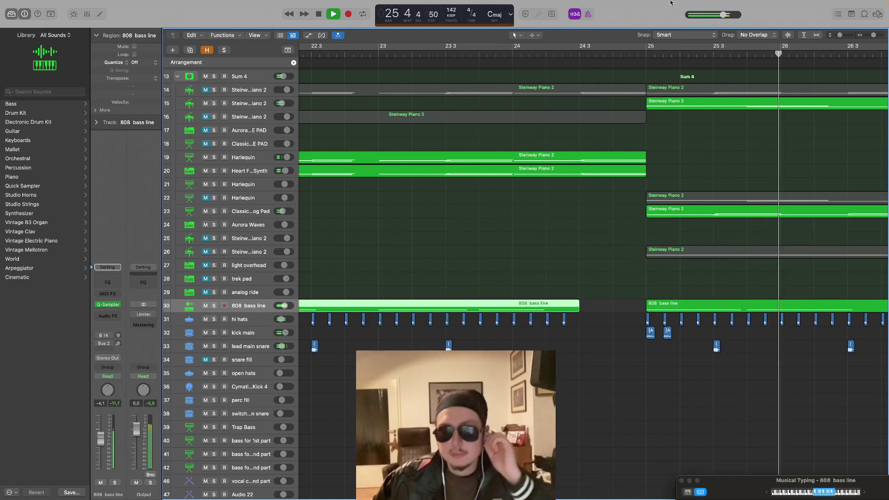
Duplicate Steinway Piano track 15 and copy its four regions from bars 25 to 41 onto the new track
drag(874, 35, 868, 38)
scroll(808, 96, left, 3)
scroll(802, 52, left, 1)
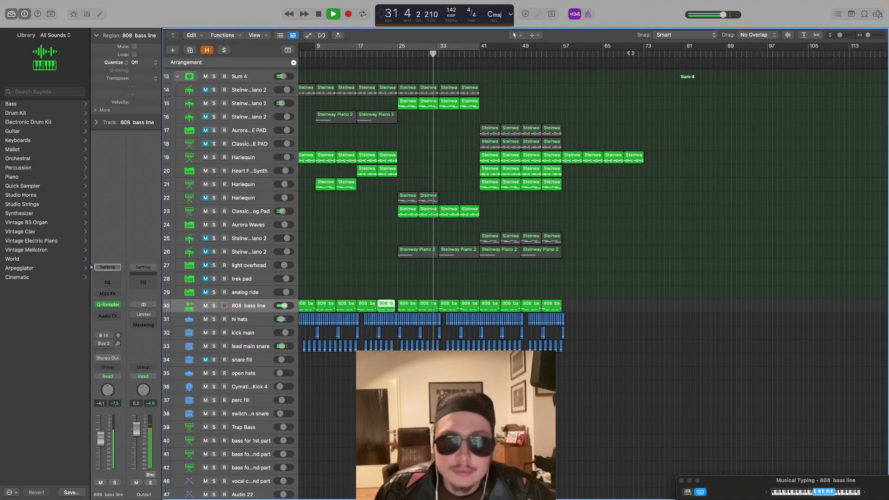
click(262, 103)
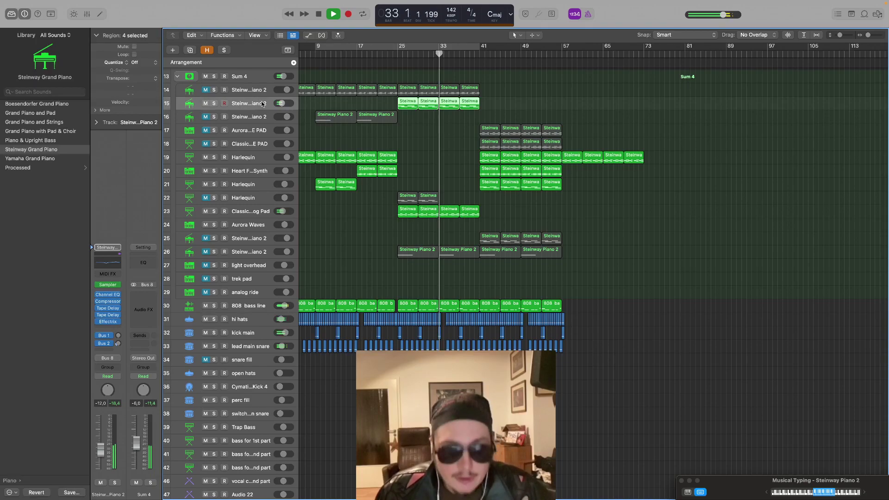
key(super+d)
drag(408, 104, 397, 116)
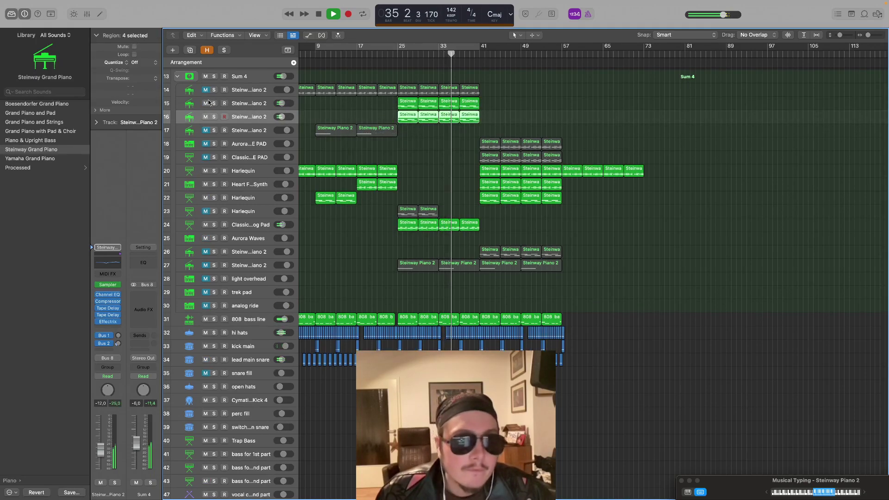
Set the cycle range to bars 25 to 41 and load the Processed patch Worn Tape Piano on the duplicated track
key(space)
drag(397, 47, 480, 47)
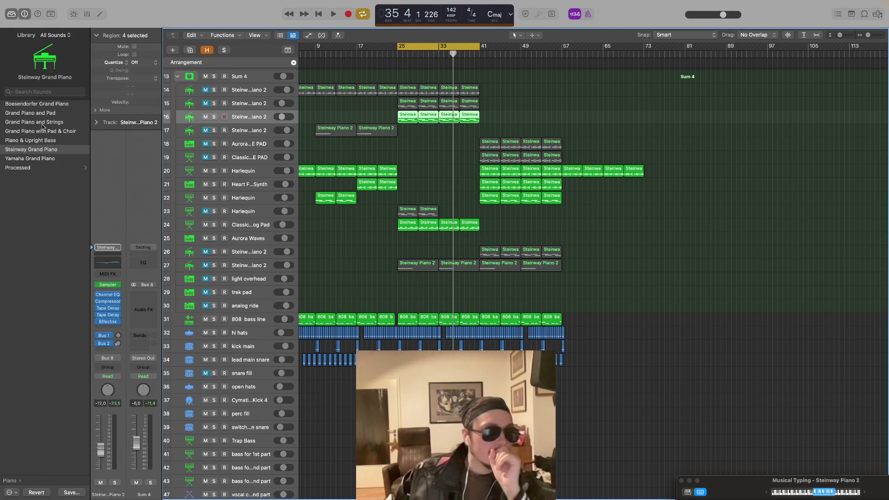
scroll(49, 116, left, 2)
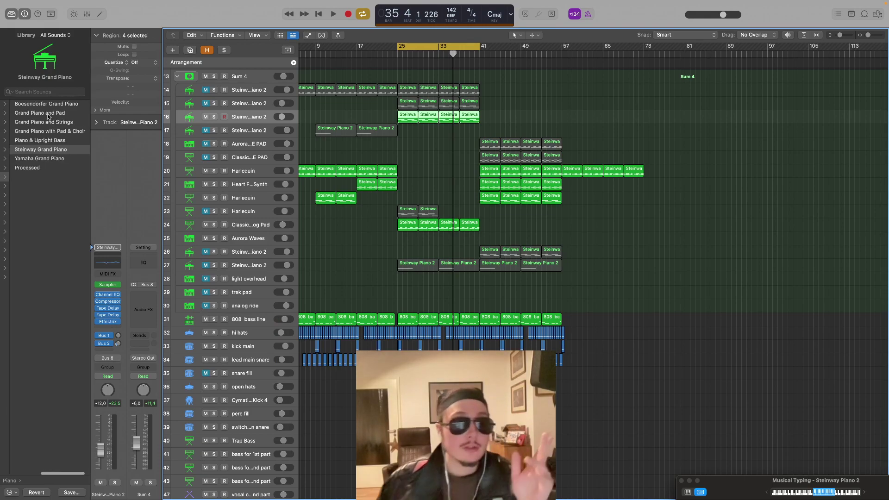
click(51, 169)
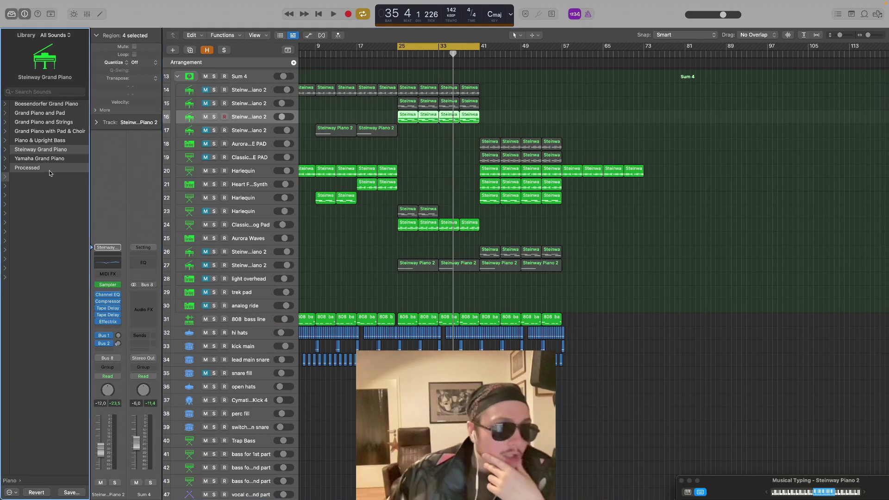
scroll(52, 167, right, 1)
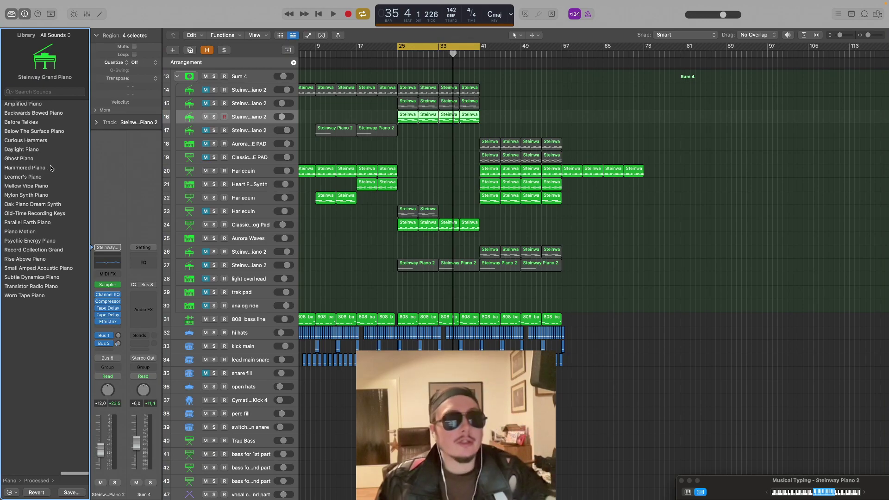
click(40, 297)
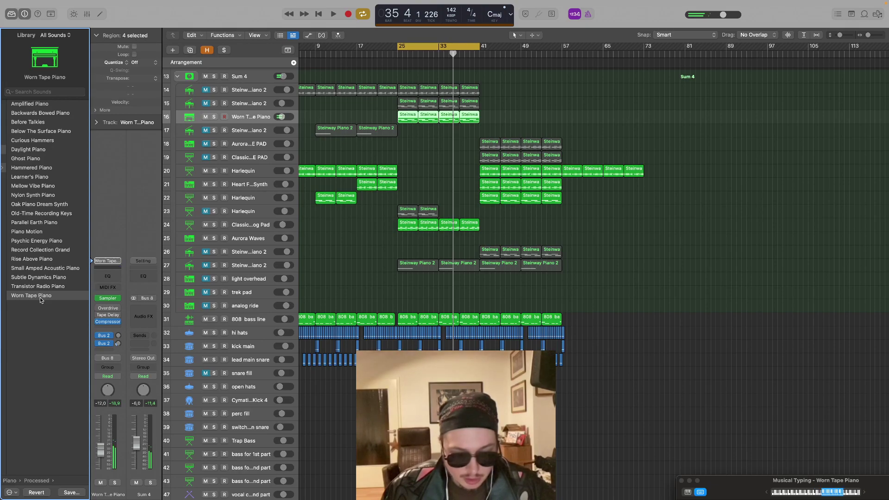
key(space)
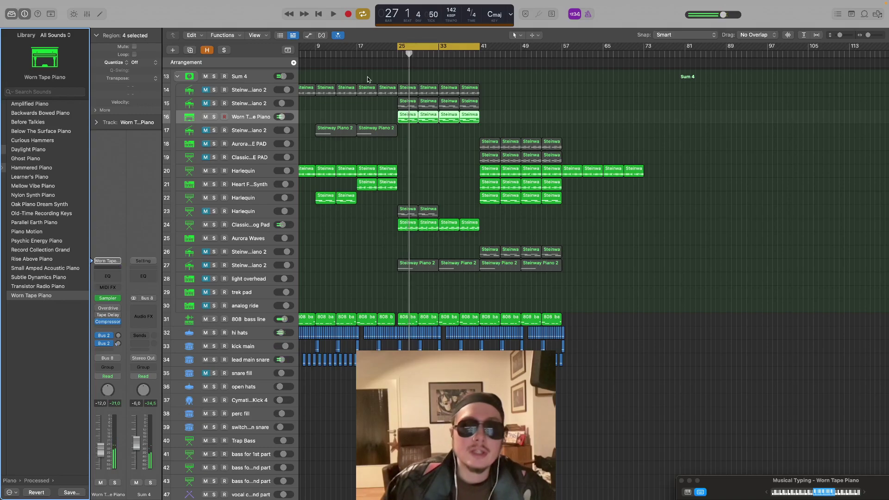
Unmute Steinway Piano track 27 and play the transition with the cycle range starting at bar 23
drag(398, 47, 378, 48)
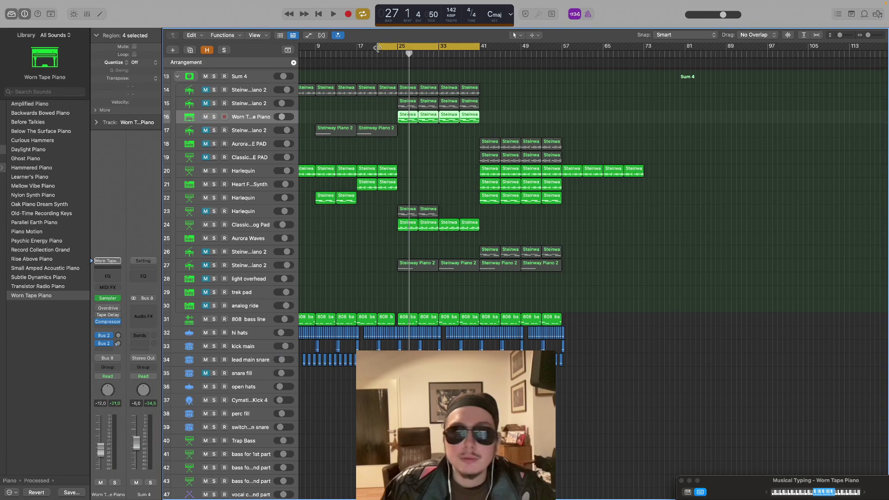
key(space)
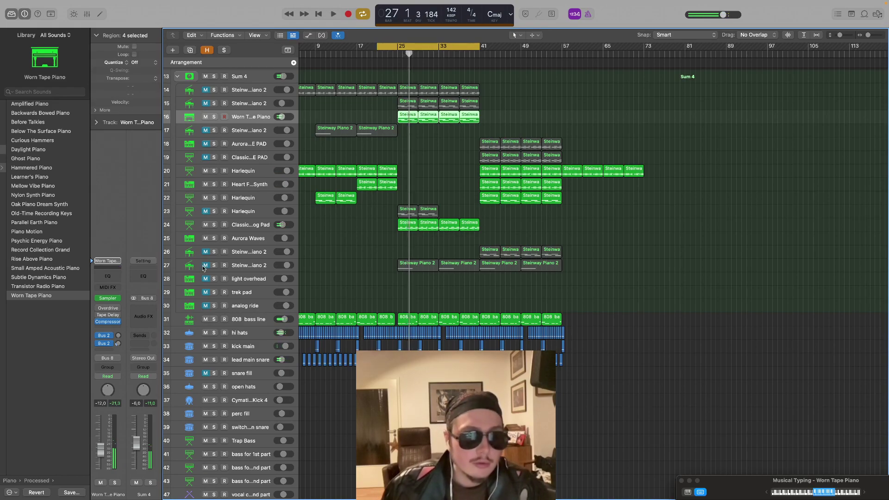
click(245, 268)
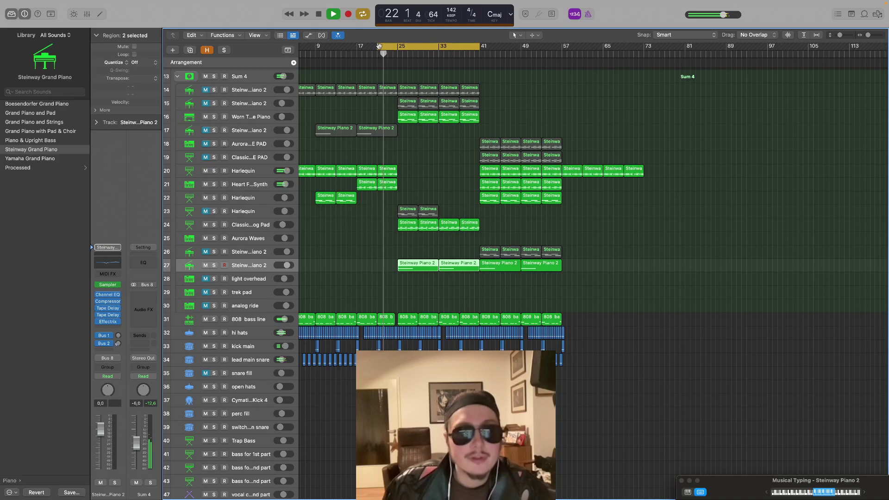
drag(379, 46, 389, 46)
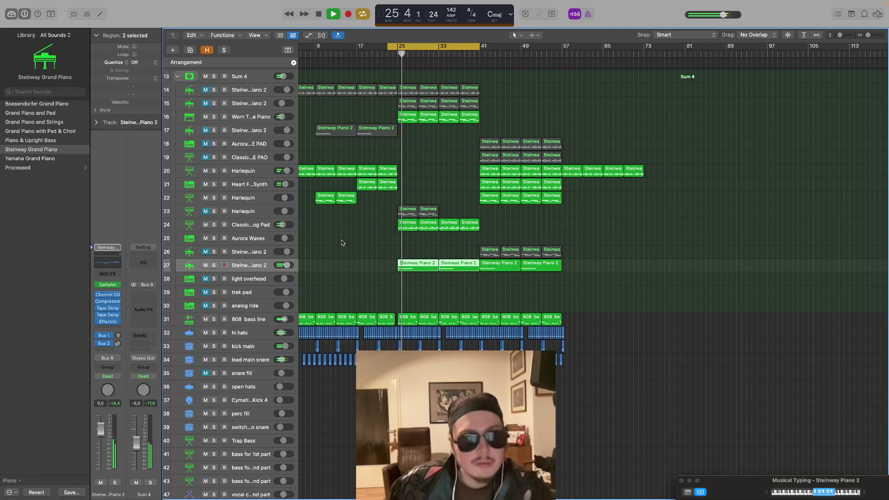
Lower the volume of Steinway Piano track 27 to -2.9 dB and resume playback
key(space)
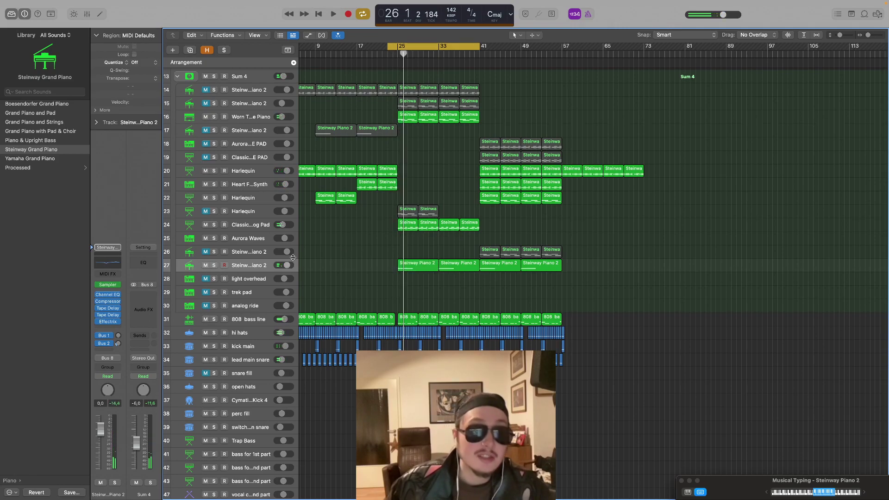
drag(287, 265, 285, 265)
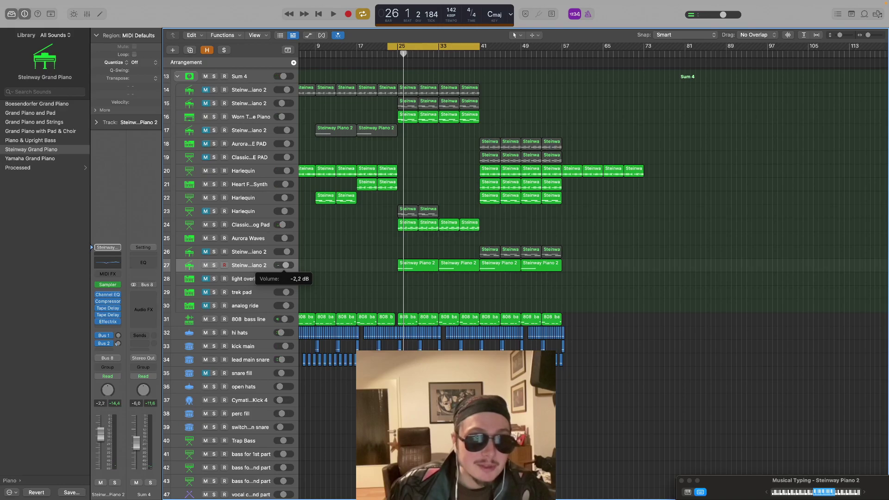
key(space)
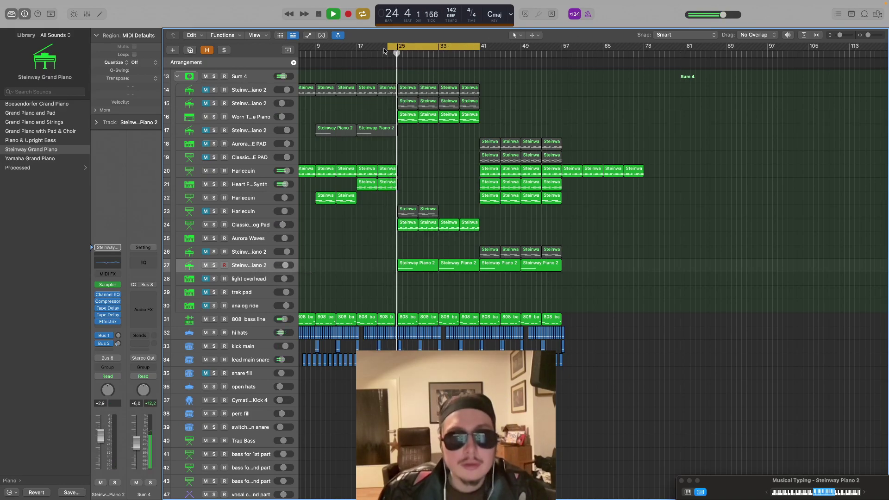
Start the cycle range at bar 25 and replay the section from the first region on Steinway Piano track 27
drag(388, 48, 396, 47)
click(416, 272)
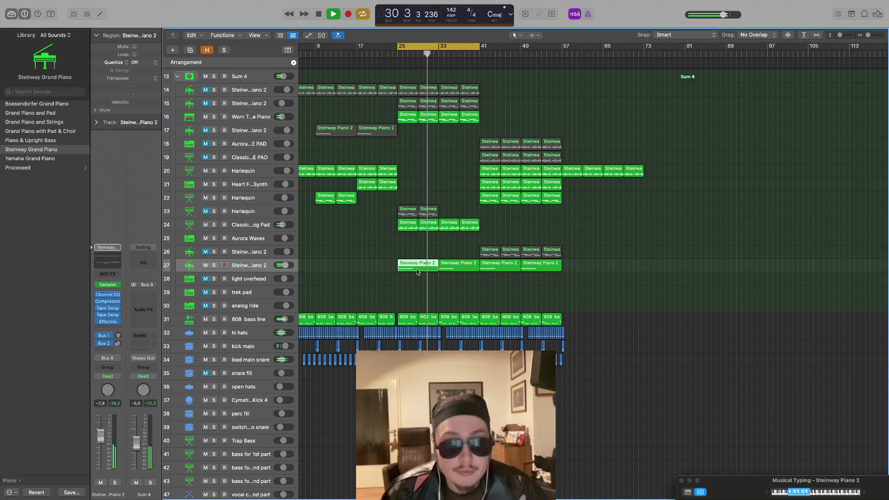
key(shift+space)
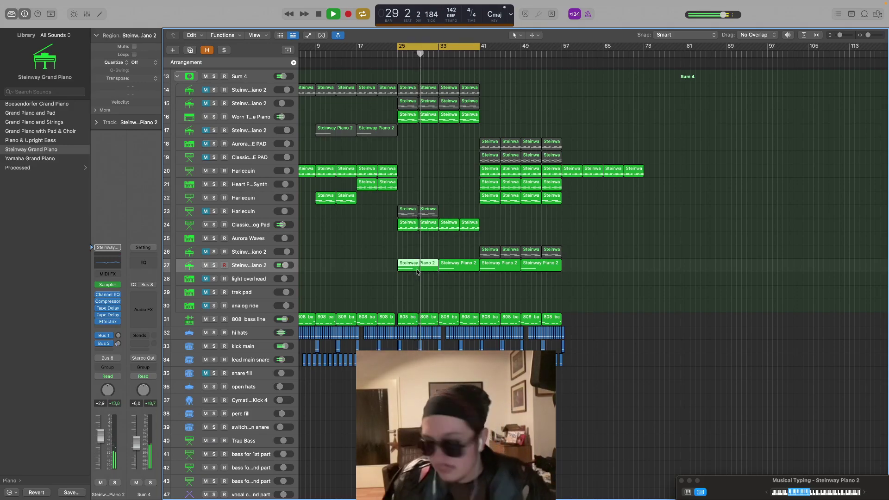
key(shift+space)
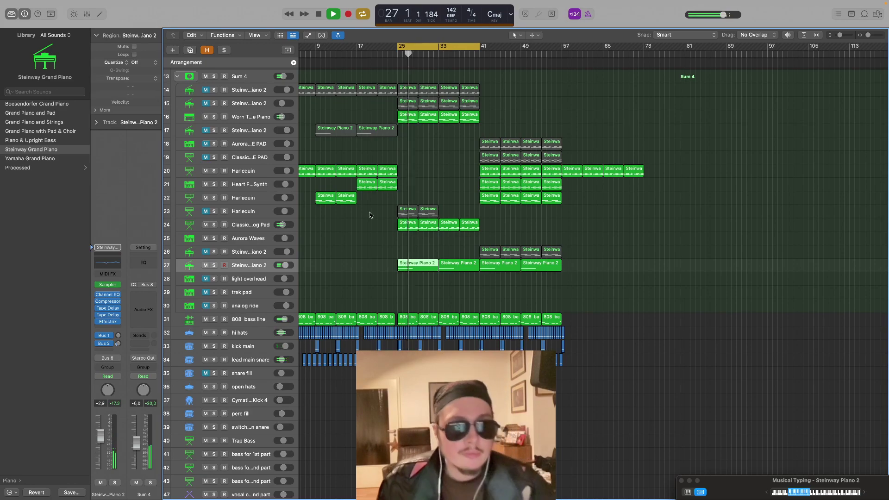
Arrange the pads with two Classic Analog Pad regions at bars 25 to 33 and two Aurora Waves regions at bars 33 to 41
drag(422, 227, 408, 239)
click(391, 229)
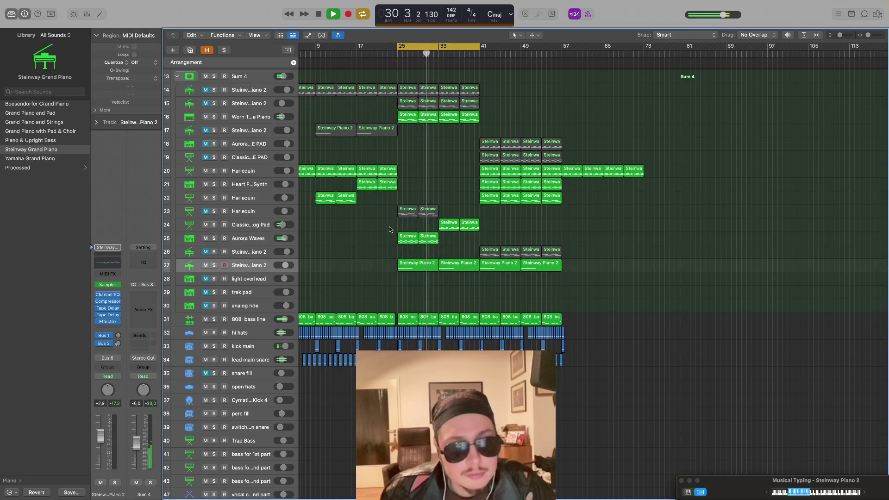
drag(430, 246, 454, 245)
click(368, 239)
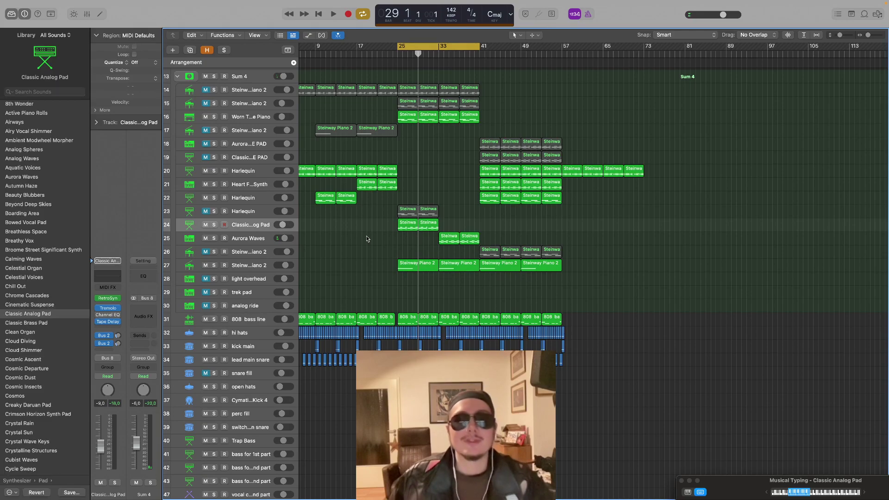
key(space)
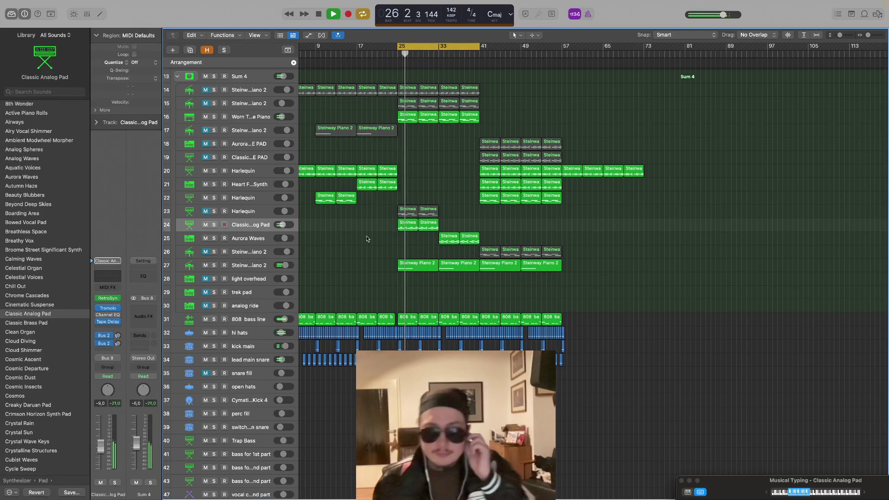
Extend the cycle range to cover bars 1 to 41 and save the project
scroll(345, 234, left, 3)
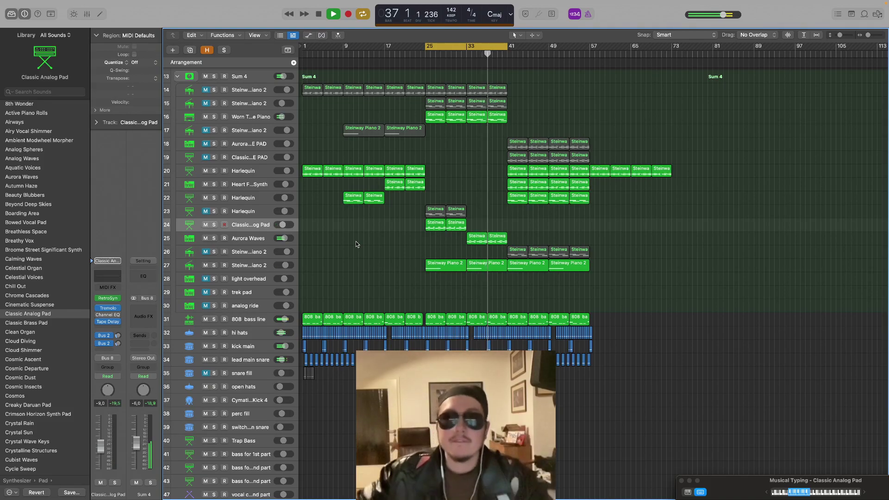
drag(422, 50, 303, 48)
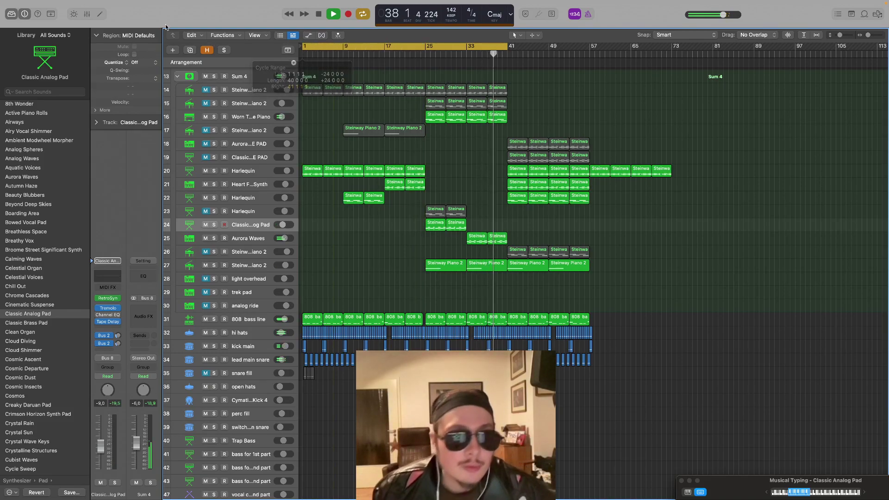
click(57, 5)
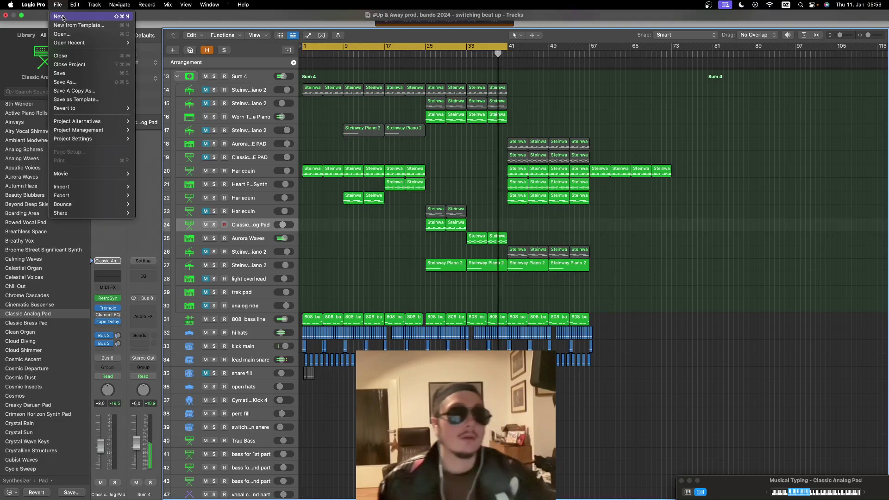
click(79, 74)
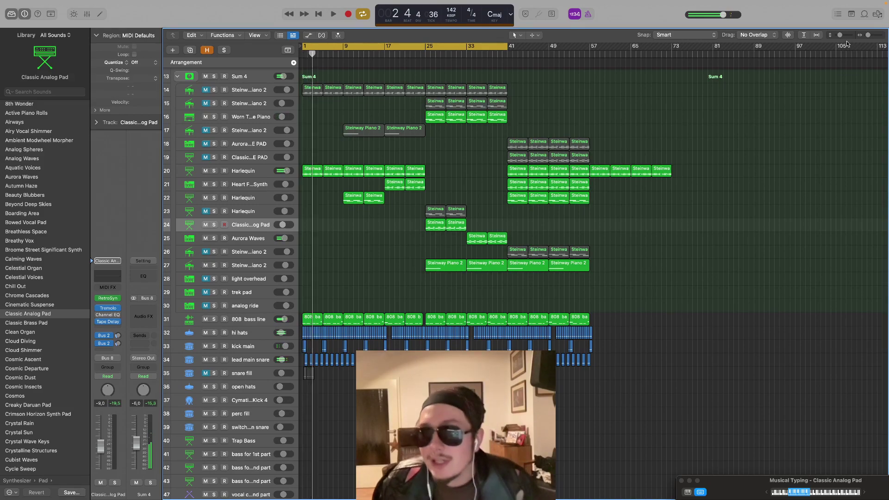
Delete the hi-hat, kick and lead main snare hits in bars 1 to 4 to leave the intro without drums
drag(841, 37, 875, 37)
key(space)
scroll(299, 352, left, 1)
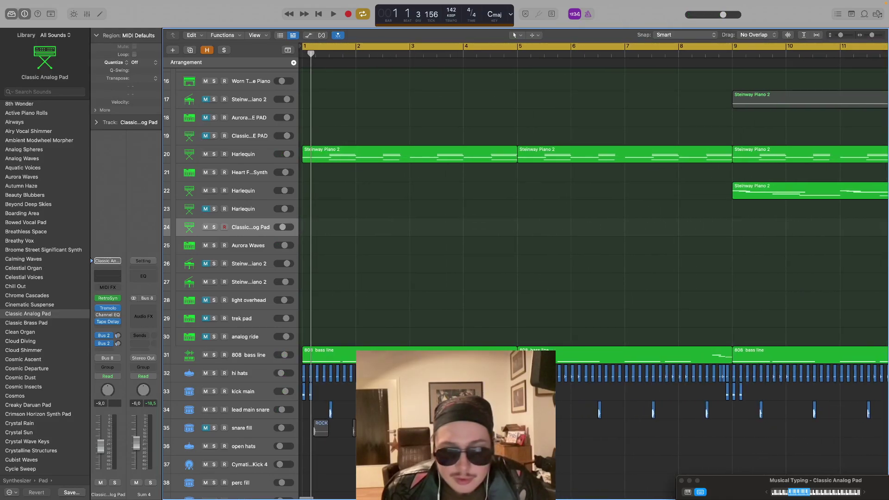
drag(513, 414, 292, 388)
drag(513, 411, 318, 407)
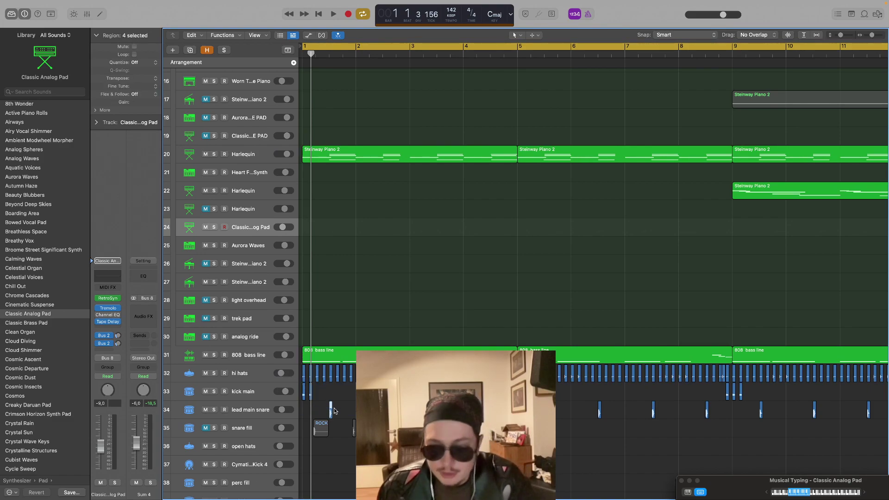
drag(513, 399, 302, 376)
key(Delete)
key(Delete)
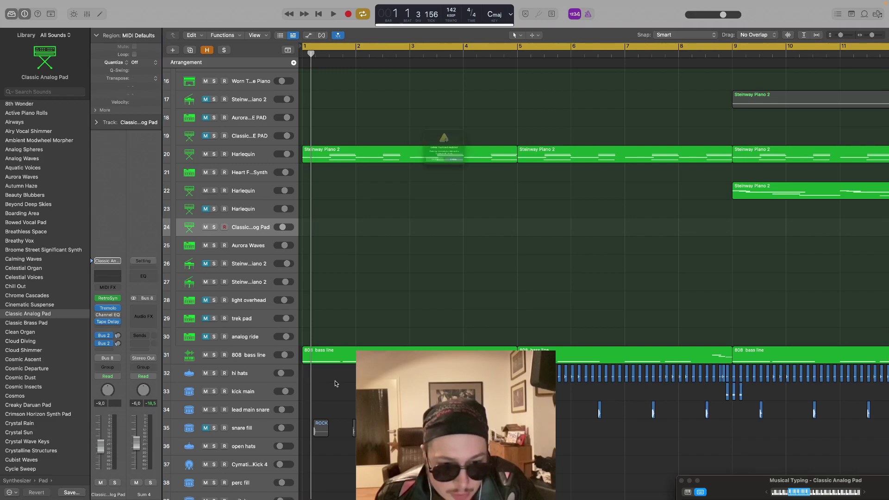
click(421, 178)
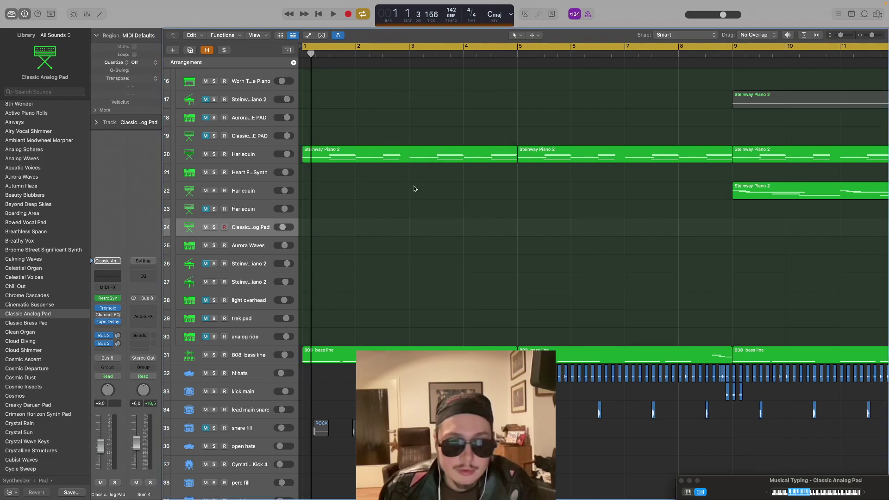
Turn cycle mode off and play the drumless intro into bar 5, stopping back at bar 1
click(491, 54)
click(363, 14)
key(space)
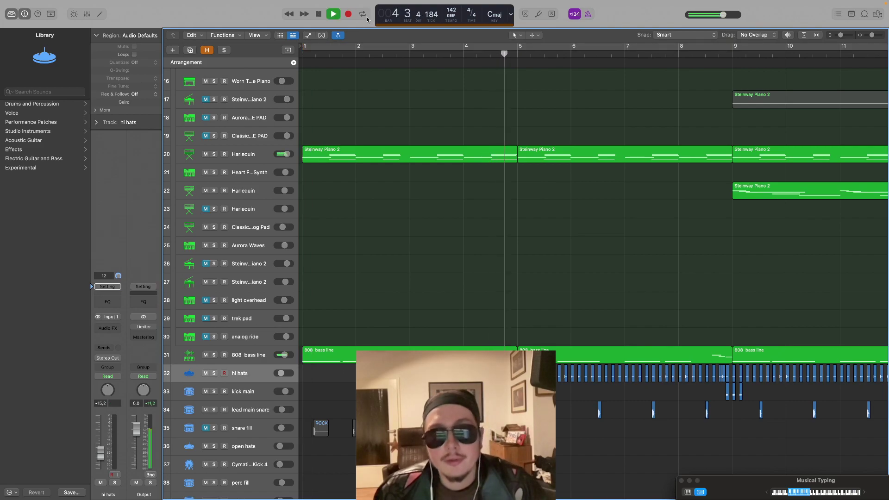
click(320, 16)
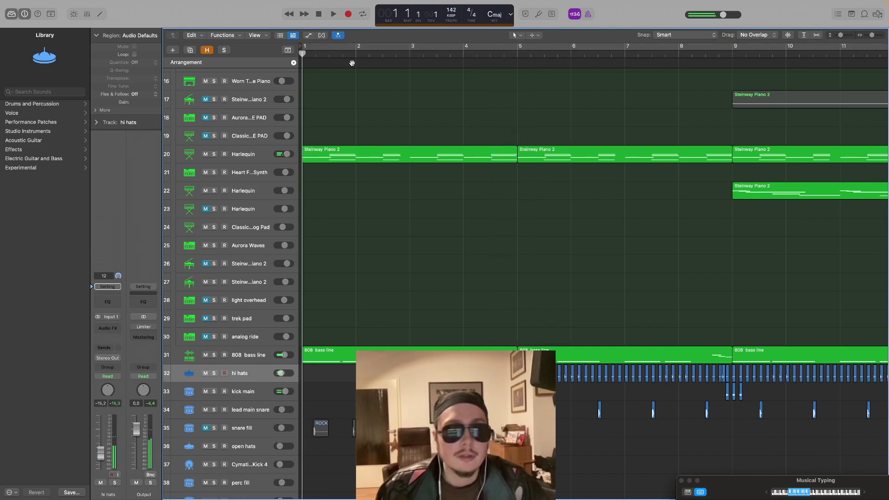
Trim the start of the first 808 bass line region to the second half of bar 3 and play the intro
click(304, 360)
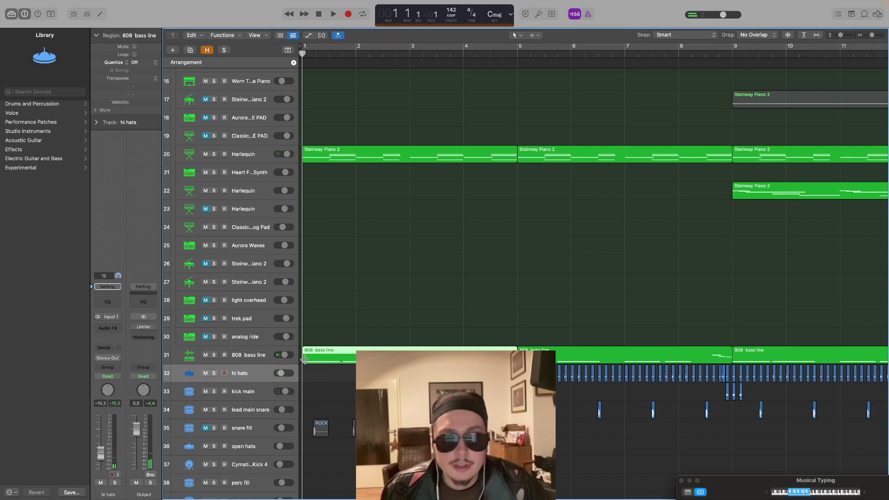
drag(305, 359, 447, 360)
click(407, 340)
key(space)
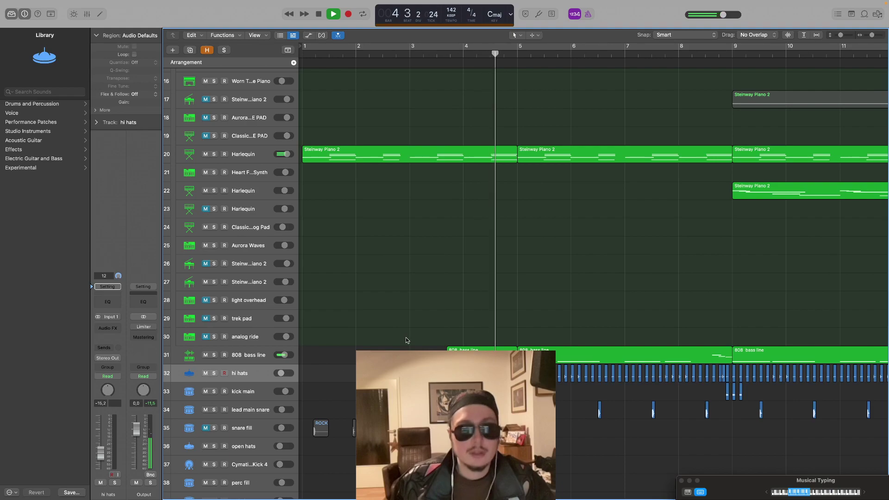
key(space)
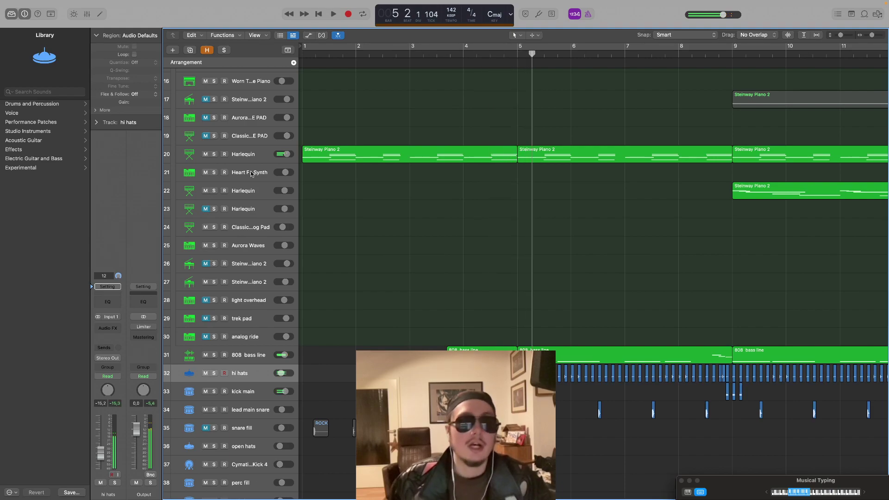
Play the arrangement from bar 1 and turn the cycle range over bars 1 to 41 back on
click(237, 150)
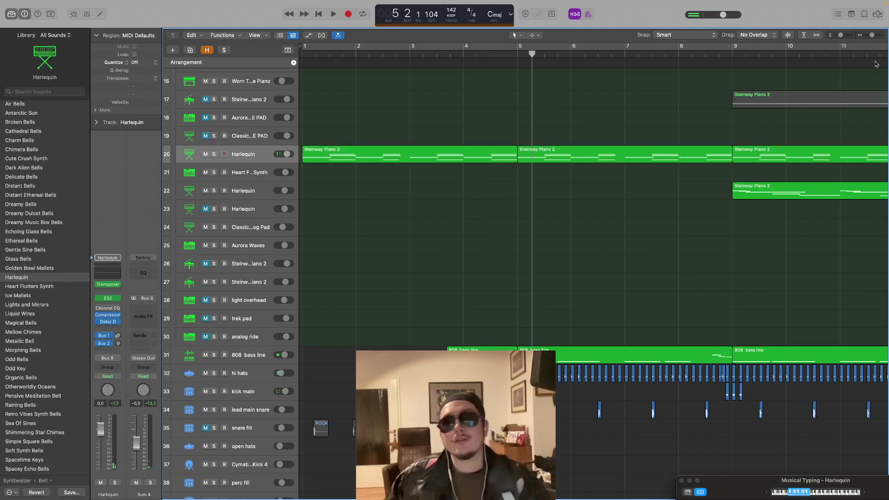
drag(873, 36, 869, 37)
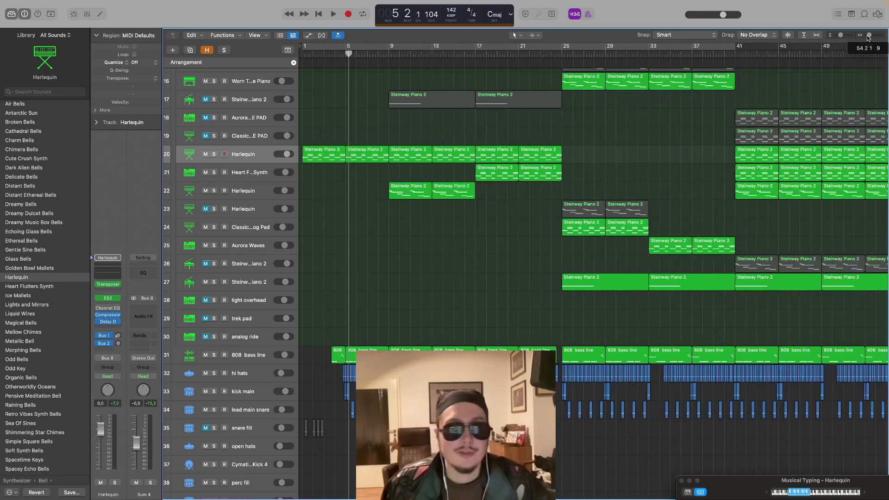
click(318, 14)
click(334, 15)
drag(843, 36, 839, 35)
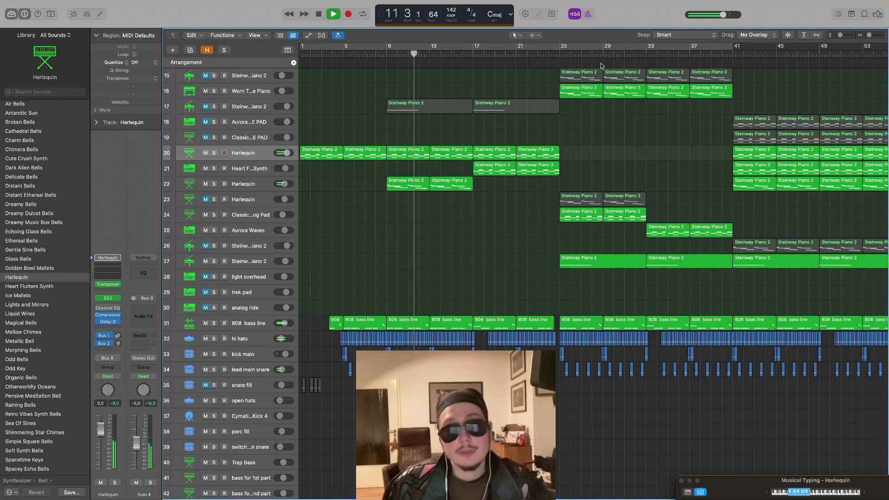
click(716, 48)
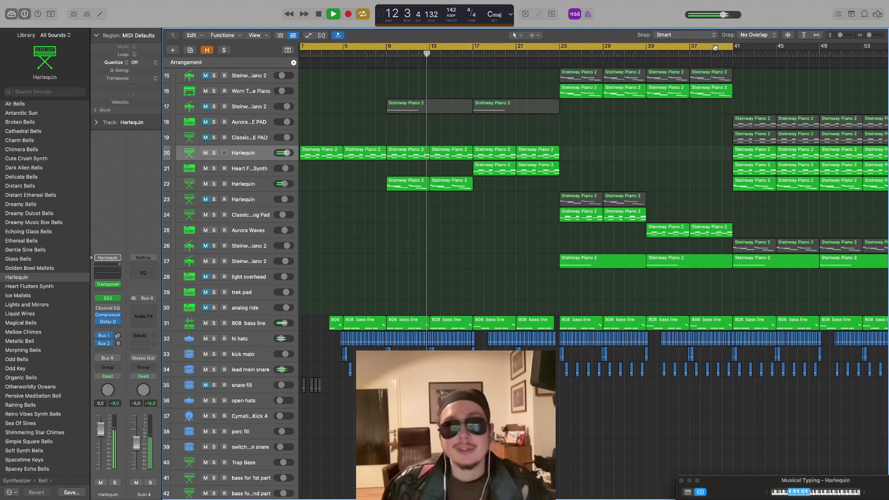
drag(871, 35, 869, 35)
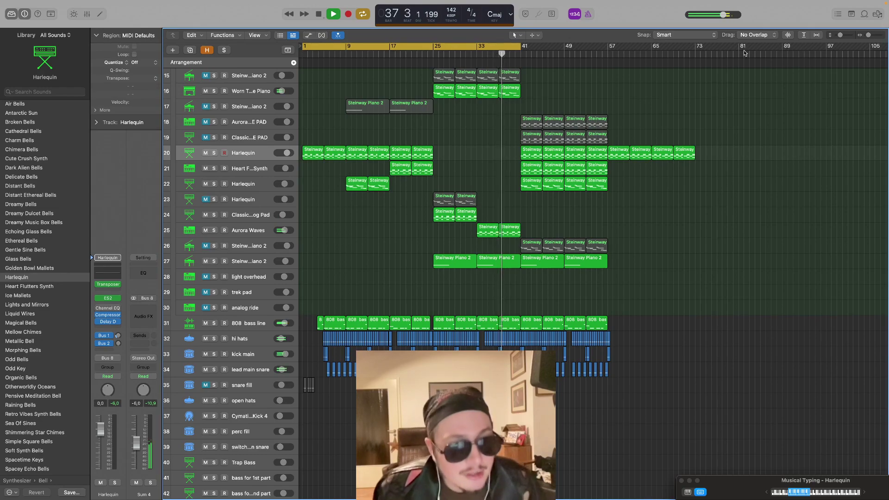
Set the volume of Aurora Waves track 25 to -9.0 dB and Steinway Piano track 27 to -3.1 dB
drag(285, 230, 280, 230)
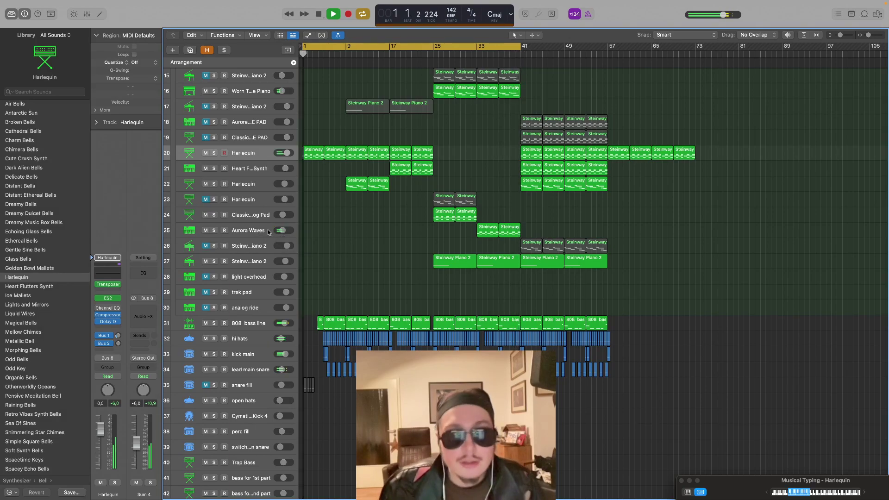
click(311, 228)
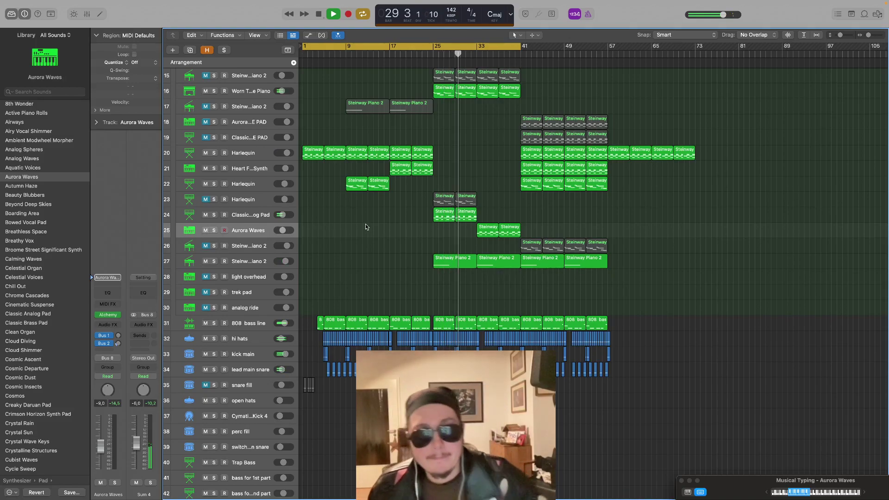
click(269, 260)
drag(286, 261, 285, 261)
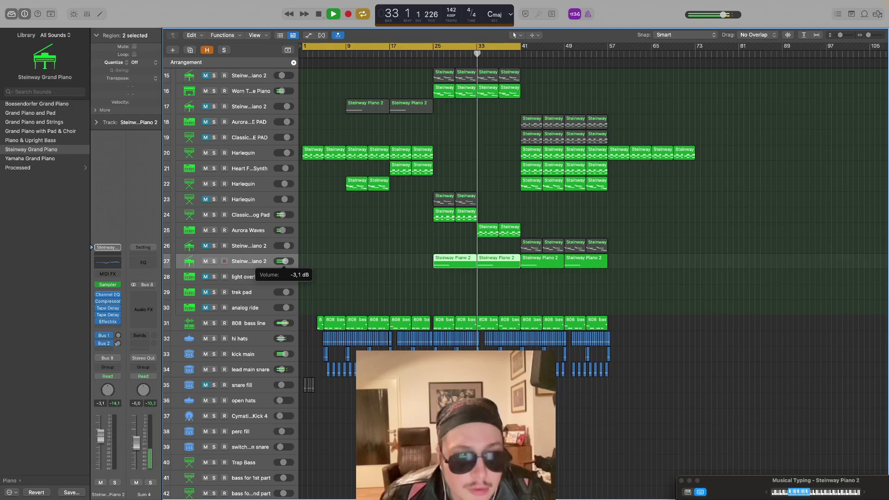
Examine the bar 25 and bar 33 Steinway Piano notes on track 27 and play with bars 25 to 41 cycled
double_click(449, 262)
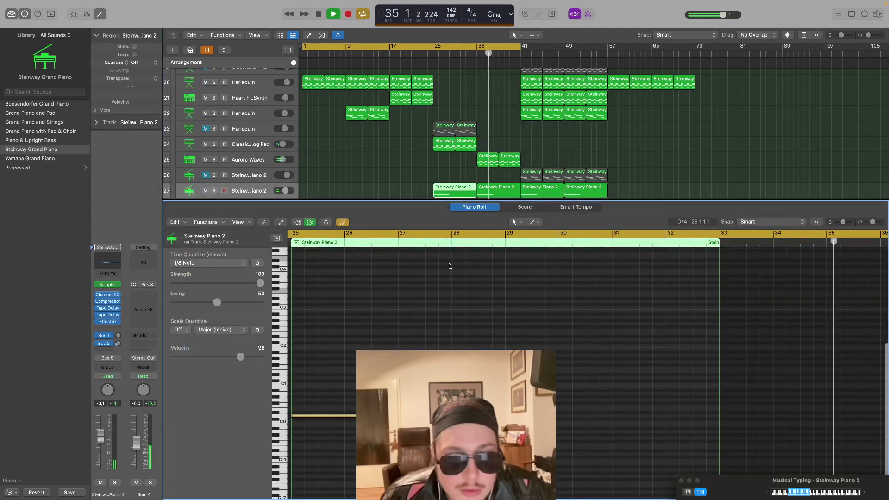
click(495, 191)
key(space)
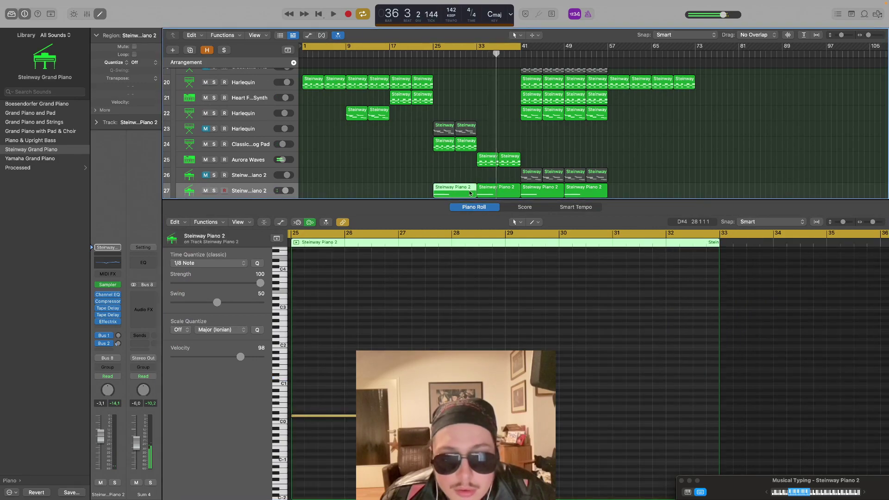
click(579, 334)
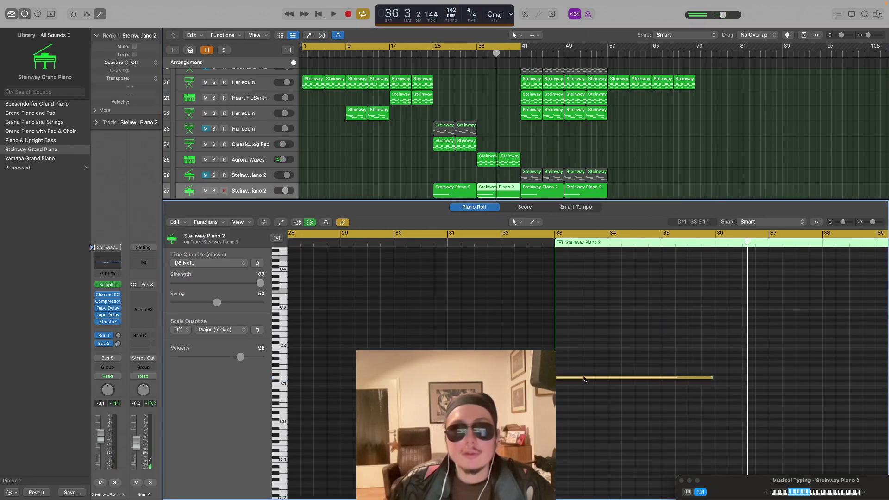
click(361, 16)
drag(439, 49, 514, 51)
key(space)
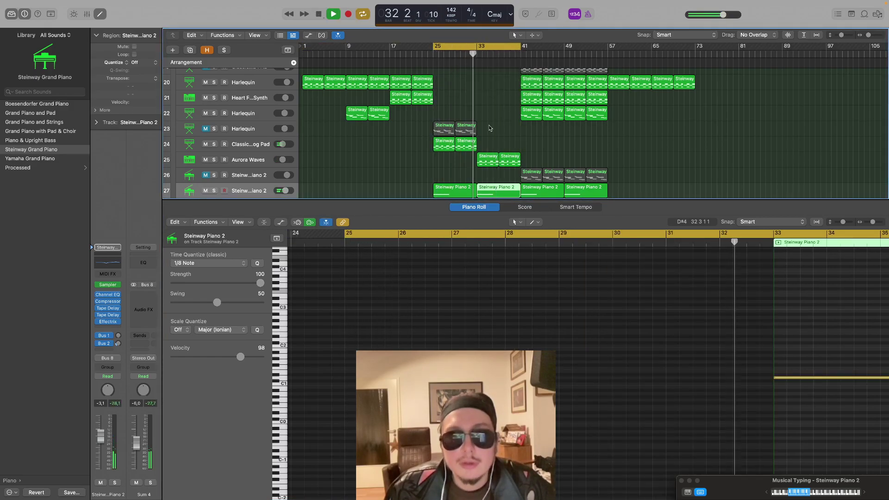
Try the long note in the bar 33 Steinway Piano region one octave lower and play it with the Piano Roll closed
key(space)
drag(595, 377, 595, 415)
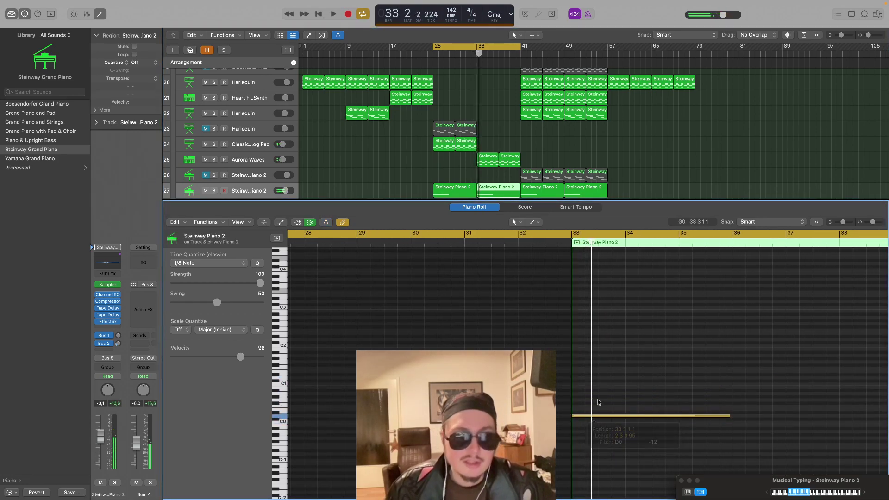
click(99, 14)
key(space)
click(494, 218)
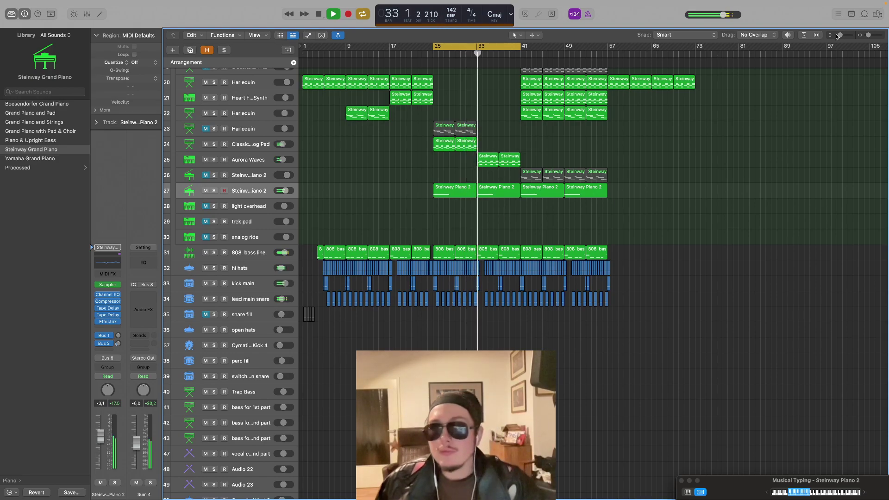
Undo the octave shift of the long note in track 27's bar 33 region and replay from about bar 30
drag(838, 36, 842, 36)
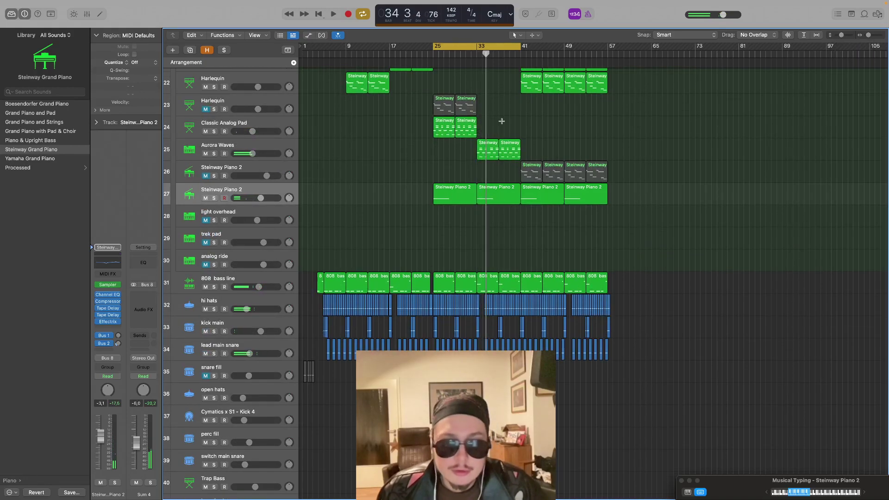
double_click(496, 188)
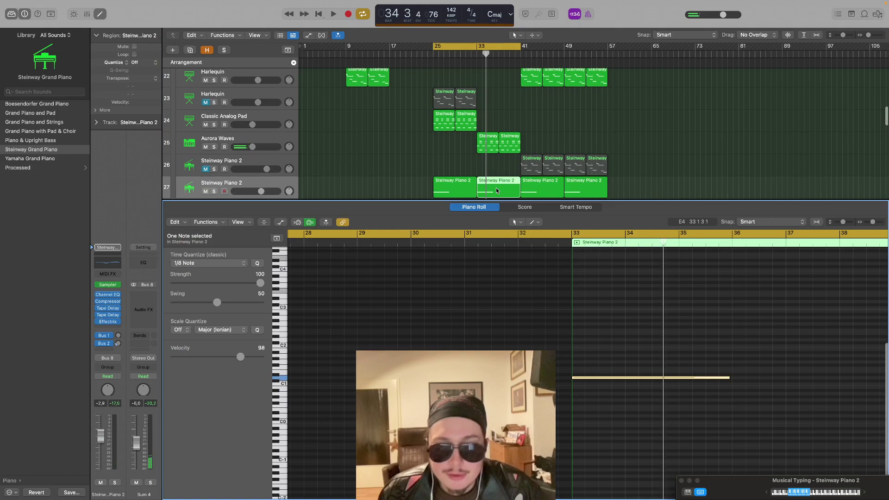
click(618, 150)
key(space)
click(464, 56)
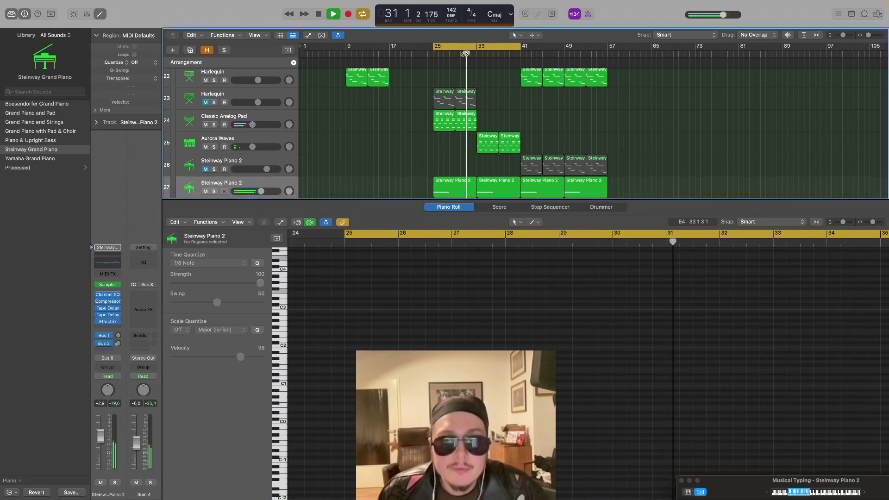
Check the Classic Analog Pad and Aurora Waves levels while replaying the change at bar 33, and close the Piano Roll
scroll(486, 93, up, 5)
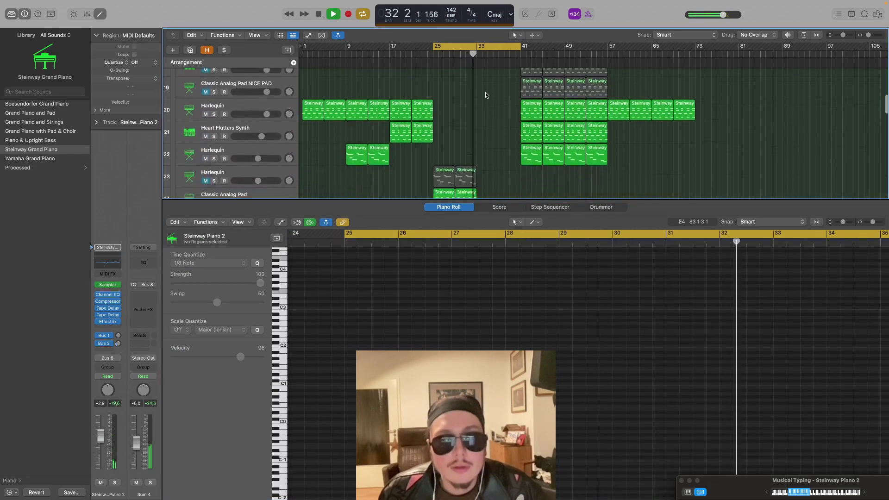
scroll(485, 92, down, 3)
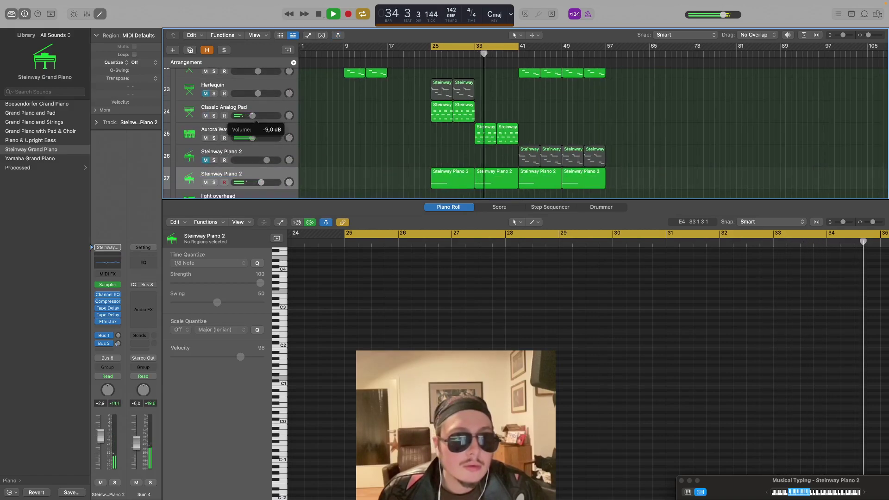
mouse_move(252, 138)
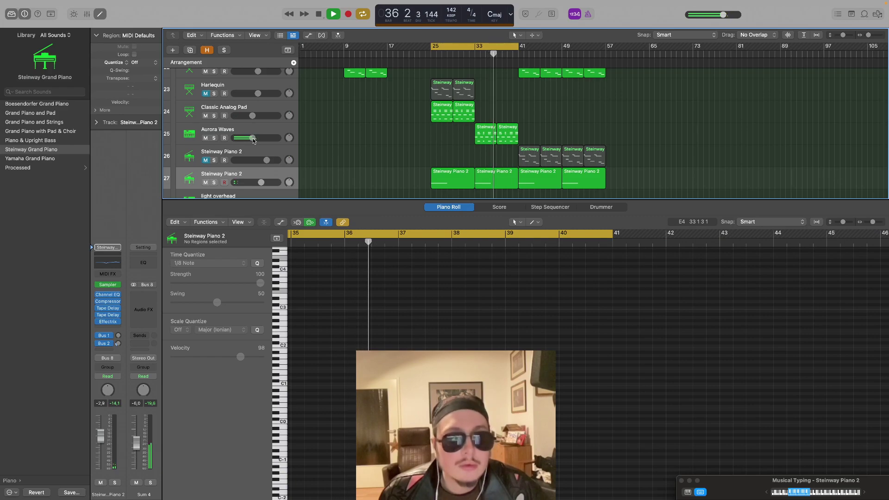
click(469, 55)
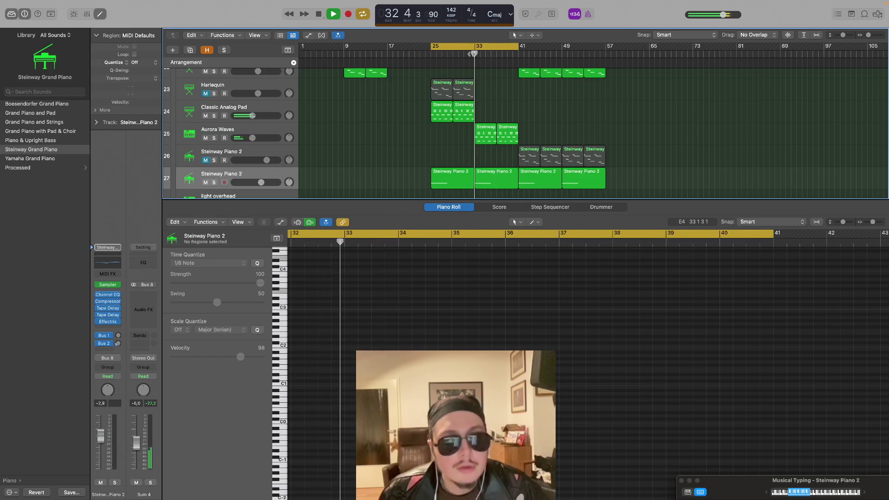
key(e)
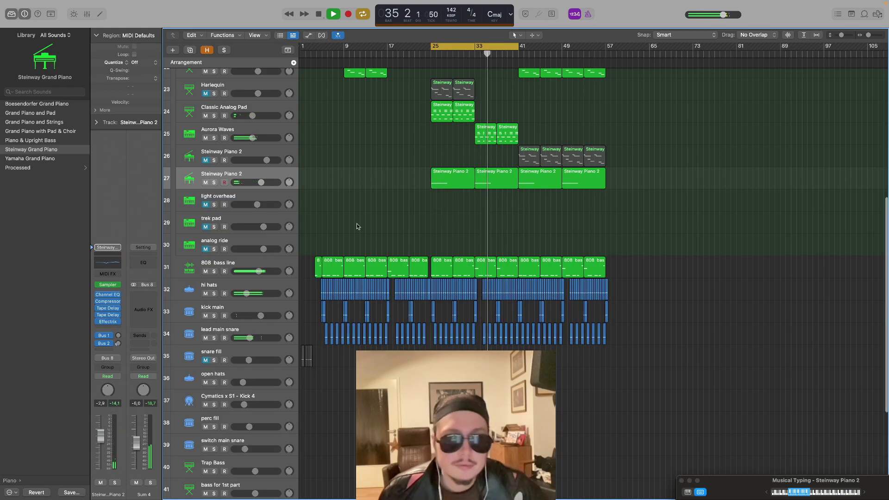
Examine the bar 33 808 bass line notes in the Piano Roll while replaying the transition from about bar 31
key(space)
key(space)
click(466, 54)
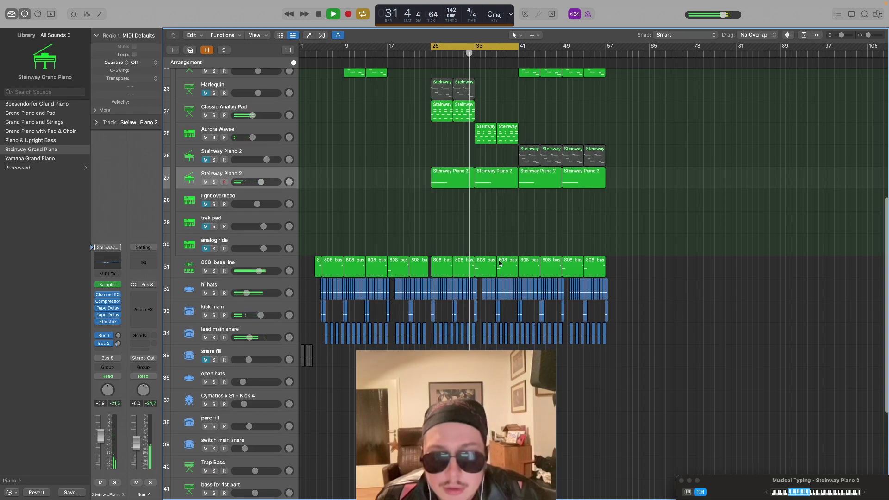
key(e)
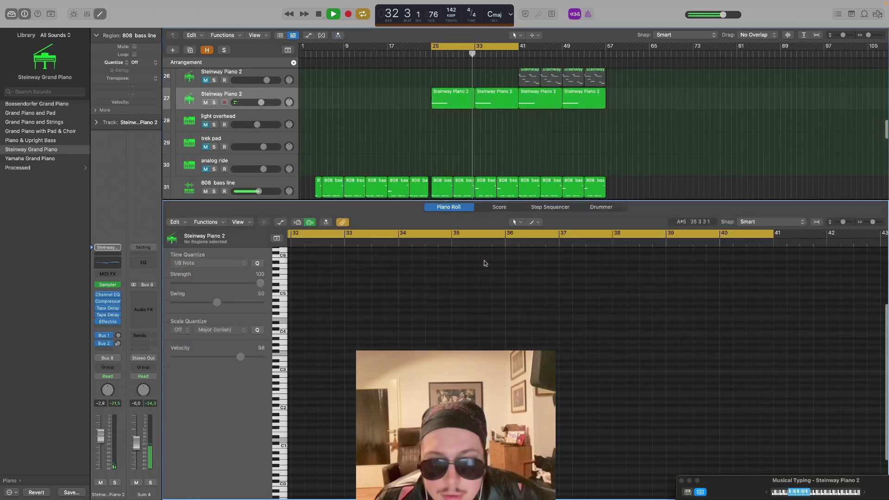
click(487, 188)
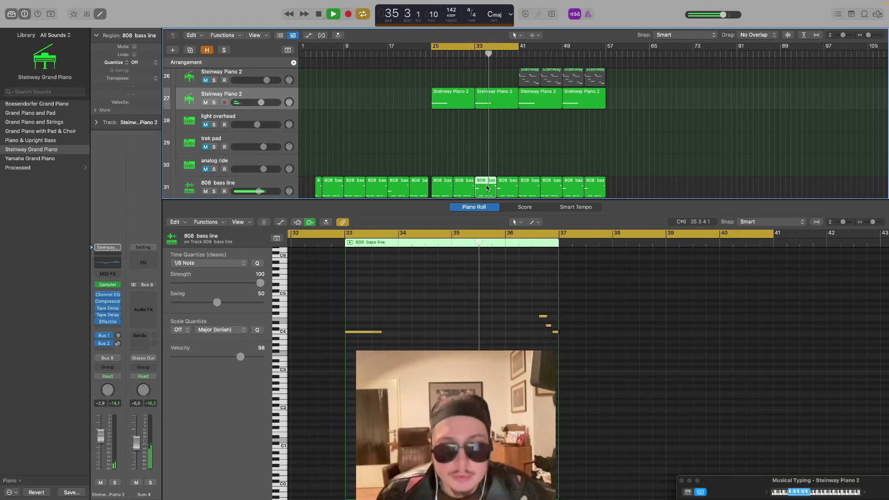
key(e)
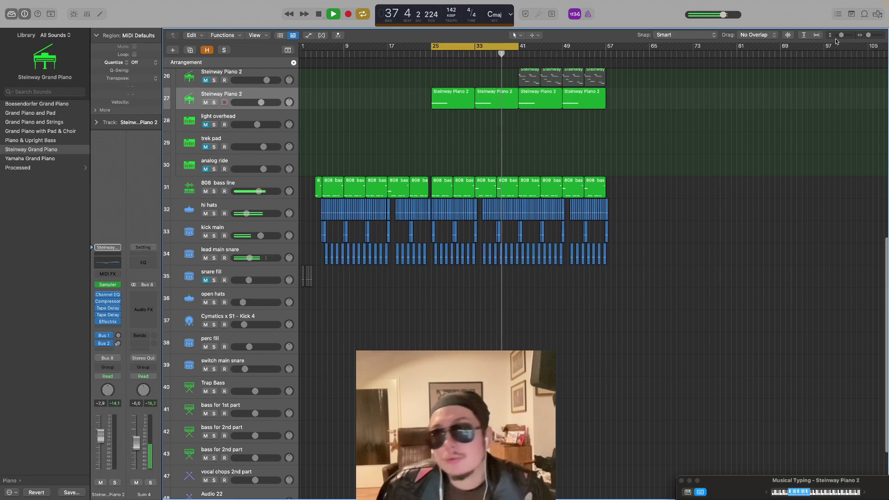
Copy the four snare fill regions at the start of the project and place the playhead at bar 26
key(super+Down)
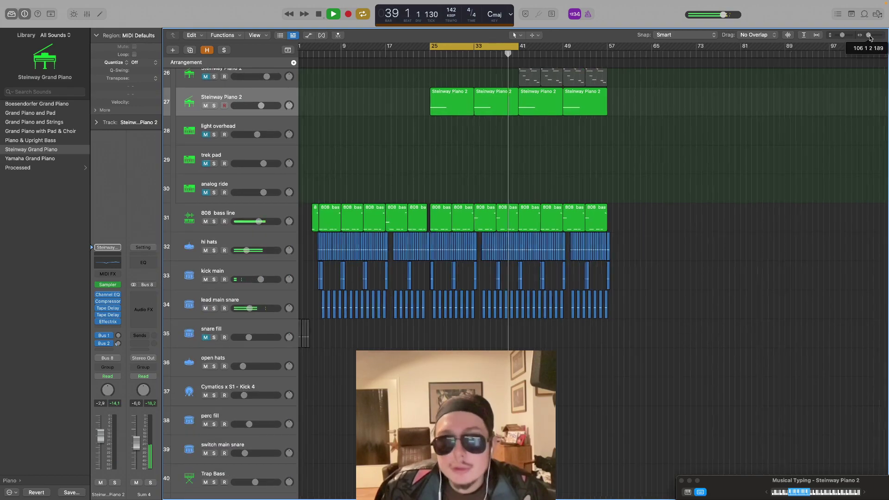
key(super+Right)
mouse_move(870, 36)
mouse_down()
mouse_move(841, 38)
mouse_move(870, 37)
mouse_up()
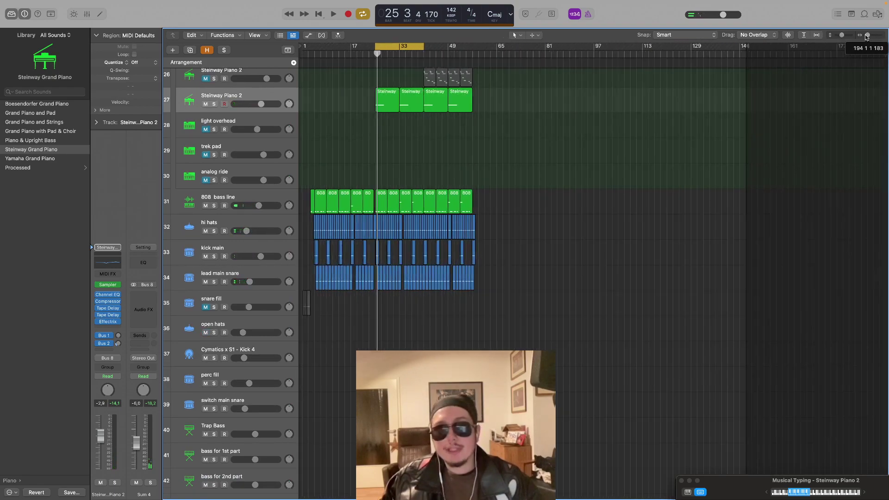
drag(369, 320, 288, 303)
drag(367, 55, 378, 54)
key(super+t)
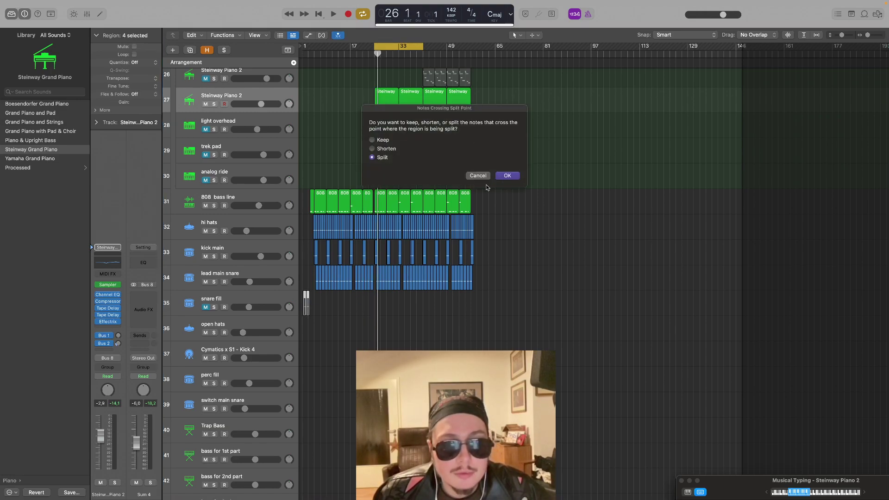
key(Return)
click(252, 299)
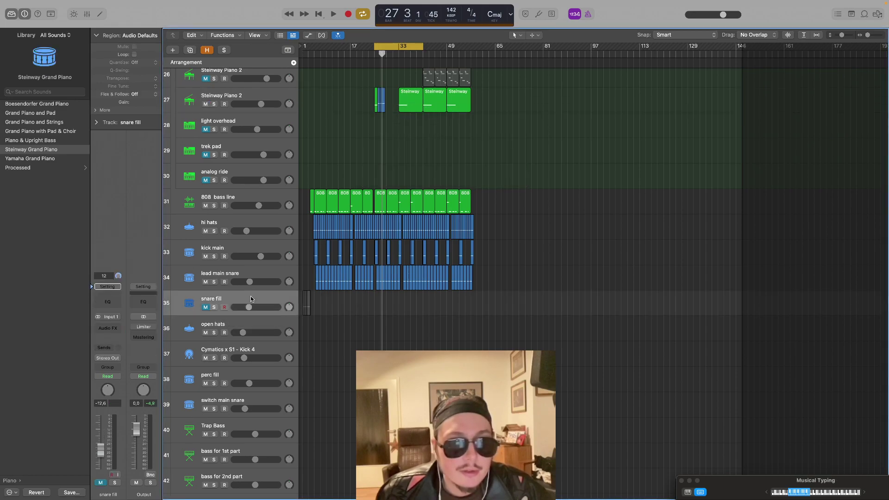
key(super+z)
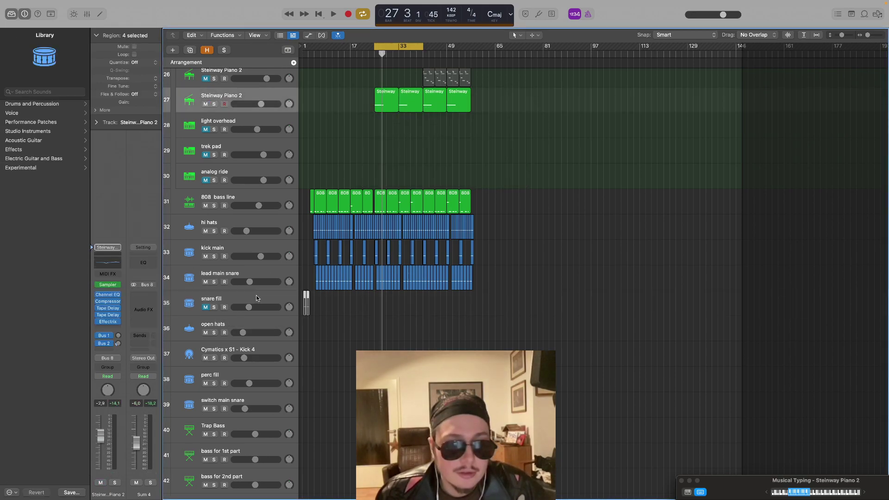
Paste the four copied regions onto the snare fill track around bars 27 to 29 and unmute the track
click(256, 299)
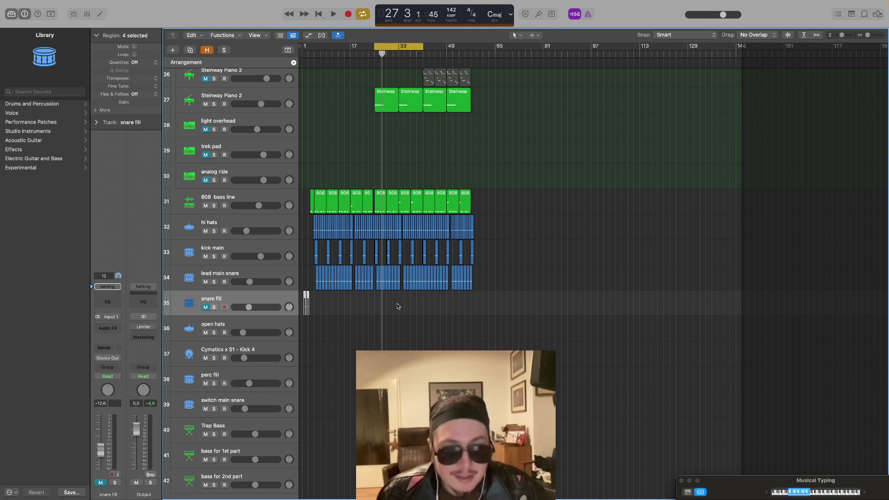
key(super+v)
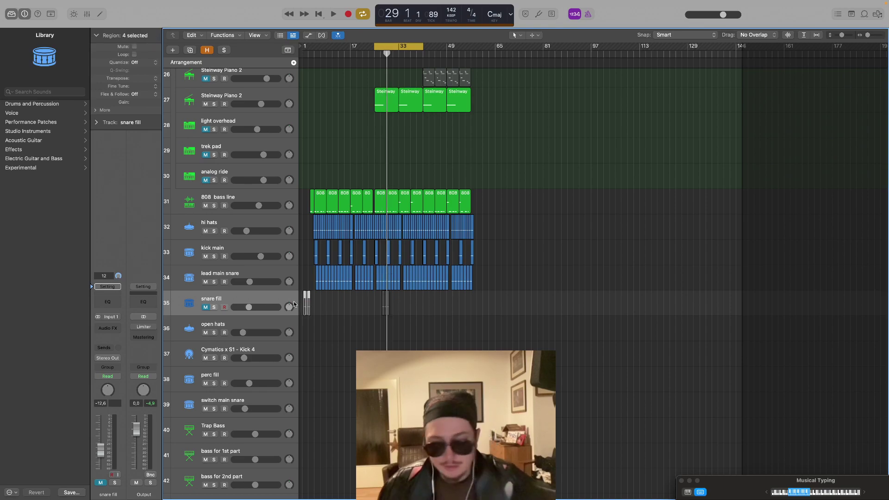
key(space)
drag(868, 36, 871, 35)
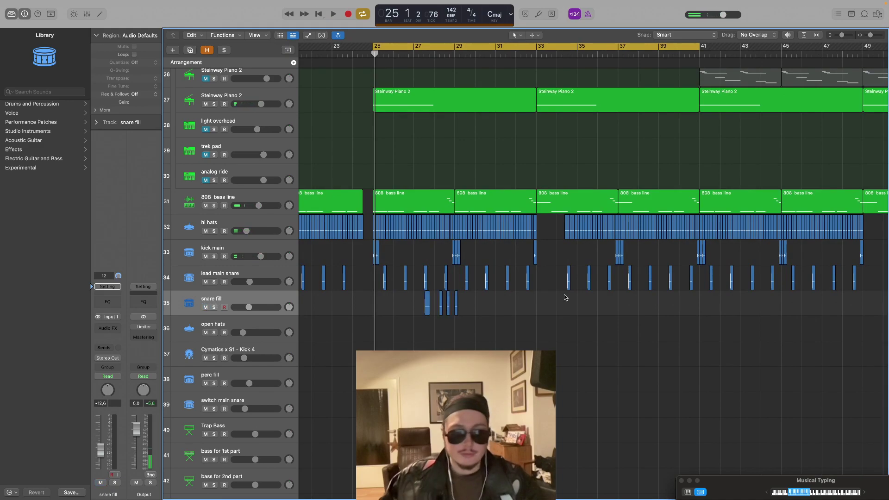
Check the recording in OBS Studio and return to Logic Pro
key(ctrl+Up)
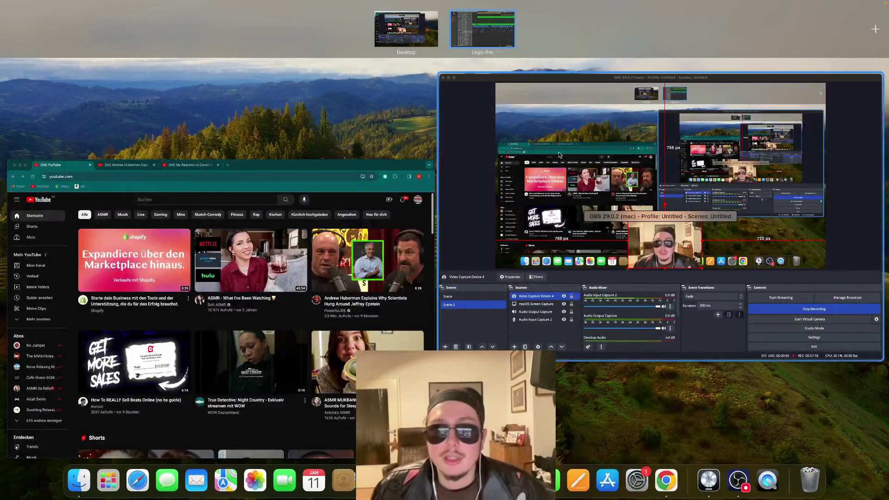
click(502, 39)
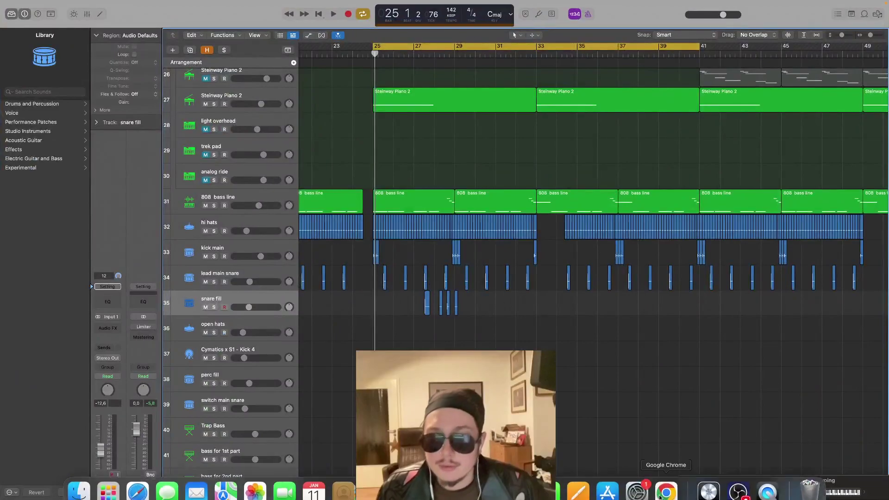
click(737, 481)
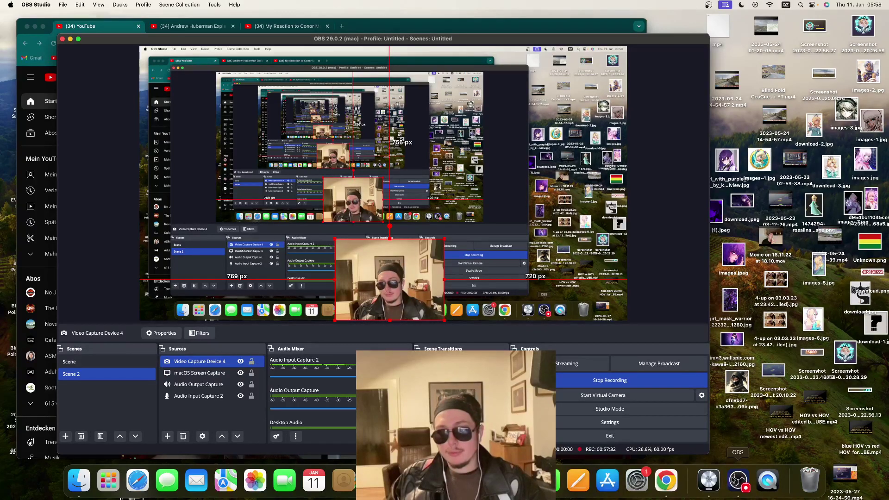
click(709, 480)
Play the section from bar 25 with the snare fill regions enlarged in the arrangement
key(space)
drag(842, 36, 873, 36)
key(space)
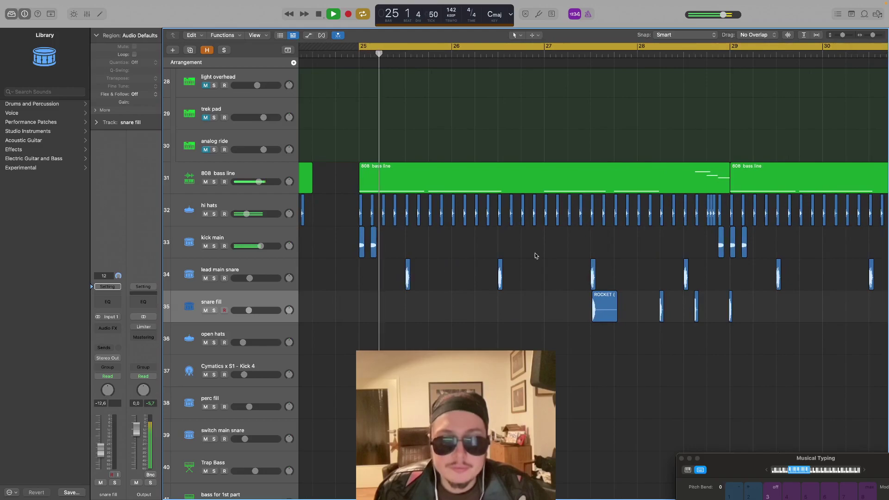
key(space)
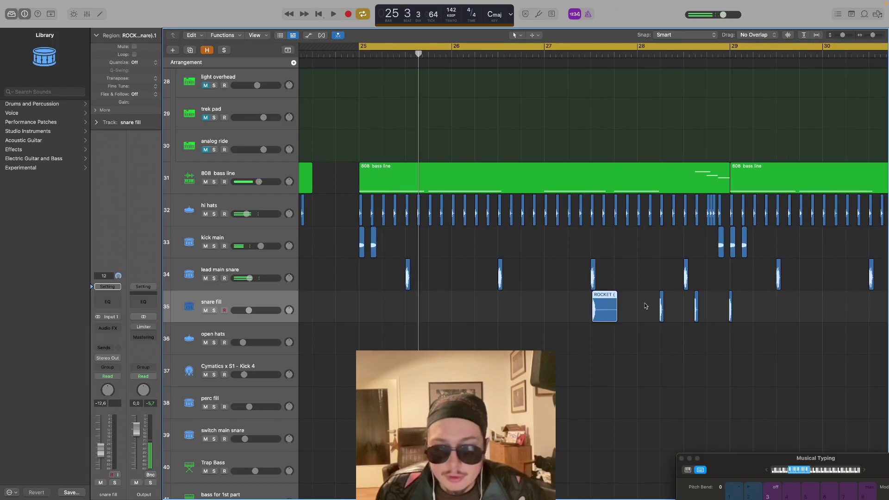
Duplicate the snare fill track, copy its four regions onto the duplicate and mute it as a backup
key(super+d)
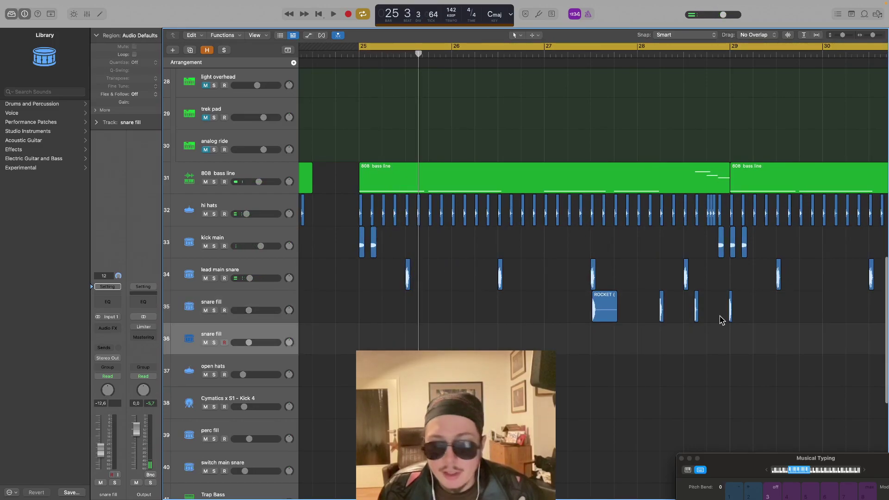
drag(749, 320, 598, 343)
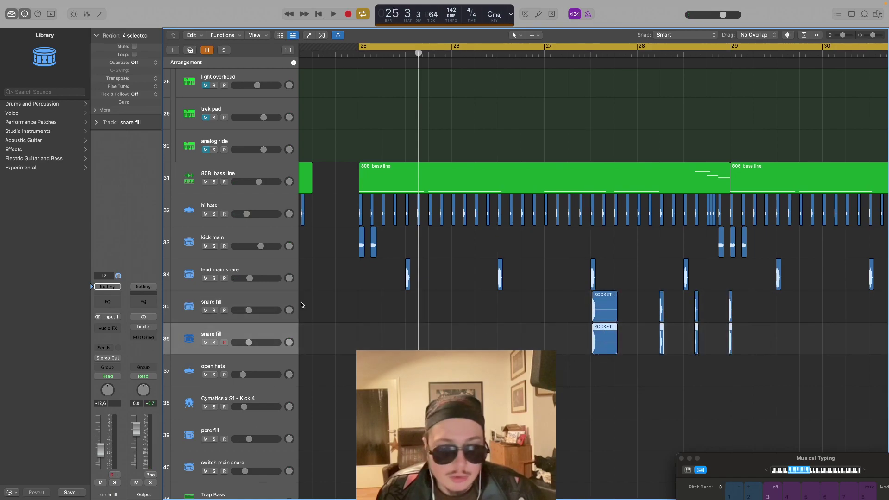
click(206, 343)
scroll(602, 306, left, 1)
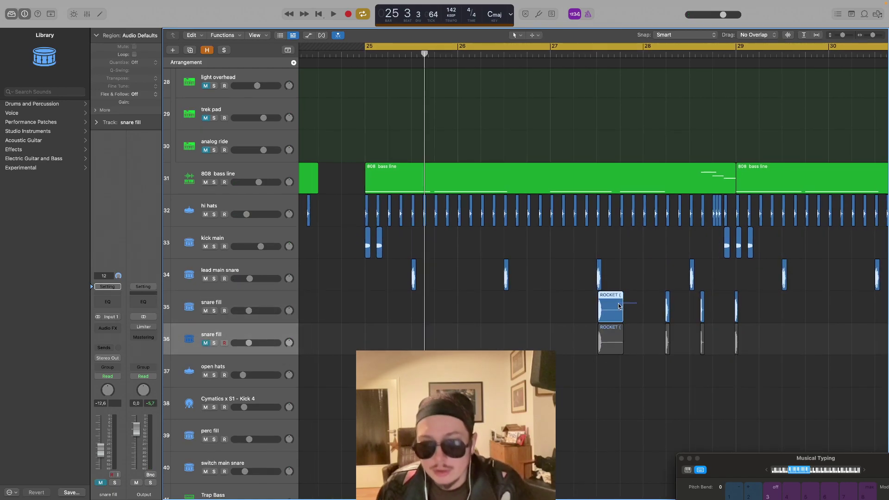
Rearrange track 35's snare fill with the three short hits starting at bar 26 and the ROCKET snare just after bar 27
key(Delete)
drag(782, 308, 460, 310)
drag(608, 334, 574, 304)
Lower the snare fill on track 35 to -18.0 dB and play the rearranged fill
drag(249, 311, 246, 313)
key(space)
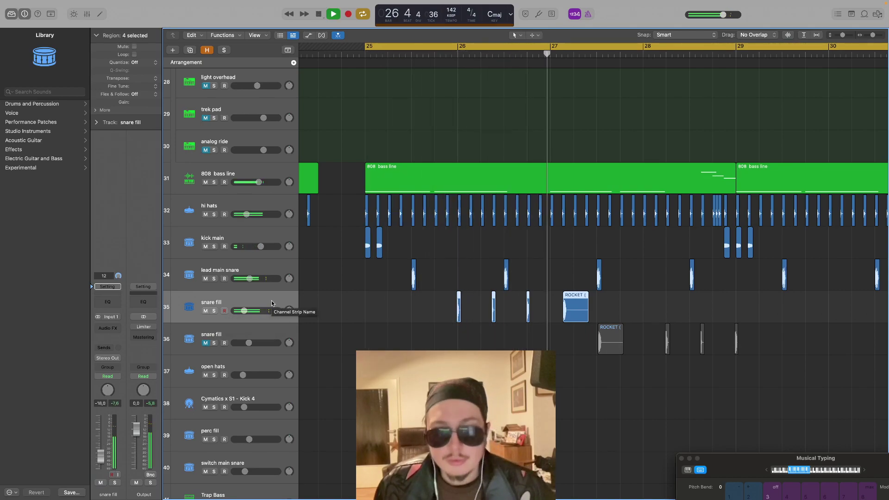
key(space)
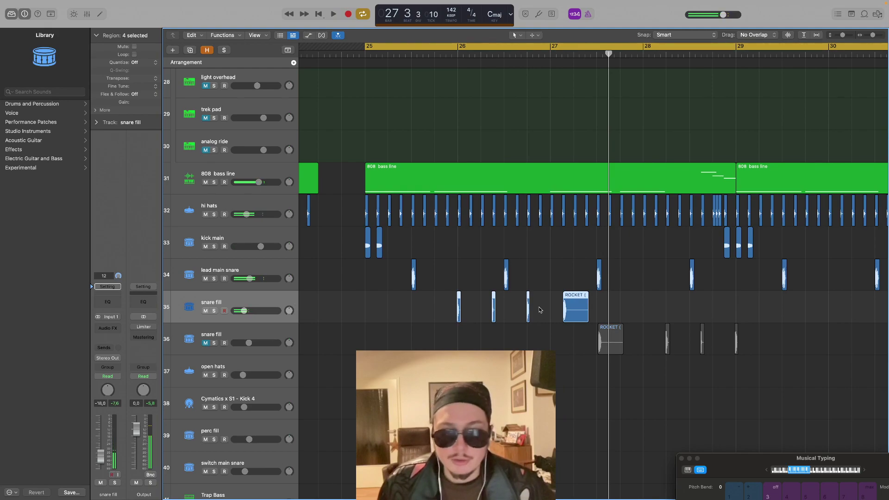
Move the ROCKET snare from track 35 down to the muted duplicate and replay the remaining hits from bar 25
click(564, 338)
drag(574, 307, 574, 339)
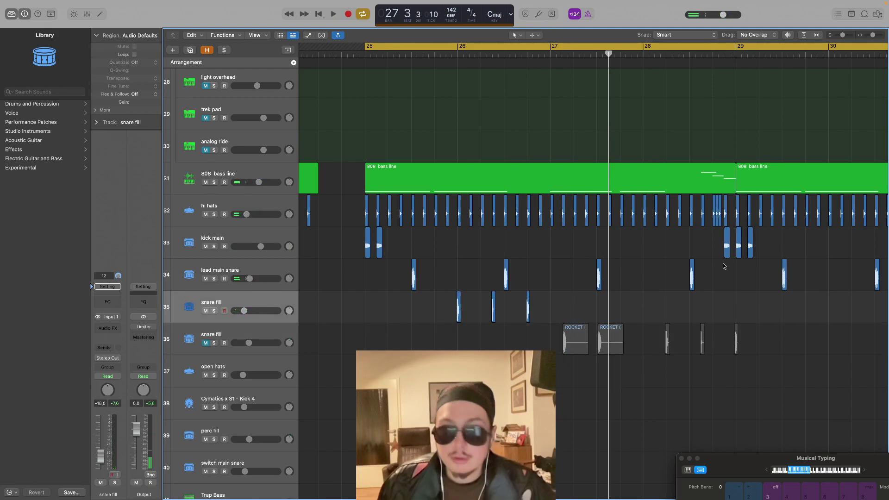
drag(873, 37, 874, 35)
key(space)
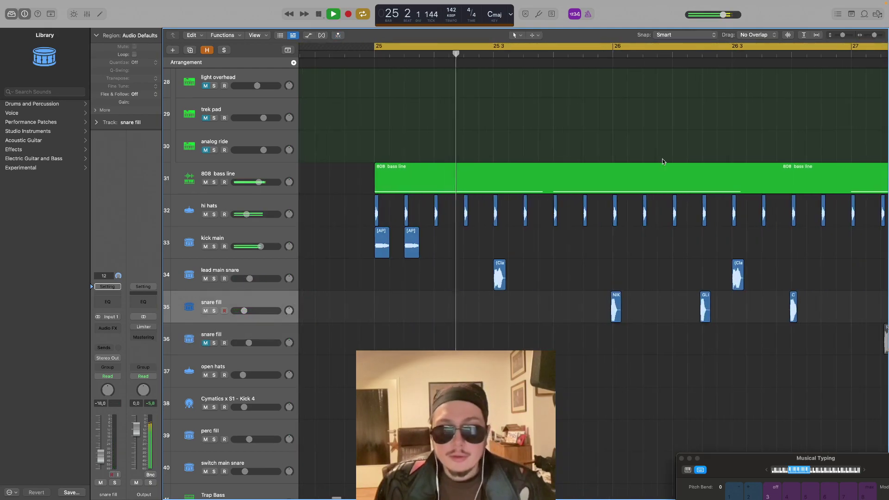
key(space)
Nudge track 35's first snare hit slightly later to line up with bar 26 and replay the fill
click(535, 86)
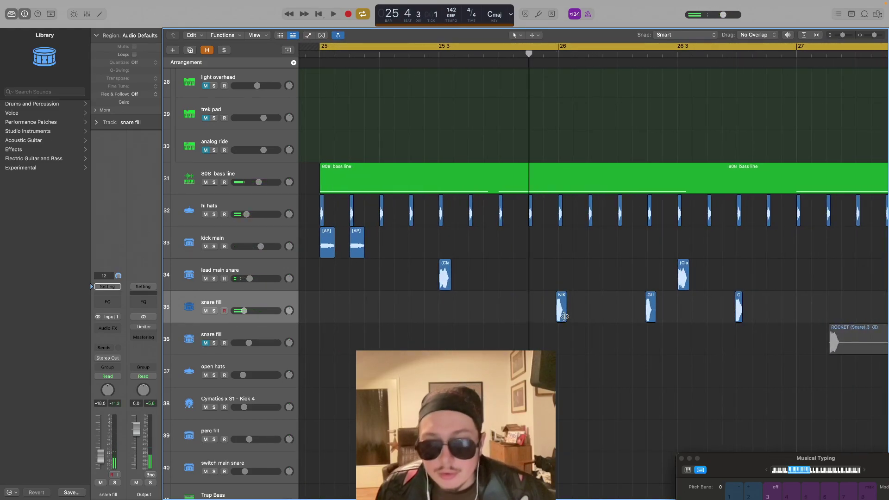
drag(563, 314, 577, 309)
key(space)
click(590, 291)
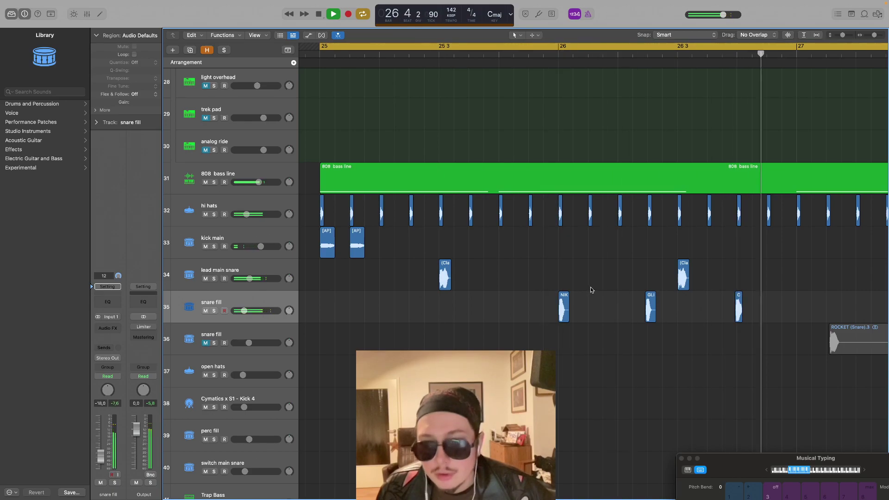
key(space)
Reposition the GLIZZ snare hit to start exactly at 26 2 3 1 and replay with the cycle on
drag(649, 306, 650, 306)
click(647, 53)
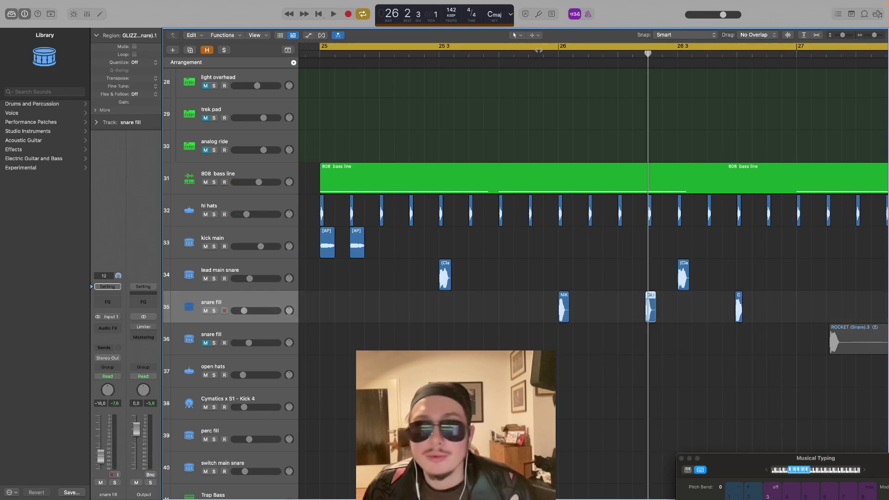
click(365, 15)
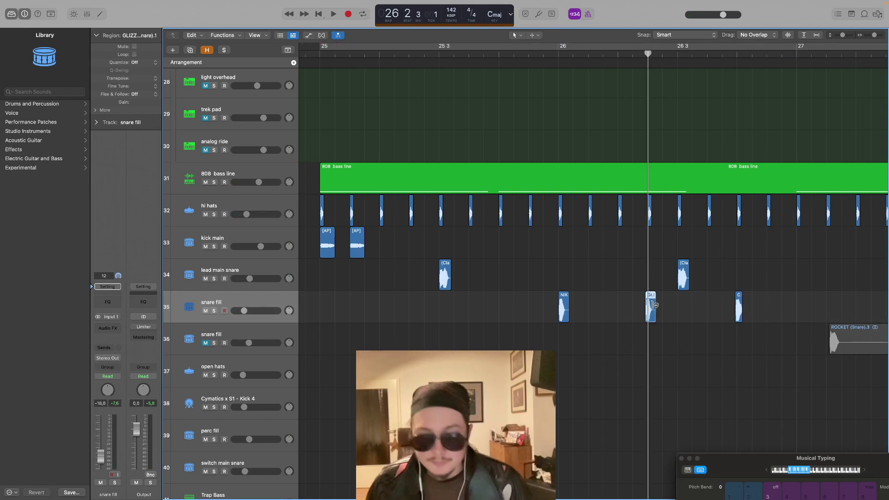
key(super+v)
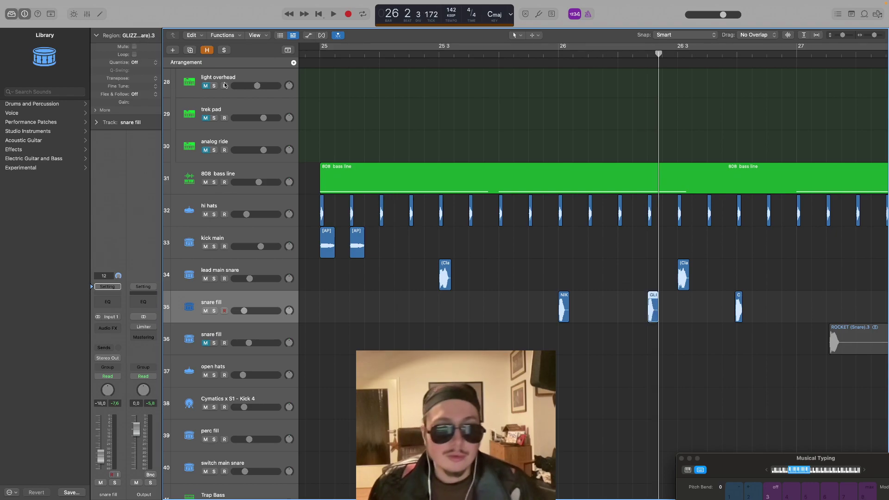
click(338, 51)
key(space)
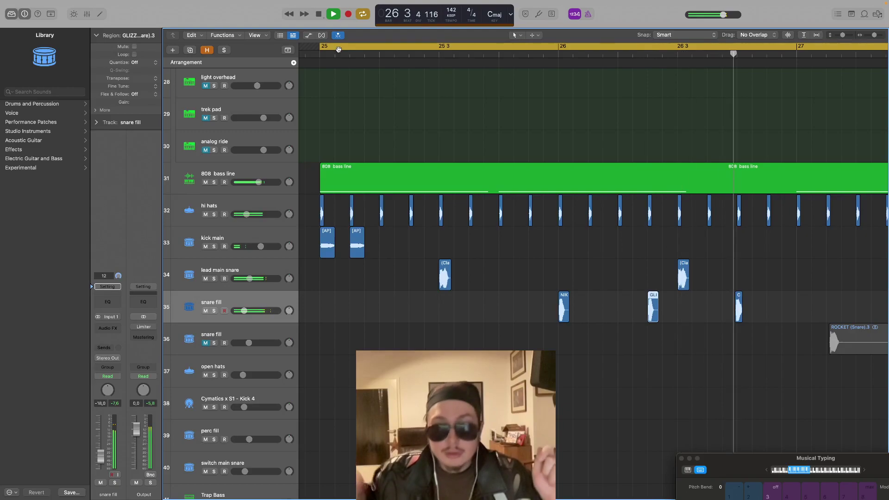
key(space)
Reposition the CAP snare hit to start exactly at 26 4 1 1 and replay the fill
click(738, 54)
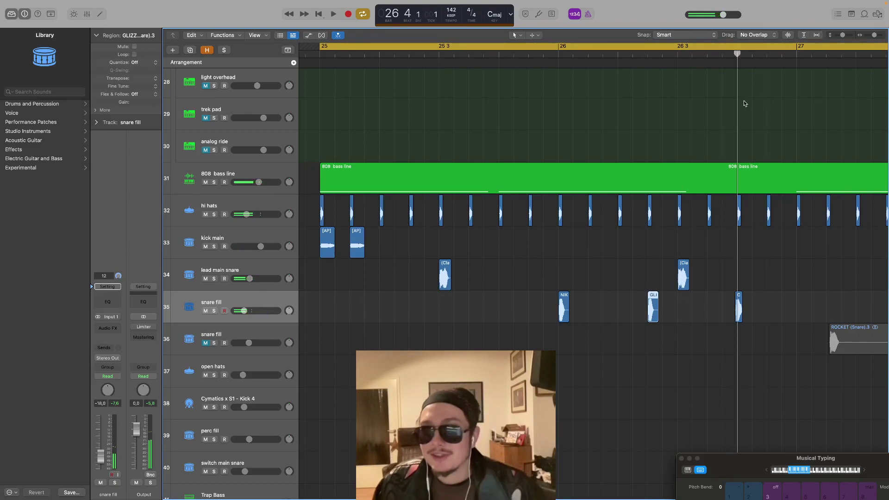
click(740, 309)
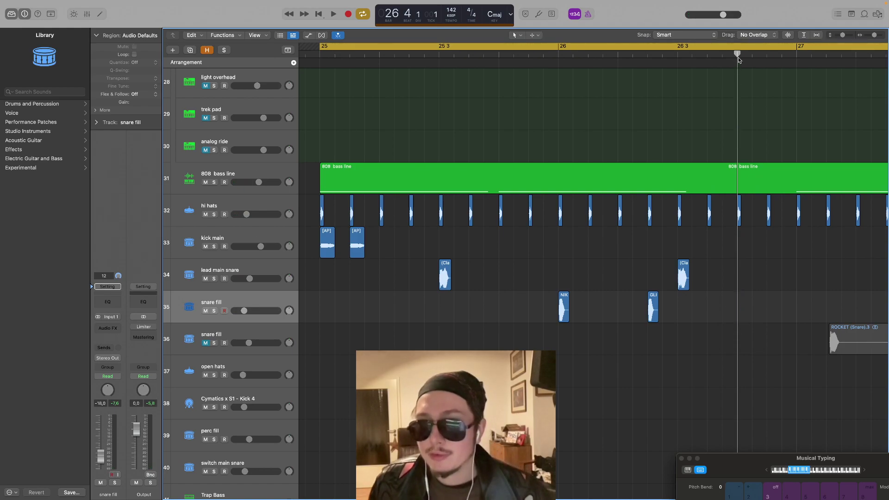
key(super+v)
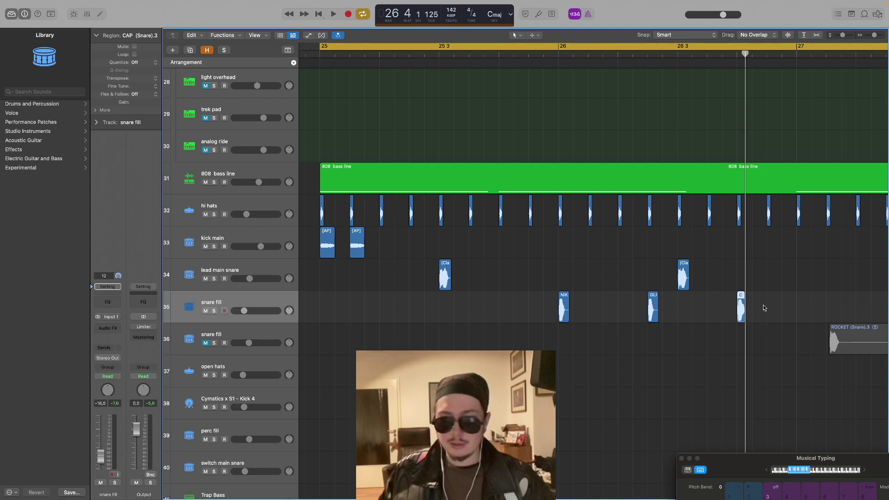
key(space)
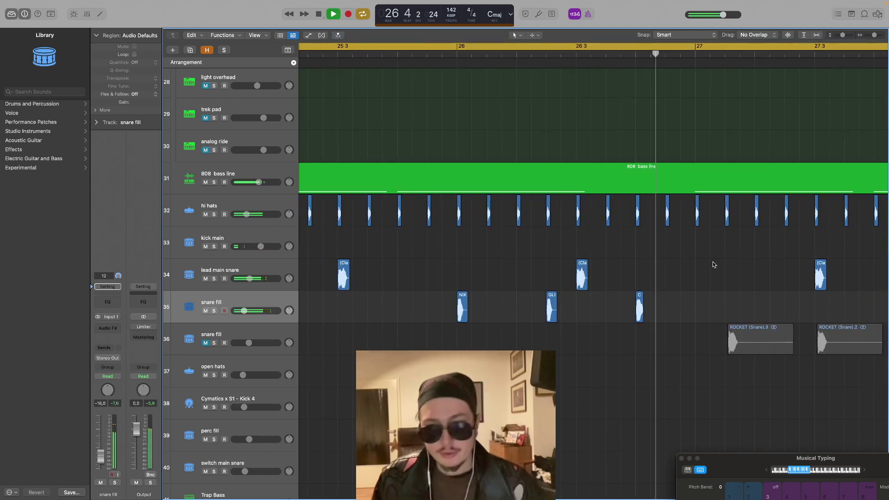
key(space)
drag(874, 40, 872, 39)
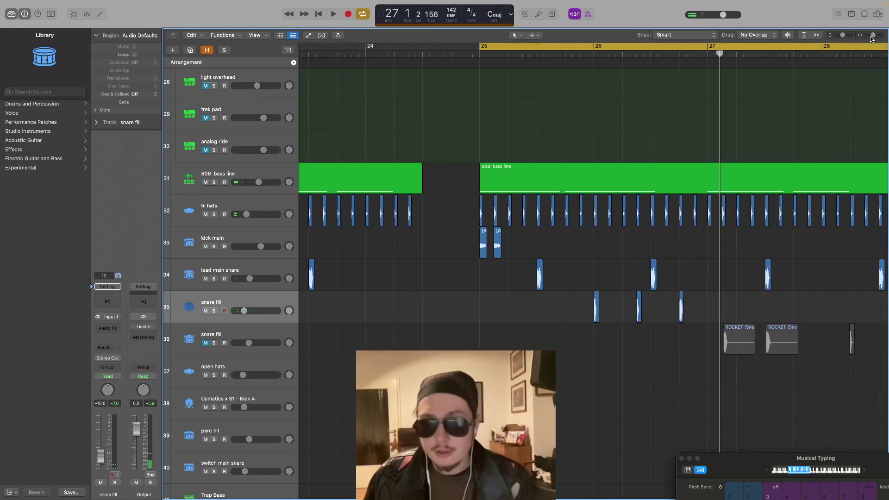
Try two closely spaced copies of the CAP snare from bar 28 on track 35 and replay the fill
key(space)
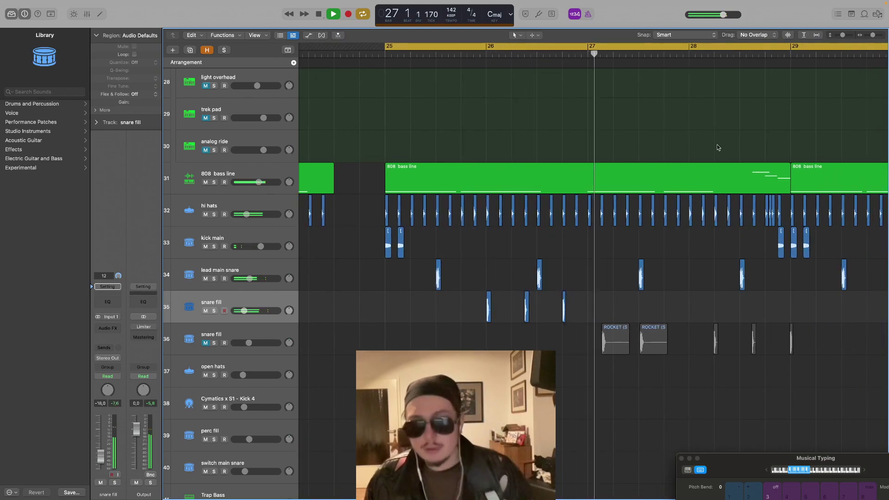
key(space)
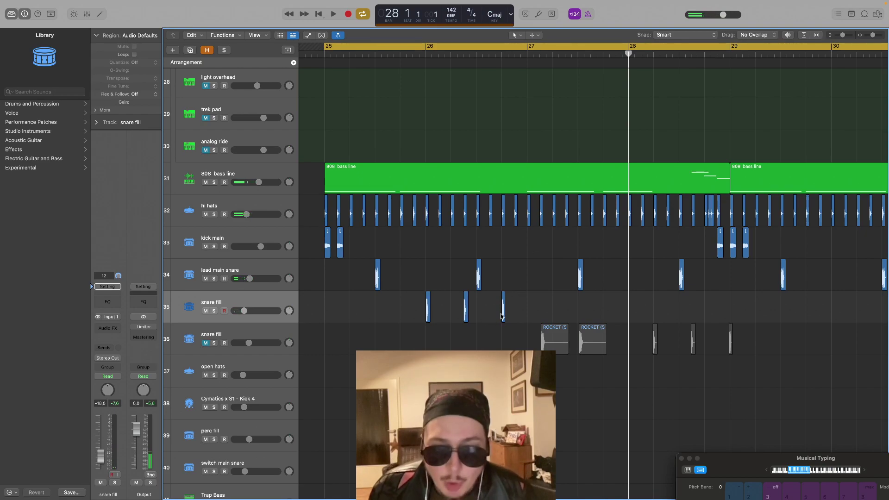
key(super+v)
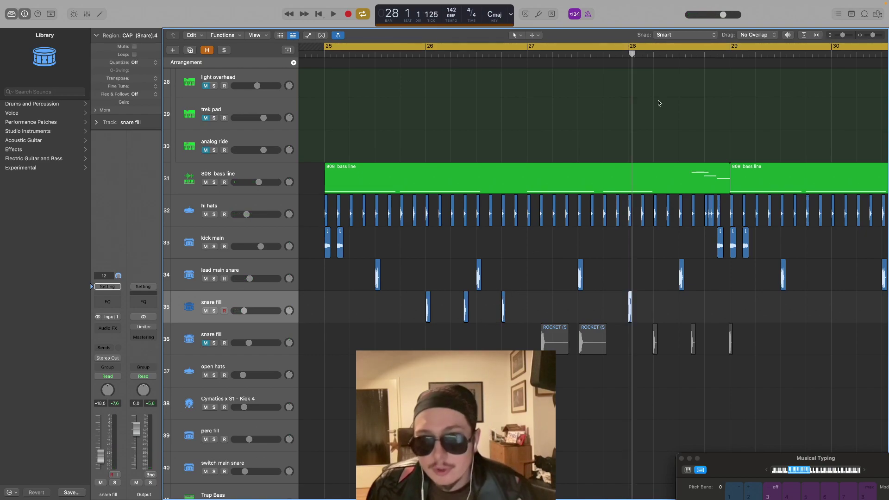
key(super+v)
key(space)
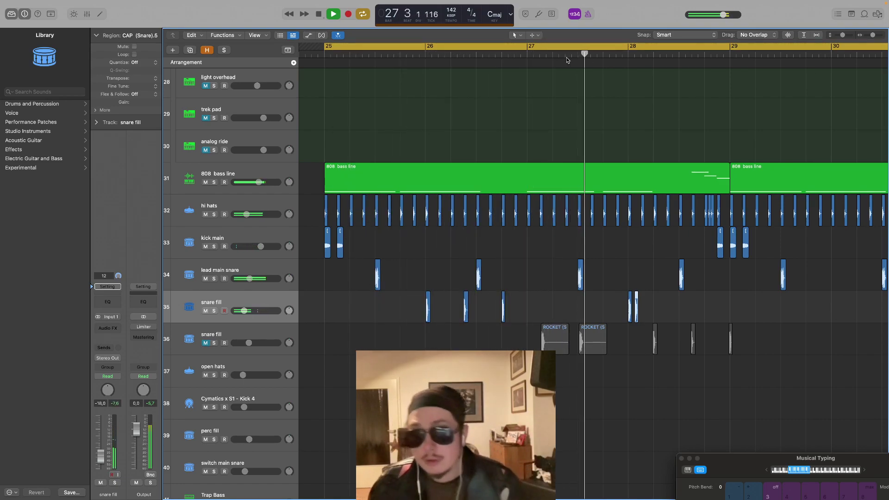
key(space)
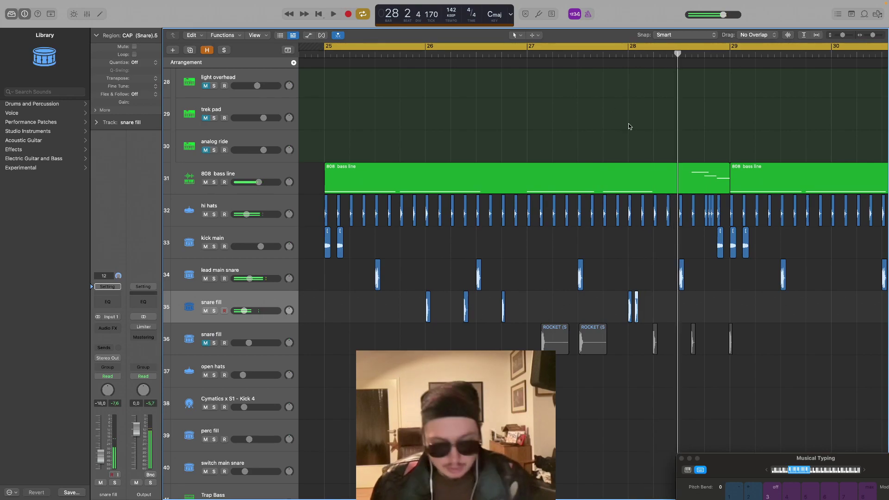
Copy the NIKE snare from bar 26 to bar 28 on track 35 as two consecutive hits and replay with the cycle off
key(space)
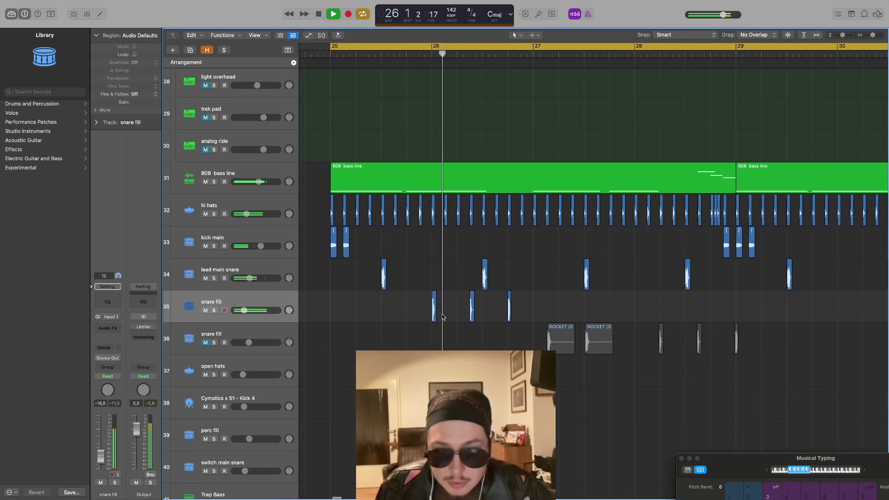
key(space)
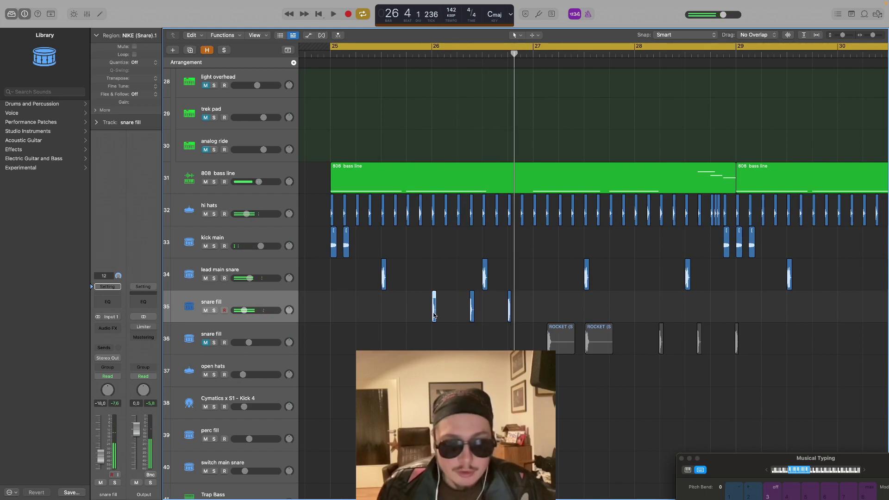
click(635, 57)
key(super+v)
key(super+v)
key(space)
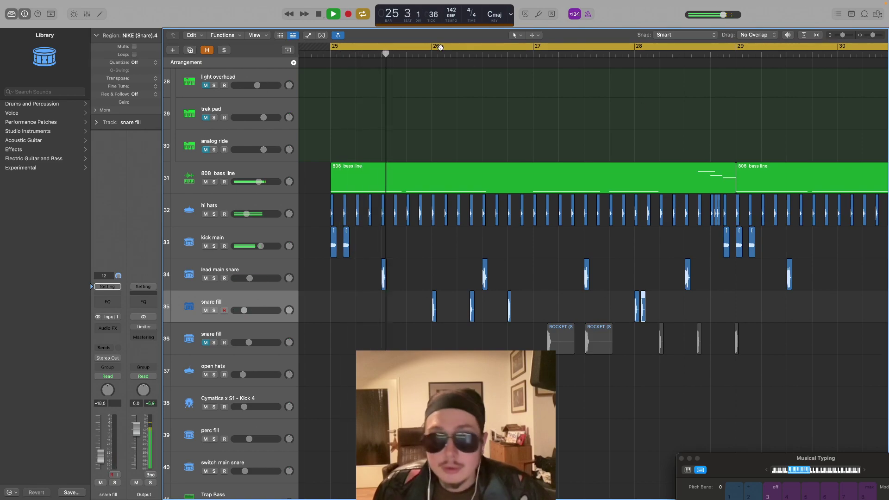
click(364, 16)
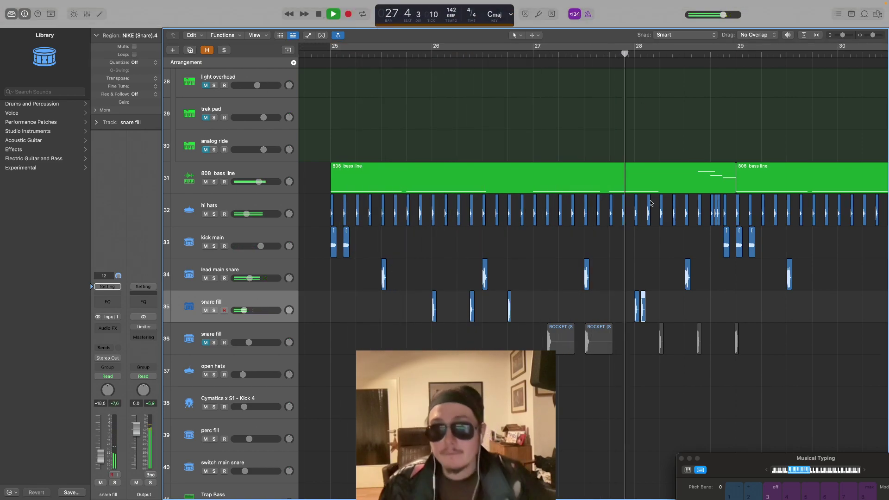
key(space)
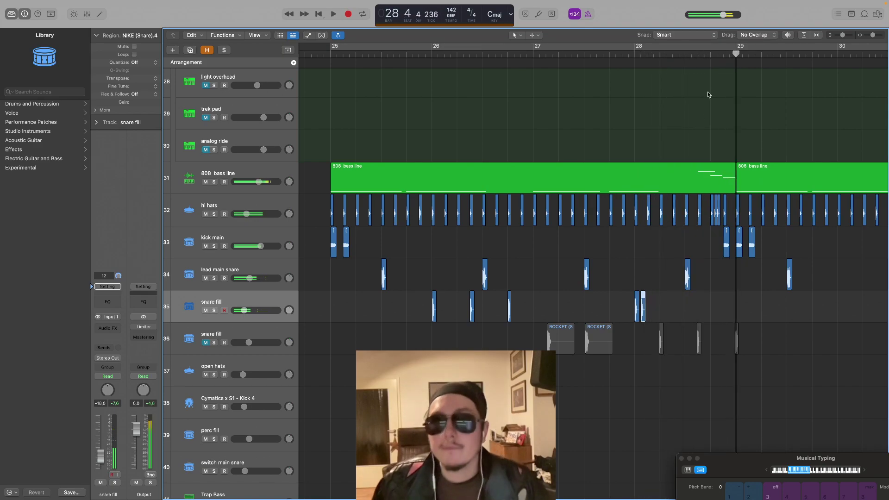
Try a copy of the GLIZZY snare at 28 4 1 1 on track 35 and replay from bar 27
click(711, 57)
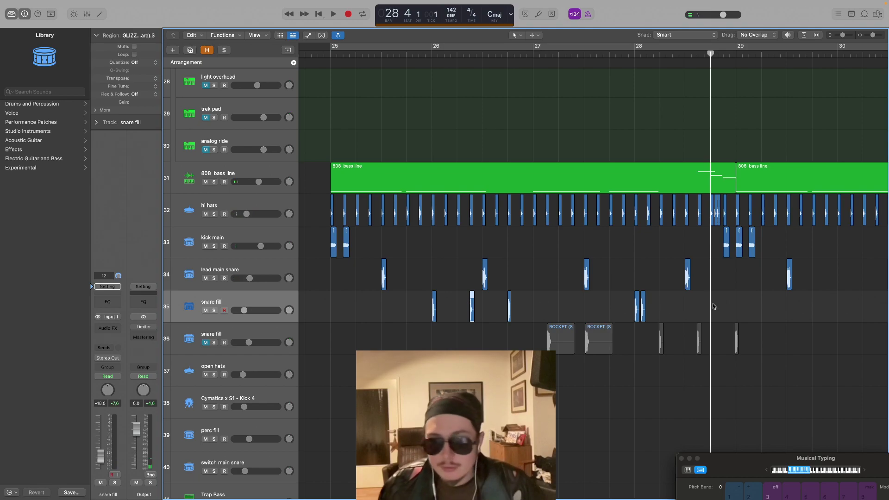
key(super+v)
click(602, 56)
key(space)
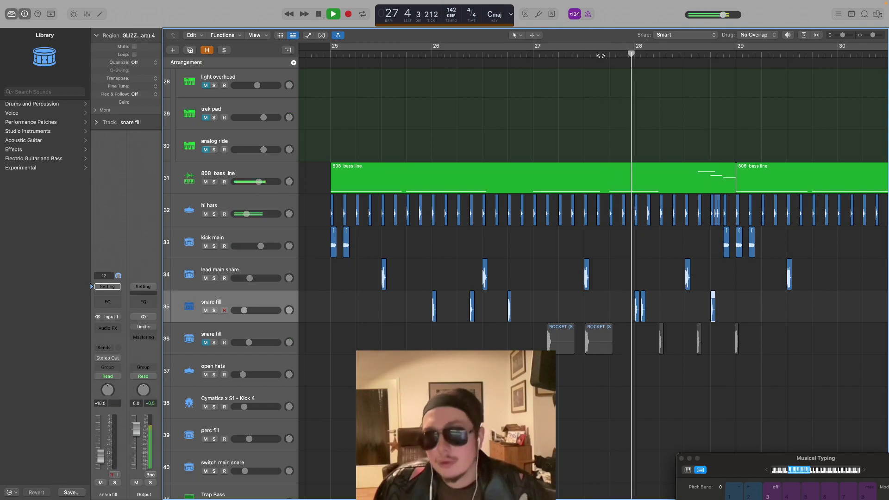
key(space)
Try replacing the two NIKE hits at bar 28 with two GLIZZY snare copies and replay the fill from bar 25
click(635, 59)
drag(664, 303, 638, 306)
key(Delete)
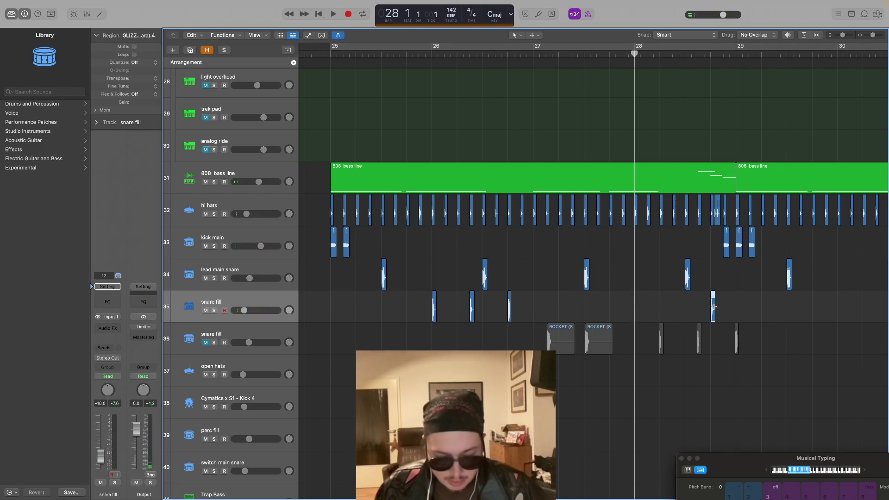
key(super+v)
key(super+v)
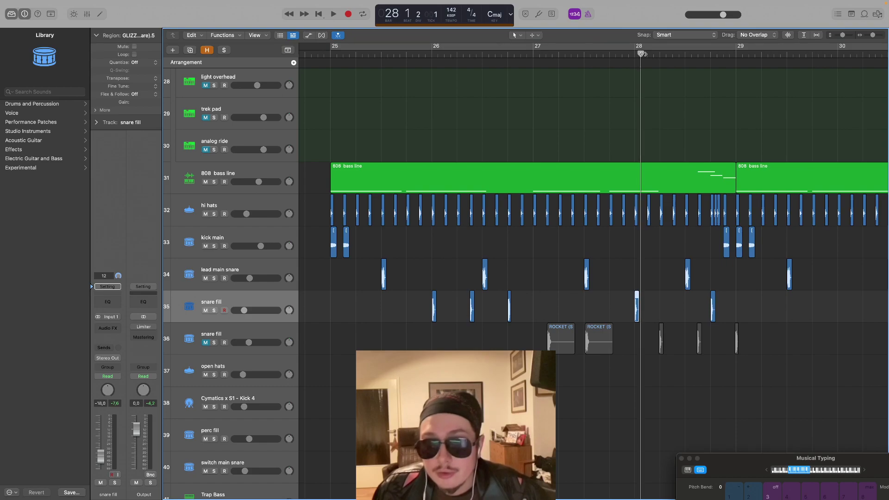
click(581, 57)
key(space)
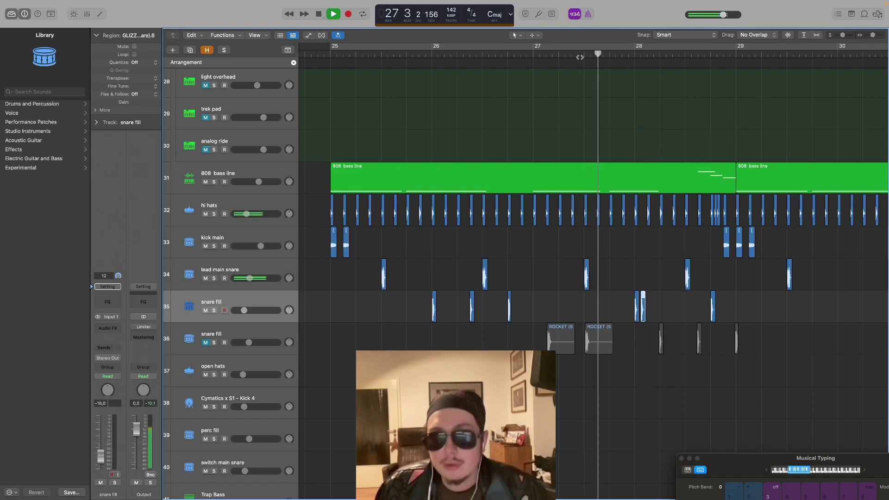
click(331, 55)
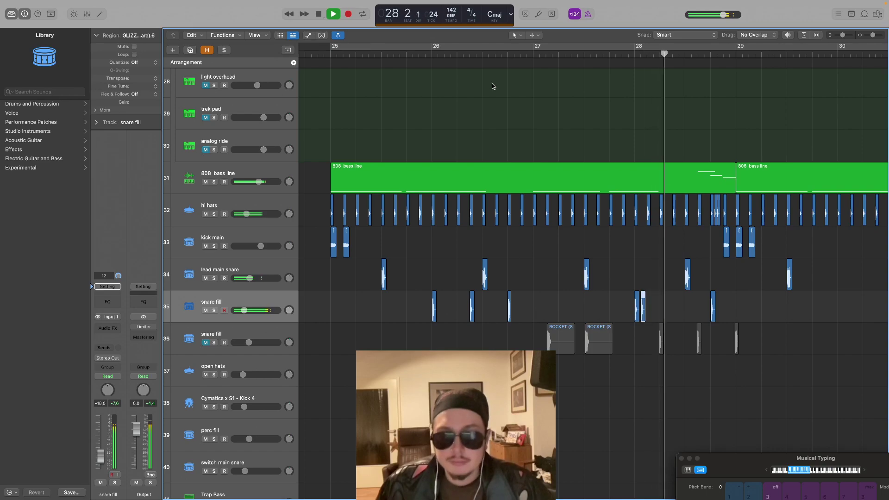
key(space)
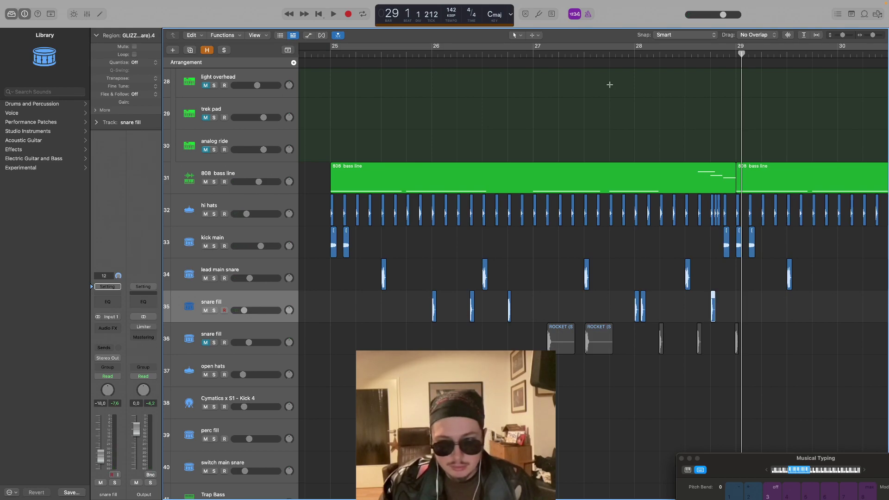
Replay from bar 27, then replace the GLIZZY hit at 28 4 on track 35 with two CAP snare copies half a beat apart
click(558, 54)
key(space)
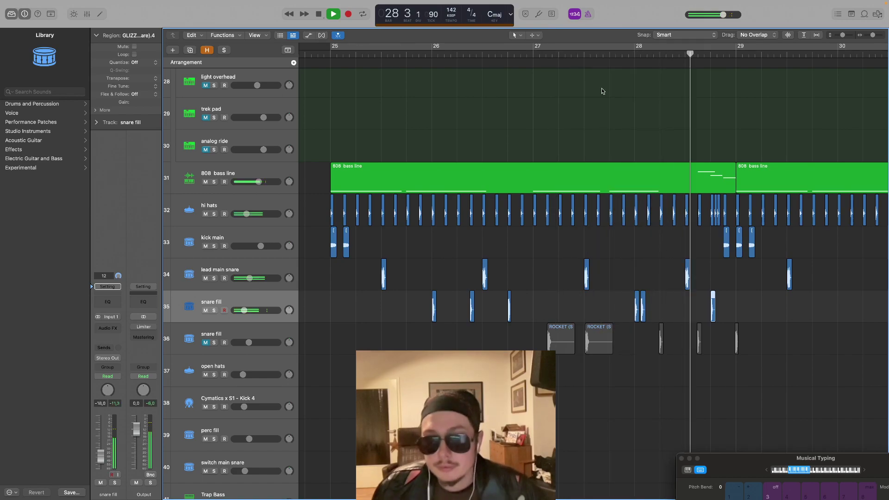
key(space)
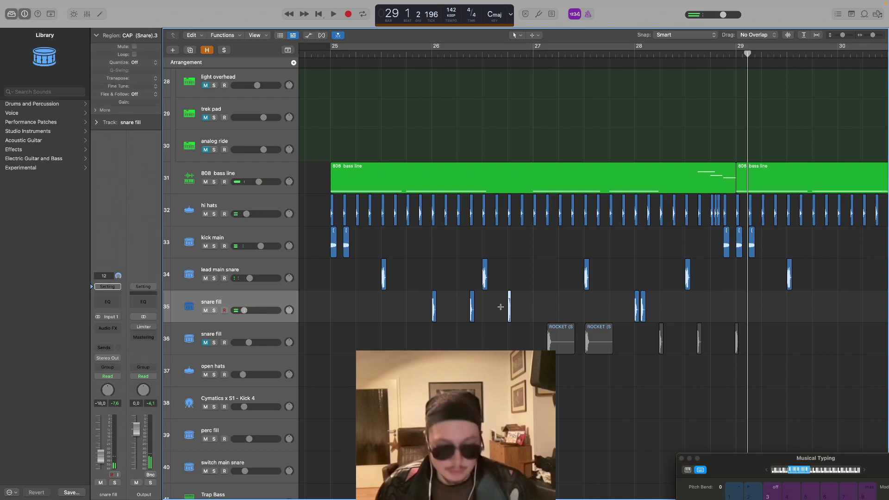
key(super+v)
click(724, 57)
key(super+v)
Replay the snare hits around bar 28, then turn the cycle back on and replay the whole fill
click(699, 54)
key(space)
key(space)
click(635, 54)
key(space)
key(space)
click(636, 53)
click(400, 47)
key(space)
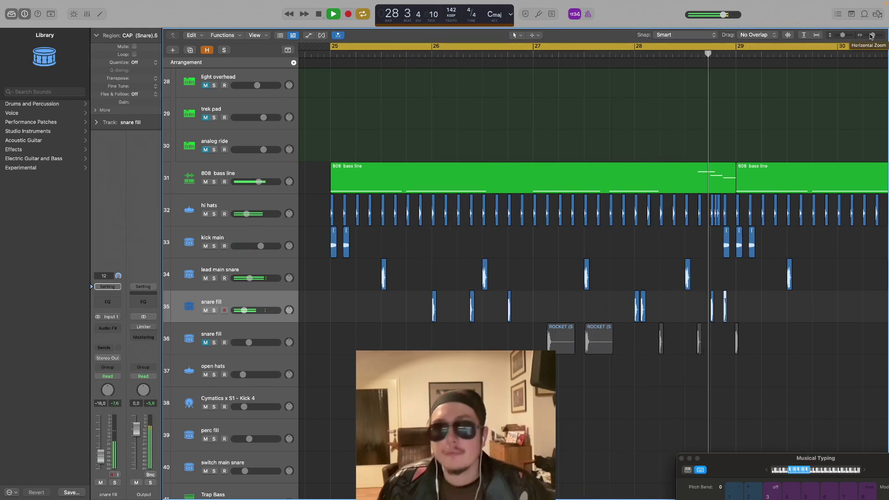
key(space)
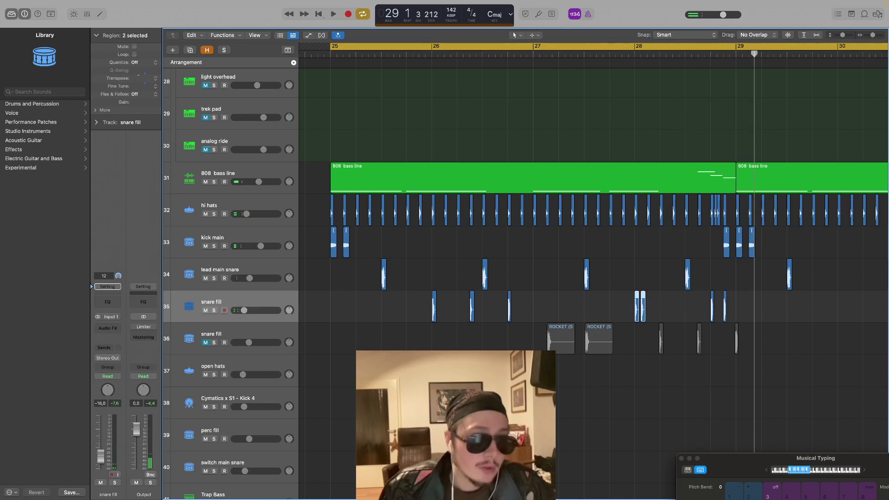
Transpose the two NIKE hits at bar 28 on track 35 by 5 and replay the fill
key(space)
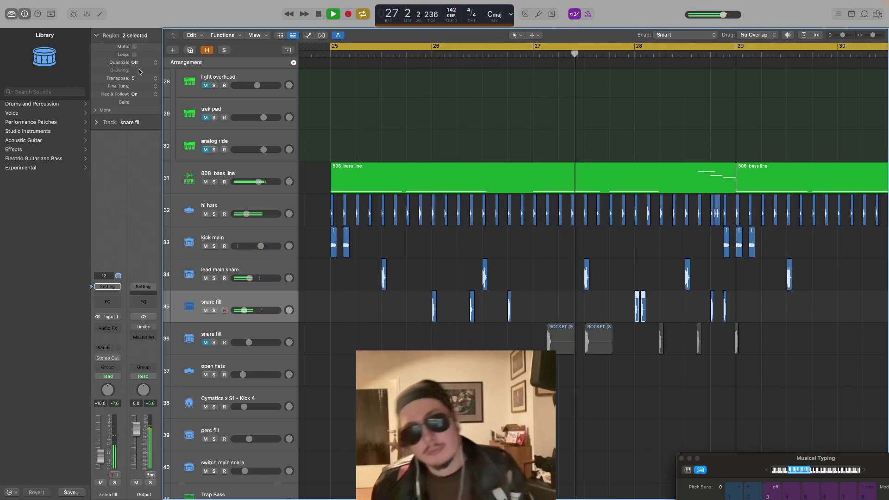
key(space)
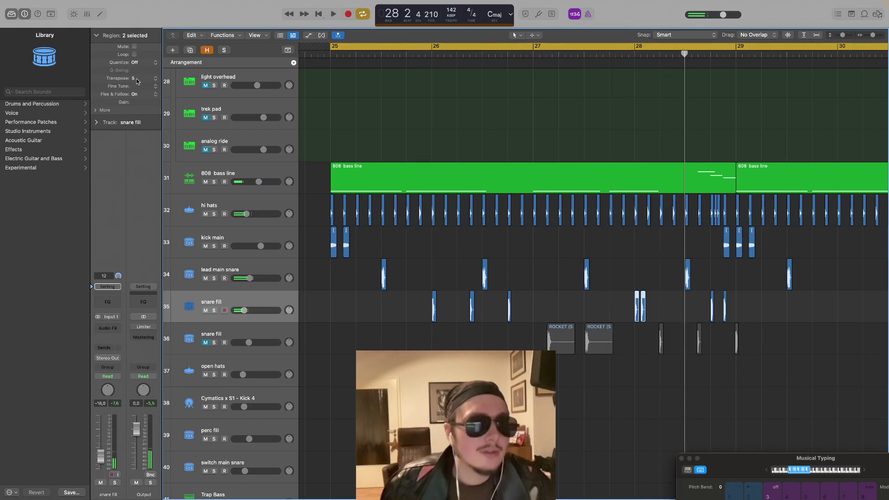
key(space)
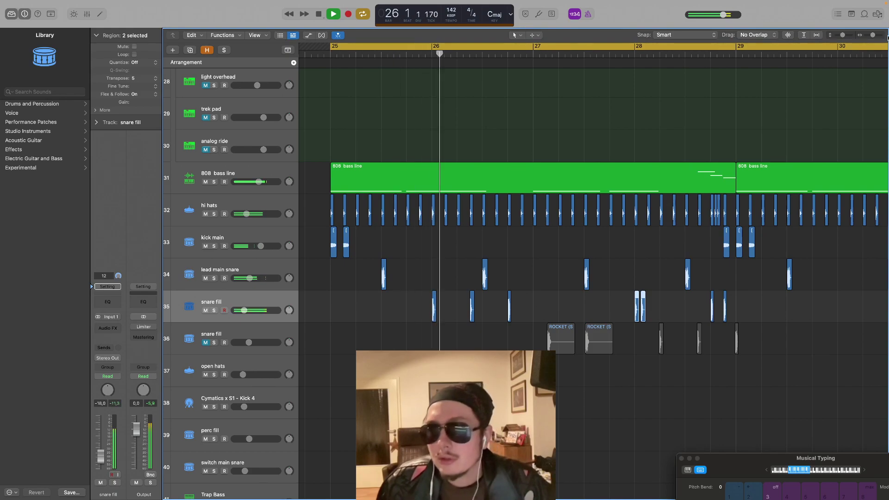
Try moving the second NIKE hit at bar 28 closer to the first, replay it and undo the move
drag(874, 36, 877, 36)
scroll(677, 204, right, 5)
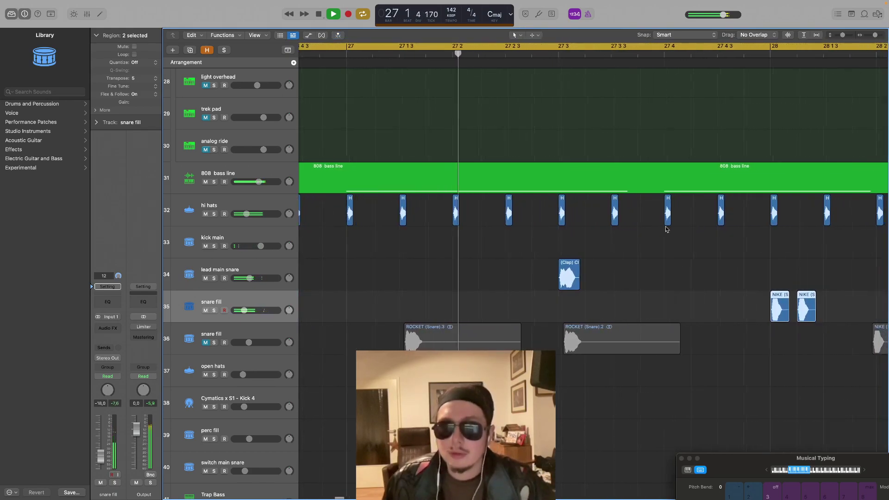
click(670, 255)
scroll(655, 235, right, 3)
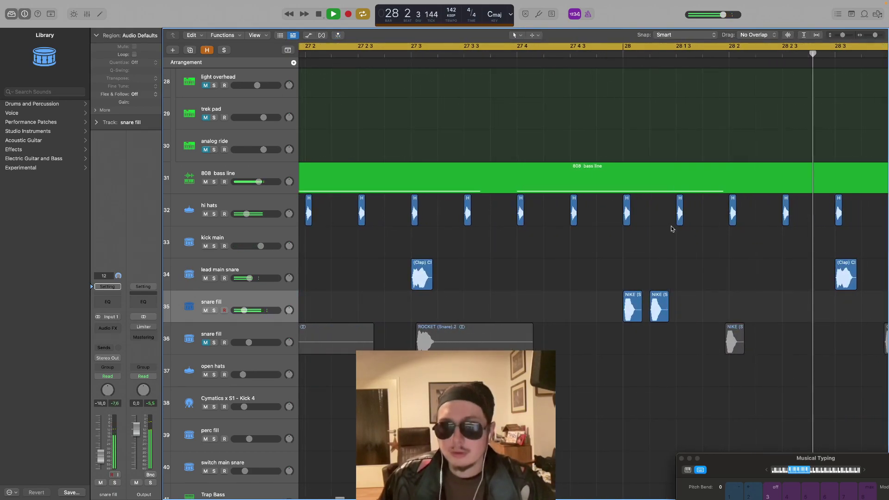
key(space)
drag(666, 307, 646, 309)
key(space)
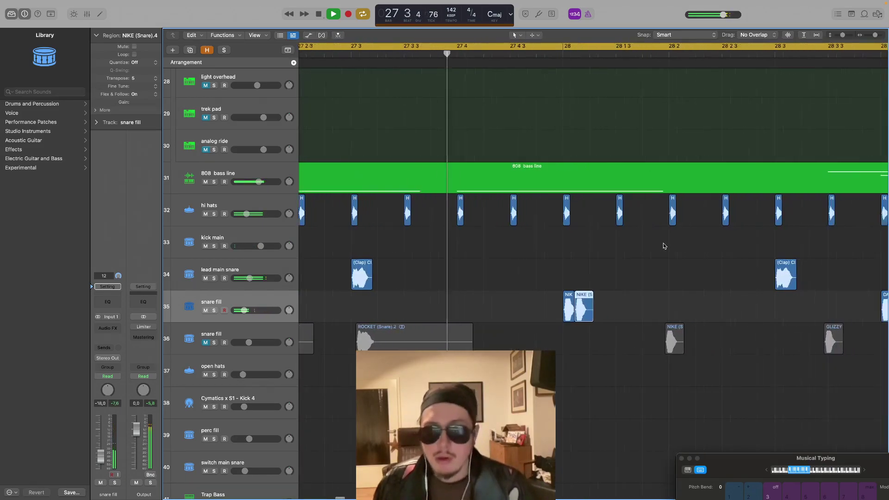
key(space)
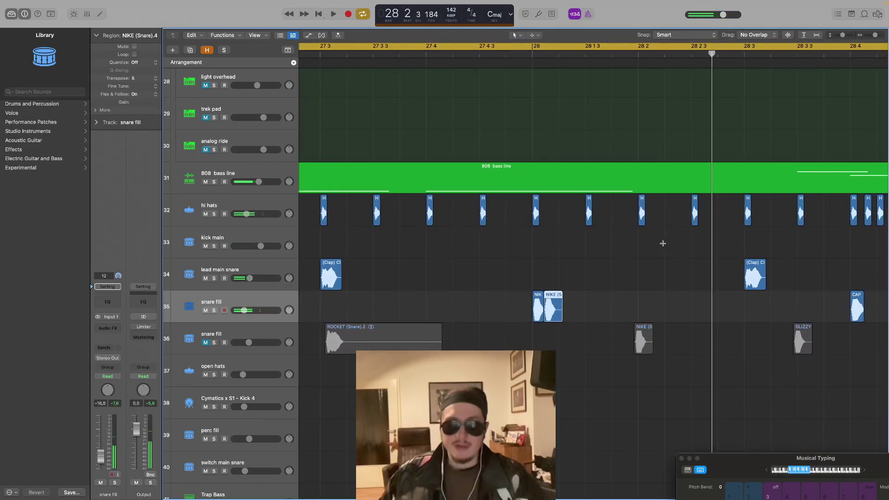
key(super+z)
Duplicate snare fill track 35, copy the two NIKE hits at bar 28 onto the new track, and reselect track 35
drag(876, 36, 871, 37)
key(super+d)
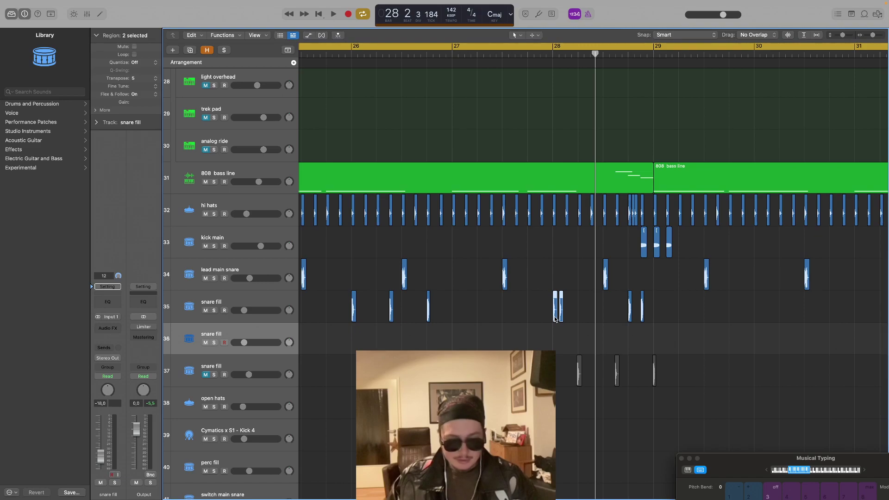
drag(555, 319, 556, 334)
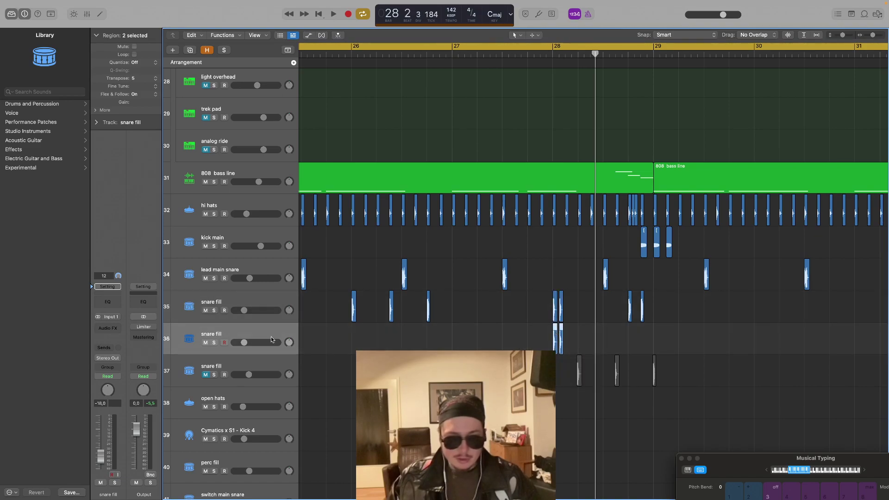
click(249, 293)
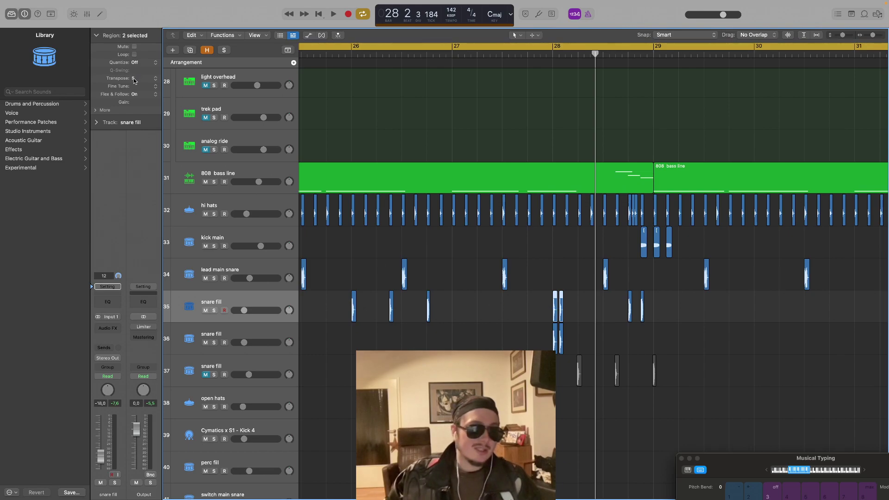
Set the transposition of track 35's two NIKE hits at bar 28 to -3, mute track 36 and replay the fill
key(space)
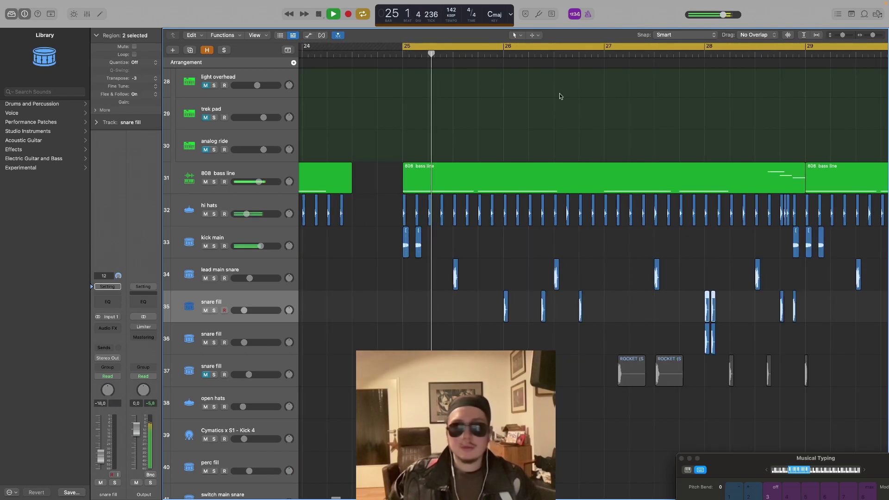
click(206, 343)
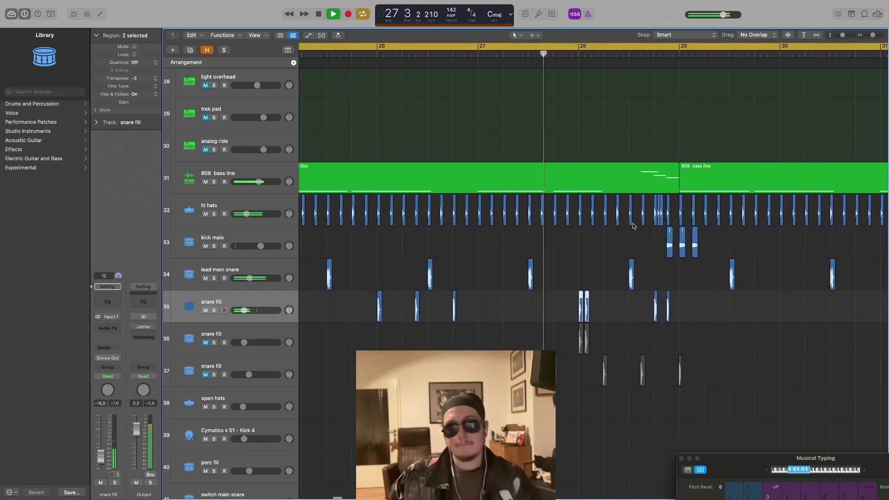
key(space)
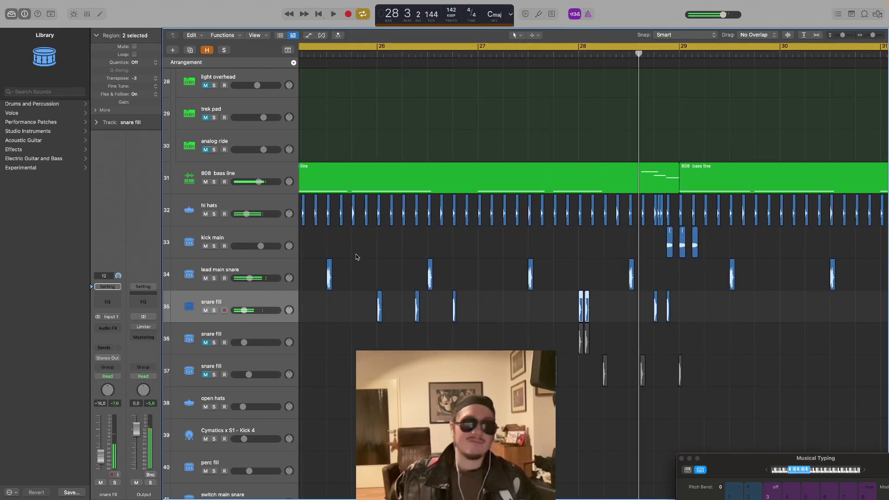
Set the transposition of track 35's two NIKE hits at bar 28 to 6 and replay the passage from bar 25
drag(137, 79, 137, 75)
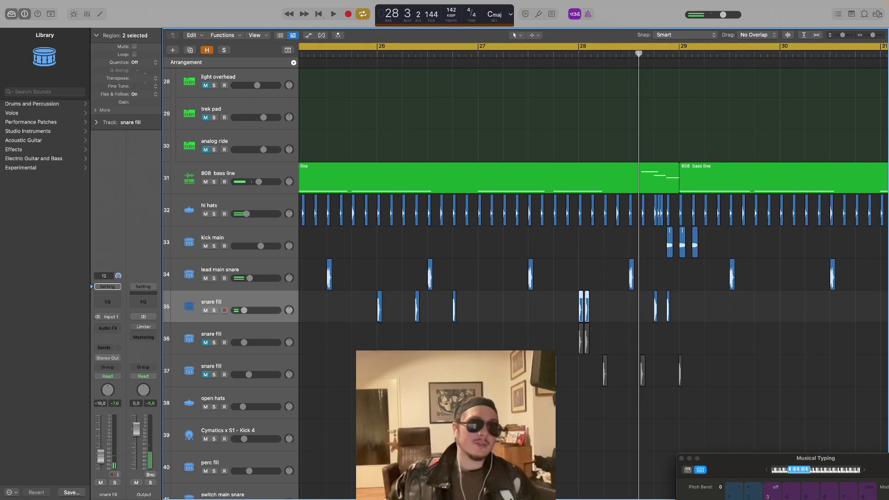
key(space)
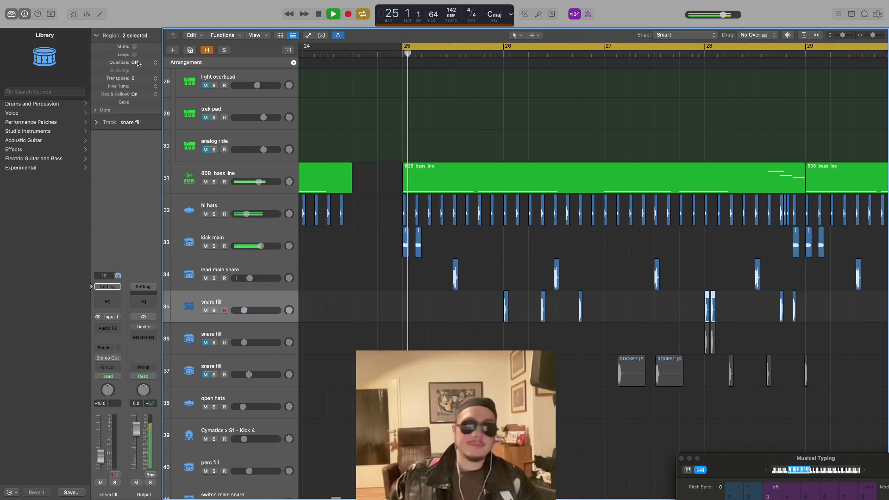
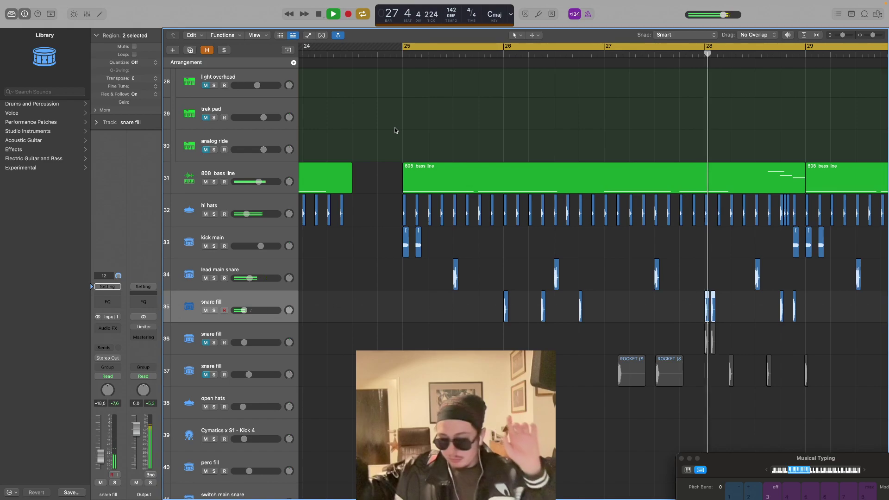
key(space)
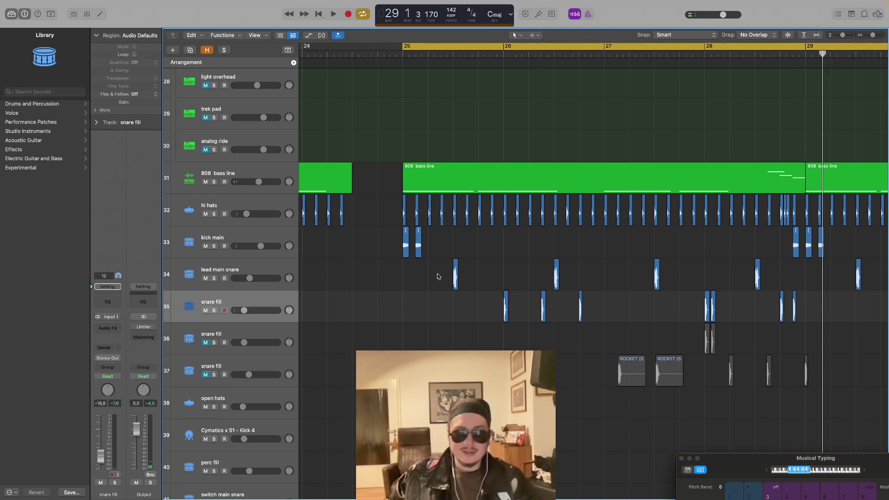
Duplicate snare fill track 35, move the two NIKE hits at bar 28 onto the new track 36 and mute it
key(super+d)
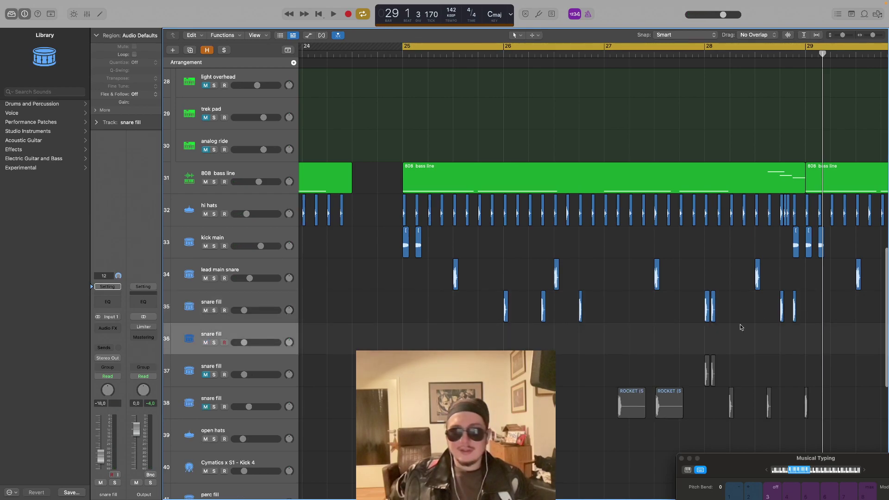
drag(706, 319, 707, 352)
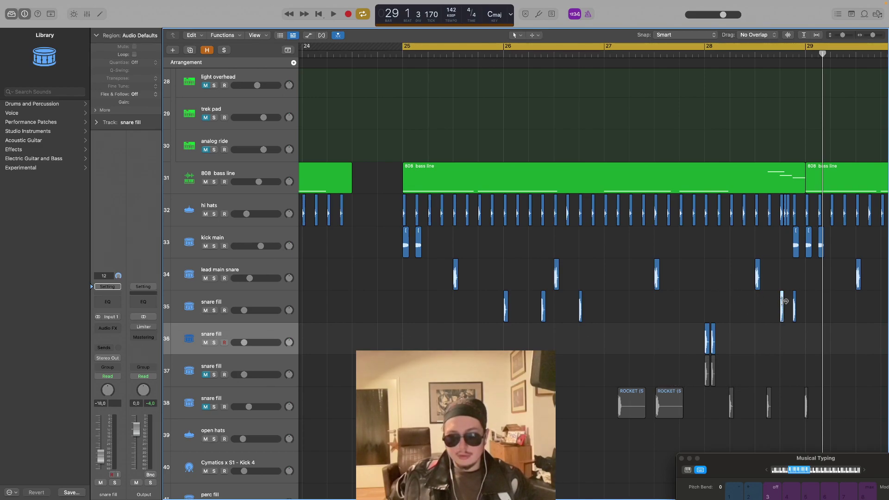
click(710, 56)
click(365, 14)
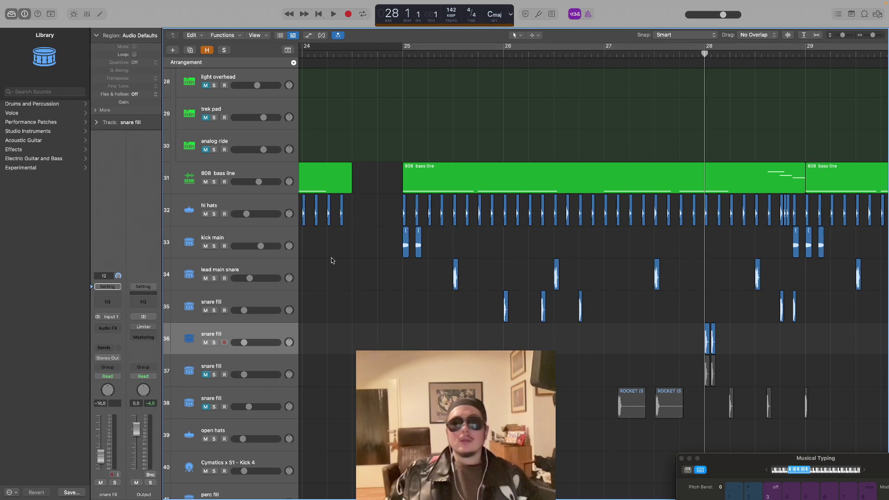
click(249, 304)
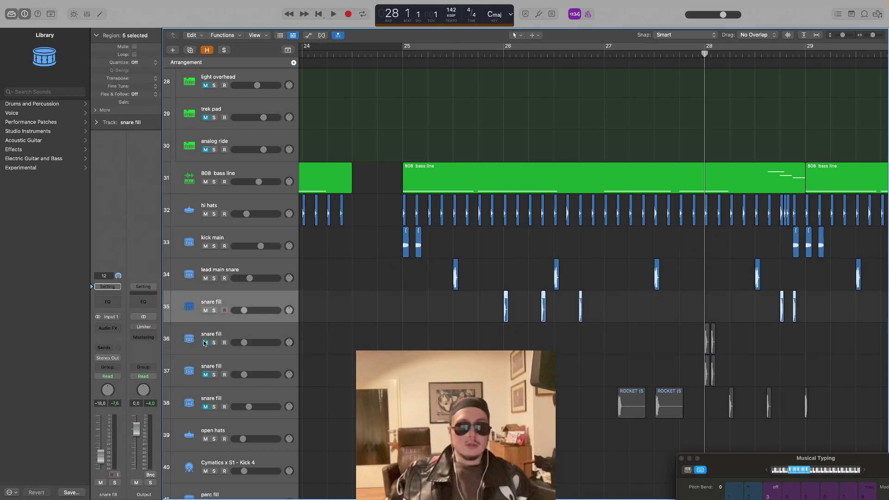
Paste two CAP snare hits close together at bar 28 on track 35 and replay the passage from bar 25 with cycling on
key(super+v)
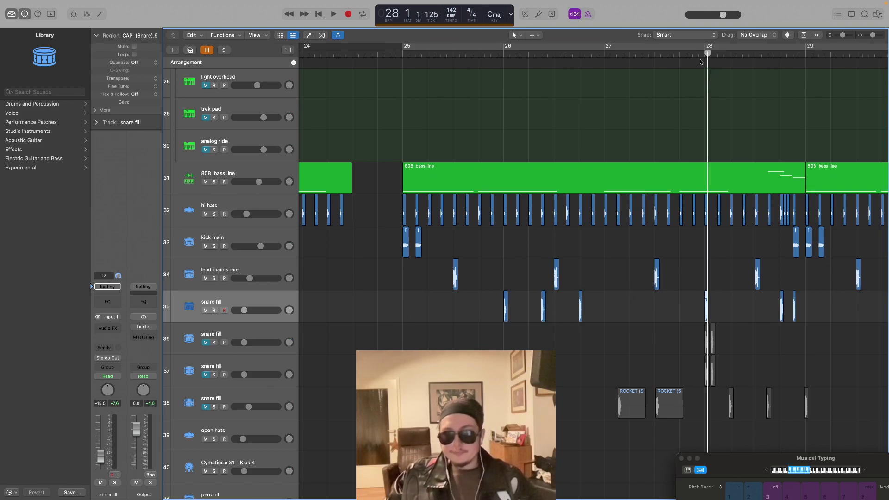
click(712, 54)
key(space)
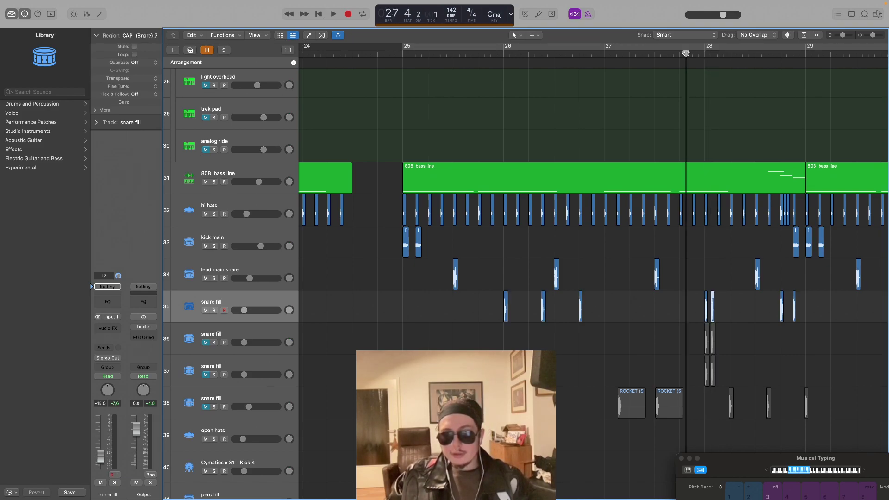
click(397, 55)
key(space)
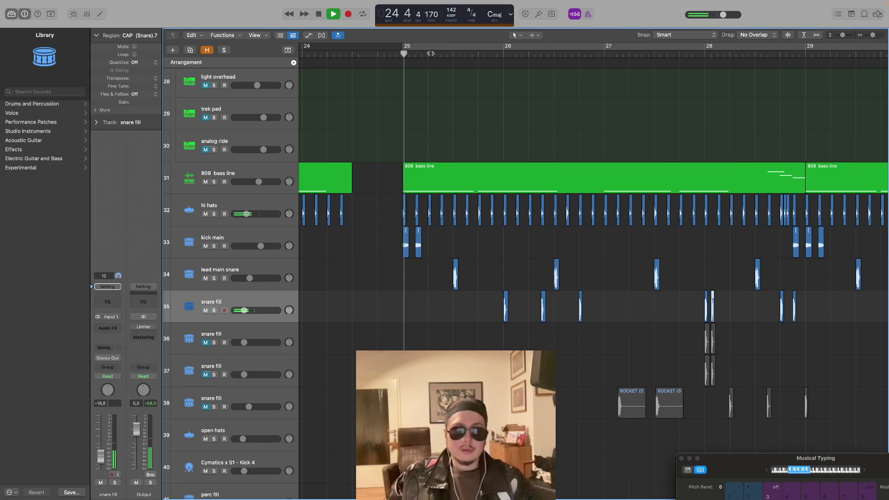
key(c)
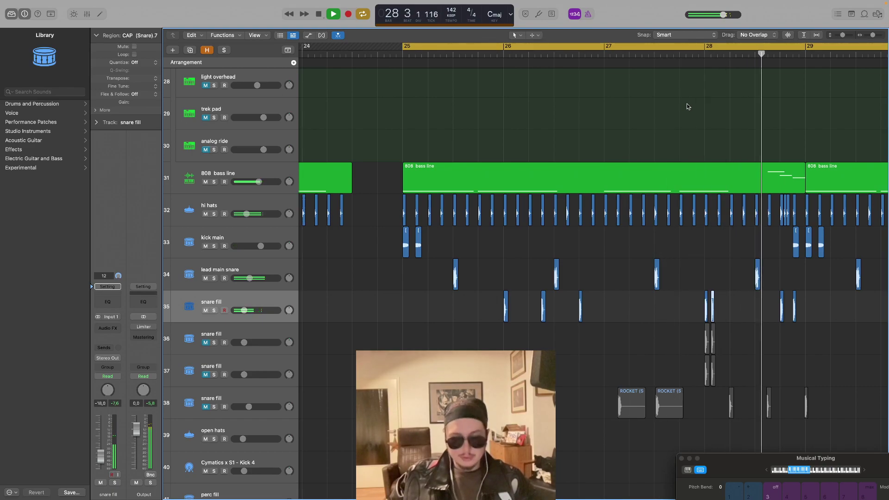
key(space)
Replay the snare fill from bar 25, disable cycling and keep listening past bar 29 into bar 30
drag(871, 39, 869, 40)
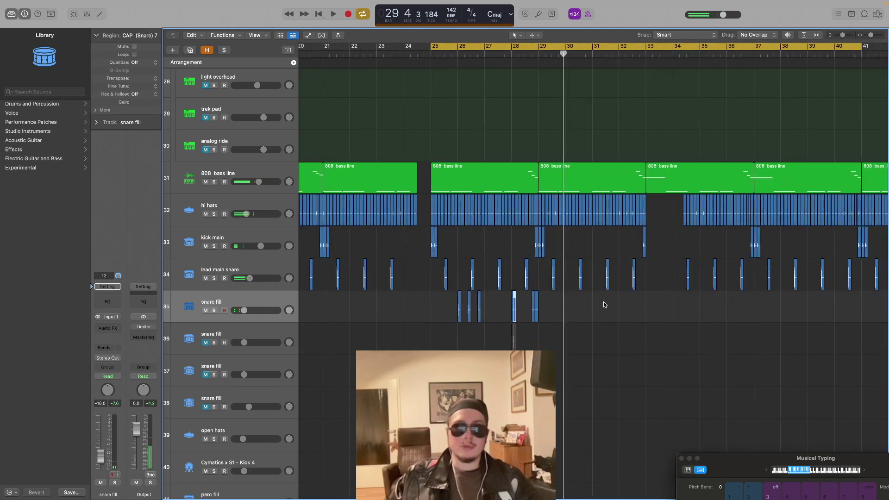
drag(629, 306, 428, 304)
key(space)
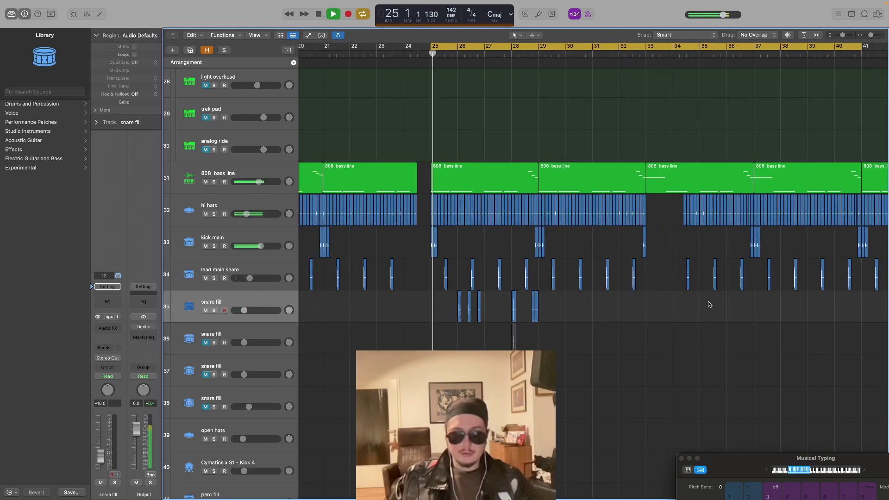
drag(871, 37, 875, 39)
scroll(755, 120, right, 3)
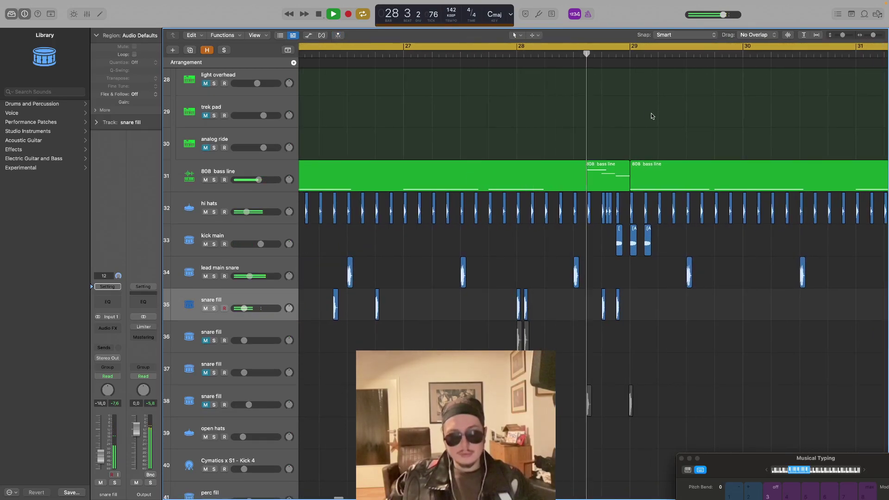
key(space)
click(627, 54)
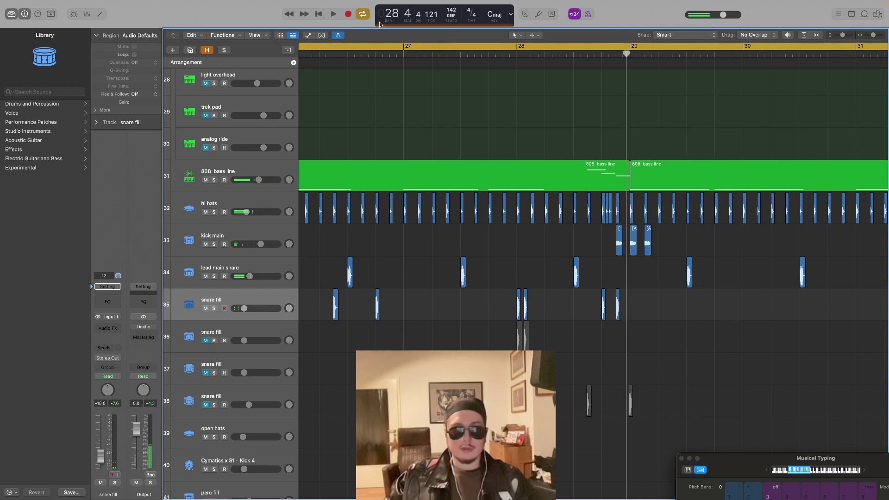
click(363, 15)
key(space)
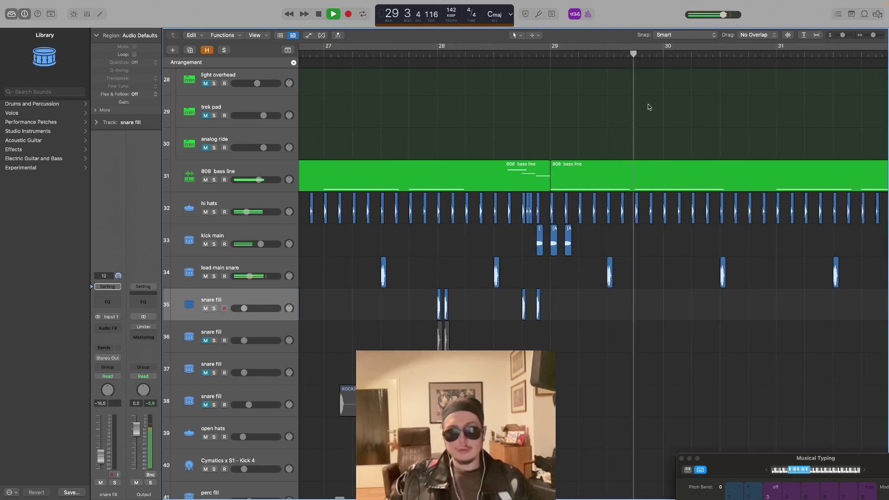
key(space)
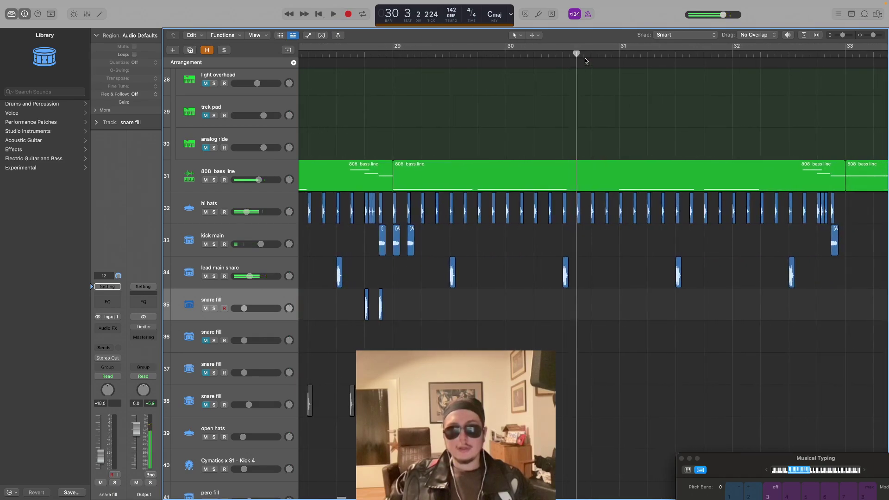
Copy the middle NIKE snare hit of bar 26 to 30 4 1 1 on track 35 and play it back
click(585, 57)
scroll(537, 277, left, 10)
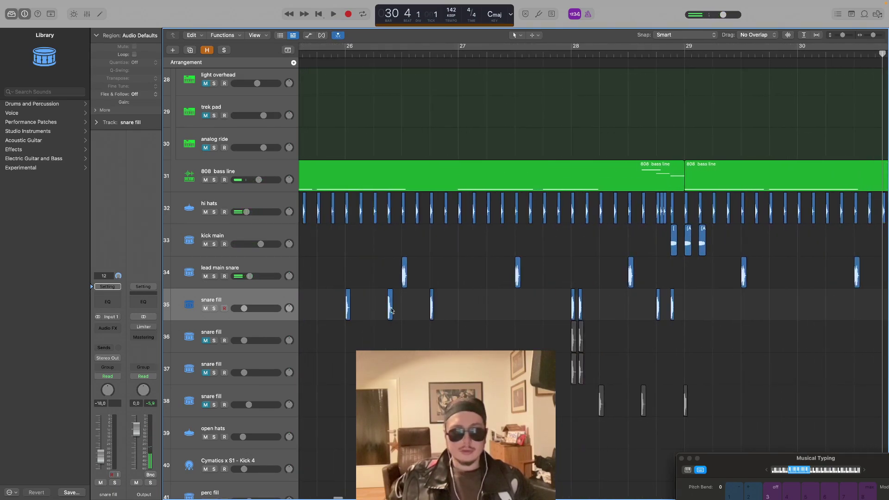
scroll(774, 311, right, 5)
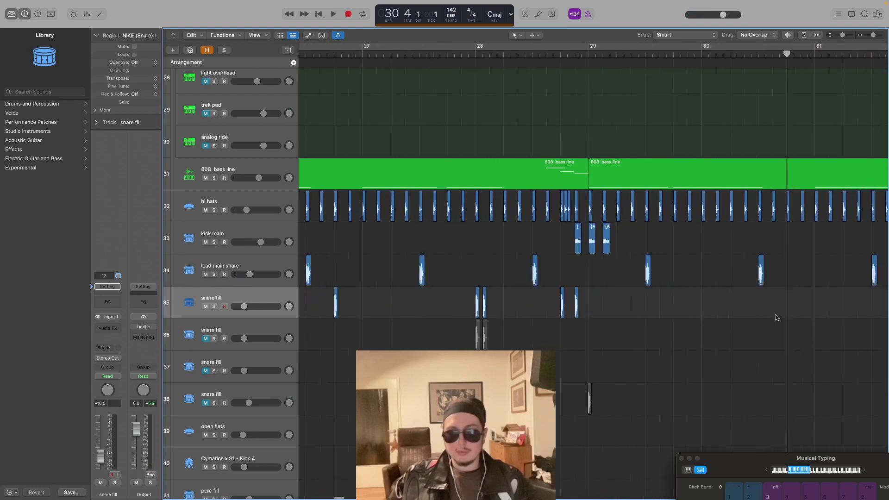
key(super+v)
click(564, 57)
key(space)
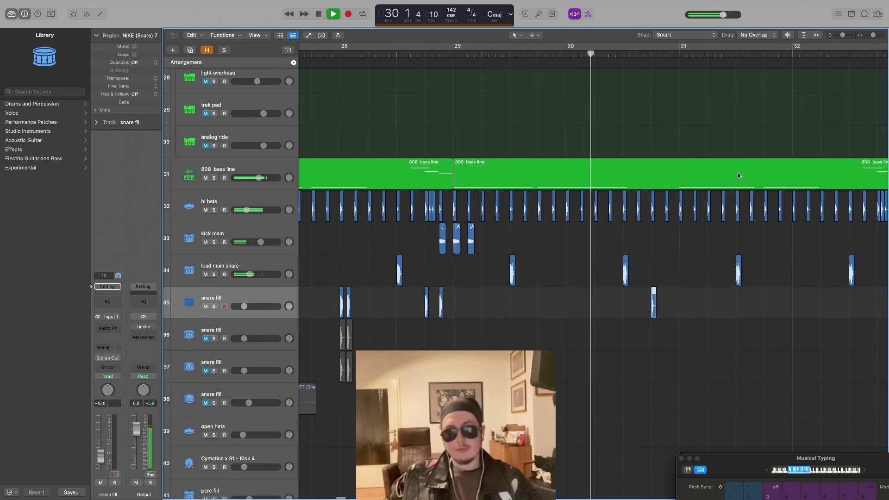
key(space)
click(564, 53)
key(space)
key(space)
Paste another NIKE hit half a beat after the one at bar 30 beat 4 on track 35 and replay both
click(664, 55)
key(super+v)
click(594, 54)
key(space)
key(space)
click(601, 54)
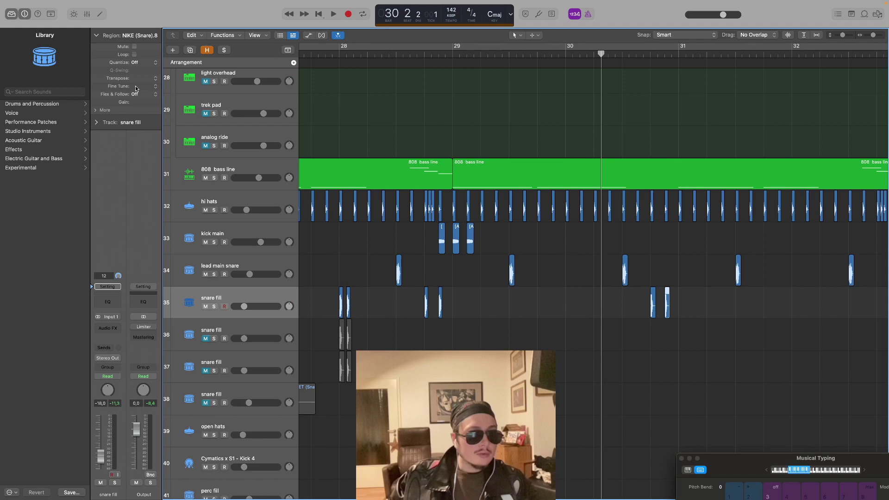
click(96, 110)
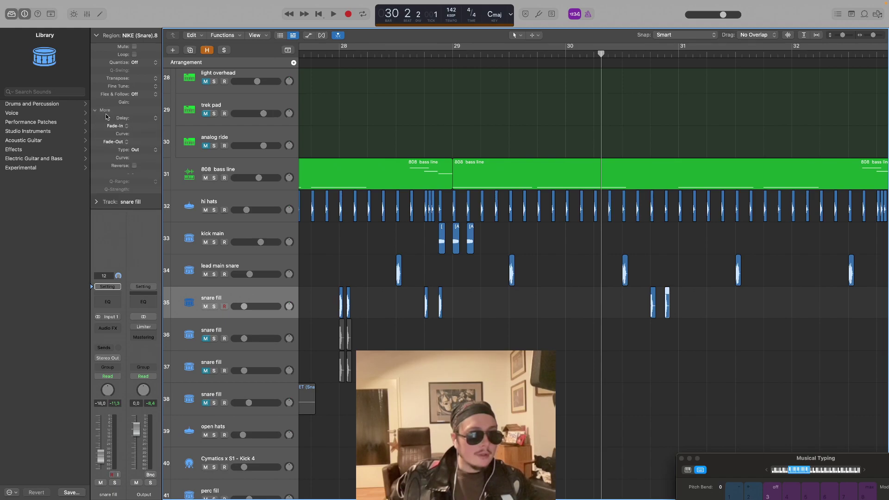
click(96, 203)
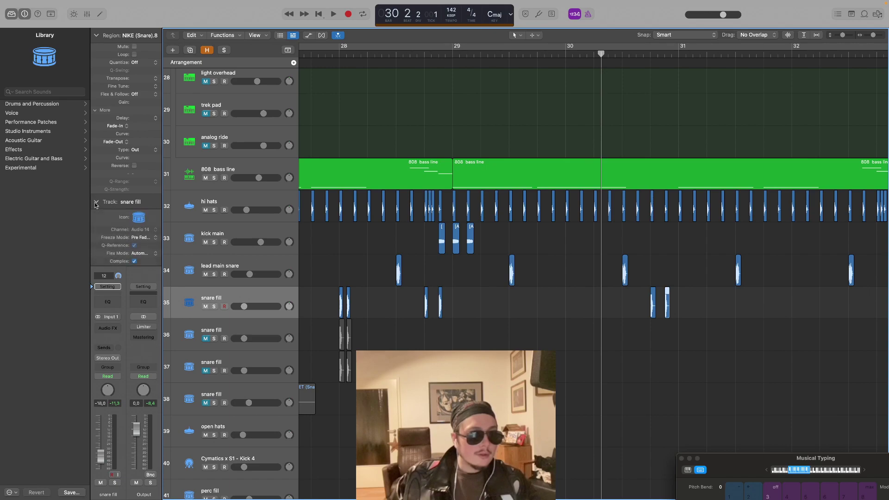
click(96, 203)
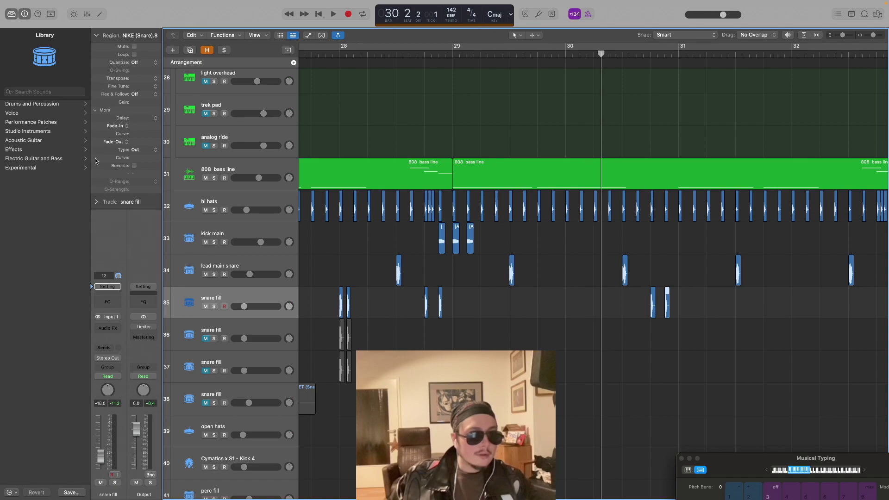
click(96, 110)
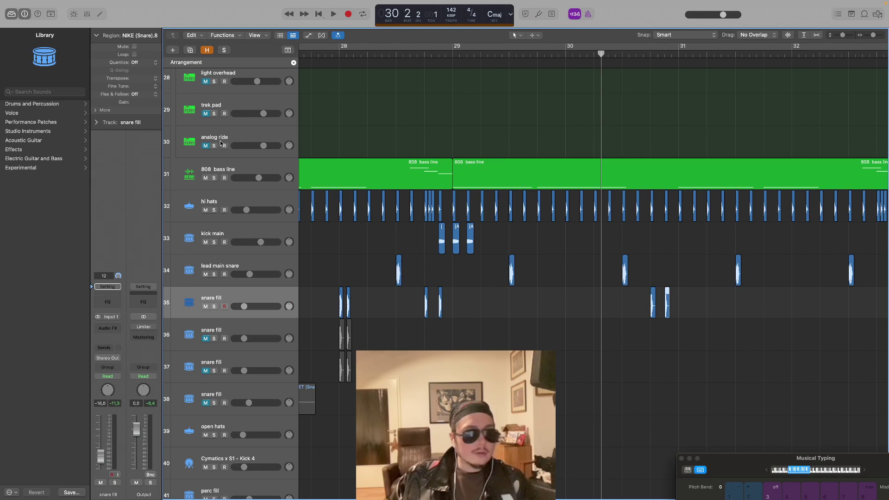
Listen on to bar 32, then paste one NIKE hit at 32 1 1 1 and a second at 32 1 1 121 on track 35
key(space)
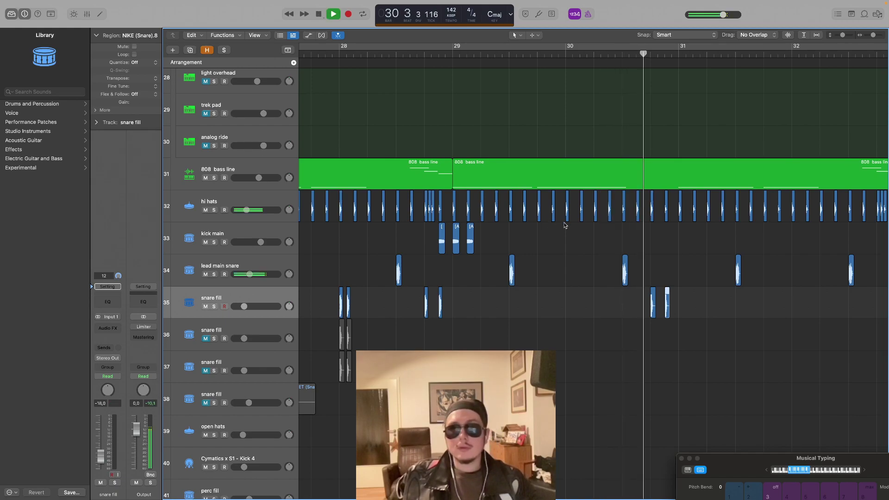
click(764, 141)
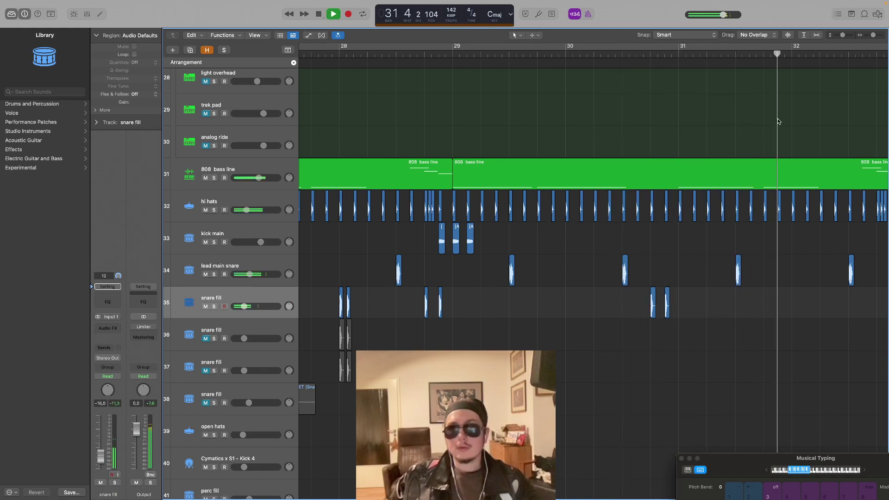
drag(796, 61, 787, 66)
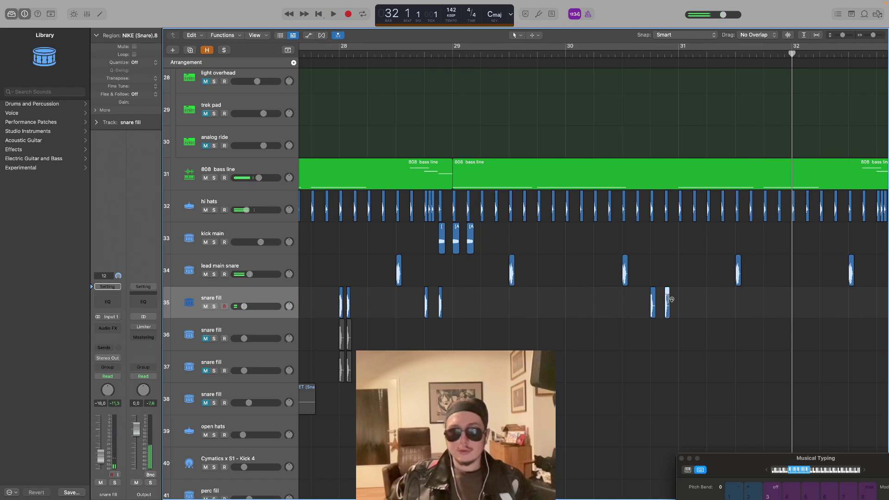
key(super+v)
mouse_move(799, 55)
mouse_down()
mouse_move(790, 54)
mouse_move(803, 52)
mouse_up()
click(875, 35)
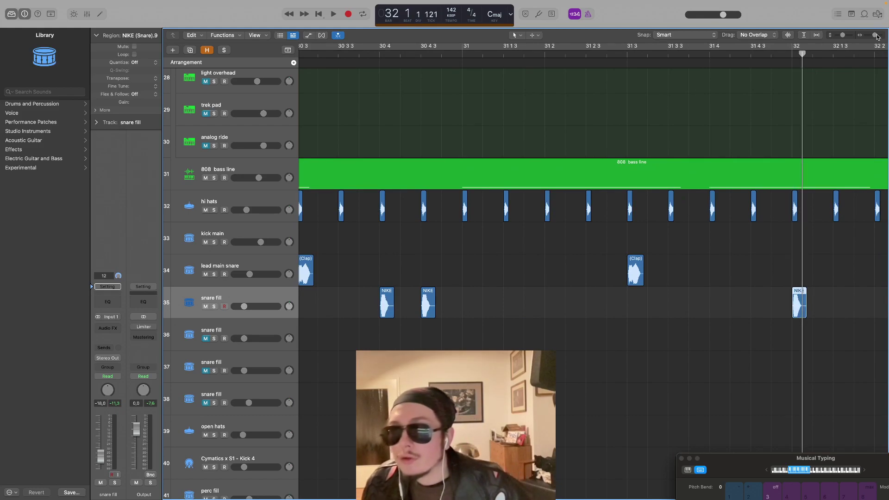
drag(877, 36, 881, 37)
mouse_move(804, 53)
mouse_down()
mouse_move(783, 54)
mouse_move(802, 54)
mouse_up()
key(r)
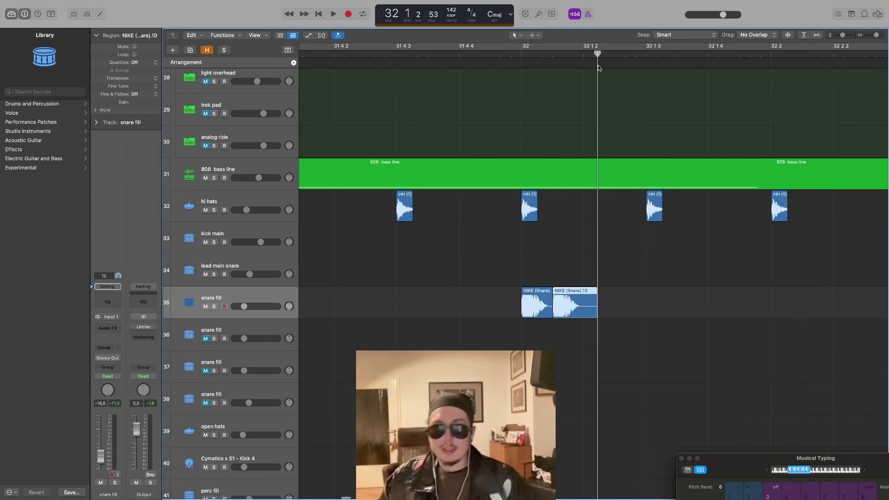
Replay the new NIKE hits on track 35, listening from bar 29 through bar 32
key(space)
drag(877, 35, 874, 35)
scroll(555, 95, left, 8)
click(442, 51)
key(space)
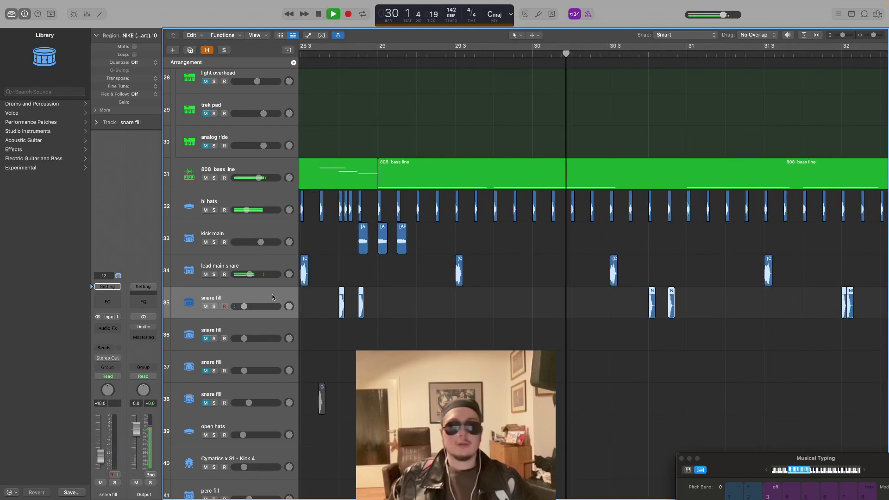
scroll(556, 305, right, 3)
scroll(576, 304, right, 6)
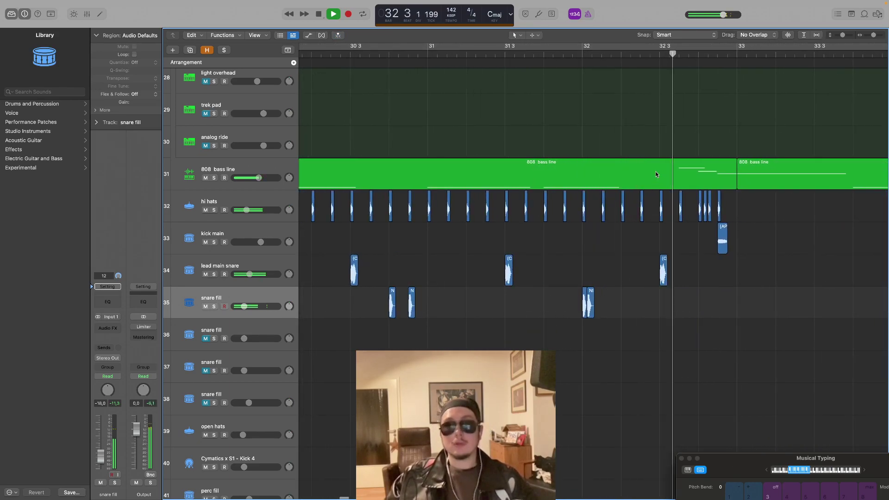
key(space)
Copy the CAP snare hit from bar 28 beat 4 to 32 4 1 1 on track 35 and play it back
click(698, 55)
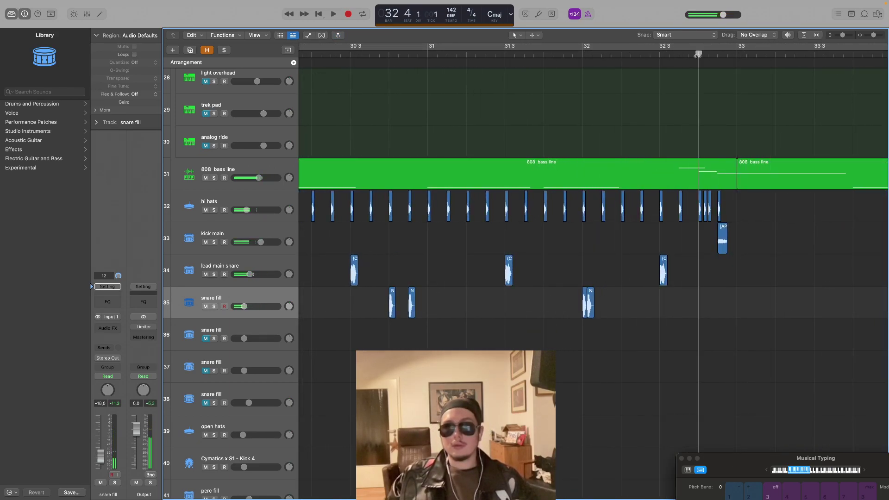
scroll(603, 230, left, 10)
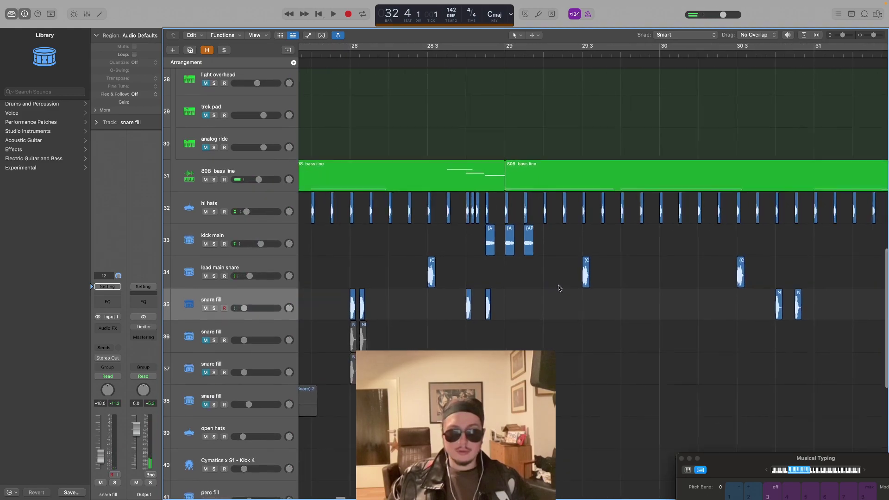
scroll(590, 296, right, 12)
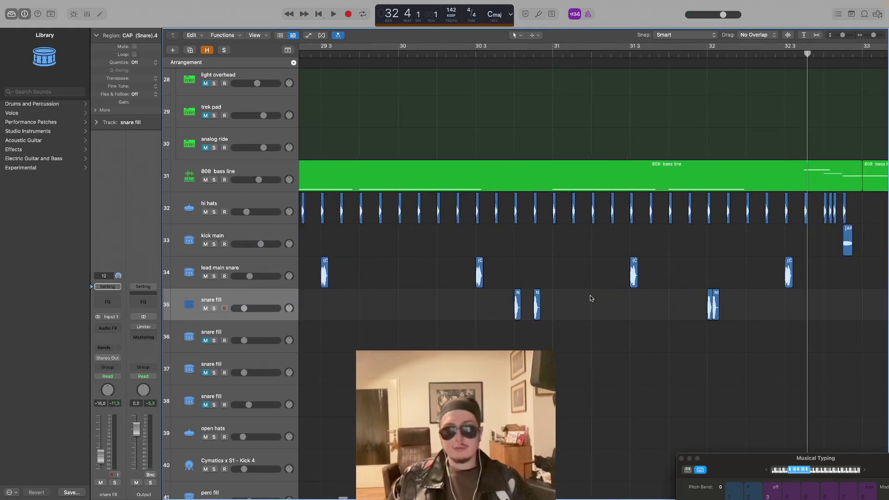
click(637, 304)
double_click(417, 61)
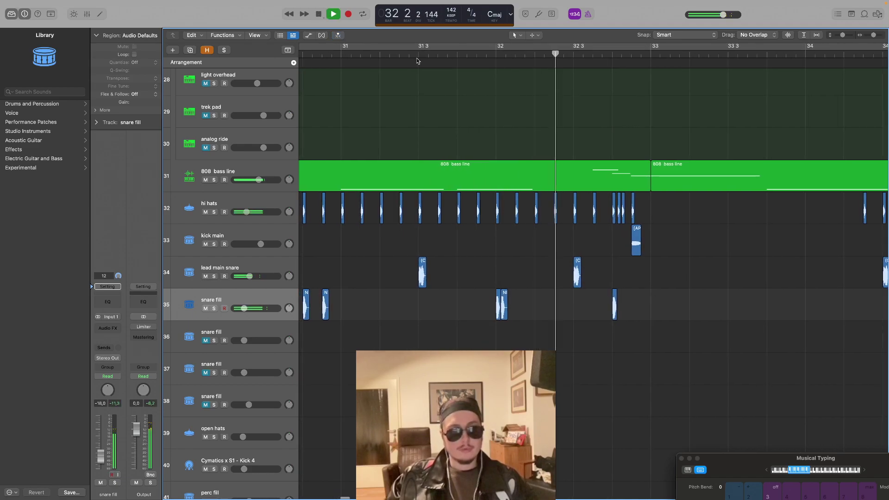
Paste another CAP snare hit at 32 4 3 1 on track 35, replay the ending, and return the playhead to 32 1 1 1
key(space)
click(632, 57)
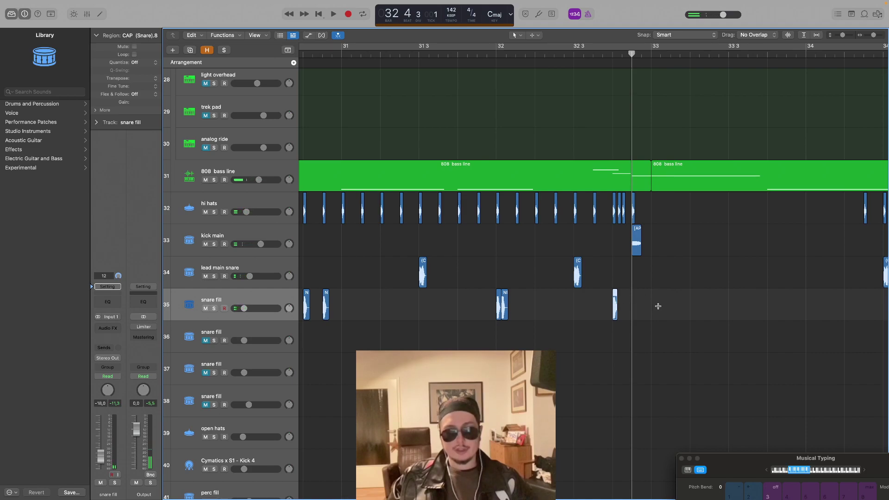
double_click(545, 56)
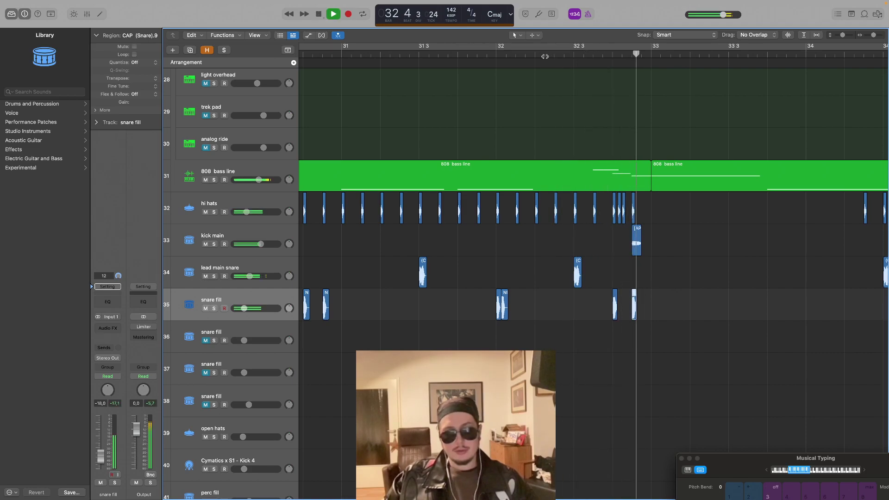
key(space)
click(496, 56)
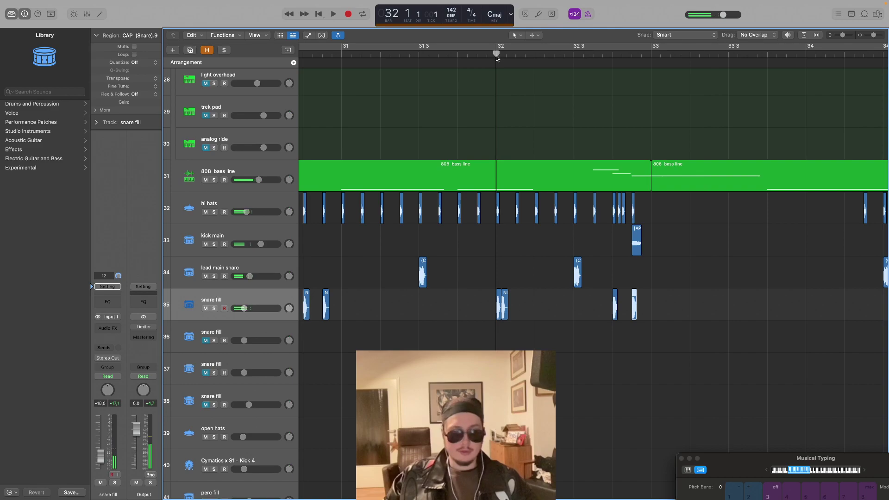
Rename track 35 as "snare fills !"
drag(876, 38, 870, 38)
double_click(216, 299)
scroll(229, 300, left, 1)
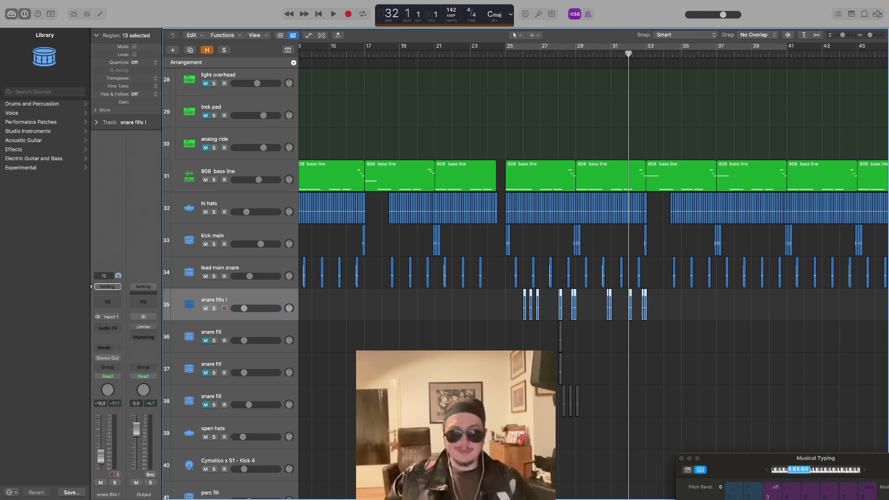
Play the arrangement from bar 21 and lower the volume of the snare fills ! track to -20.0 dB
click(677, 386)
mouse_move(843, 36)
mouse_down()
mouse_move(869, 36)
mouse_move(840, 37)
mouse_up()
click(416, 53)
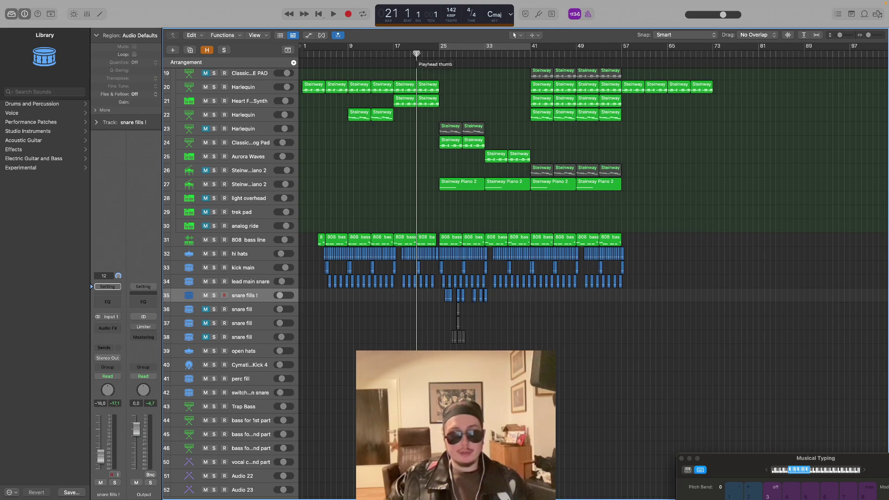
key(space)
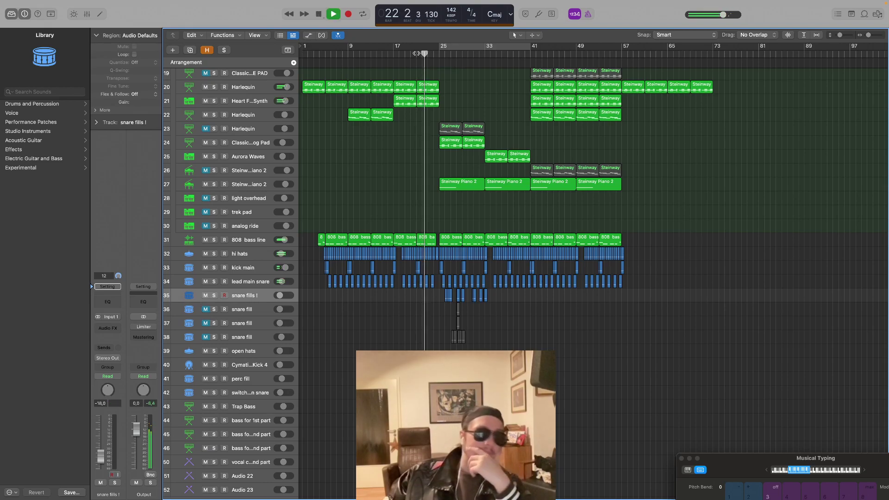
key(space)
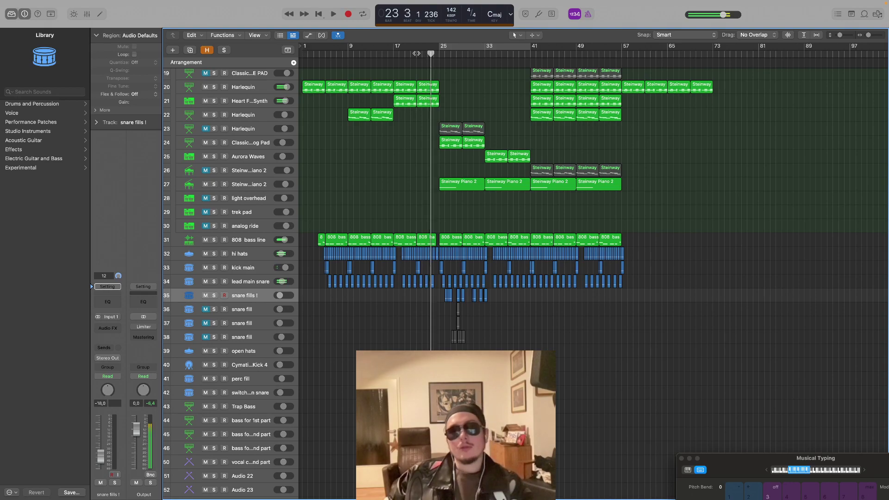
drag(841, 39, 872, 36)
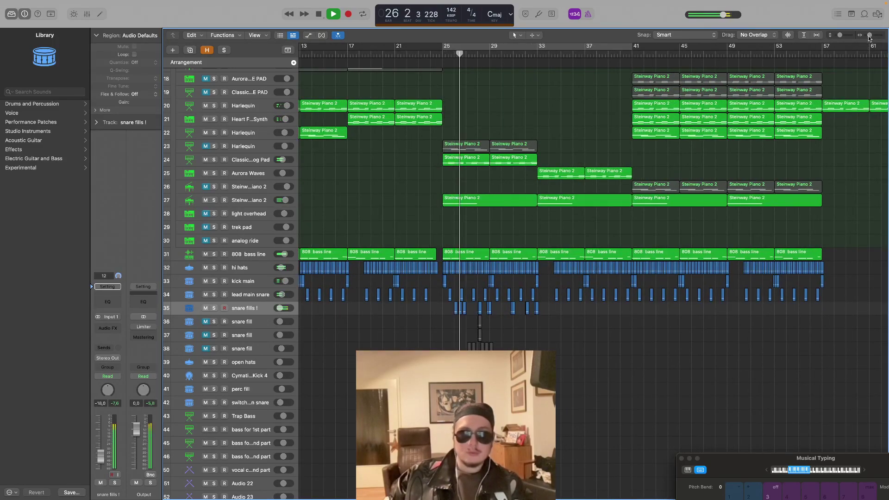
drag(278, 309, 277, 309)
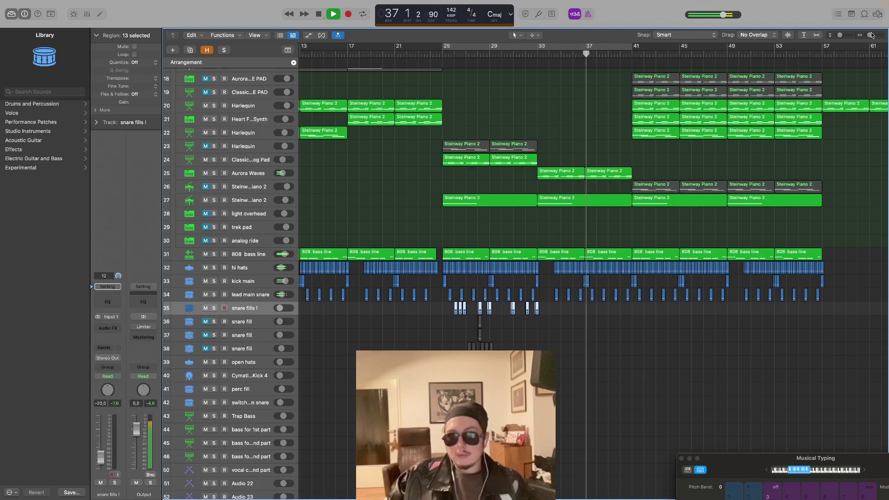
Copy all thirteen snare fill hits of bars 26 to 32 on track 35 to 49 3 1 1 and play from bar 49
drag(870, 34, 875, 37)
scroll(688, 233, left, 15)
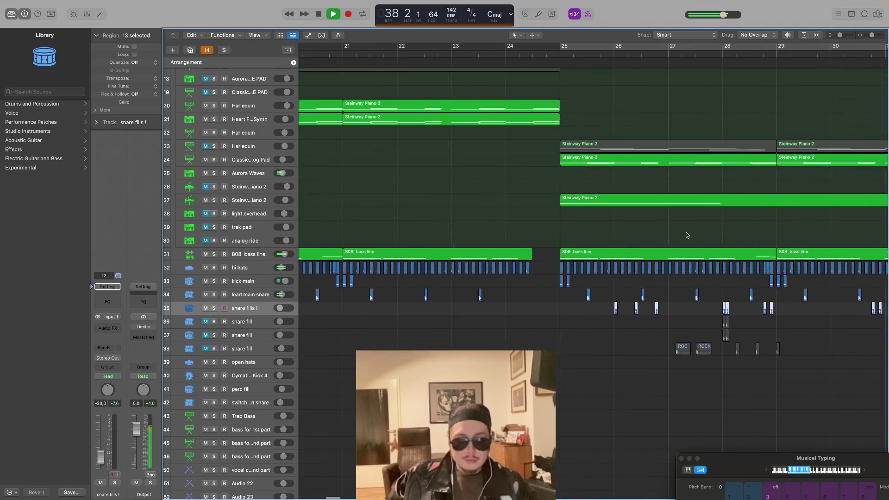
scroll(687, 233, right, 3)
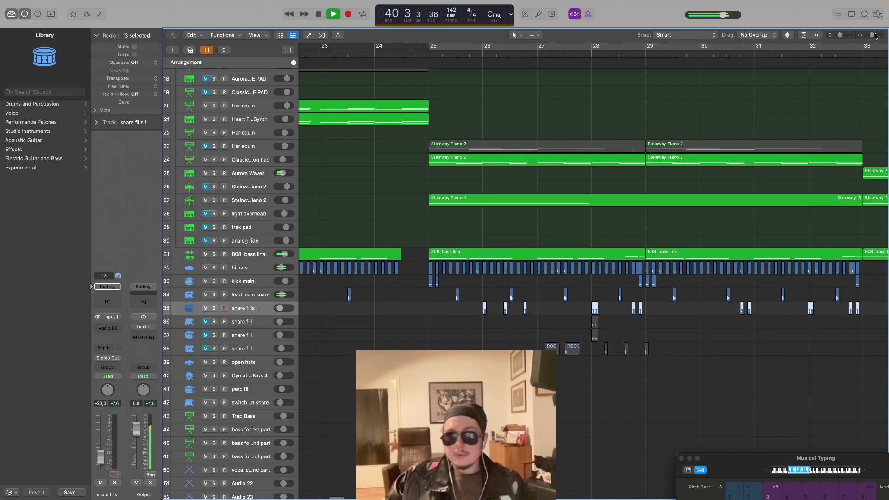
drag(876, 37, 868, 35)
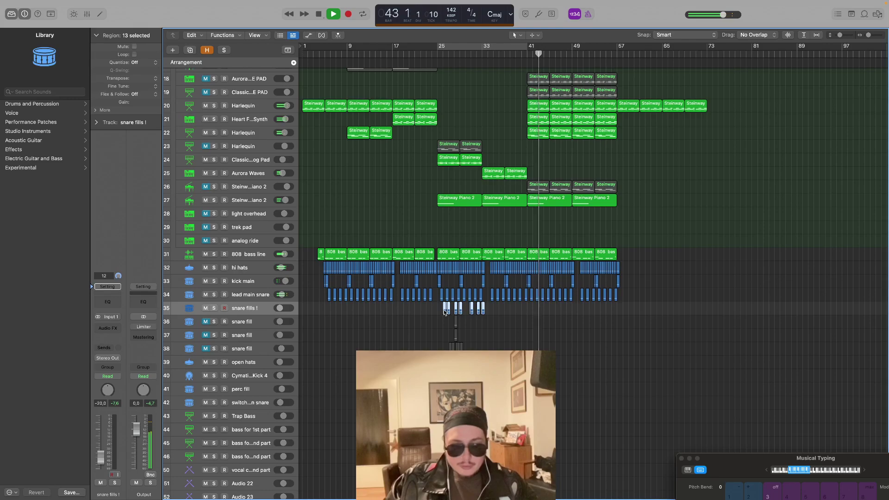
drag(444, 306, 461, 311)
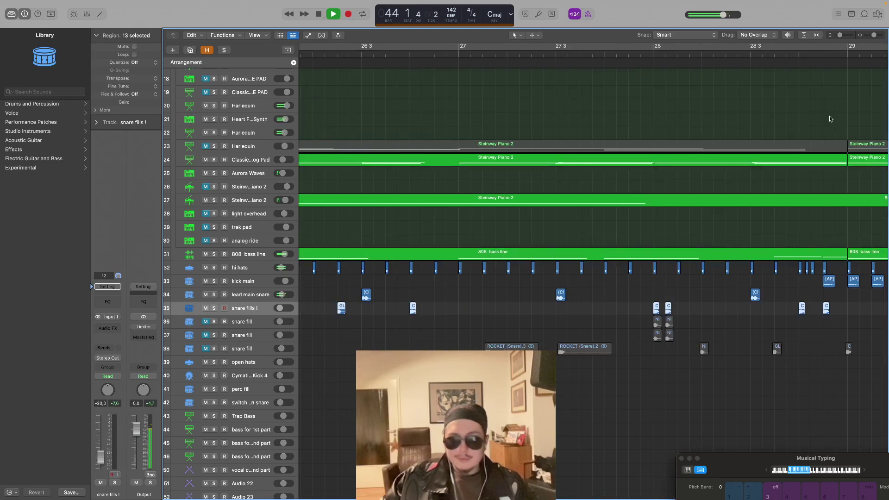
drag(875, 36, 869, 35)
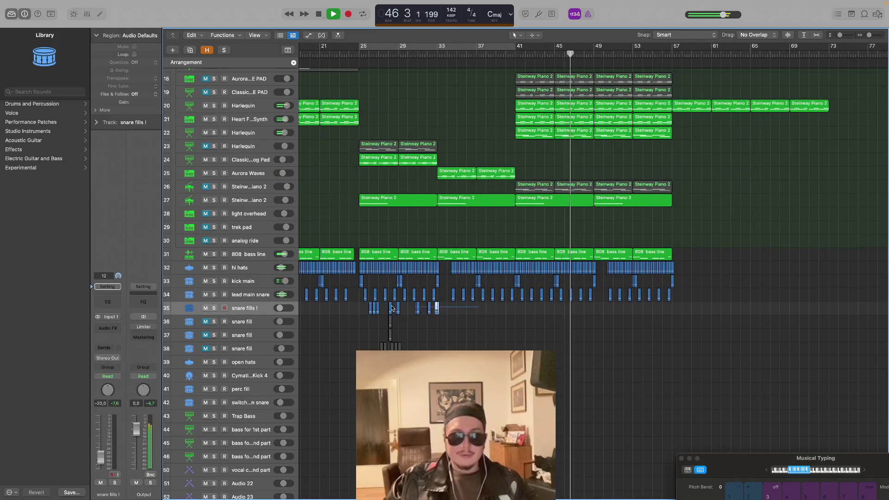
scroll(585, 70, down, 1)
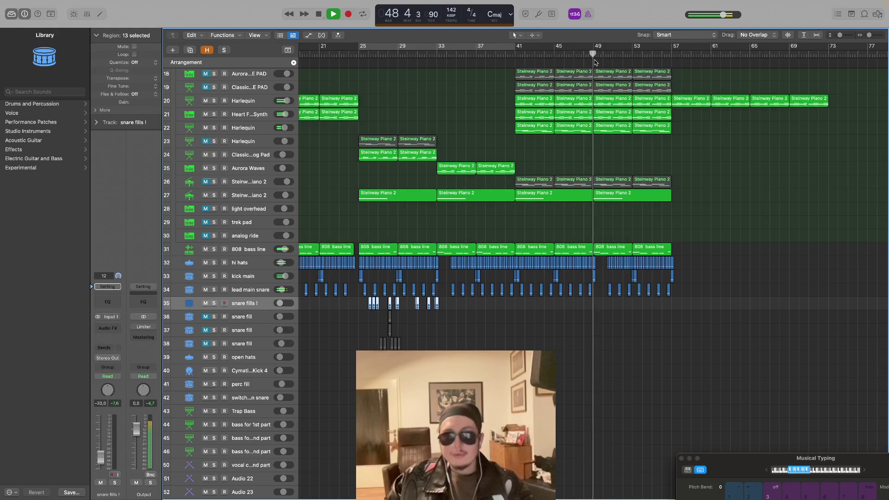
key(space)
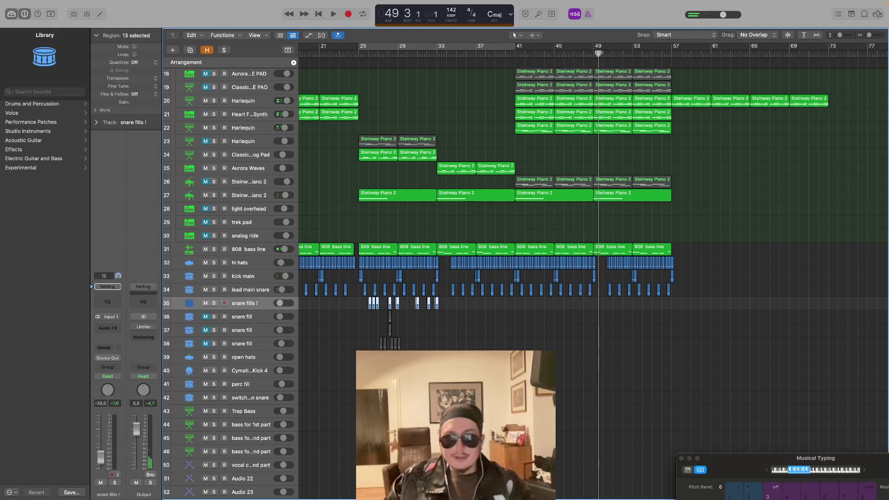
key(super+v)
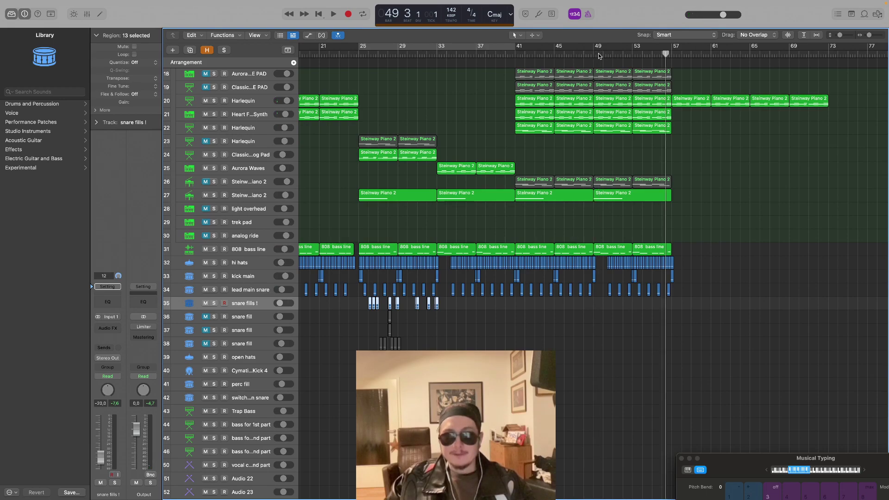
click(591, 52)
key(space)
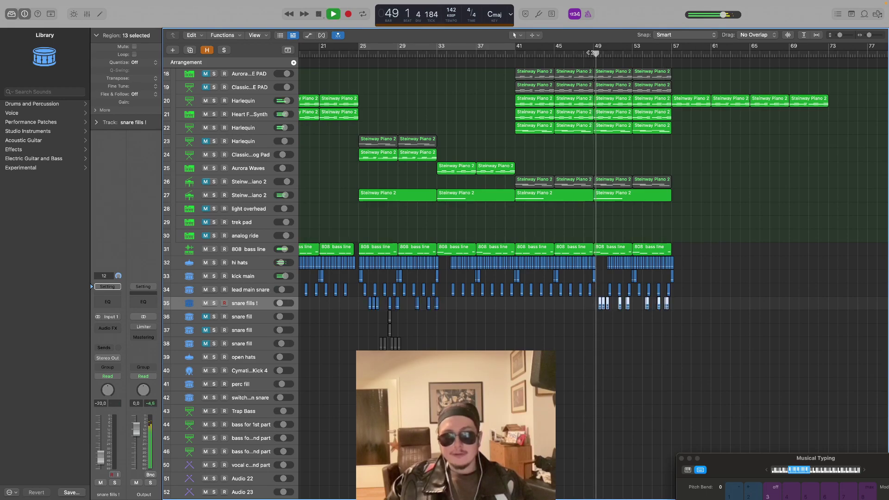
Move the pasted snare fills on track 35 to start at bar 50, matching the earlier fill placement, and listen through to bar 56
drag(869, 36, 871, 36)
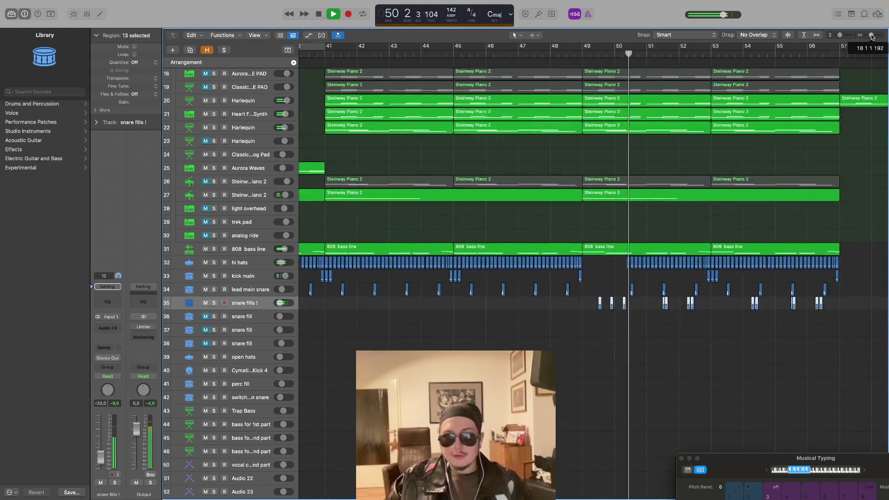
key(space)
scroll(602, 88, left, 10)
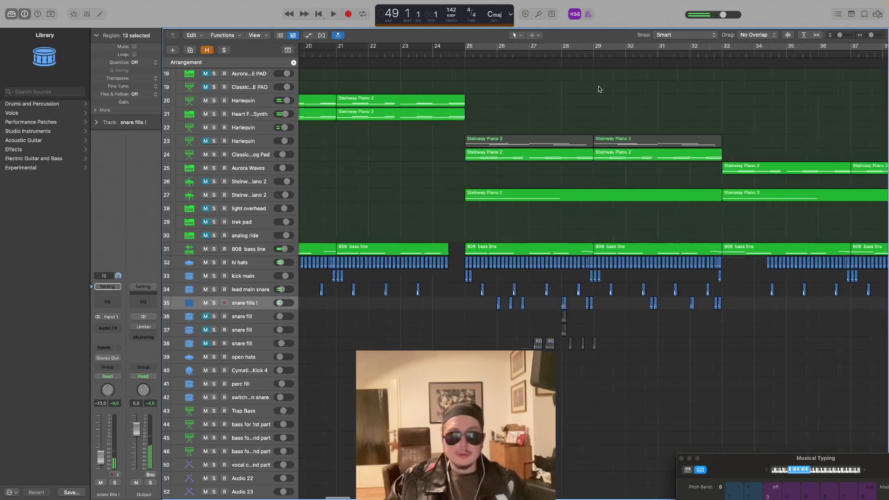
scroll(615, 89, right, 8)
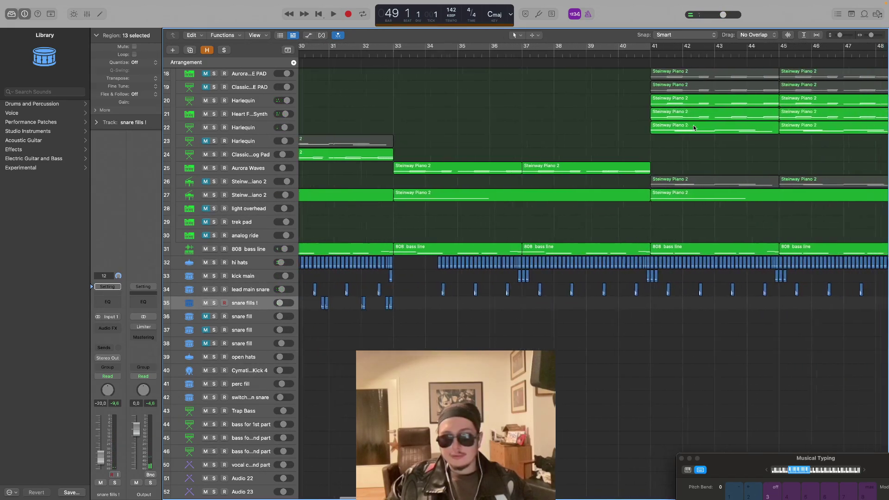
mouse_move(688, 307)
mouse_down()
mouse_move(746, 307)
mouse_move(703, 307)
mouse_up()
key(space)
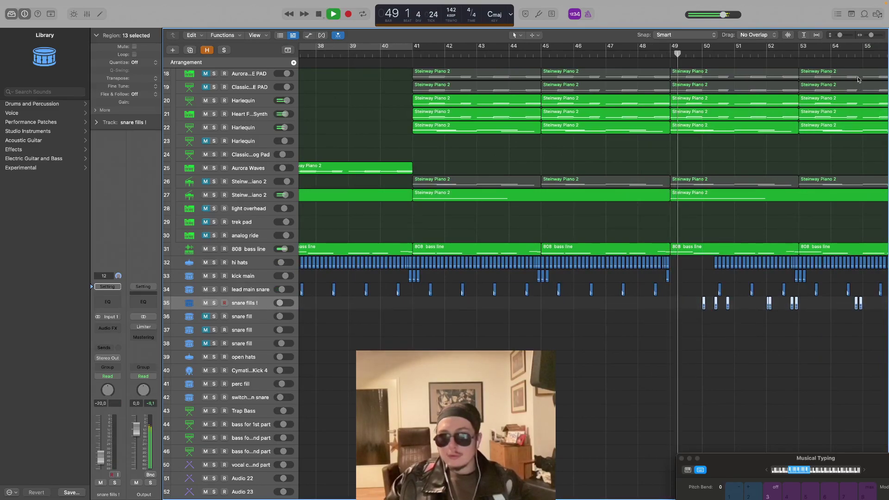
drag(871, 35, 877, 36)
scroll(784, 91, right, 6)
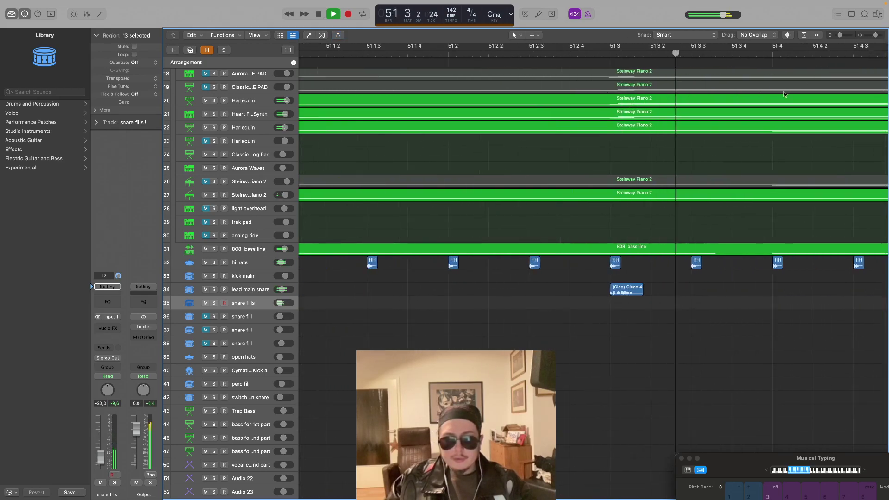
scroll(787, 91, left, 9)
scroll(787, 92, left, 10)
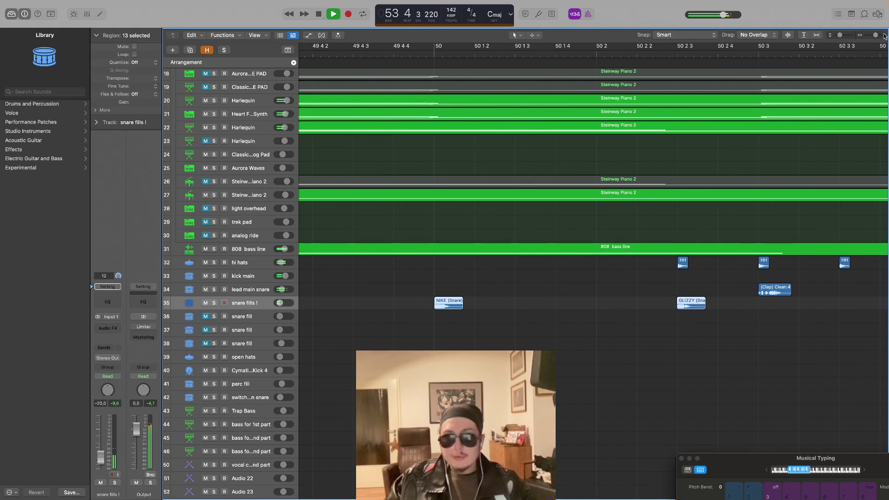
drag(875, 36, 870, 36)
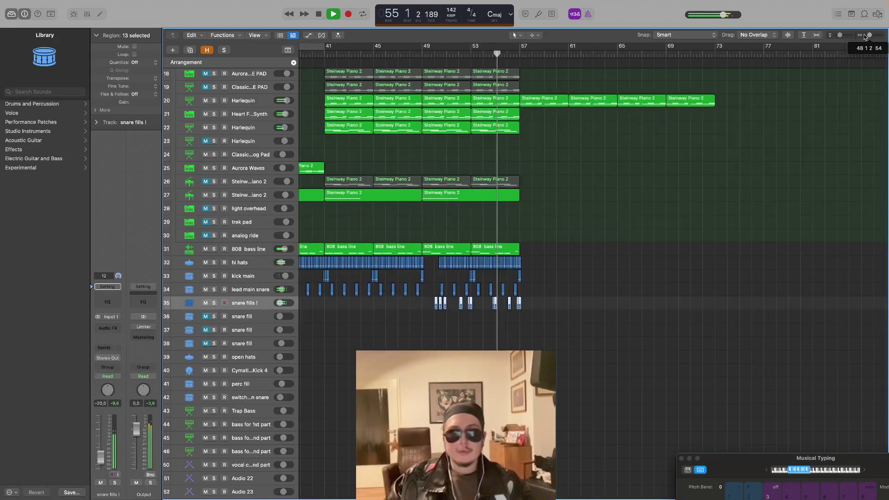
key(space)
Try a cycle range over bars 1 to 57 and review the whole arrangement from its start
scroll(862, 79, left, 15)
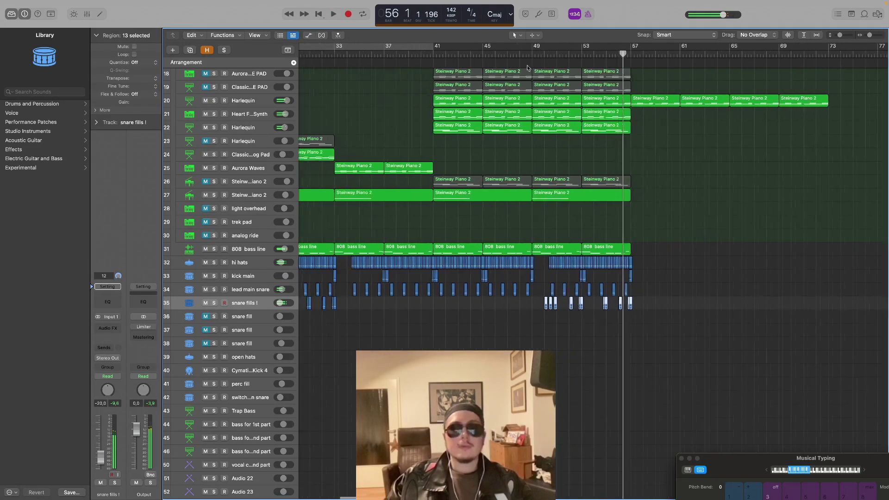
drag(870, 37, 825, 41)
drag(458, 46, 582, 48)
key(space)
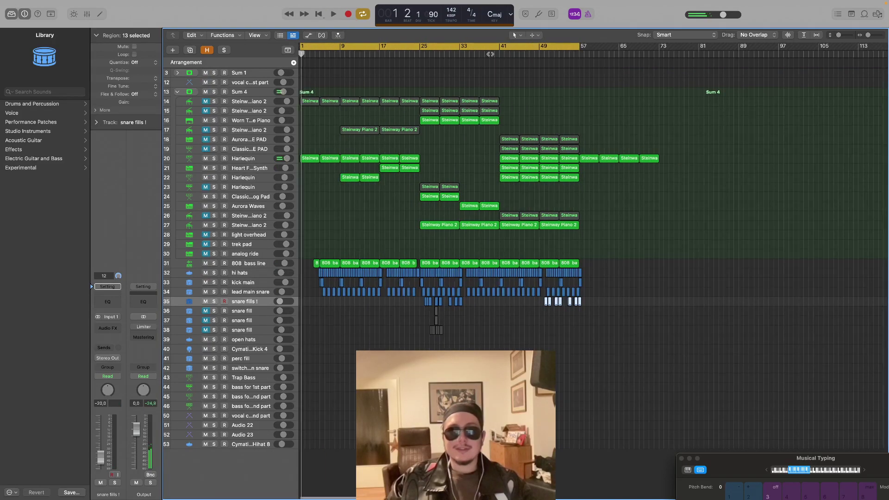
scroll(486, 59, right, 1)
scroll(497, 69, left, 1)
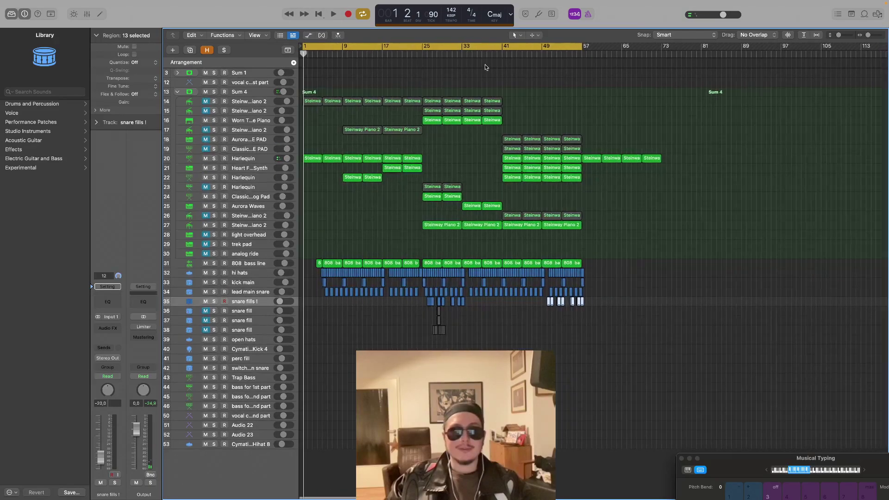
click(842, 36)
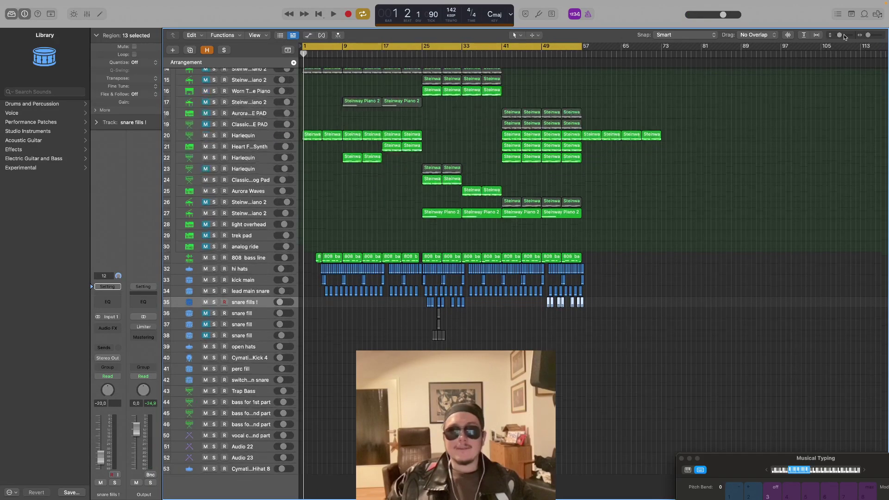
scroll(687, 104, up, 4)
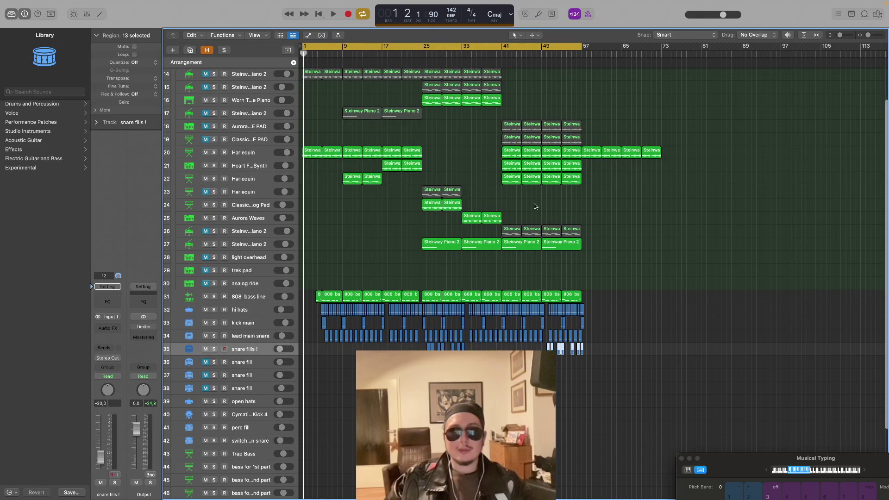
scroll(492, 105, down, 1)
Turn off cycle mode and play the arrangement from bar 38
click(487, 52)
click(363, 14)
key(space)
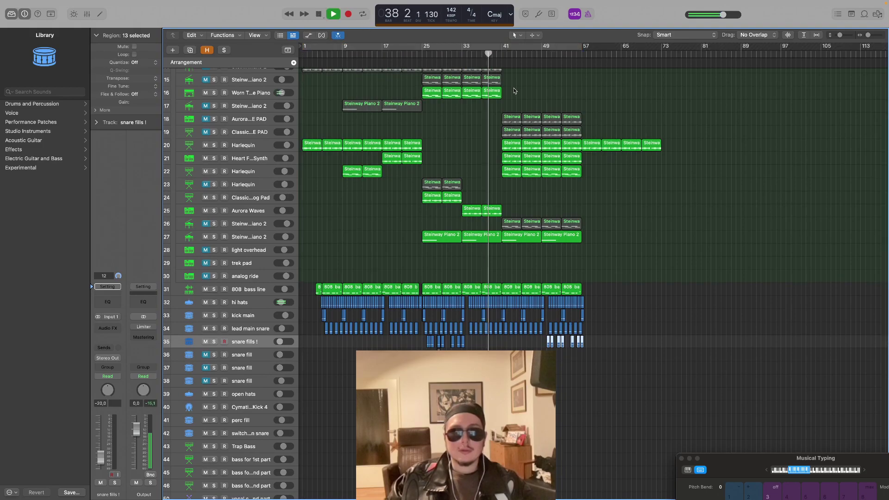
Turn on cycle mode and delete the extra Harlequin regions on track 20 from bar 57 to 73
scroll(560, 179, up, 3)
click(655, 229)
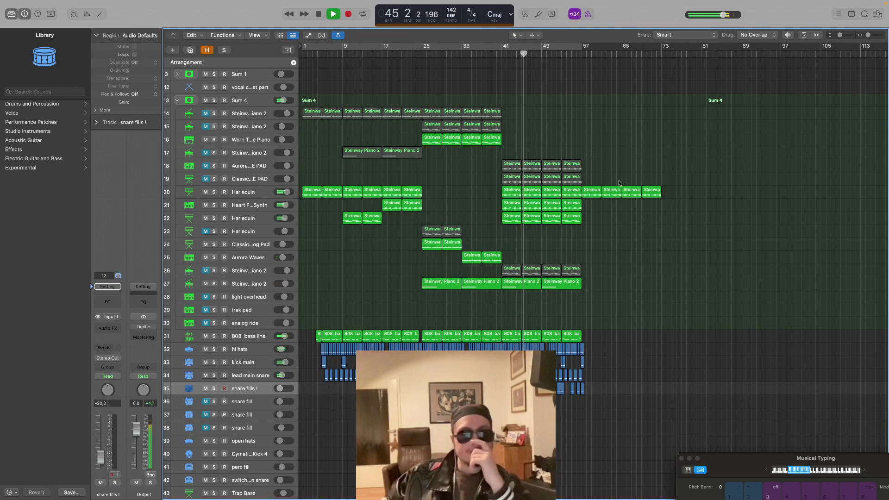
click(559, 50)
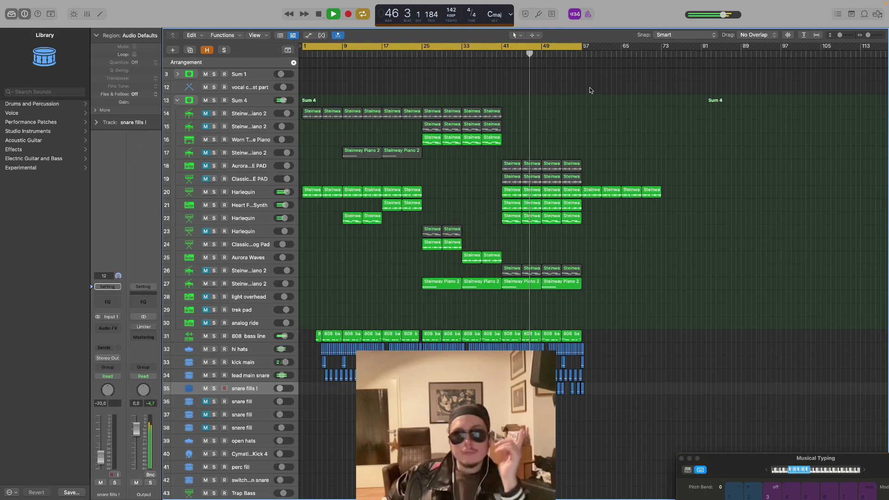
drag(703, 166, 599, 193)
key(Delete)
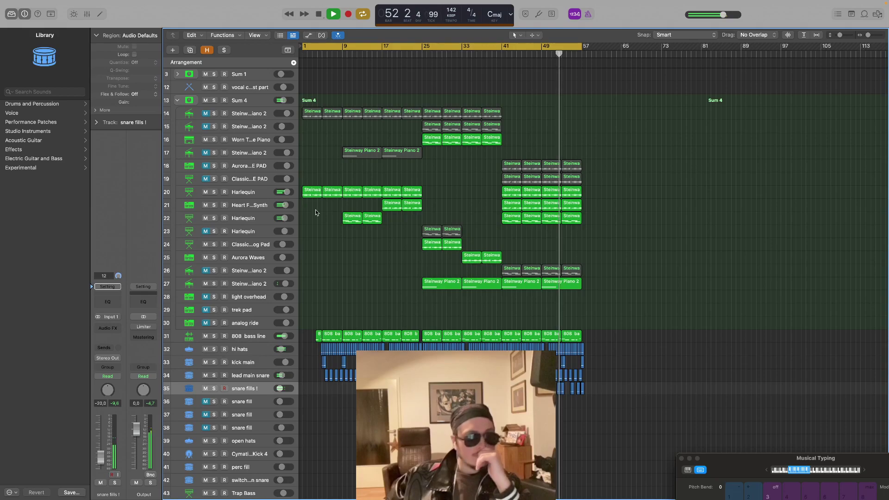
Collapse the Sum 4 stack and delete the muted regions on the snare fill track 38
click(249, 334)
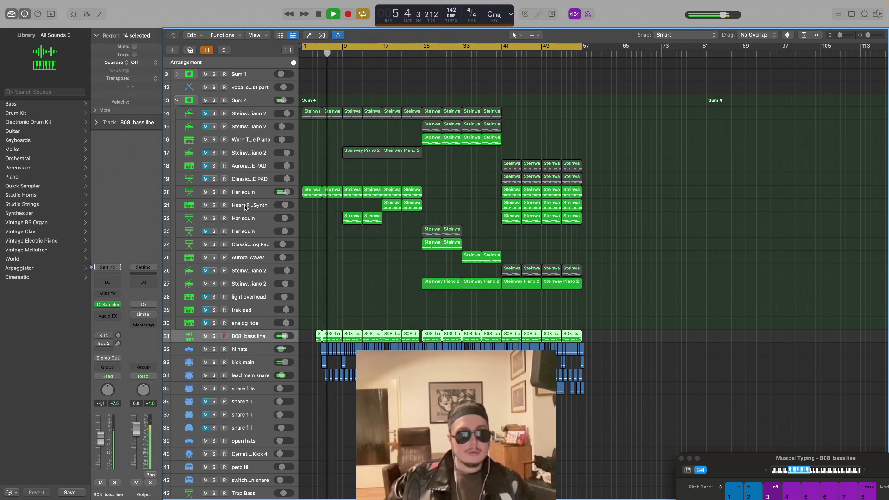
click(177, 100)
click(441, 264)
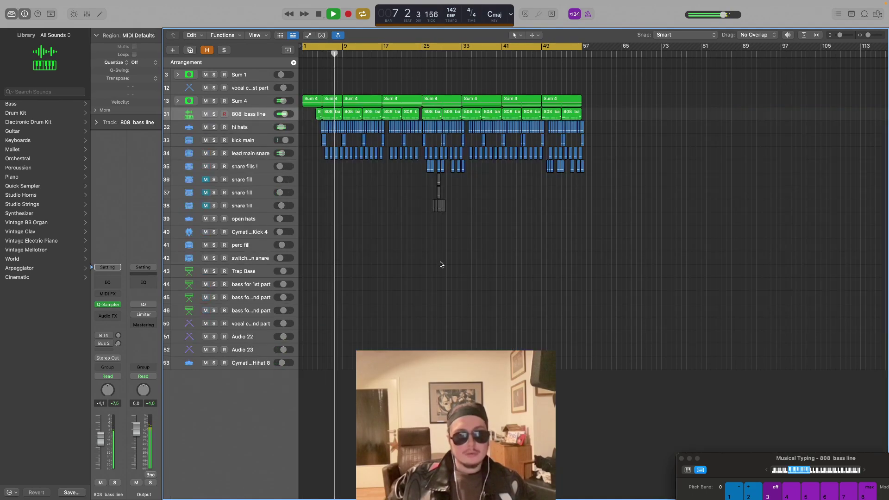
drag(572, 245, 428, 200)
key(Delete)
Rename track 36 as weird snare maybe use
double_click(244, 179)
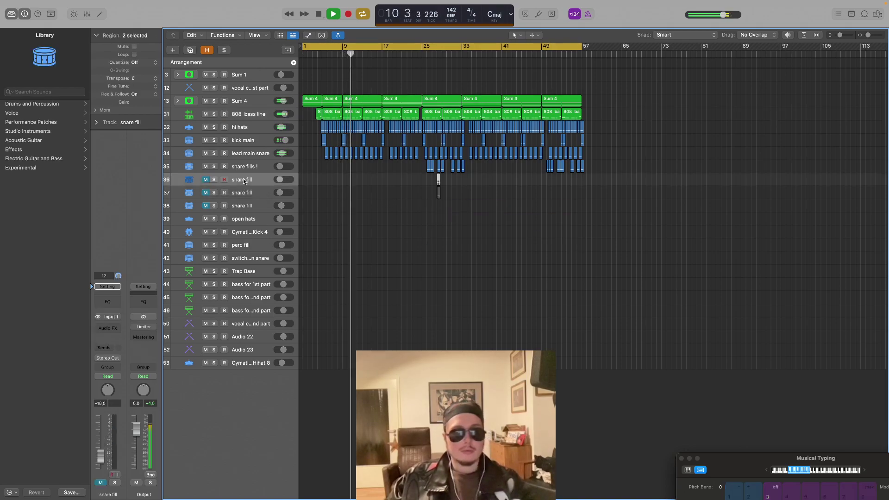
key(BackSpace)
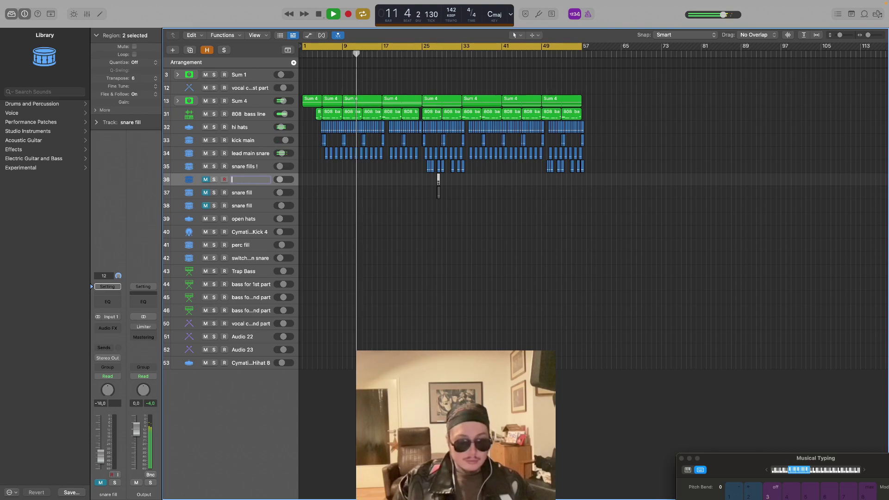
text(na)
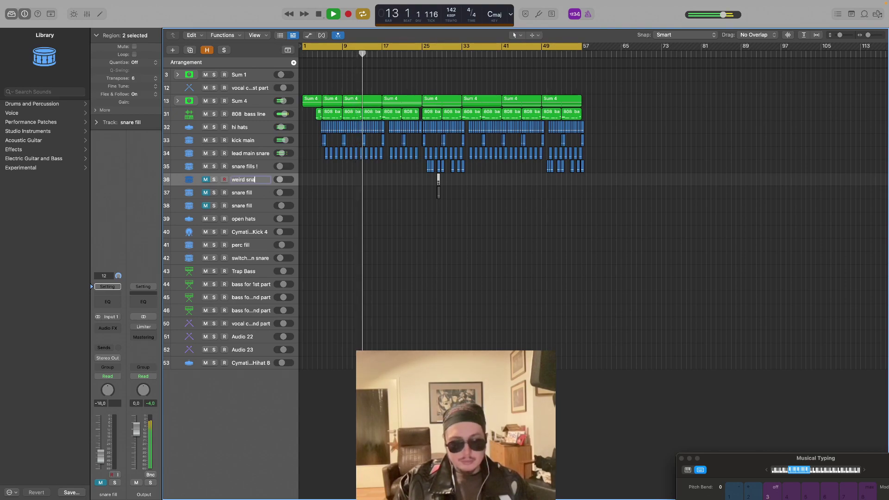
text(re )
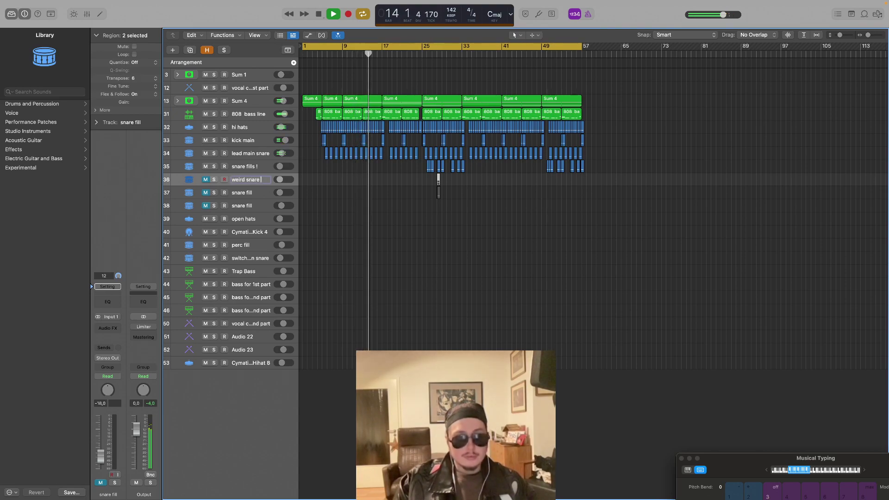
text(maybe use)
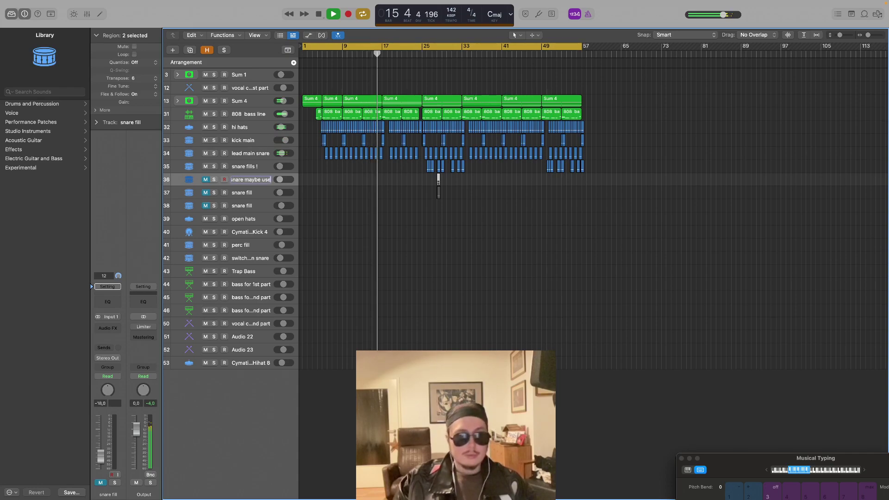
key(Return)
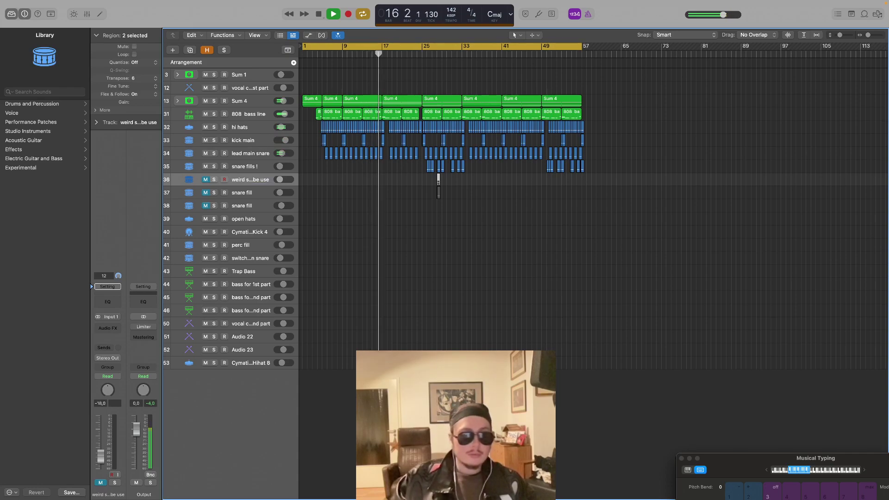
Reuse the name of track 36 to rename track 37 as weird .2 snare maybe use
double_click(246, 178)
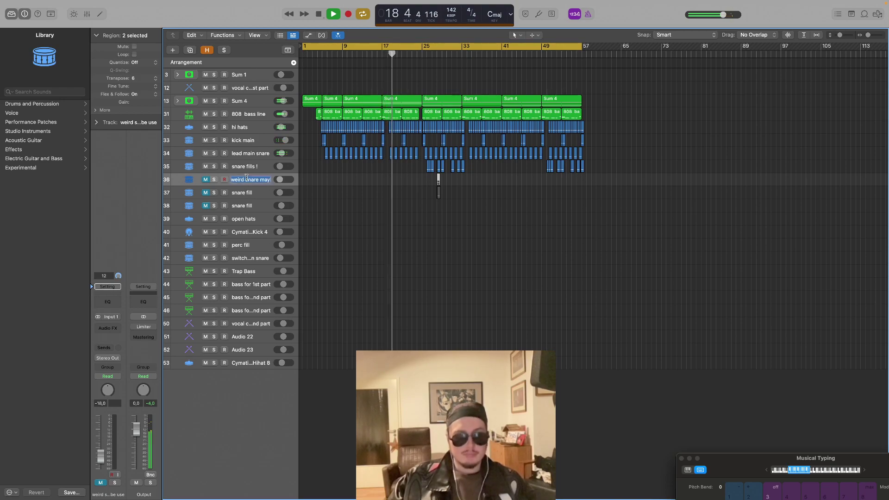
click(249, 192)
key(super+v)
key(Left)
key(Left)
key(Left)
key(Left)
key(Left)
key(Left)
key(Left)
key(Left)
key(Left)
key(Left)
key(Left)
key(Left)
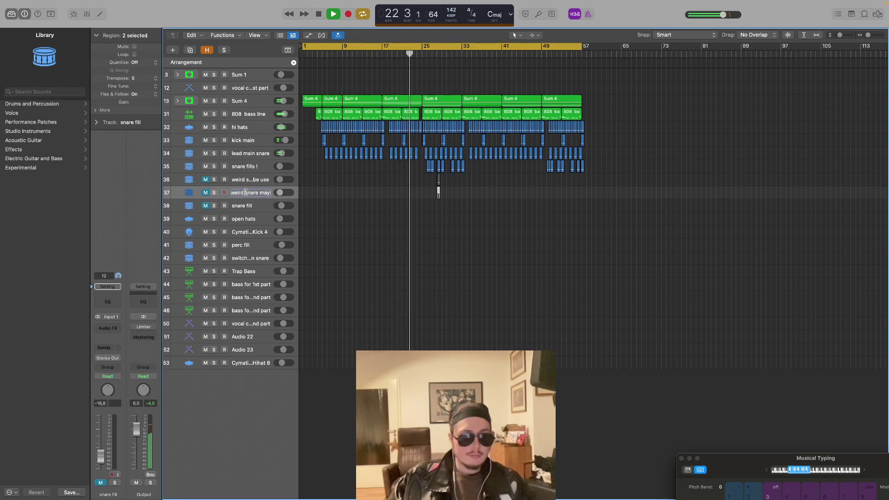
key(Return)
click(254, 209)
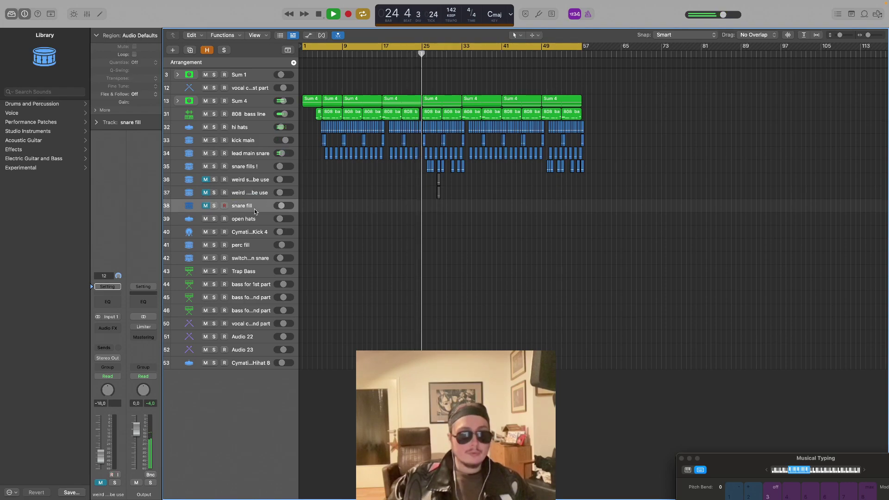
click(258, 221)
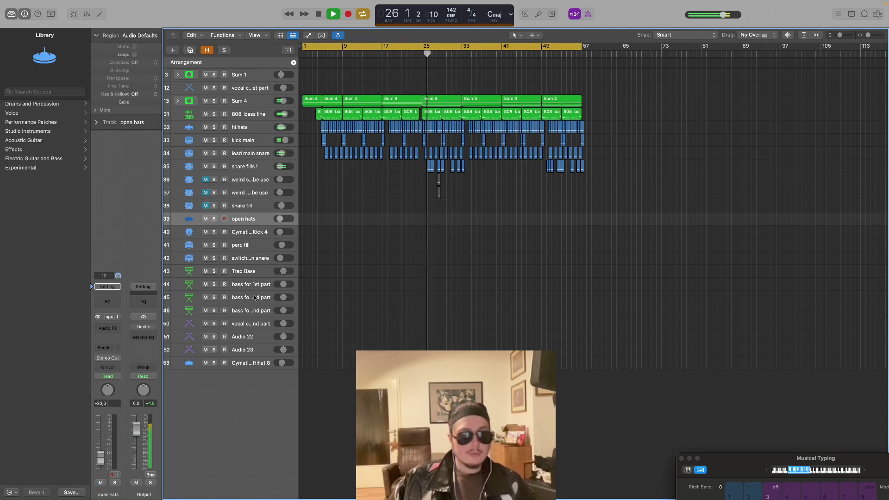
shift+click(261, 363)
key(BackSpace)
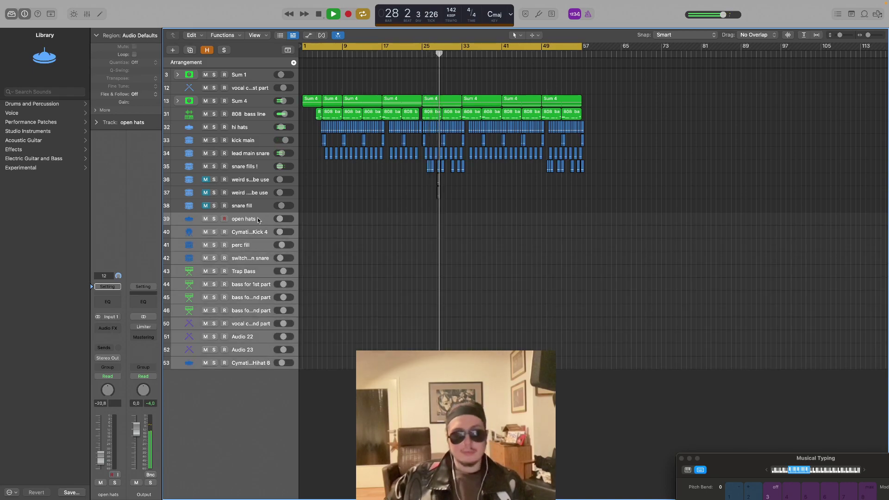
key(super+BackSpace)
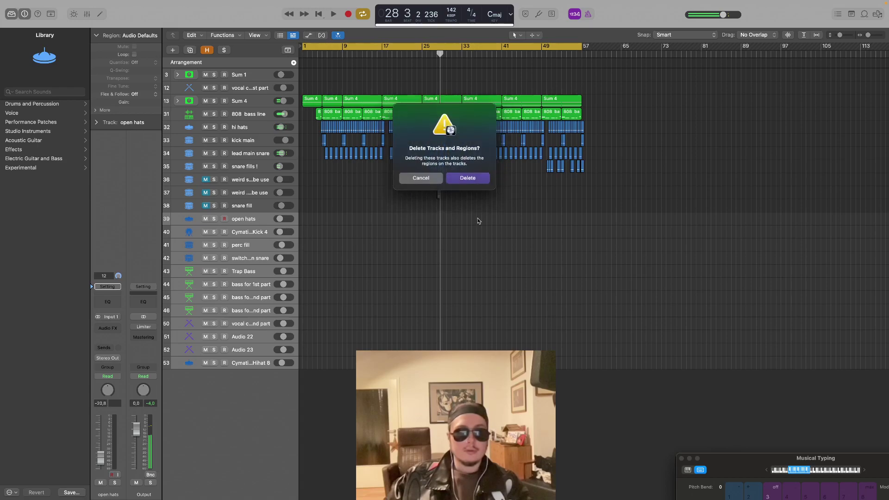
click(436, 180)
Delete the unused tracks 39 to 53, from open hats downward, and resume playback around bar 17
drag(869, 35, 866, 35)
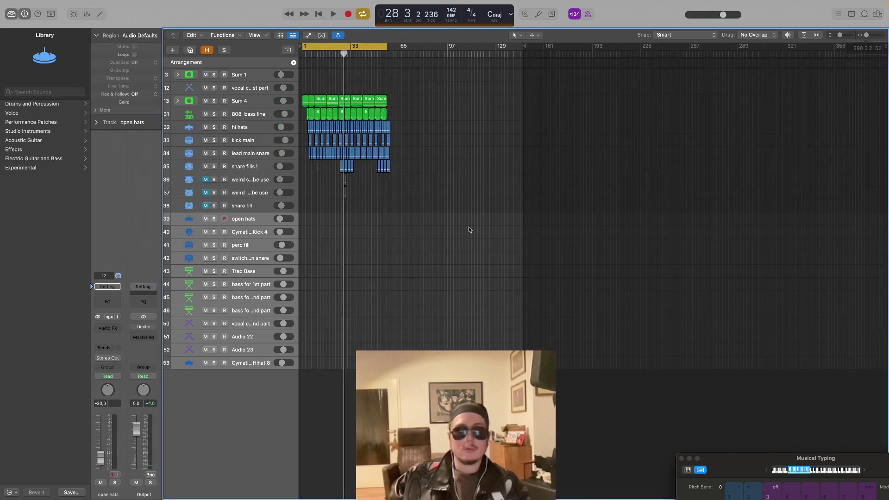
click(235, 221)
shift+click(254, 358)
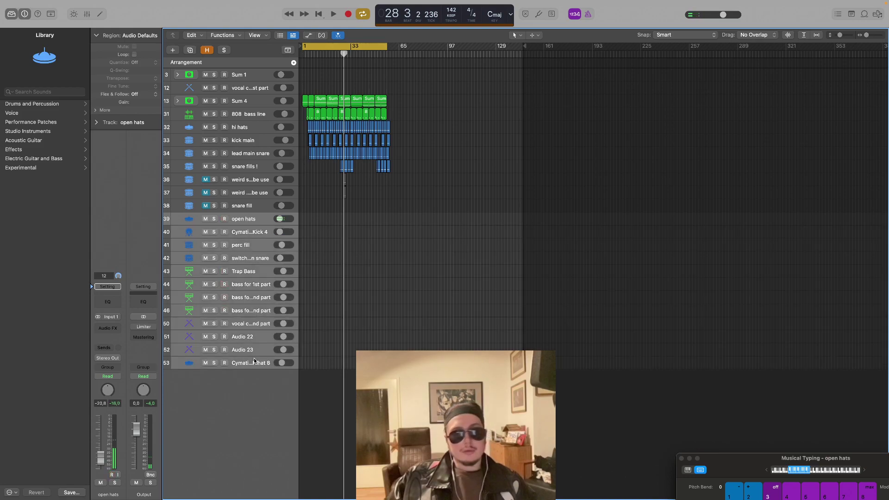
key(super+BackSpace)
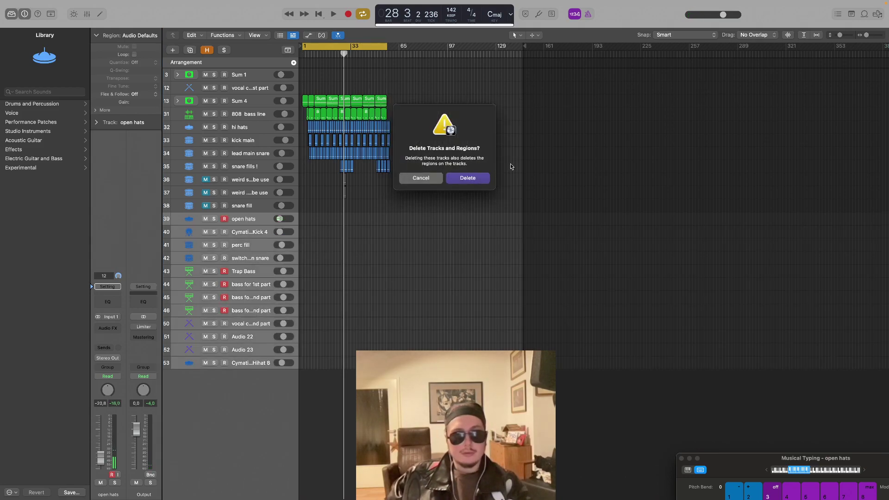
click(467, 178)
key(Return)
key(space)
click(326, 55)
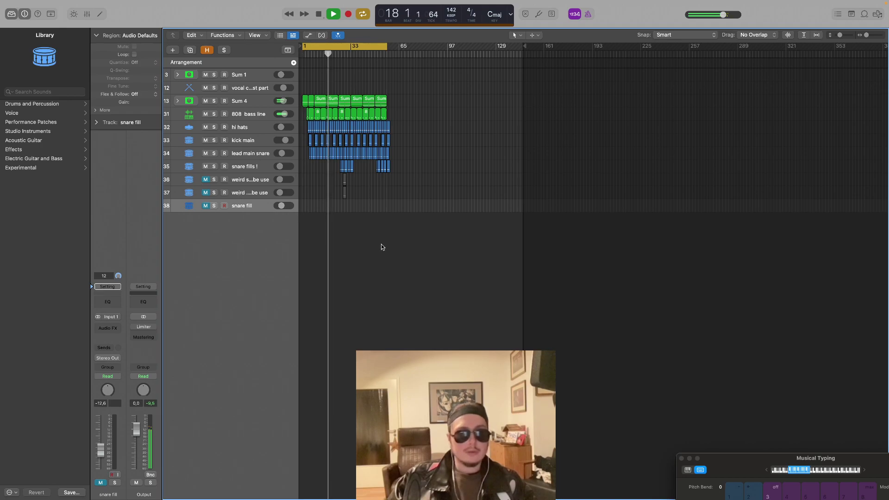
Delete the empty vocal track 12 and the empty muted snare fill track at the end of the track list
click(246, 104)
click(248, 89)
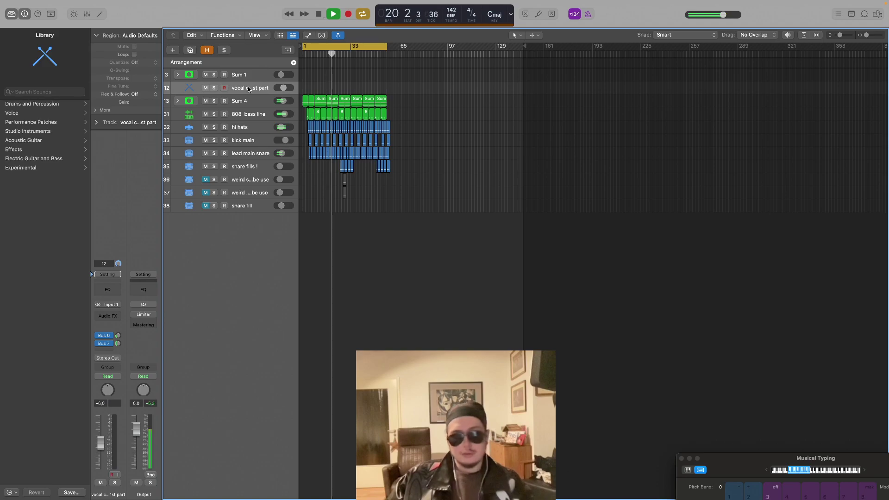
key(BackSpace)
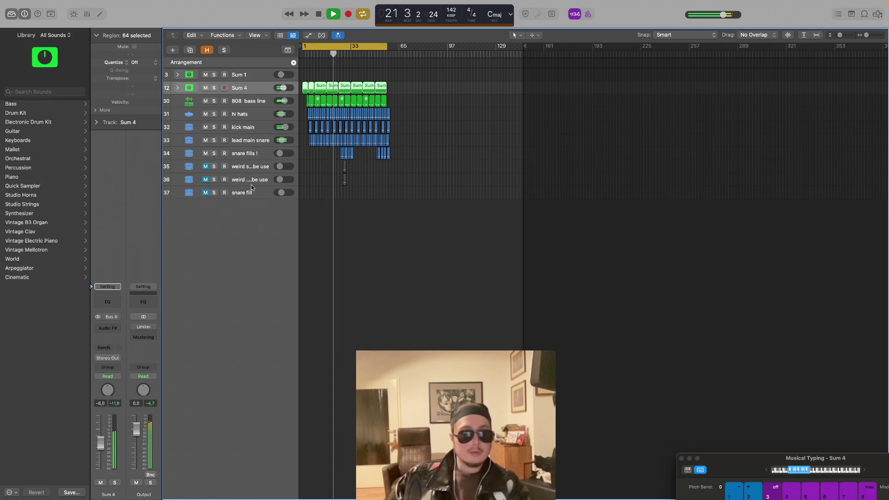
click(254, 191)
key(BackSpace)
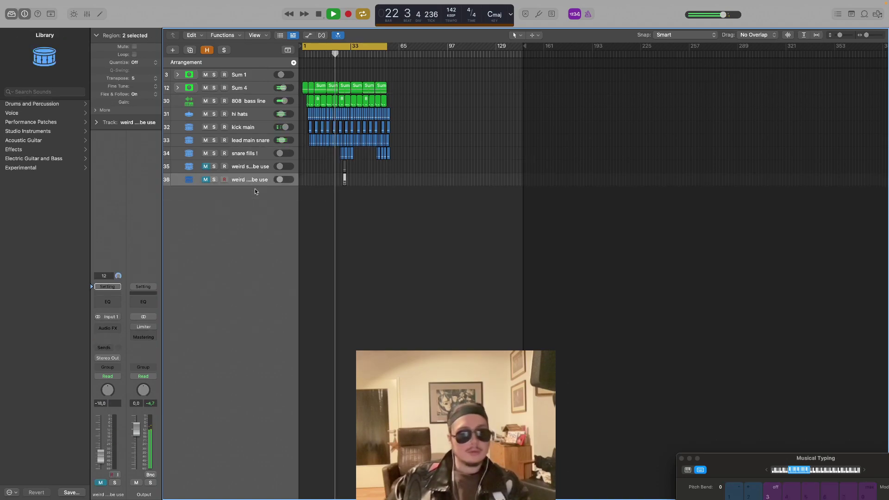
click(327, 203)
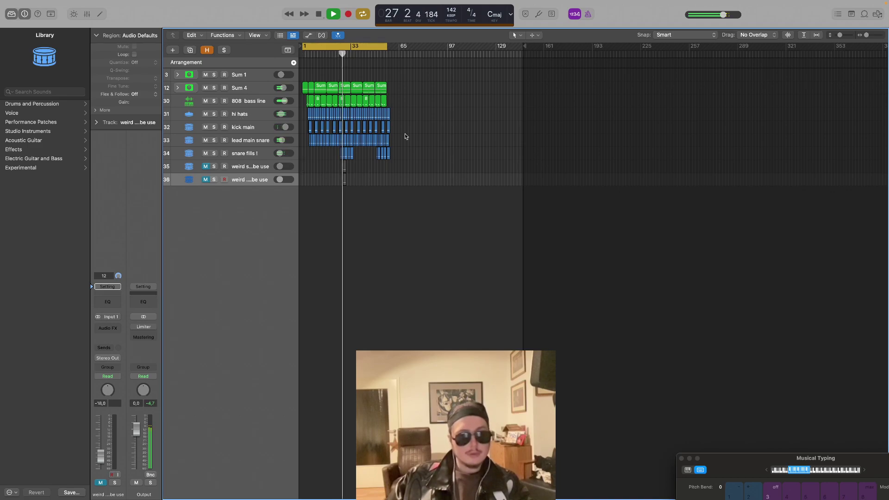
Try to copy only the Sum 4 regions of bars 1 to 57 so the copy starts at bar 57
click(842, 36)
click(869, 35)
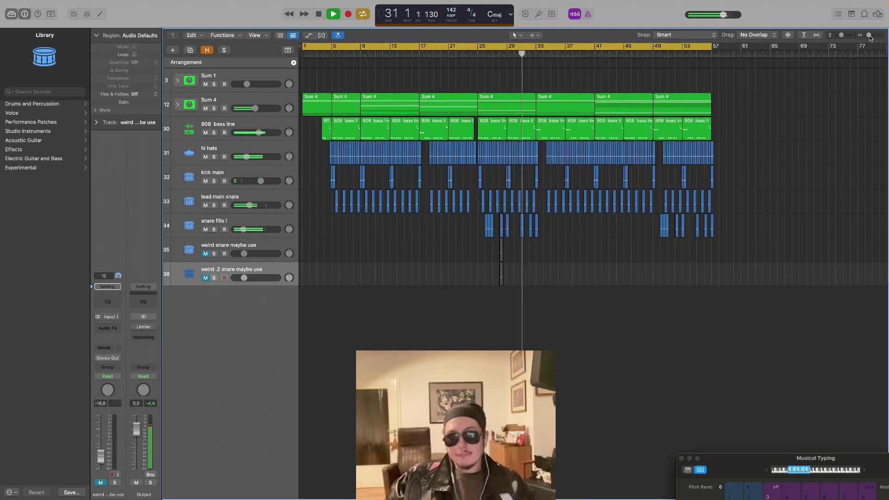
click(869, 35)
drag(661, 92, 300, 218)
click(257, 105)
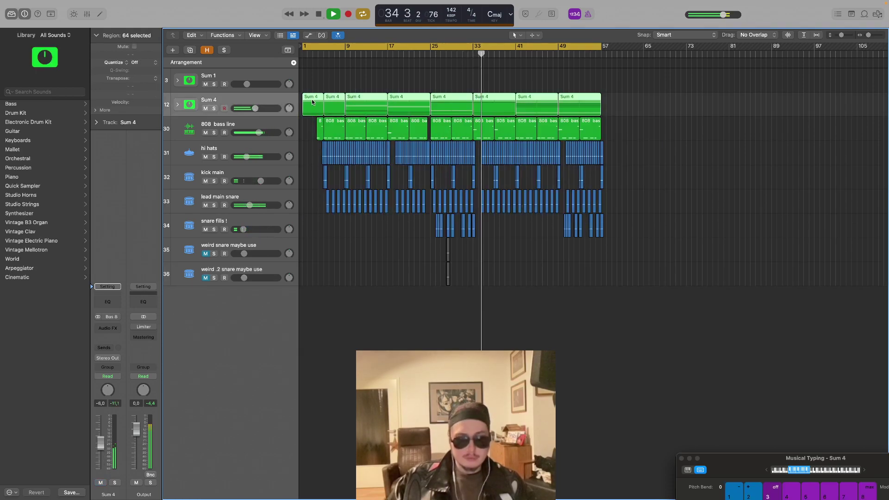
drag(313, 102, 614, 98)
drag(869, 35, 866, 37)
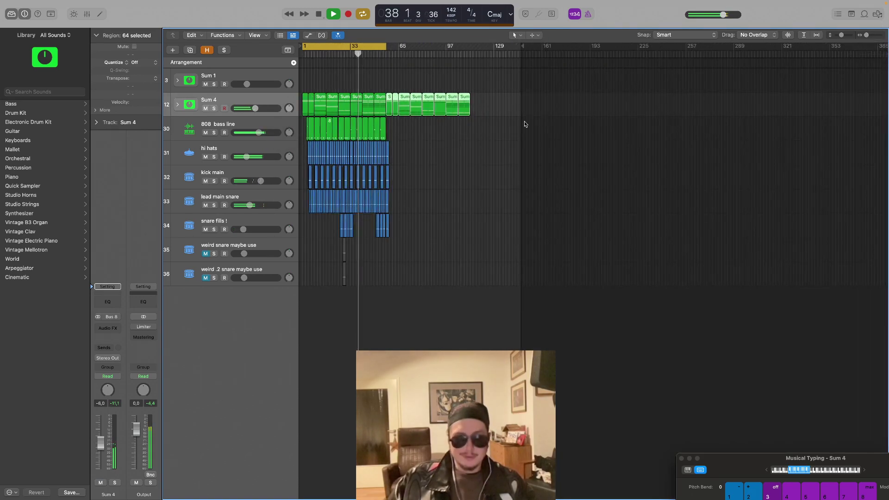
click(540, 121)
key(super+z)
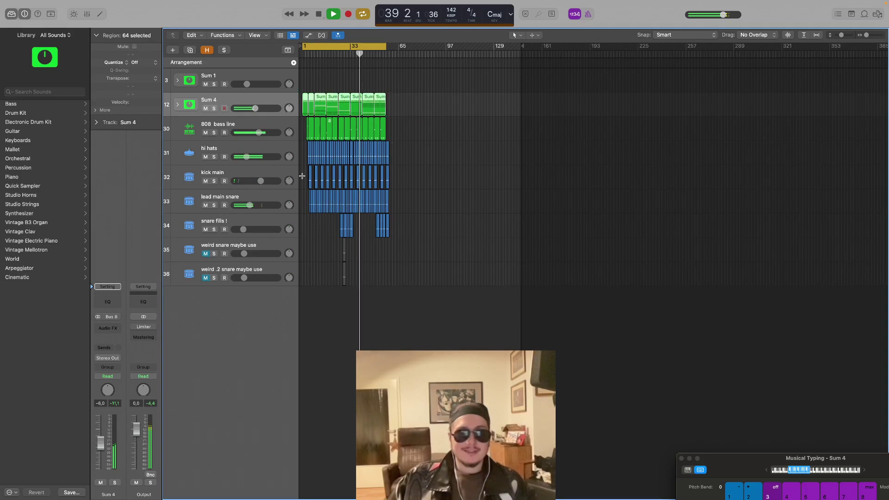
Copy all Sum 4, 808, hi-hat, kick, snare and snare fill regions to start at bar 57 and turn off cycle mode
click(415, 182)
drag(428, 107, 300, 234)
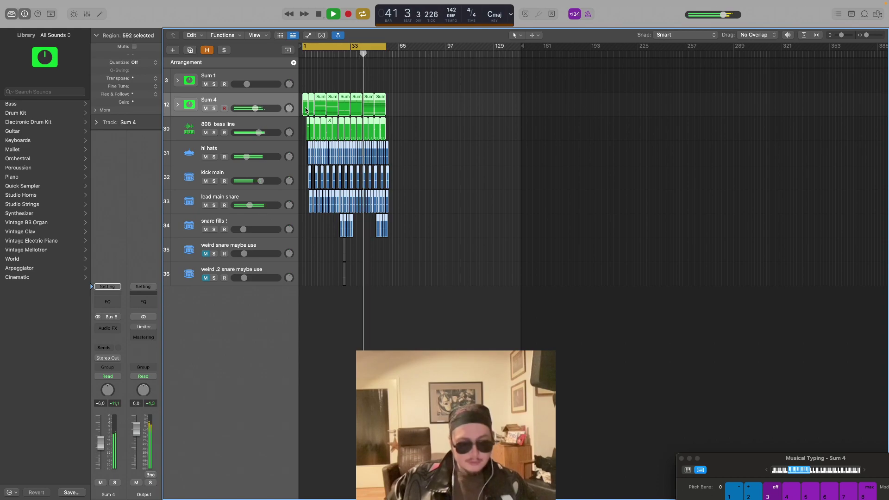
drag(306, 110, 390, 107)
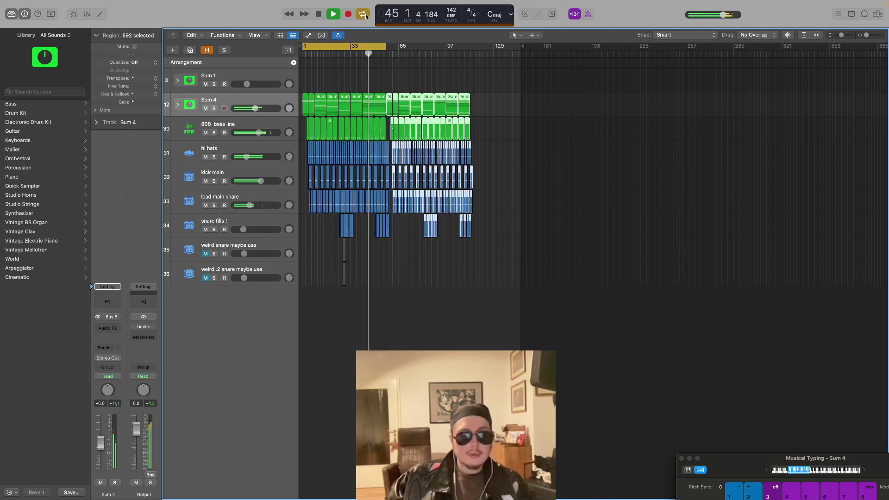
click(845, 35)
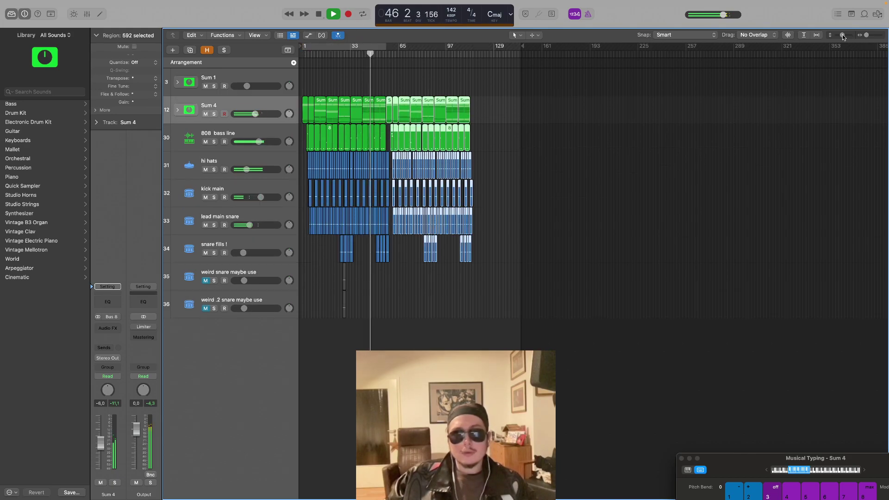
Expand the Sum 4 stack to check the copied piano and pad regions from bar 57 to 113 during playback
drag(870, 37, 835, 40)
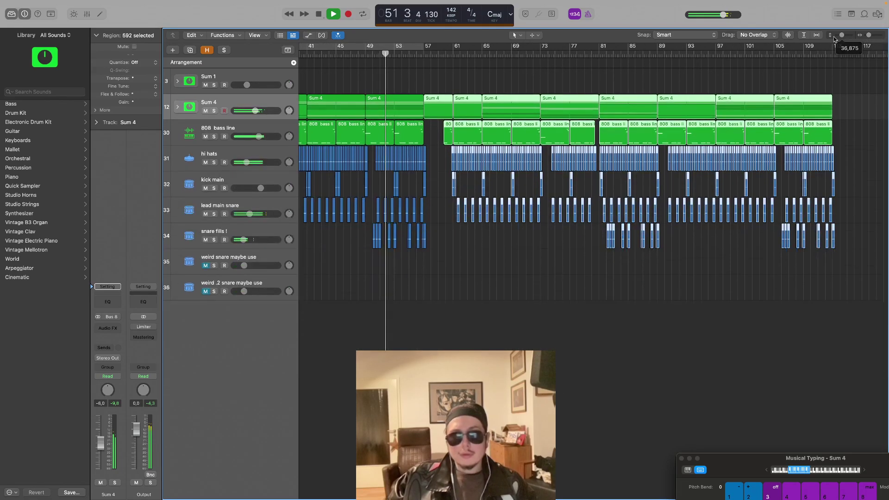
click(177, 107)
click(177, 107)
click(224, 111)
click(769, 81)
mouse_move(842, 36)
mouse_down()
mouse_move(867, 37)
mouse_move(841, 36)
mouse_up()
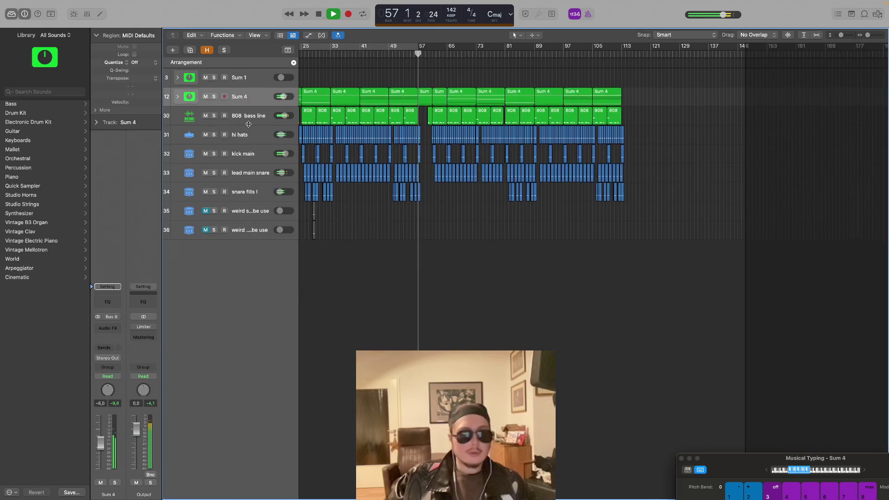
click(178, 98)
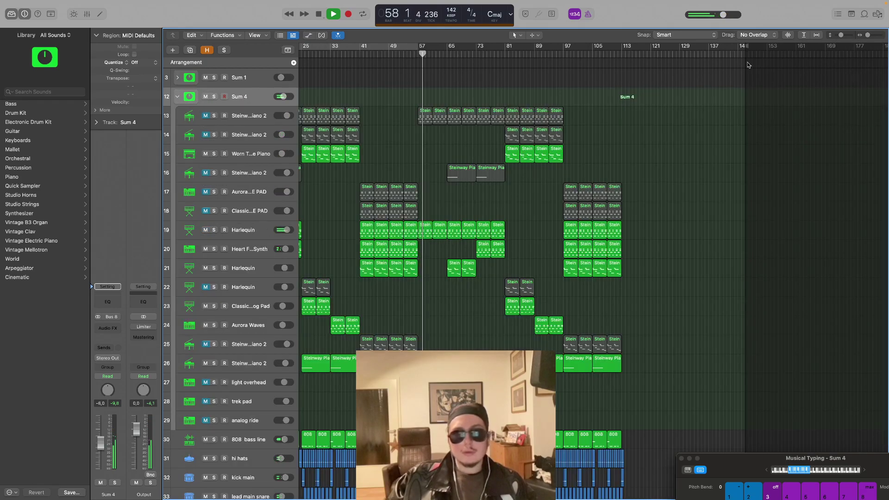
Copy the bar 65 to 73 regions of the two unmuted Harlequin tracks so the copies start at bar 113
drag(841, 37, 838, 37)
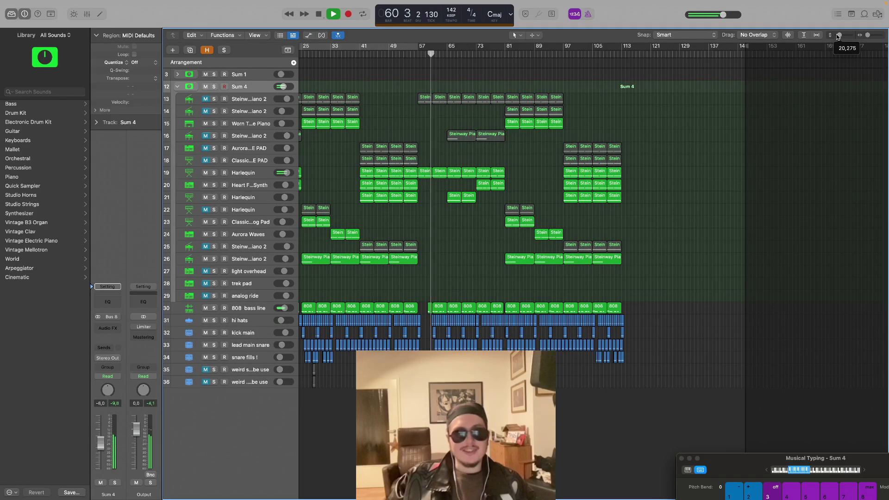
drag(839, 37, 867, 38)
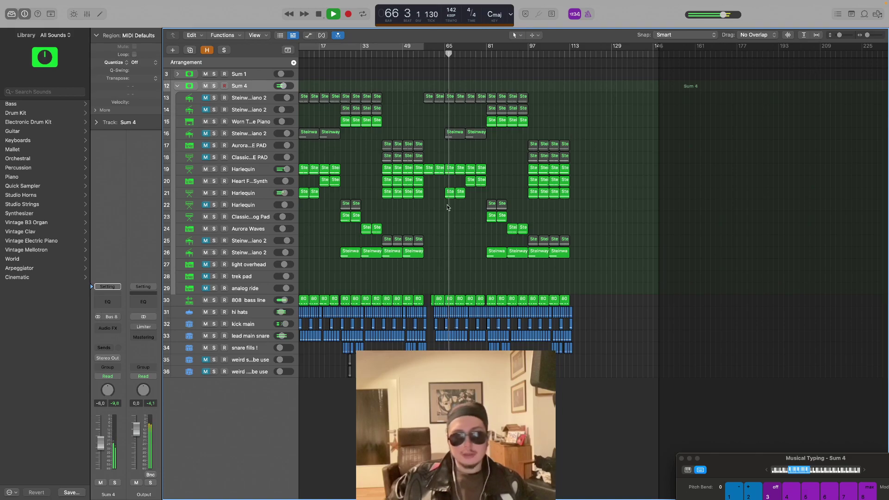
click(462, 211)
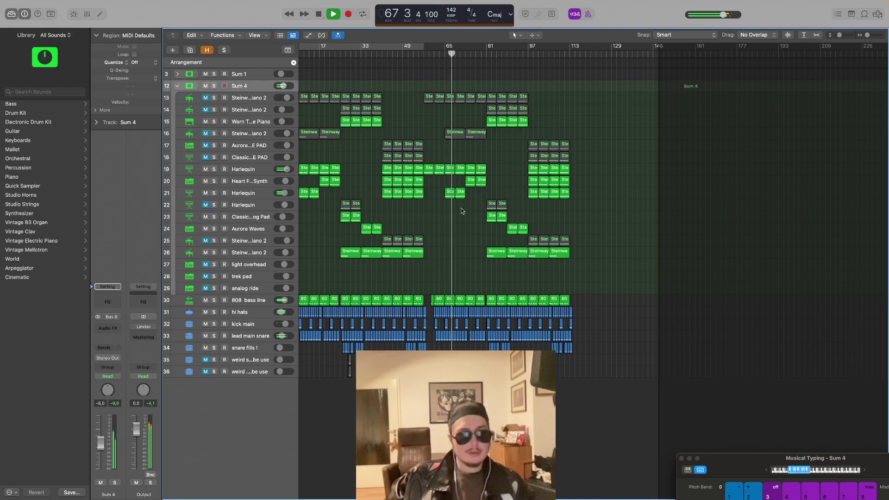
click(448, 213)
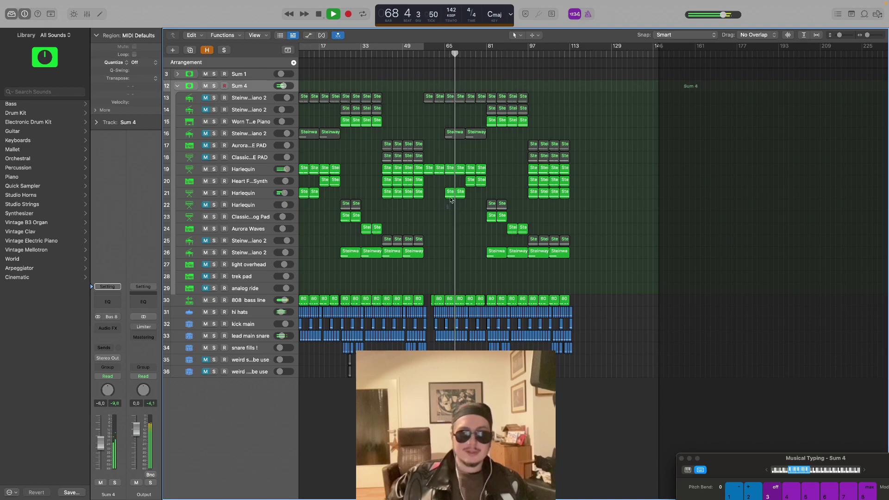
drag(450, 171, 575, 170)
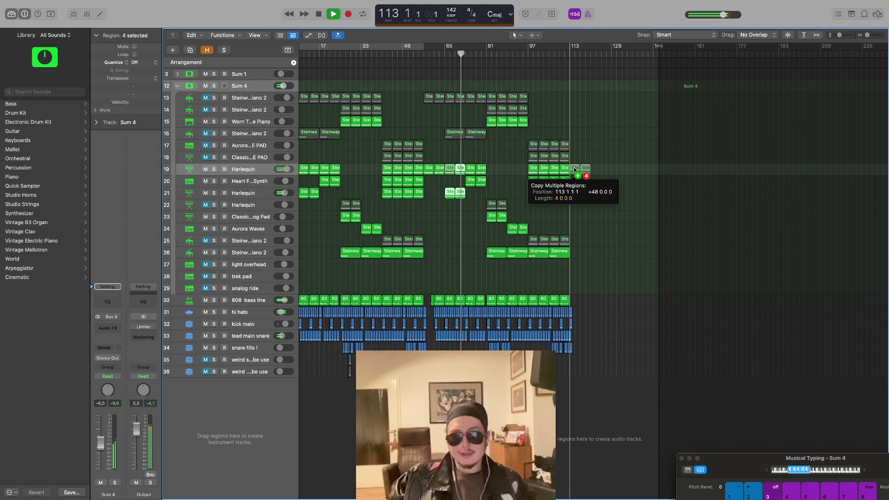
drag(575, 170, 575, 170)
click(585, 157)
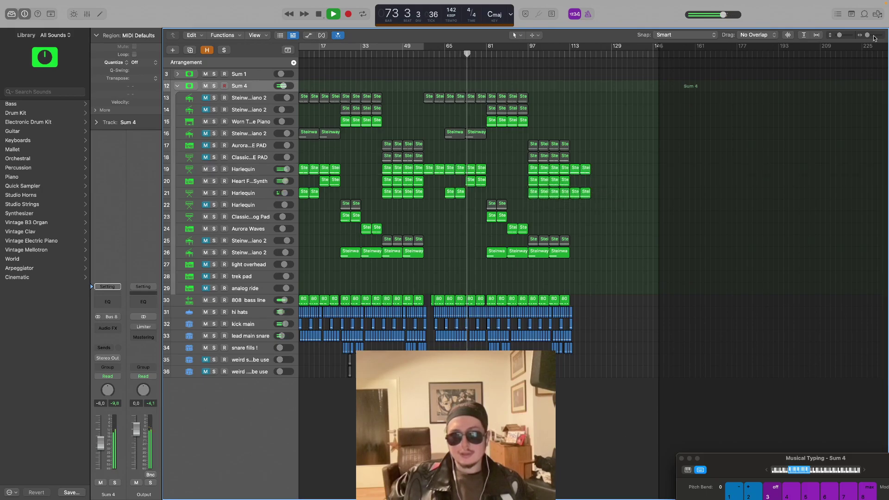
Copy the 808, hi-hat, kick and lead snare regions of bars 89 to 105 into the section starting at bar 113
drag(869, 38, 870, 37)
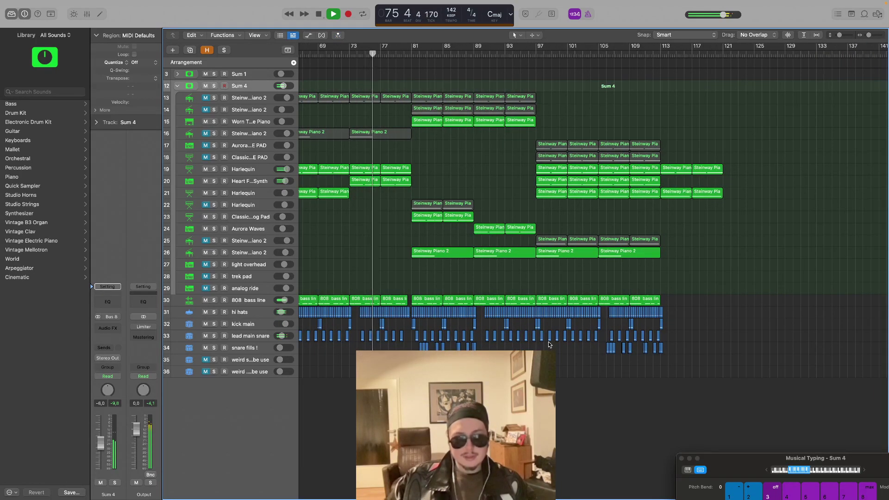
drag(484, 289, 595, 344)
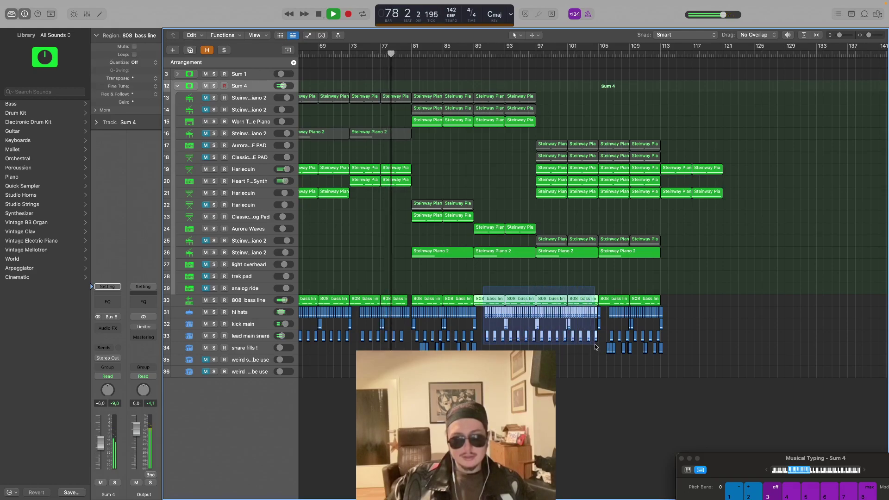
drag(491, 301, 667, 301)
click(665, 301)
click(669, 289)
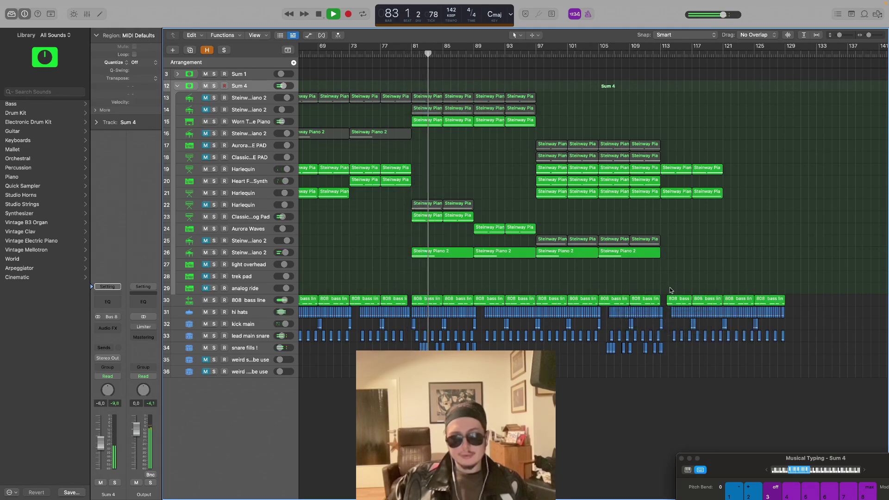
Play the section from bar 105, copy a Steinway Piano 2 region on track 26 to bar 121 and replay from about bar 119
click(605, 55)
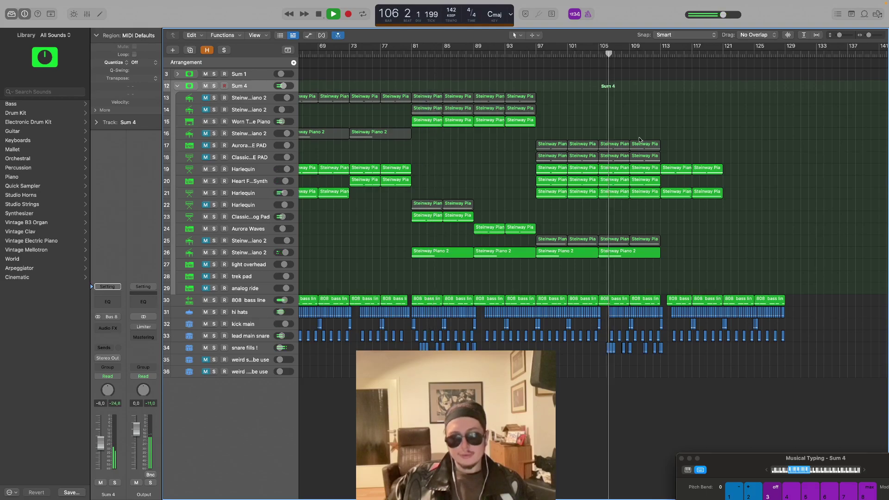
scroll(640, 140, left, 5)
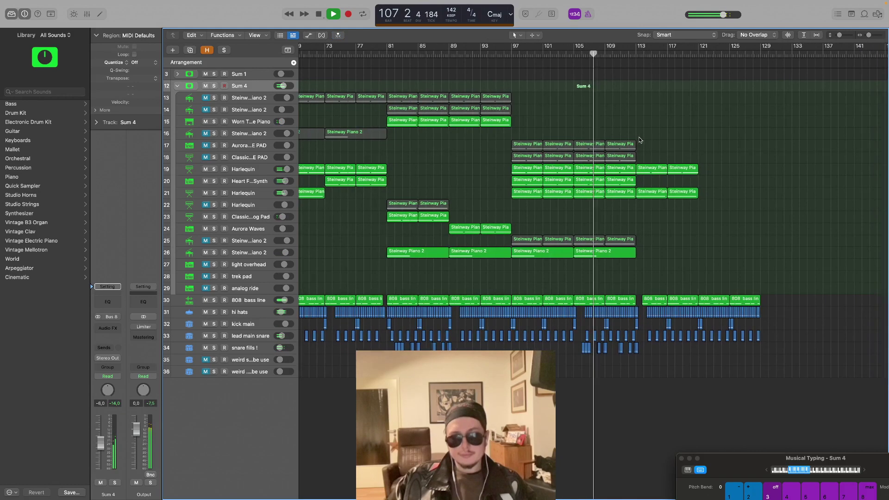
scroll(639, 140, right, 10)
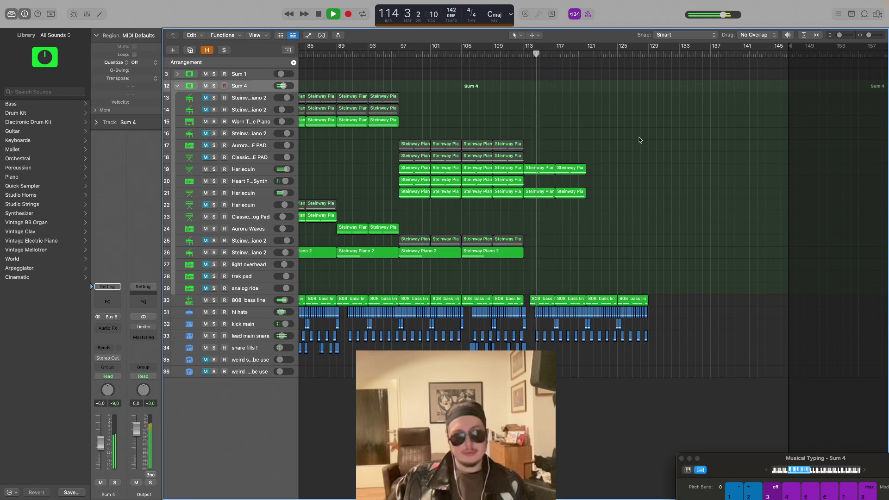
drag(869, 36, 871, 39)
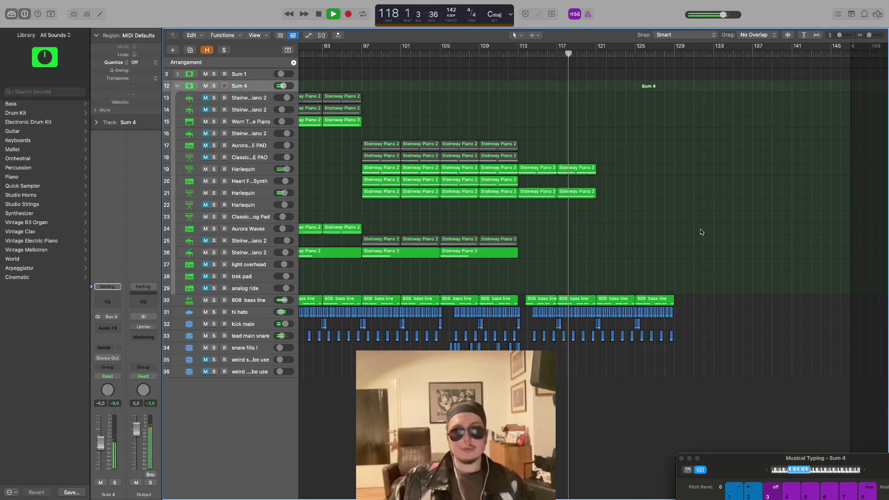
scroll(743, 145, left, 3)
drag(870, 36, 869, 36)
drag(567, 254, 660, 254)
key(space)
click(632, 53)
key(space)
click(679, 124)
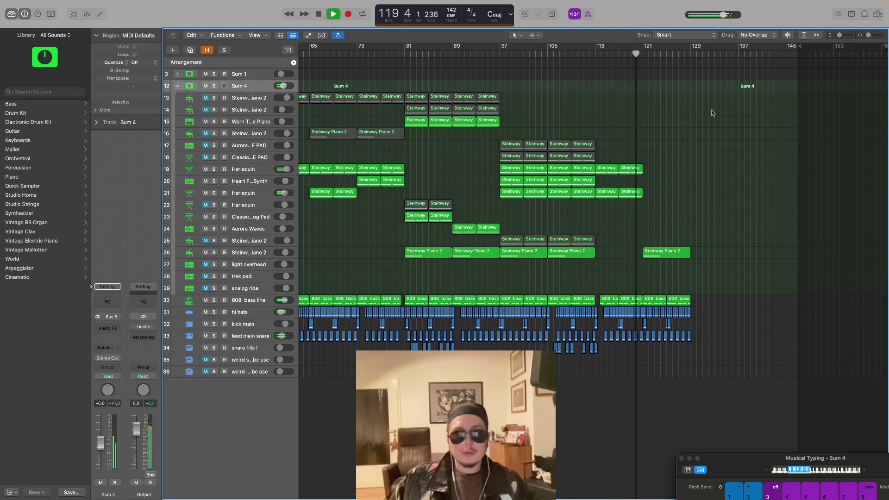
Copy the four Heart Flutters Synth regions of bars 97 to 113 and position the copies from bar 129
drag(601, 181, 656, 179)
click(660, 167)
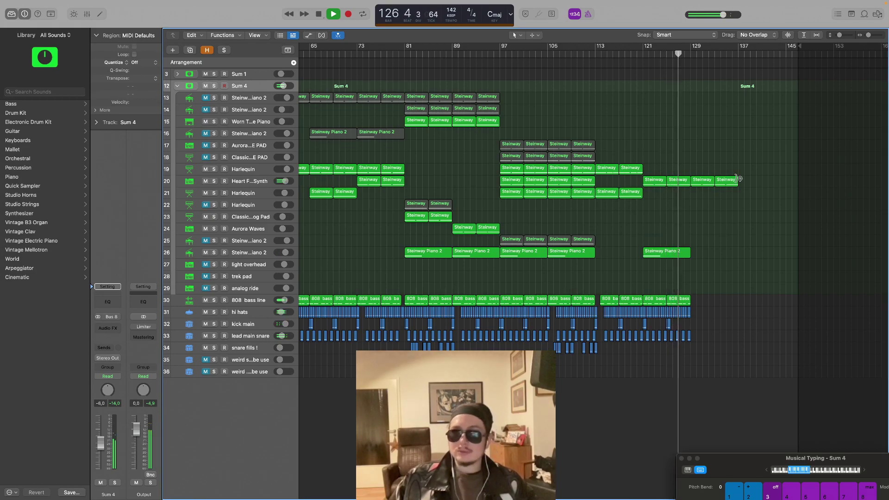
drag(753, 179, 655, 185)
drag(660, 186, 708, 183)
key(space)
key(space)
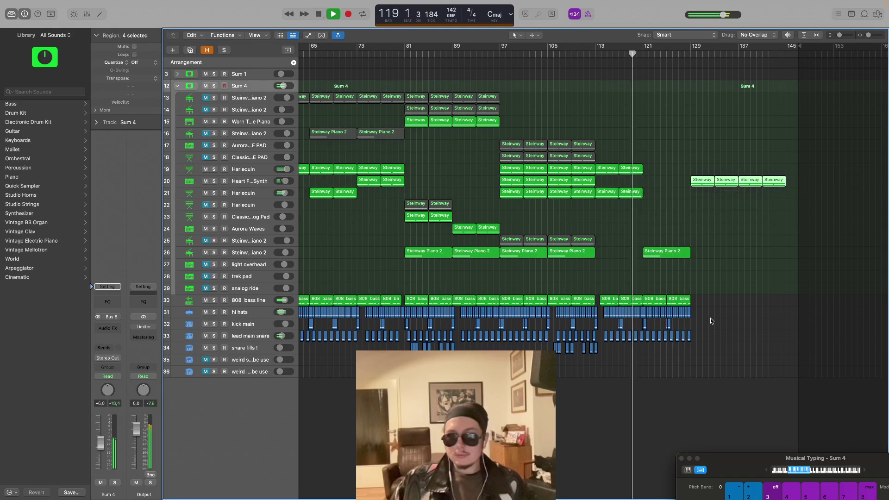
Extend the 808 and drum regions to bar 137 and delete the last two Heart Flutters Synth regions
drag(718, 345, 694, 296)
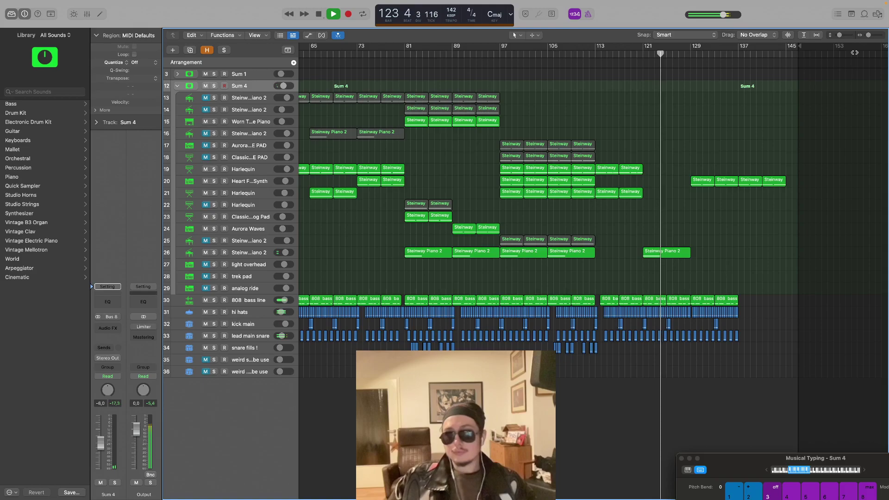
drag(869, 36, 868, 39)
drag(773, 191, 746, 181)
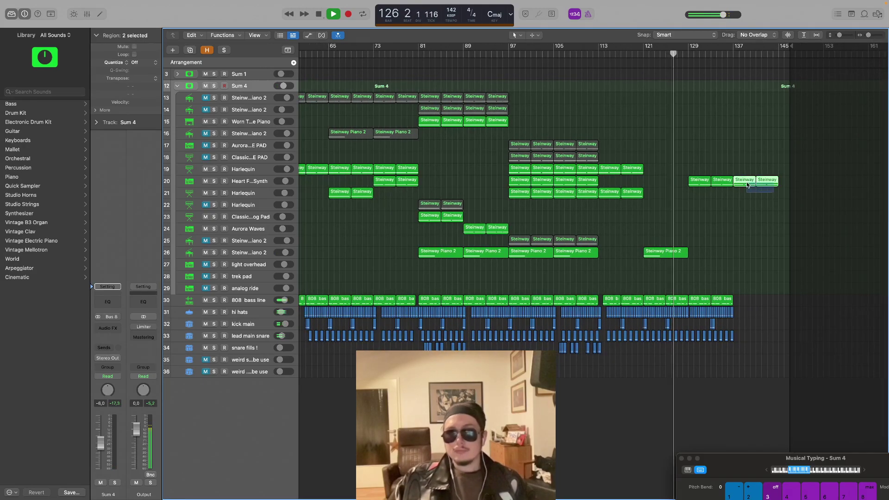
key(Delete)
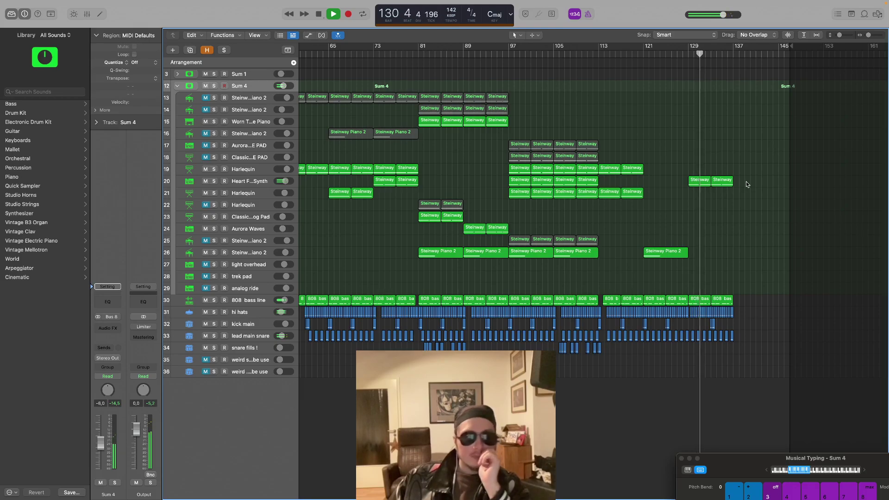
Delete the closing hi-hat and lead snare hits from about bar 135 and move the project end to about bar 139
drag(869, 36, 869, 35)
scroll(767, 311, right, 5)
drag(597, 336, 556, 305)
click(591, 292)
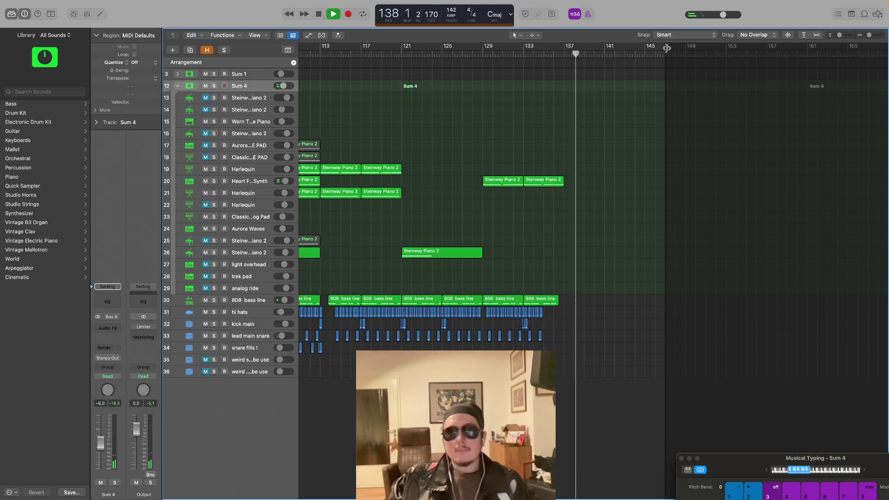
drag(667, 55, 582, 55)
drag(870, 36, 836, 38)
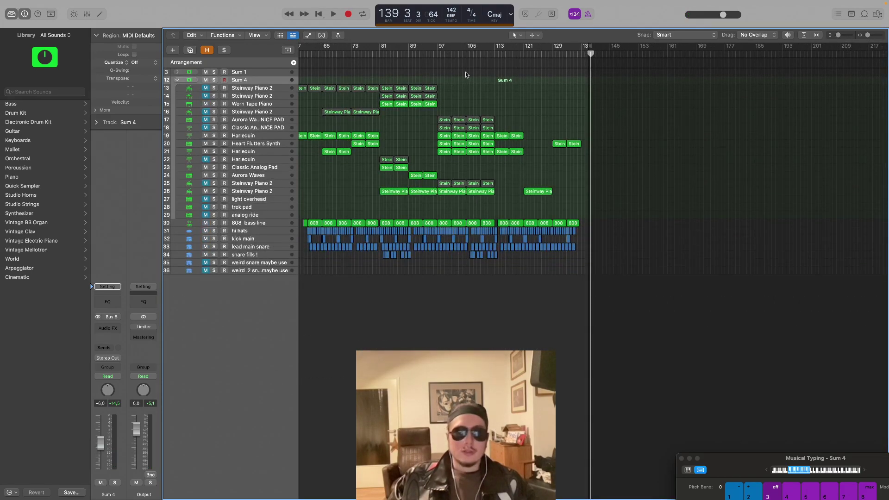
Collapse the Sum 4 stack, then add the Output track to the arrangement with track automation shown
scroll(366, 78, left, 5)
click(177, 80)
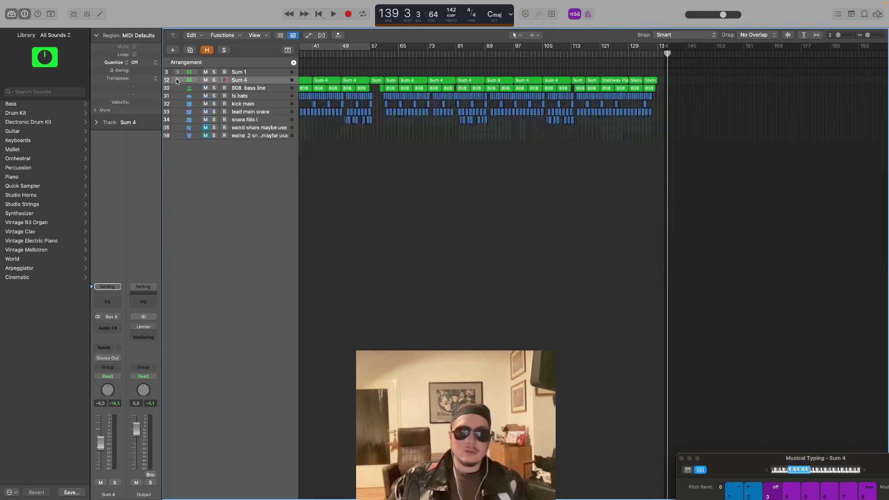
click(561, 56)
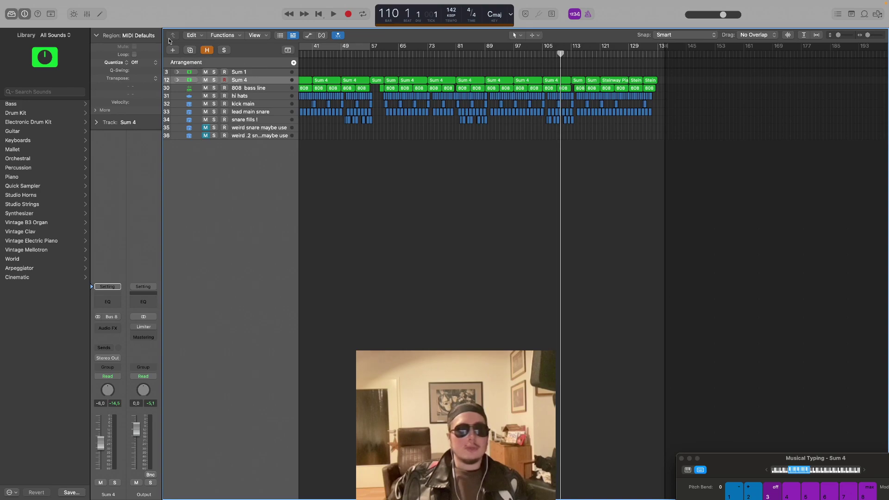
click(91, 5)
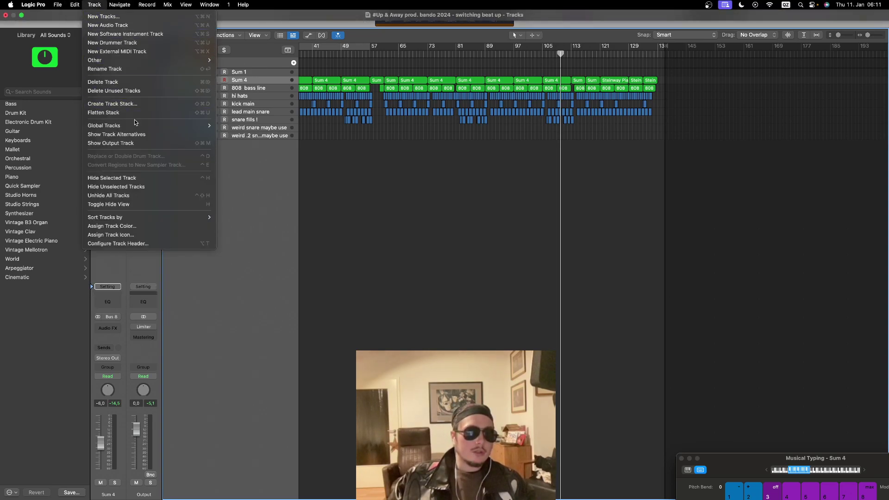
click(145, 145)
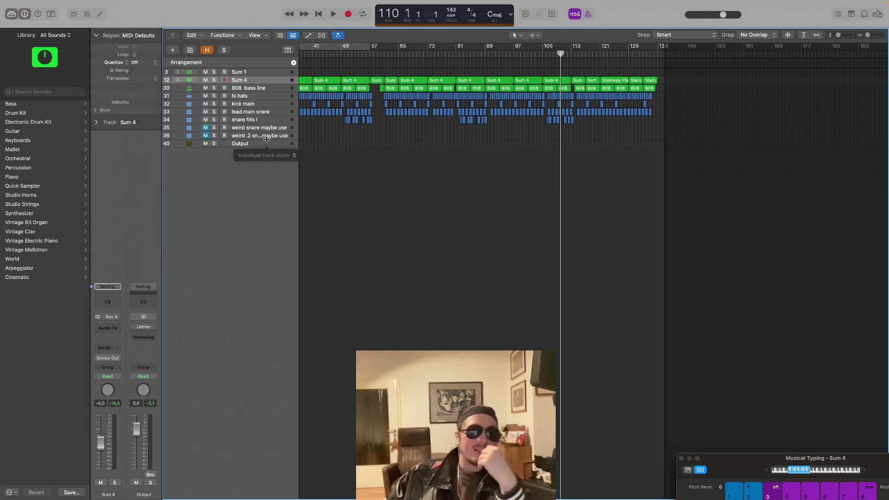
click(308, 36)
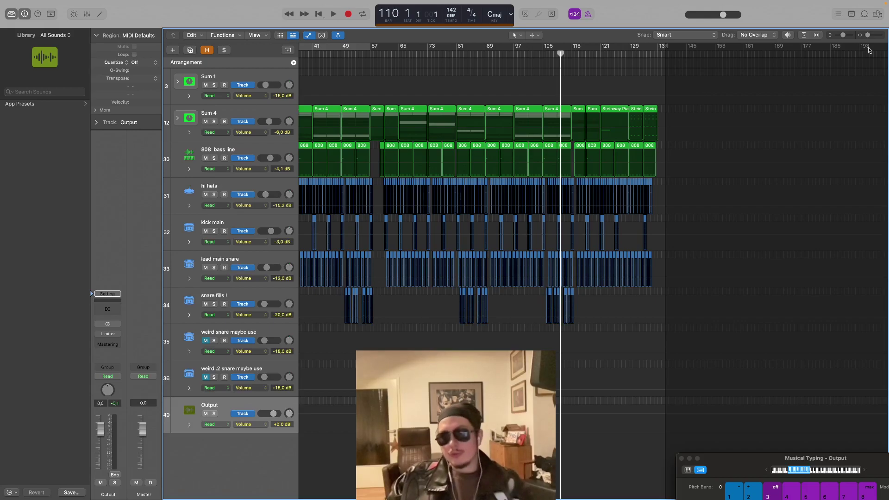
Add 0 dB volume automation points on the Output track near bar 114, near bar 134 and just before the project end
drag(867, 36, 869, 35)
key(space)
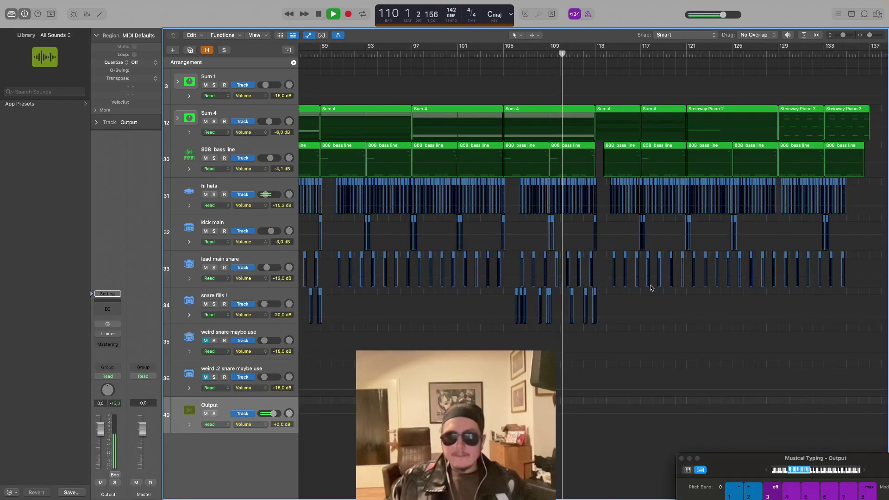
click(609, 418)
click(609, 417)
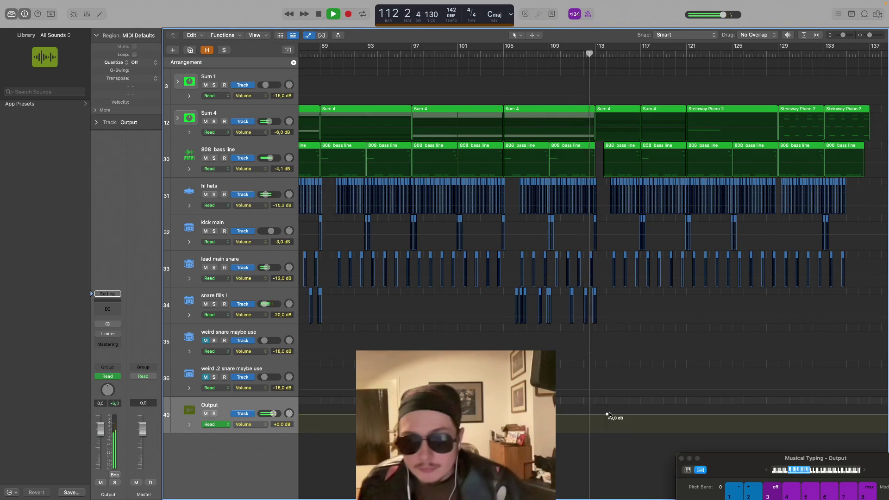
key(space)
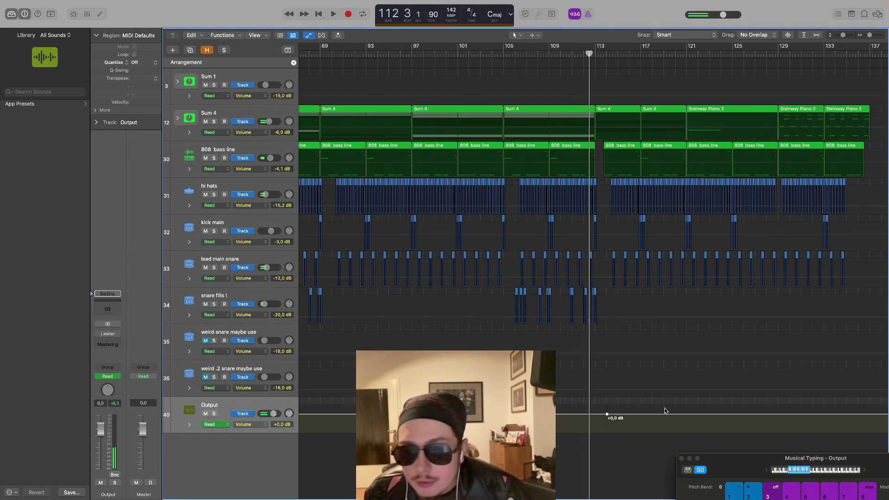
scroll(665, 411, right, 5)
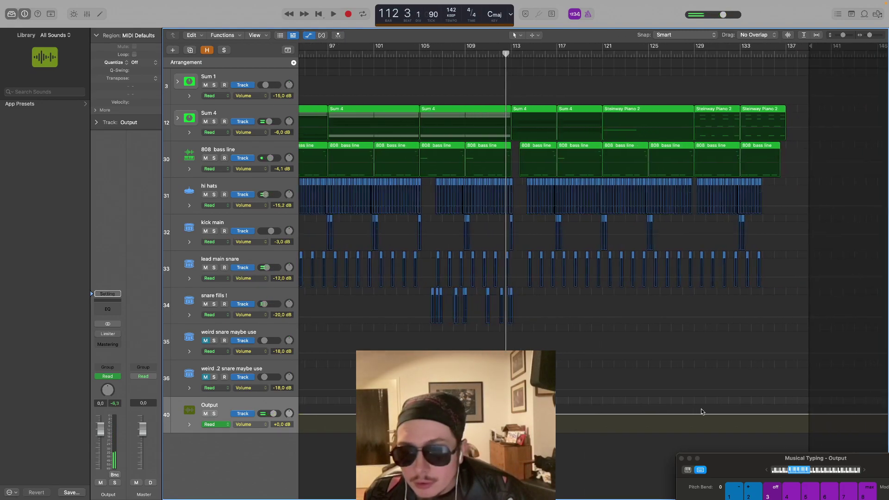
click(806, 415)
drag(807, 417, 755, 415)
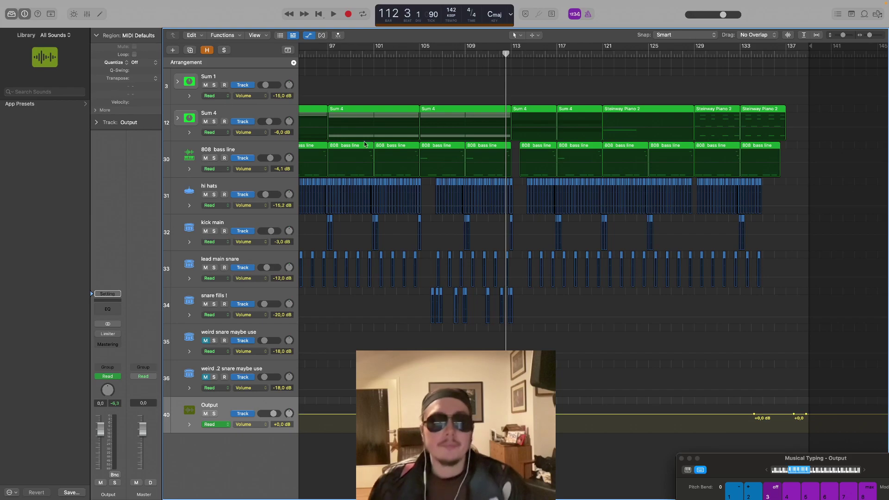
Expand the Sum 4 stack to examine its tracks down to the Output track, then collapse it and resume playback
click(179, 120)
scroll(383, 189, down, 10)
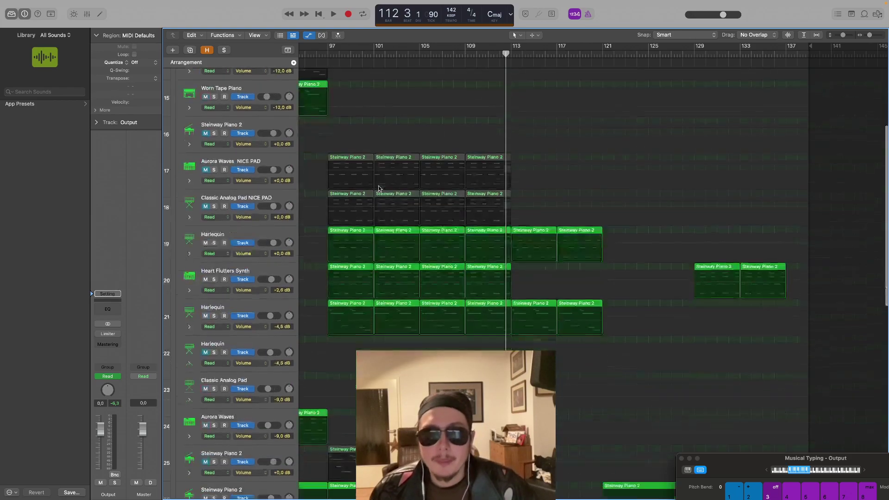
scroll(384, 188, down, 3)
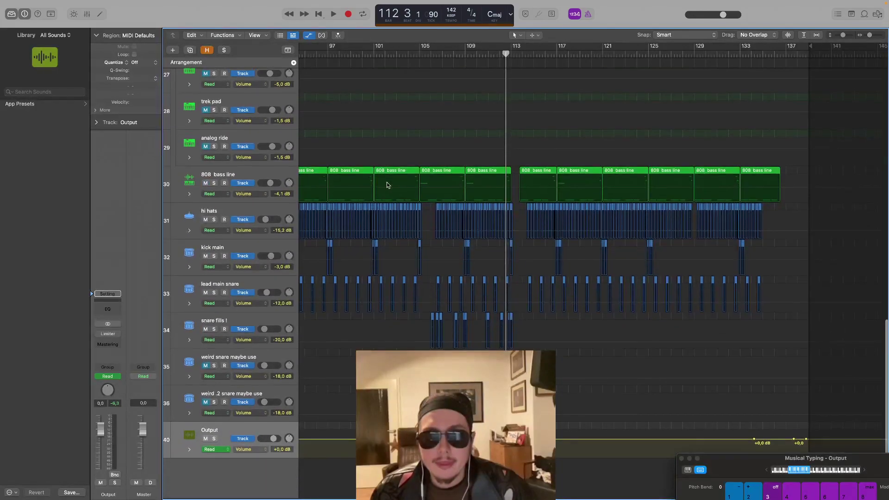
scroll(389, 185, up, 15)
scroll(371, 182, down, 1)
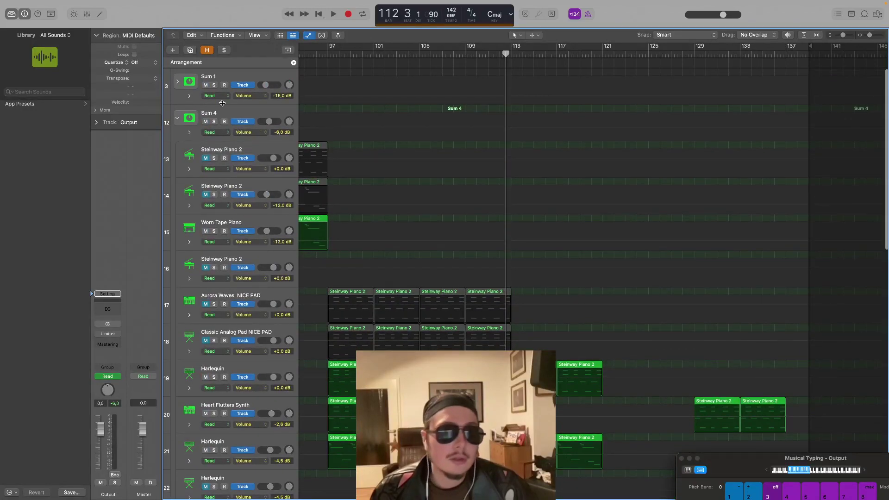
click(178, 119)
key(space)
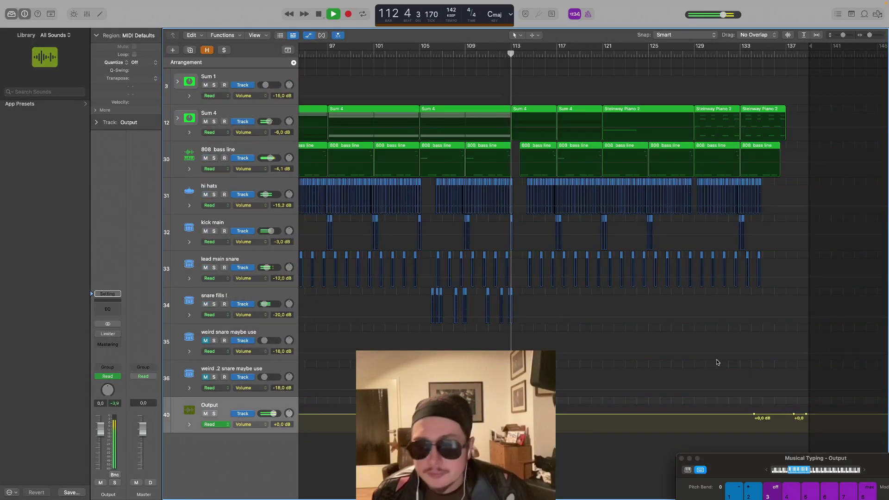
Shape the Output volume automation into a fade-out from about bar 114, reaching -16.8 dB near bar 134, -31.1 dB near bar 137 and -∞ dB at the end
key(space)
double_click(471, 64)
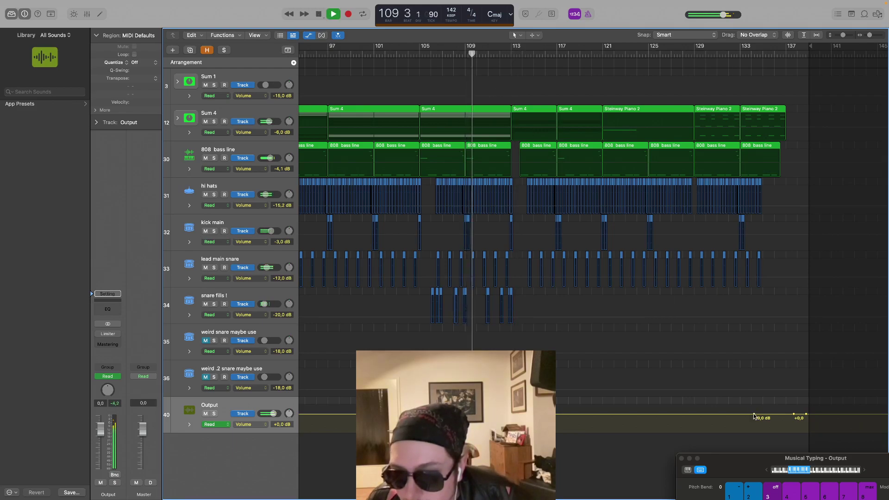
drag(754, 416, 808, 418)
drag(754, 414, 806, 431)
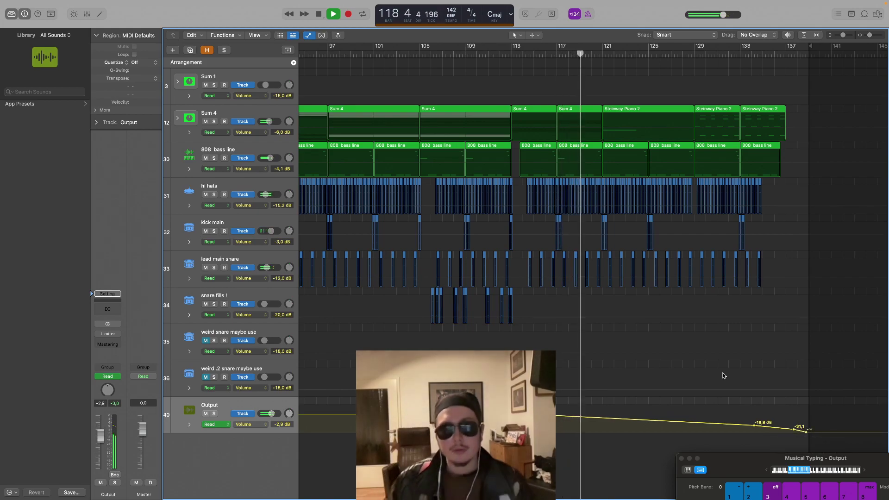
Play the outro through the Output fade-out with the whole arrangement in view, and stop playback at about bar 138
drag(870, 35, 864, 37)
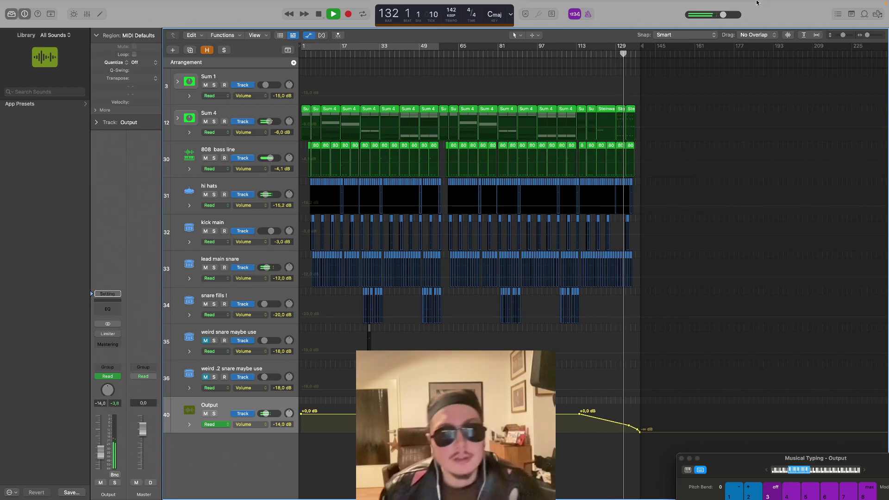
scroll(497, 206, left, 1)
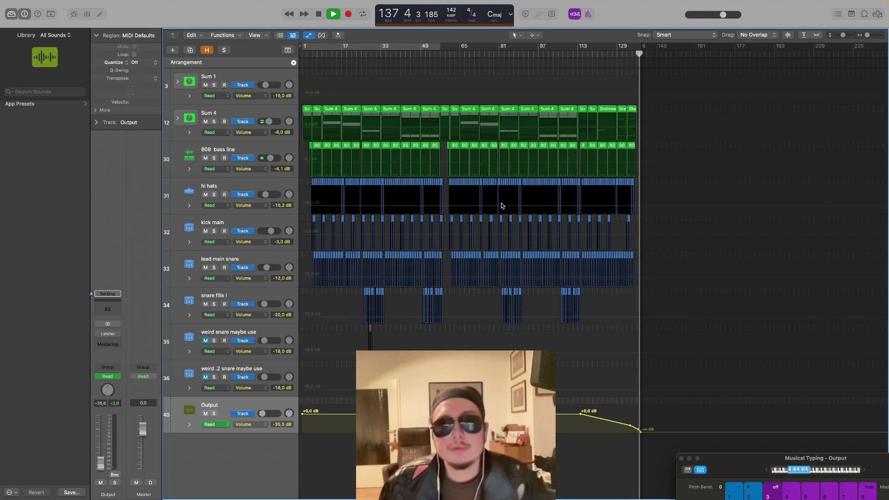
key(space)
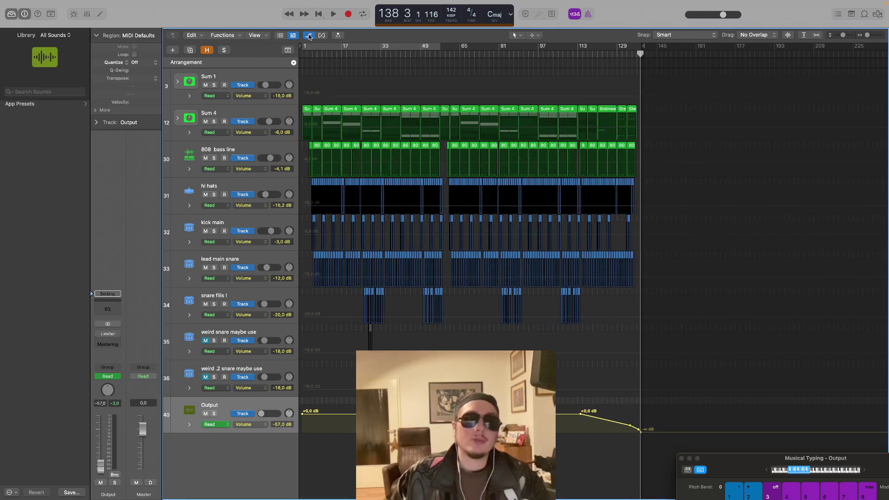
key(space)
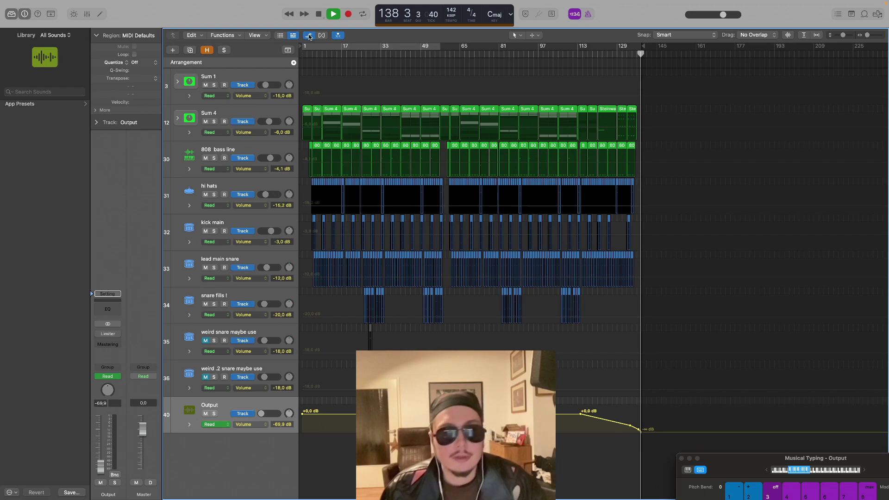
key(space)
Hide the track automation, select the Sum 4 track and adjust the track heights to a compact overview of the full arrangement
click(308, 35)
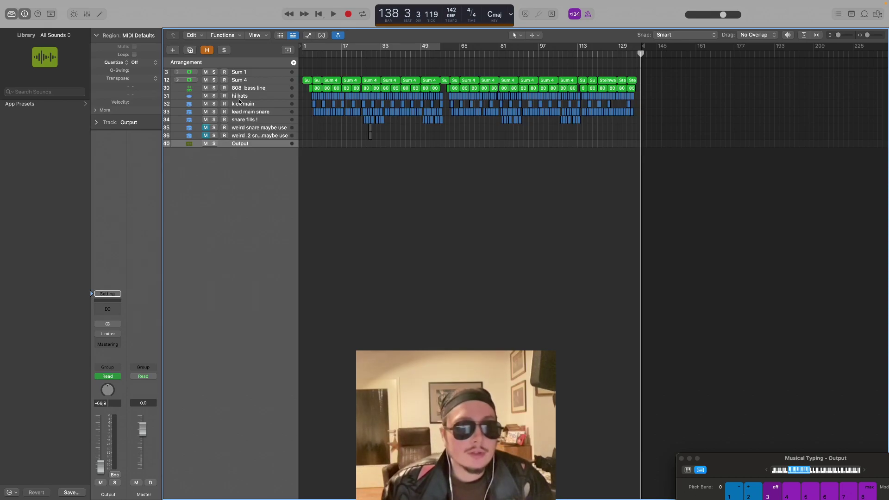
click(260, 129)
click(261, 136)
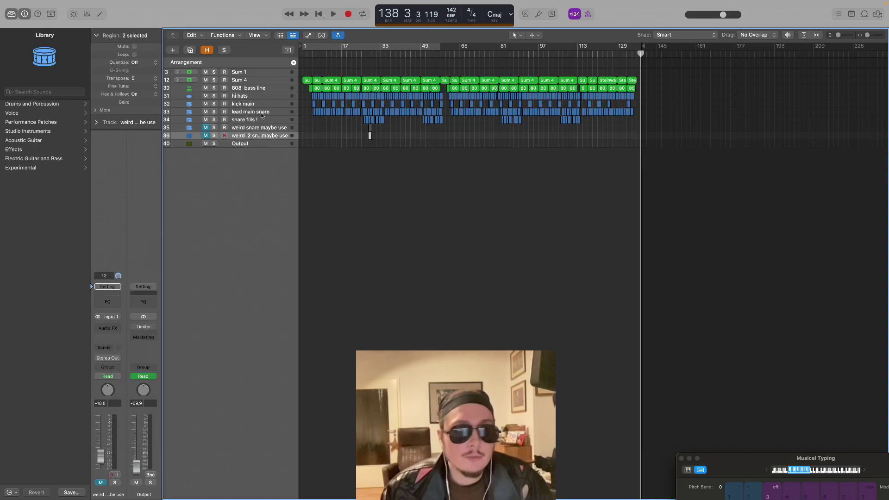
click(252, 80)
click(338, 129)
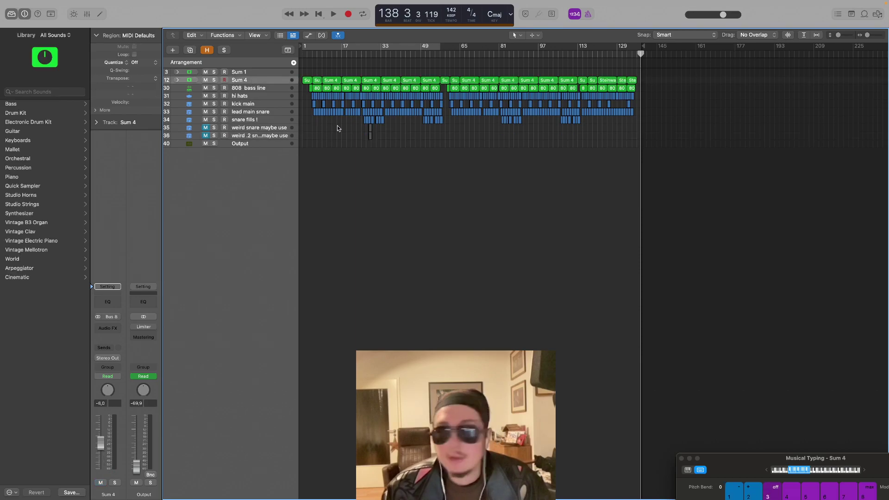
drag(839, 37, 844, 37)
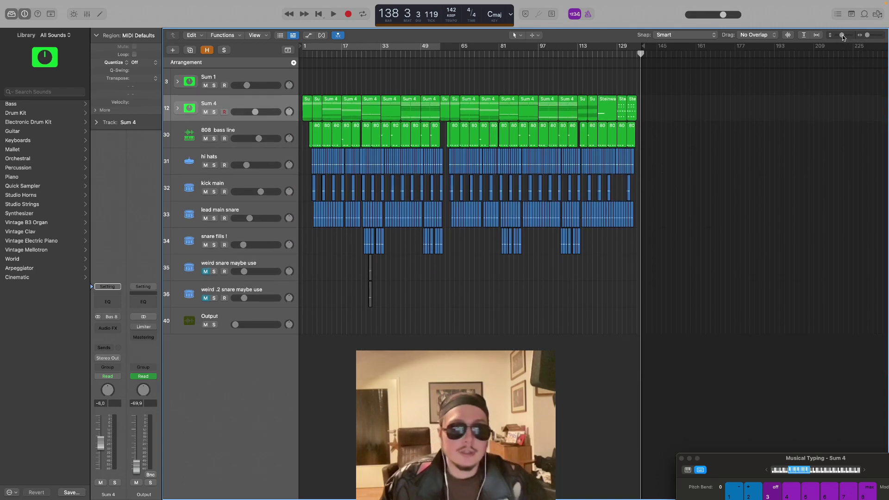
click(248, 103)
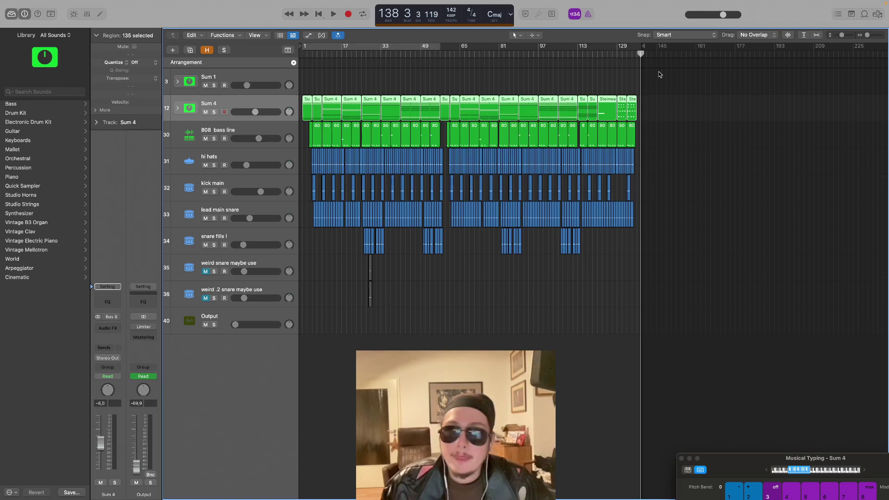
drag(844, 35, 839, 36)
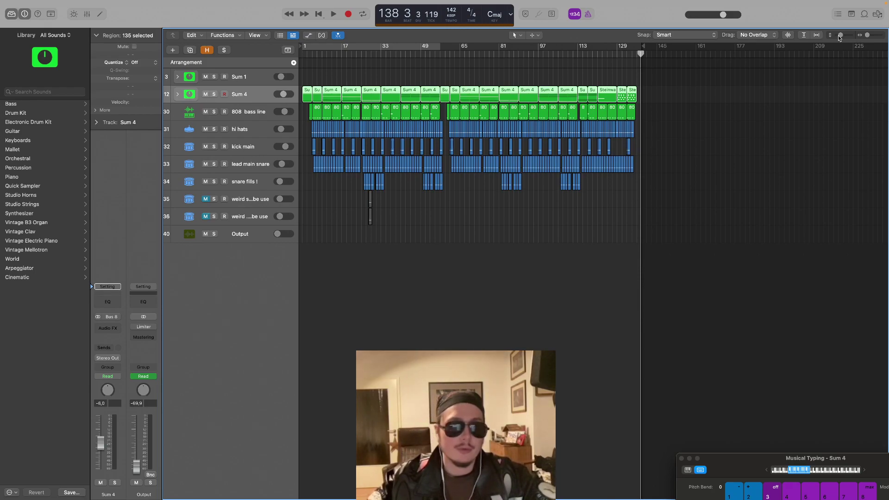
drag(839, 37, 837, 37)
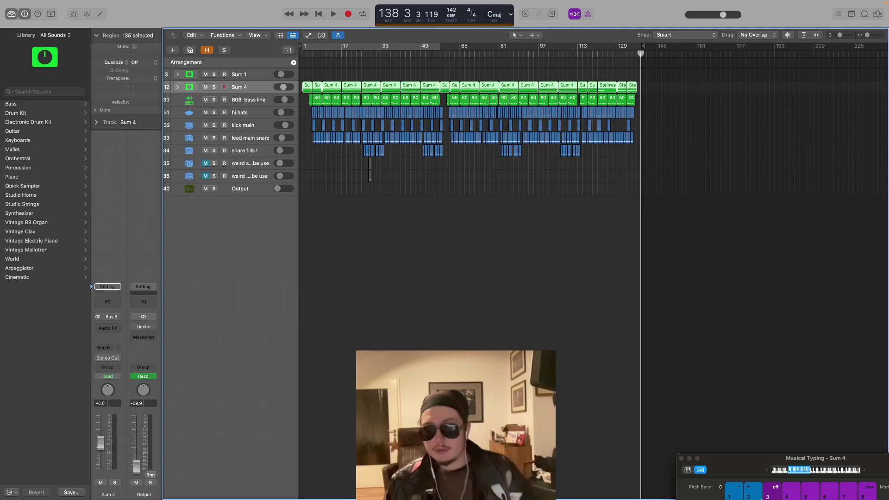
Switch to OBS Studio and stop the screen recording
mouse_move(765, 496)
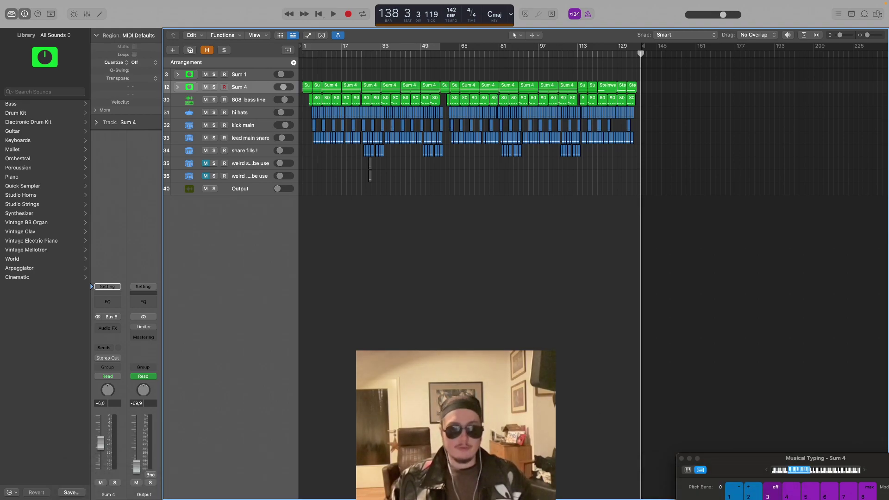
mouse_move(687, 499)
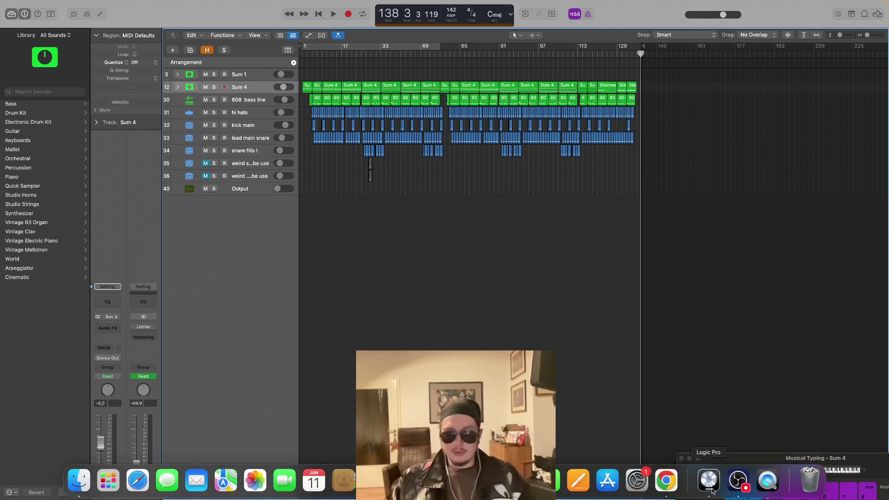
click(738, 481)
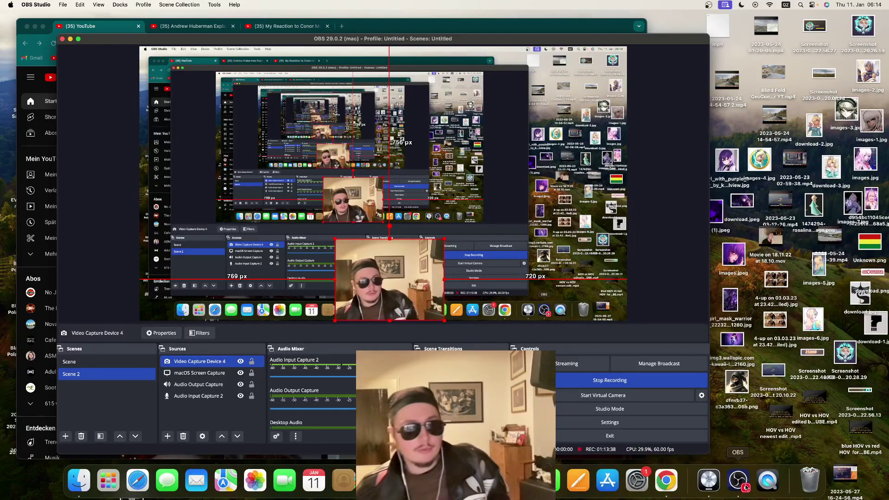
click(617, 385)
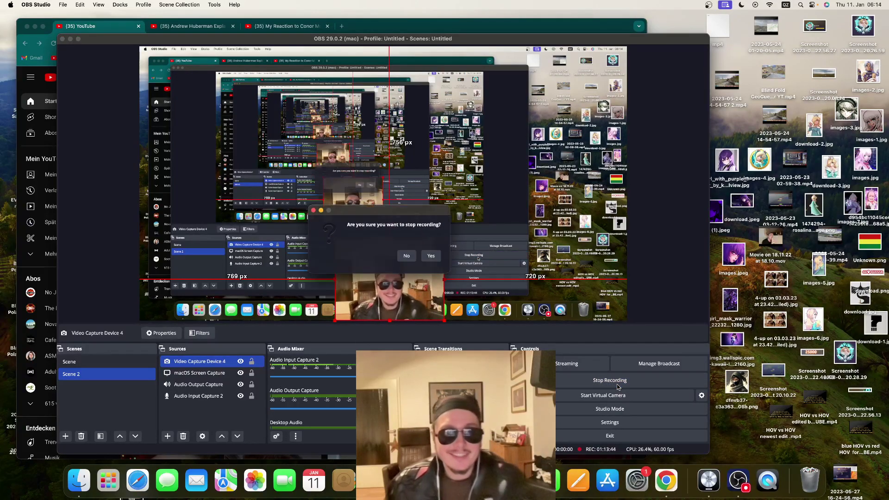